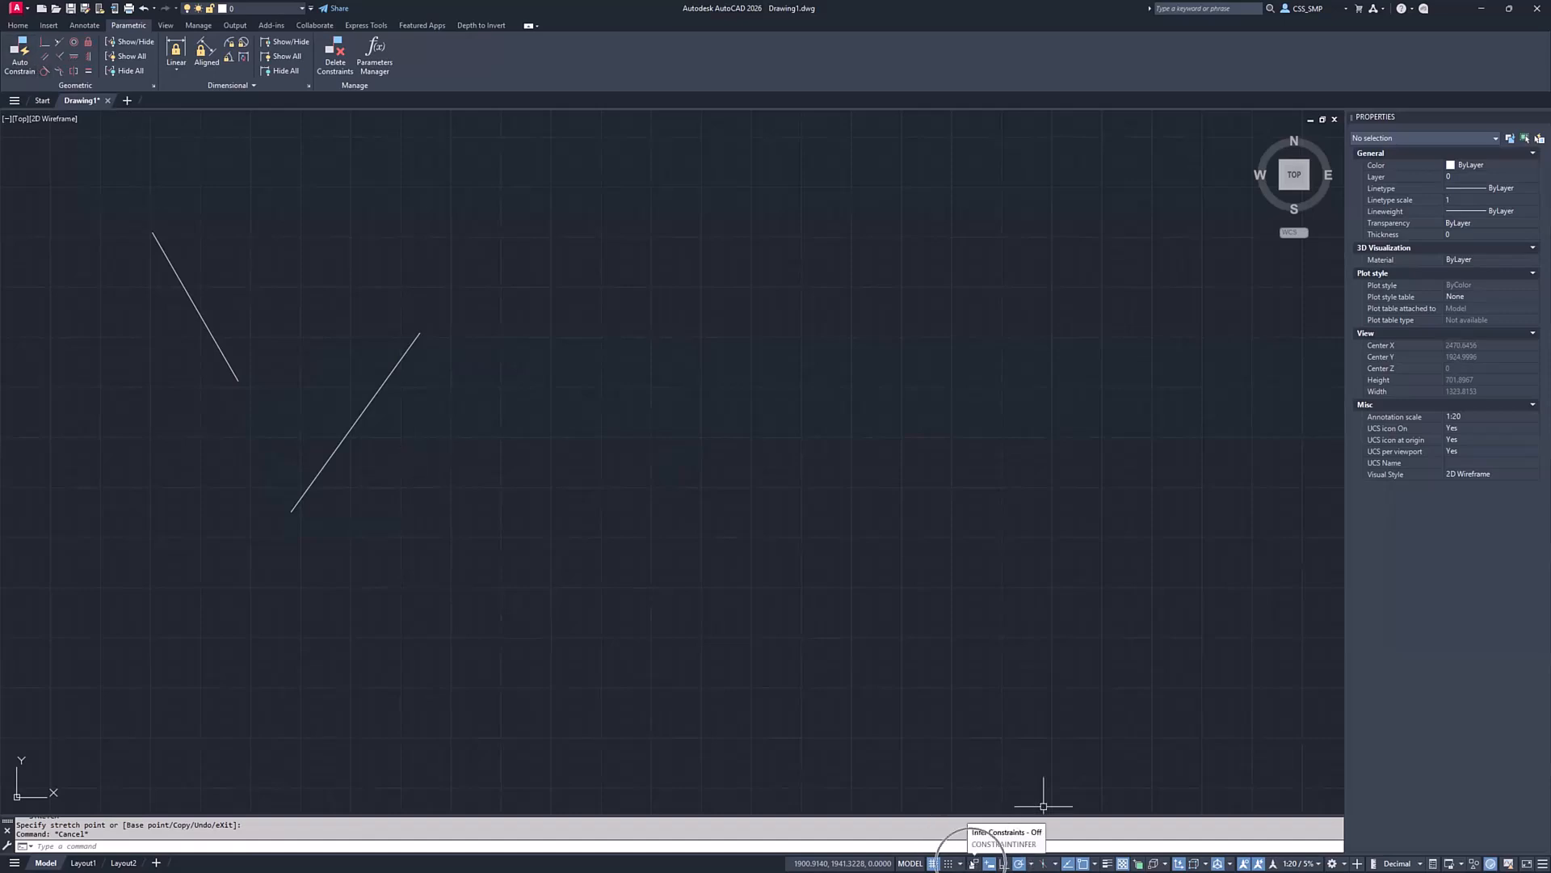
Turn on Infer Constraints and draw two connected lines in a V beside the existing lines, meeting at about (2404, 1919) and ending near (2682, 2087)
left_click(973, 863)
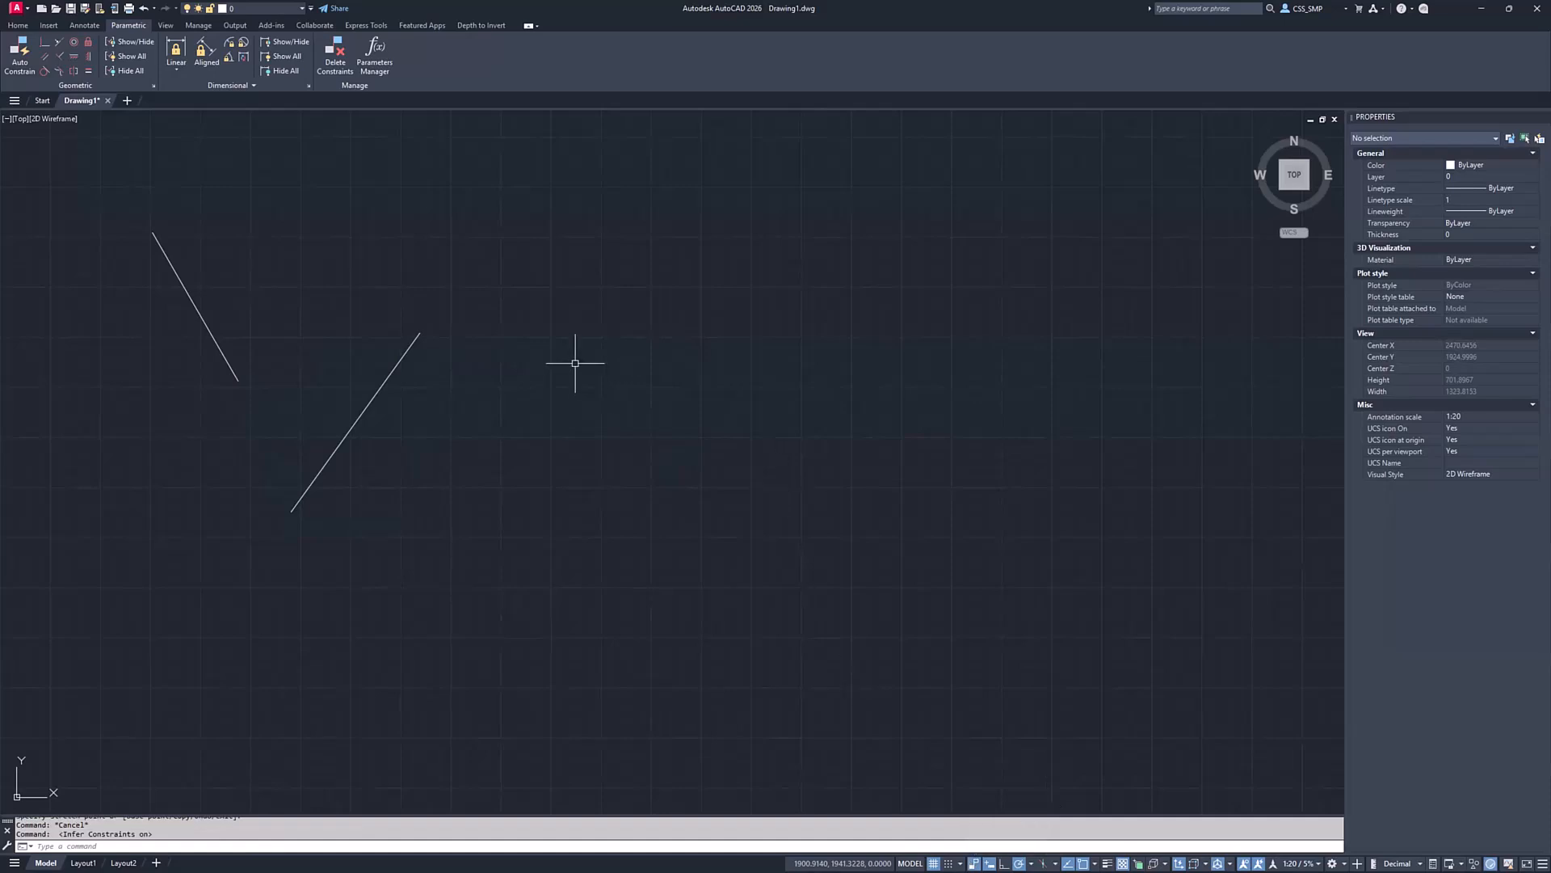
key("Return")
left_click(476, 237)
left_click(605, 467)
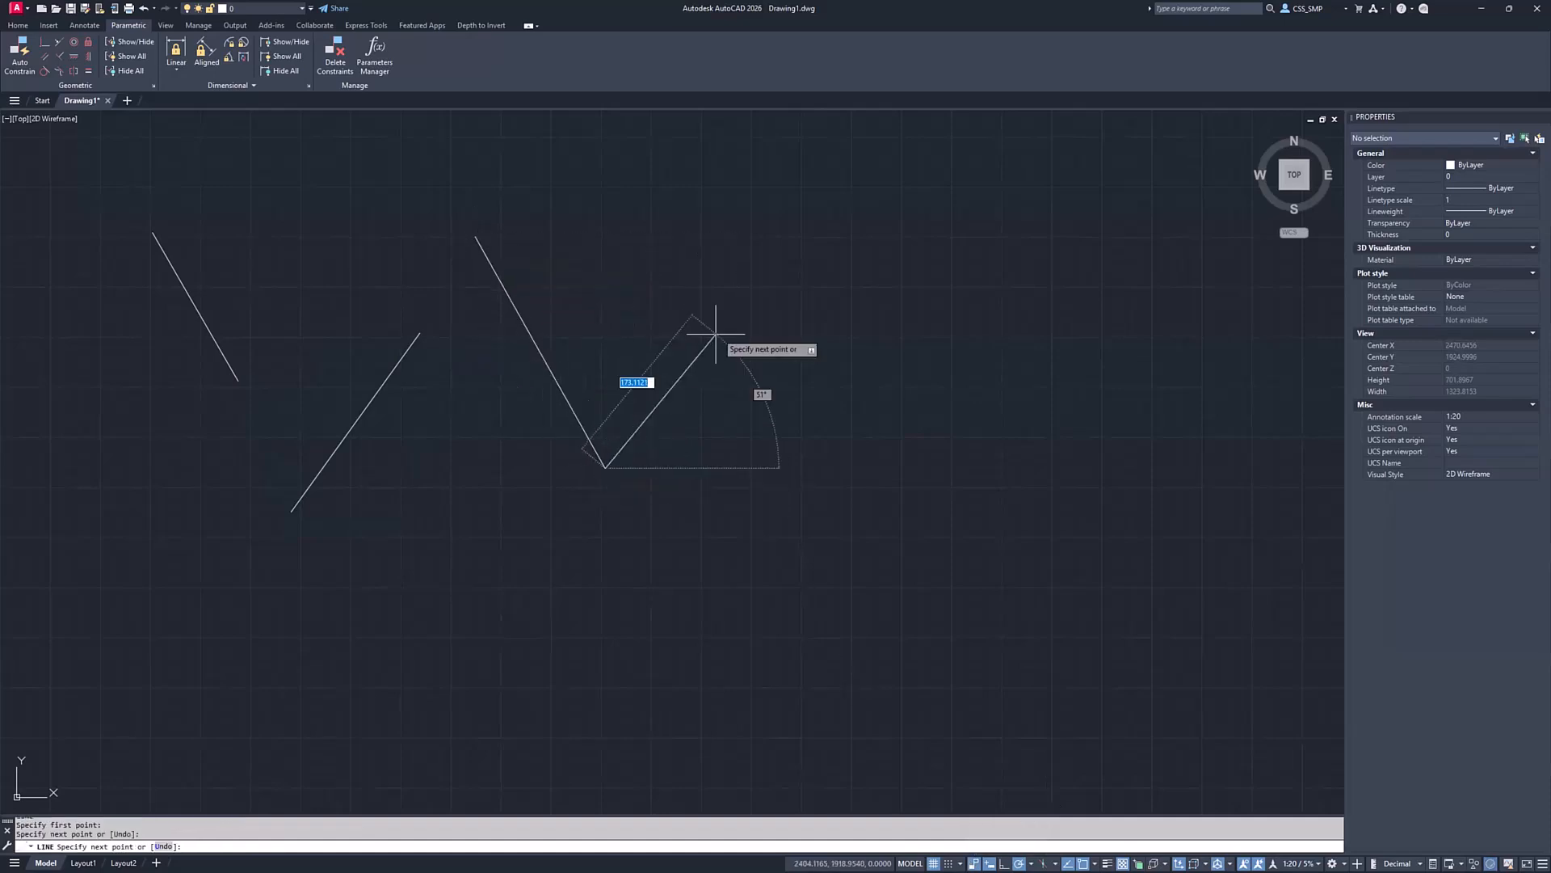
left_click(882, 301)
key("Return")
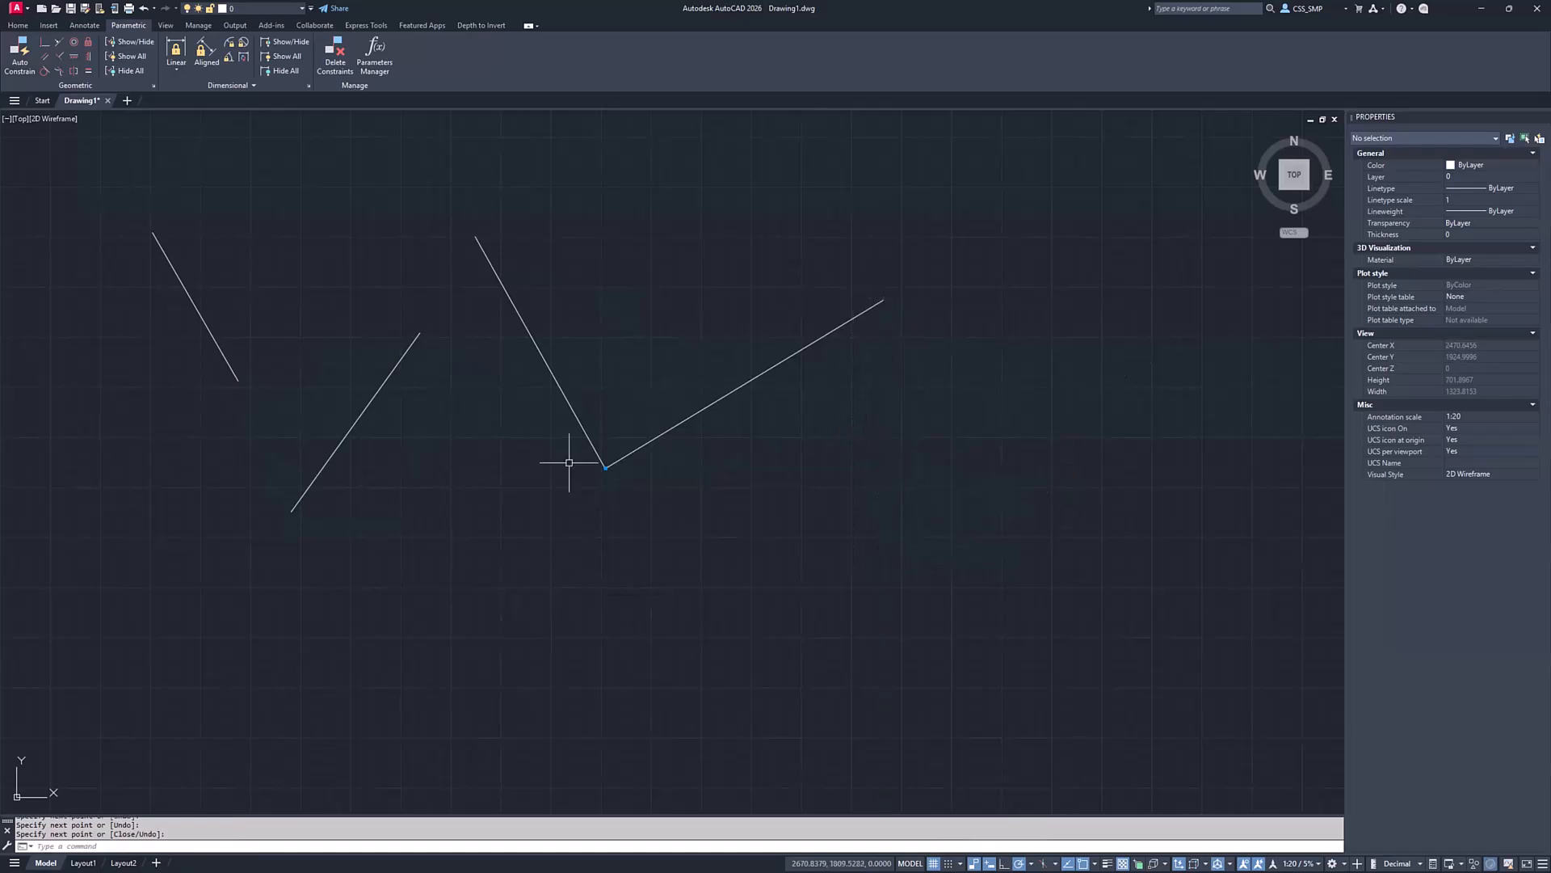
Stretch the shared endpoint of the two connected lines upward to about (2541, 2133) to test the inferred coincident constraint
scroll(568, 458, "up", 5)
scroll(639, 486, "up", 5)
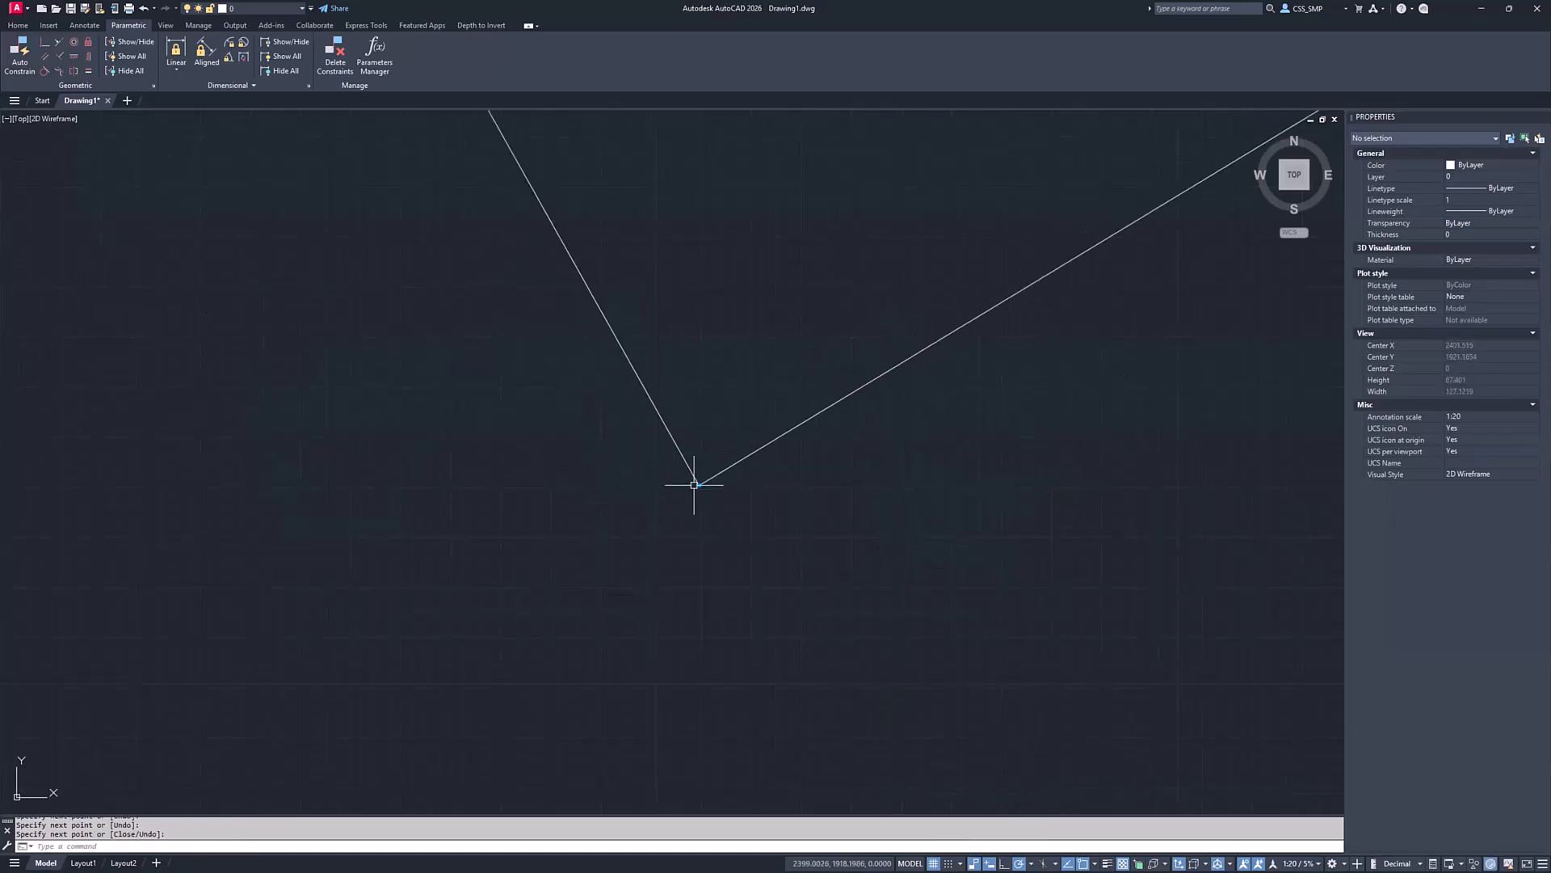
scroll(669, 460, "down", 3)
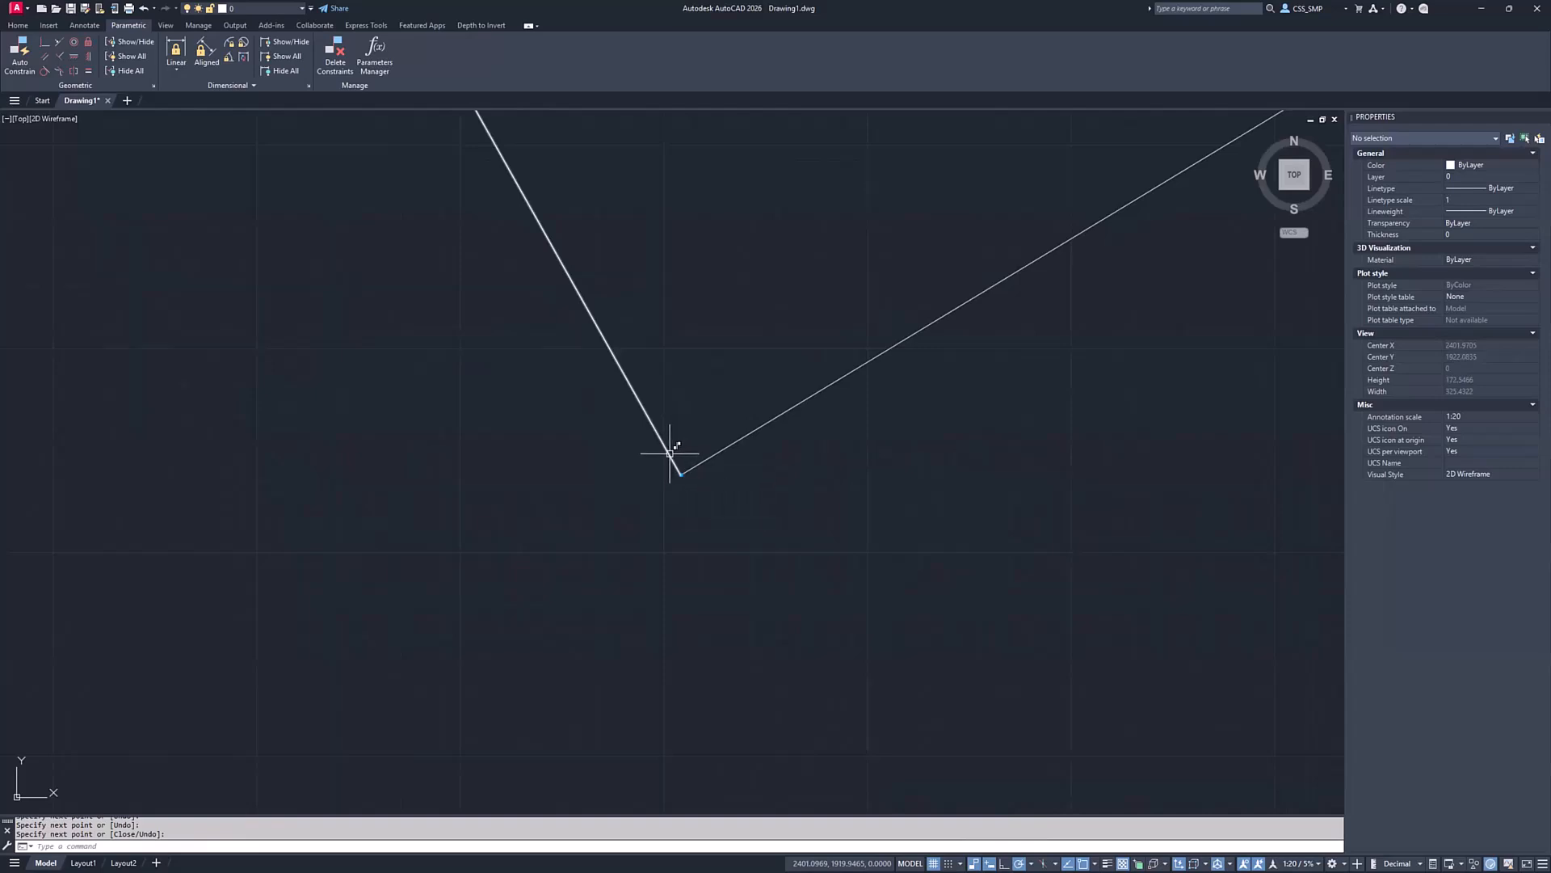
scroll(670, 453, "down", 7)
left_click(686, 444)
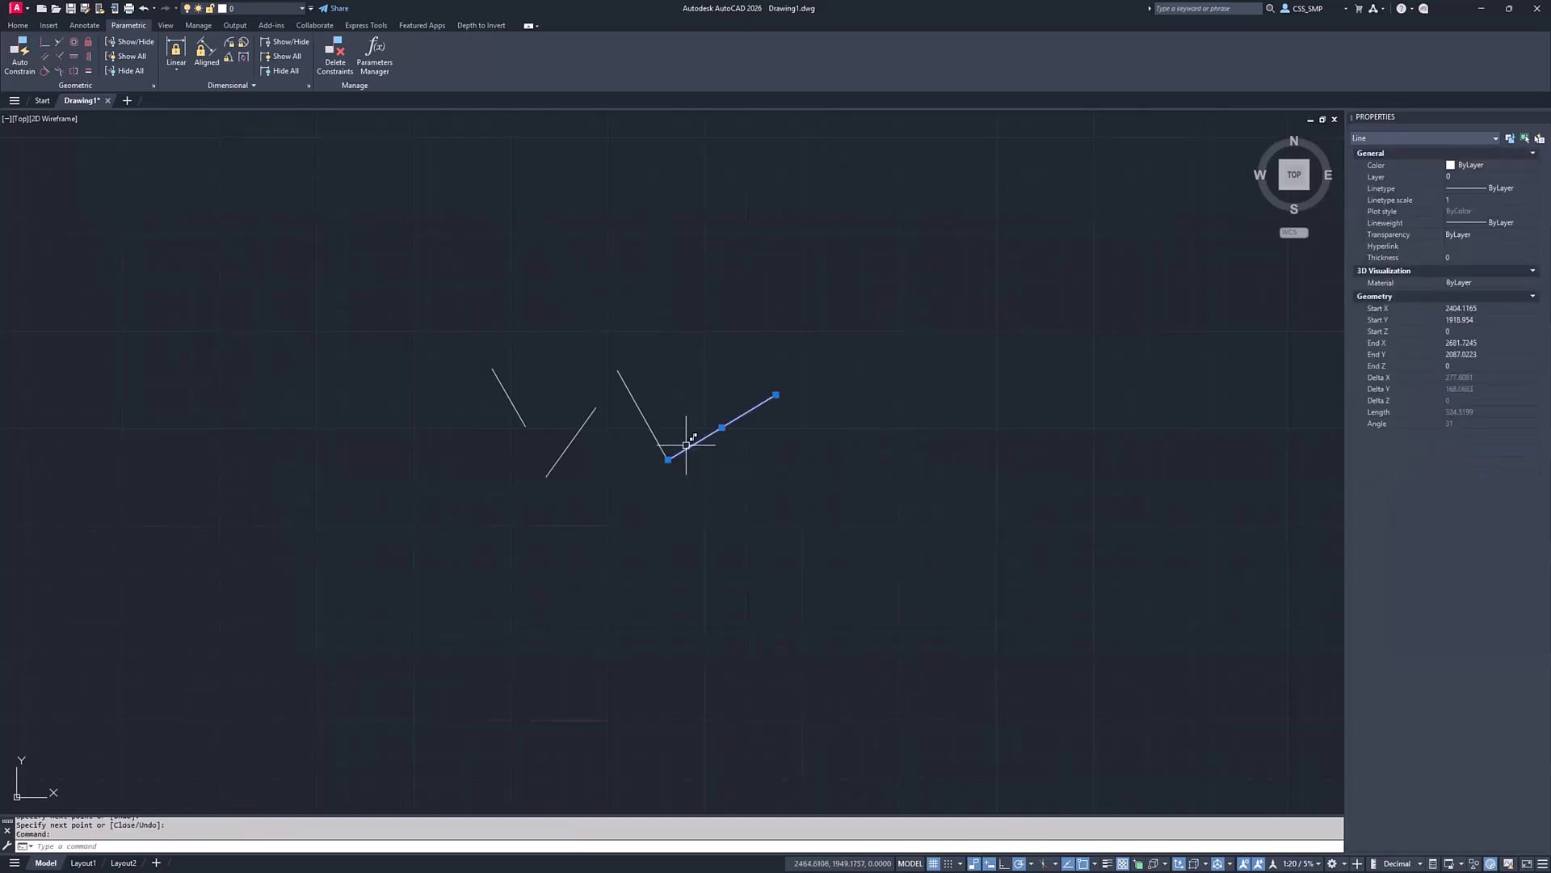
left_click(669, 460)
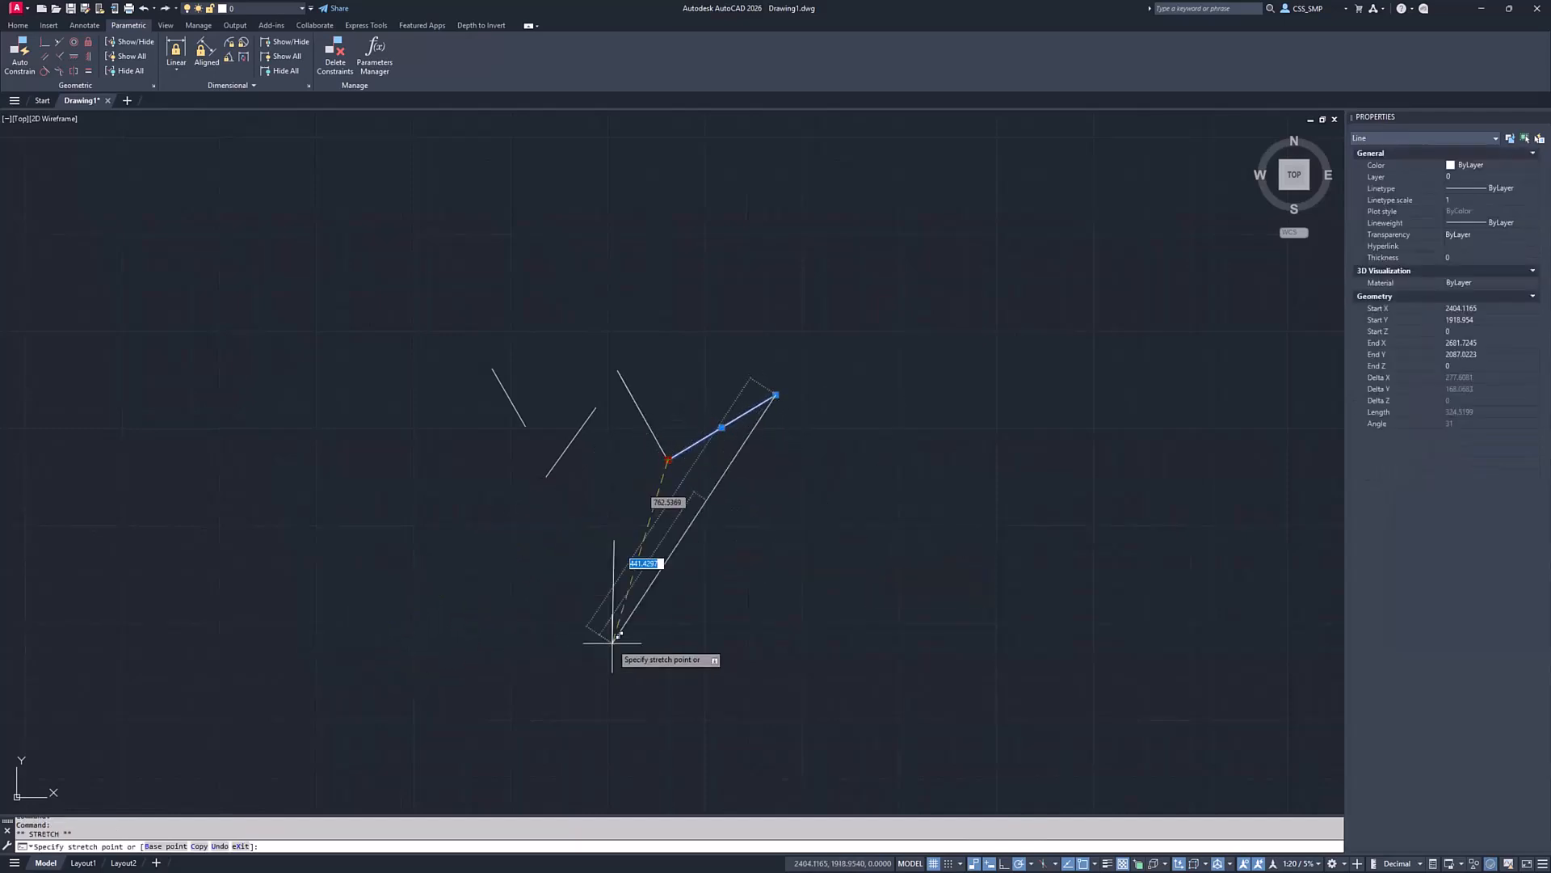
left_click(722, 376)
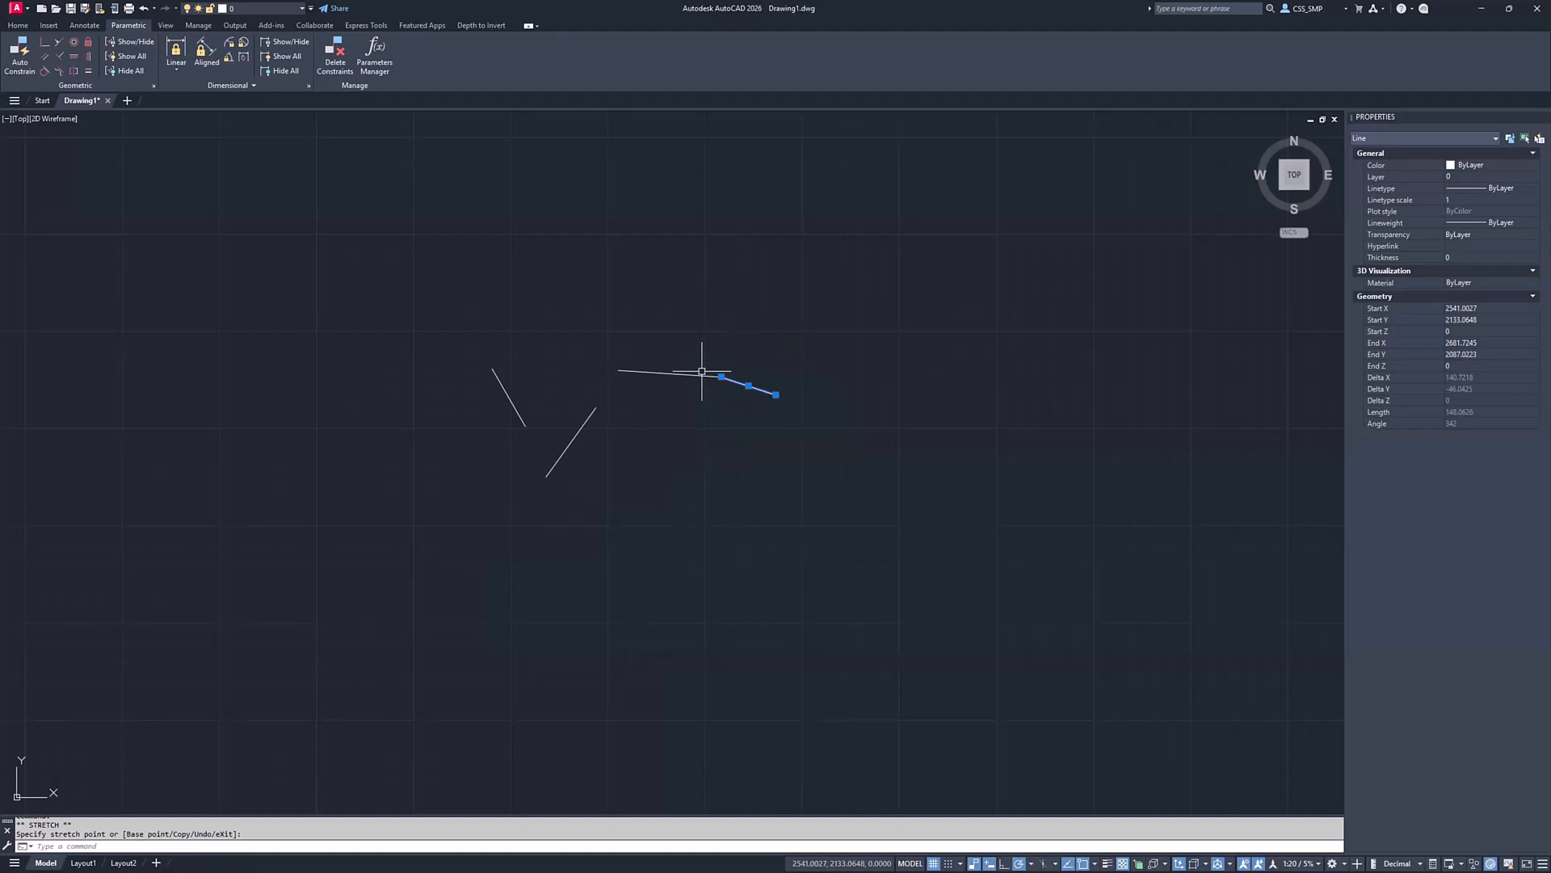
key("Escape")
Erase all four lines and turn Infer Constraints off
left_click(848, 291)
left_click(390, 548)
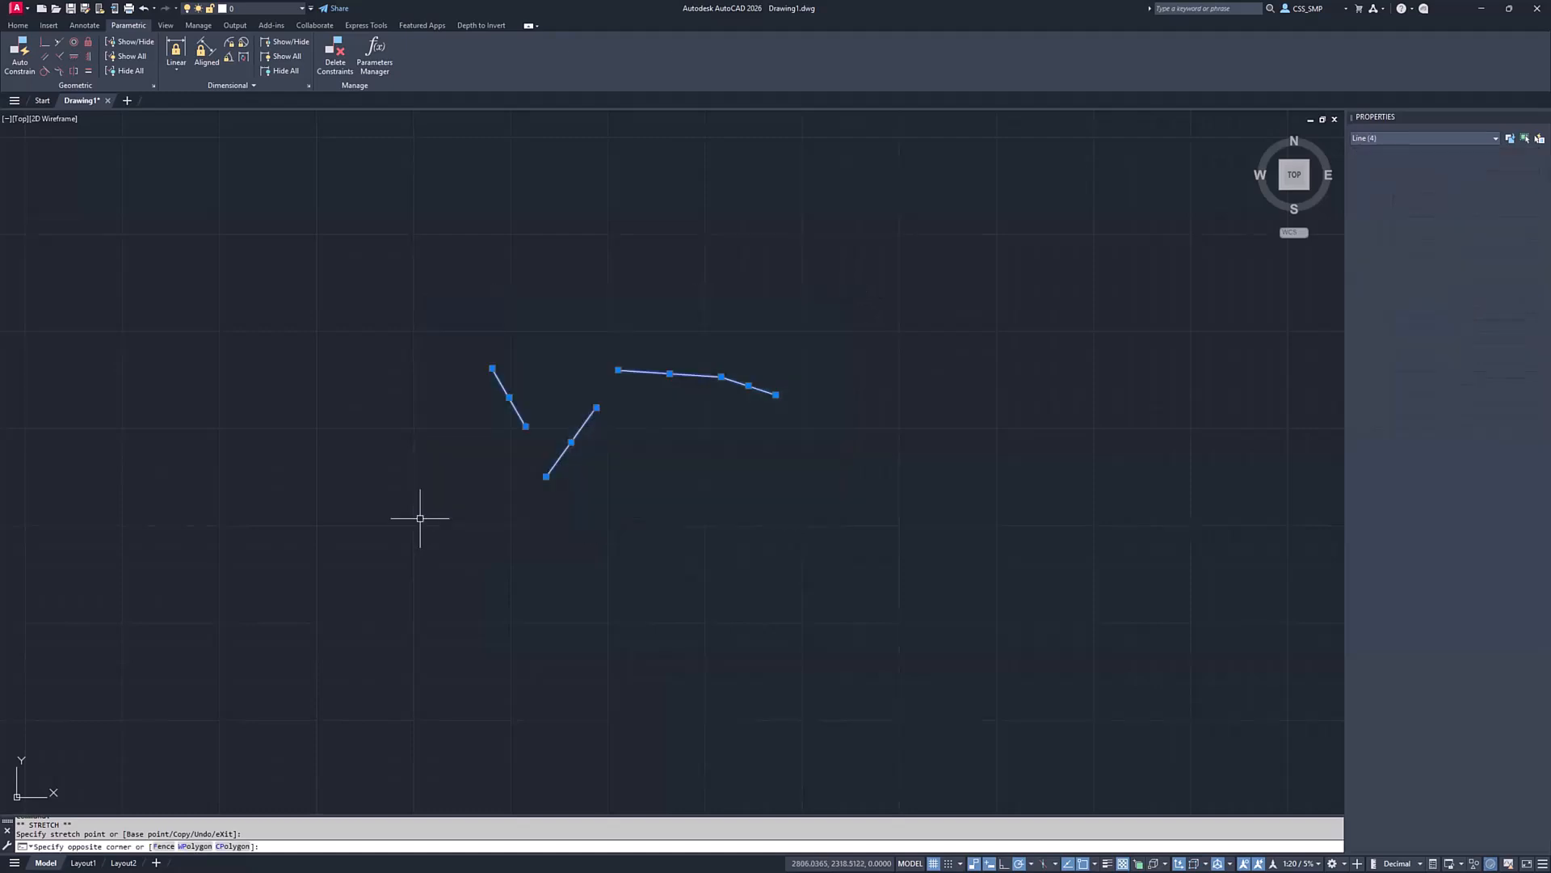
key("Delete")
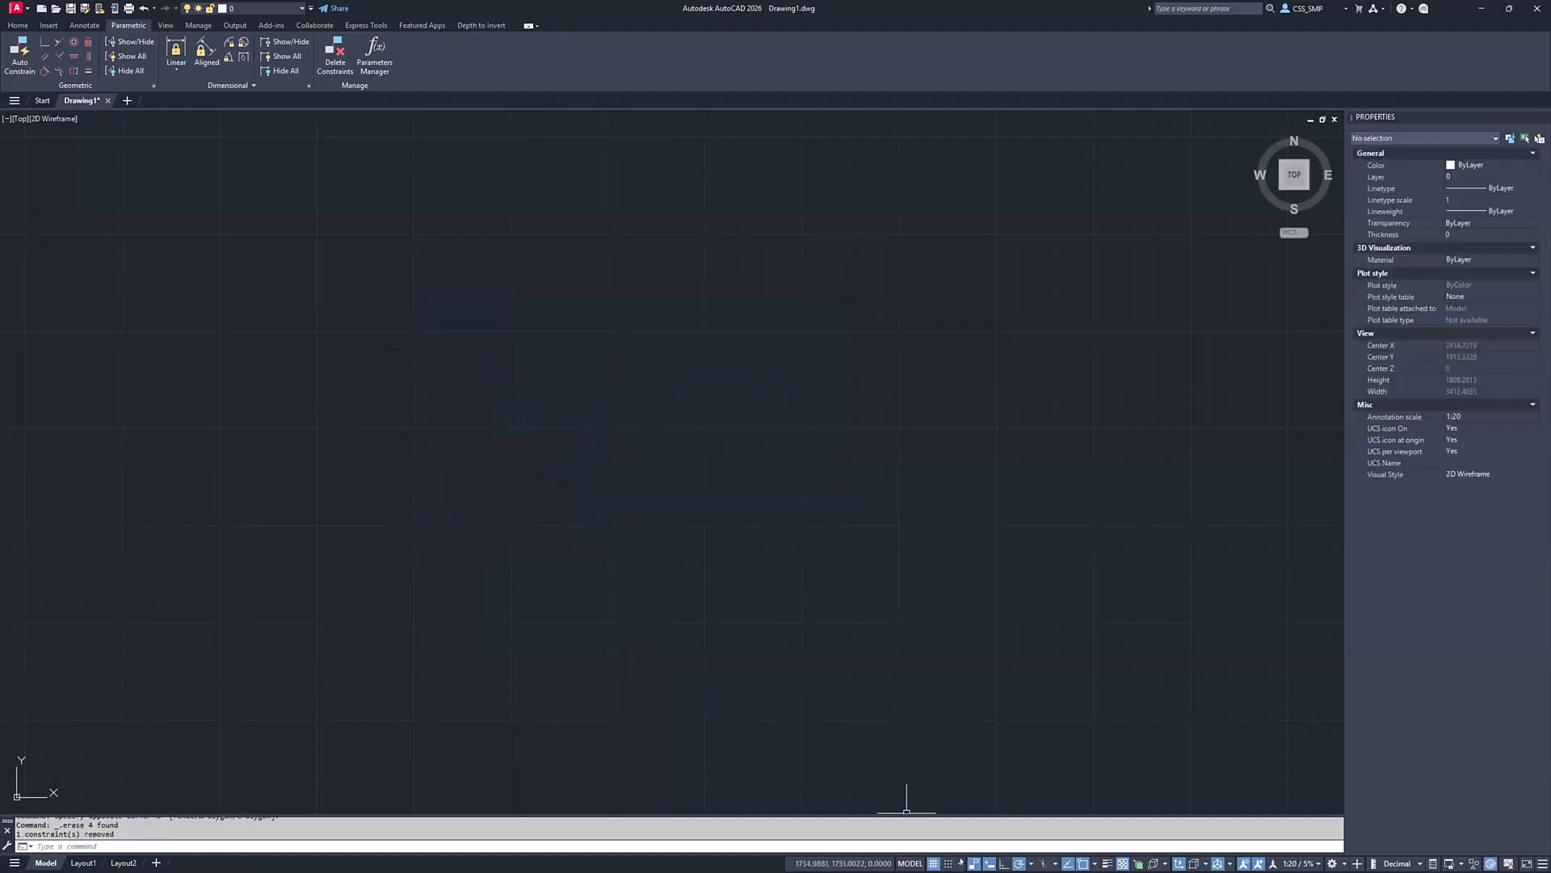
key("ctrl+shift+i")
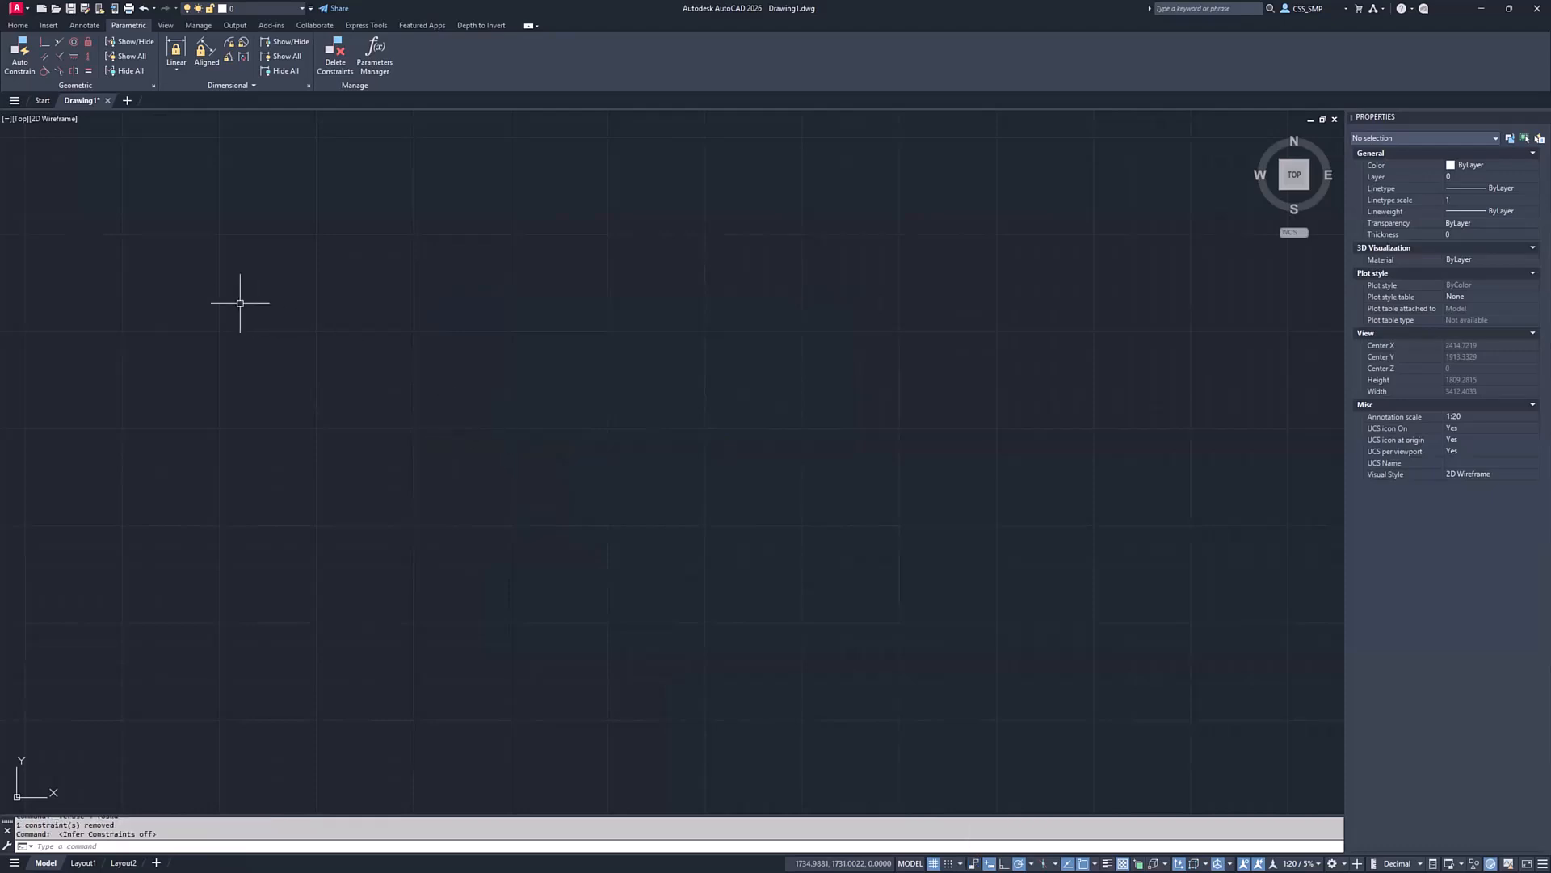
Draw two separate diagonal lines forming the upper-left and lower-left sides of an open diamond, without joining their ends
type("l")
key("Return")
left_click(243, 357)
left_click(408, 229)
key("Return")
left_click(292, 395)
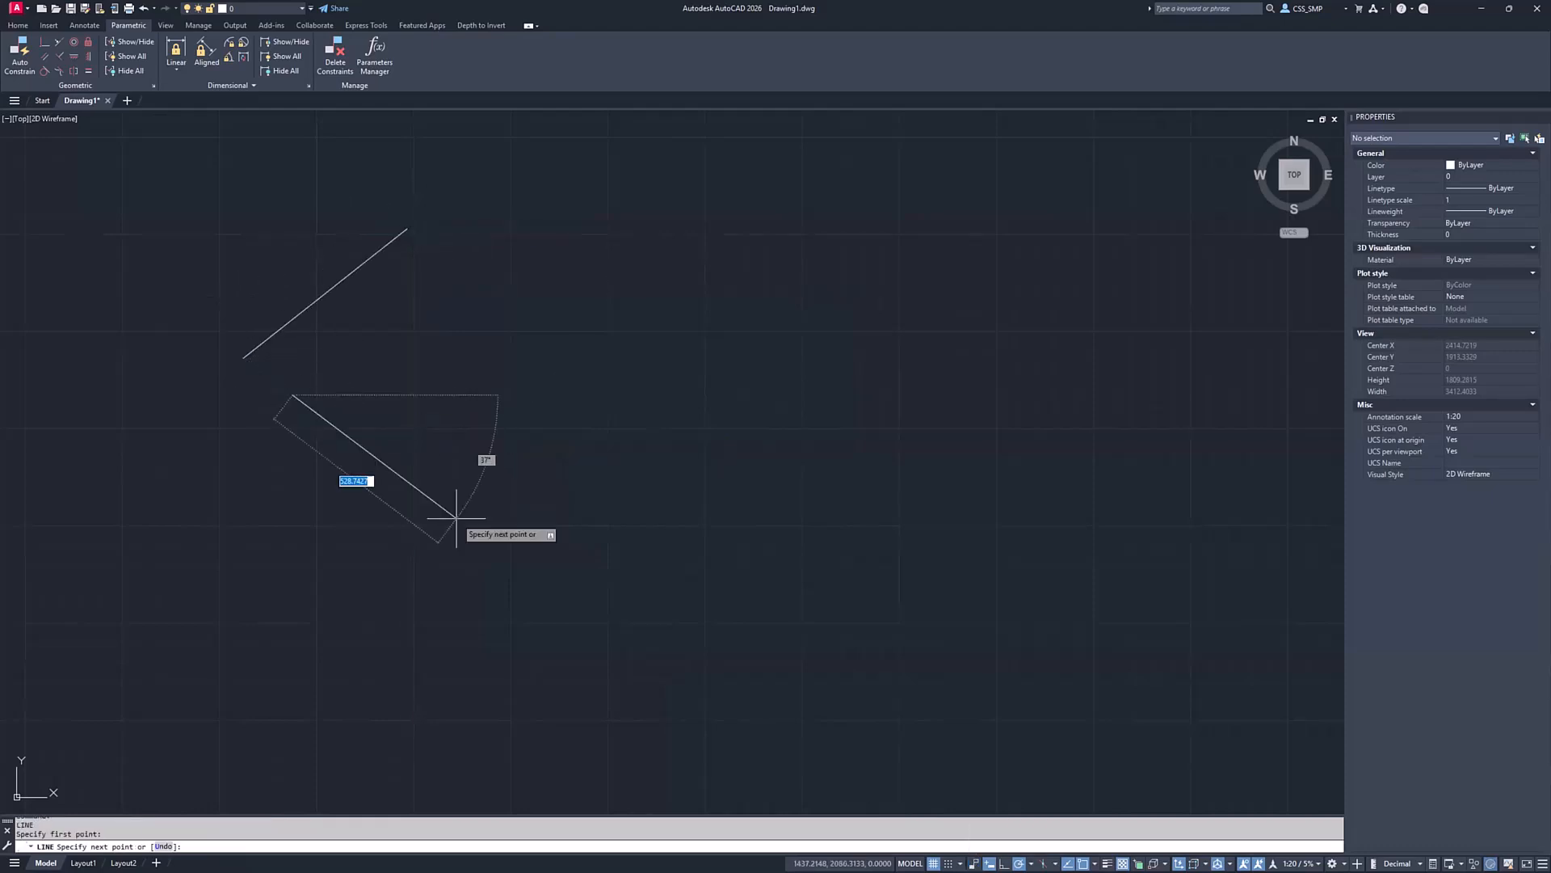
left_click(477, 557)
key("Return")
Draw two more separate lines for the open diamond: a lower-right side about 480 long at about 49°, and an upper-right side
key("Return")
left_click(540, 485)
left_click(661, 346)
key("Return")
key("Return")
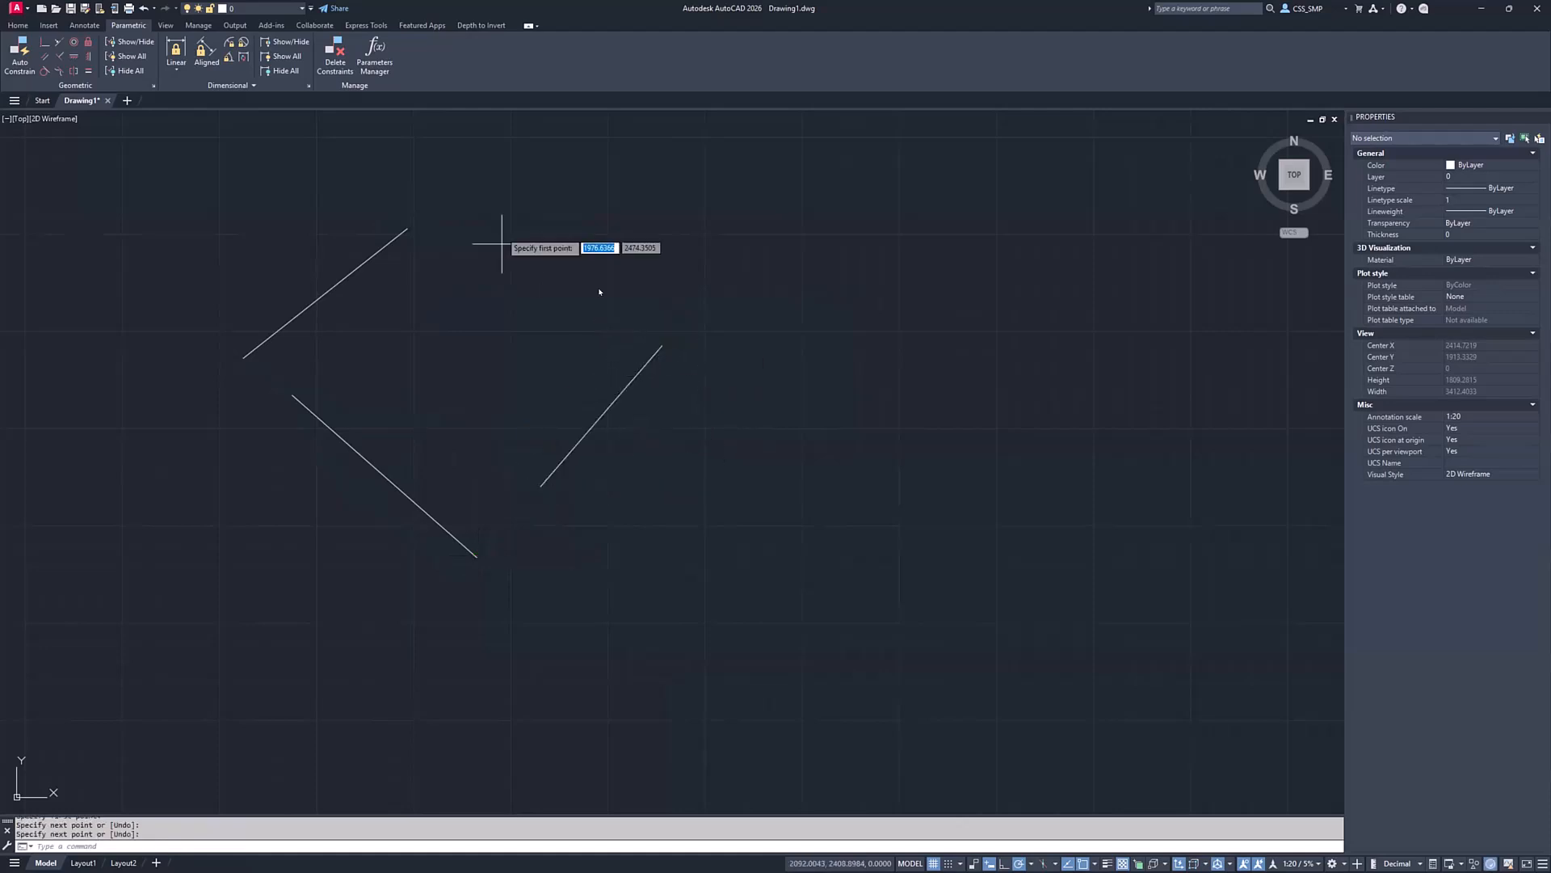
left_click(484, 215)
left_click(624, 321)
key("Return")
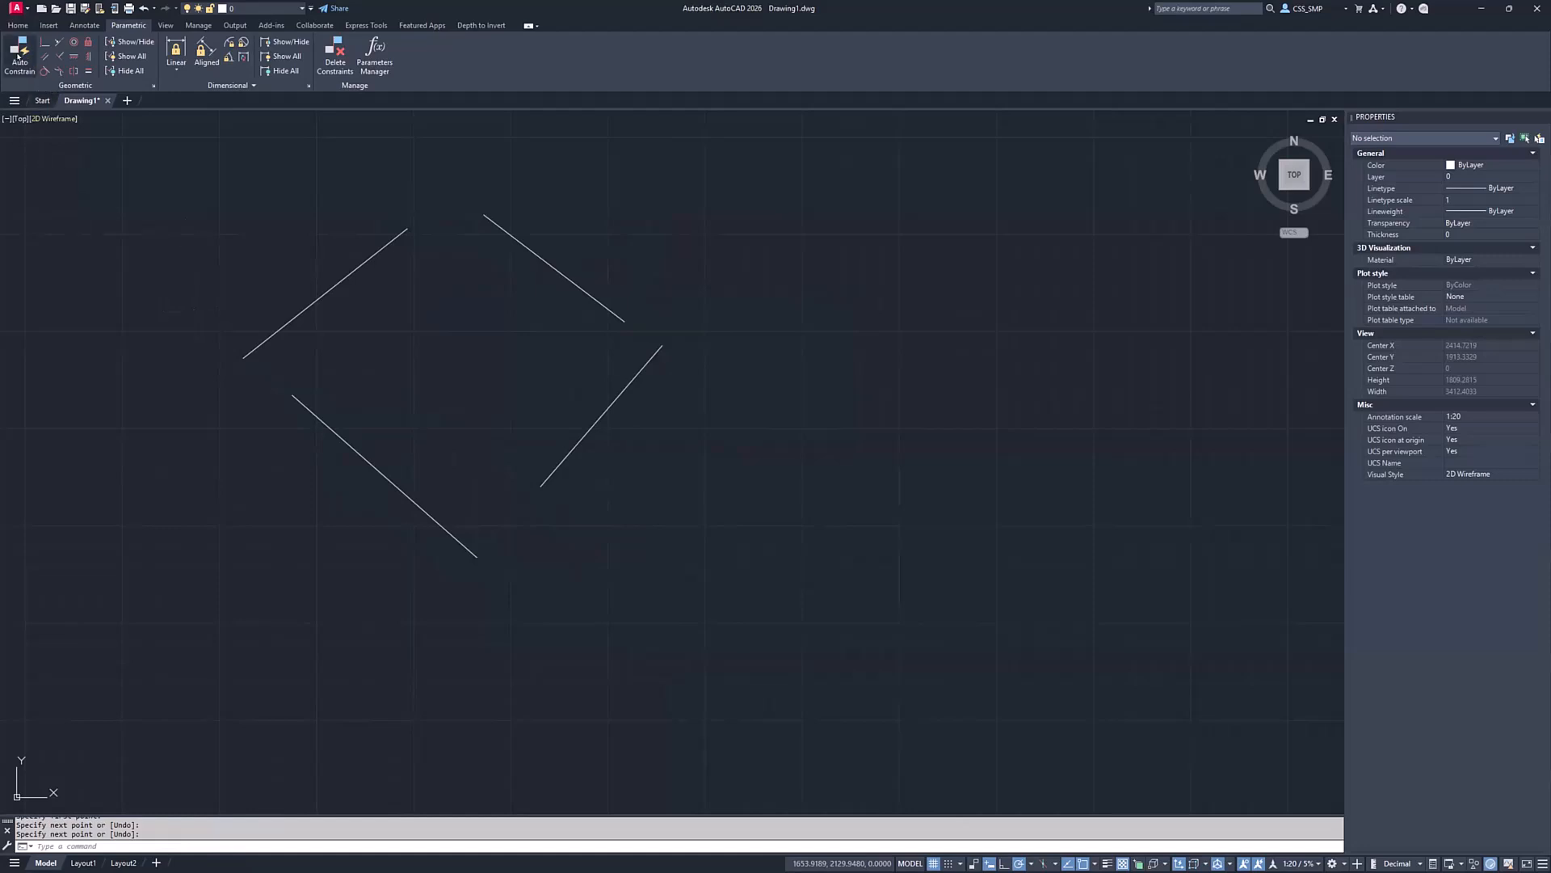
Apply Auto Constrain to all four diamond lines
left_click(18, 57)
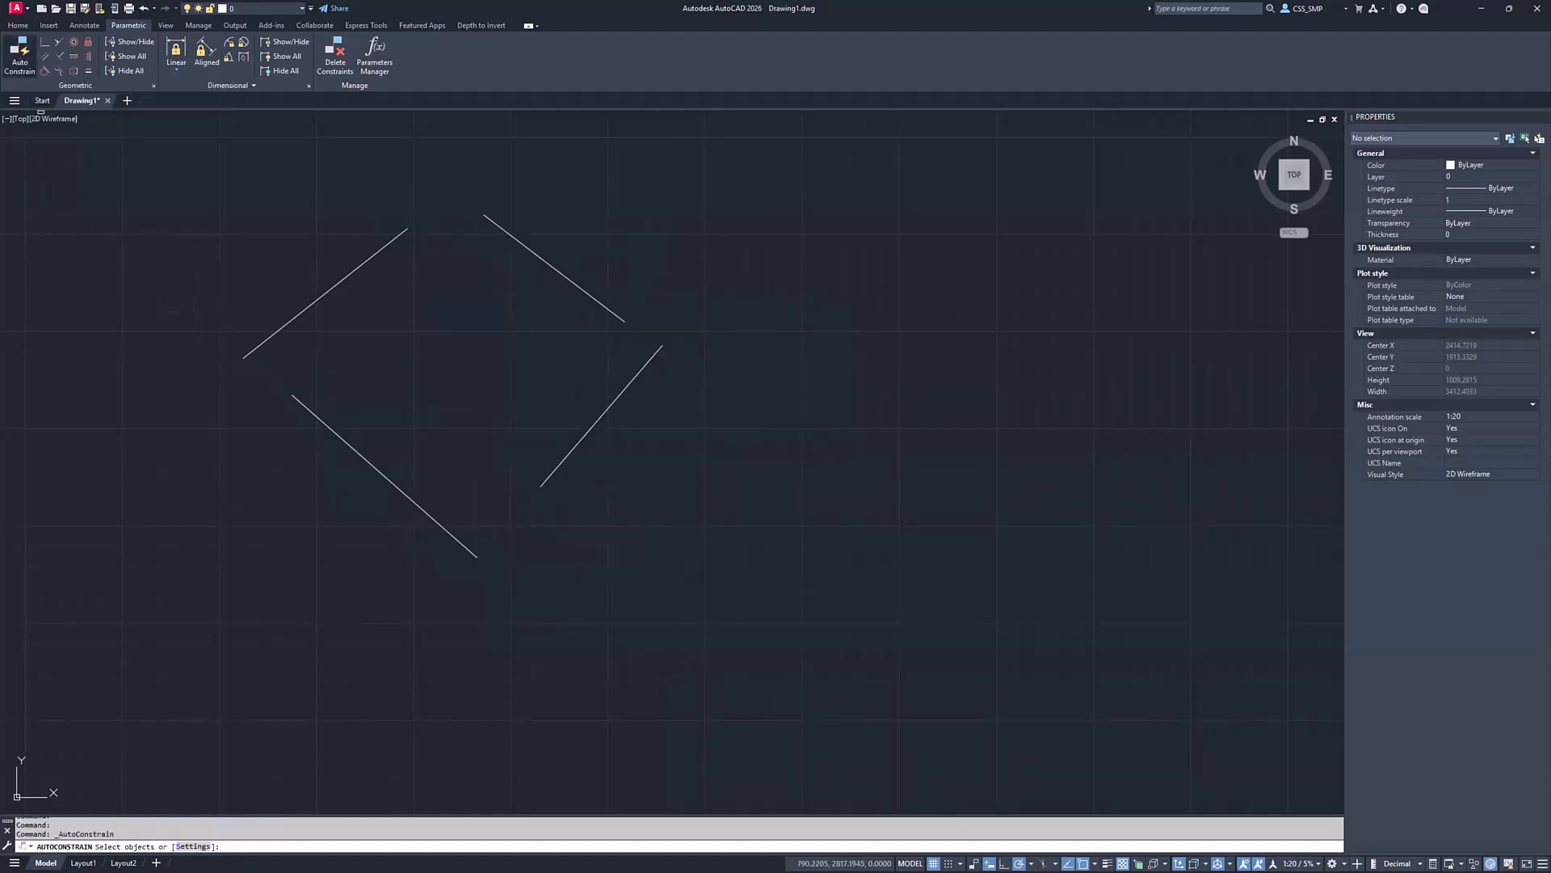
left_click(162, 138)
left_click(742, 646)
key("Return")
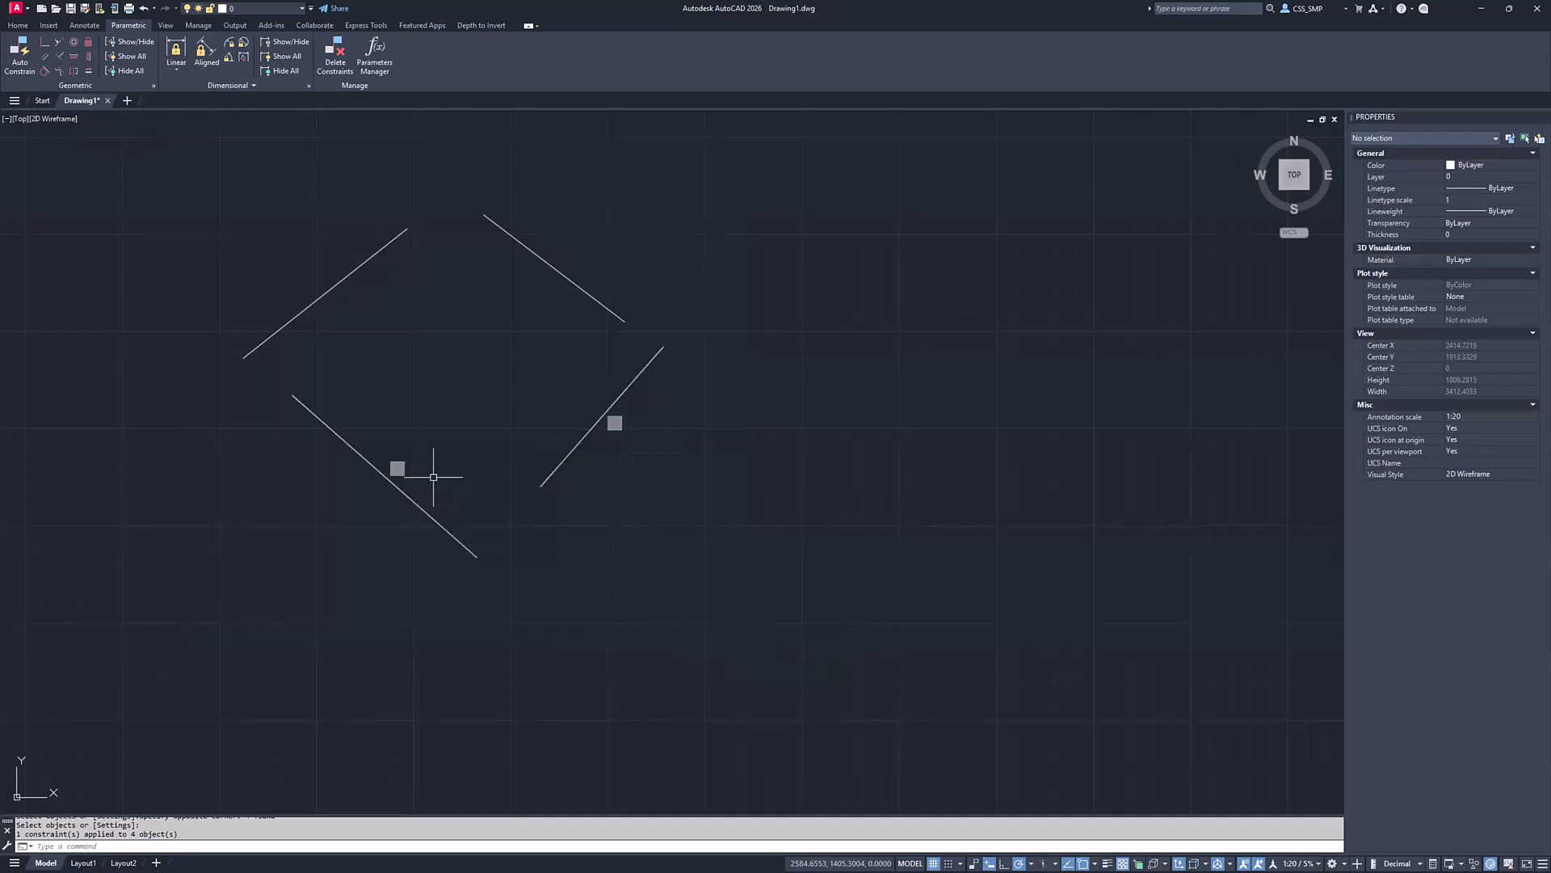
Stretch the lower-right line's lower endpoint to a perpendicular snap on the lower-left line, reaching about (1876, 1701)
left_click(547, 476)
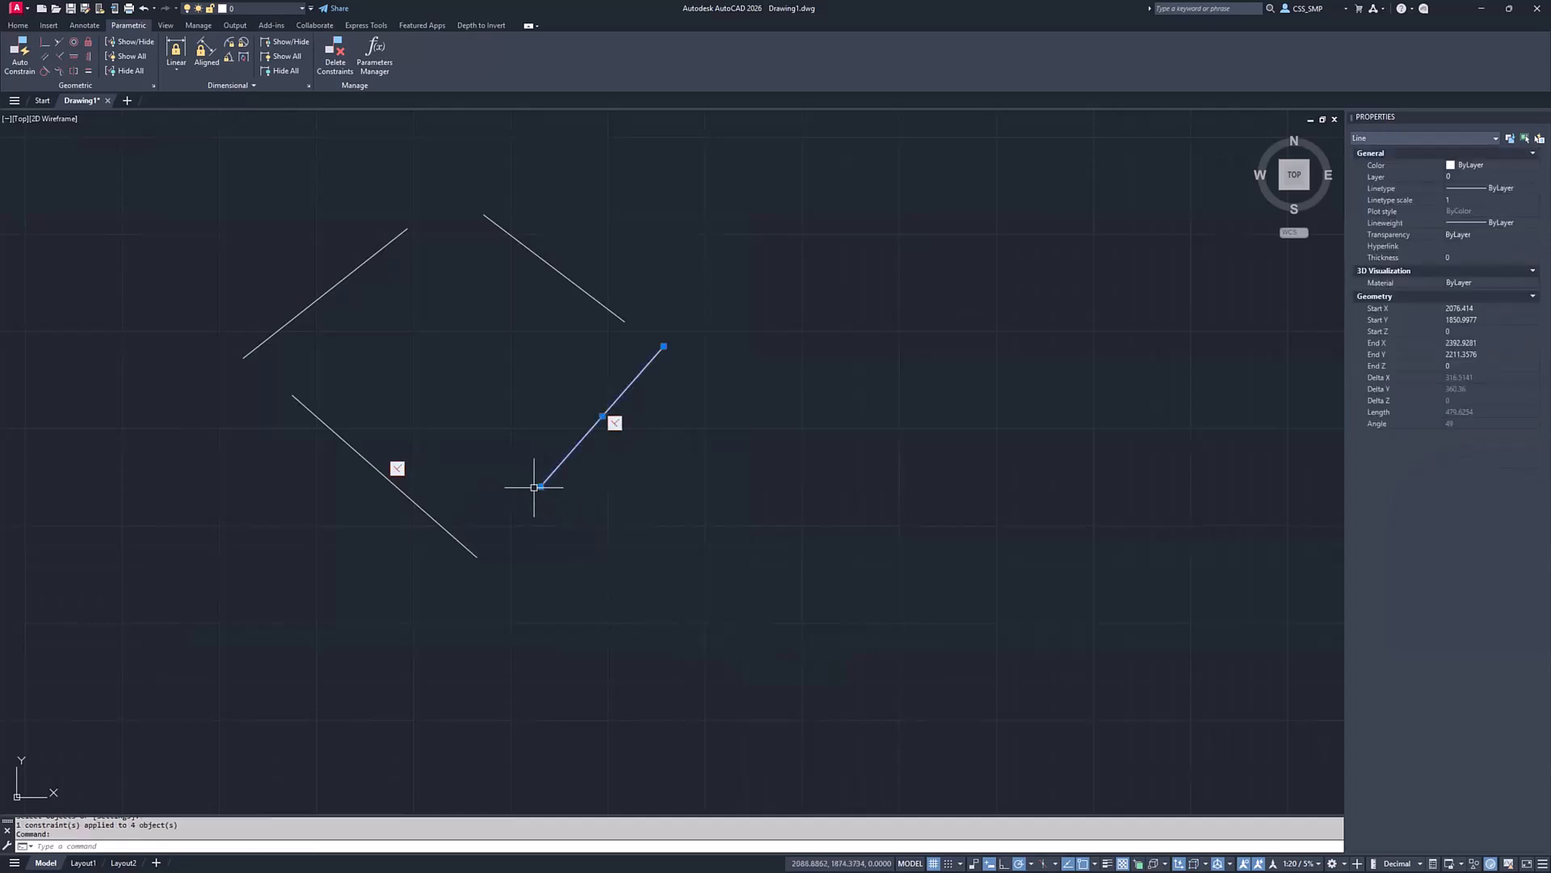
left_click(541, 485)
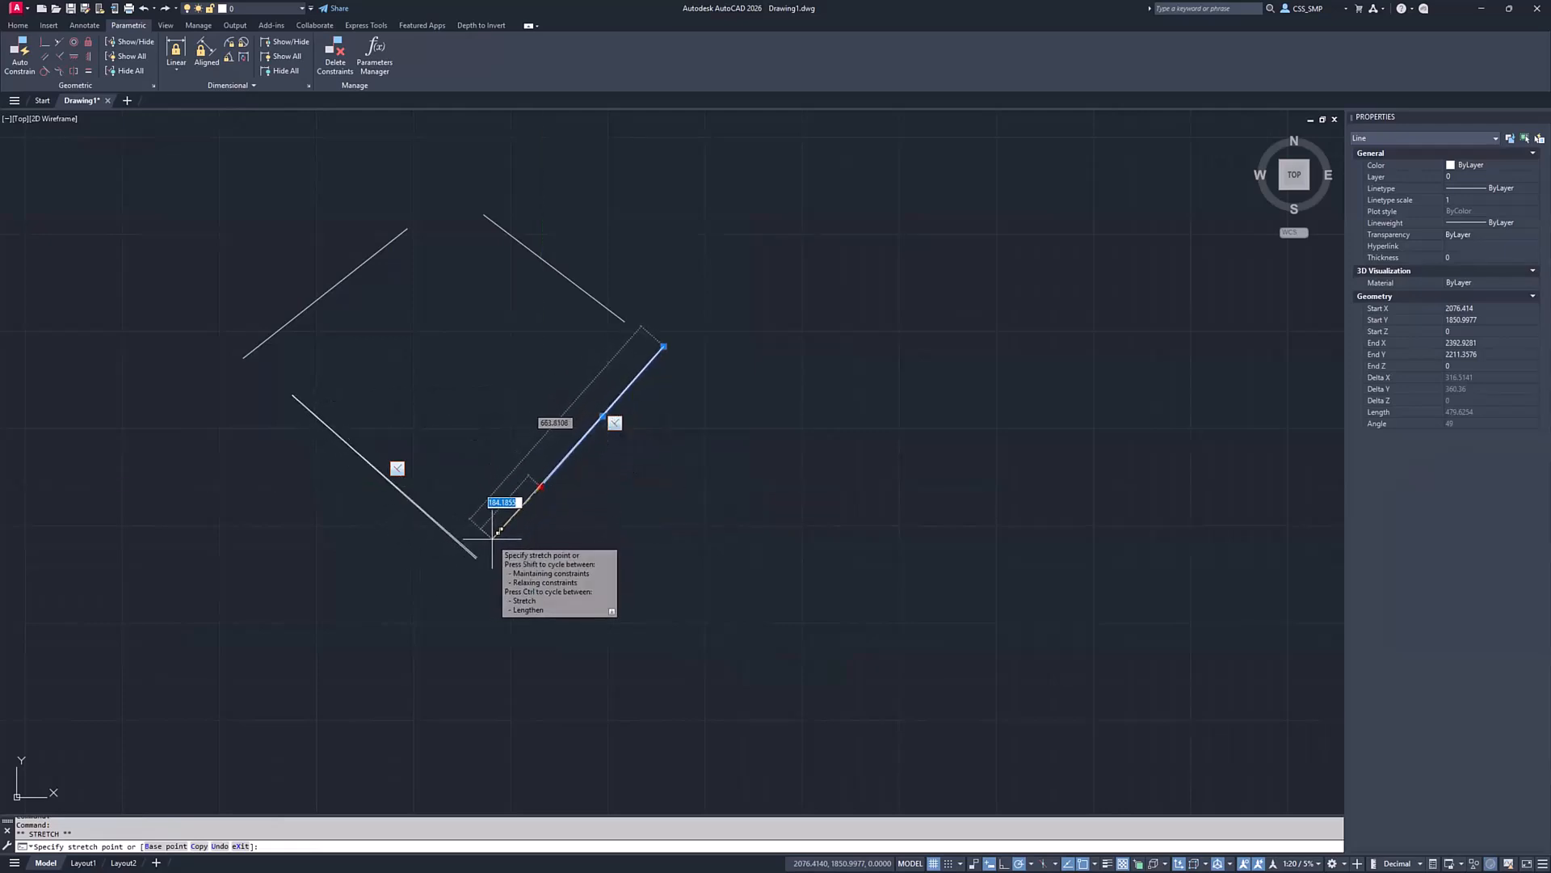
type("er")
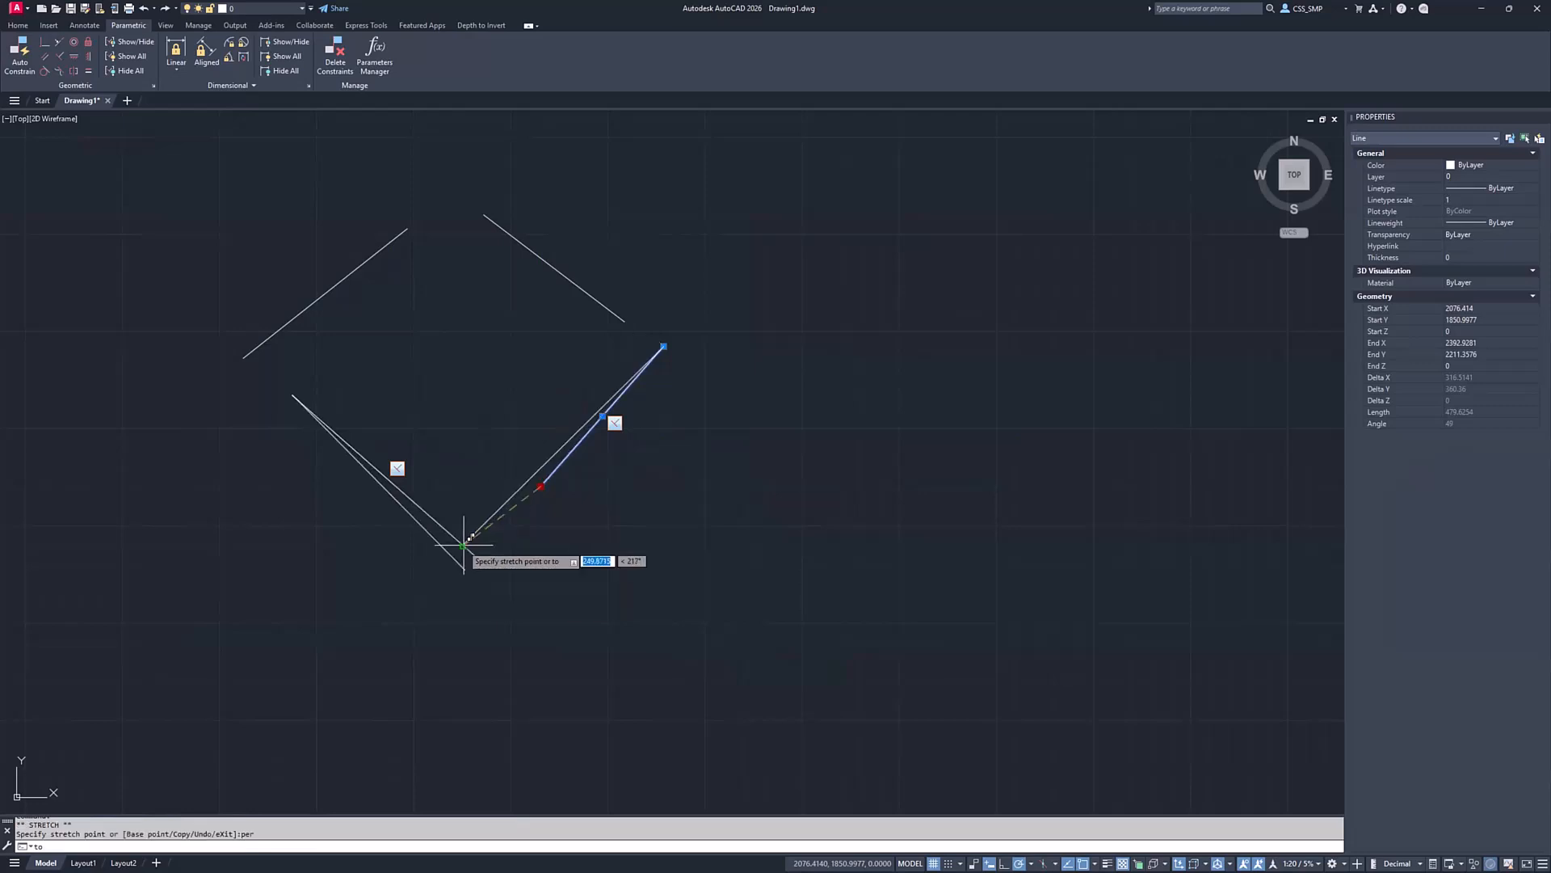
key("Return")
left_click(465, 546)
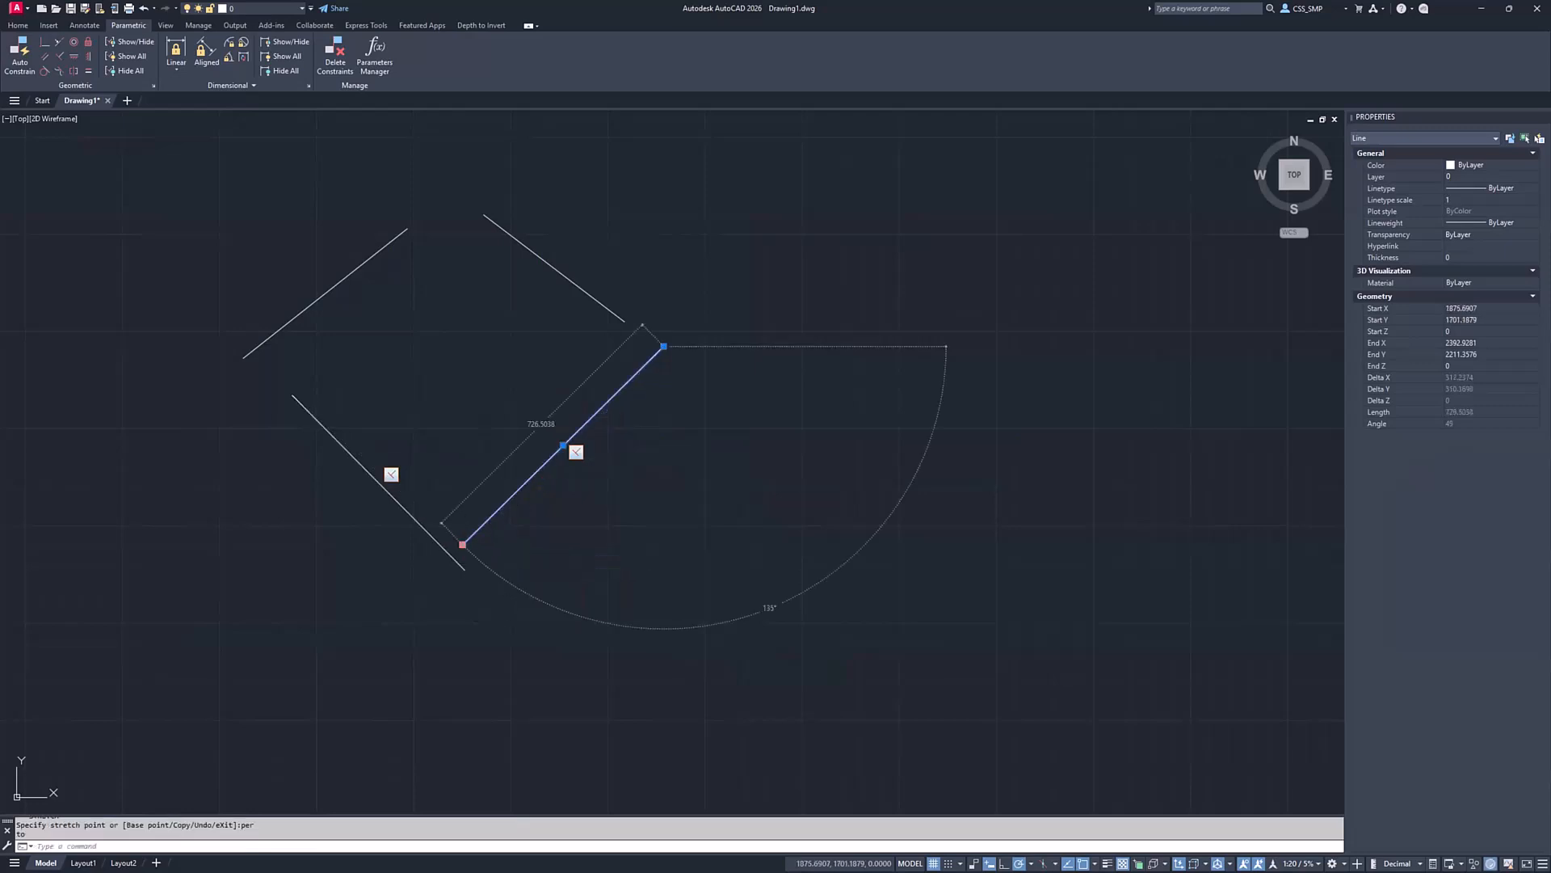
left_click(463, 544)
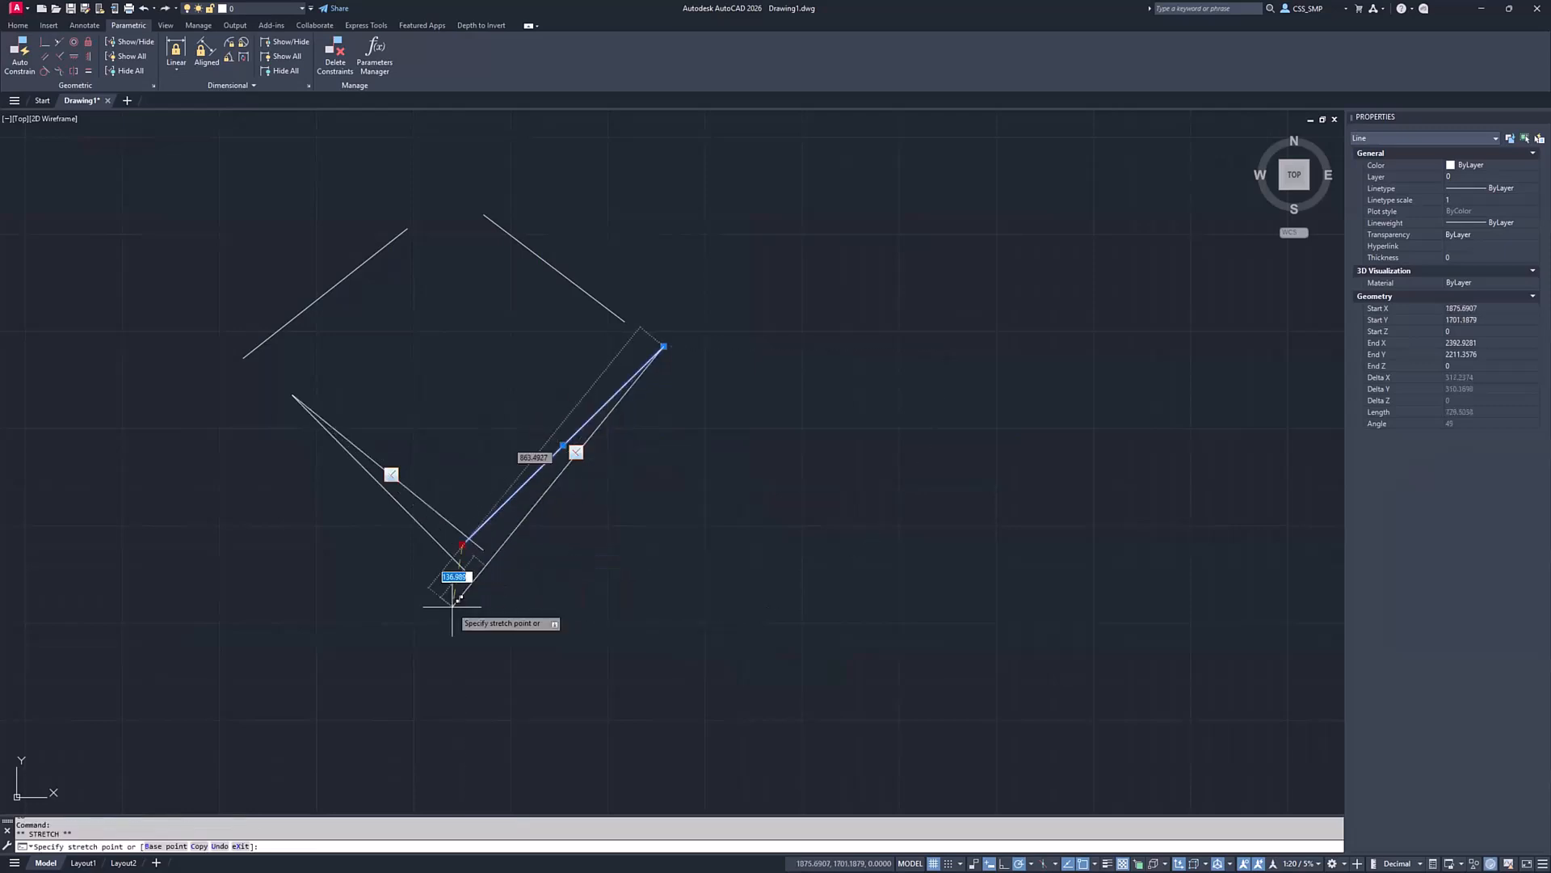
right_click(505, 561)
left_click(562, 572)
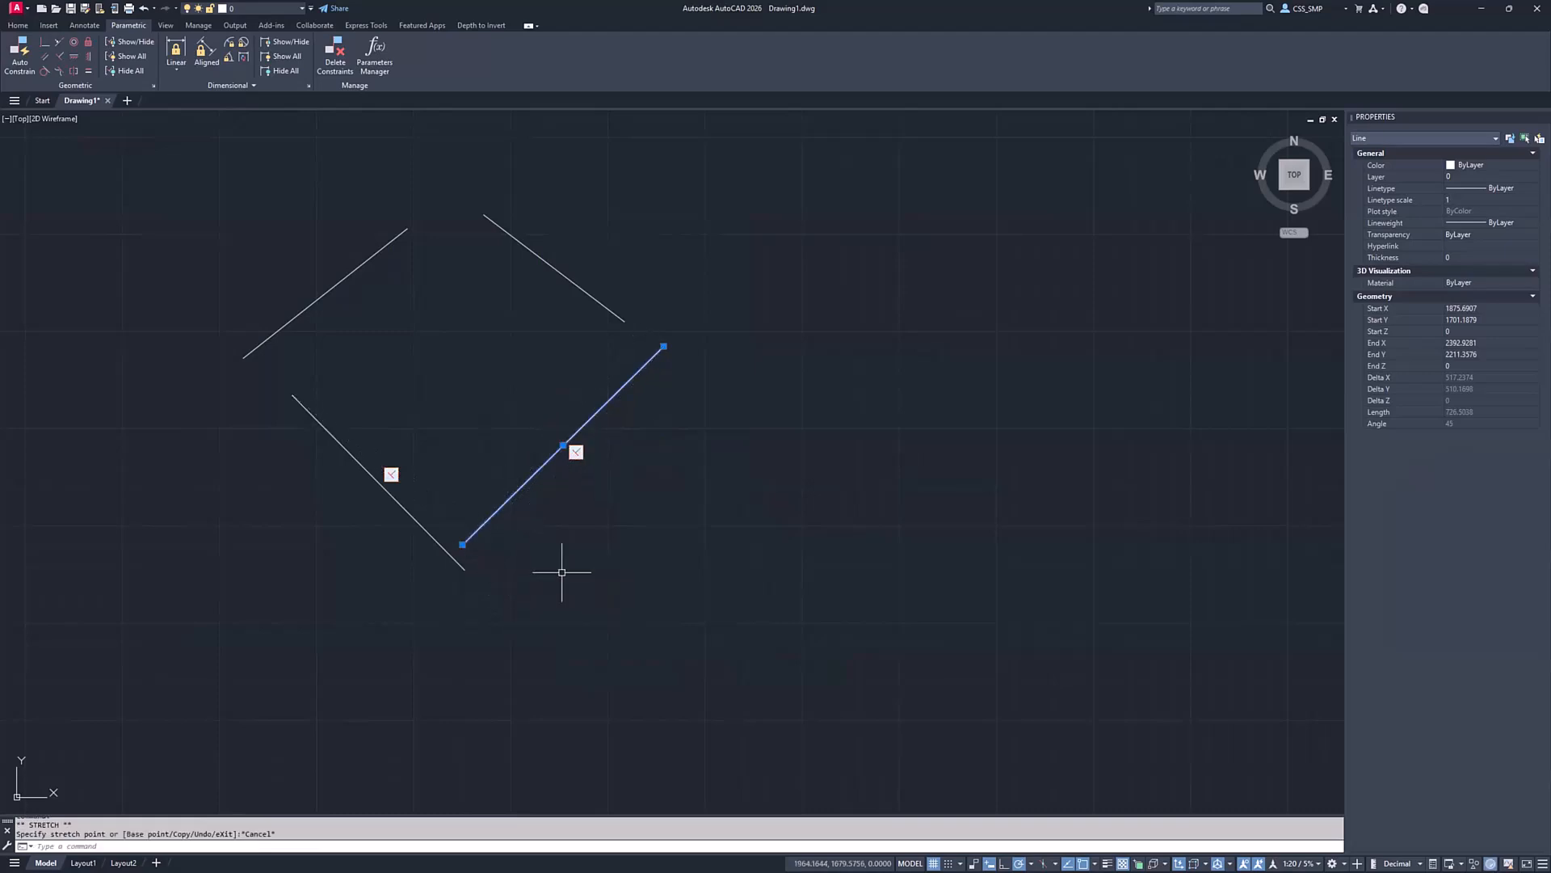
Erase all four diamond lines
left_click(689, 581)
left_click(253, 246)
key("Delete")
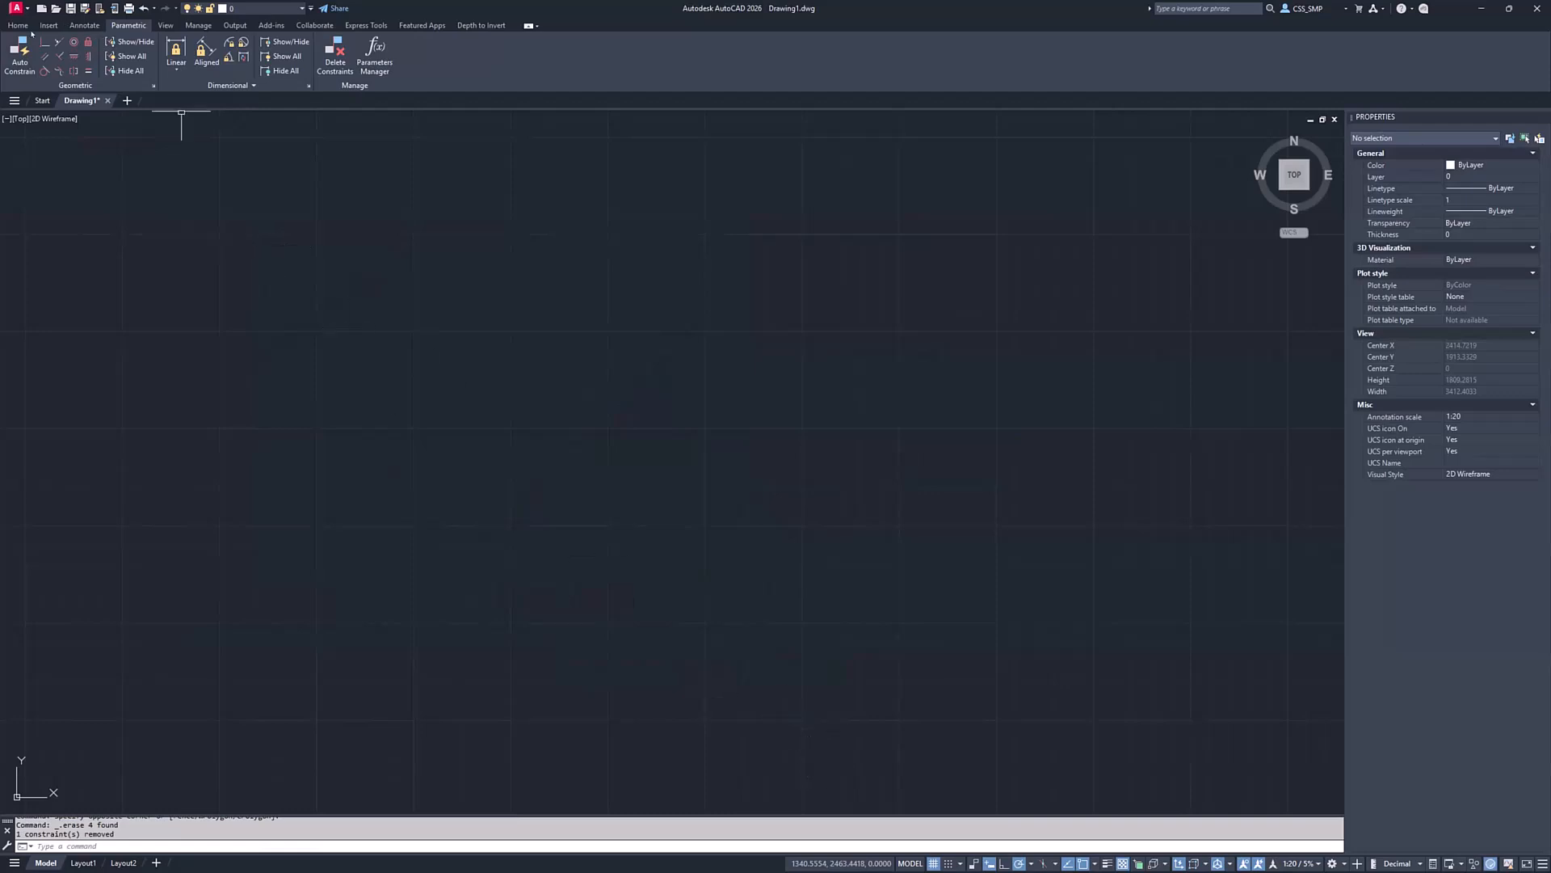
left_click(20, 50)
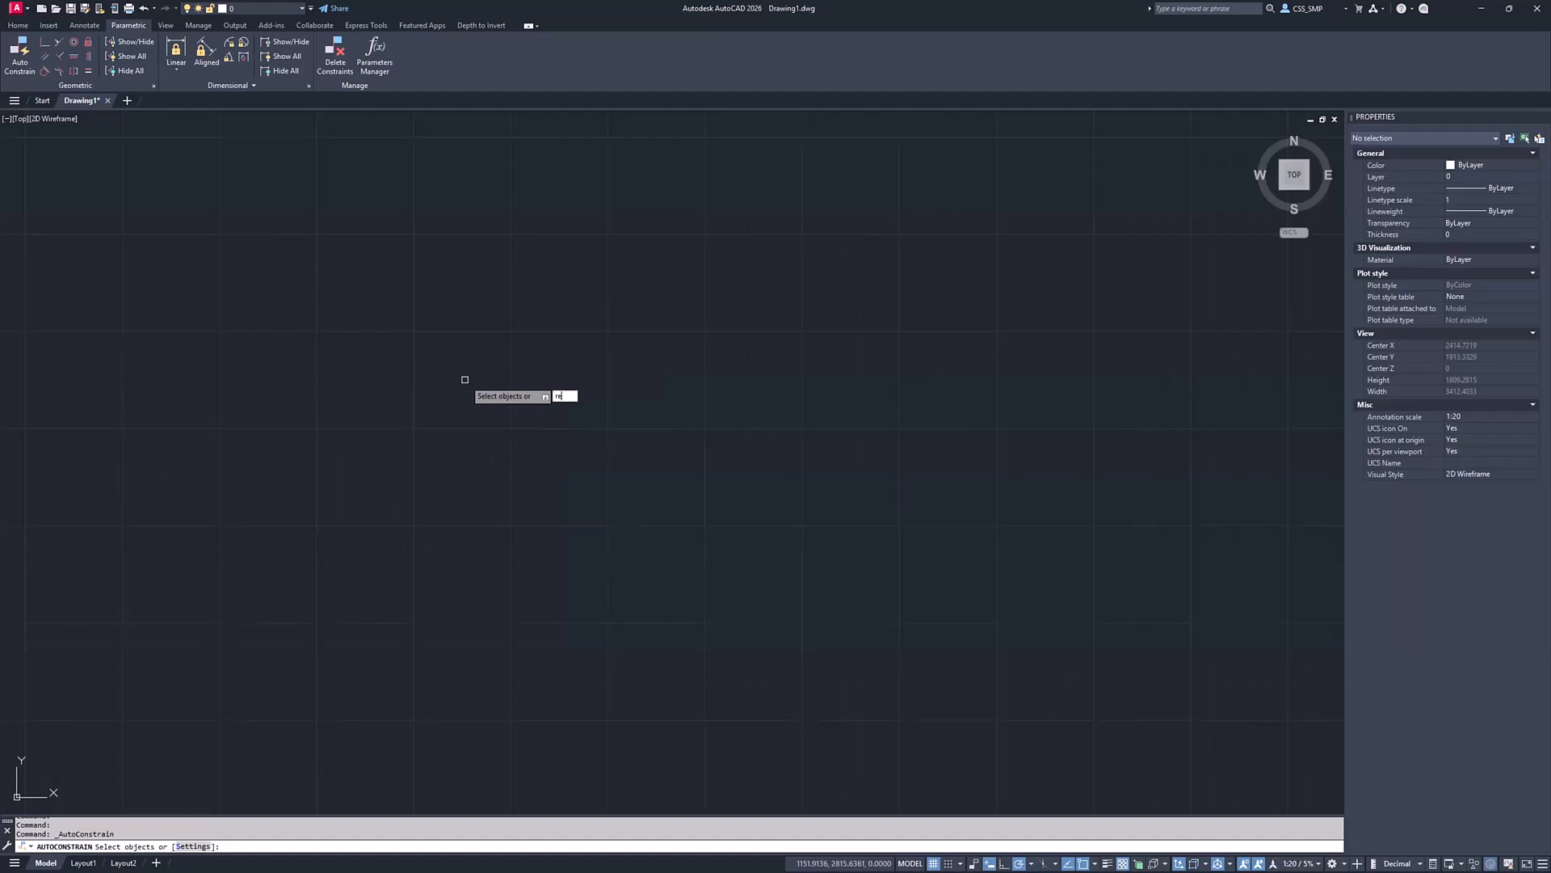
type("rec")
key("Return")
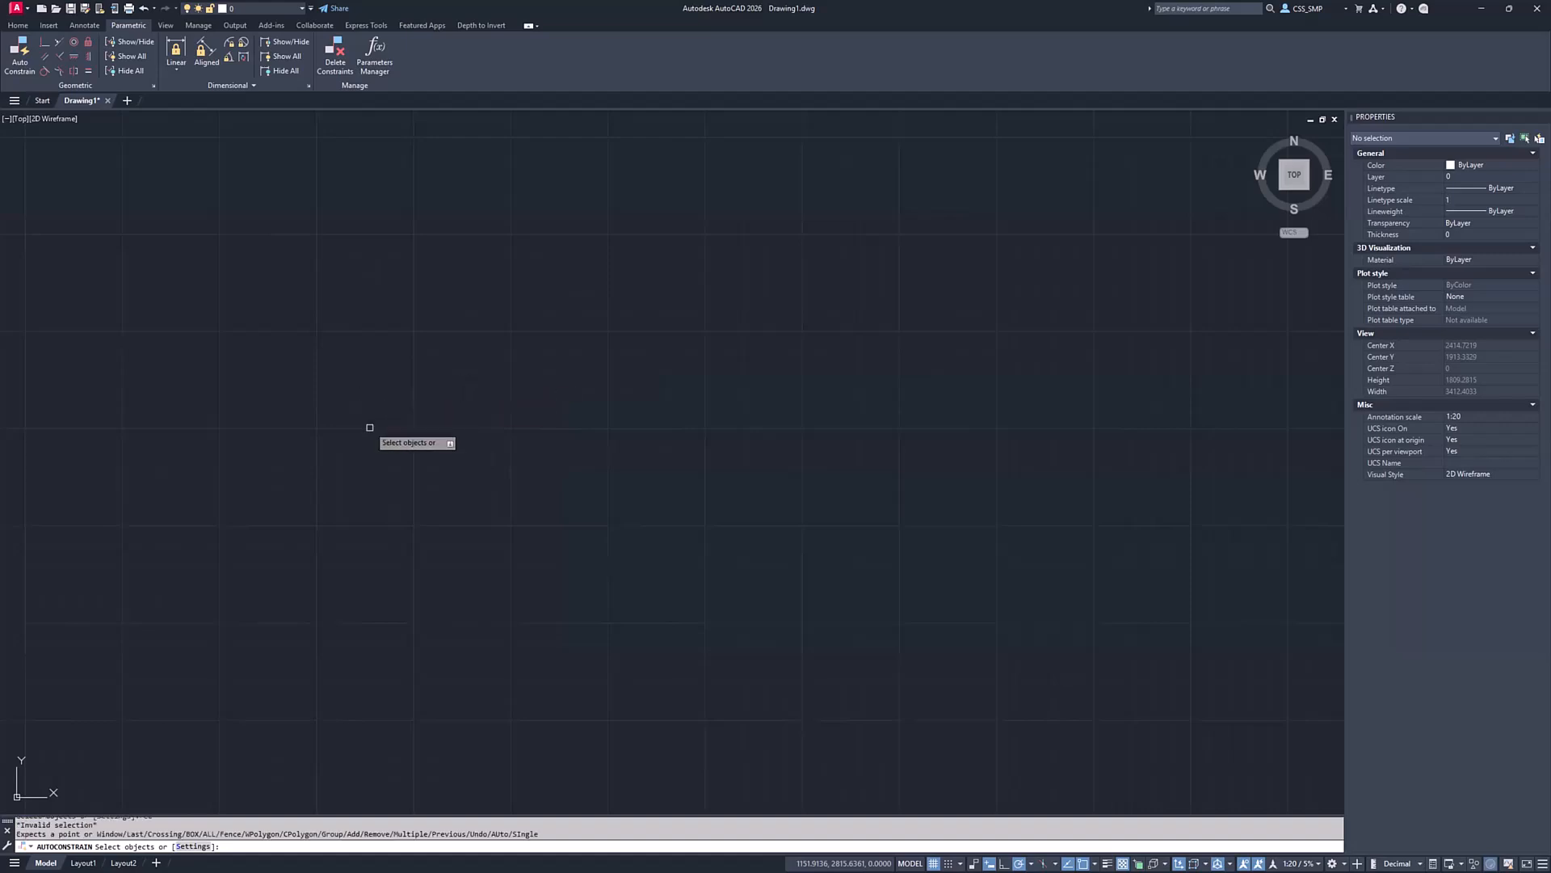
key("Escape")
key("Escape")
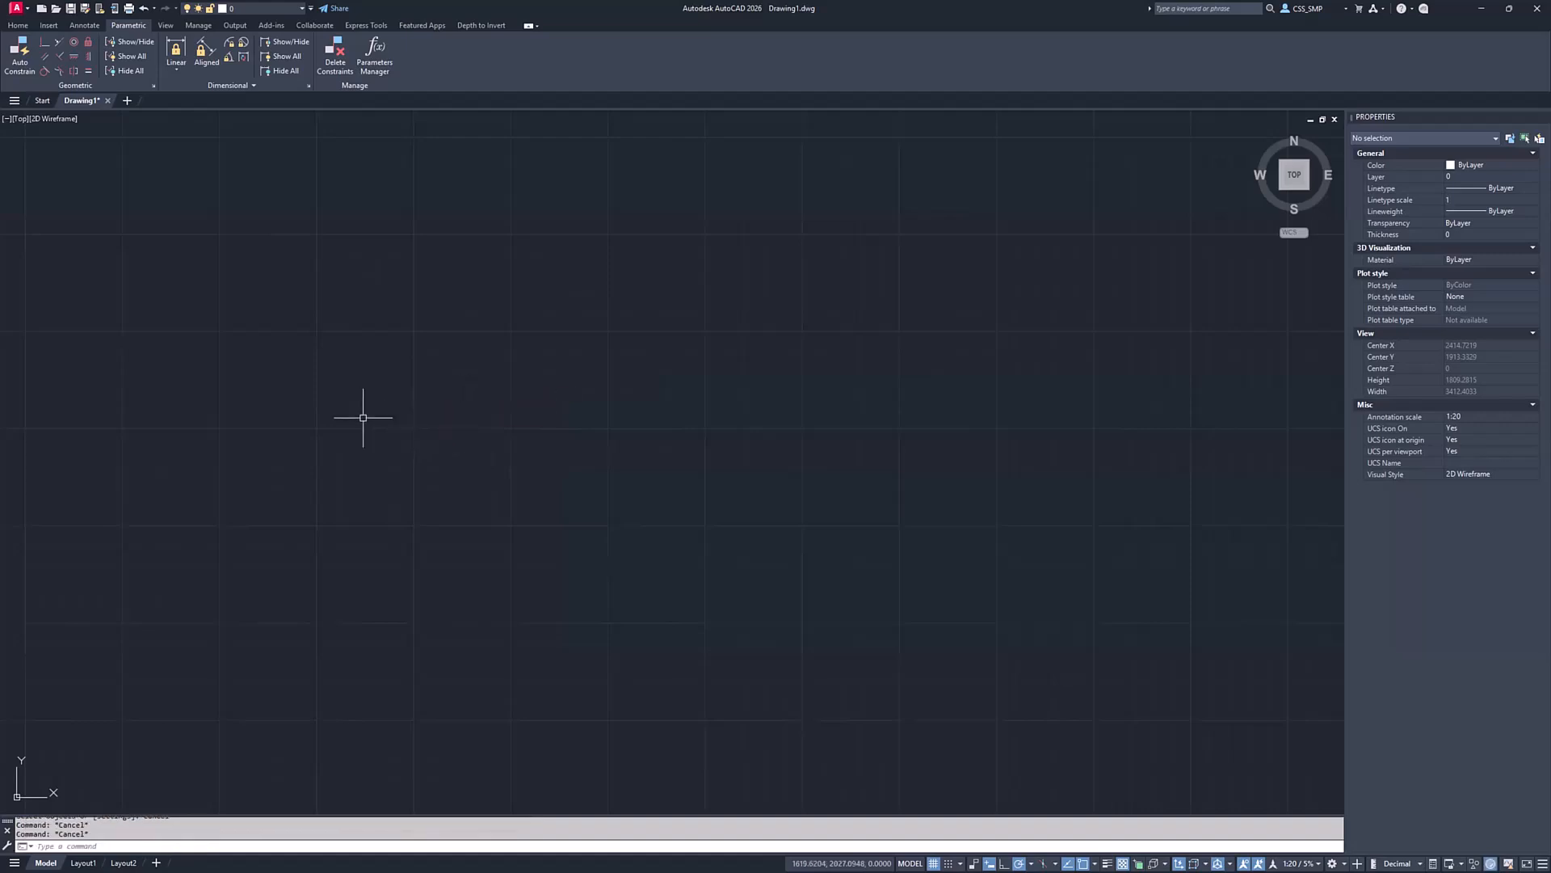
Turn Infer Constraints on and draw a horizontal rectangle in the empty drawing area
key("ctrl+shift+i")
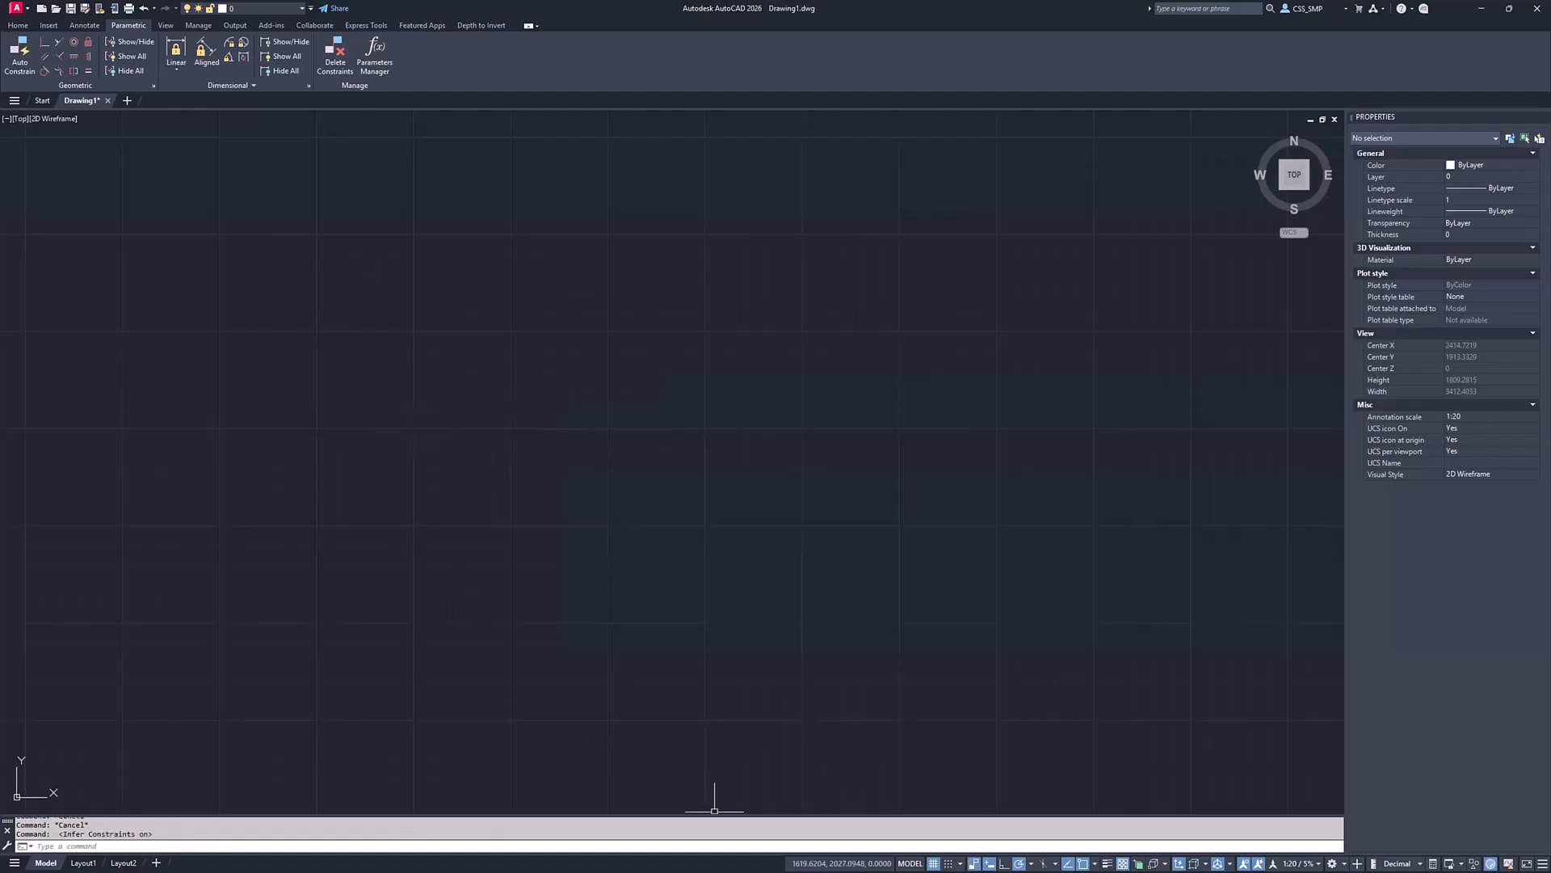
type("rec")
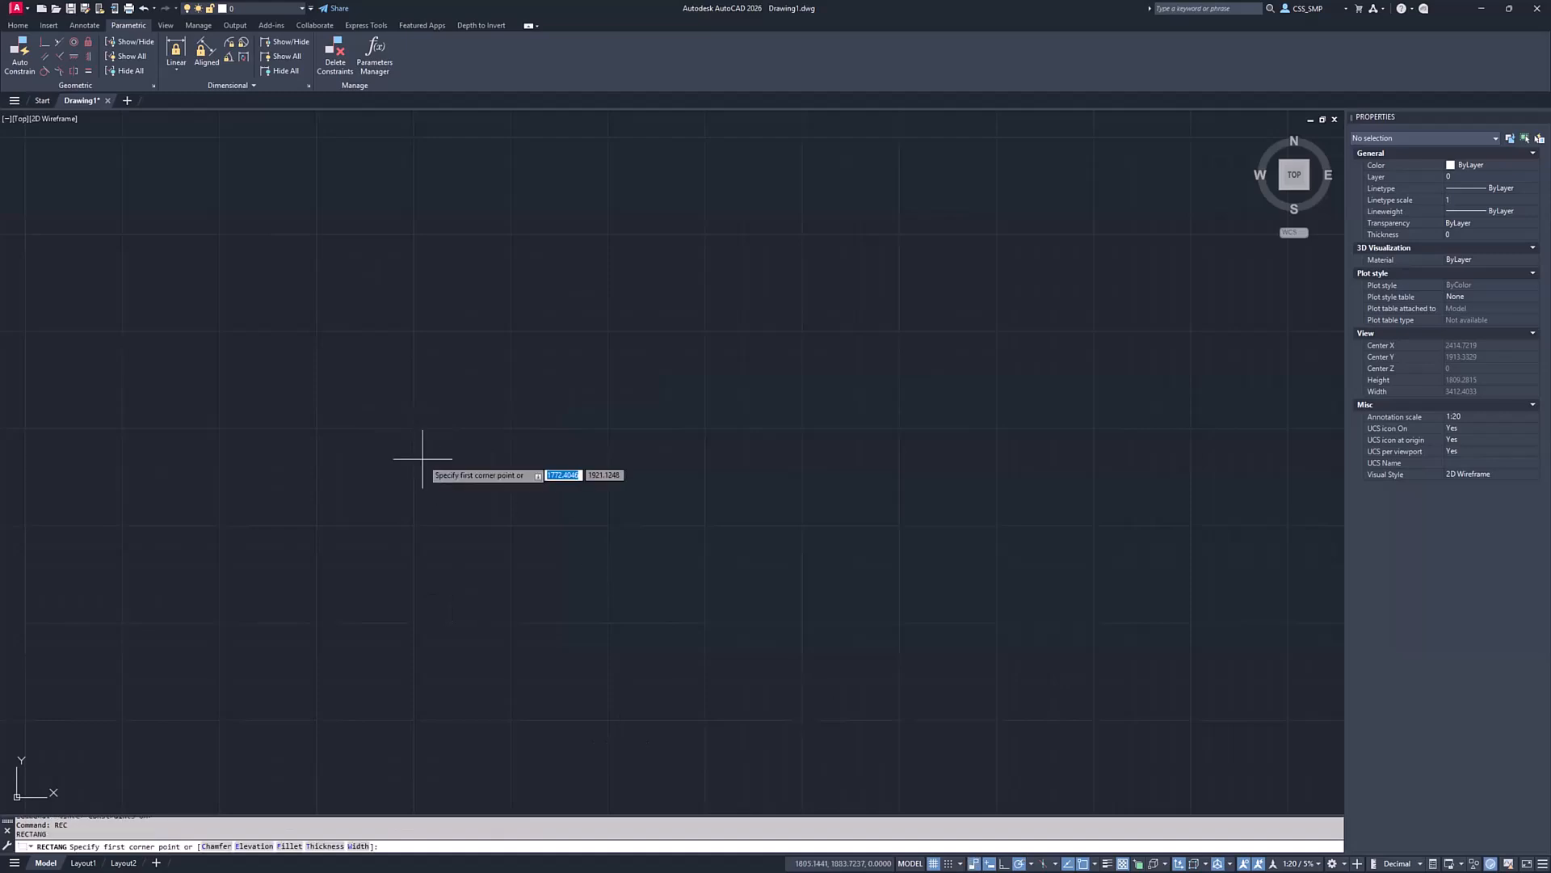
key("Return")
left_click(368, 516)
left_click(569, 399)
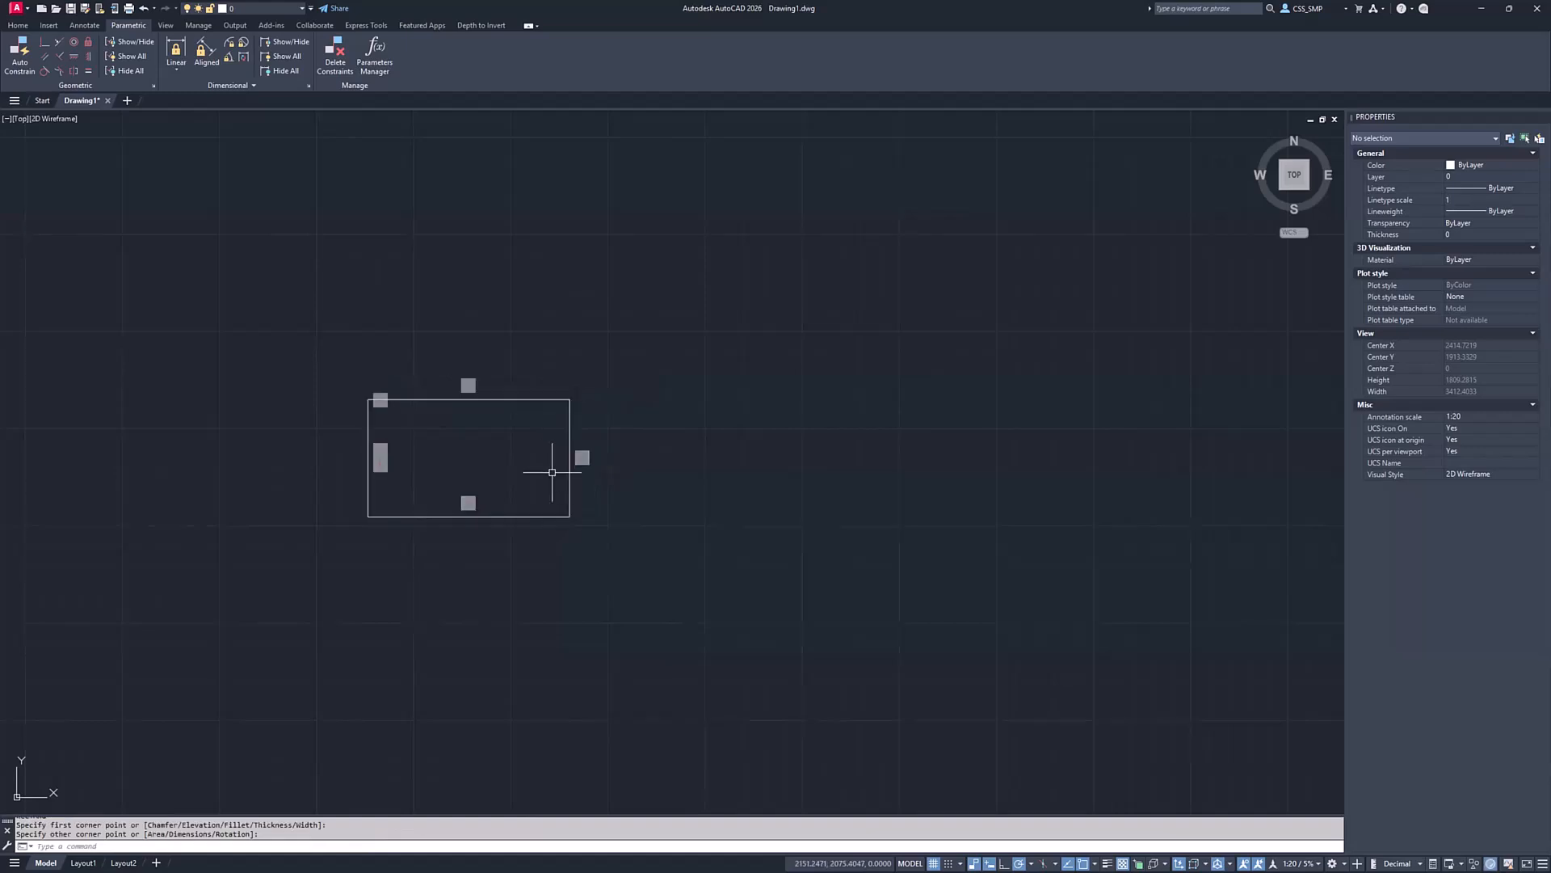
Stretch the rectangle's lower-right corner outward to about (2312, 1657) to enlarge it with its constraints maintained
scroll(354, 482, "up", 4)
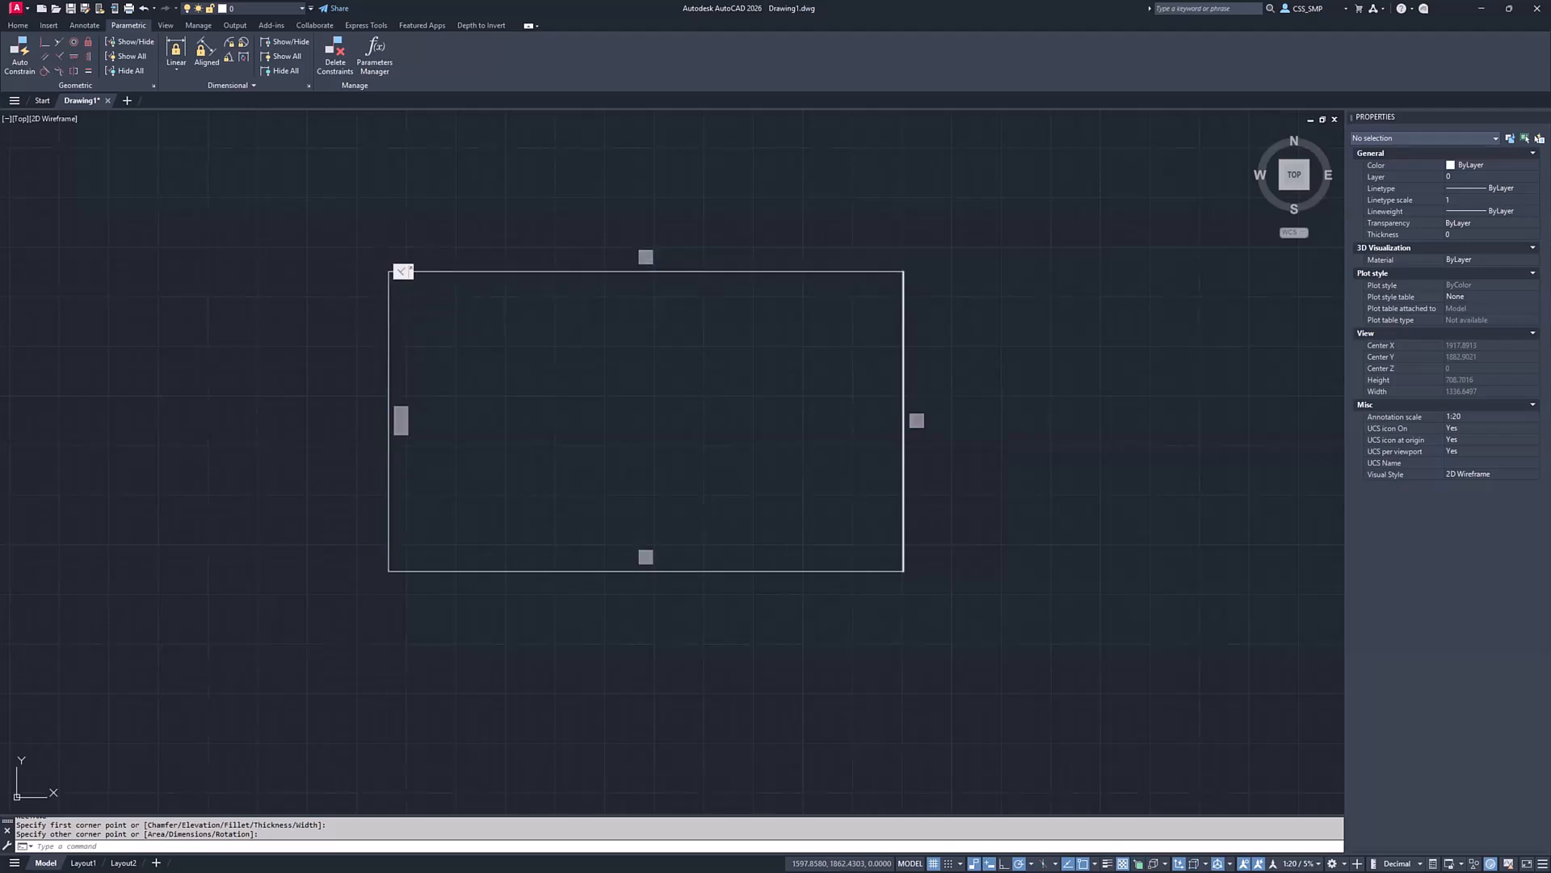
double_click(834, 570)
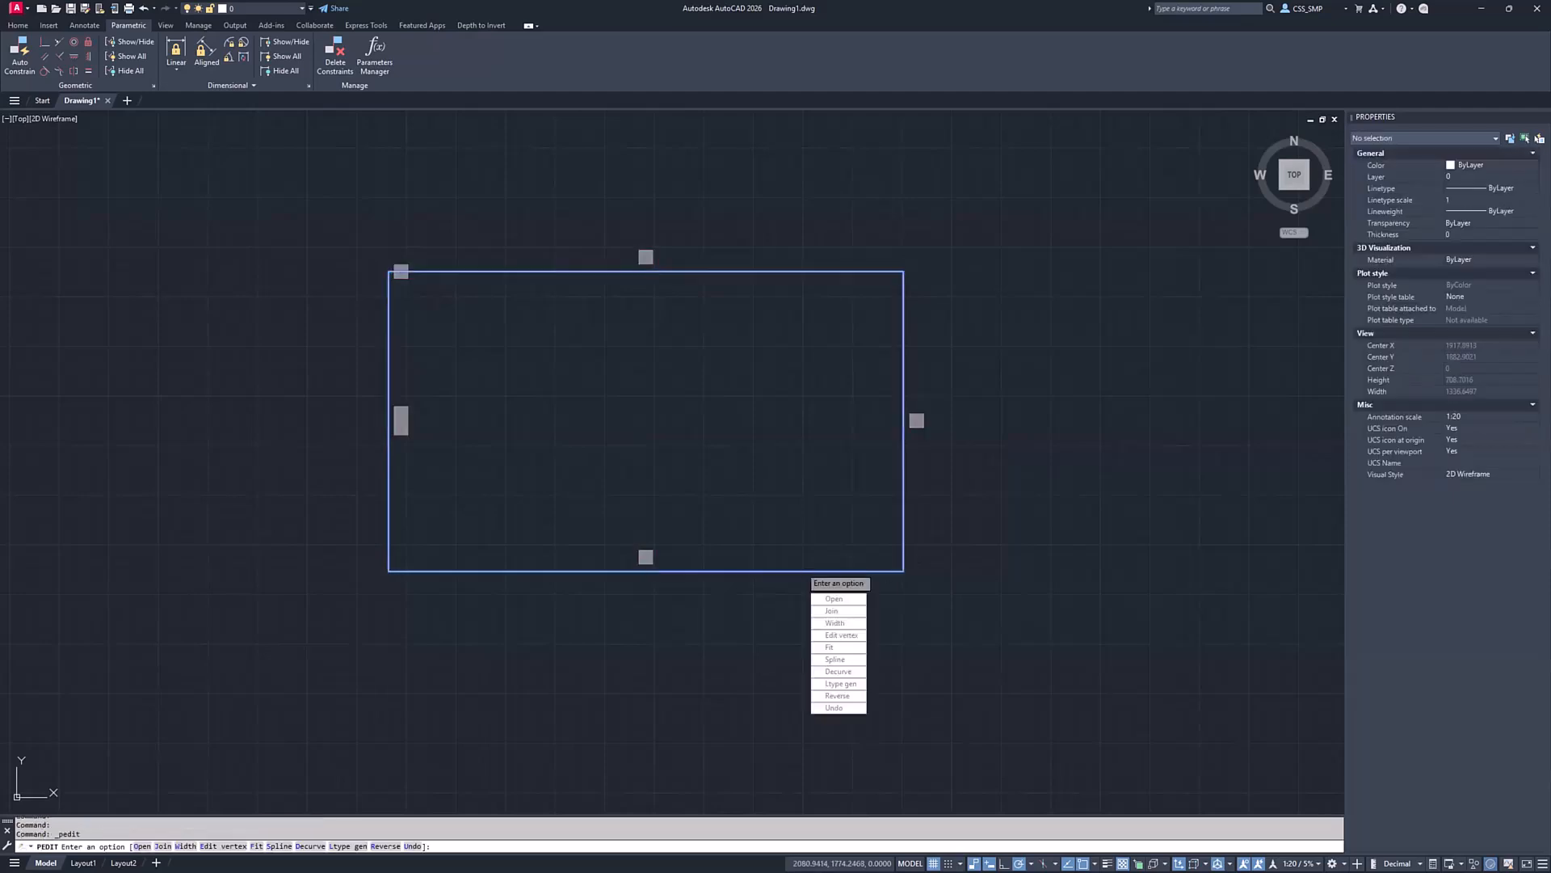
key("Escape")
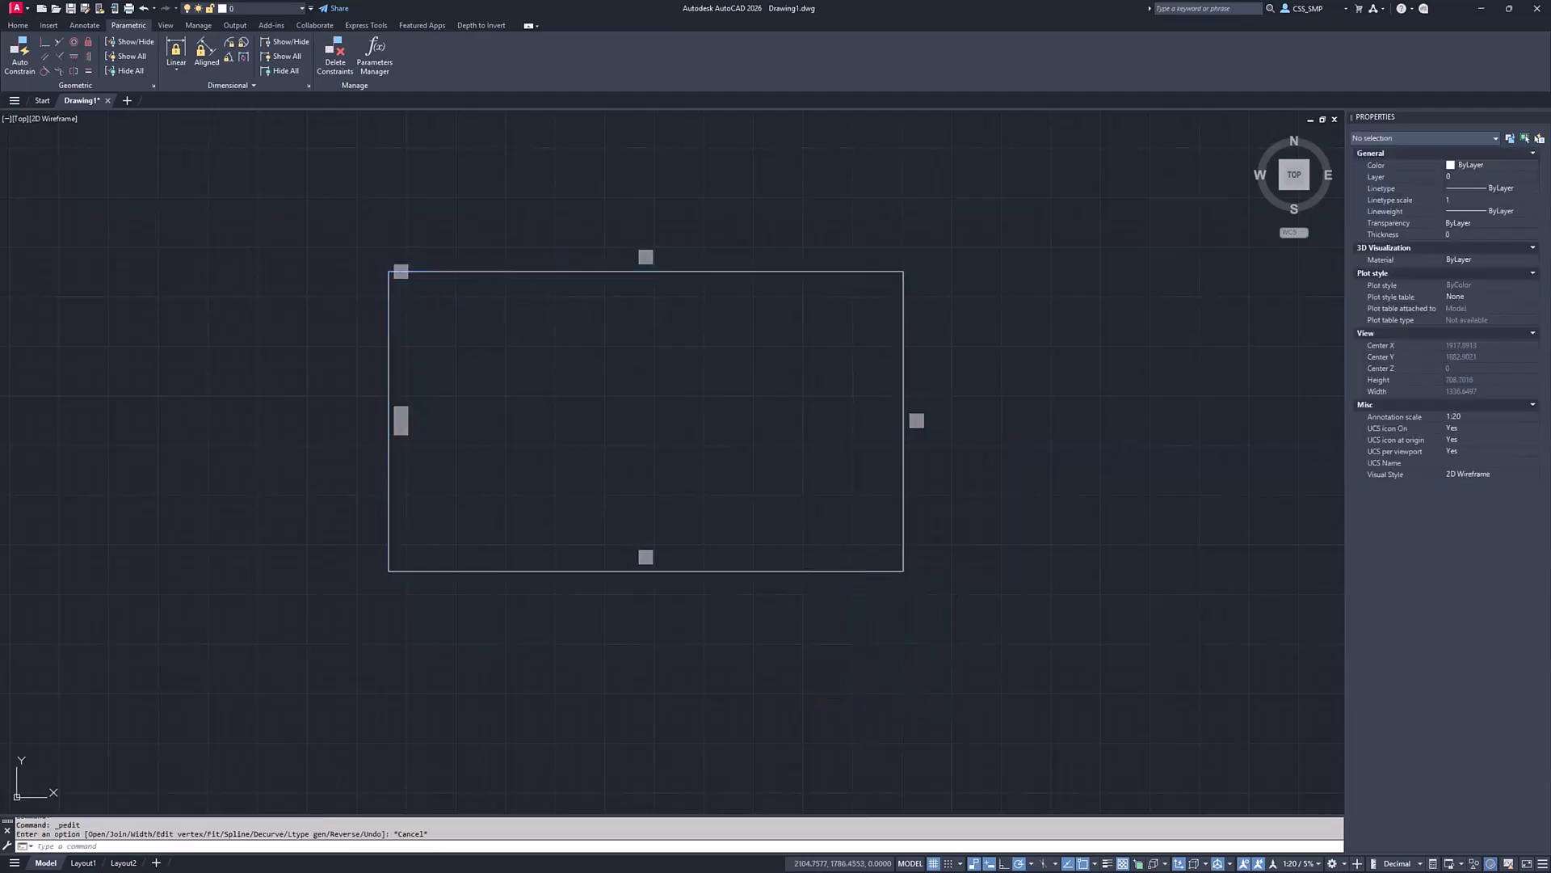
left_click(831, 570)
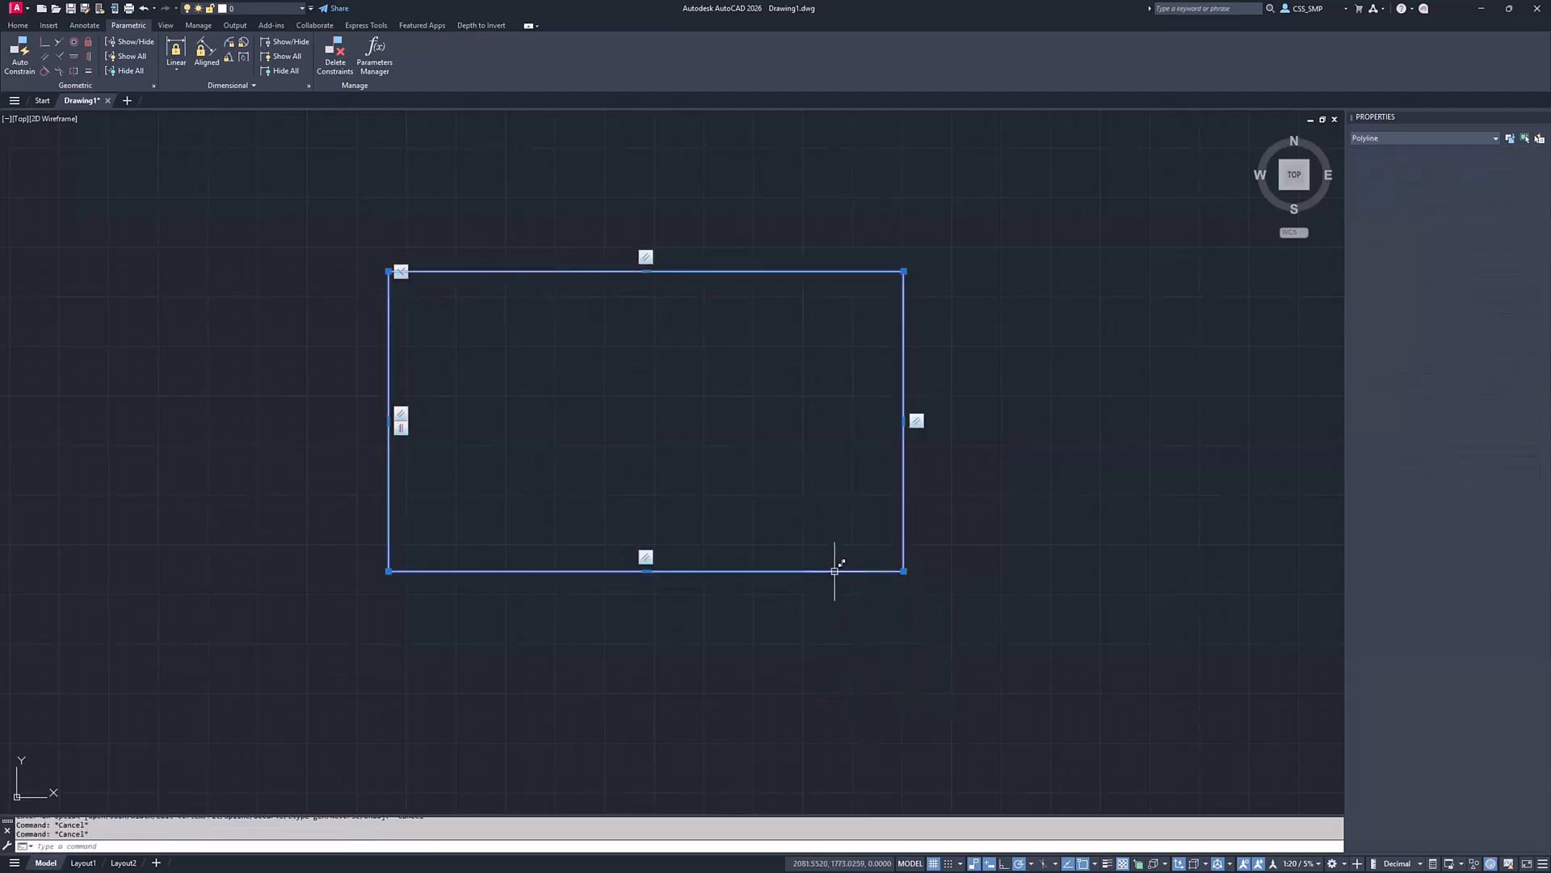
left_click(903, 570)
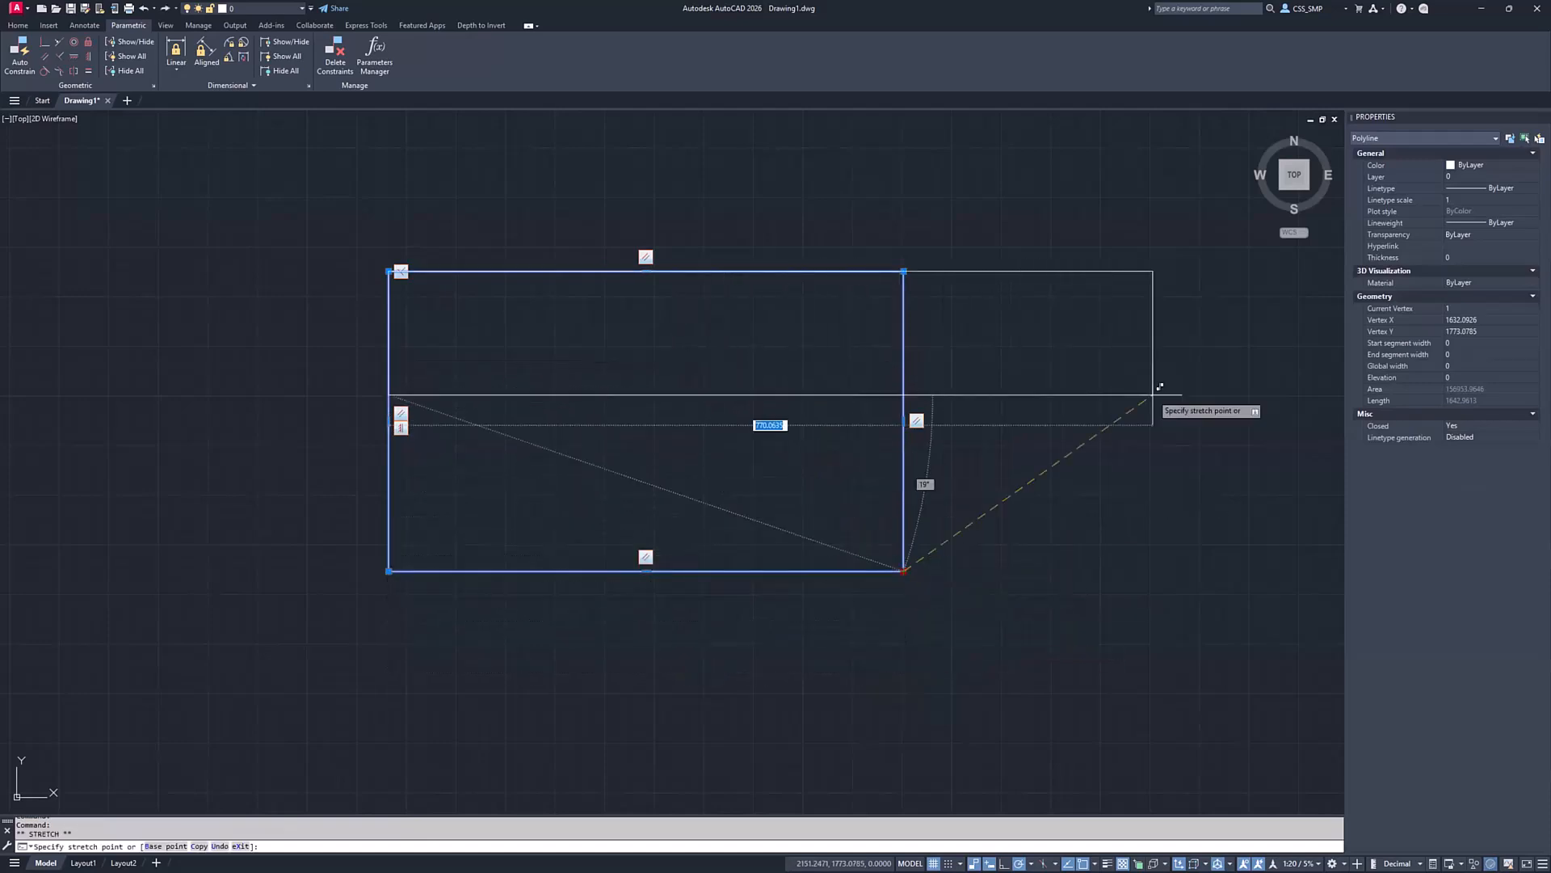
left_click(1063, 686)
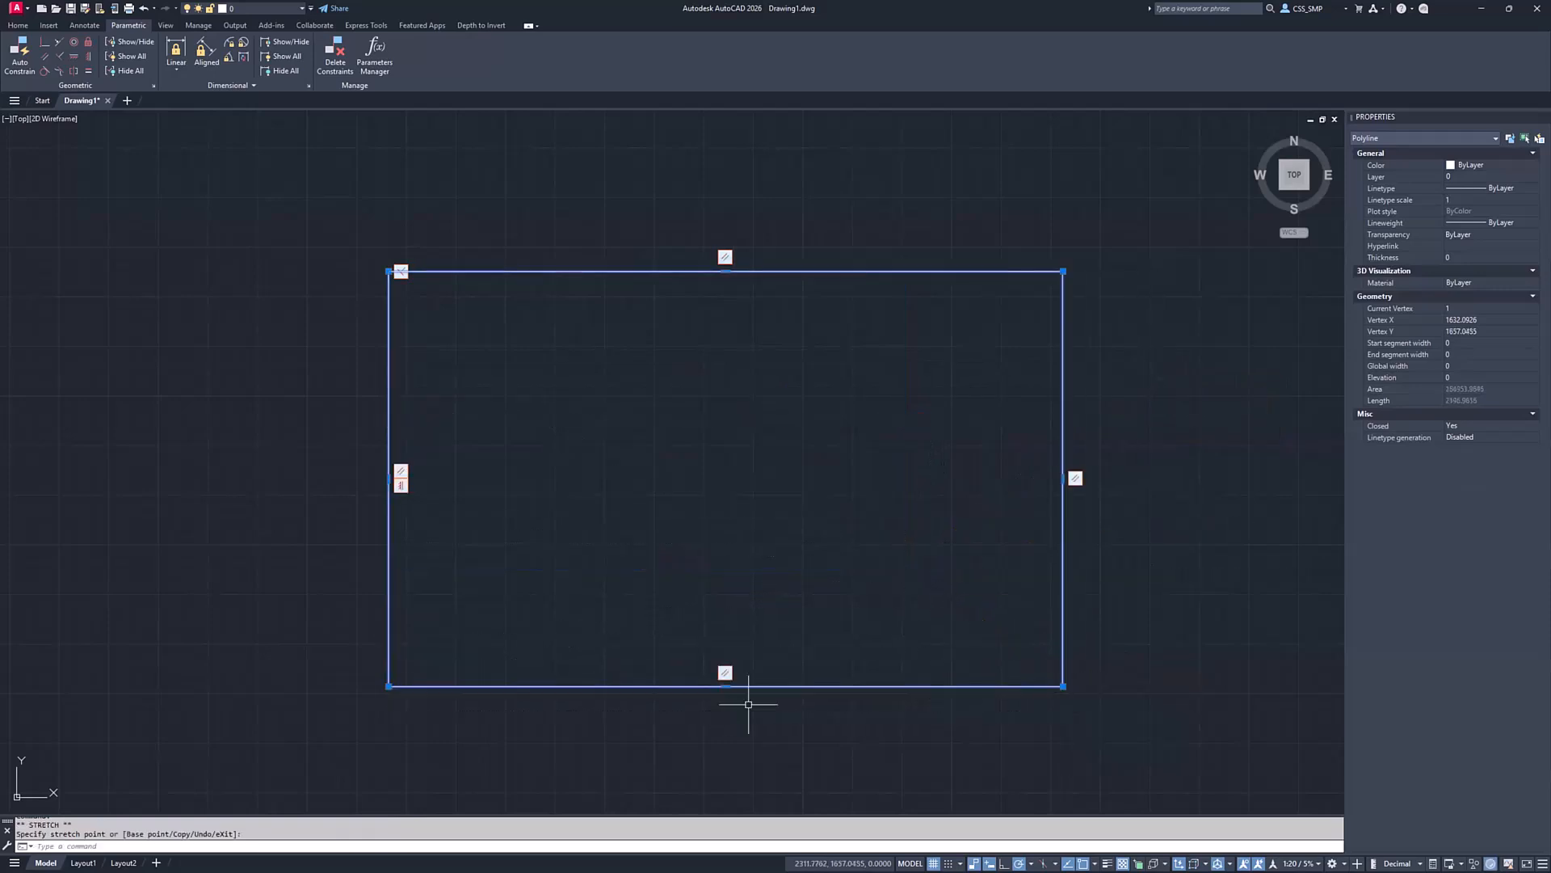
Turn Infer Constraints off and draw a second horizontal rectangle just above the constrained one
key("ctrl+shift+i")
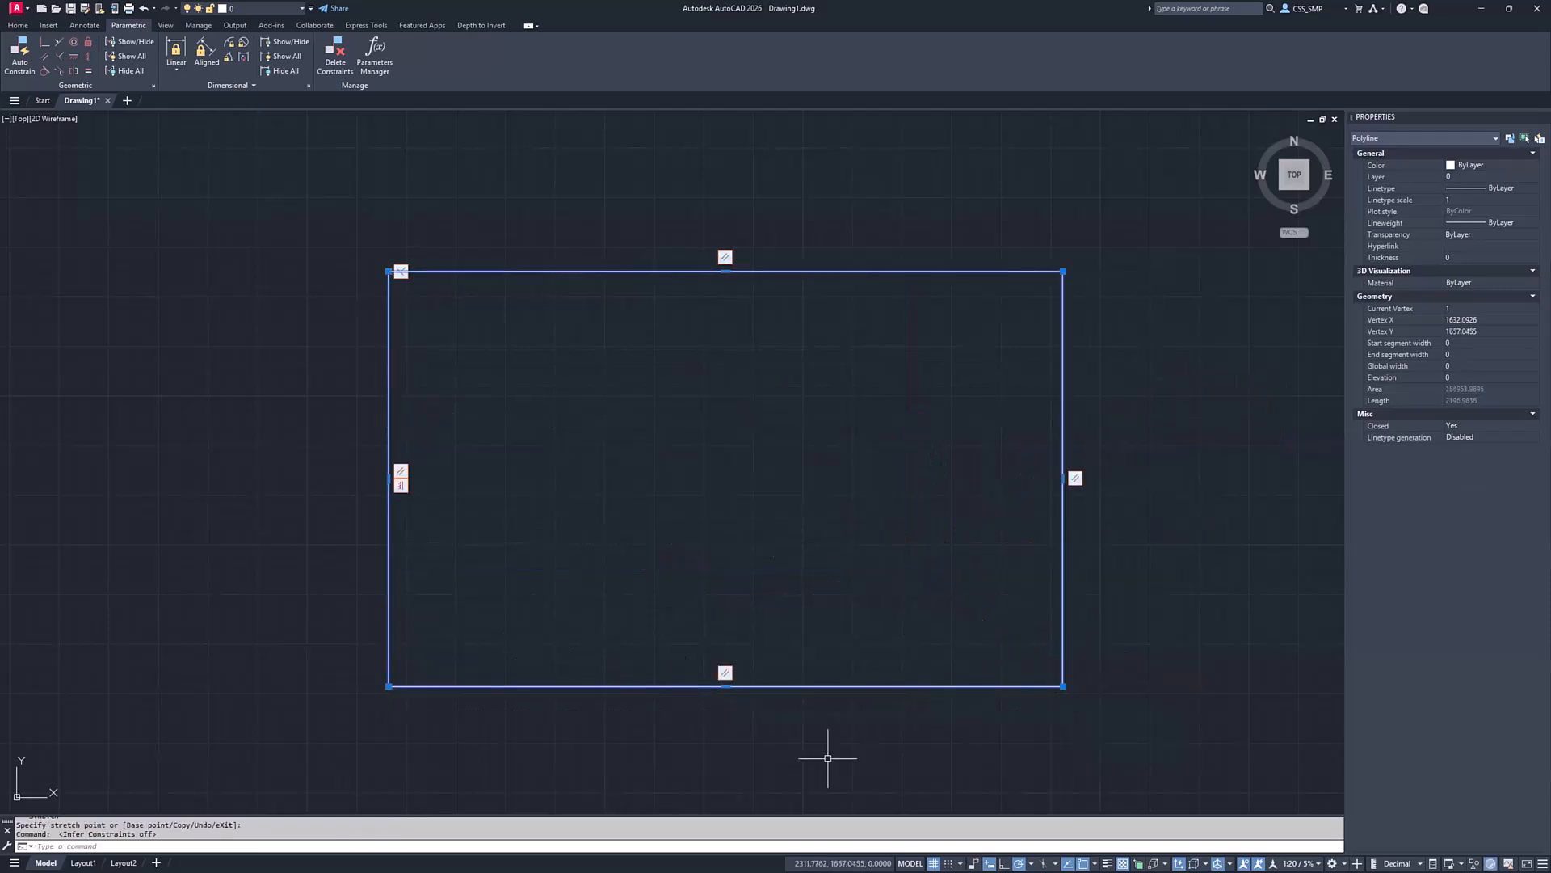
scroll(475, 486, "down", 2)
middle_click_drag(410, 751, 410, 744)
type("rec")
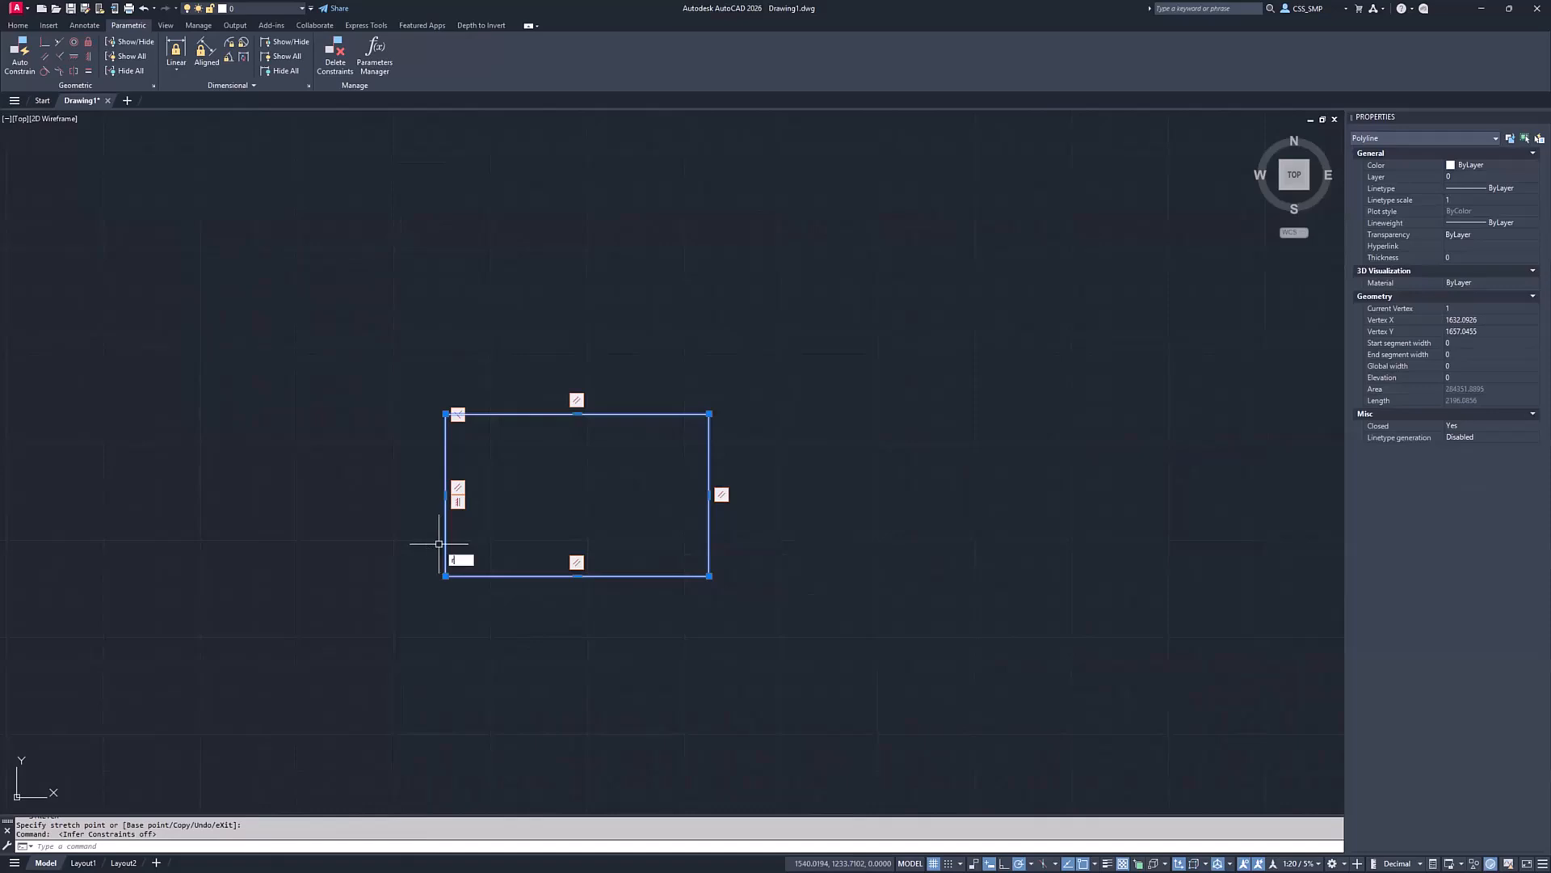
key("Return")
left_click(452, 338)
left_click(733, 188)
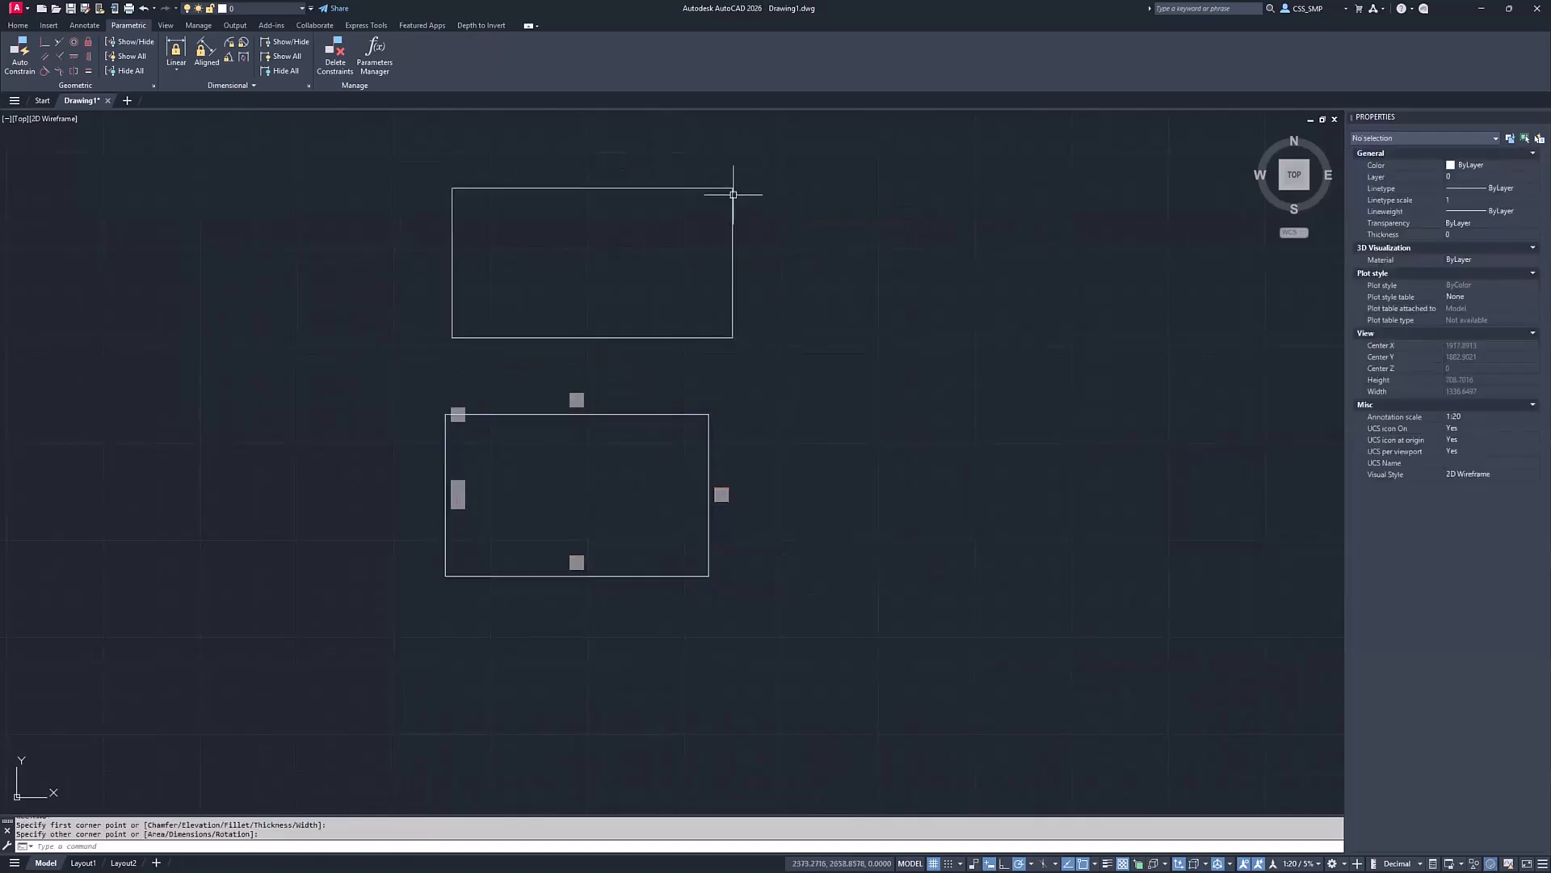
Stretch the lower rectangle's lower-right corner outward to about (2561, 1532) with its constraints maintained
left_click(708, 493)
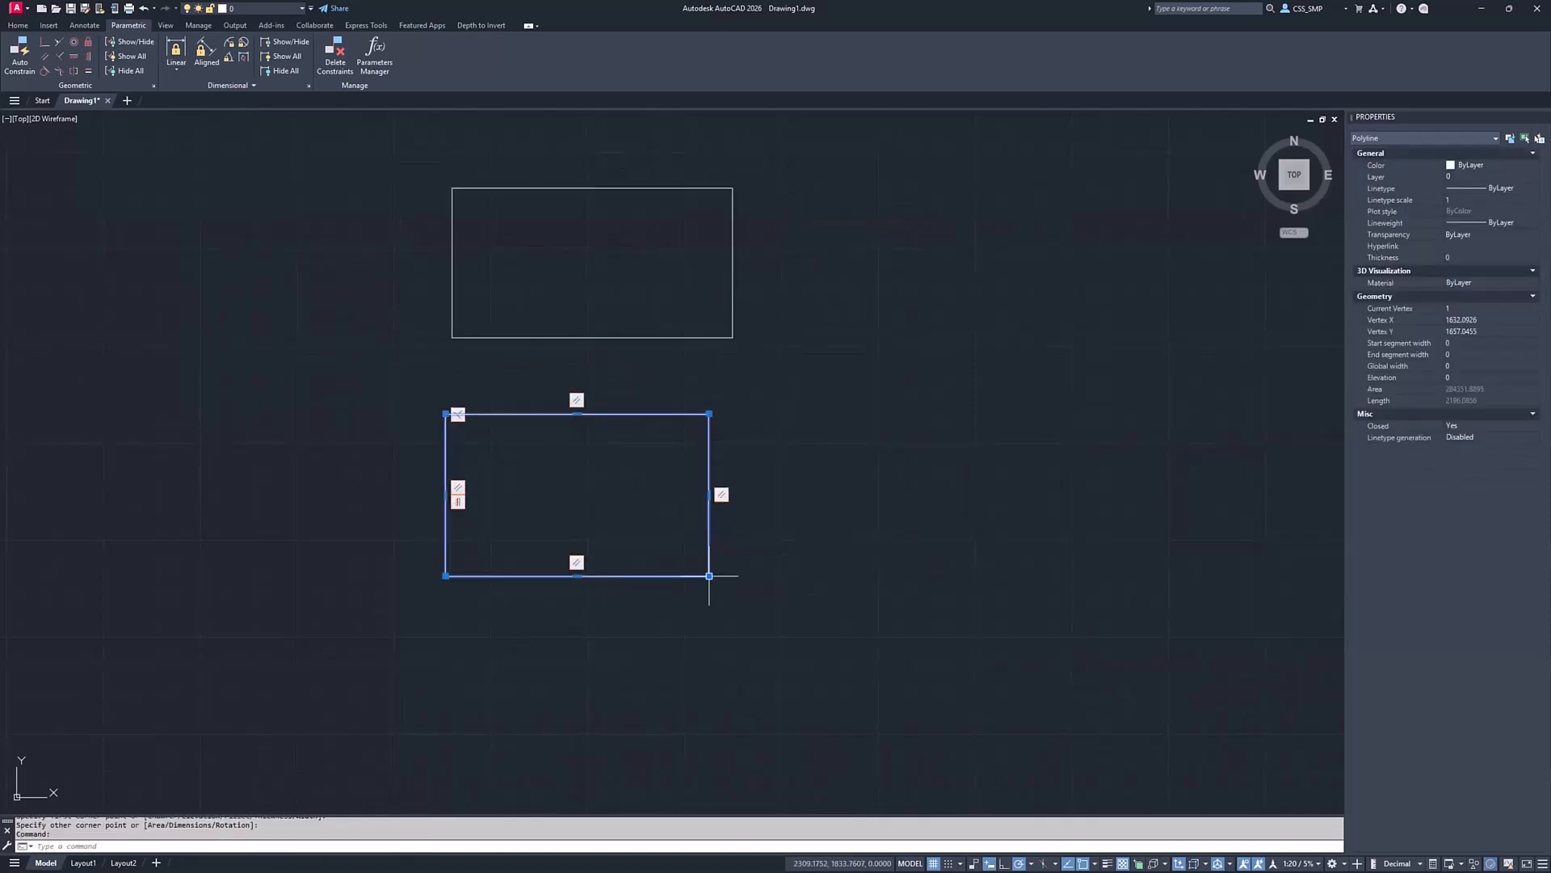
left_click(709, 576)
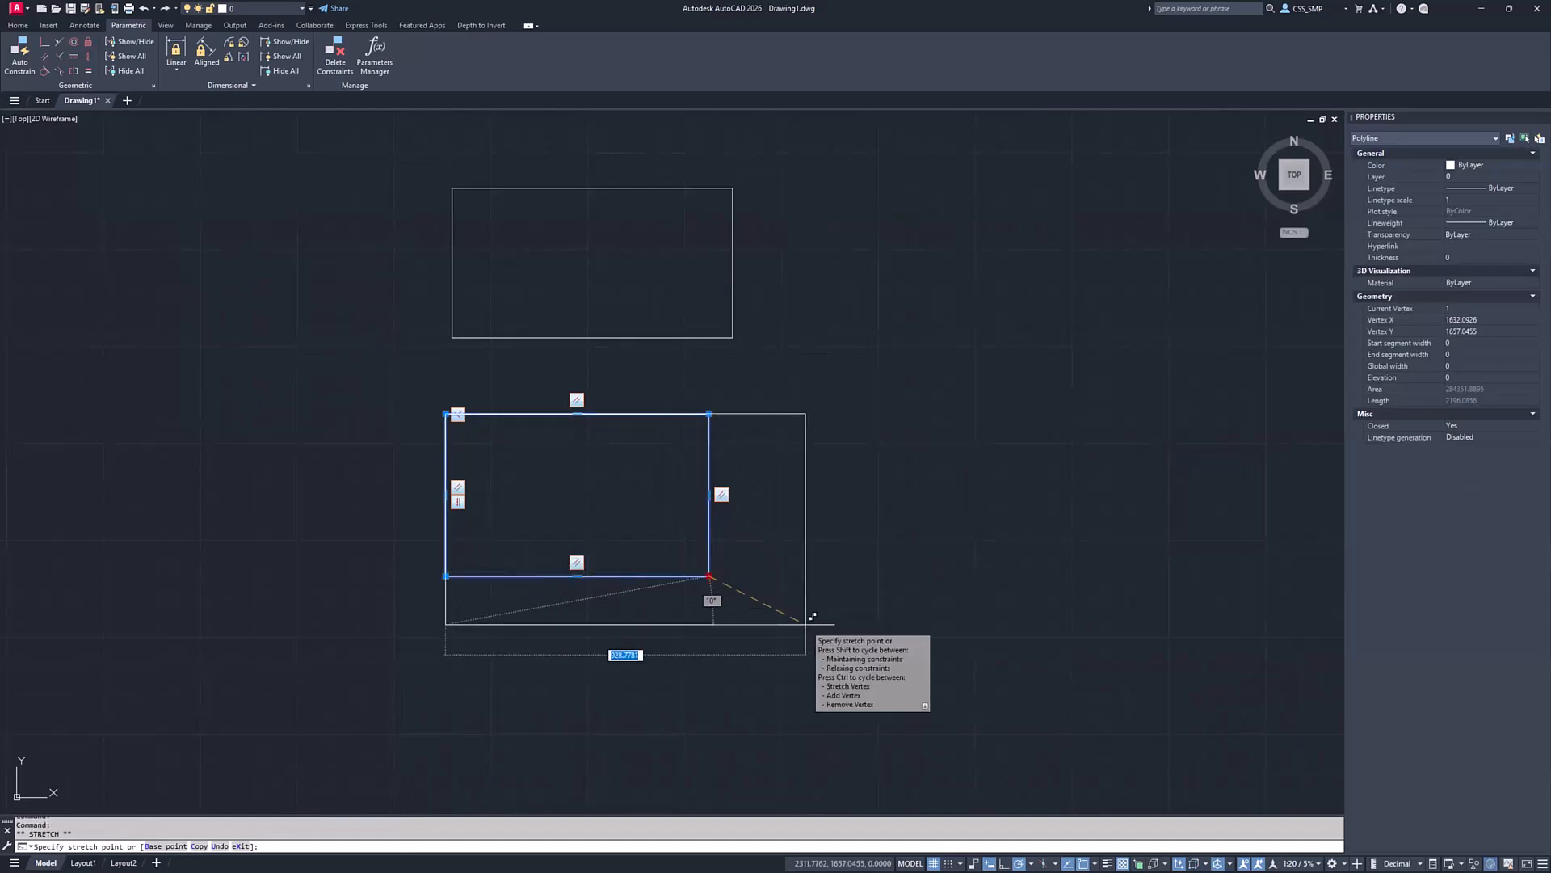
left_click(812, 616)
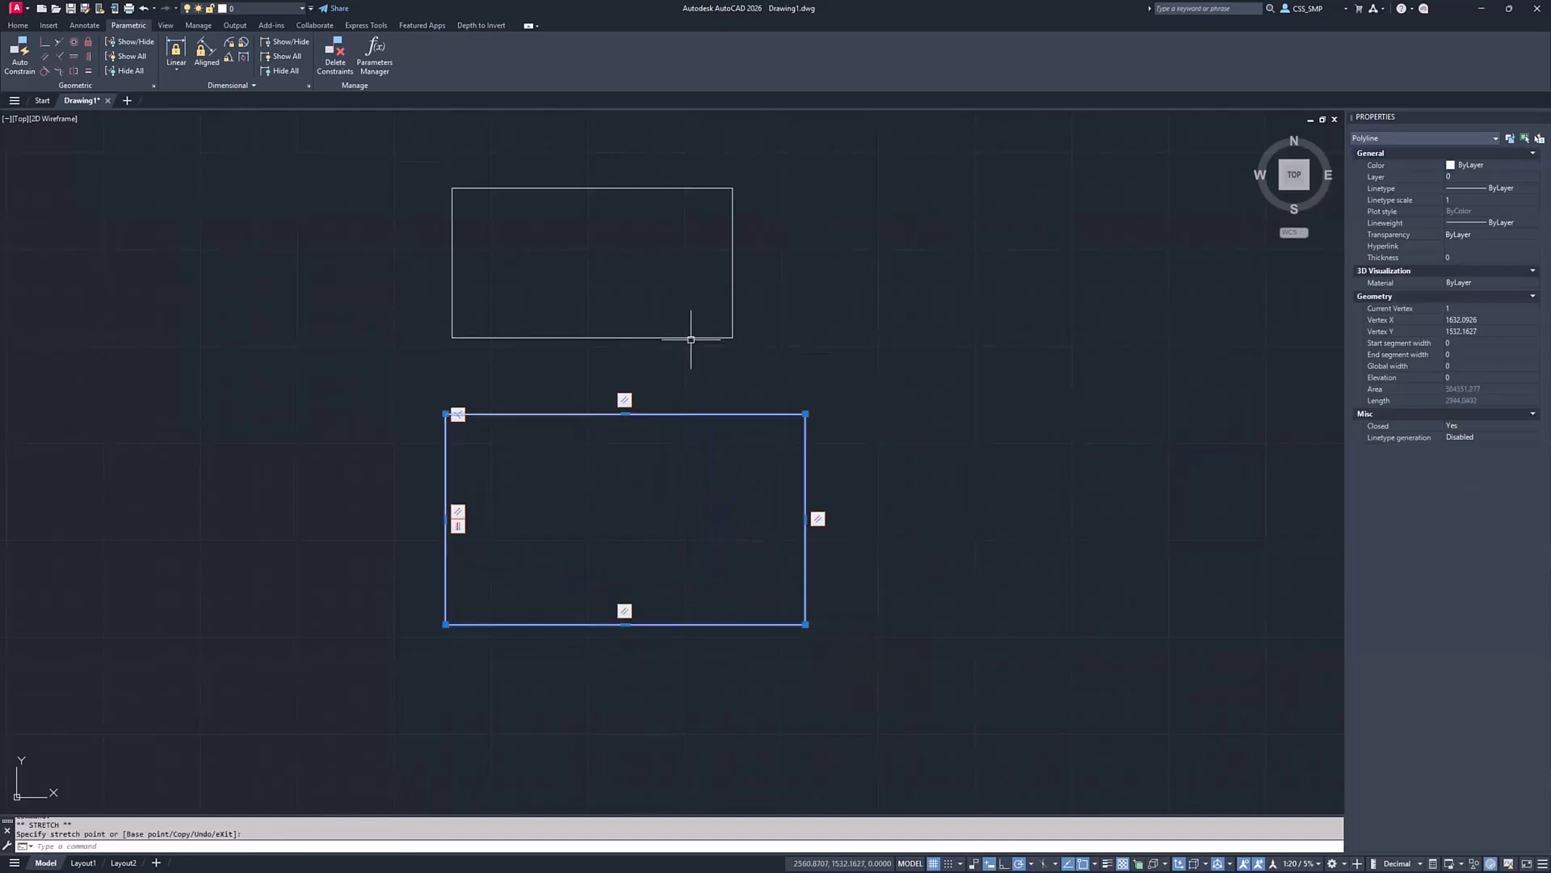
Try to stretch the unconstrained upper rectangle's lower-right corner inward without committing the new point
left_click(694, 338)
left_click(733, 336)
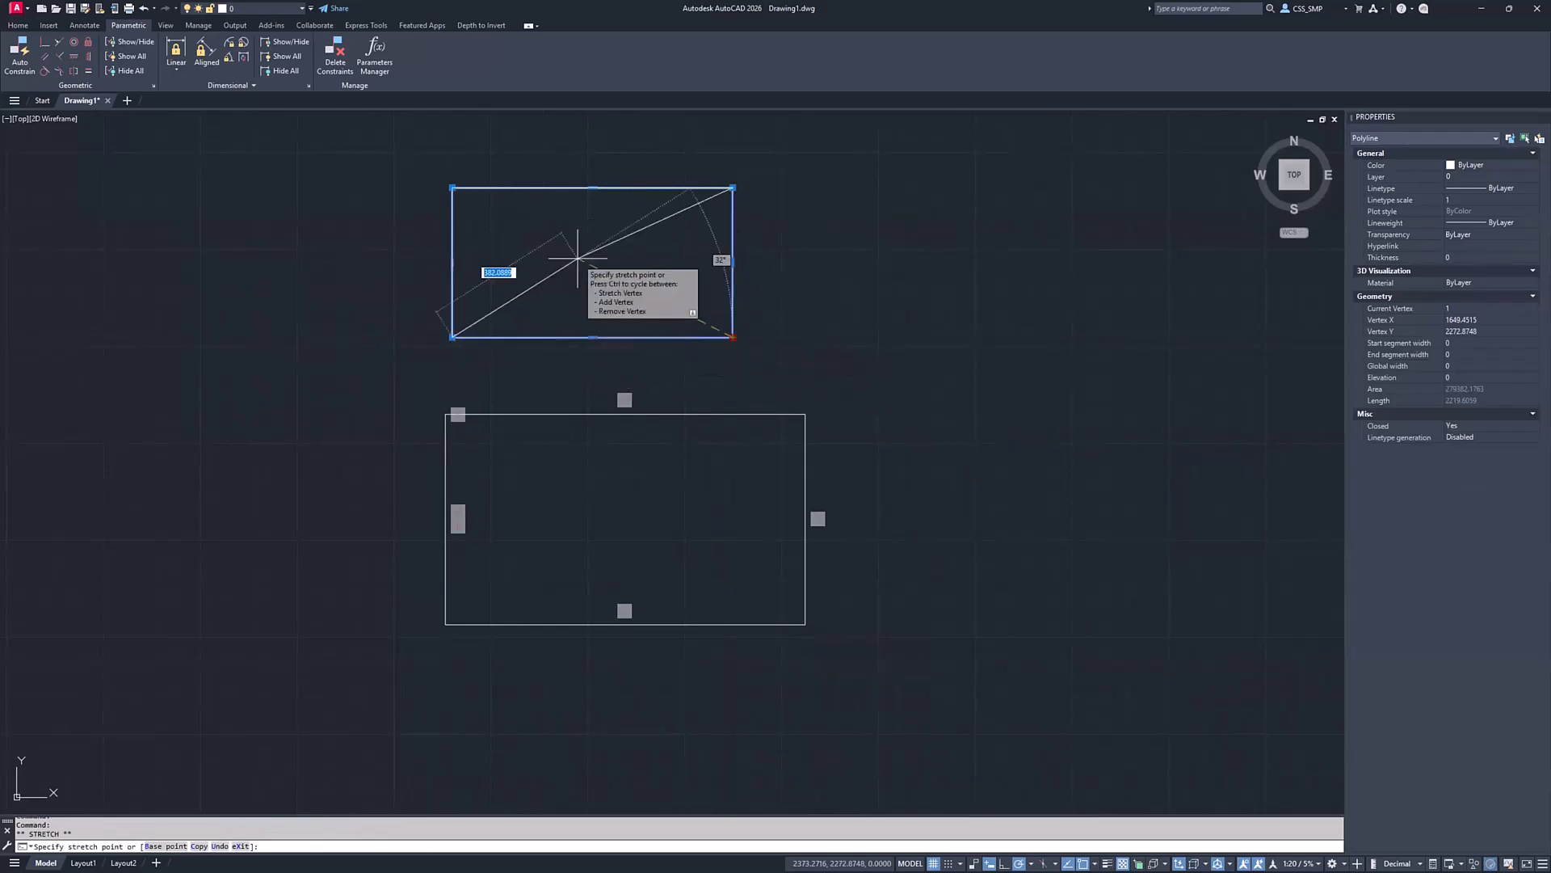
key("Escape")
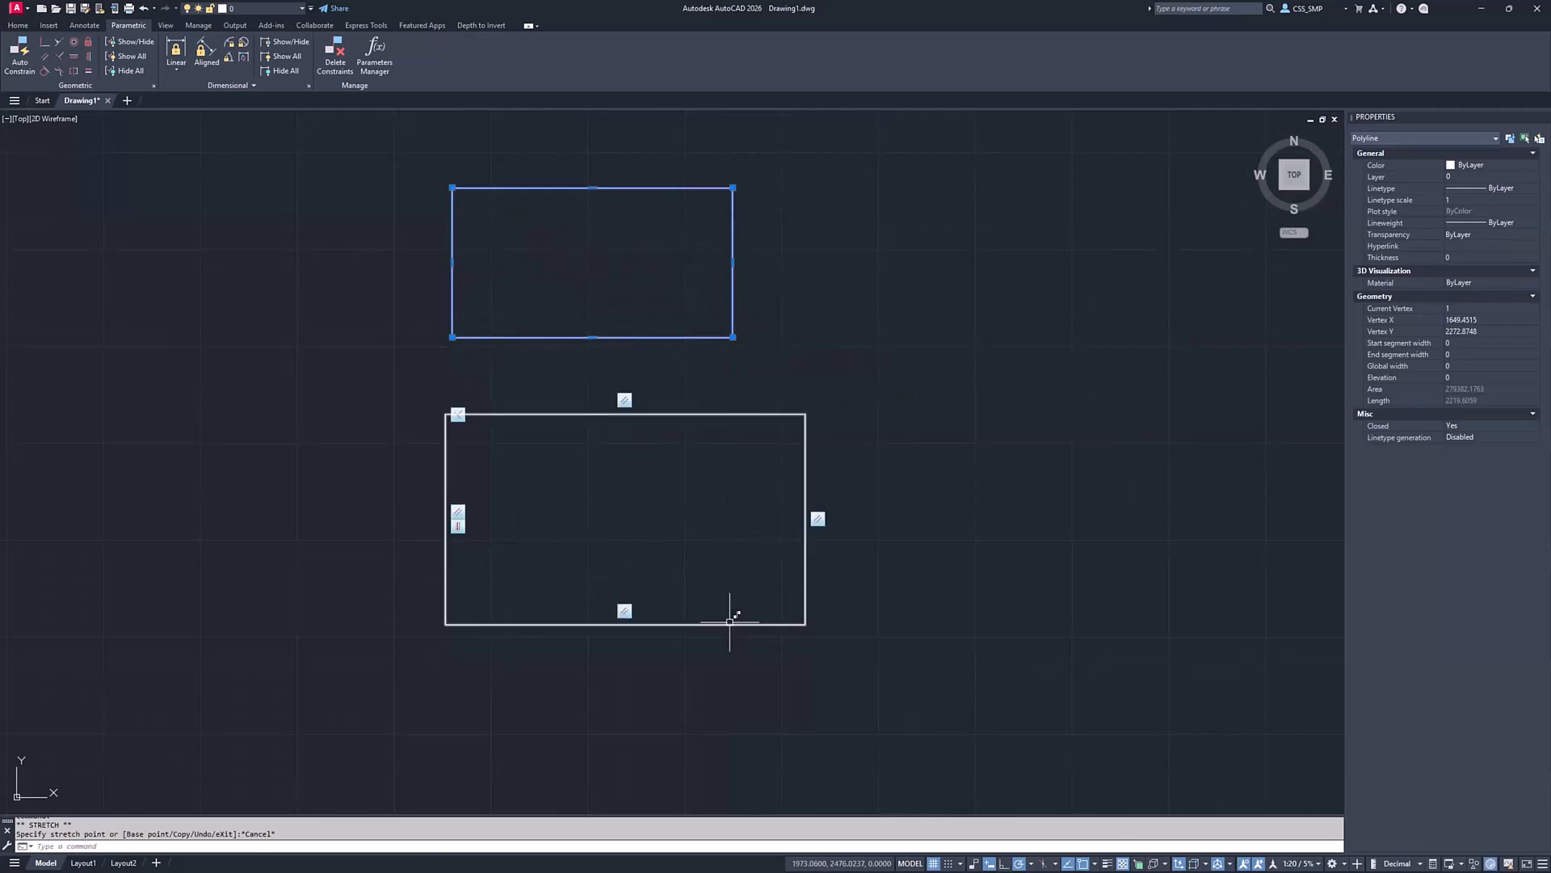
Delete the Perpendicular constraint at the lower rectangle's upper-left corner
right_click(458, 417)
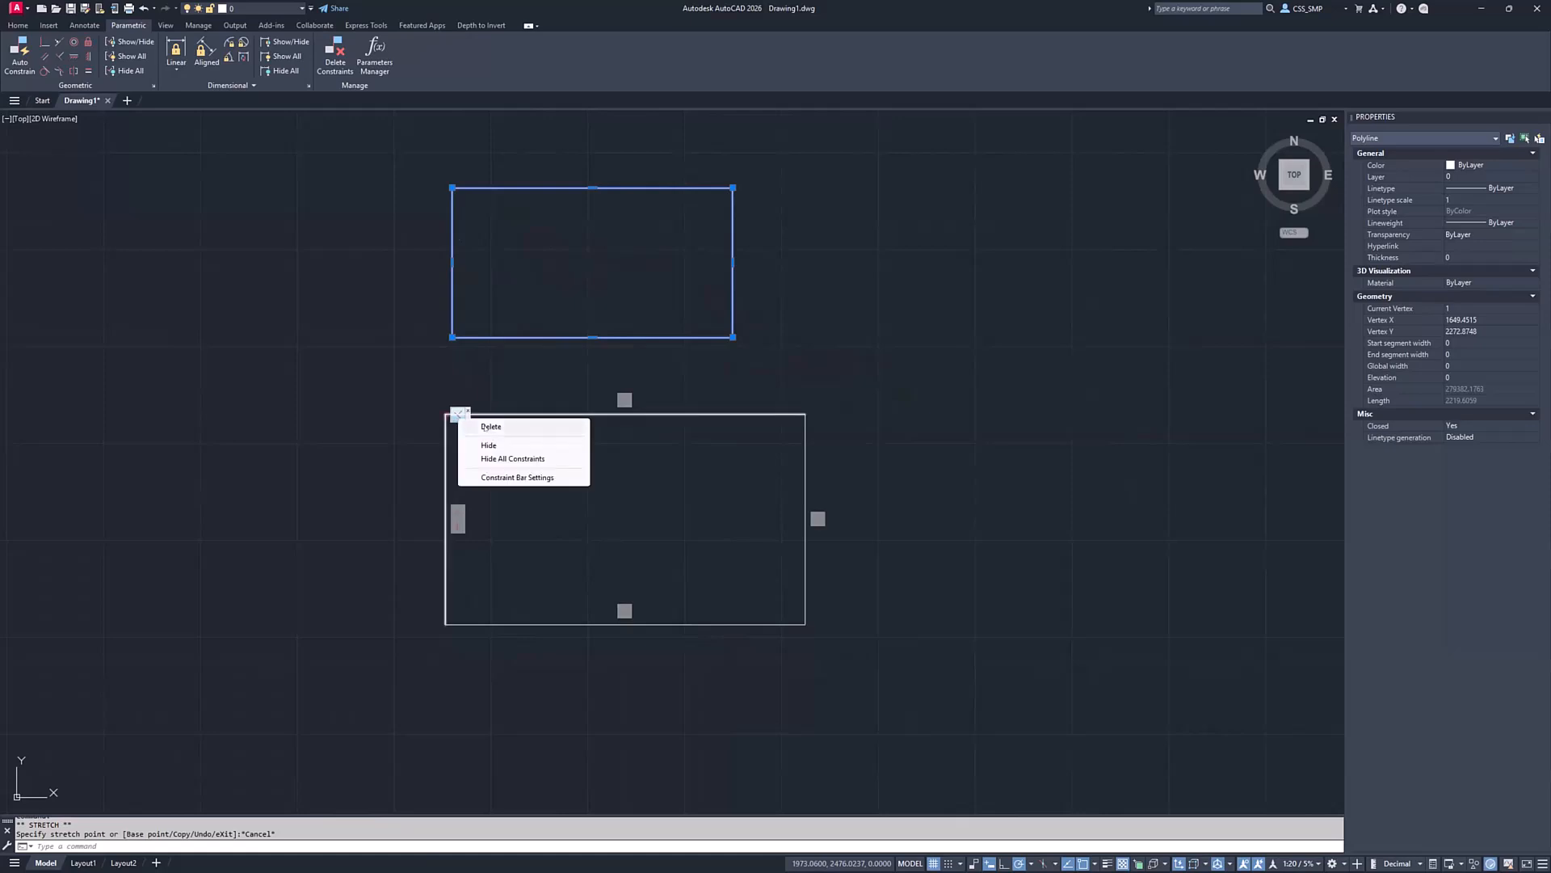
left_click(334, 348)
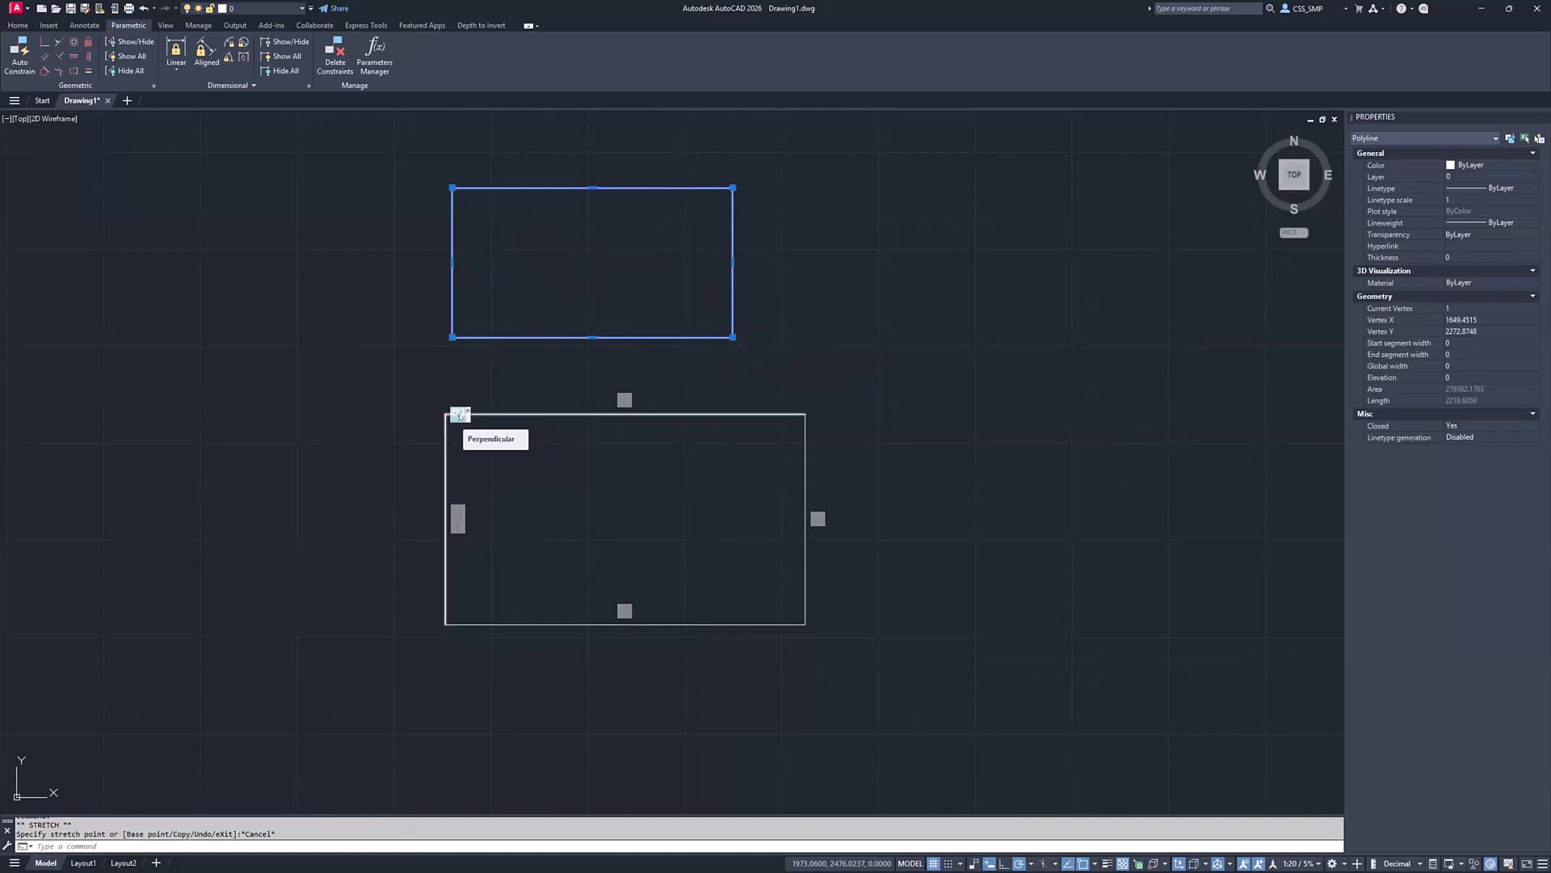
right_click(460, 416)
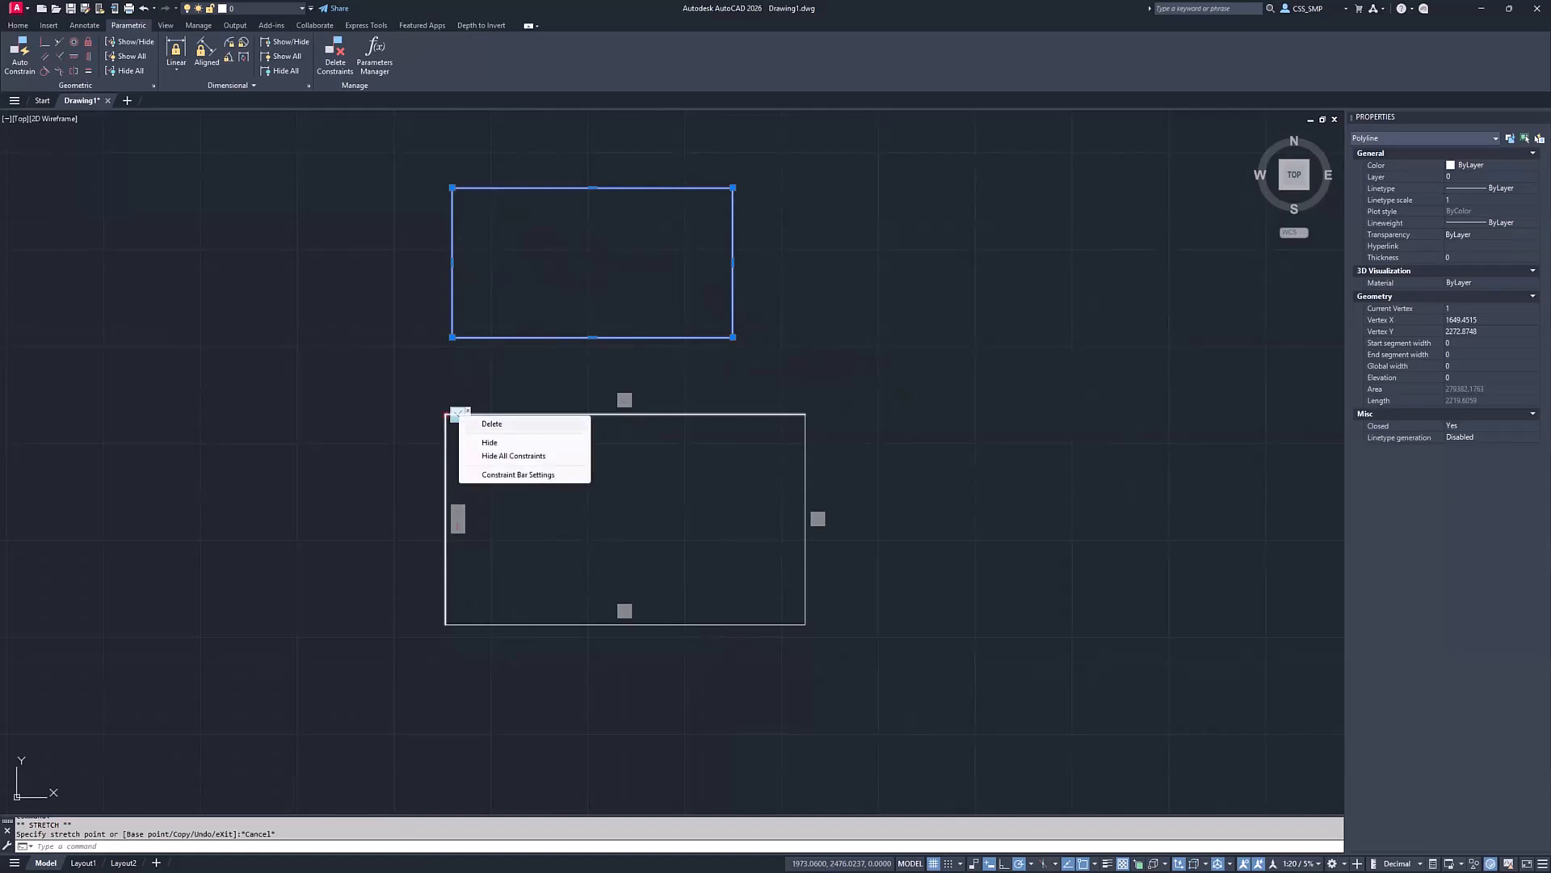
left_click(490, 424)
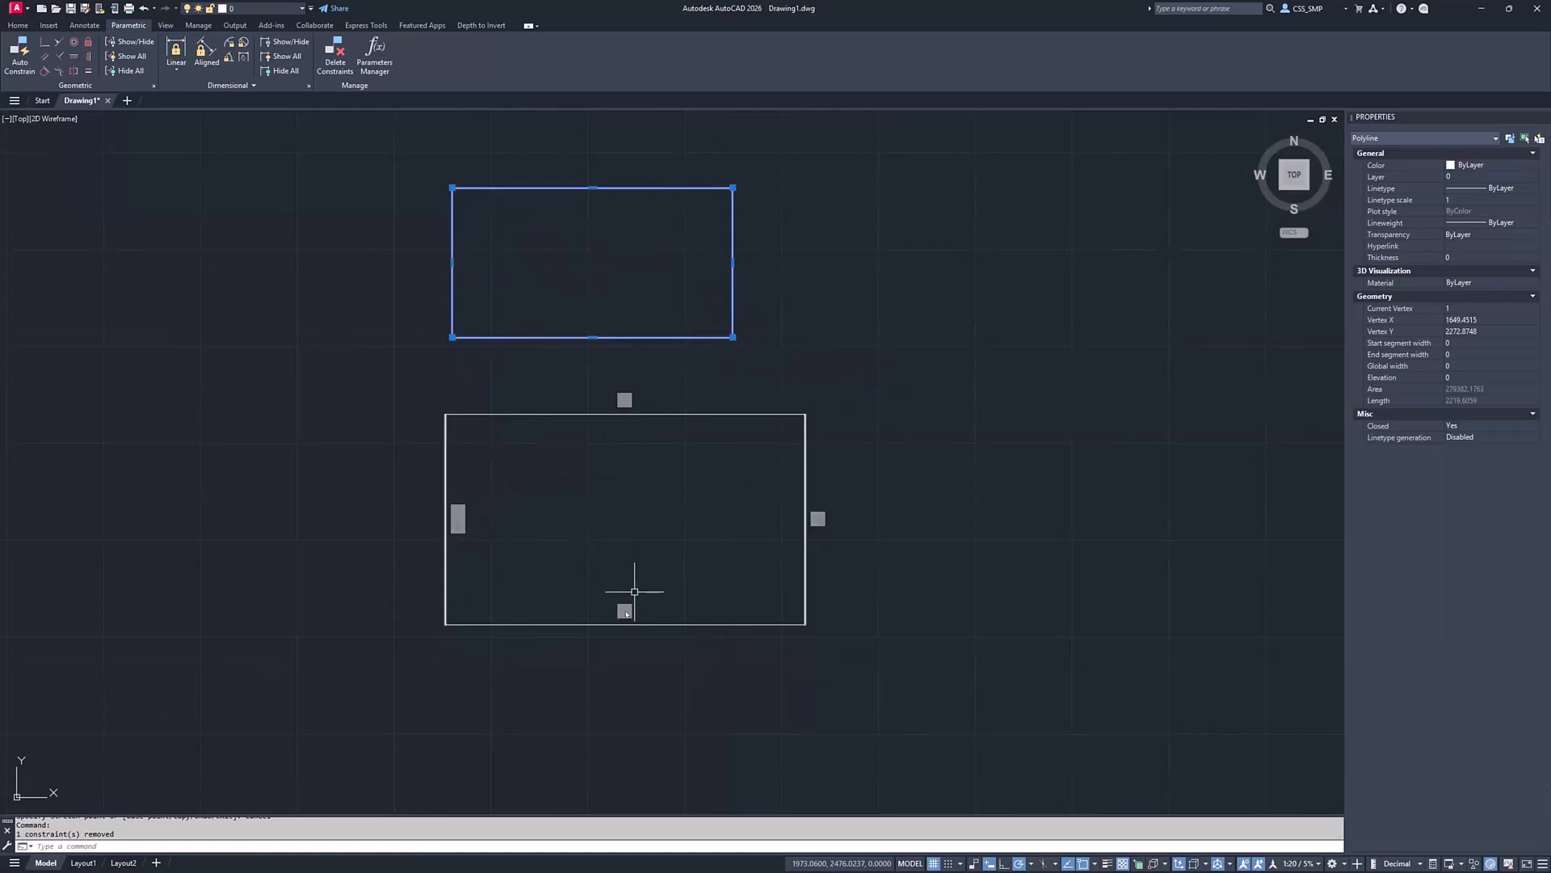
Stretch the lower rectangle's upper-right corner horizontally to X about 2589, and its lower-right corner down and outward to skew the shape
left_click(714, 412)
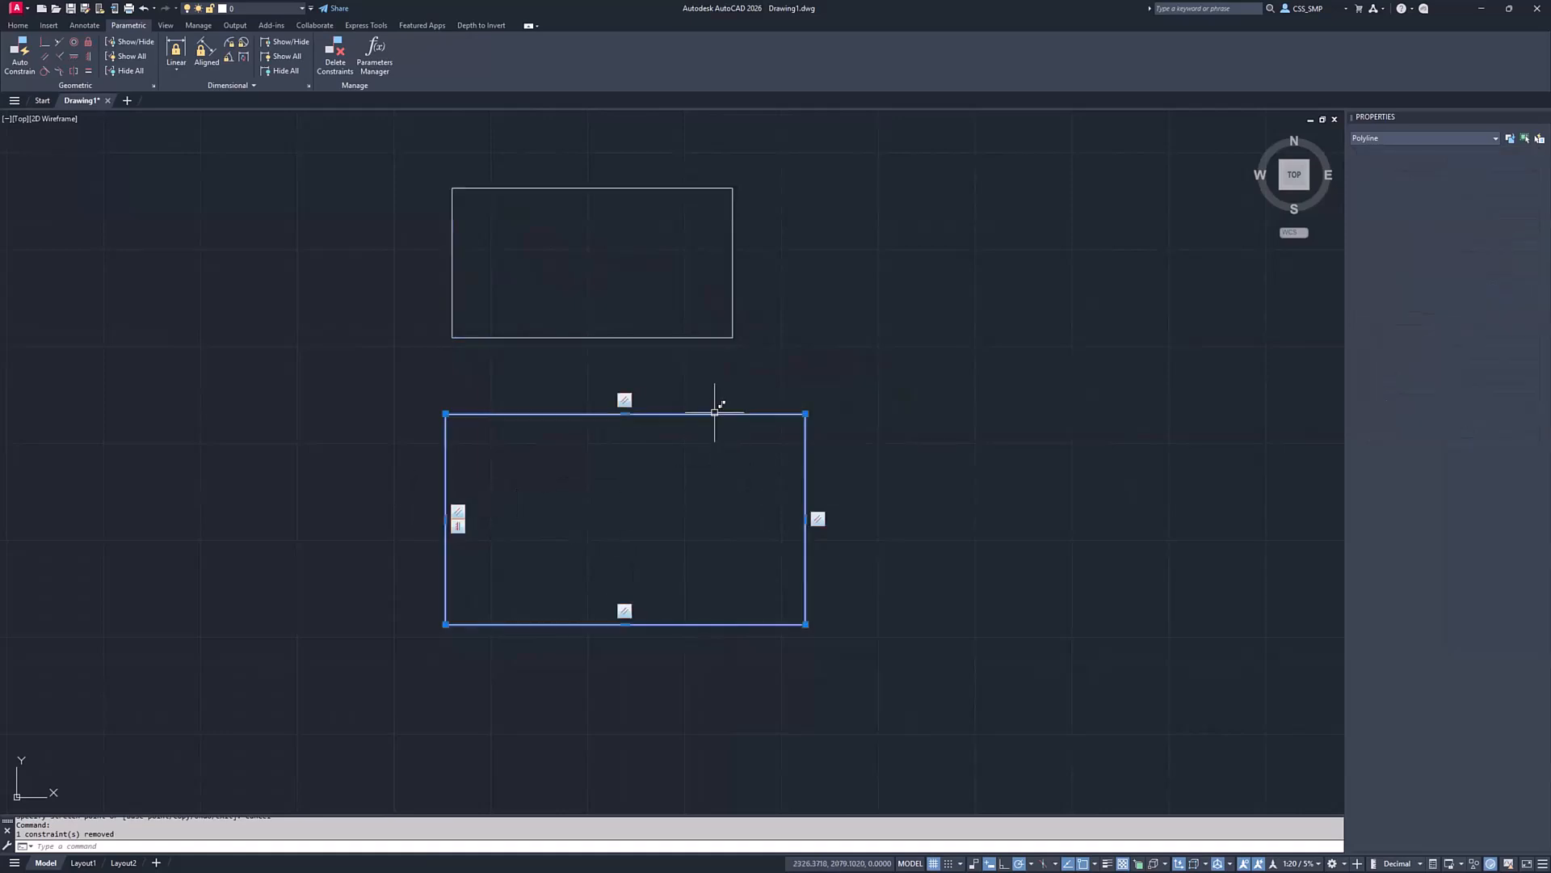
left_click(806, 413)
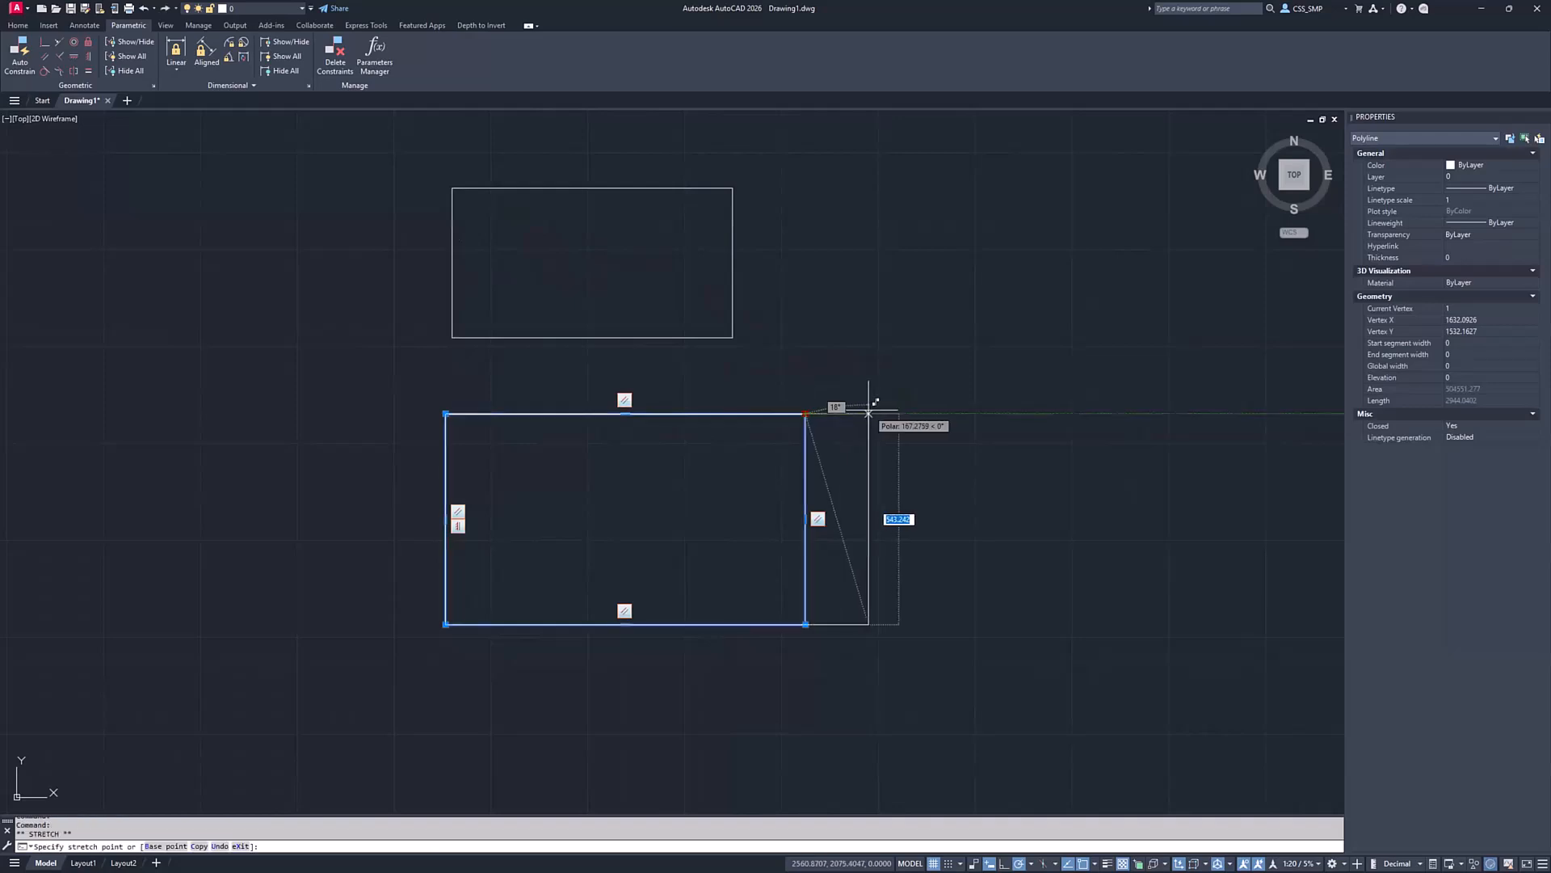
left_click(816, 413)
left_click(817, 624)
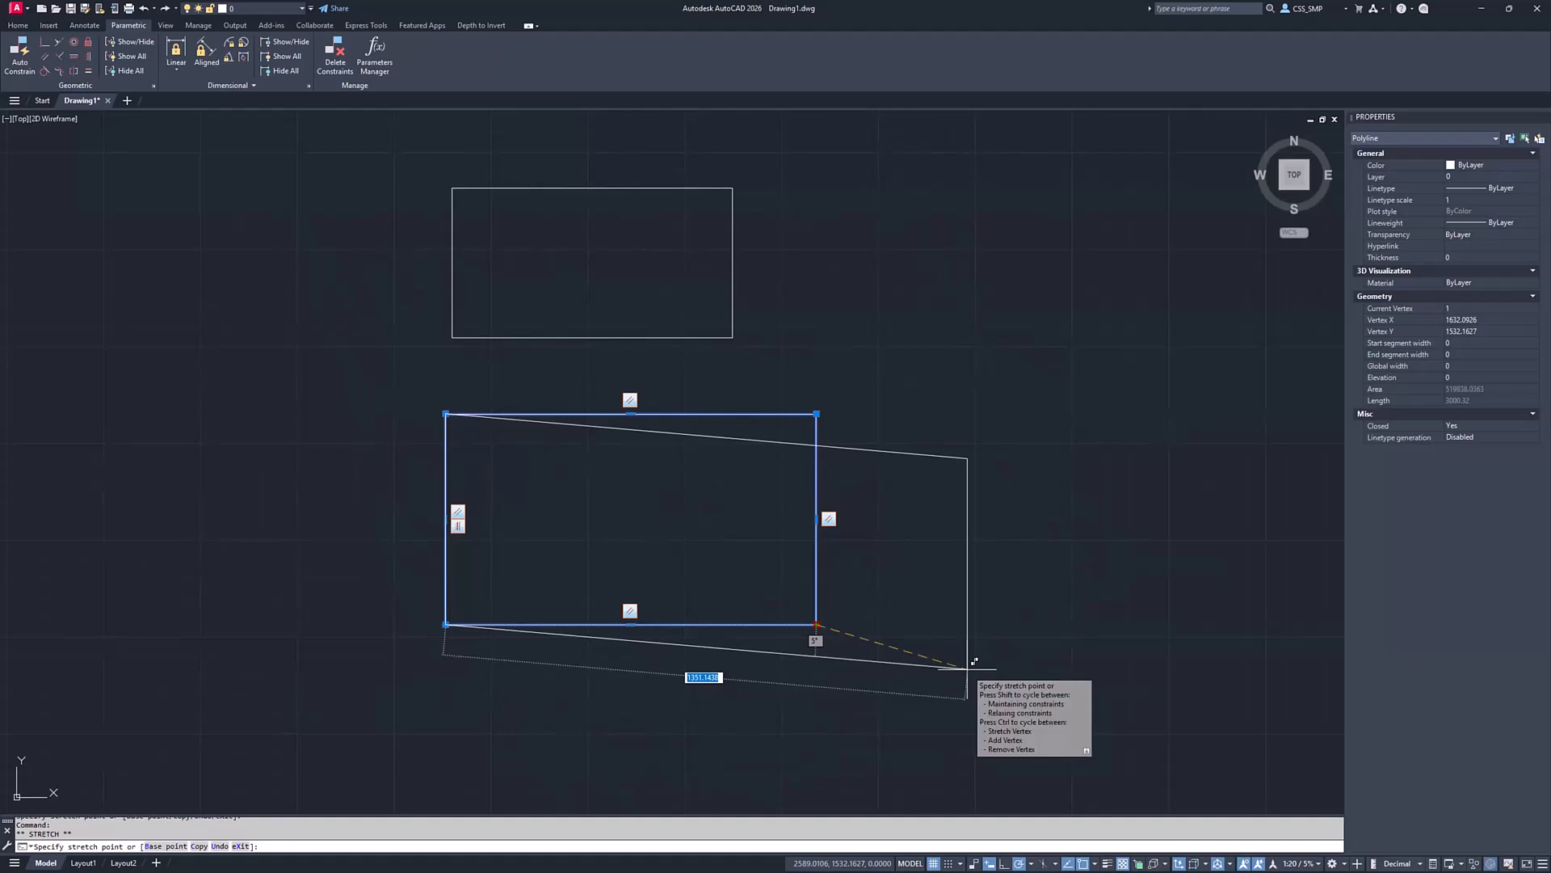
left_click(967, 669)
key("Escape")
key("Escape")
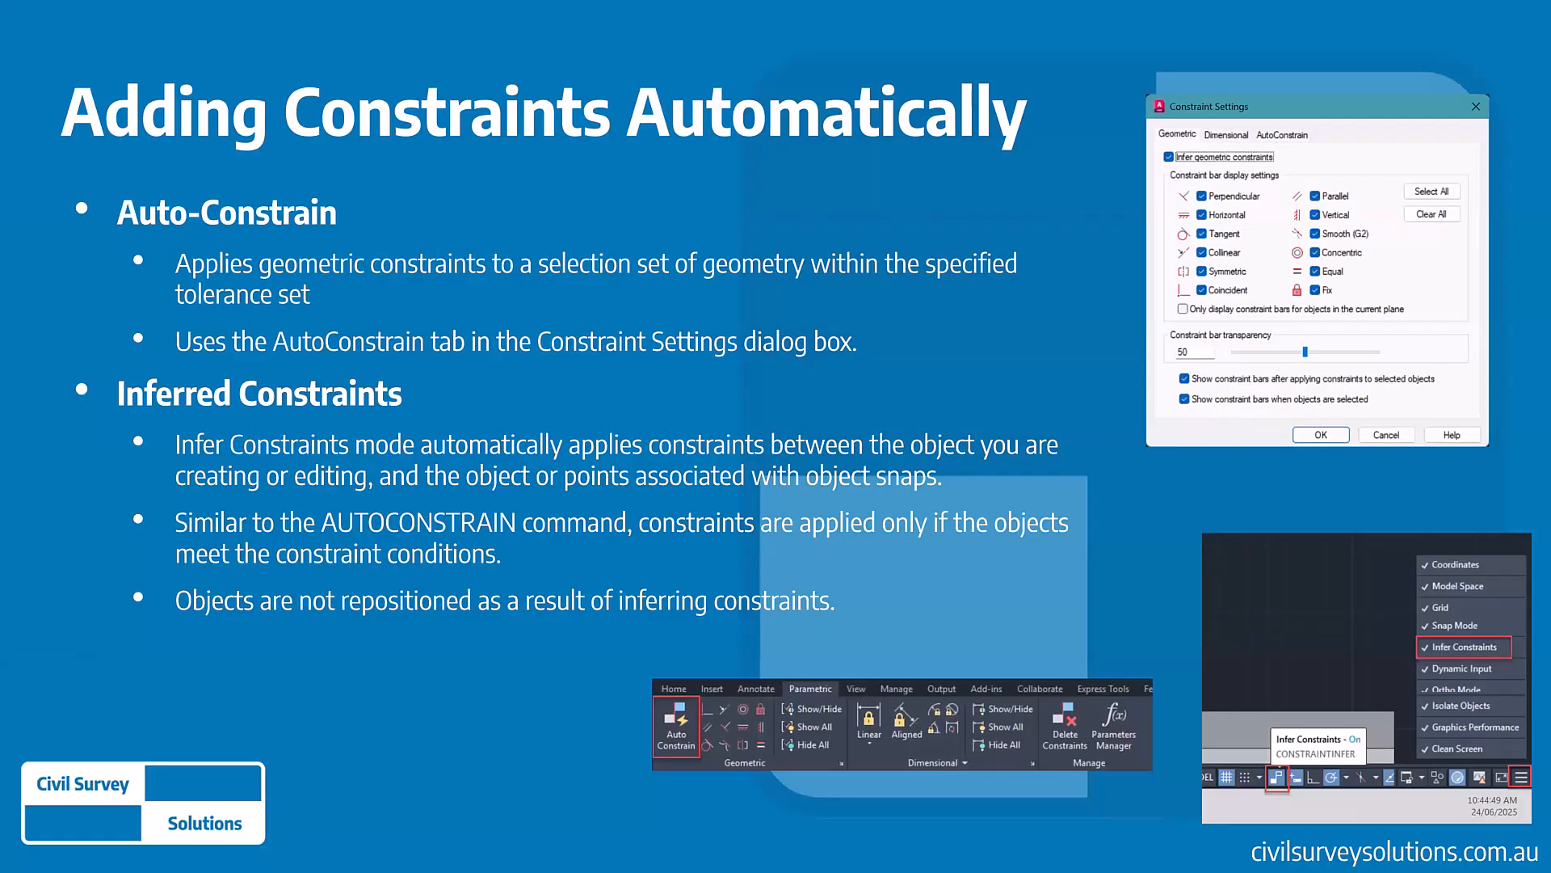
left_click(488, 437)
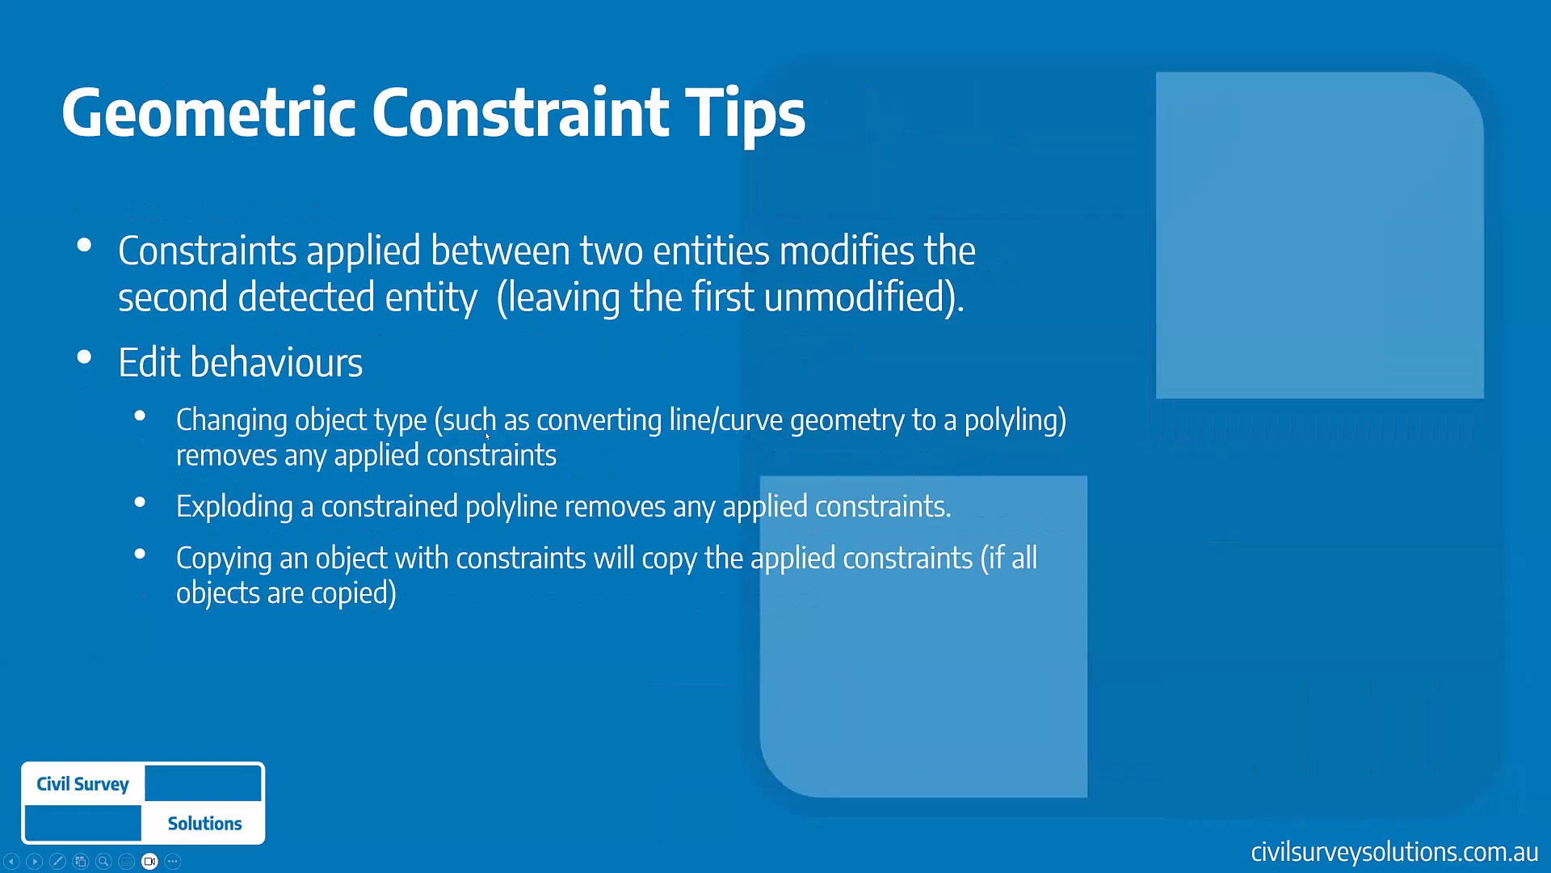
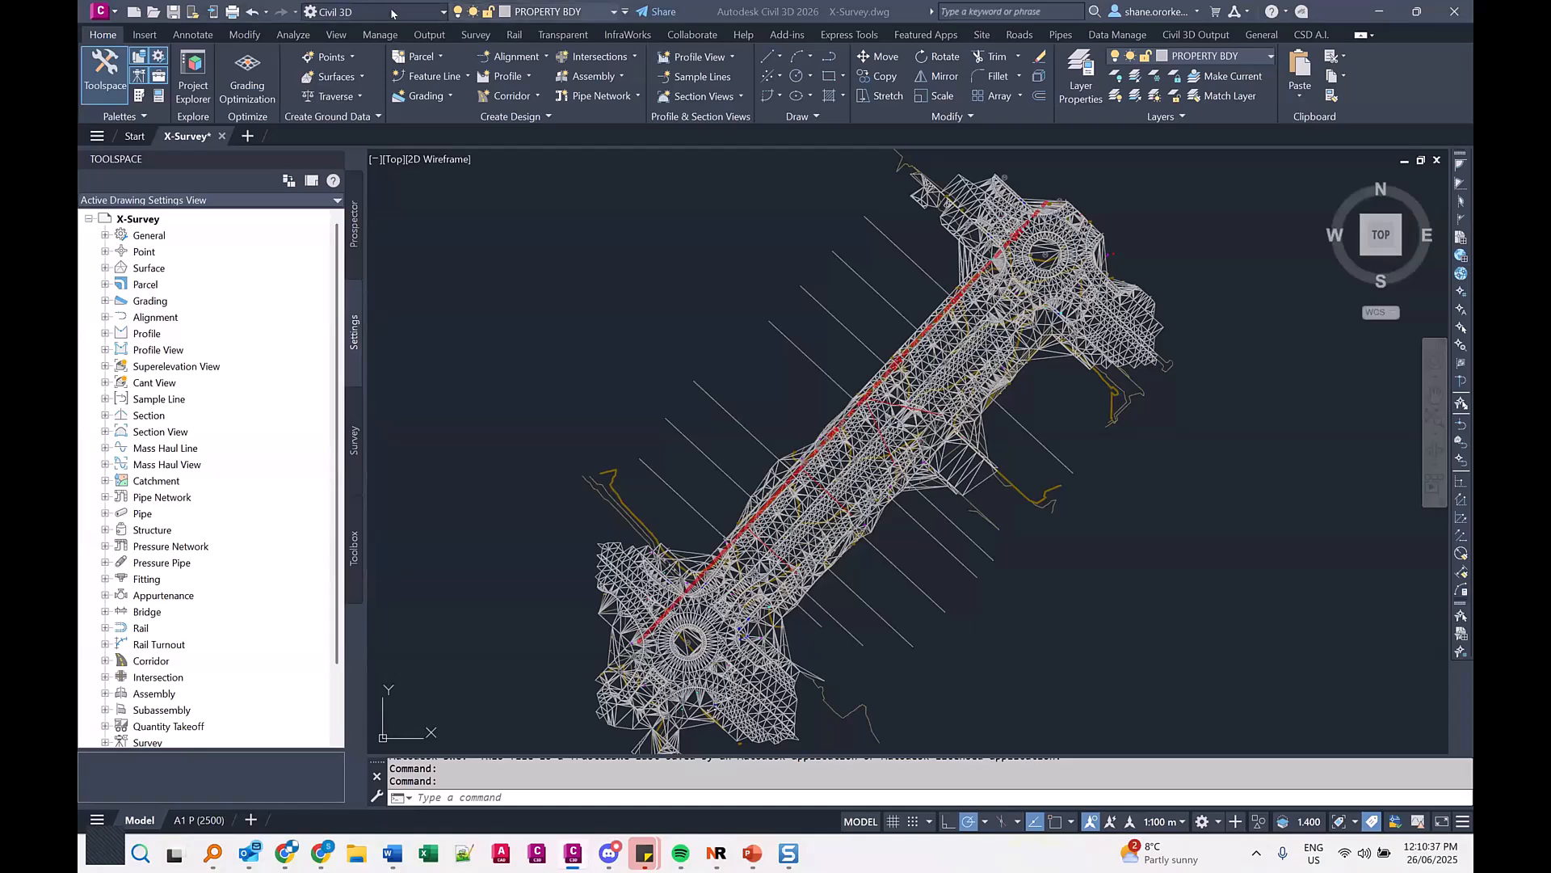
left_click(626, 12)
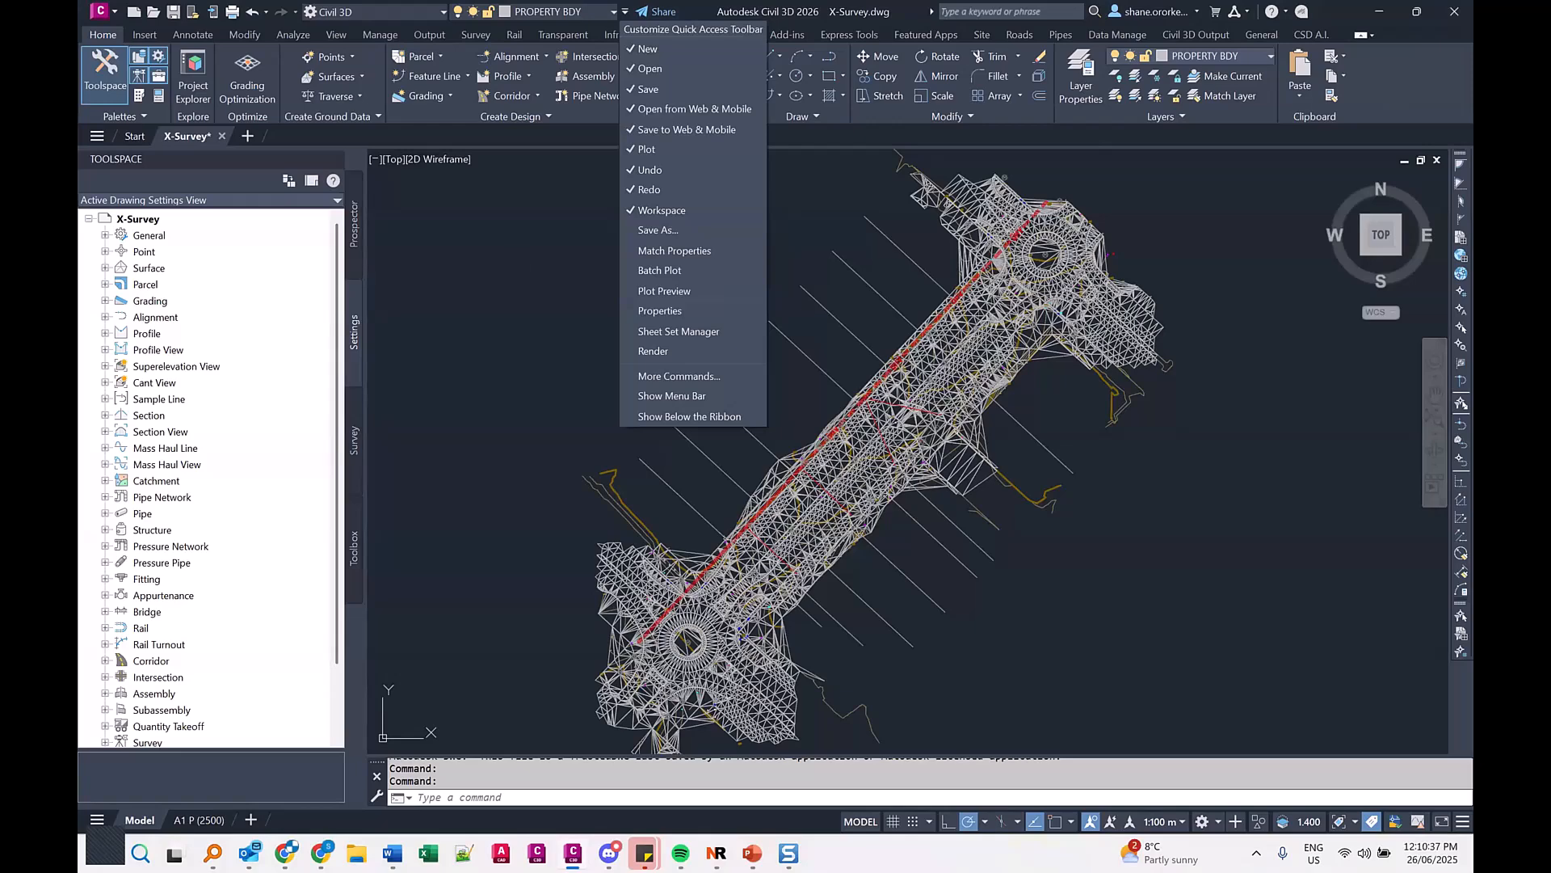
left_click(816, 146)
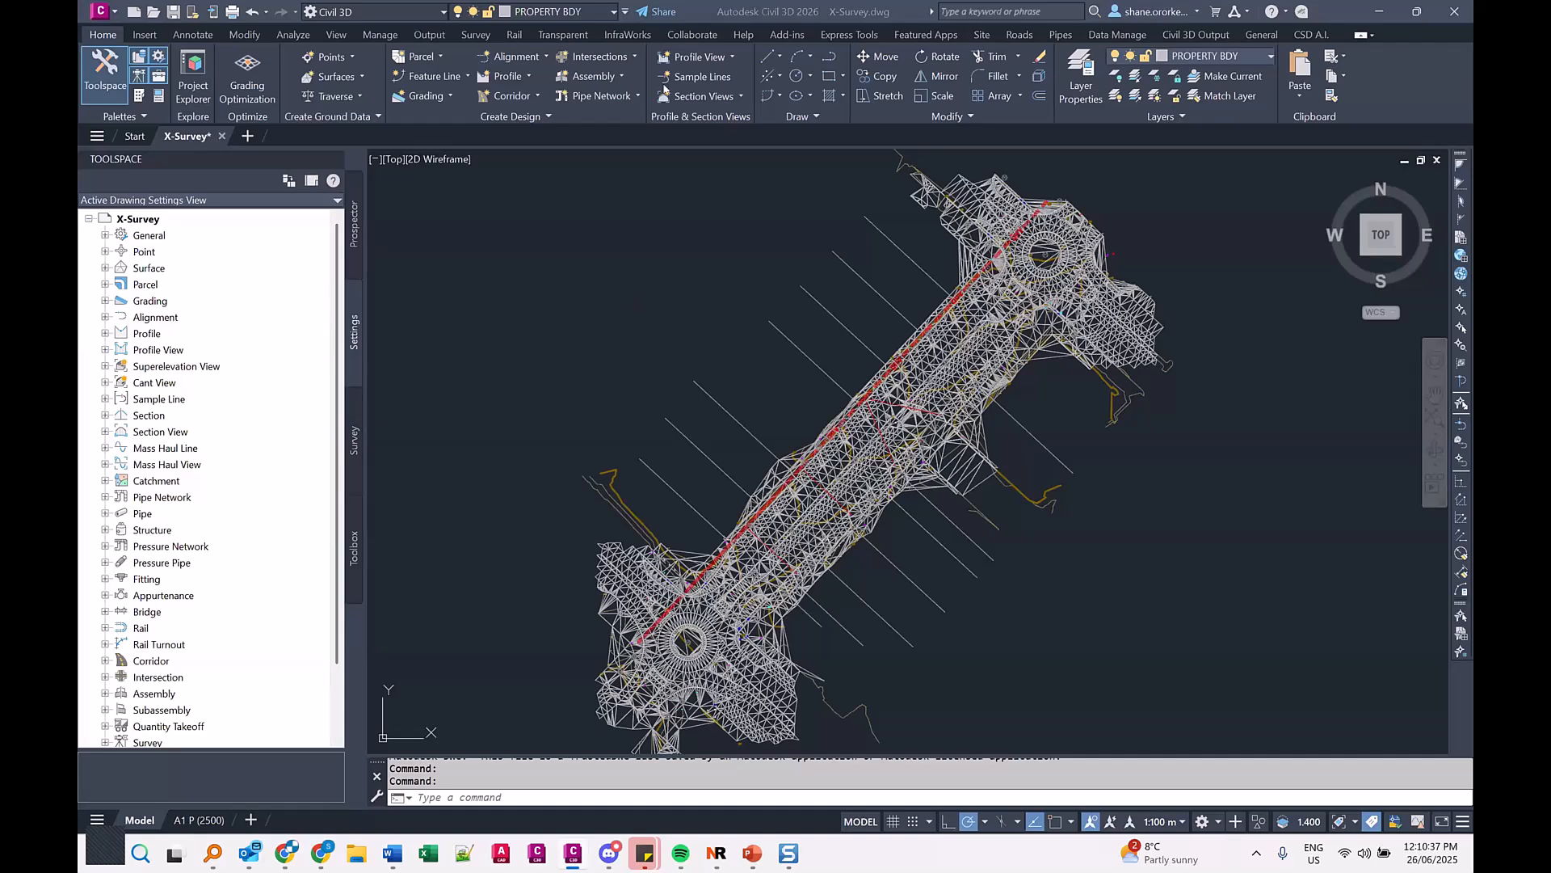
left_click(624, 12)
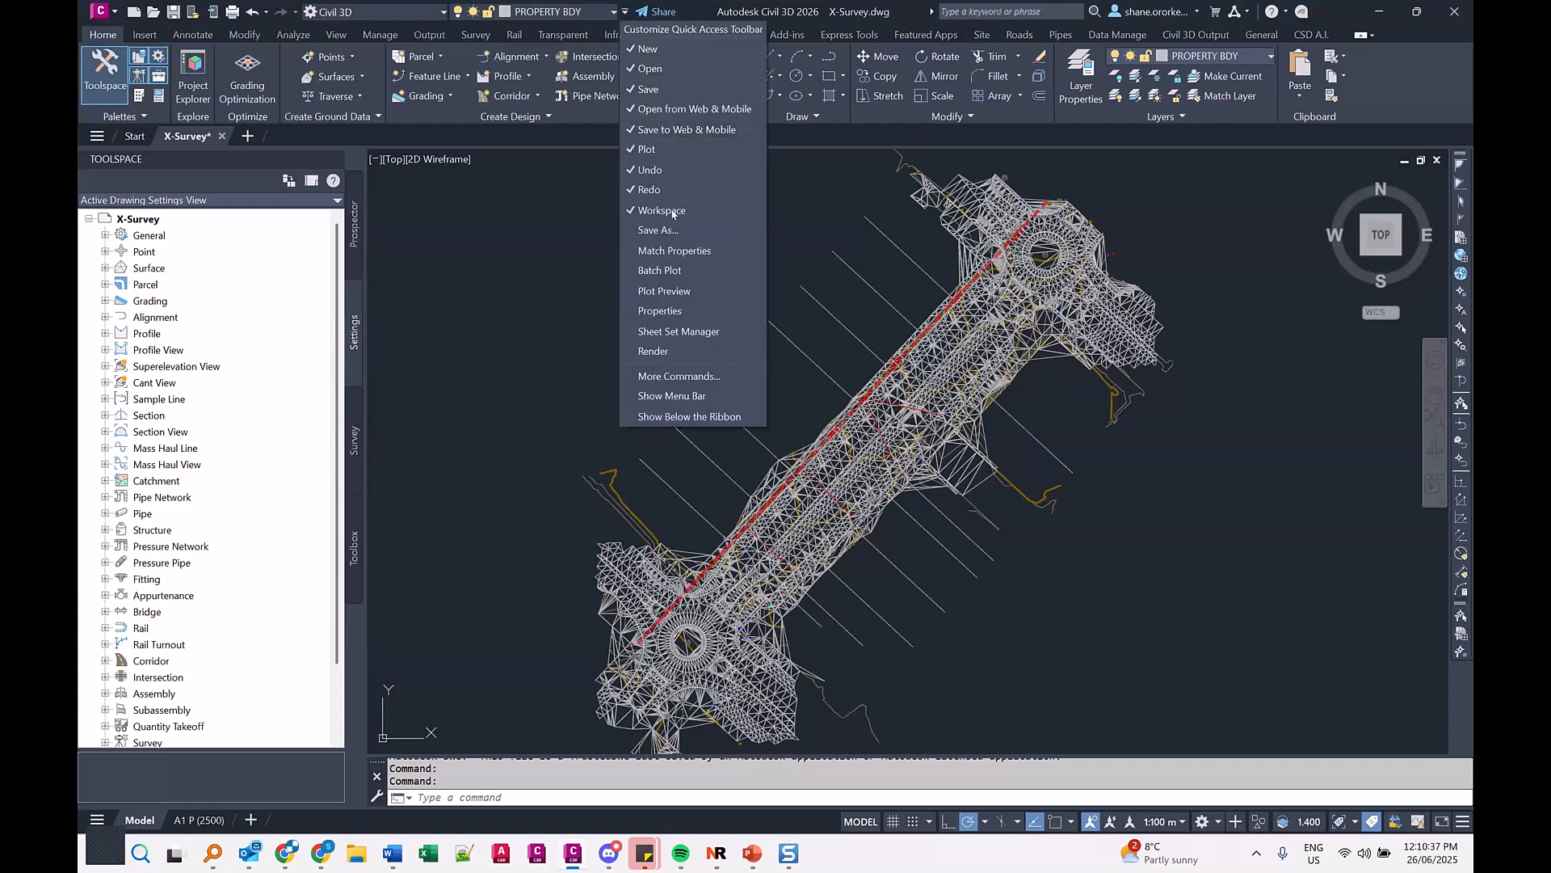
left_click(463, 294)
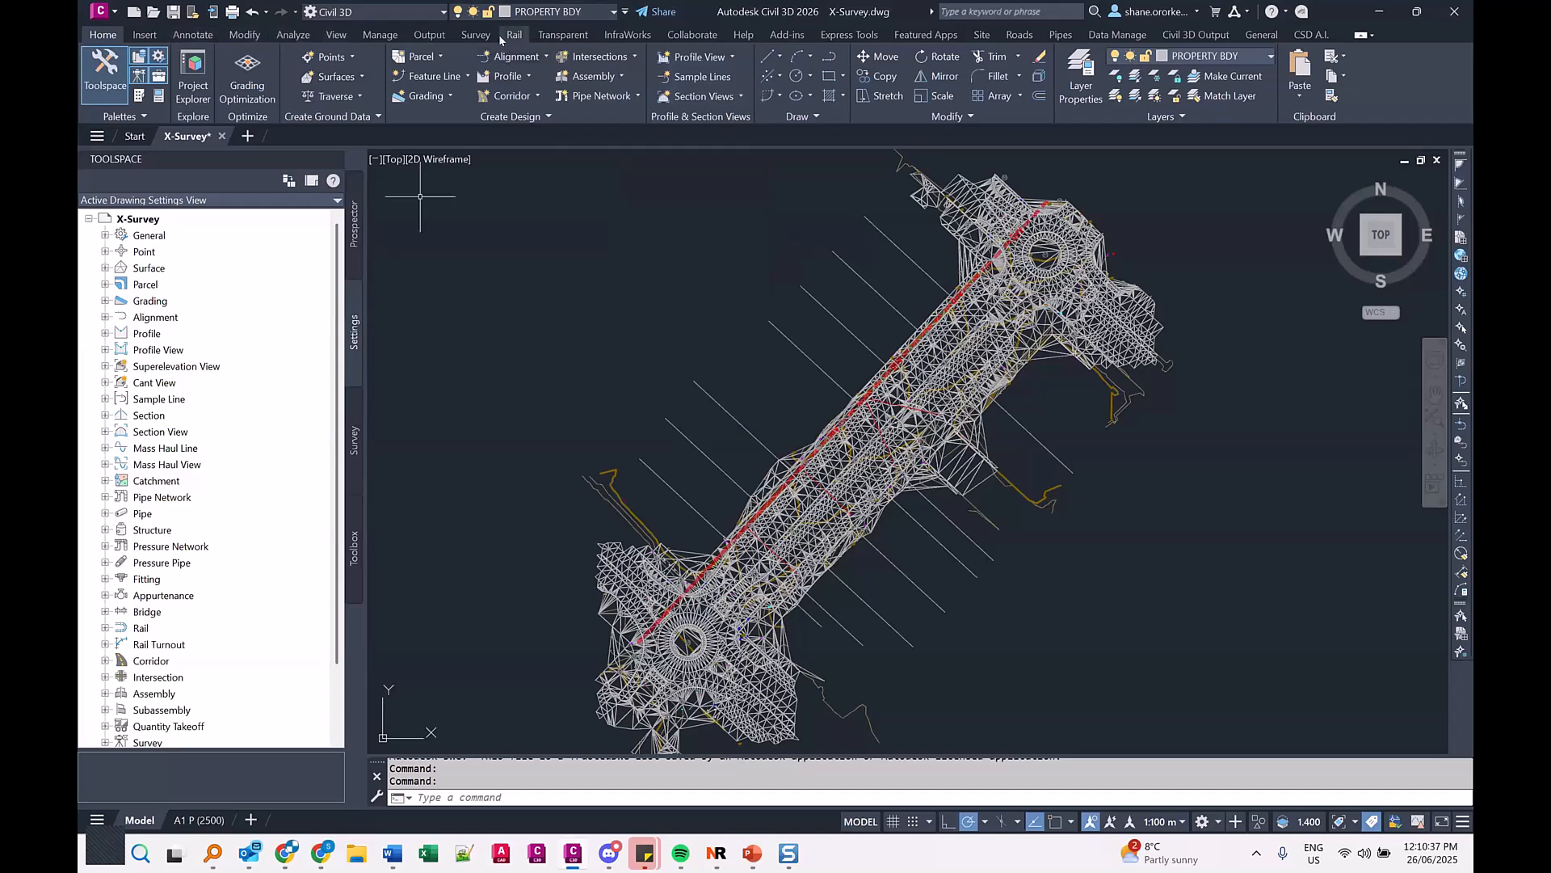
In Civil 3D, set the workspace of the X-Survey drawing session to Drafting & Annotation and display the Parametric tools
left_click(441, 14)
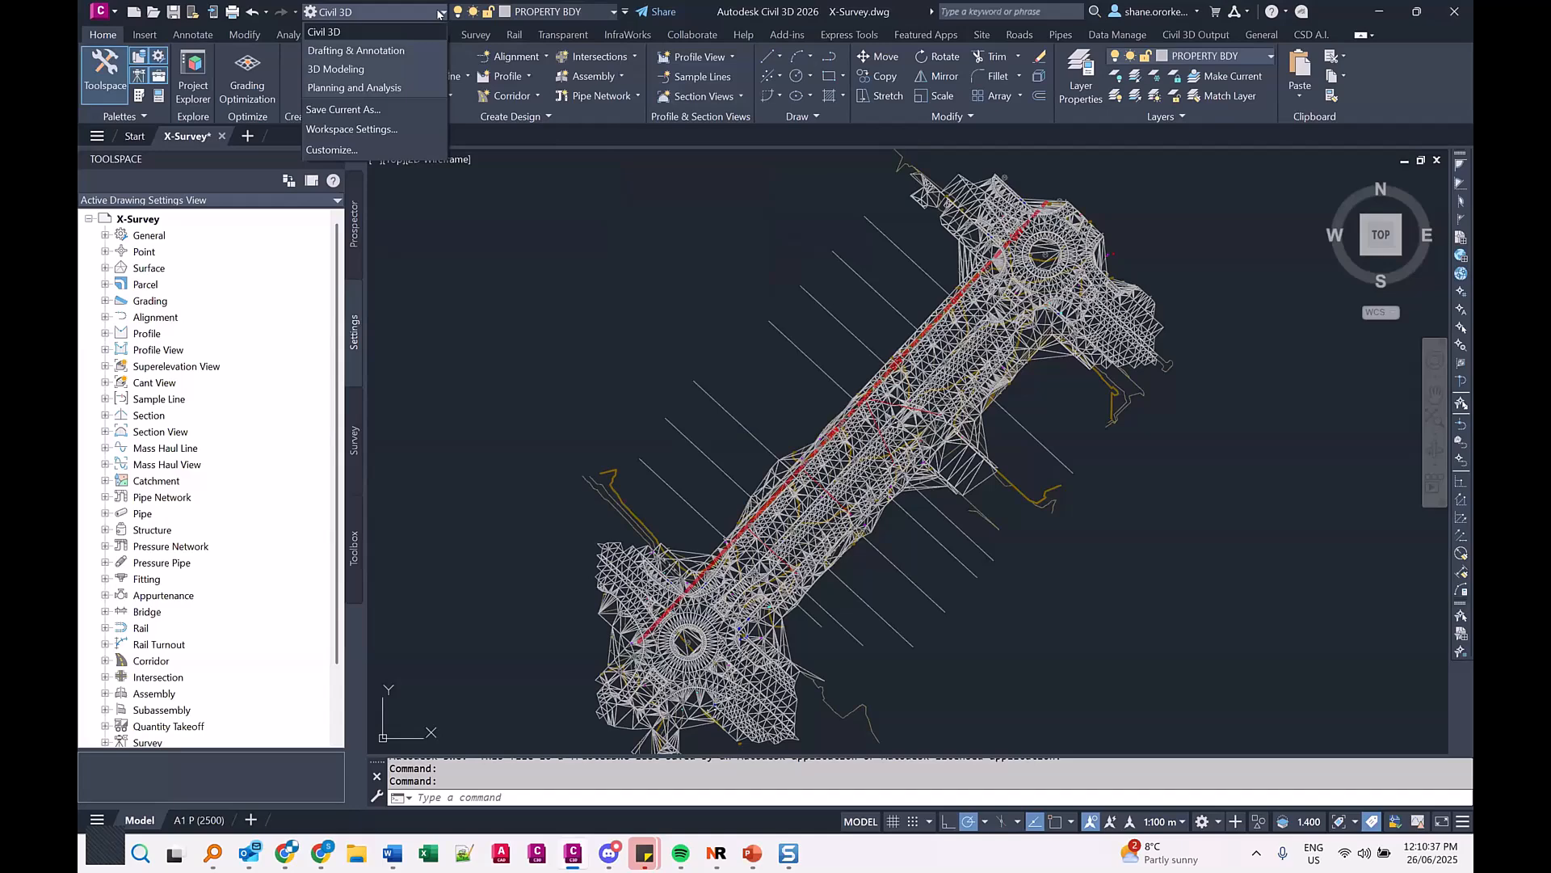
left_click(360, 52)
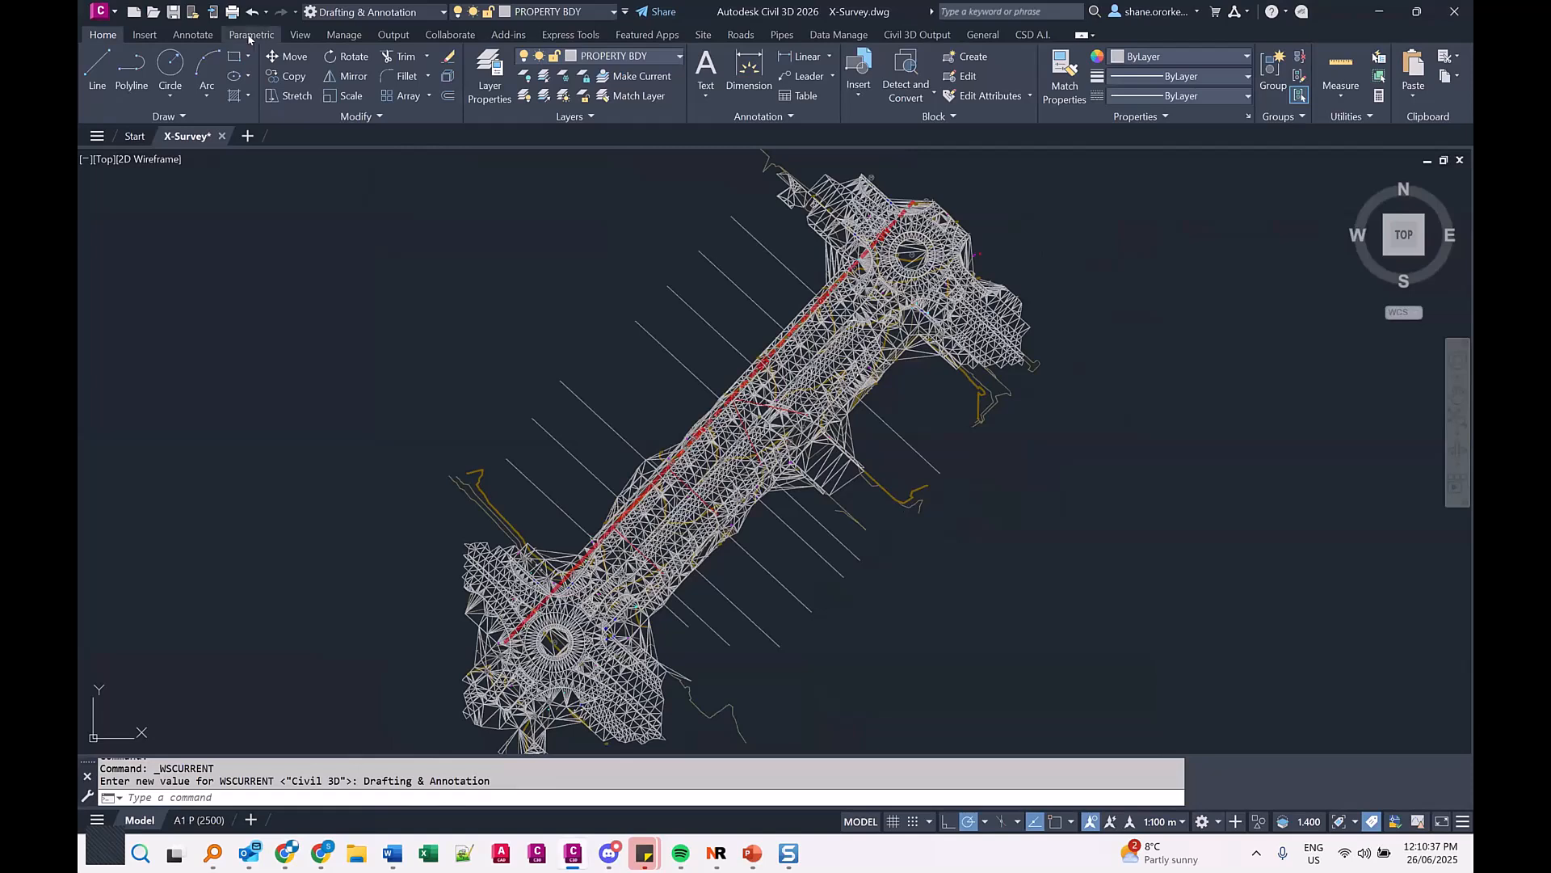
left_click(250, 35)
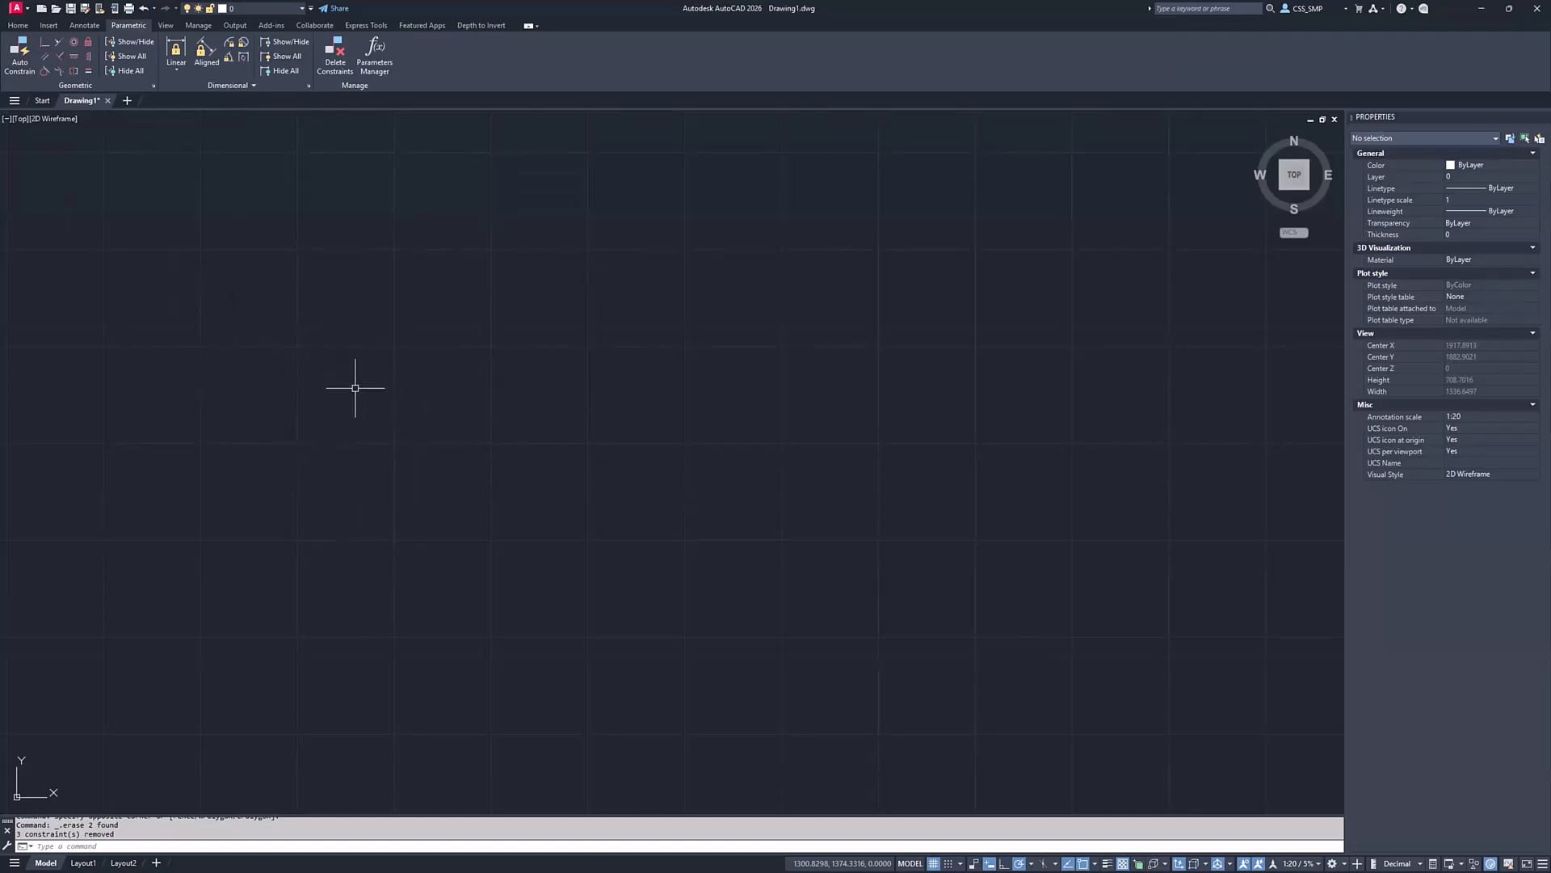
type("l")
key("Return")
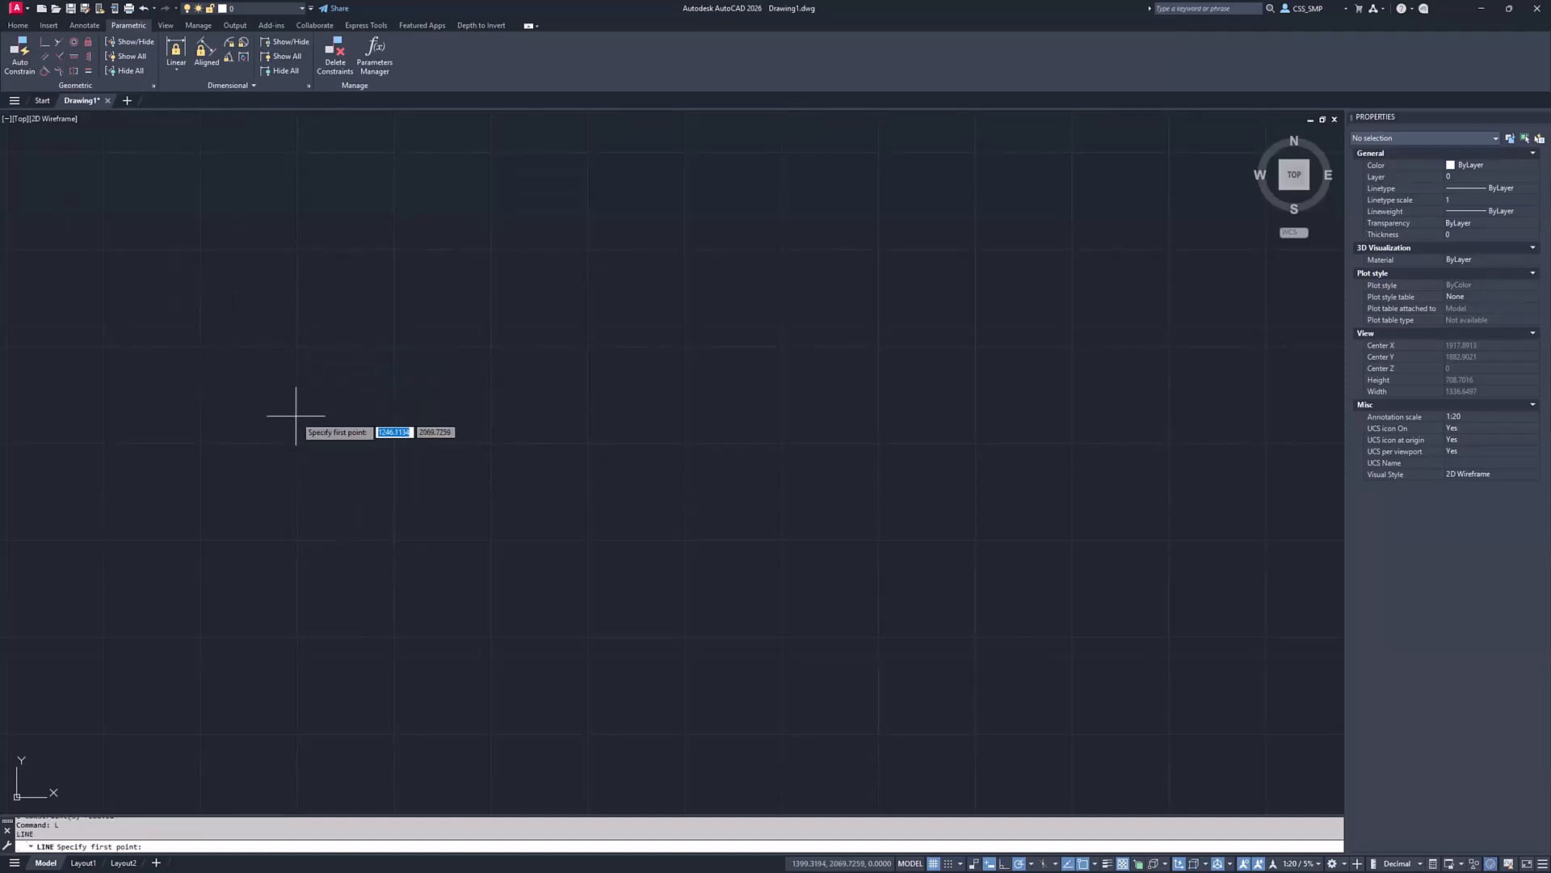
key("Escape")
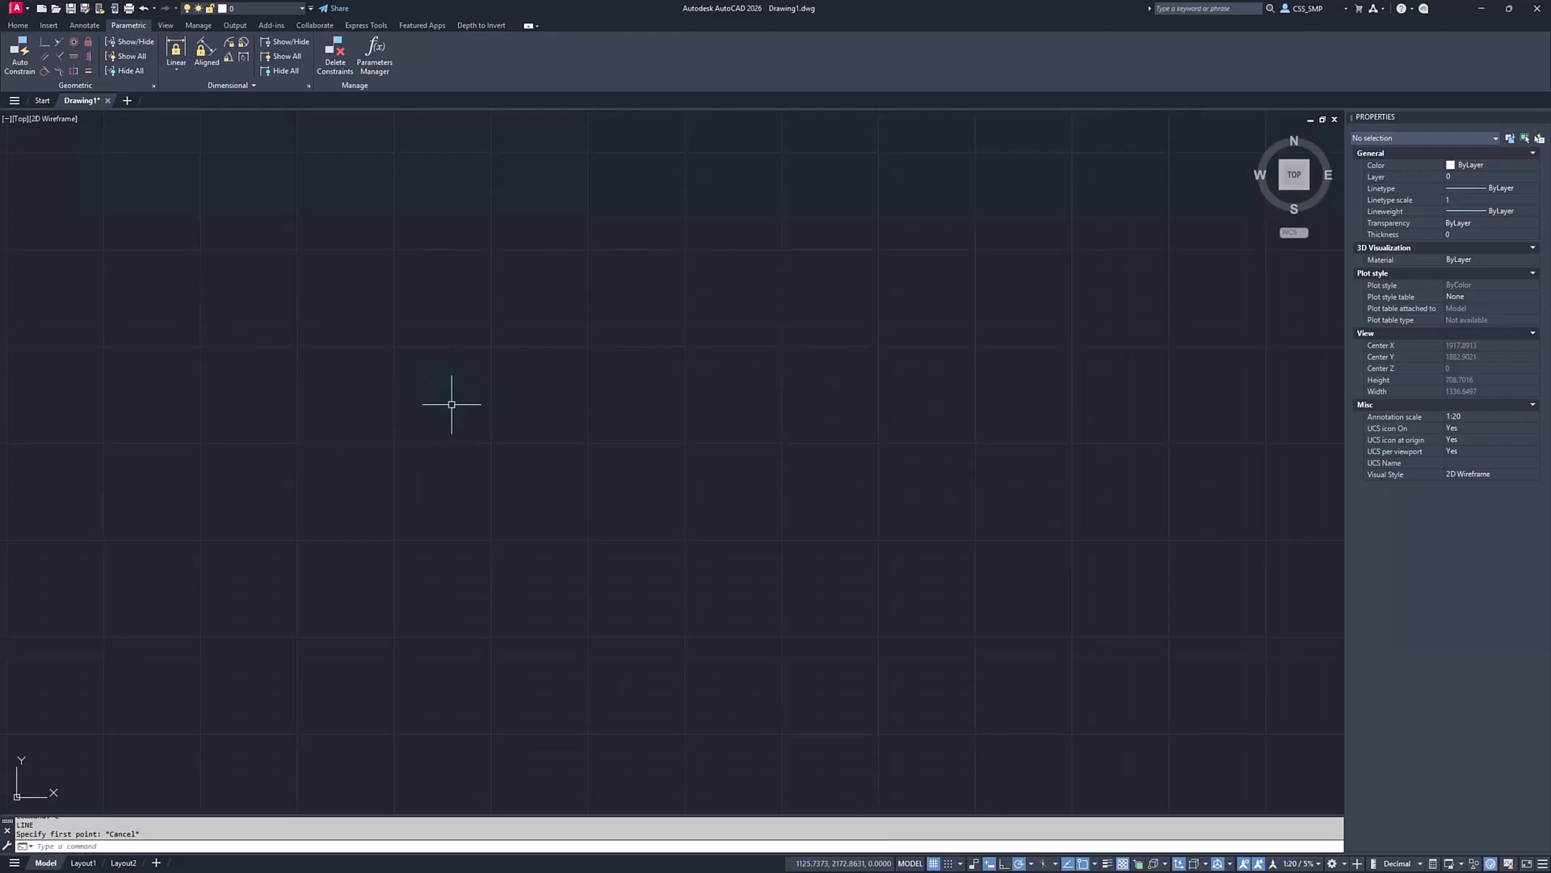
Draw a 1000 by 1000 rectangle in the empty area of the AutoCAD drawing Drawing1
type("rec")
key("Return")
left_click(344, 497)
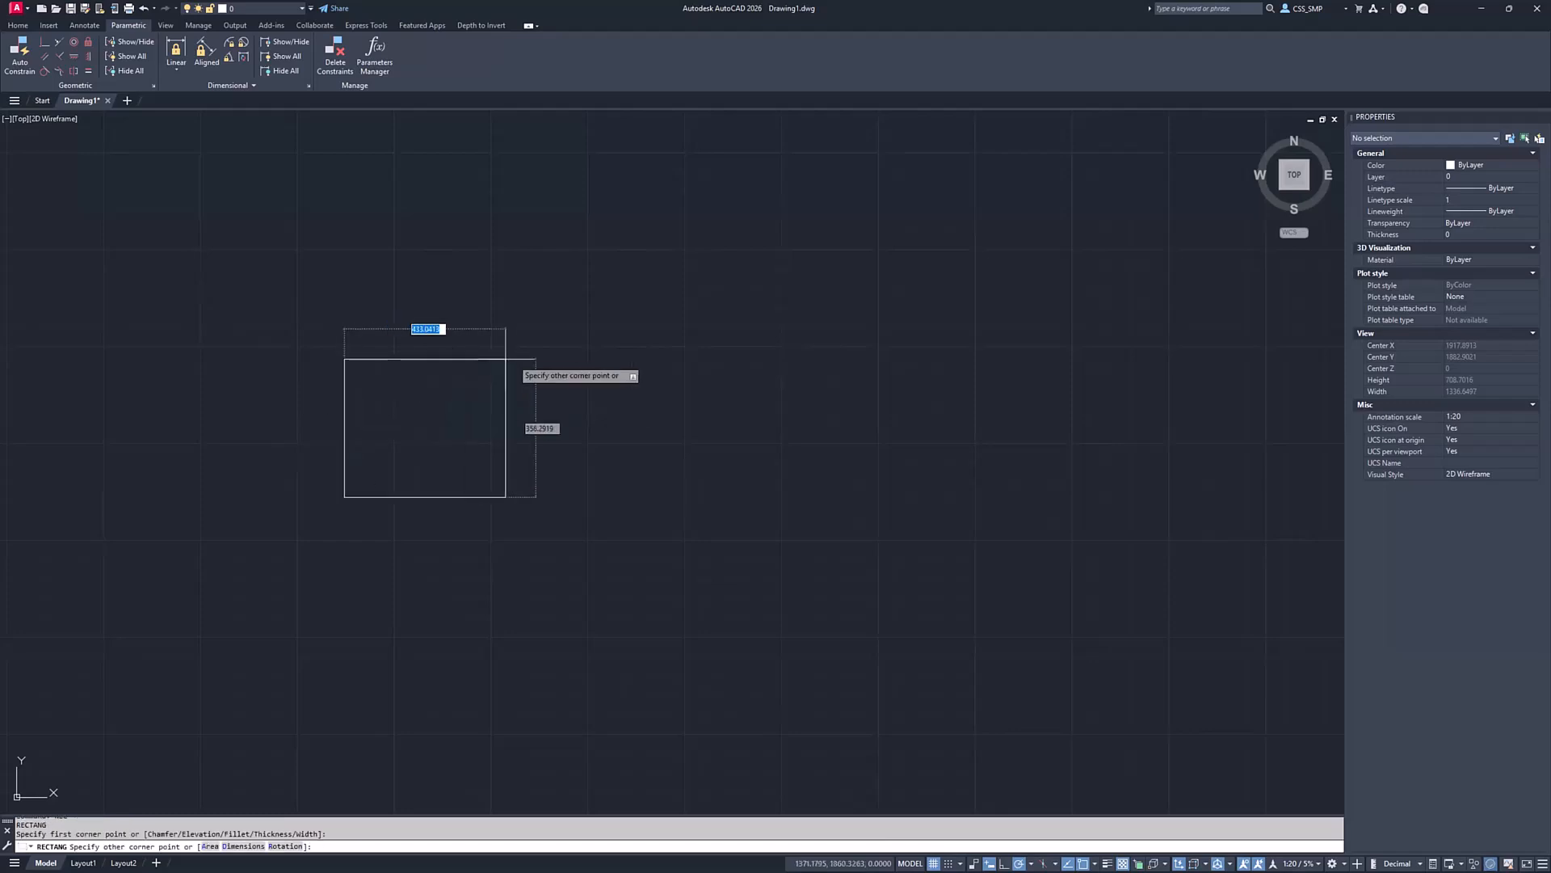
type("1000")
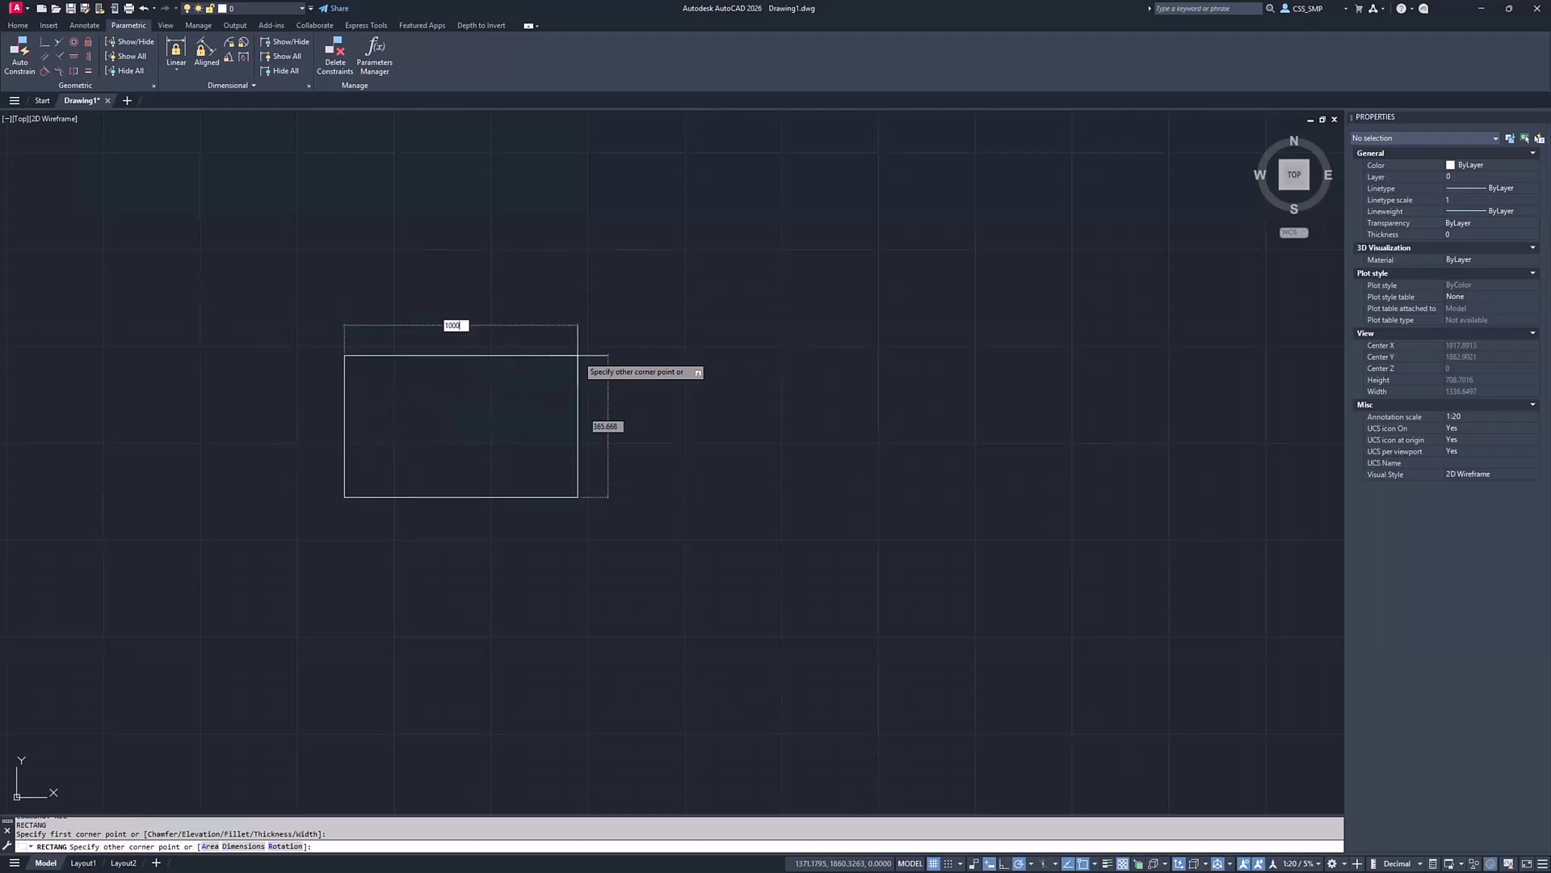
key("Tab")
type("100")
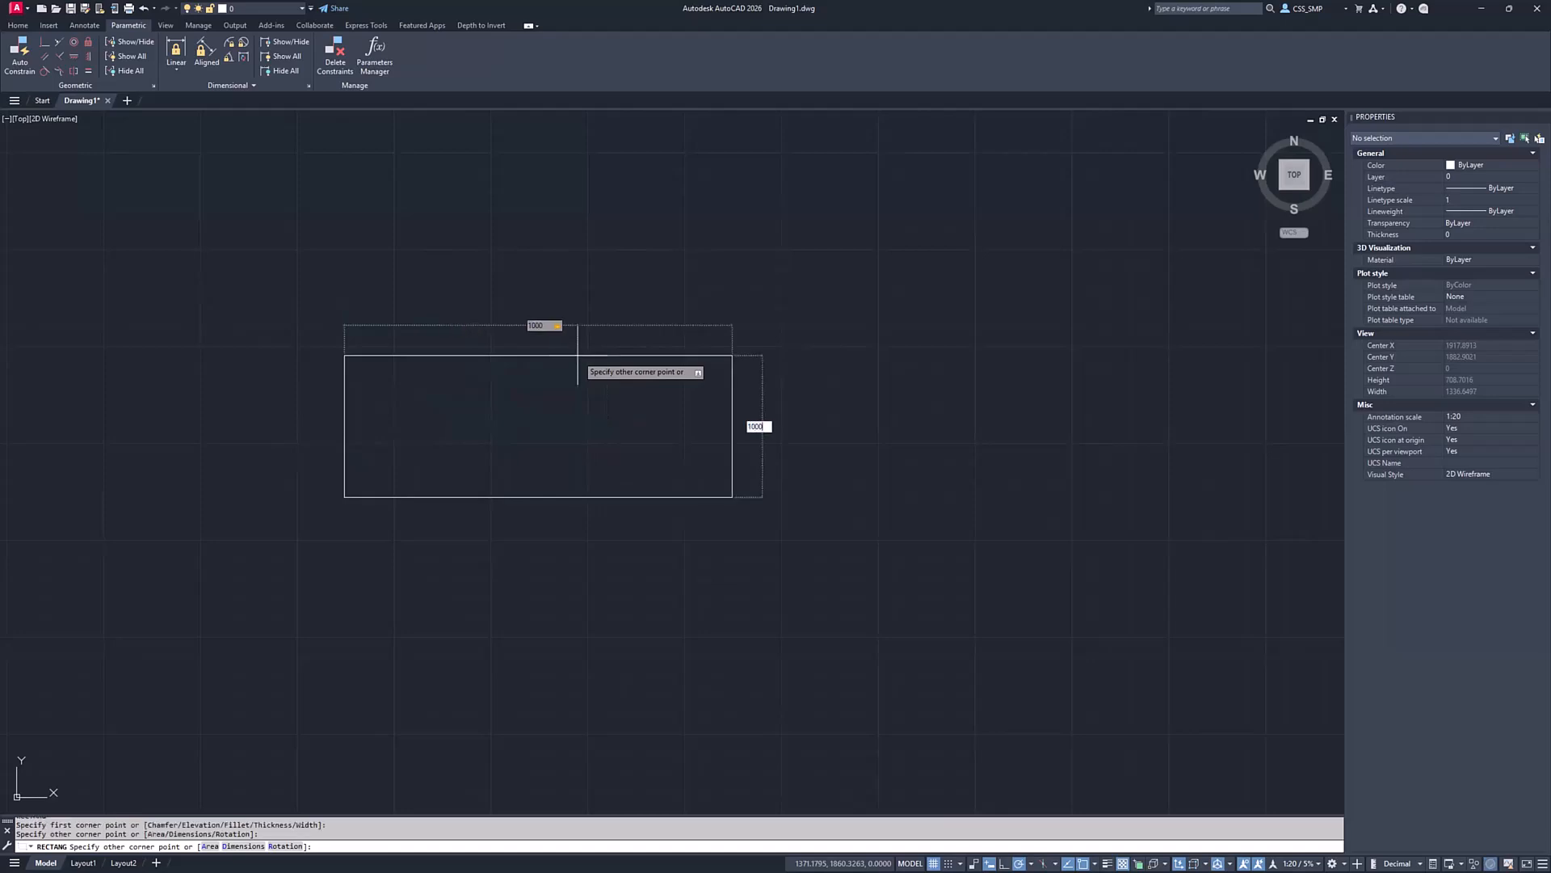
type("0")
key("Return")
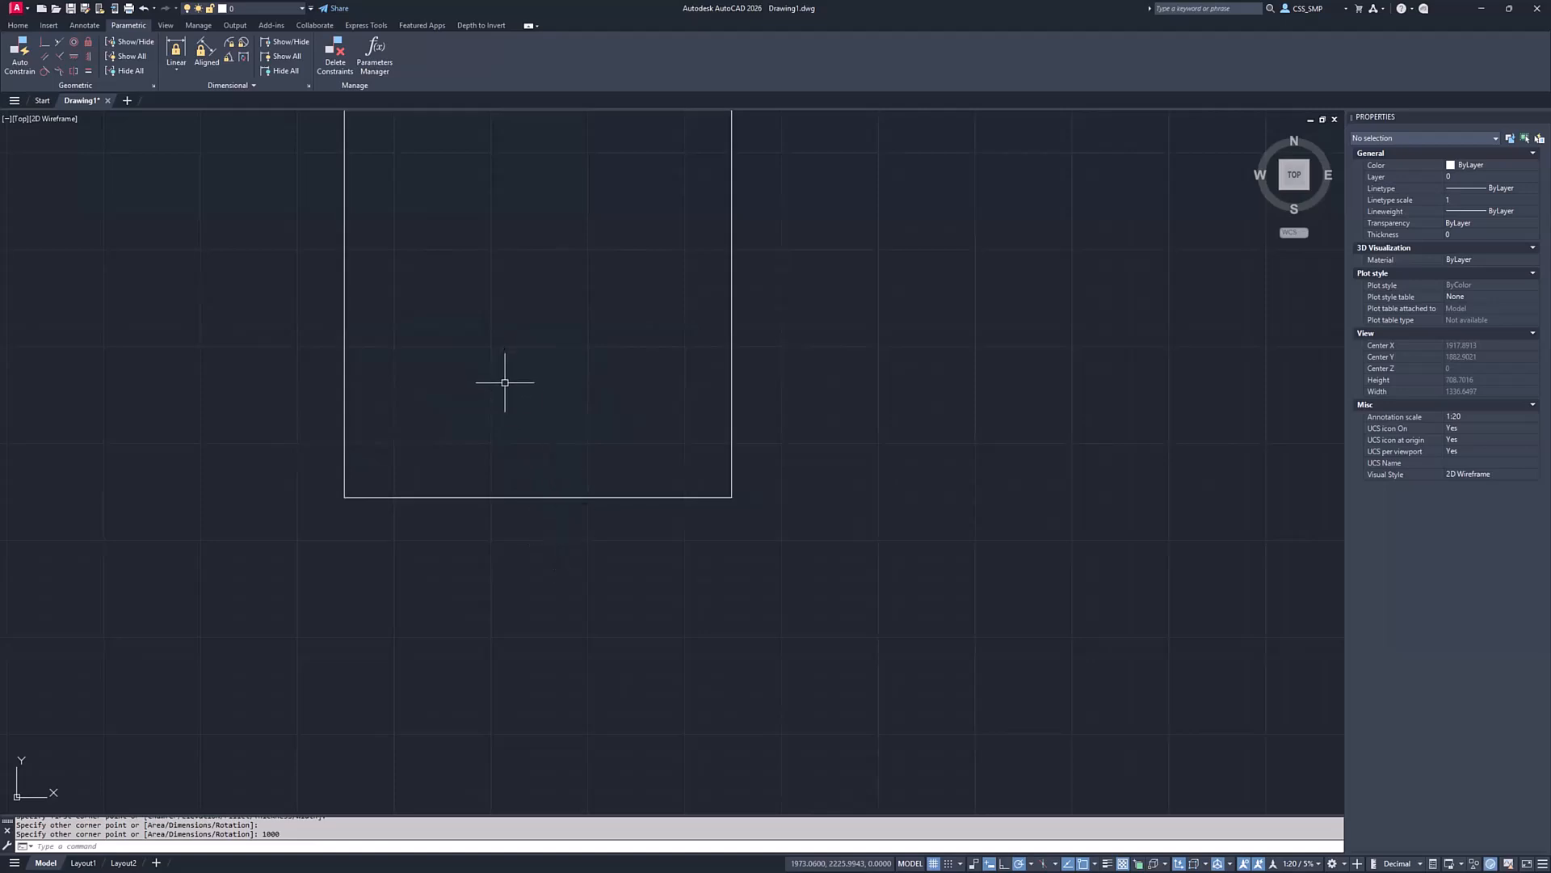
type("z")
key("Return")
type("e")
key("Return")
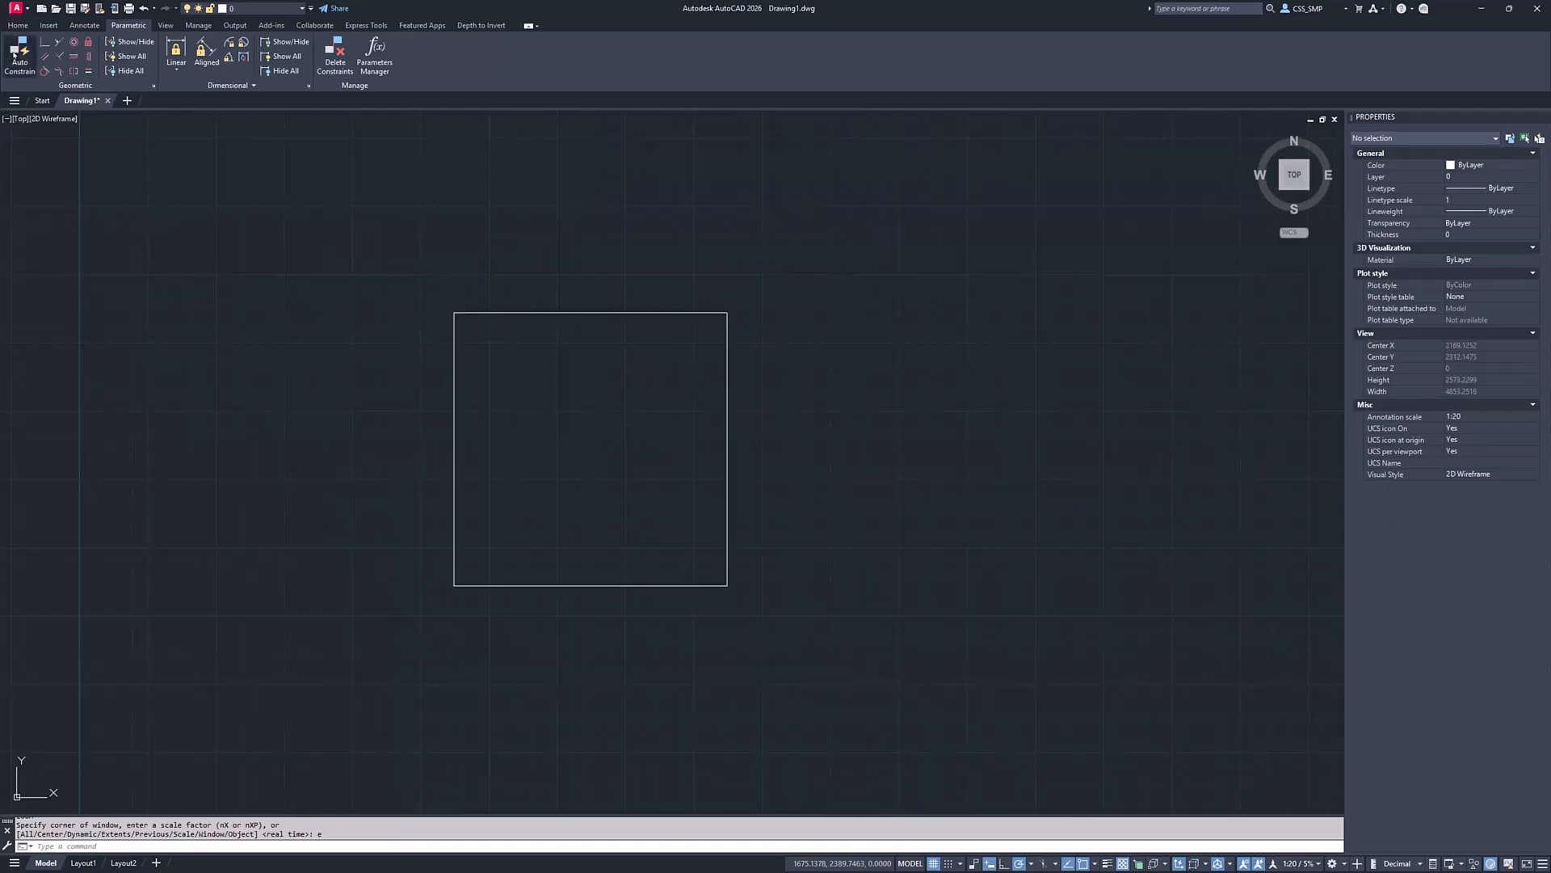
left_click(15, 54)
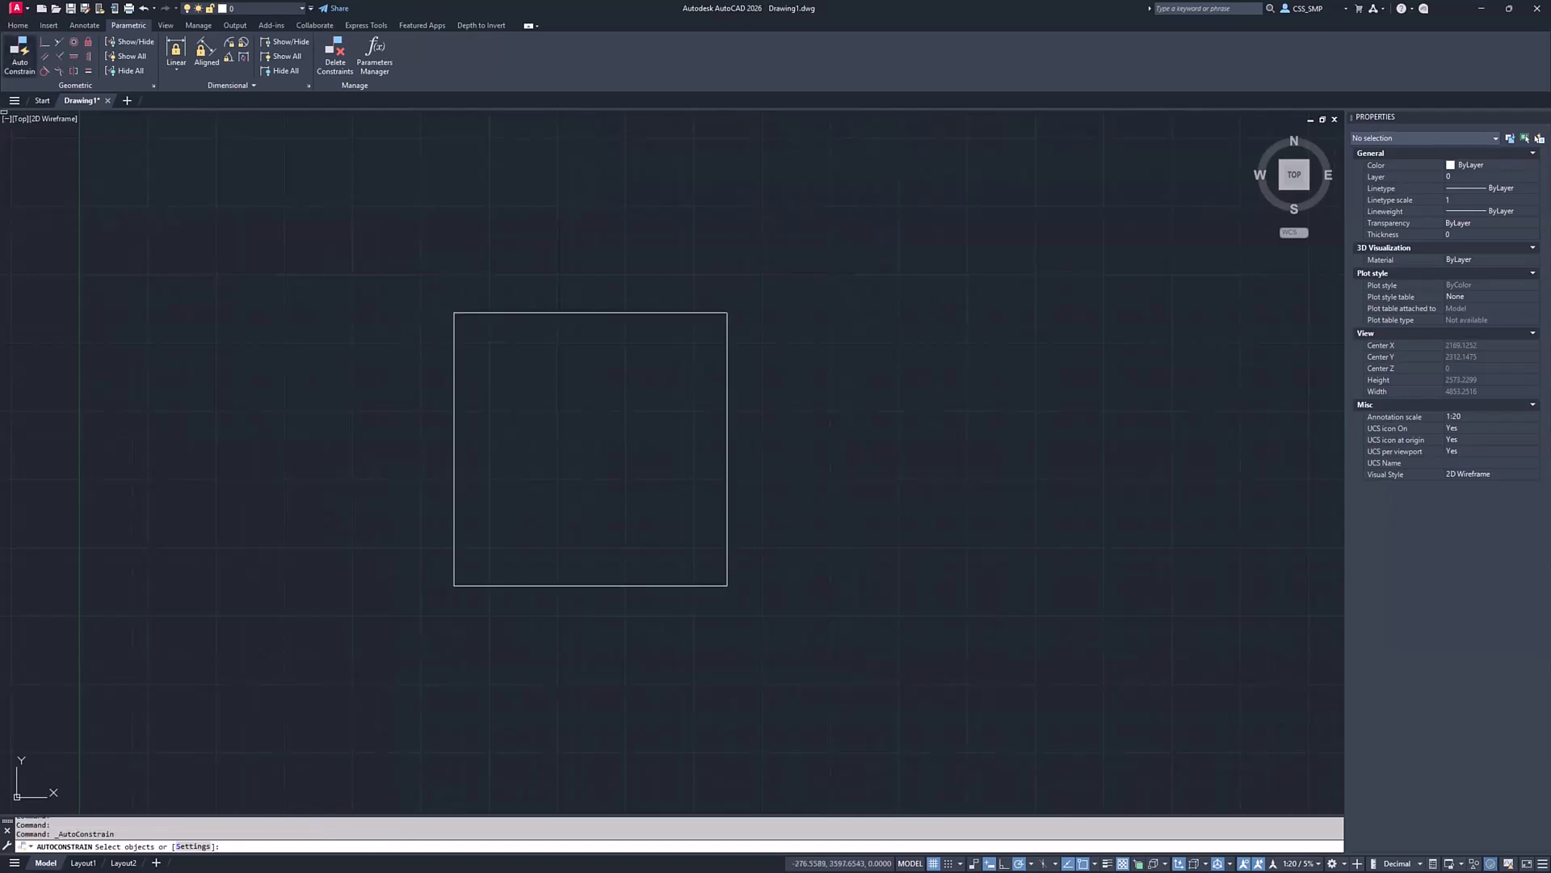
left_click(352, 271)
left_click(1026, 738)
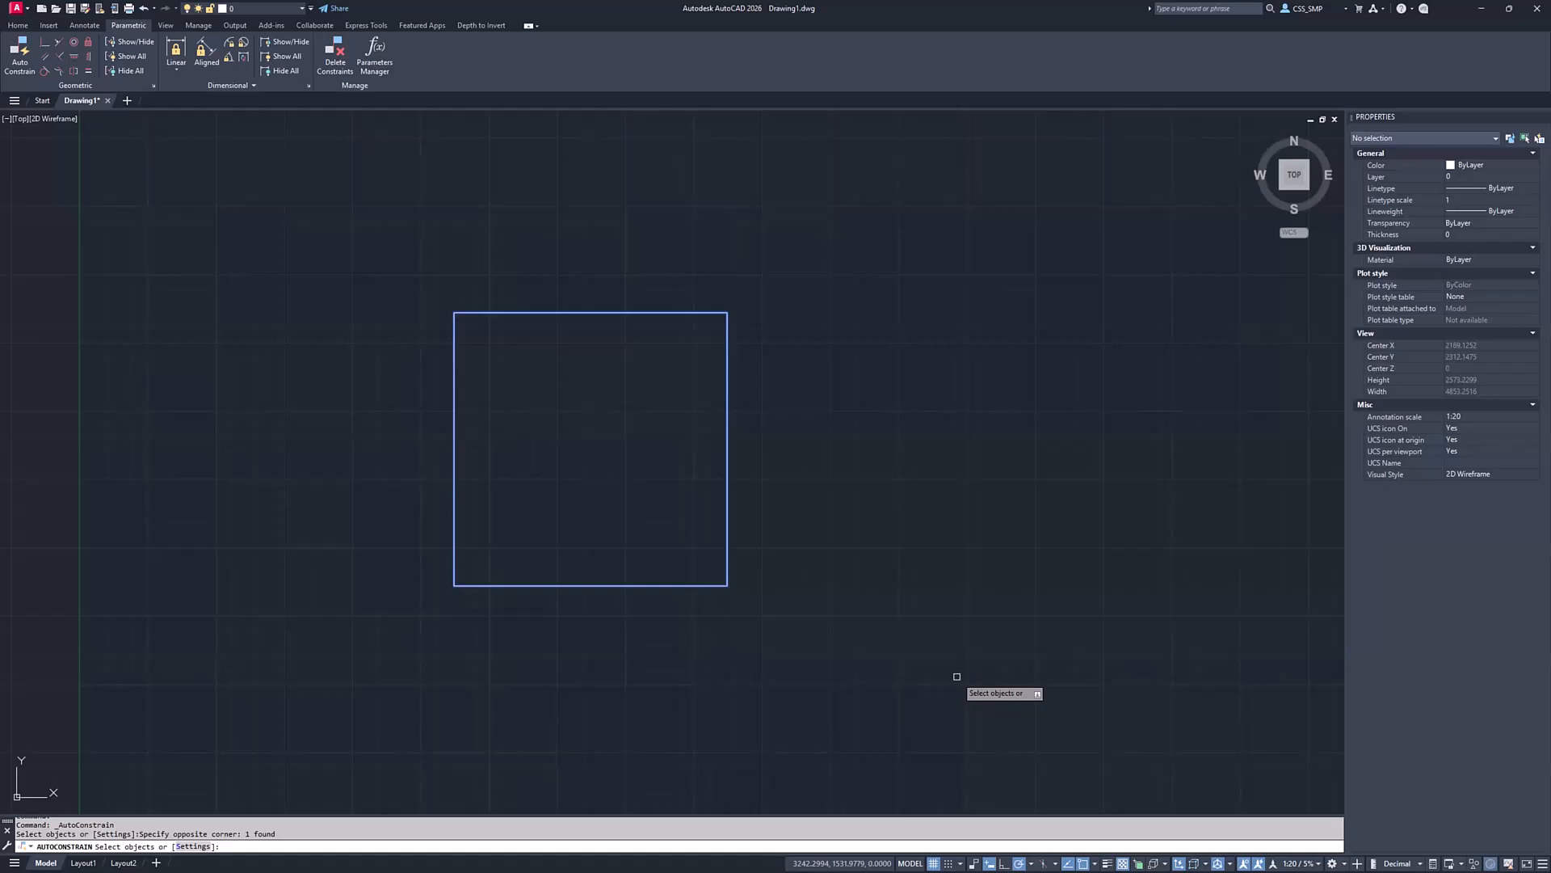
key("Escape")
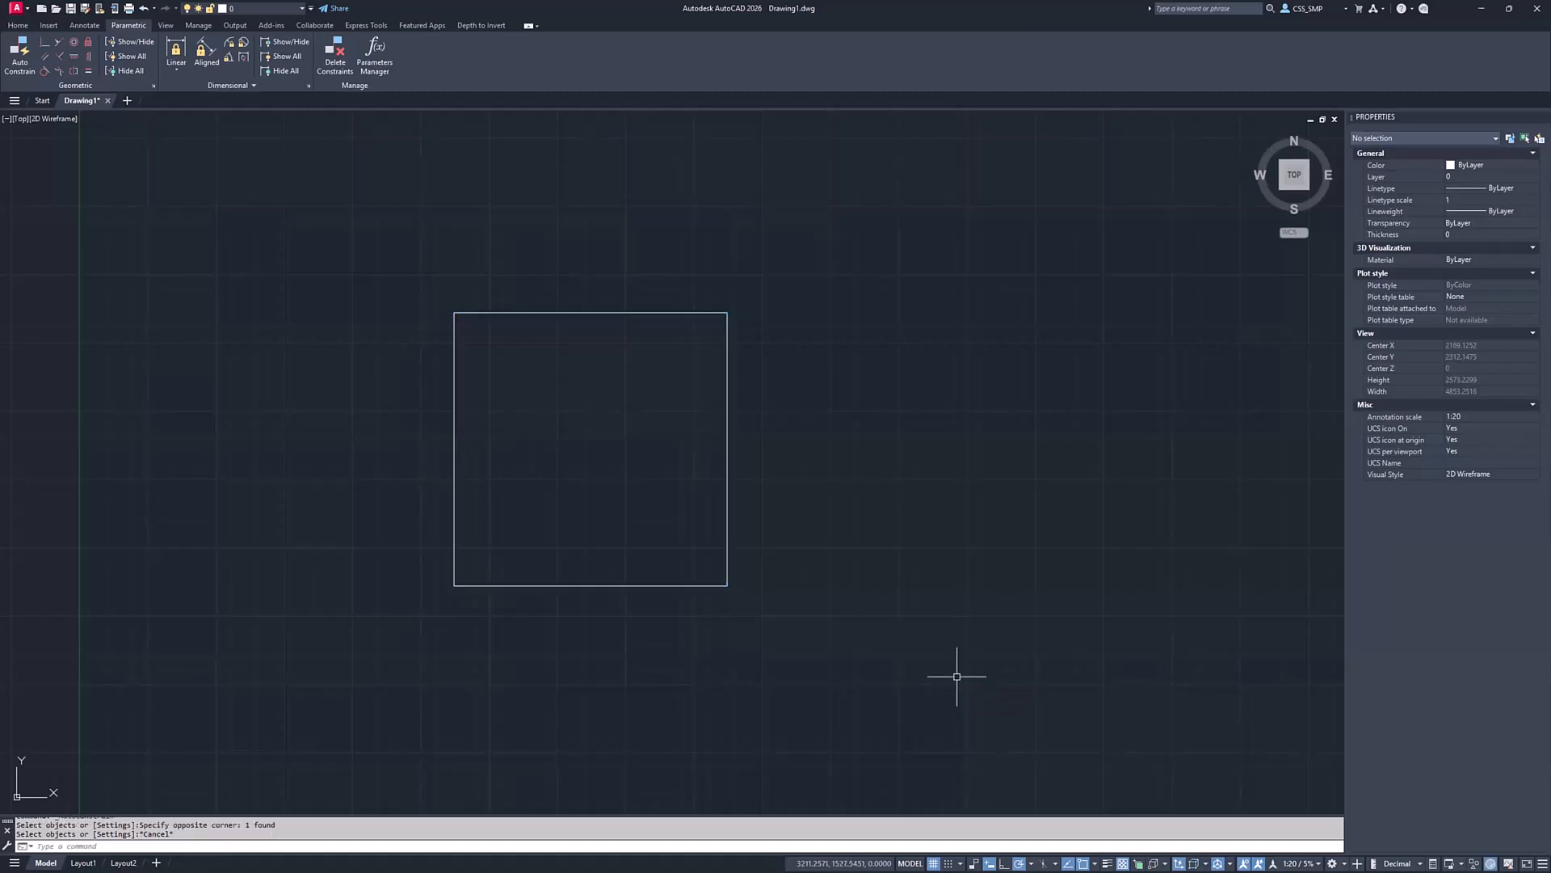
Explode the 1000 by 1000 rectangle into individual lines and check that its sides select separately
left_click(536, 311)
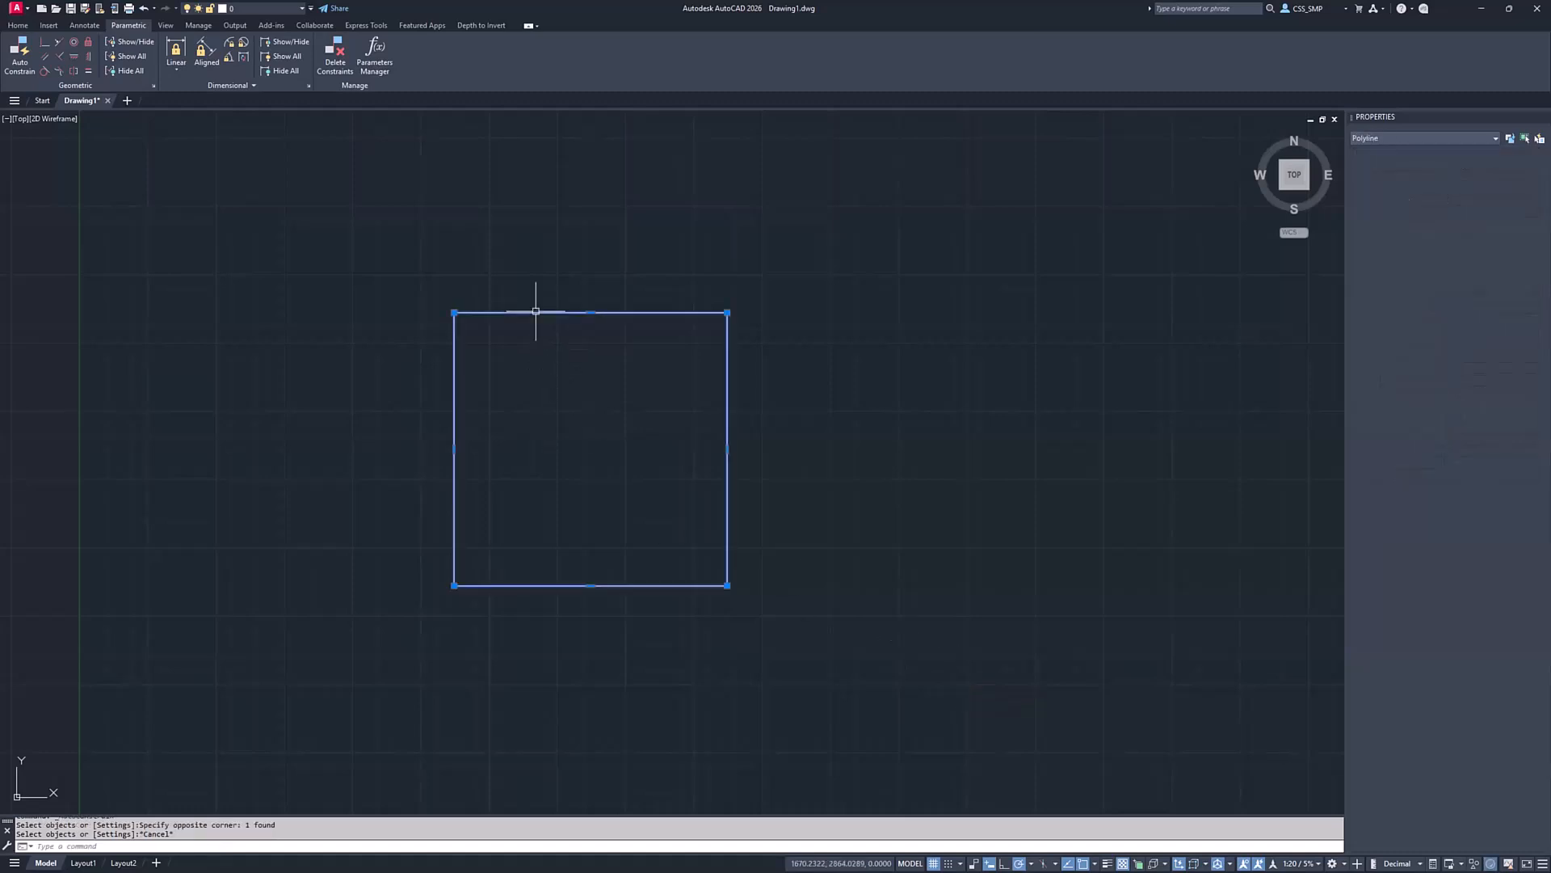
type("x")
key("Return")
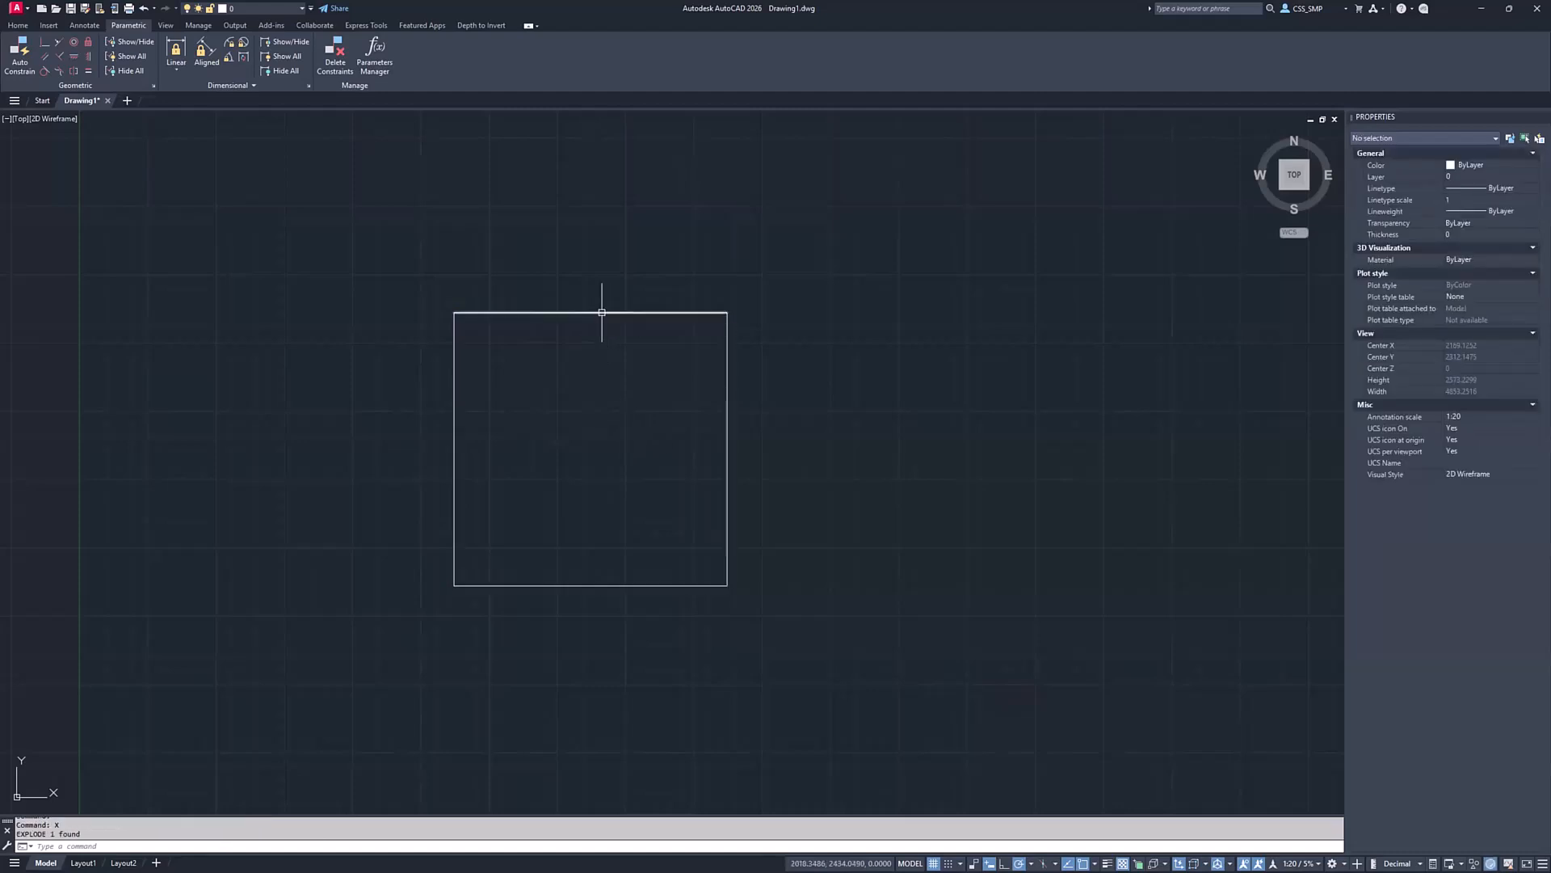
left_click(727, 449)
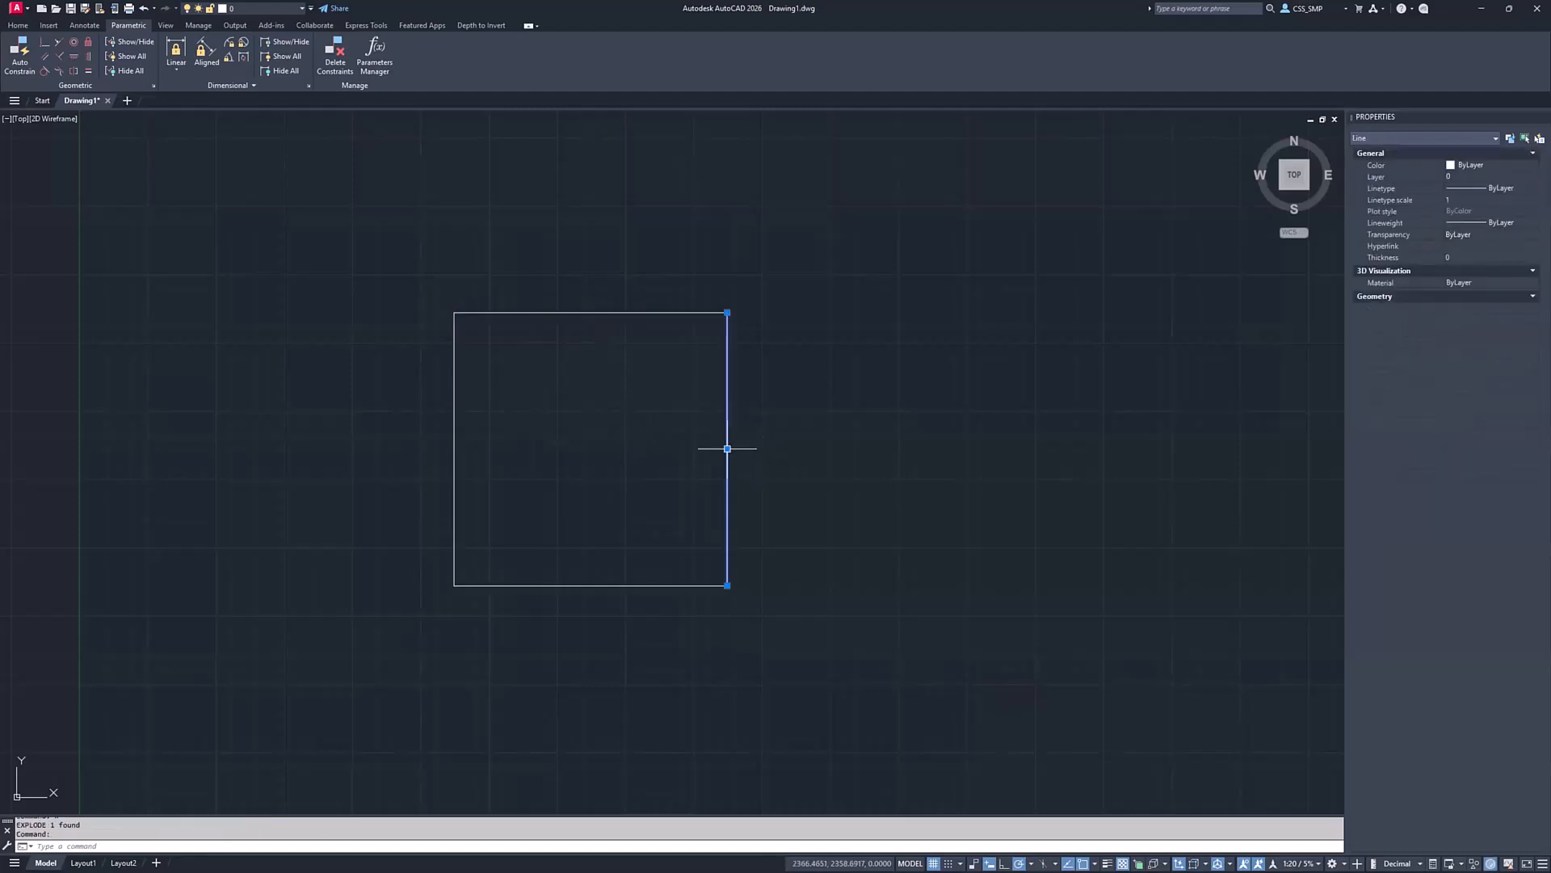
left_click(544, 585)
key("Escape")
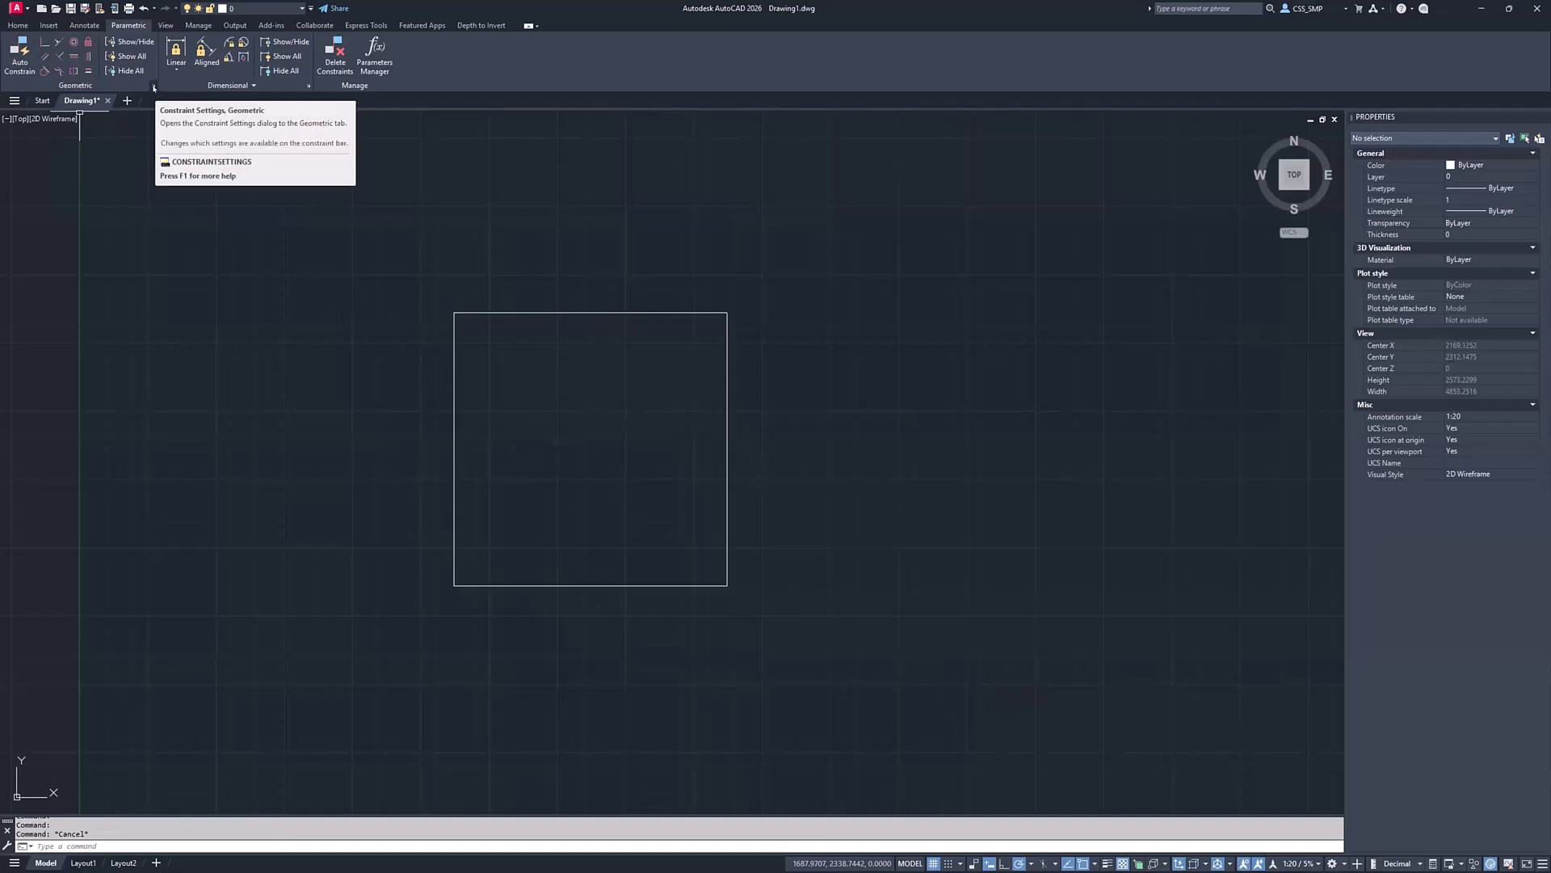
Examine the Geometric options of the Constraint Settings, toggling Infer geometric constraints on and back off before accepting
left_click(84, 26)
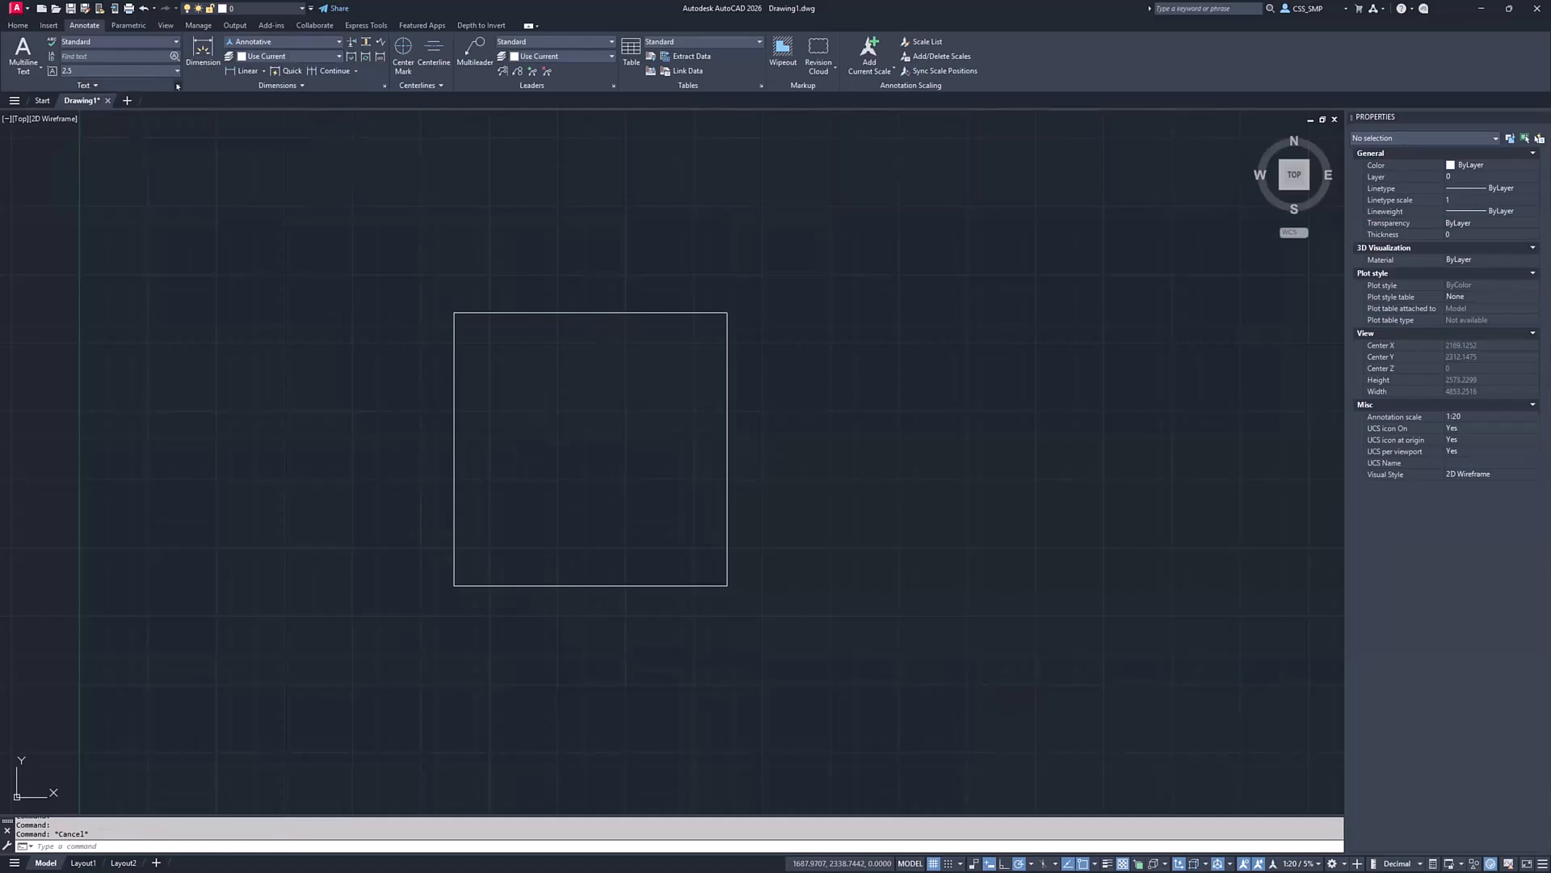
left_click(129, 25)
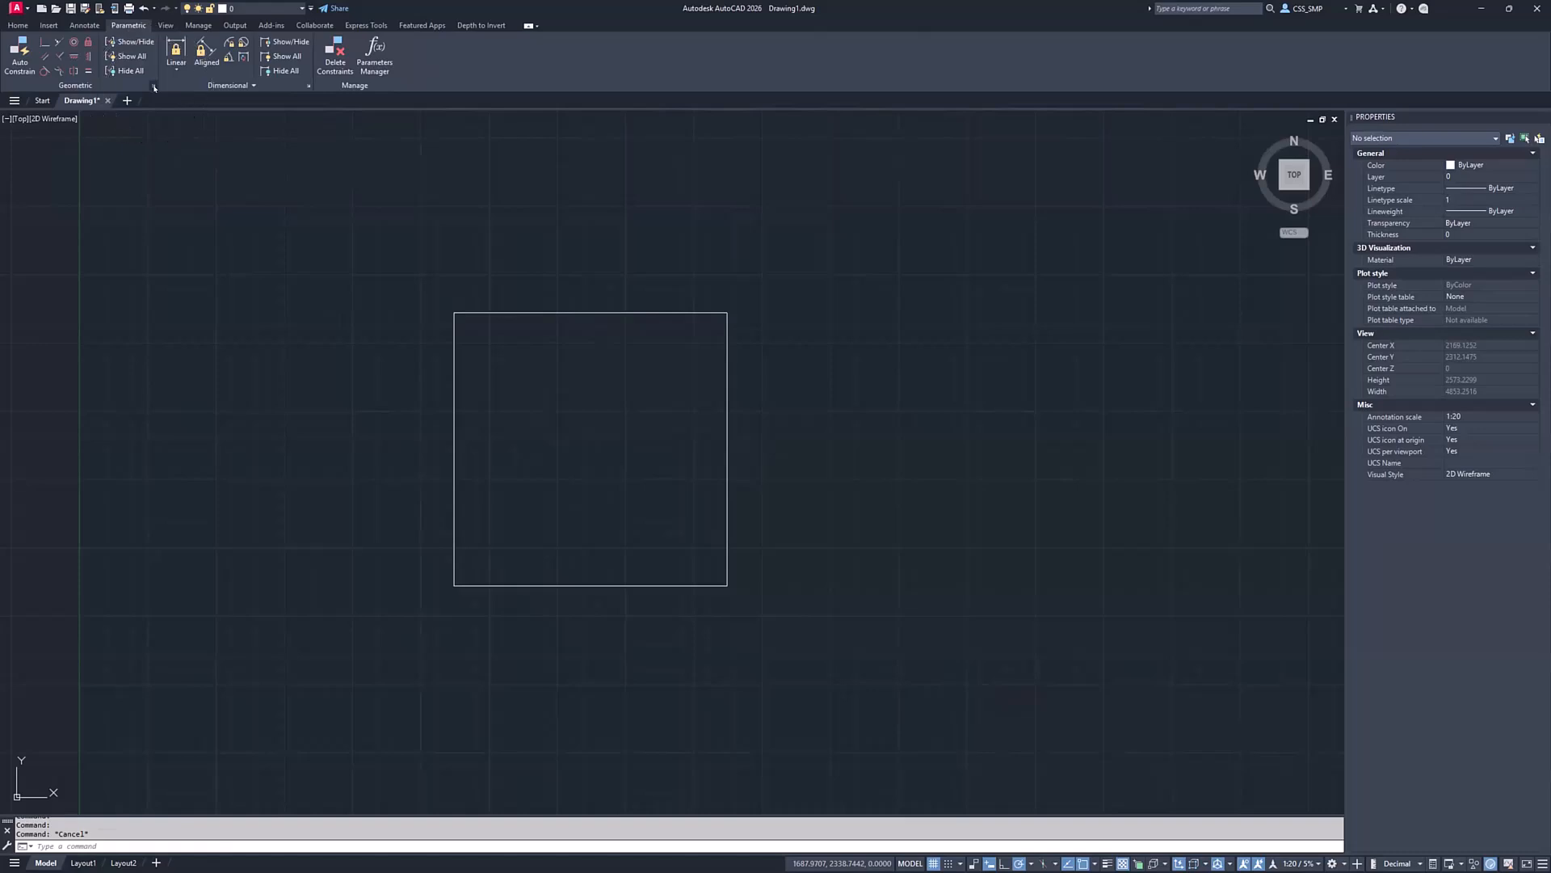
left_click(307, 85)
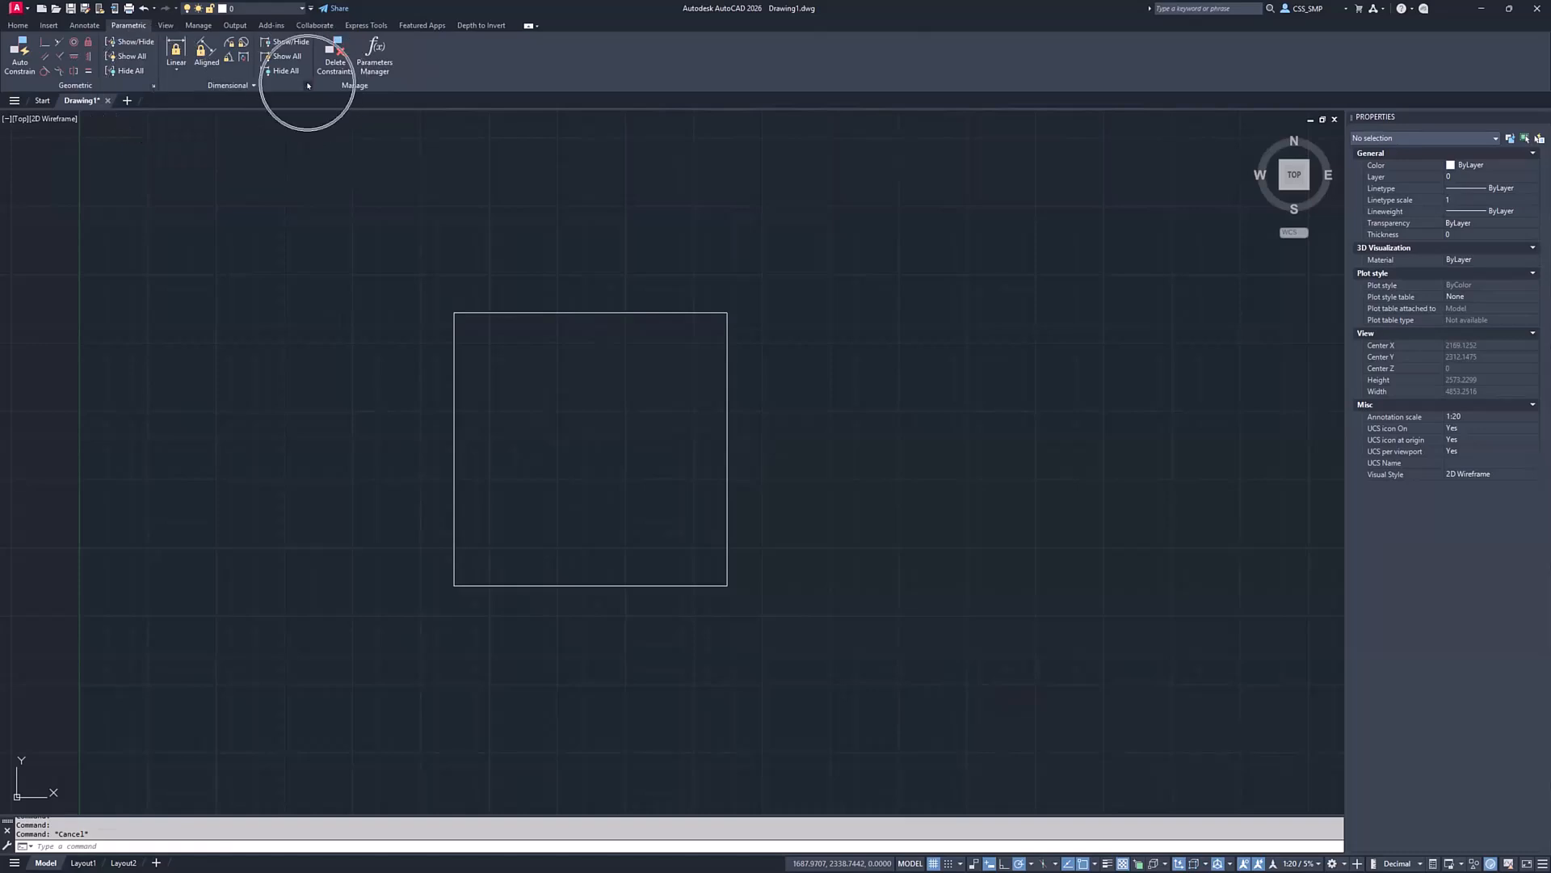
left_click(152, 87)
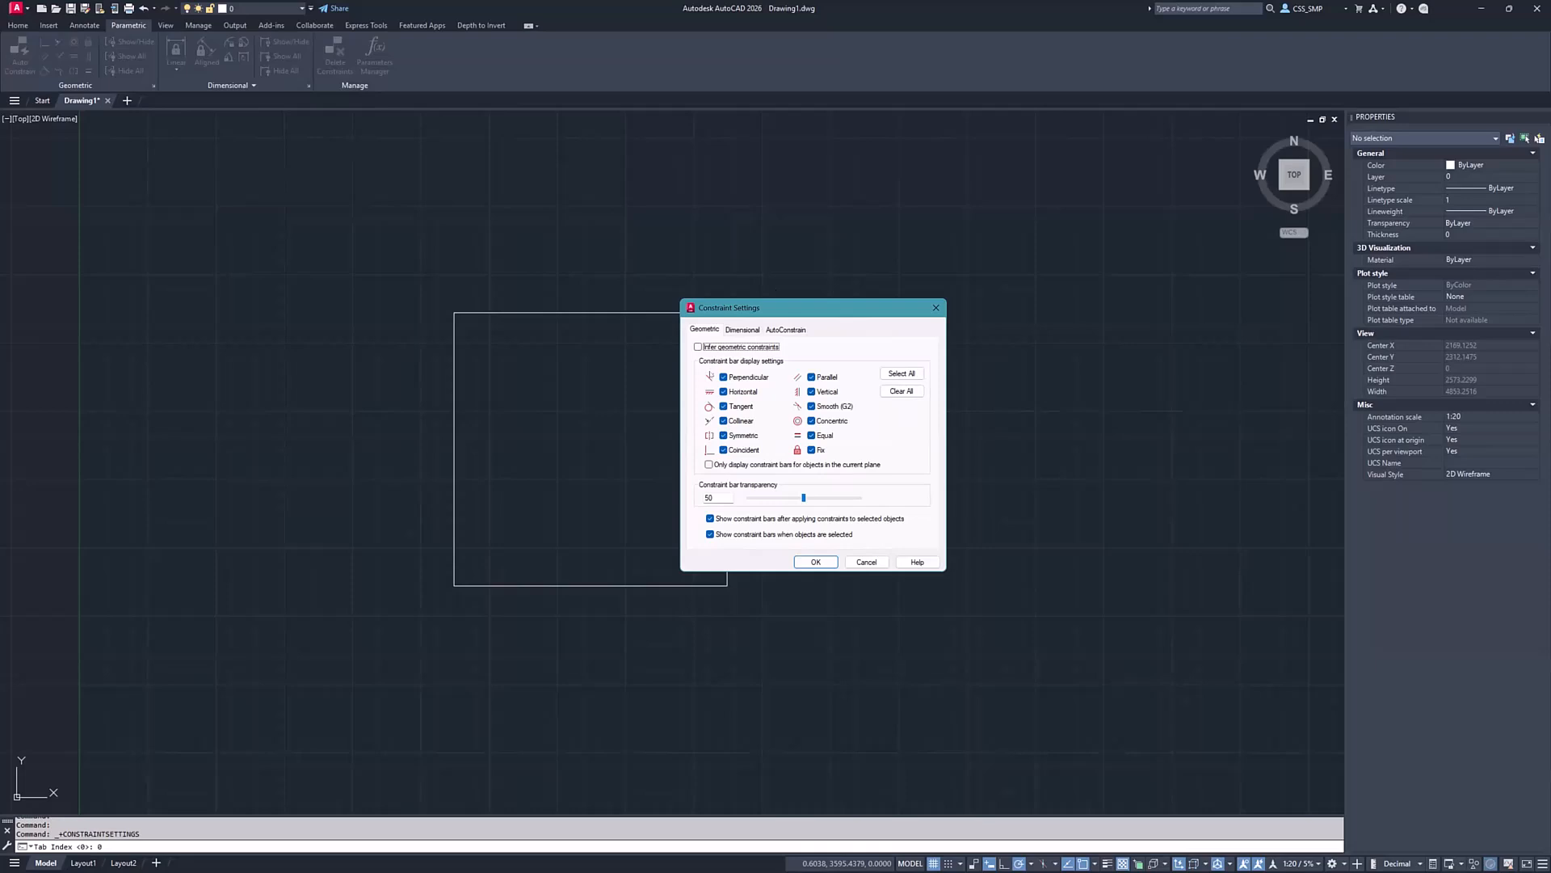
left_click(698, 348)
left_click(698, 347)
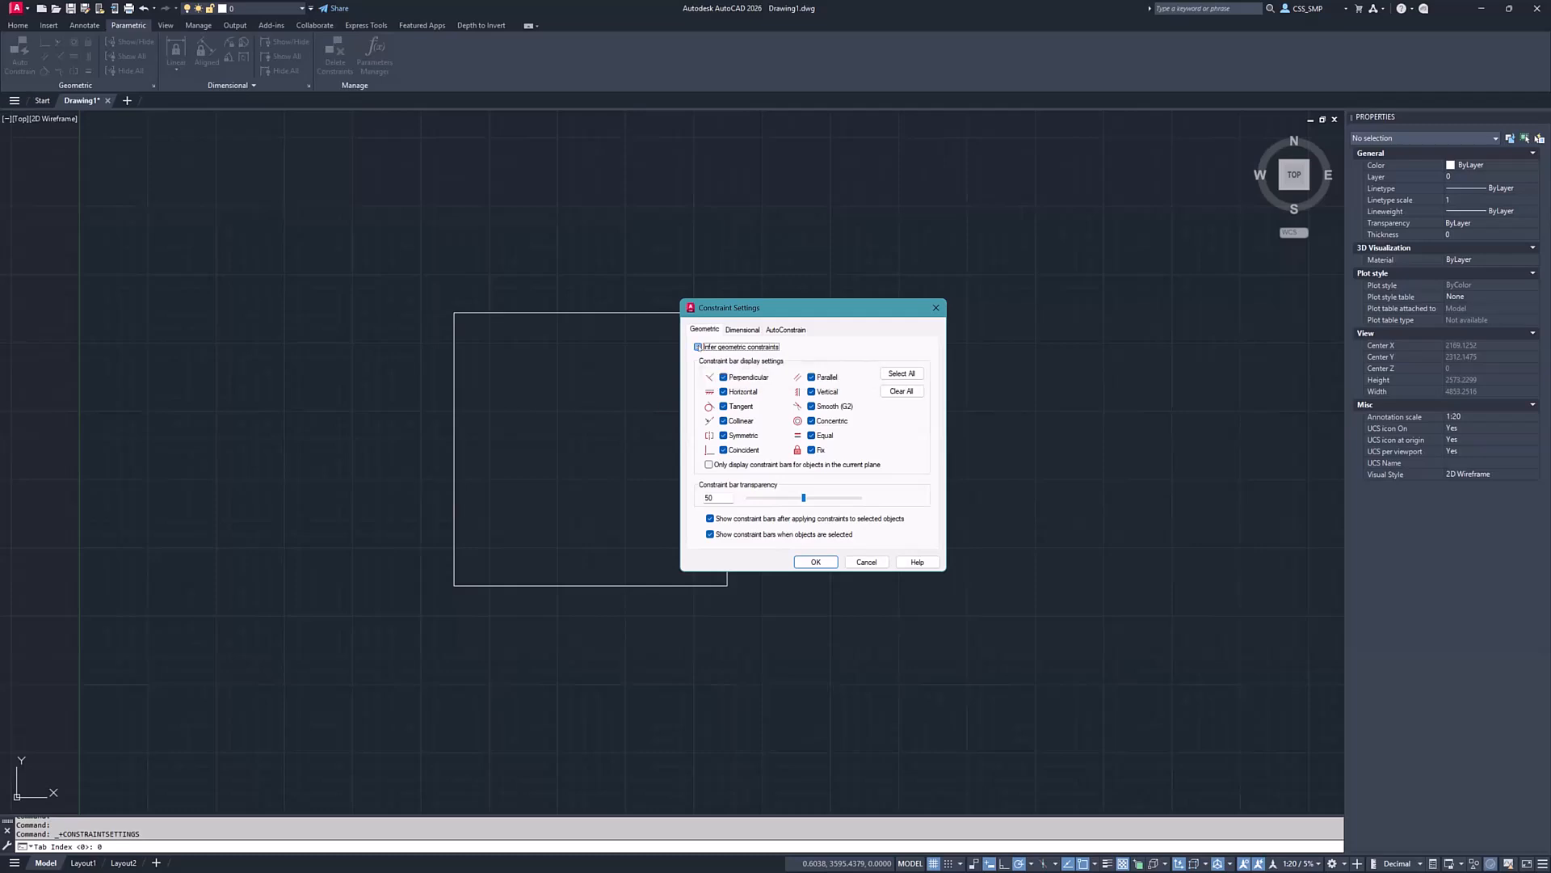
left_click(814, 561)
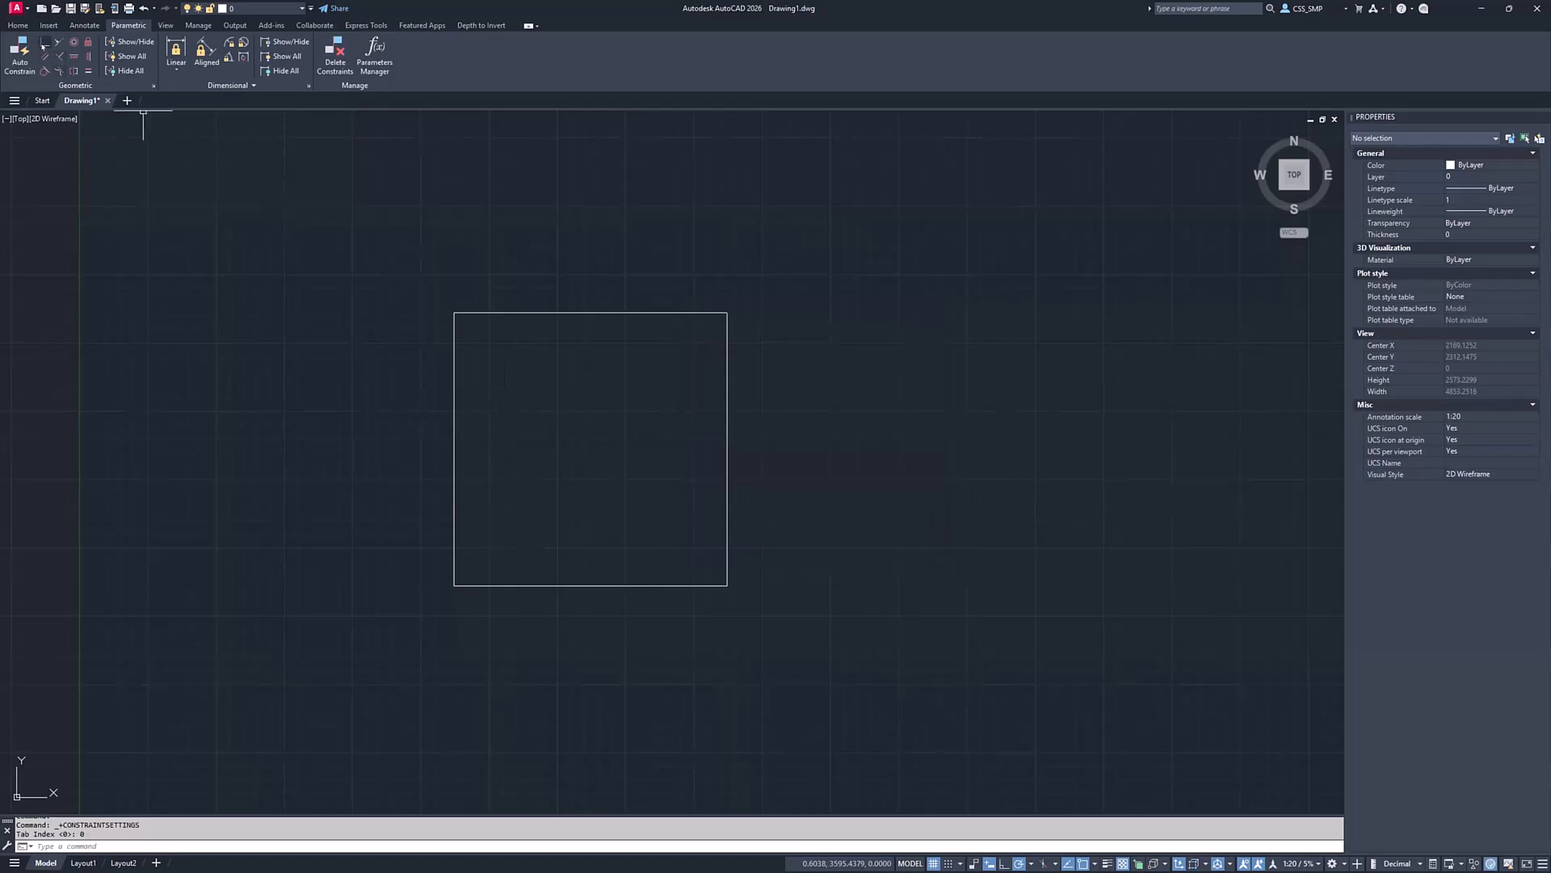
Draw a three-point arc in the empty area to the right of the square
left_click(44, 43)
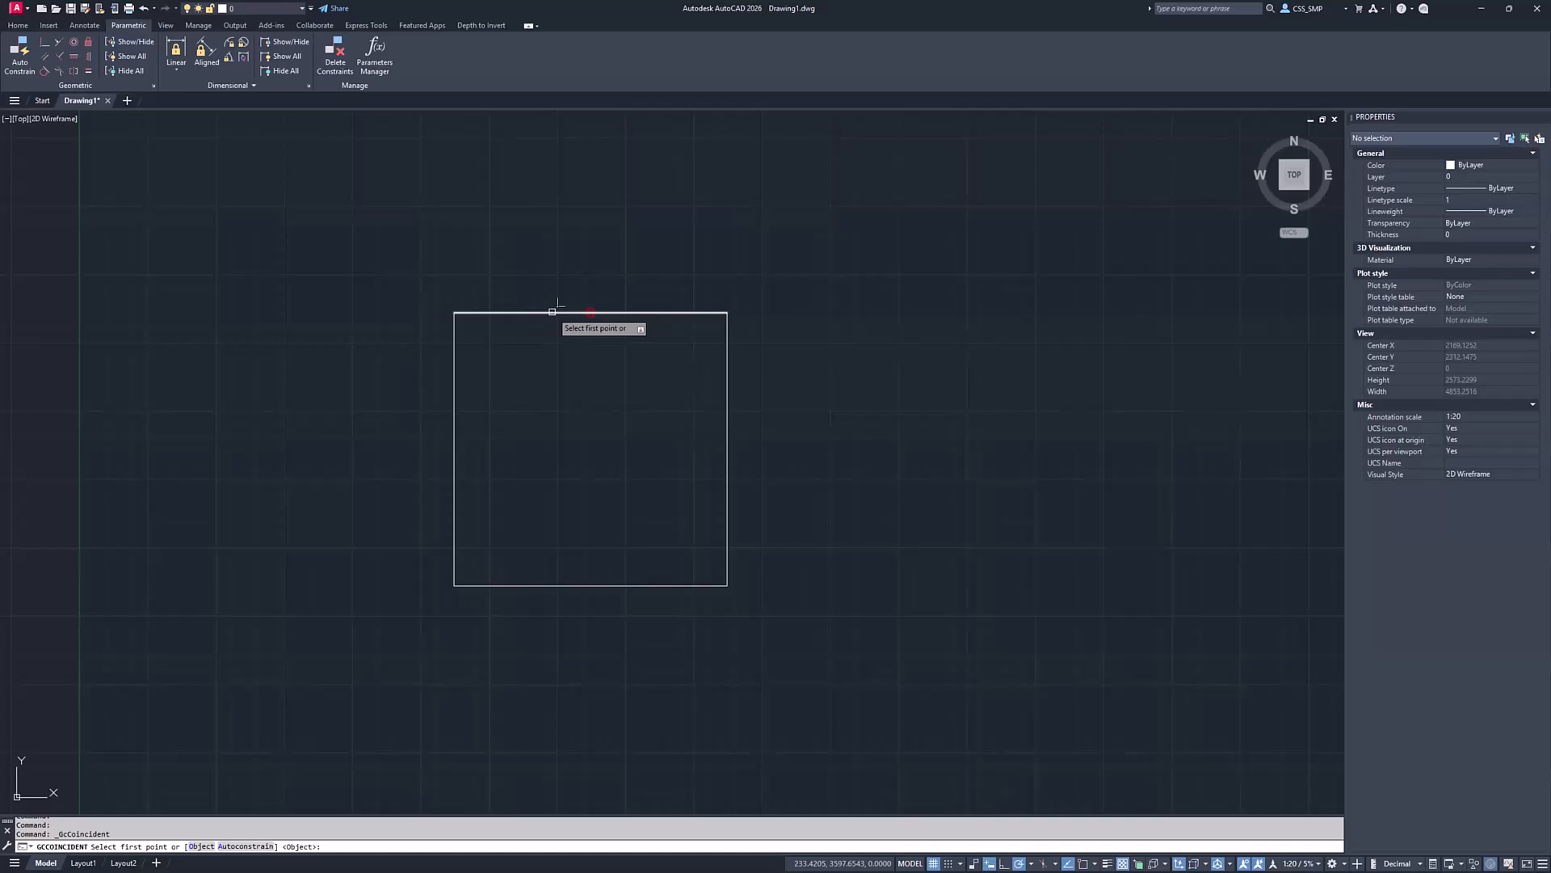
key("Escape")
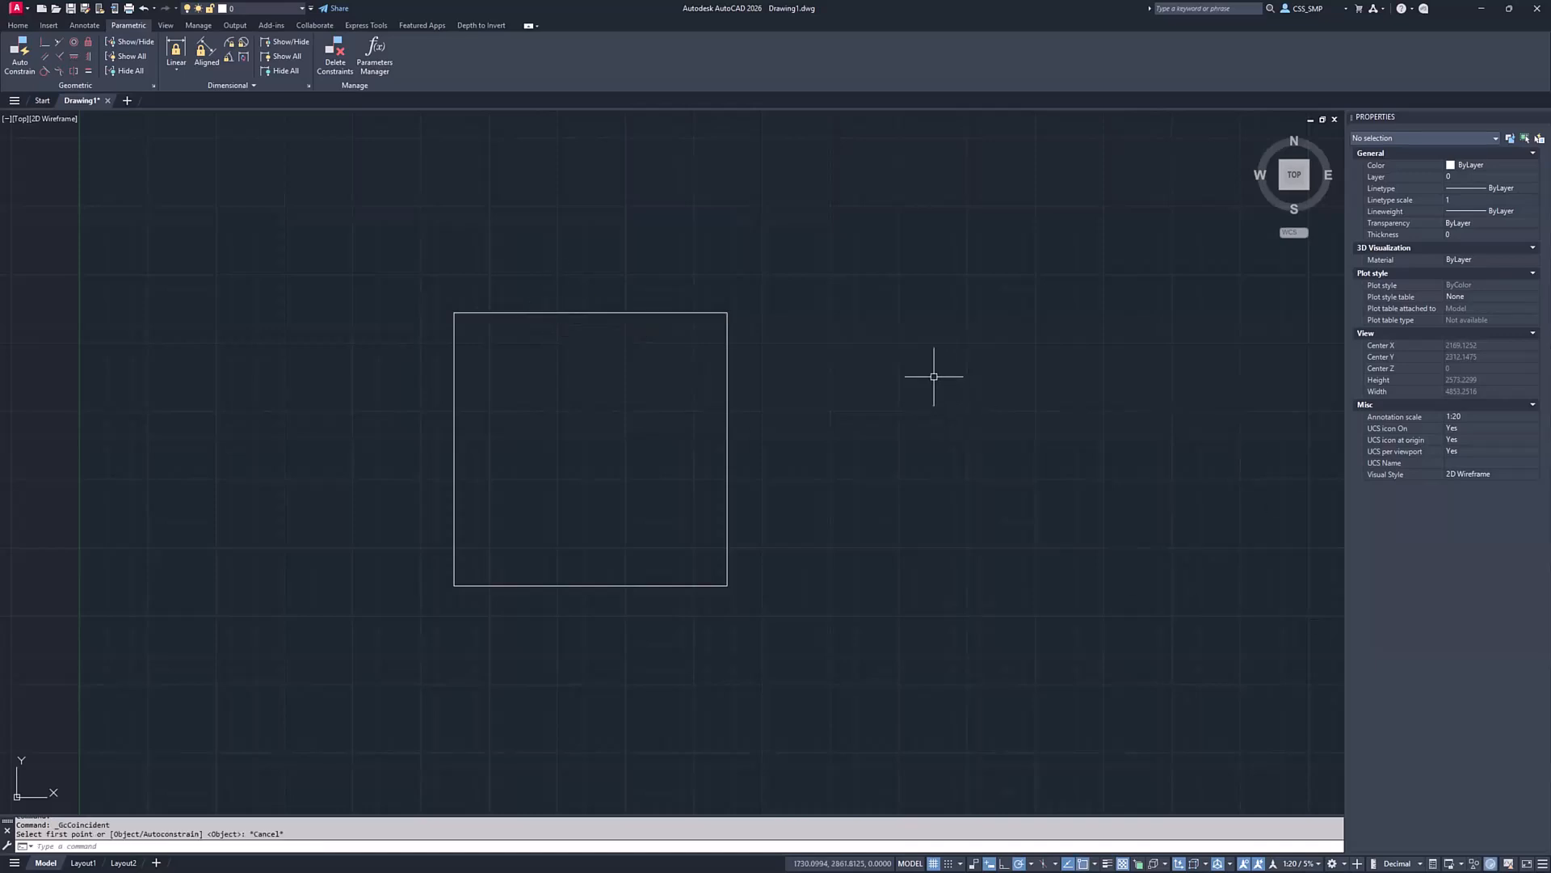
type("ac")
key("BackSpace")
type("arc")
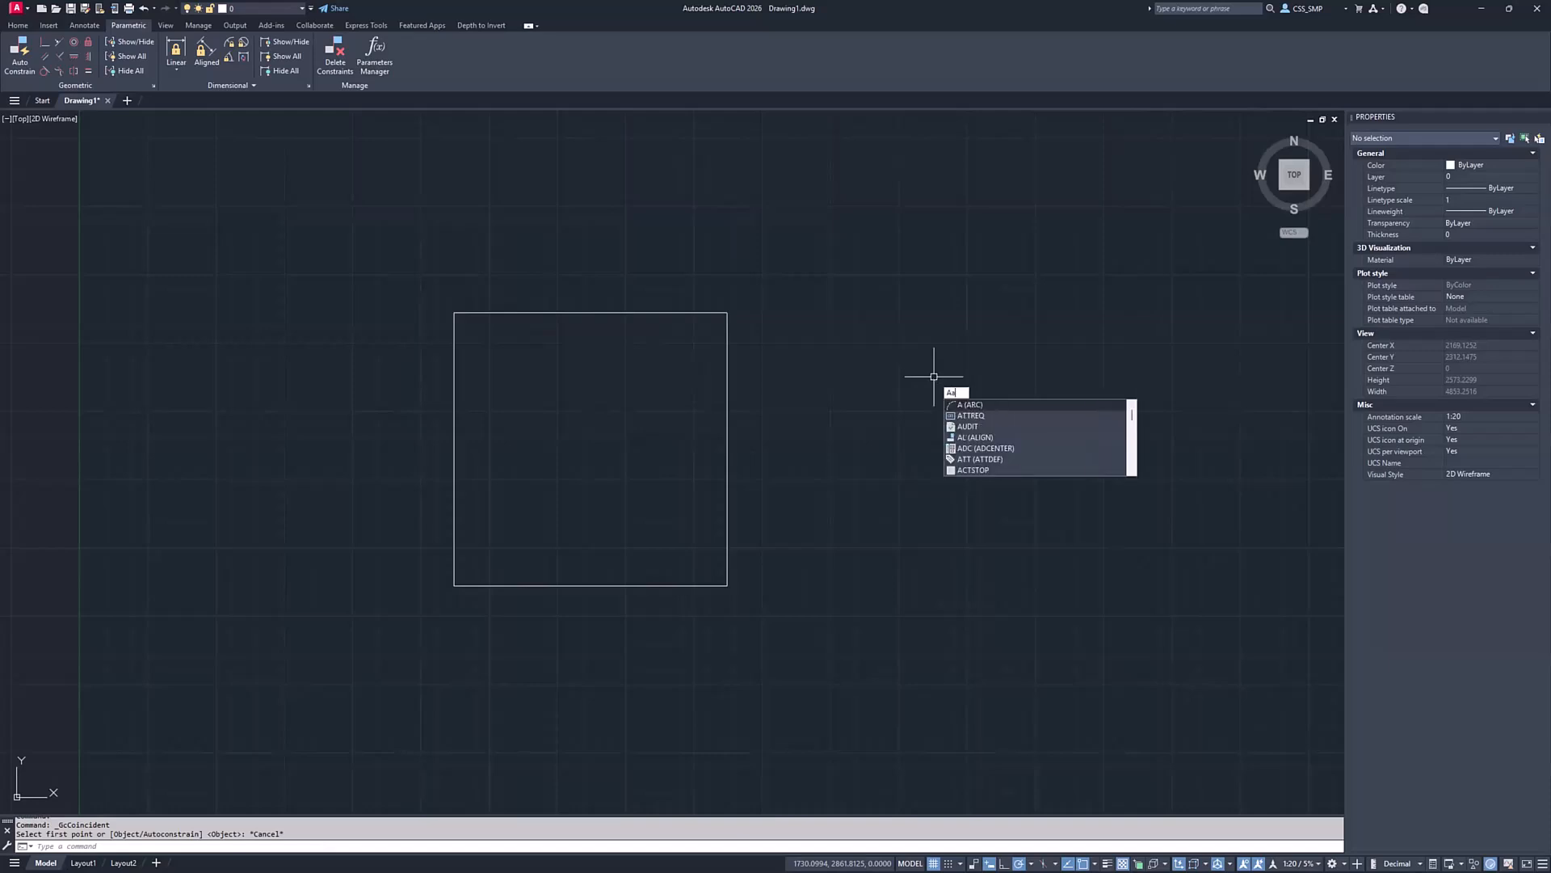
key("Escape")
key("Escape")
type("aarc")
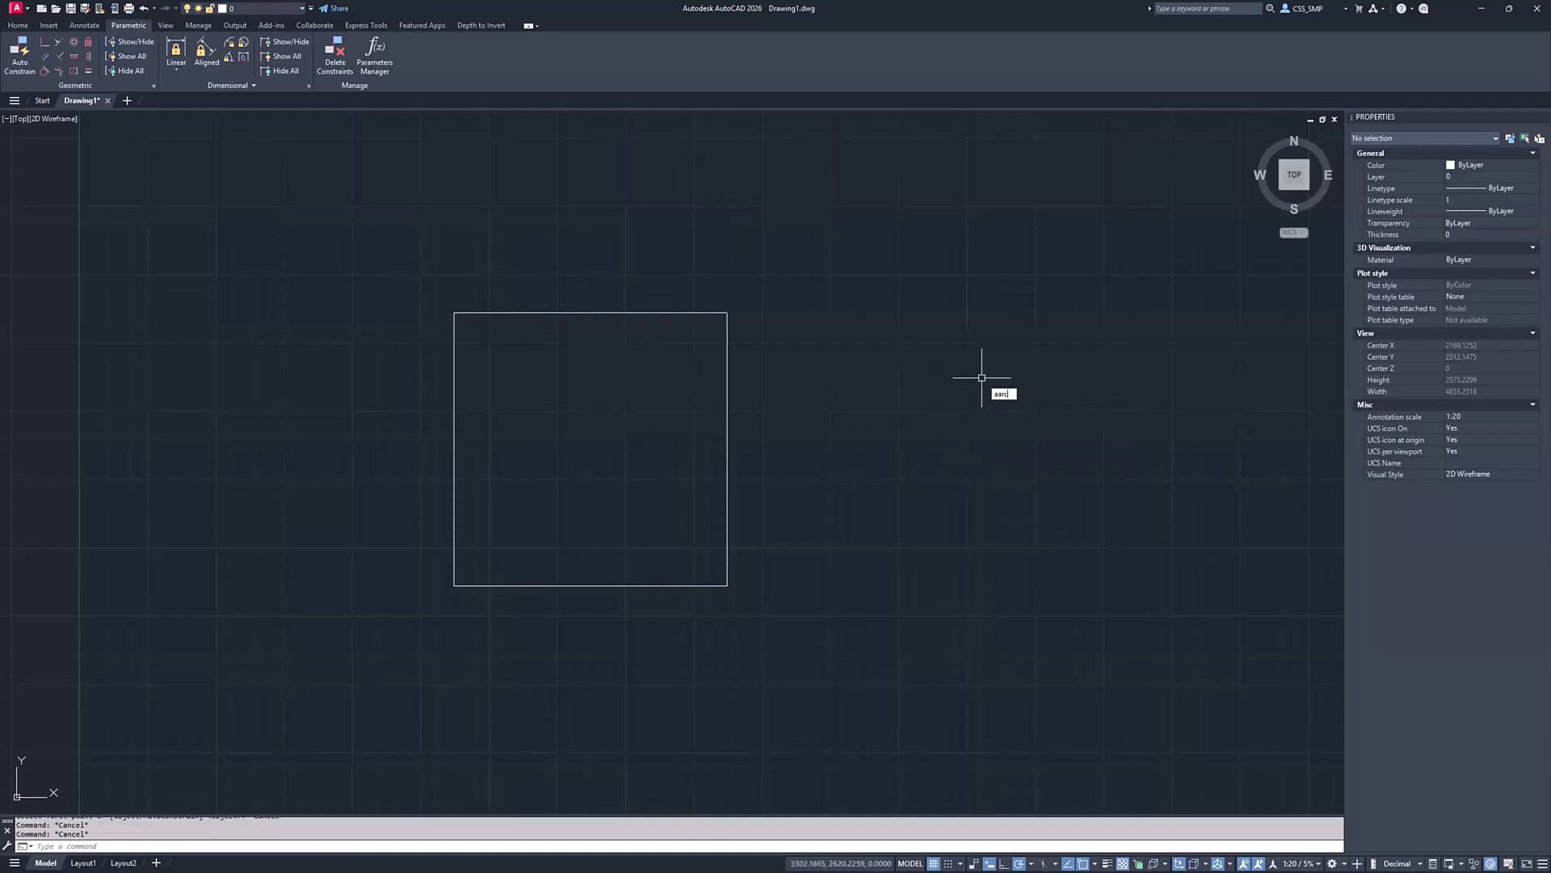
key("Return")
left_click(794, 312)
left_click(859, 420)
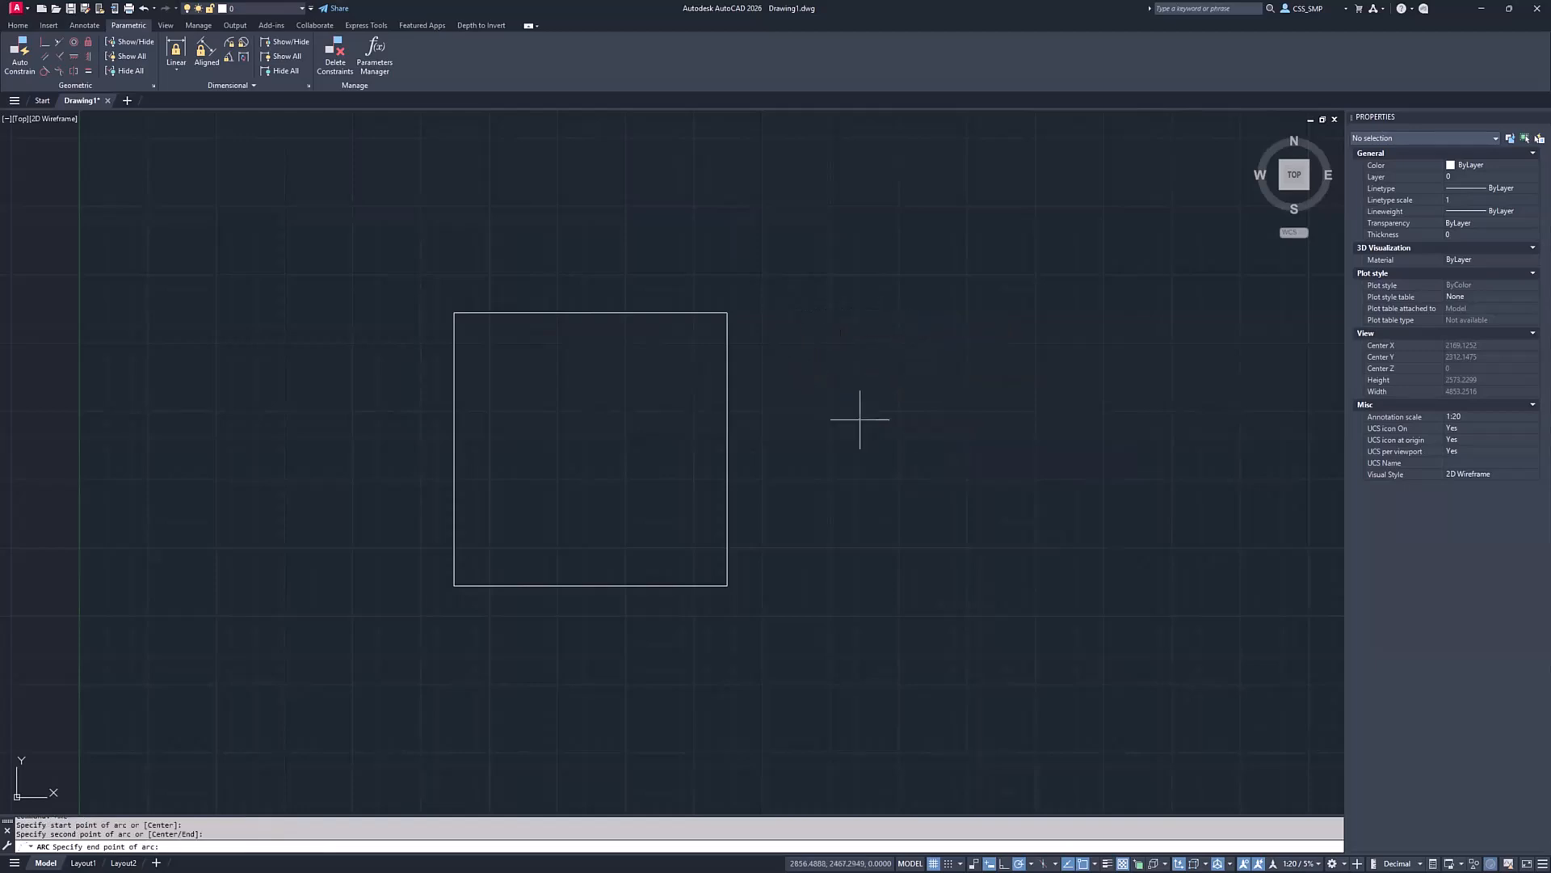
left_click(997, 463)
Preview the Coincident constraint's selectable points on the arc, cancel the command and delete the arc
left_click(45, 41)
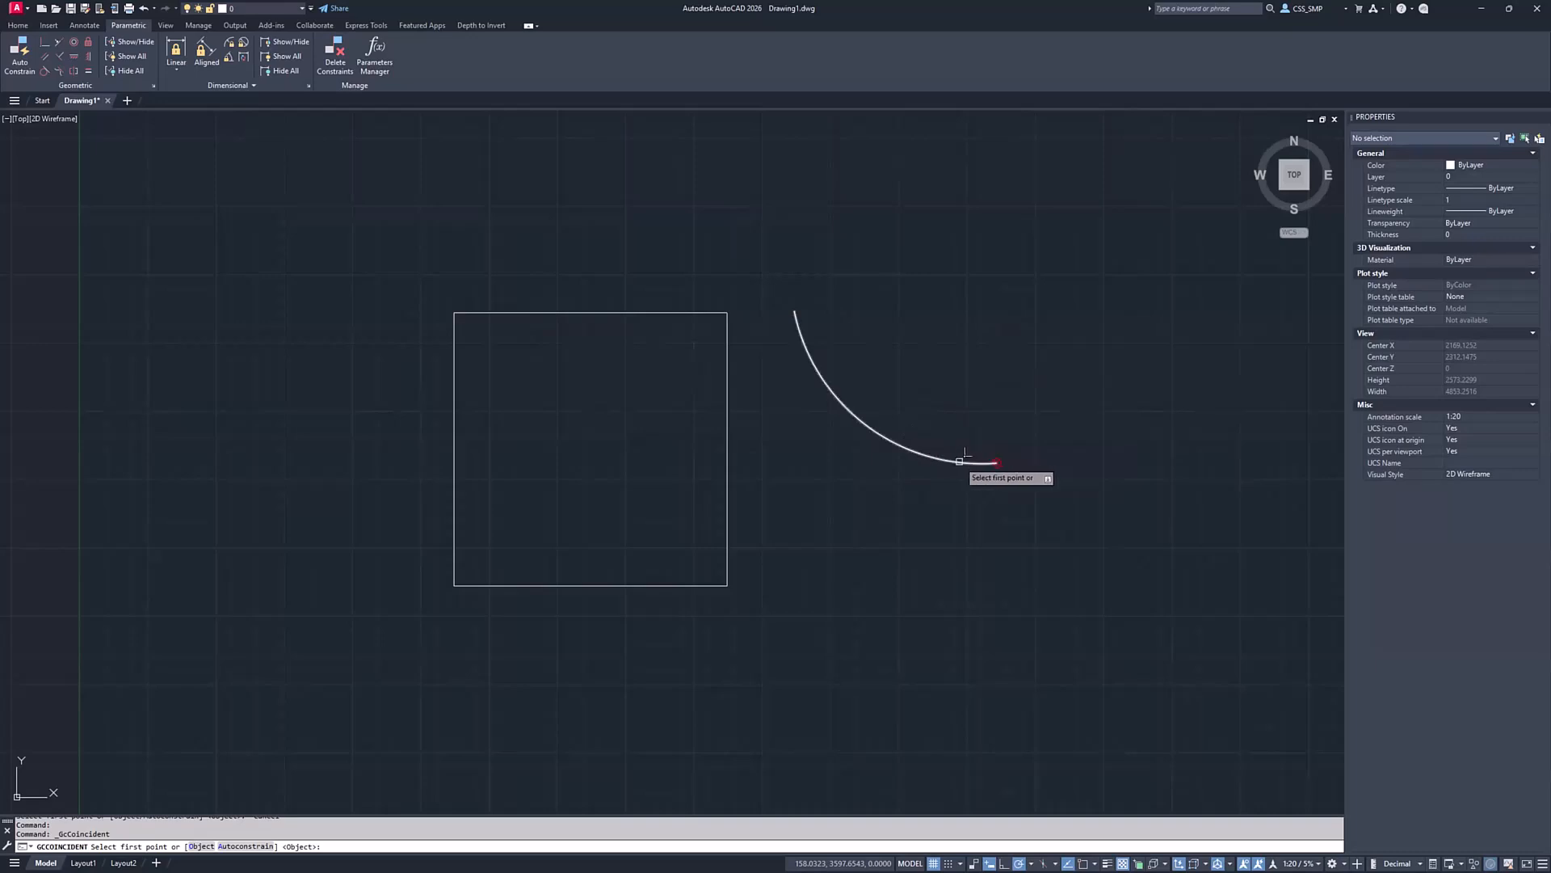
key("Escape")
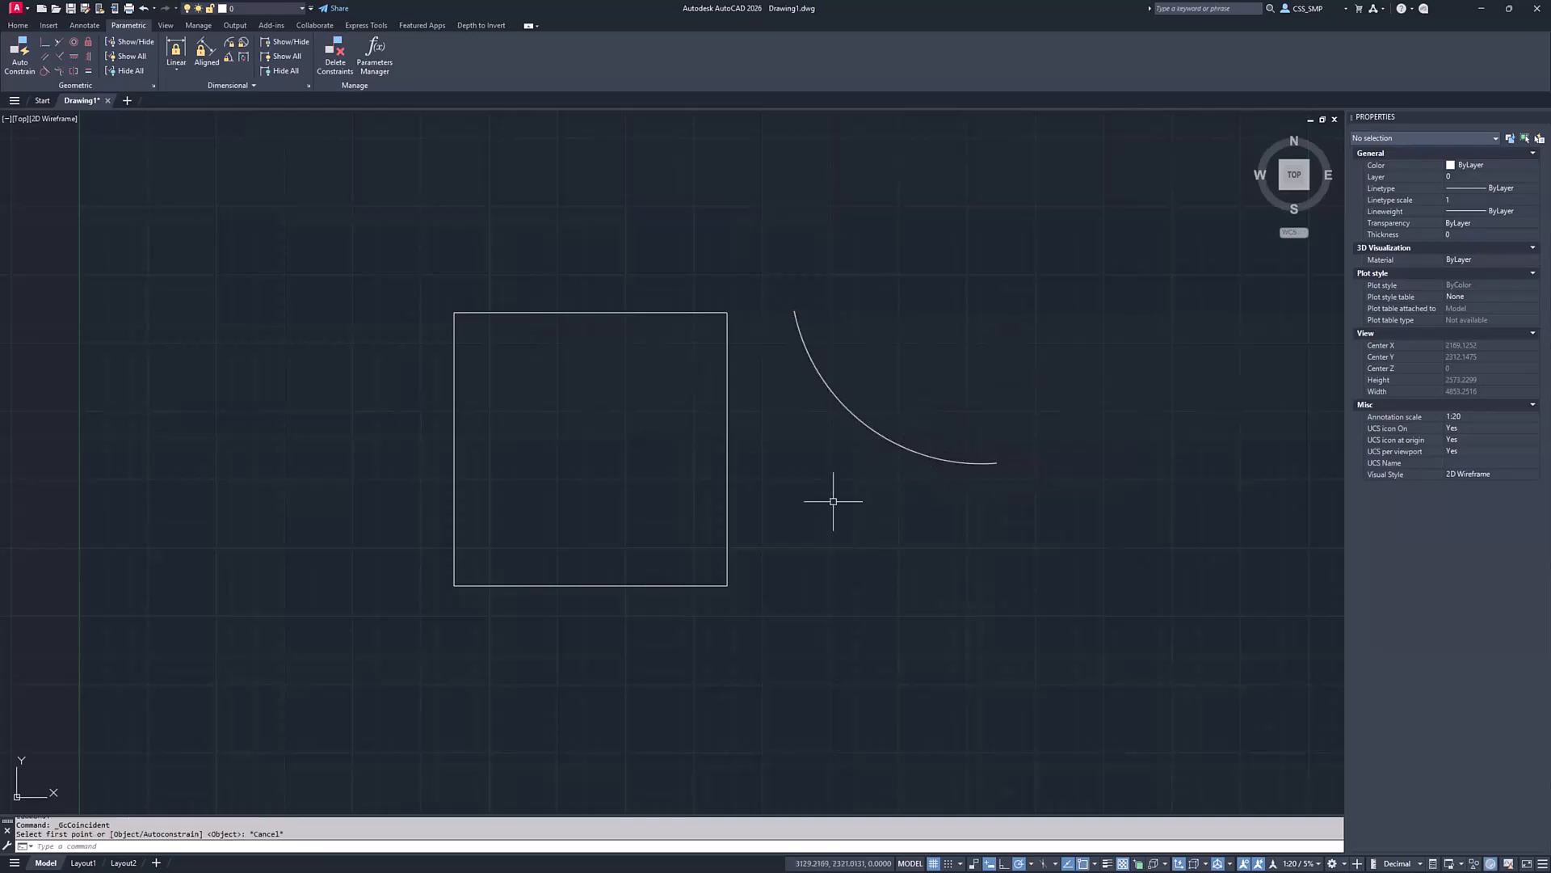
left_click(907, 348)
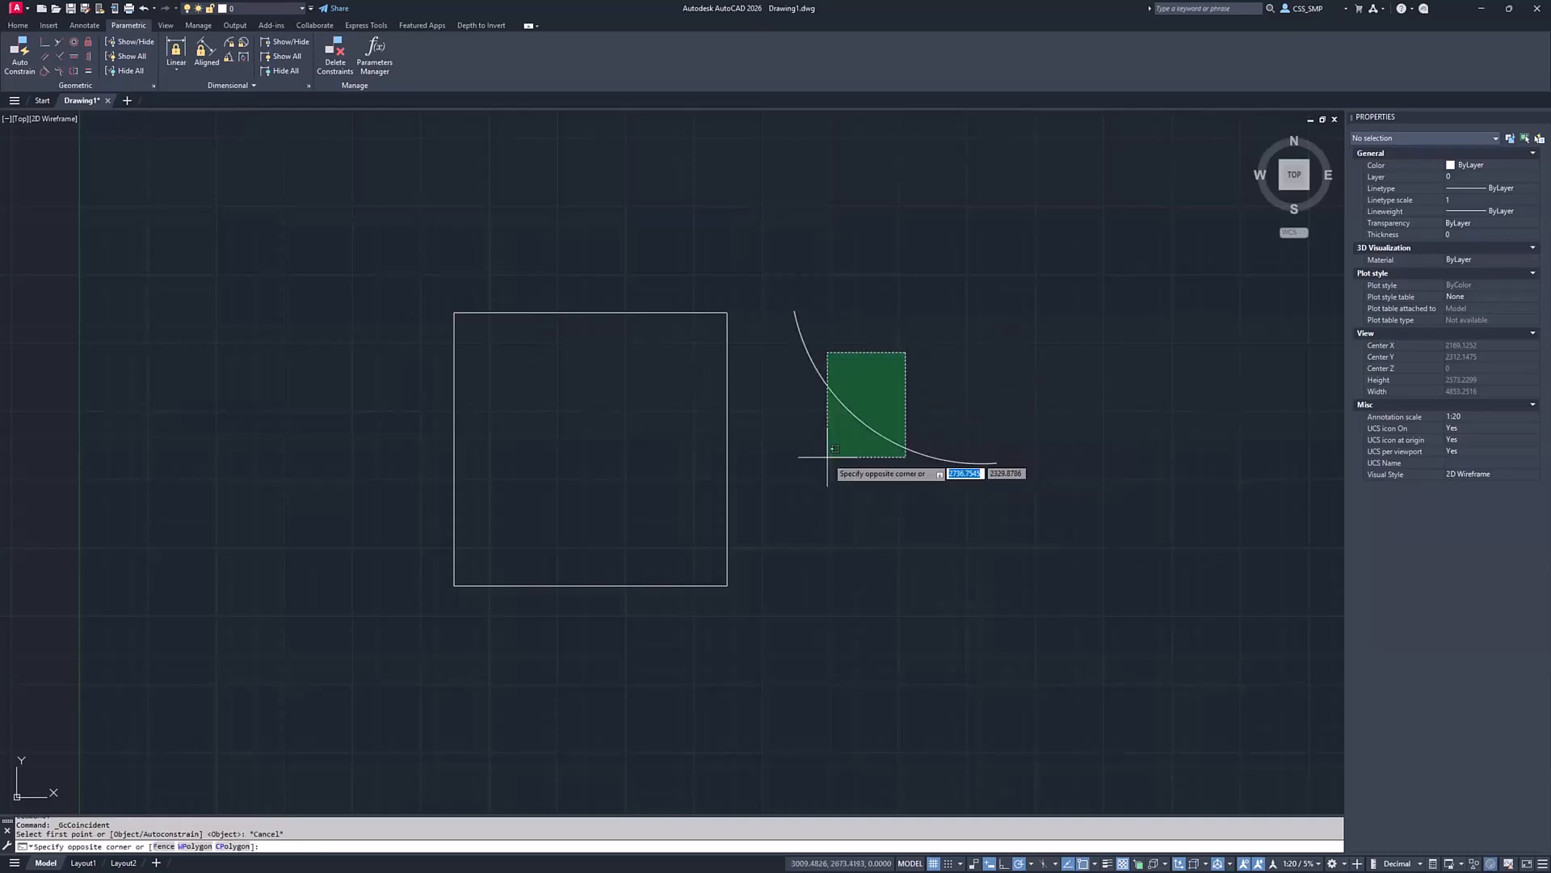
left_click(824, 467)
key("Delete")
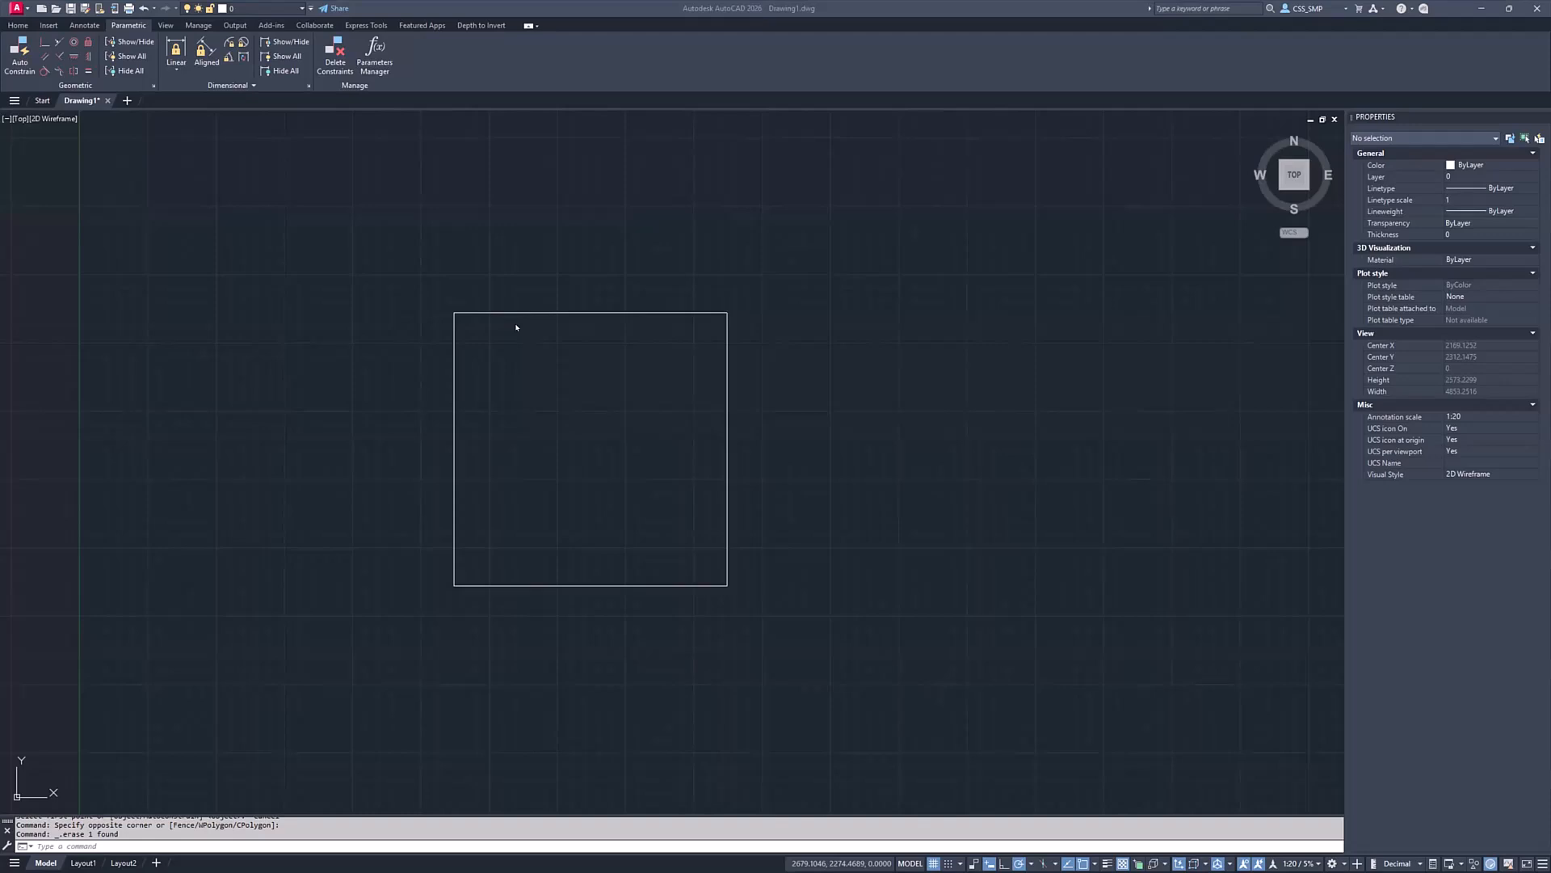
Apply a Coincident constraint between the midpoint of the square's top line and the upper endpoint of its left line
left_click(46, 42)
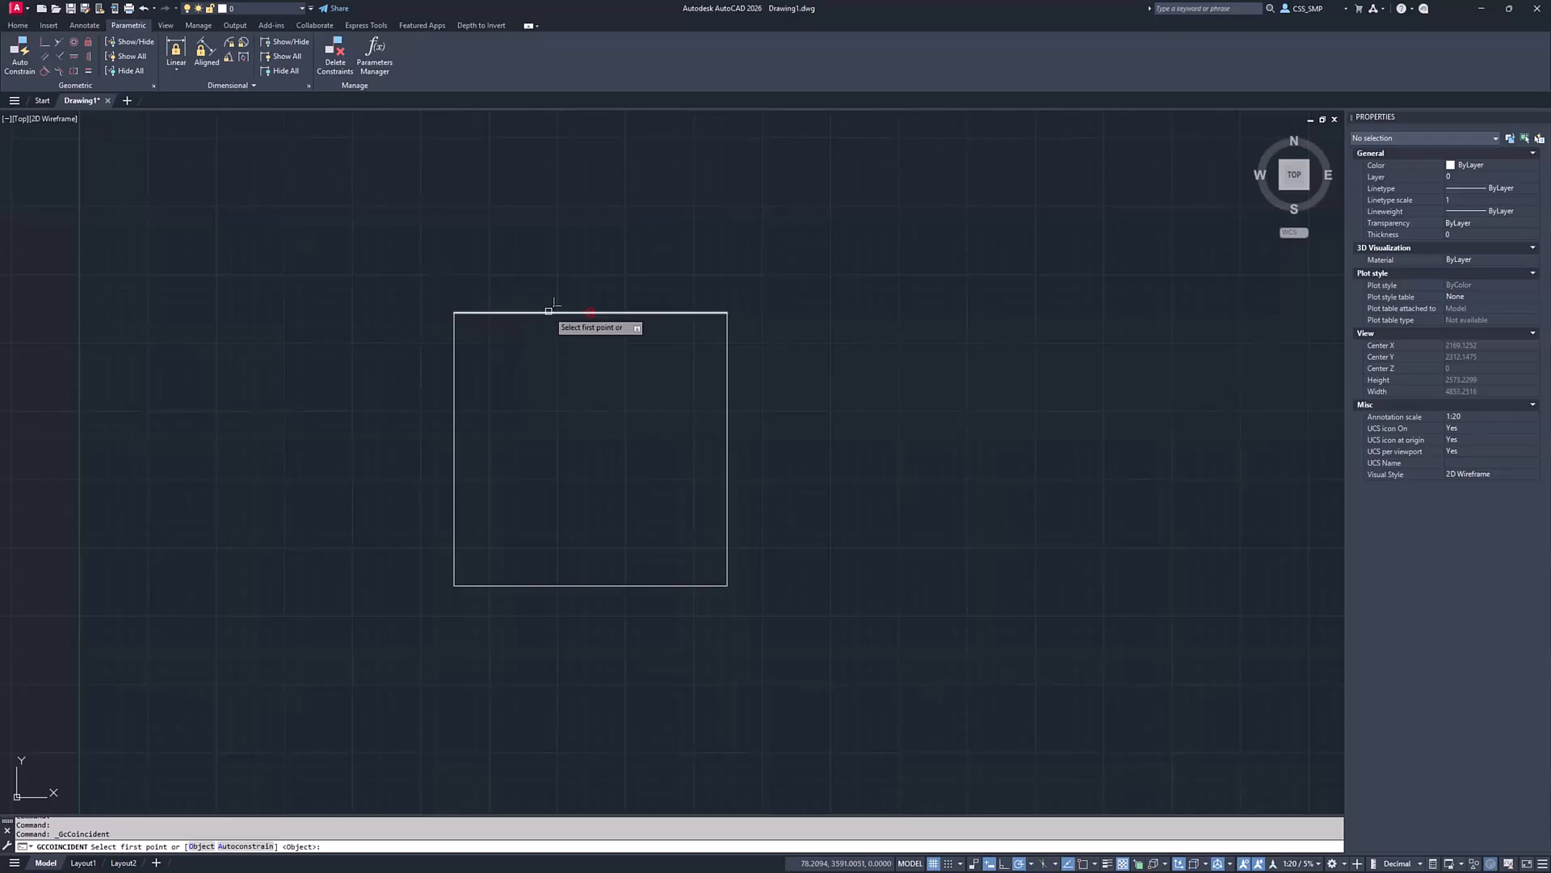
left_click(548, 311)
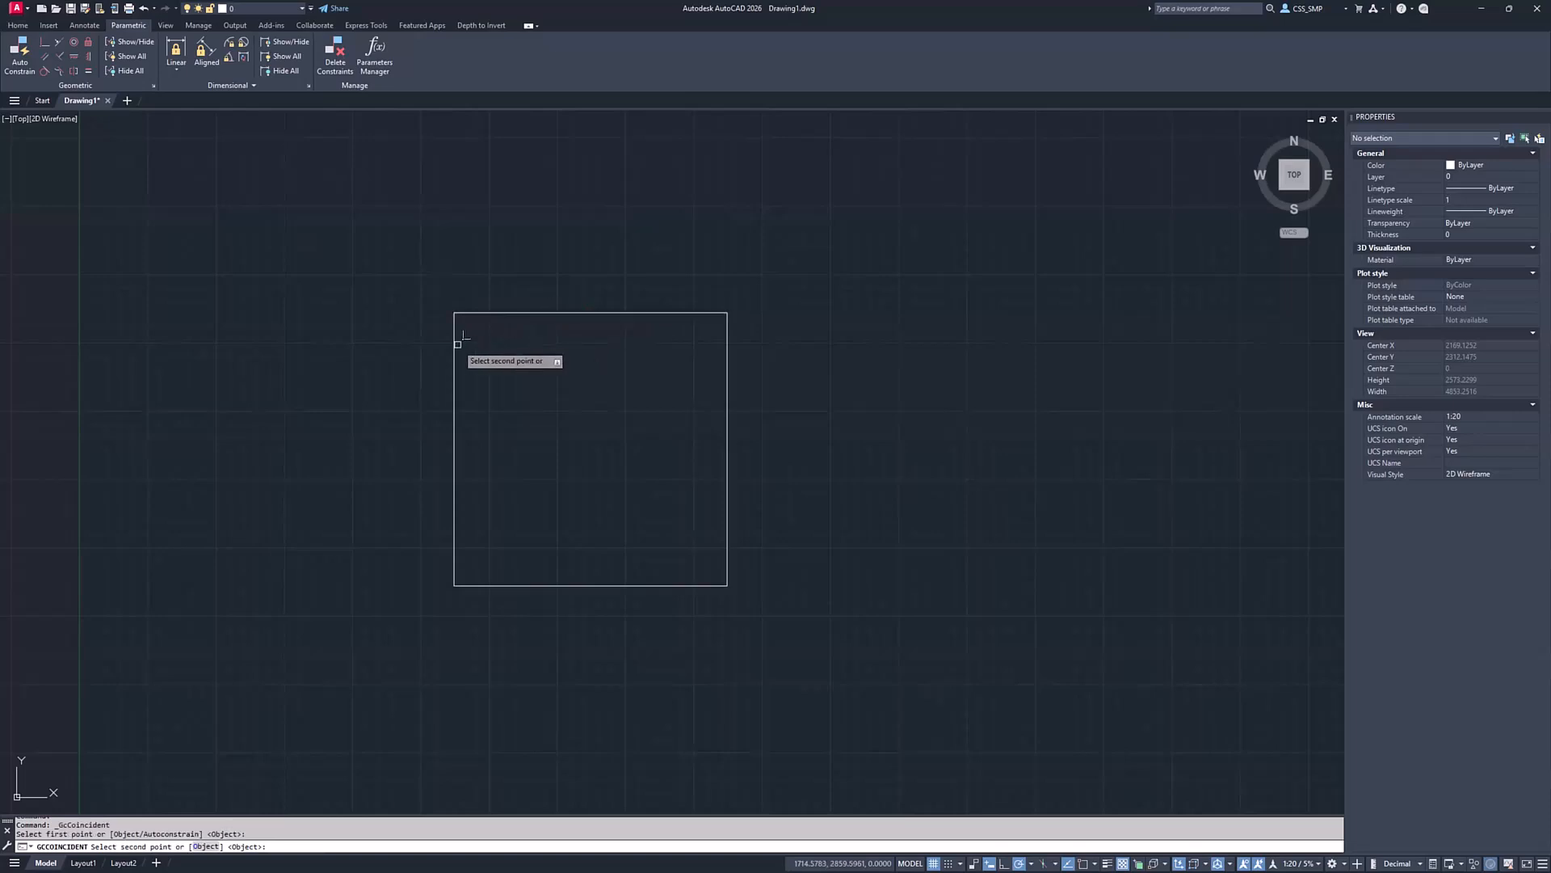
left_click(457, 345)
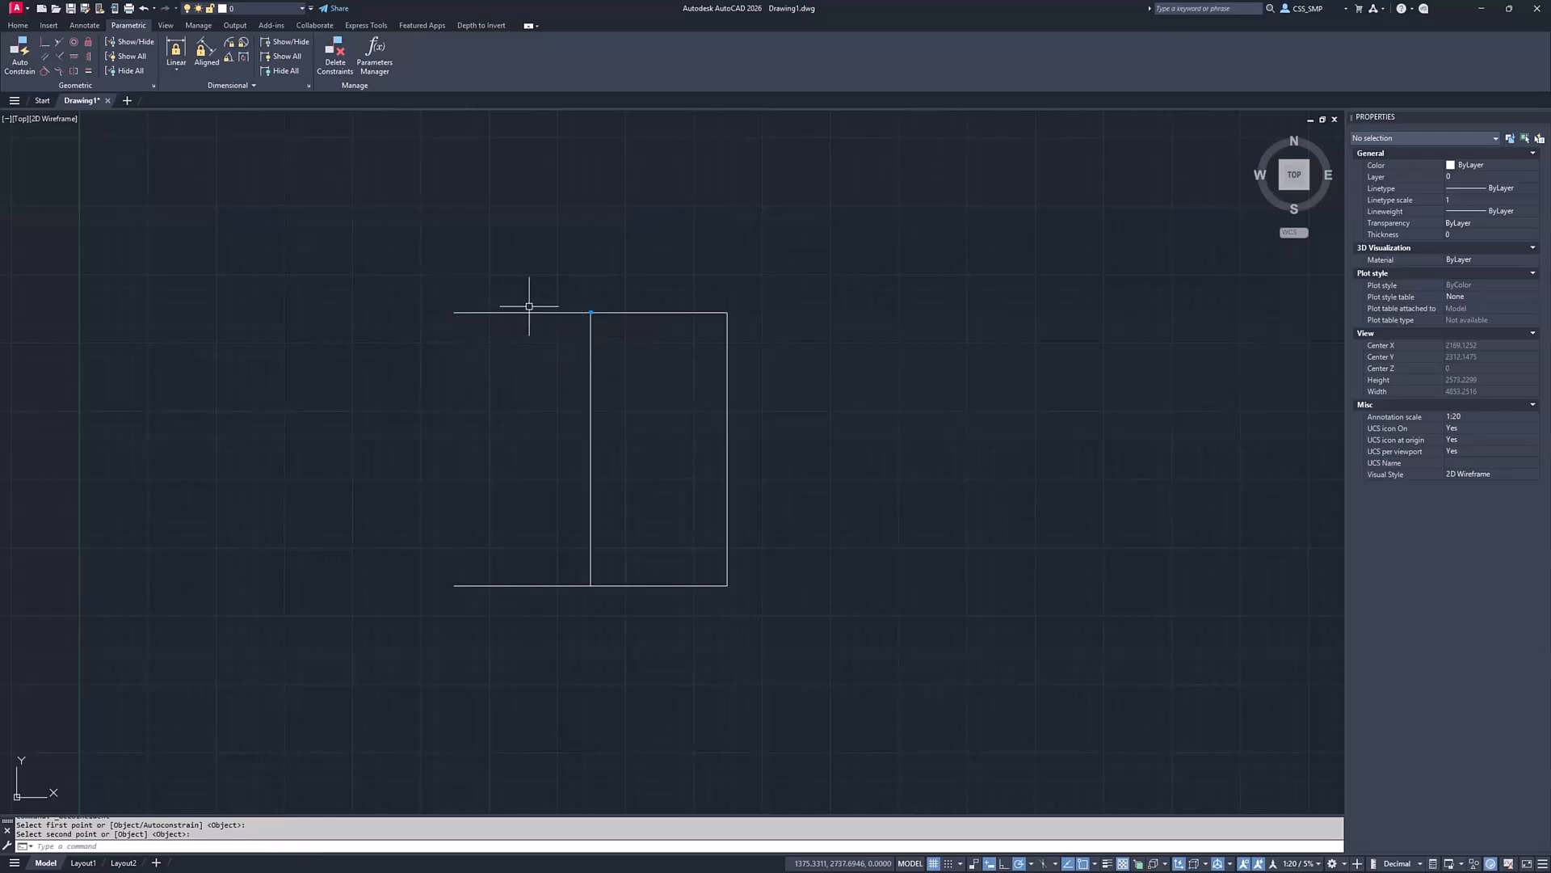
Test stretching the top line's left endpoint, cancel the stretch and undo the midpoint Coincident constraint
left_click(525, 311)
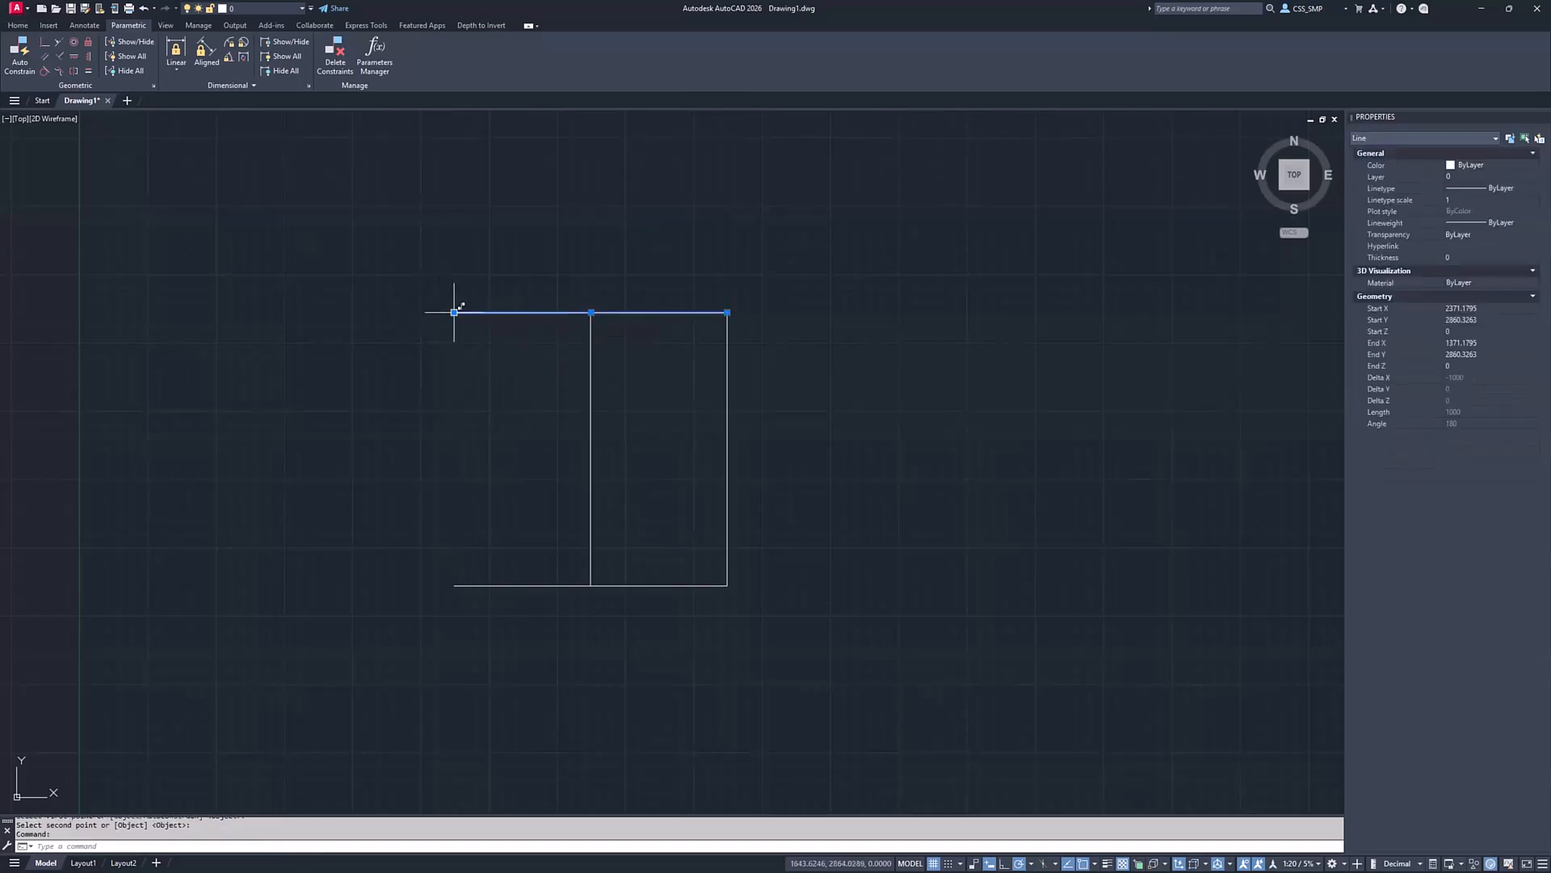
left_click(455, 312)
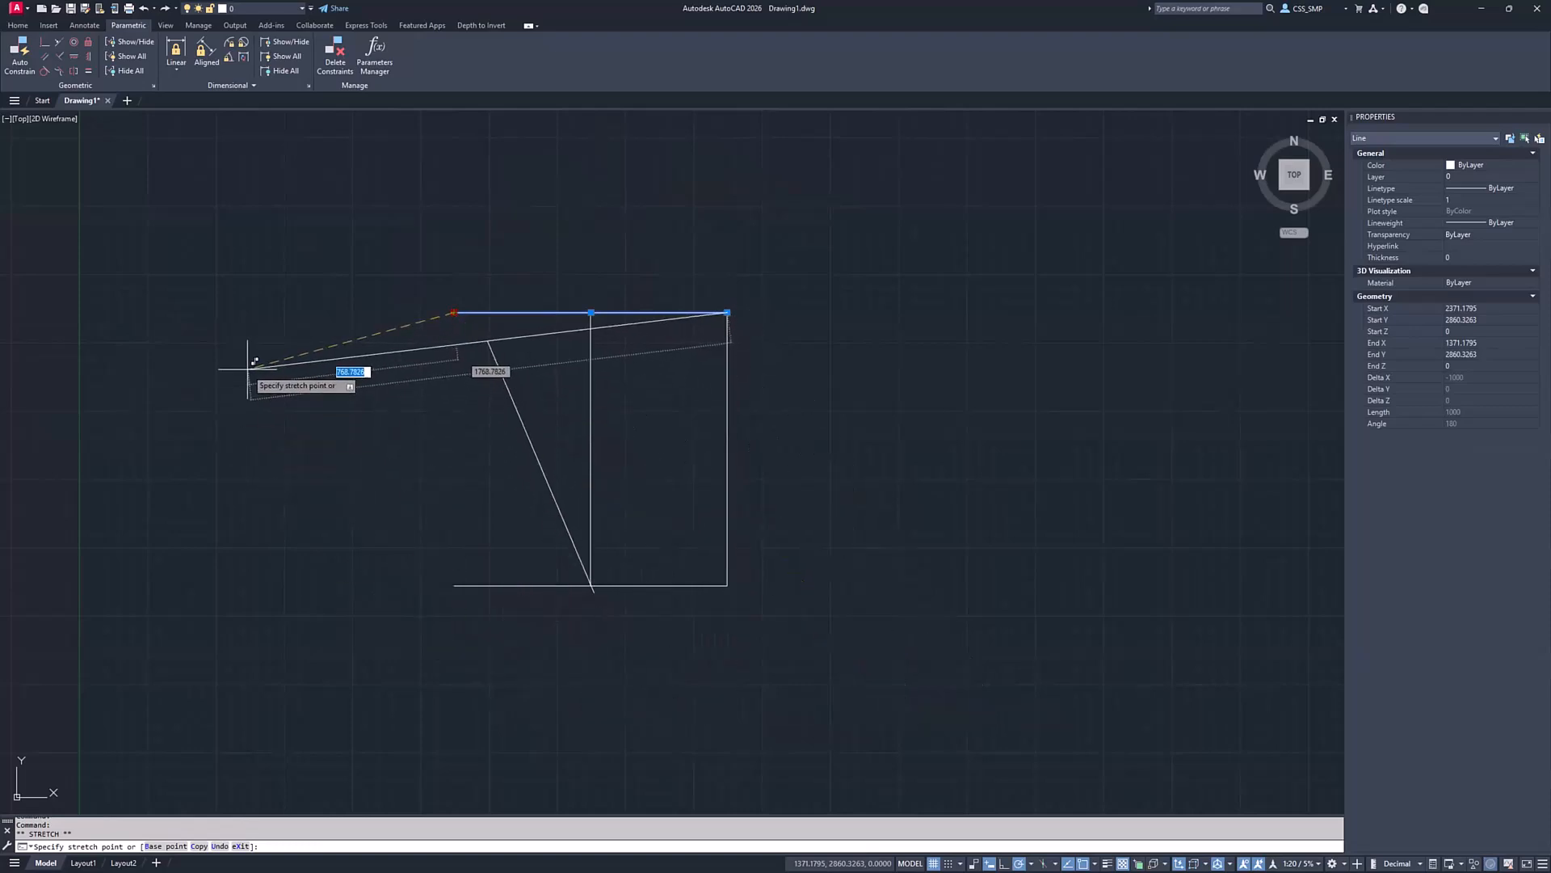
key("Escape")
key("ctrl+z")
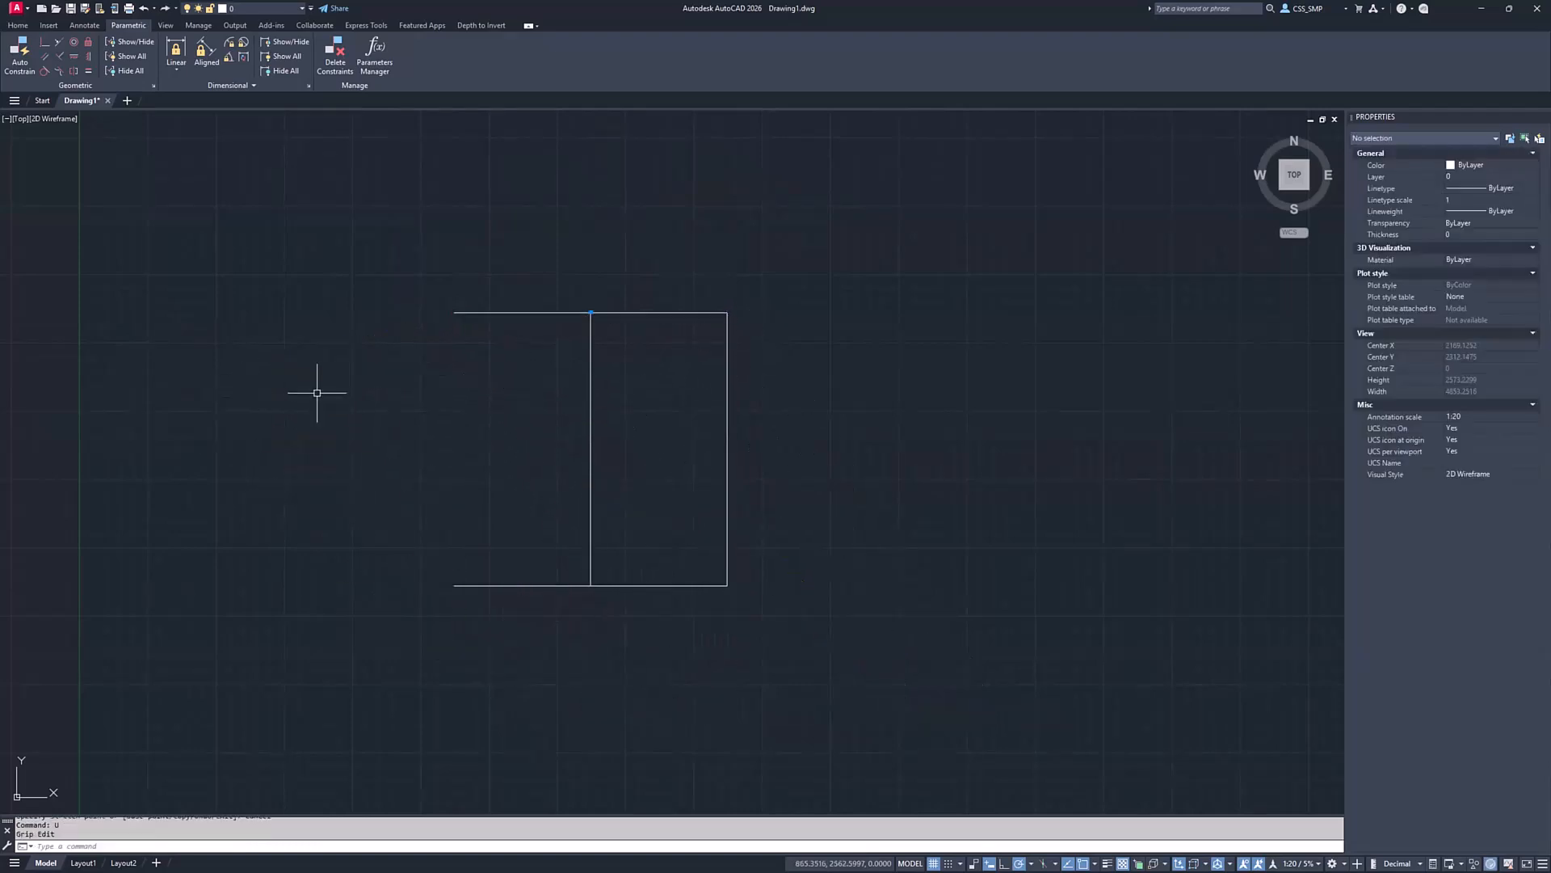
type("u")
key("Return")
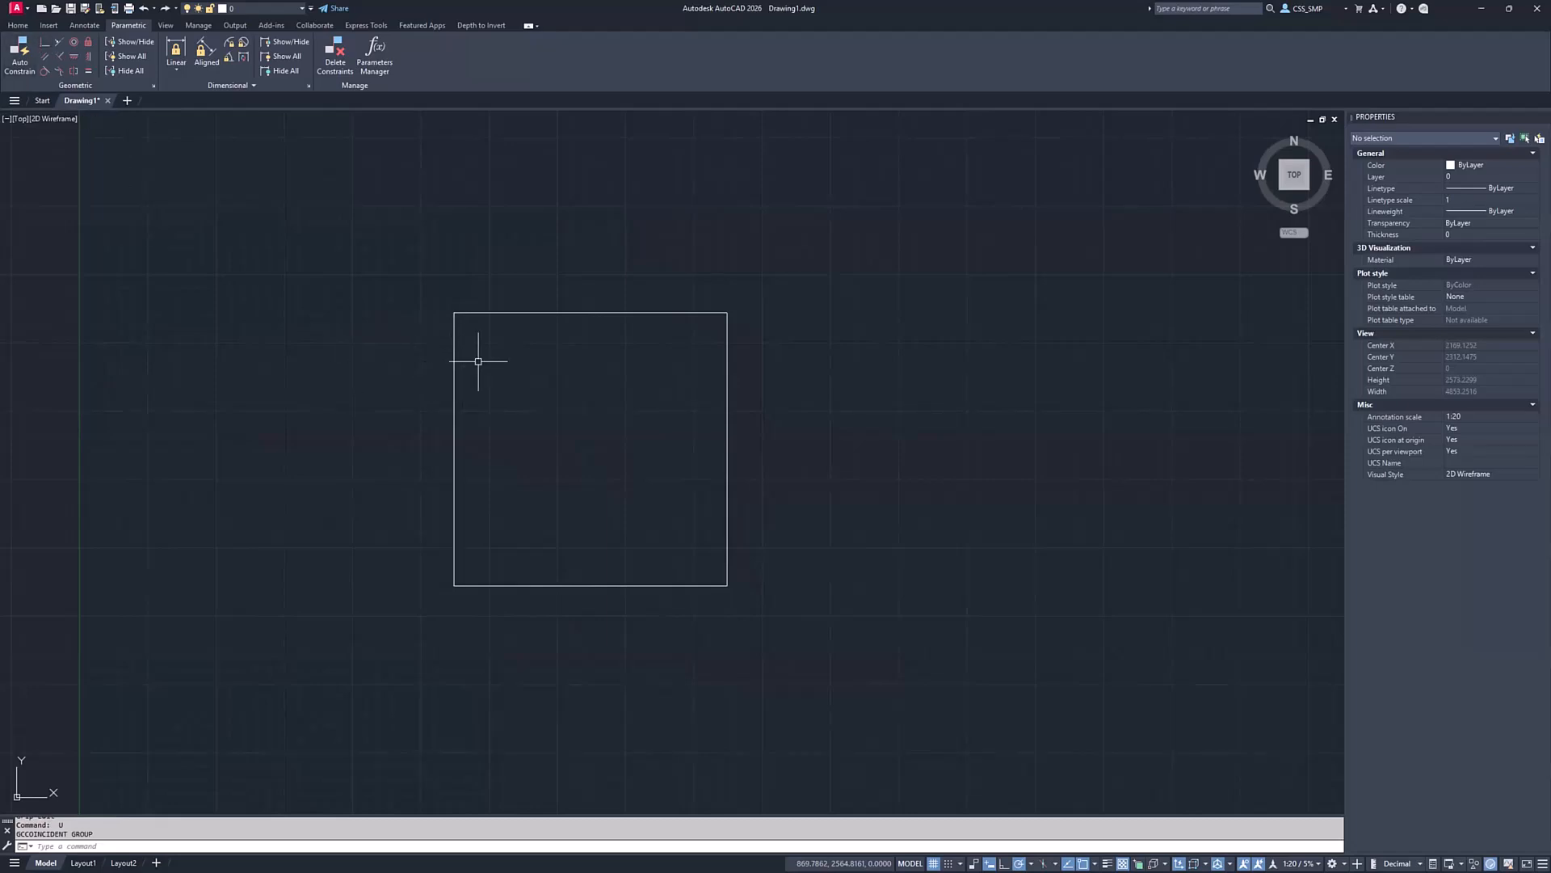
Apply the Coincident constraint between the top line's midpoint and the left line's upper endpoint again, and undo it
left_click(46, 42)
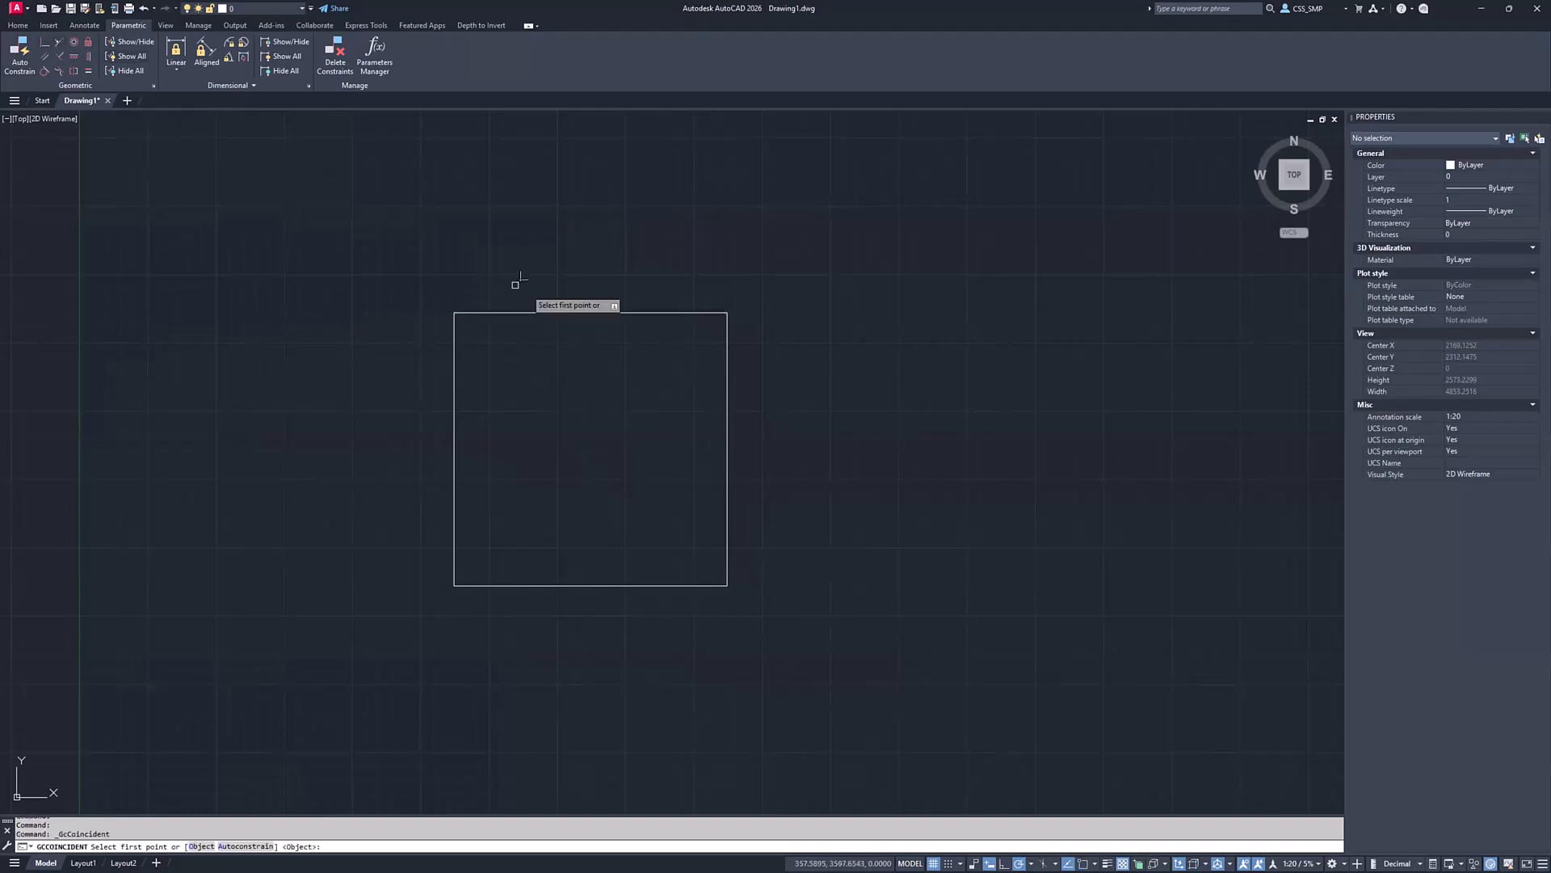
left_click(456, 314)
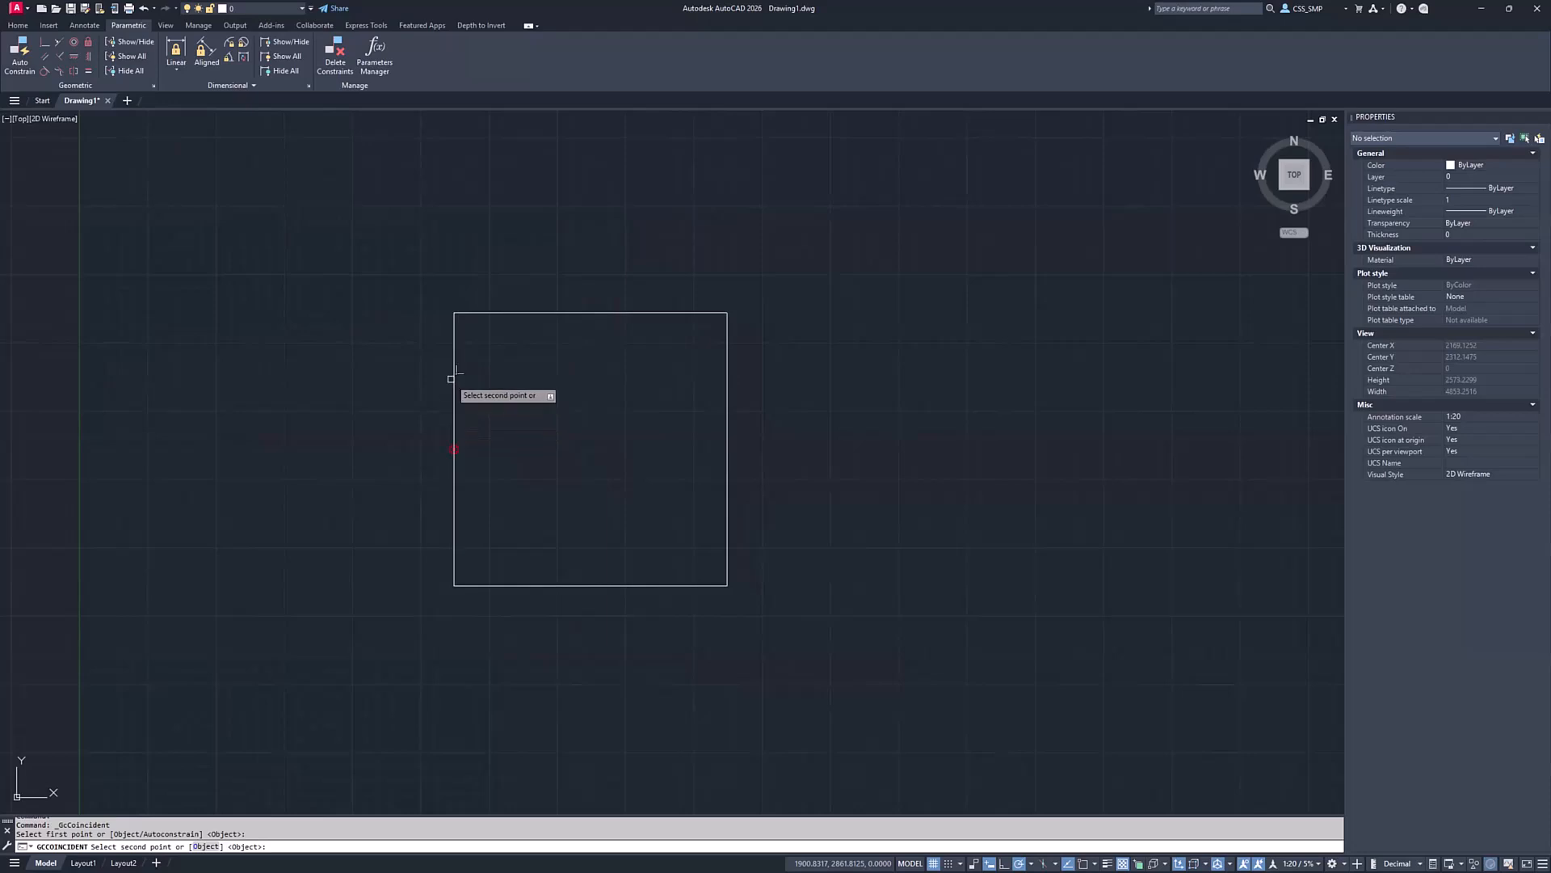
left_click(453, 378)
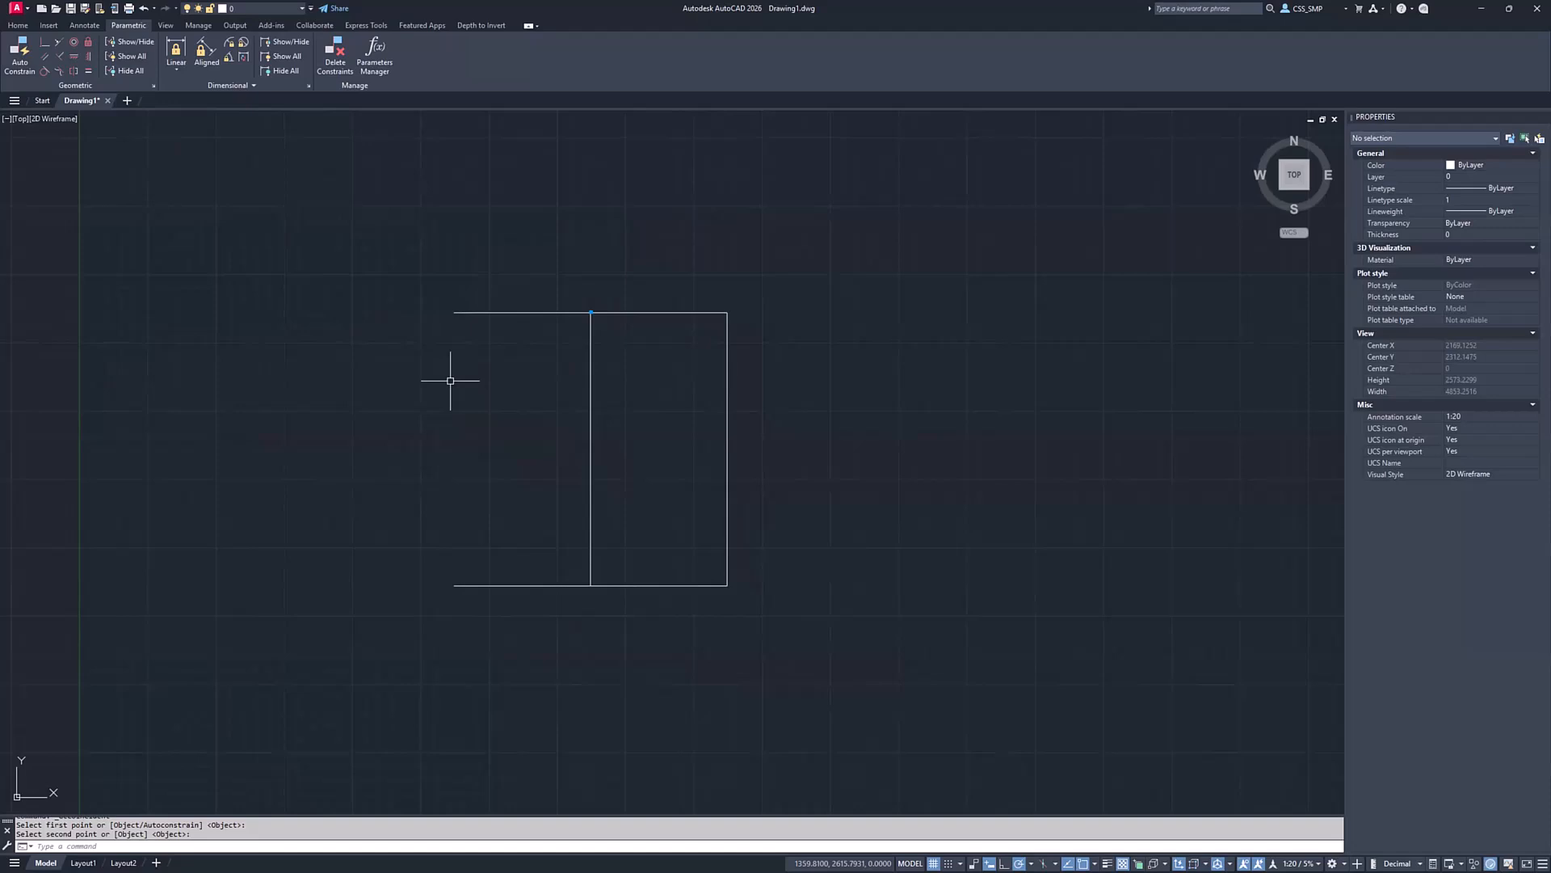
key("Return")
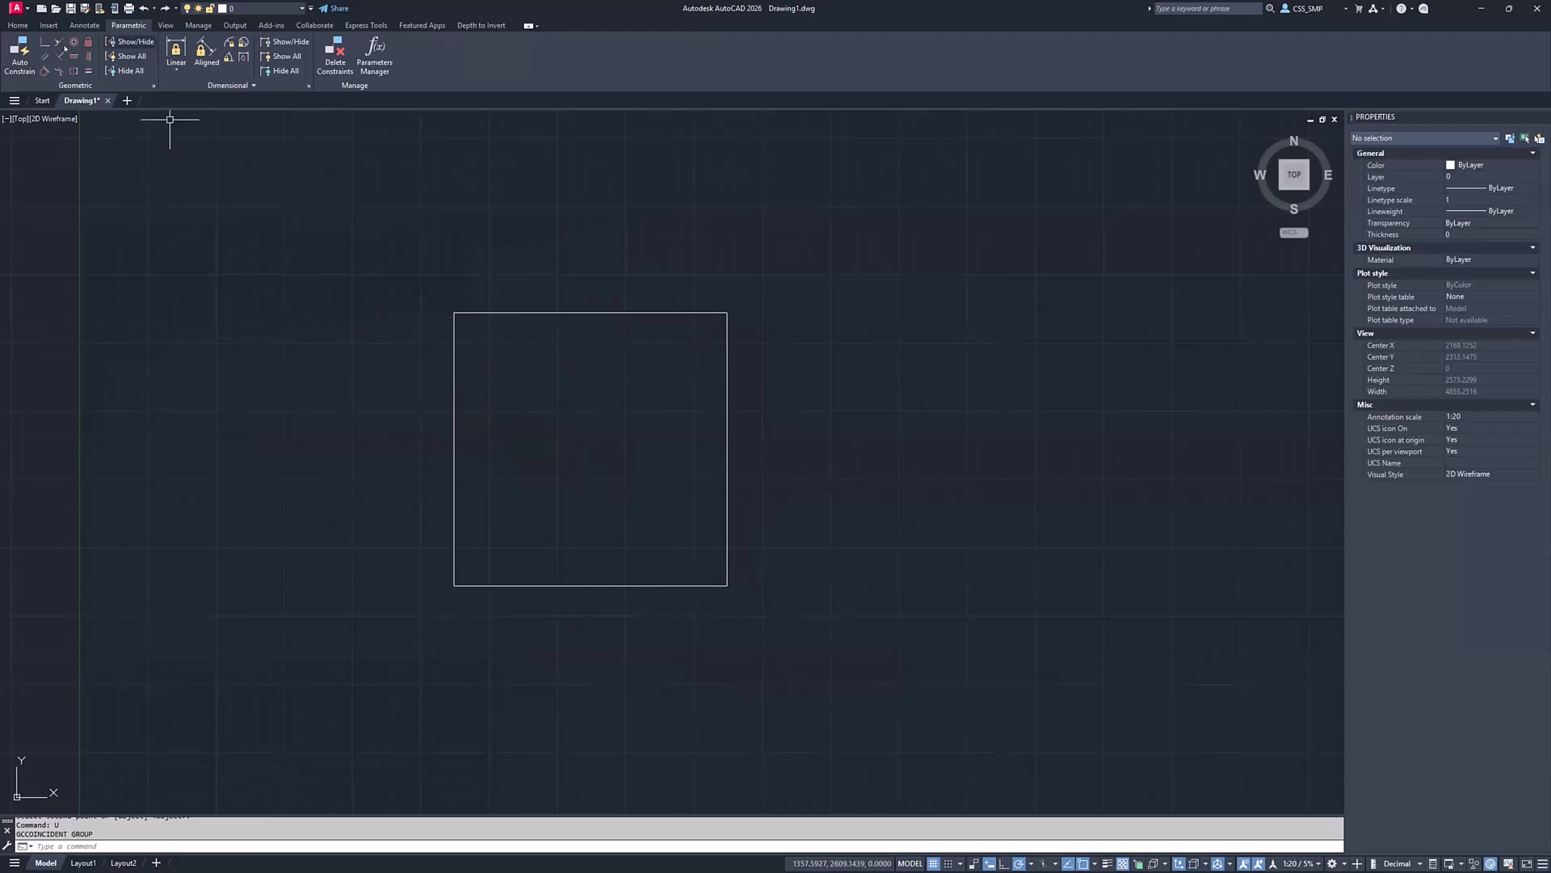
Apply a Coincident constraint joining the top and left lines' endpoints at the square's upper-left corner
left_click(44, 42)
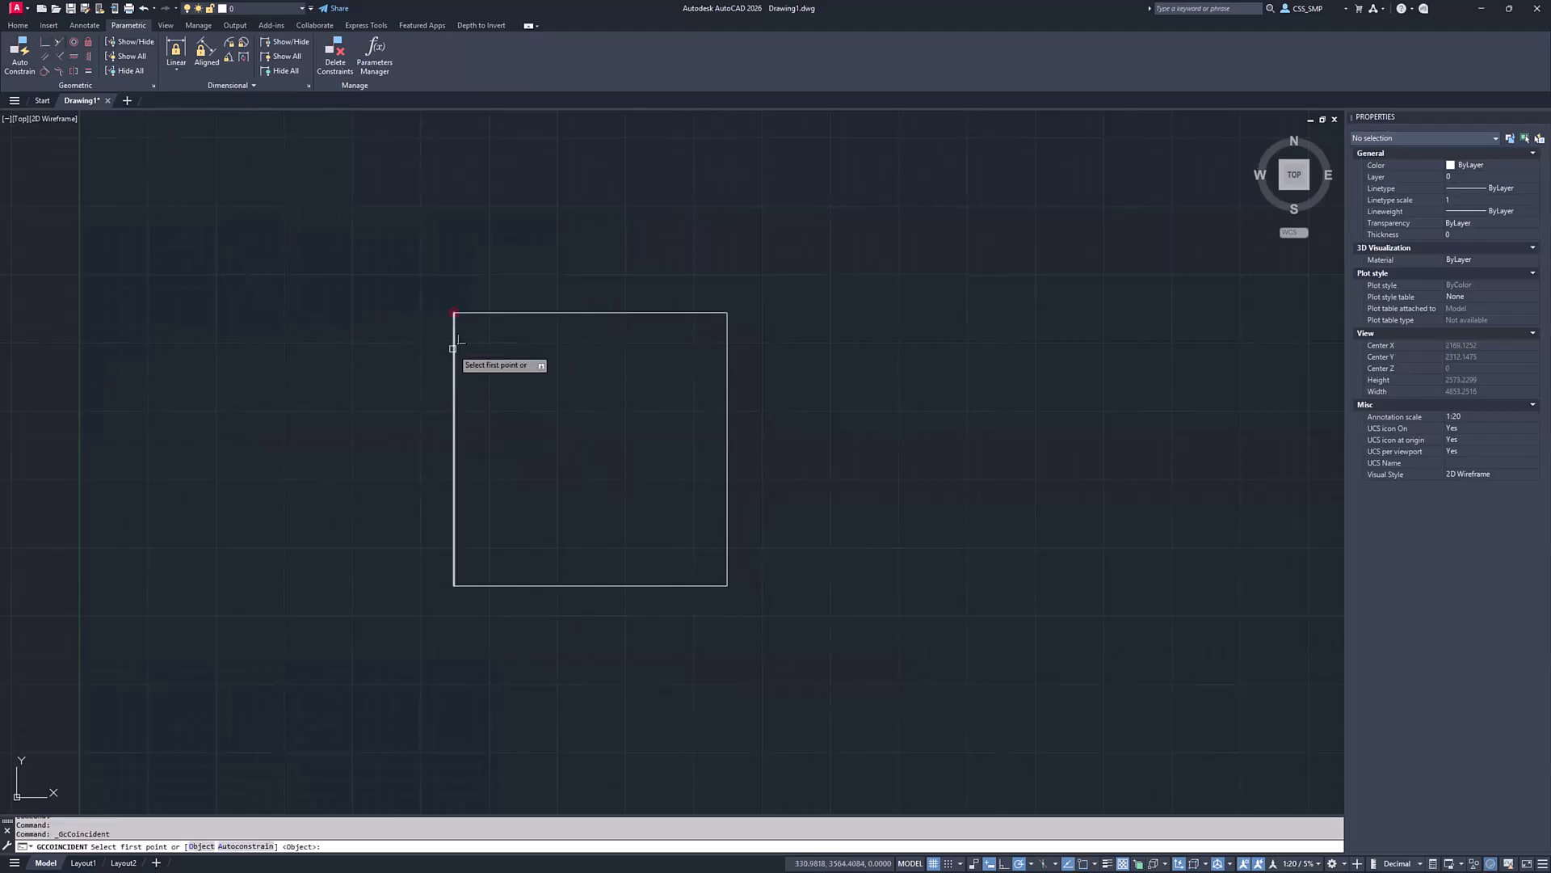
left_click(480, 312)
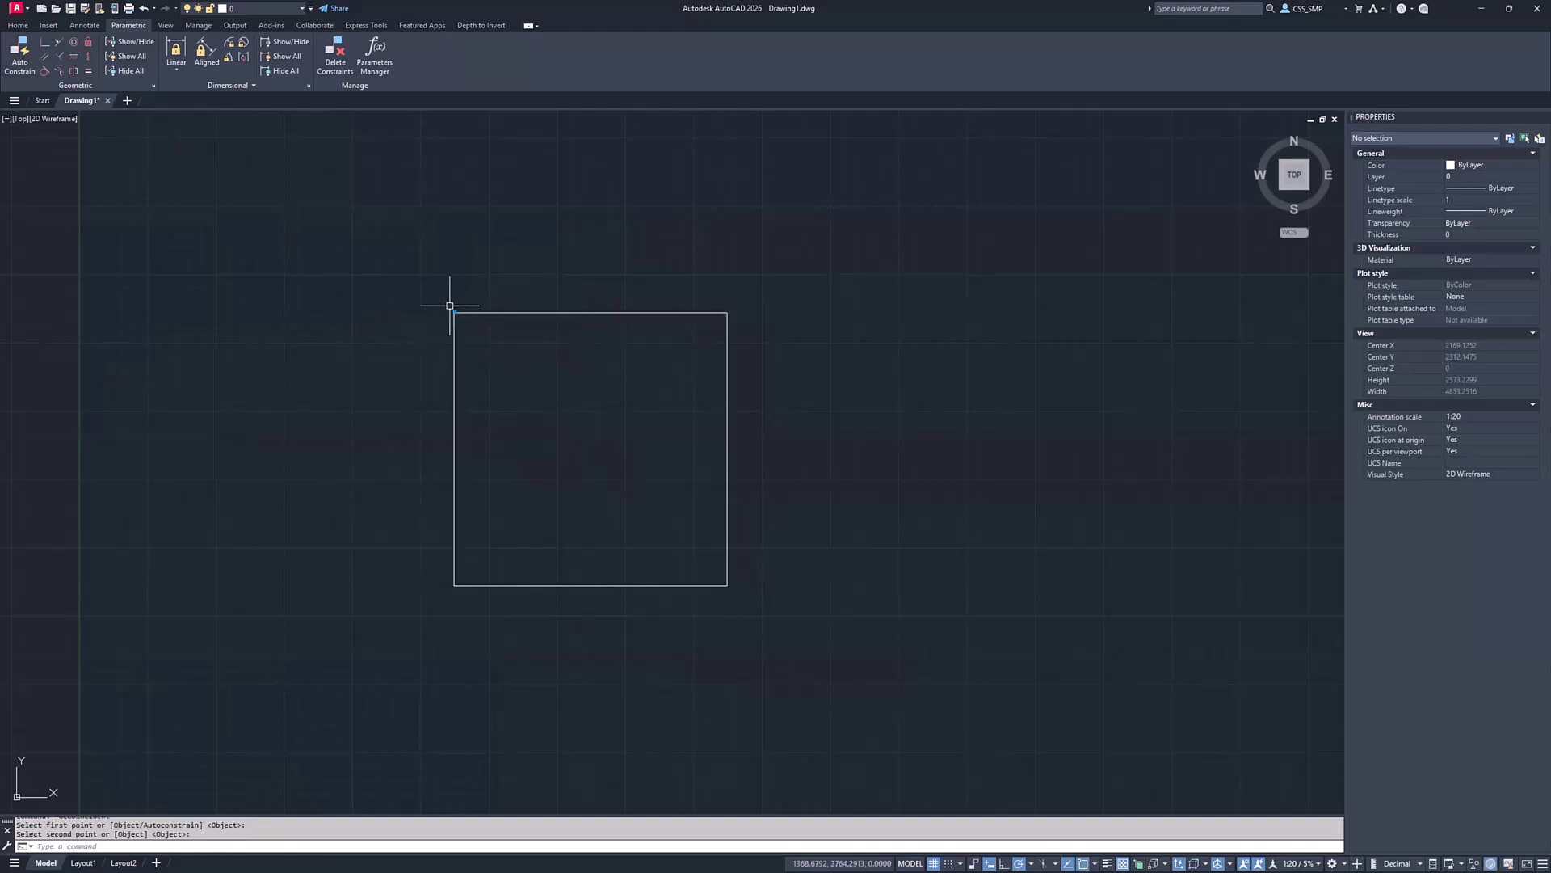
left_click(453, 313)
scroll(453, 315, "up", 5)
scroll(457, 312, "down", 1)
scroll(457, 313, "down", 5)
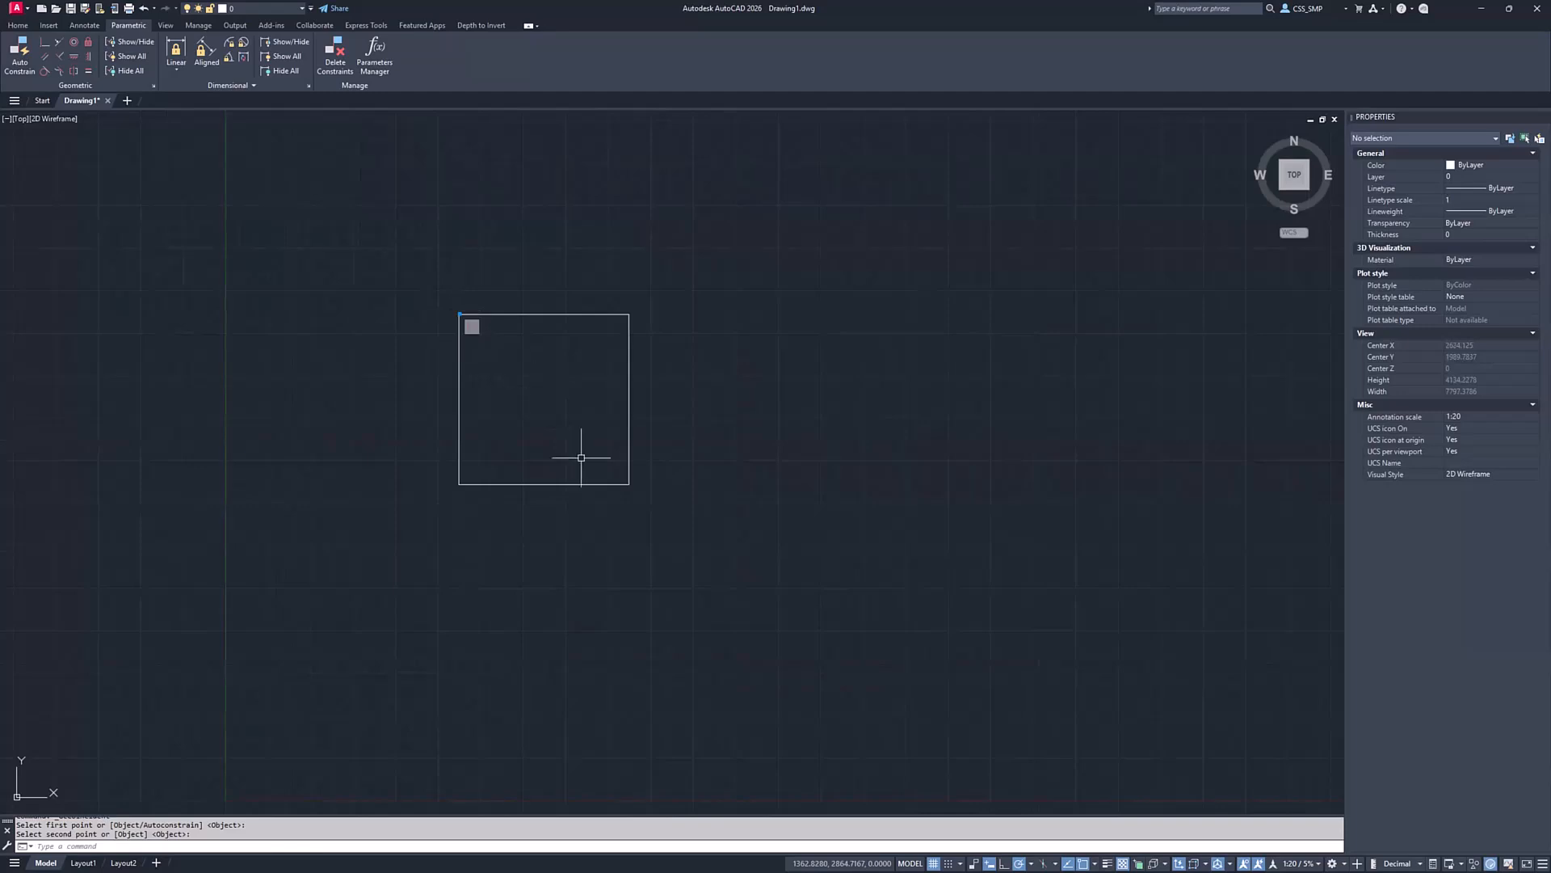
Apply Coincident constraints joining the line endpoints at the square's lower-right, upper-right and lower-left corners
key("Return")
left_click(624, 482)
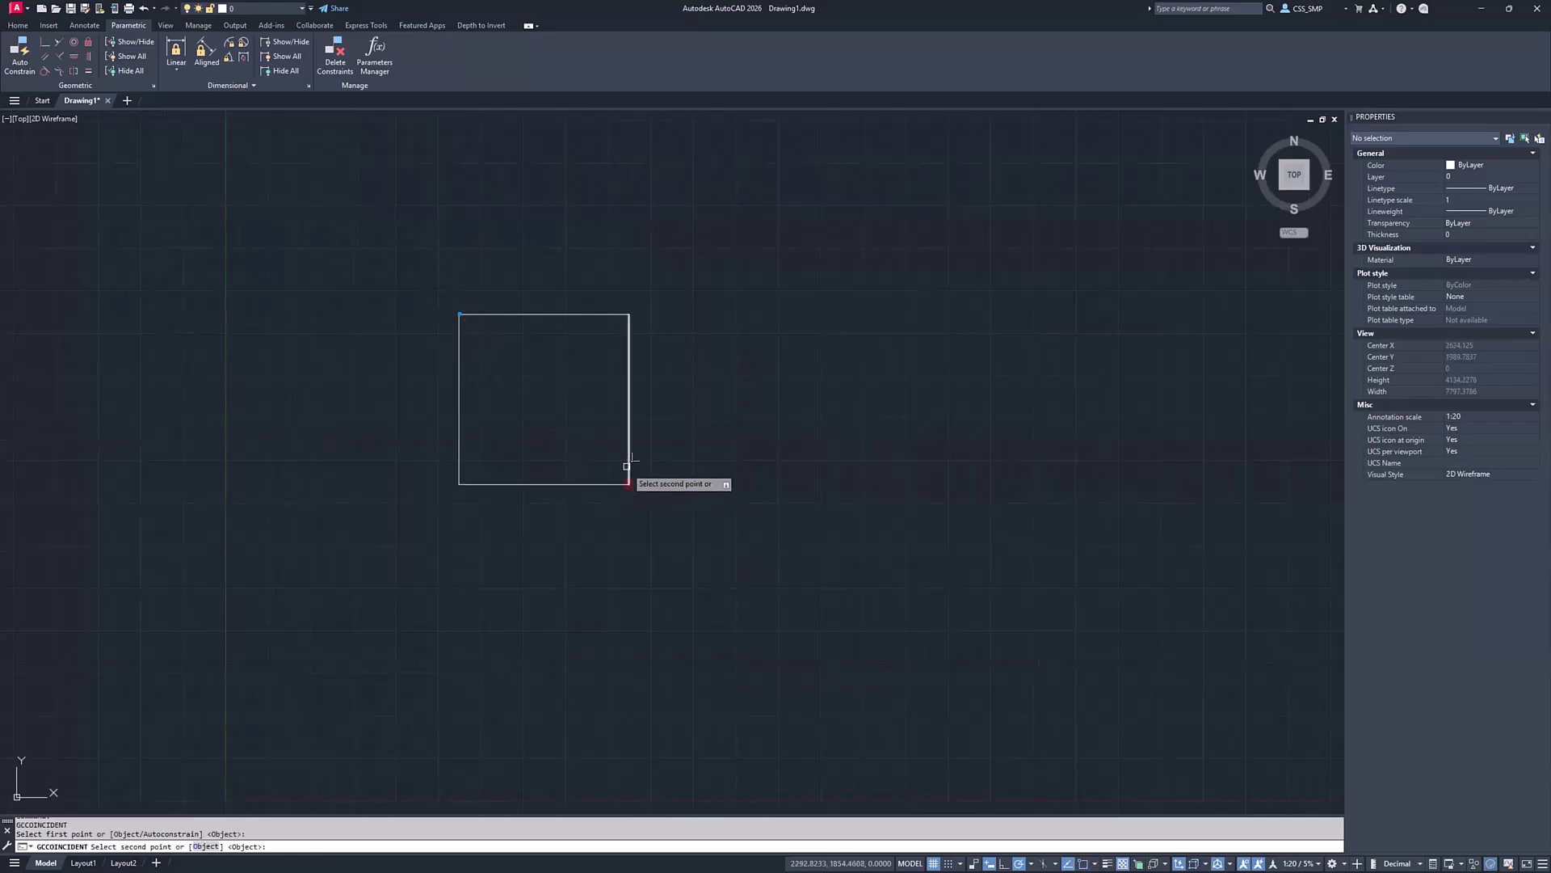
left_click(627, 479)
key("Return")
left_click(627, 315)
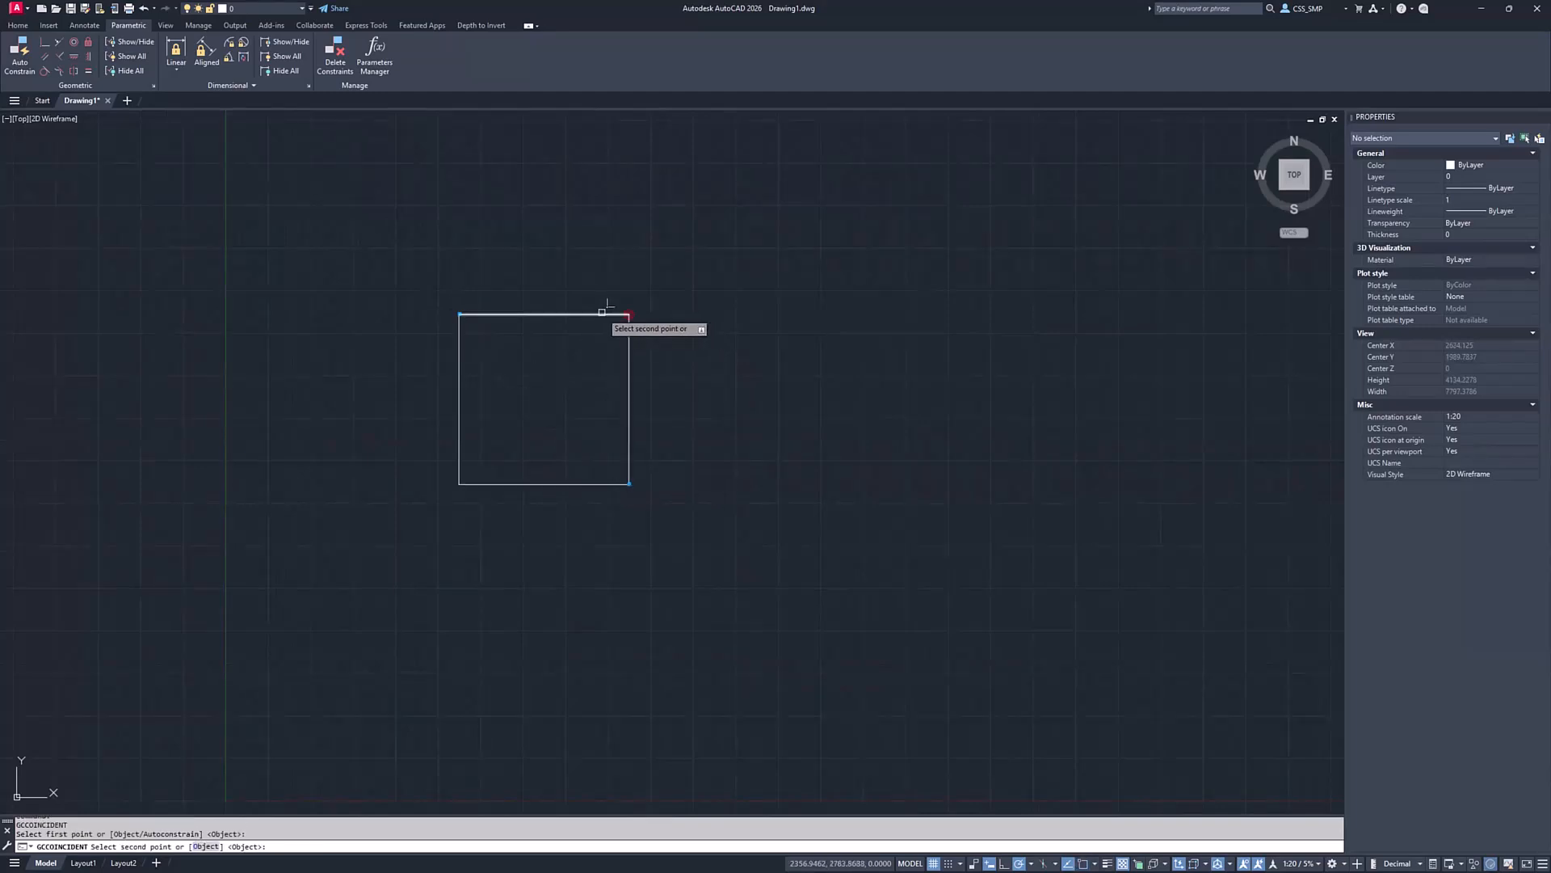
left_click(628, 314)
key("Return")
left_click(459, 445)
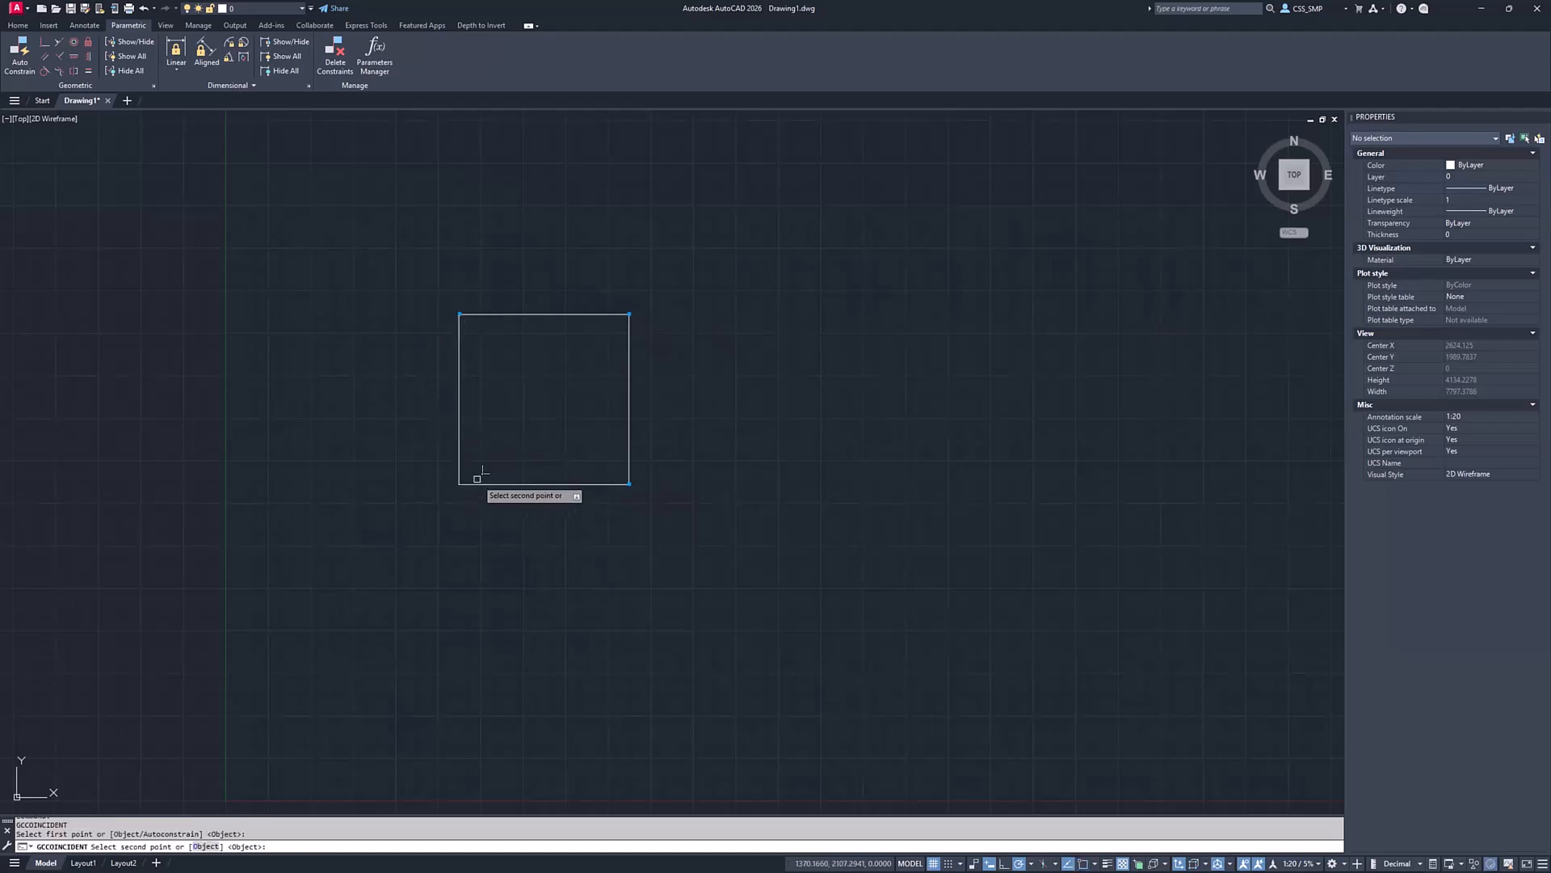
left_click(480, 483)
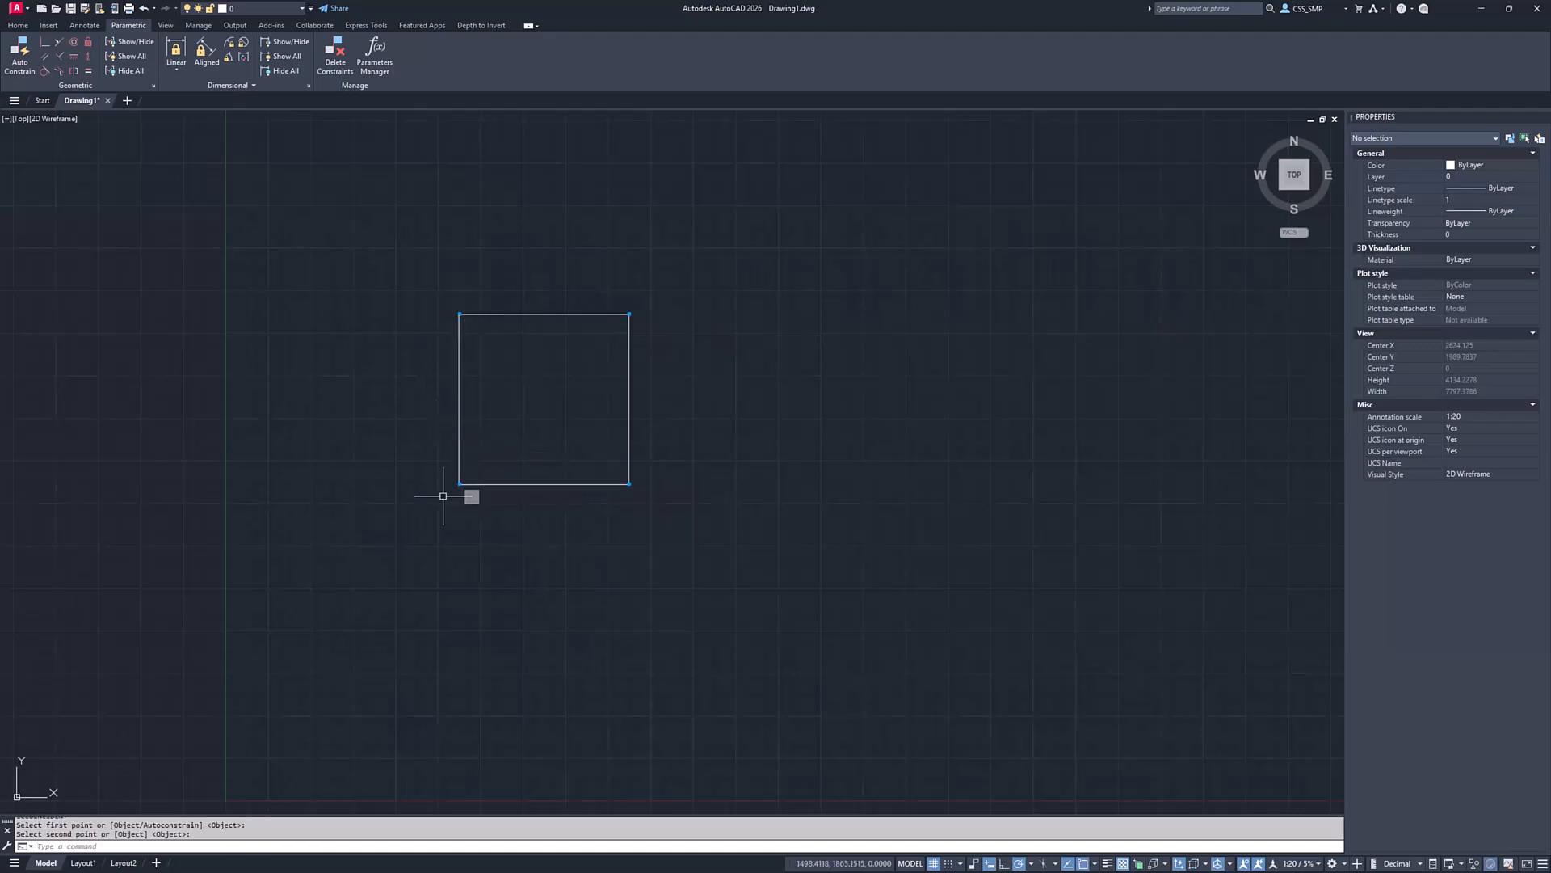
Test stretching the square's left line by its midpoint, then cancel the stretch and clear the selection
left_click(454, 395)
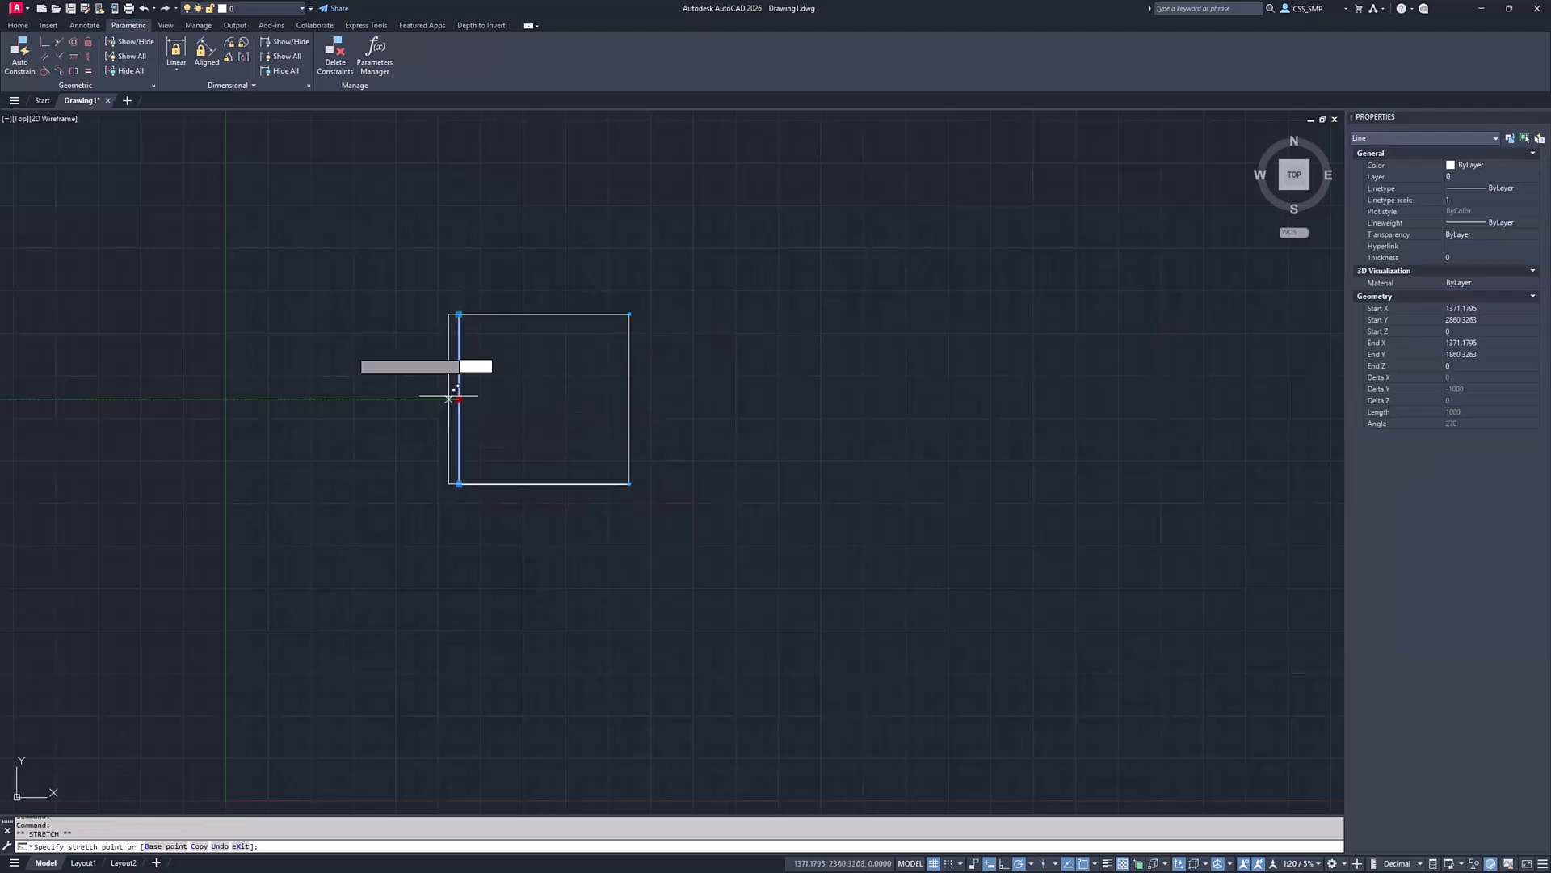
left_click(459, 398)
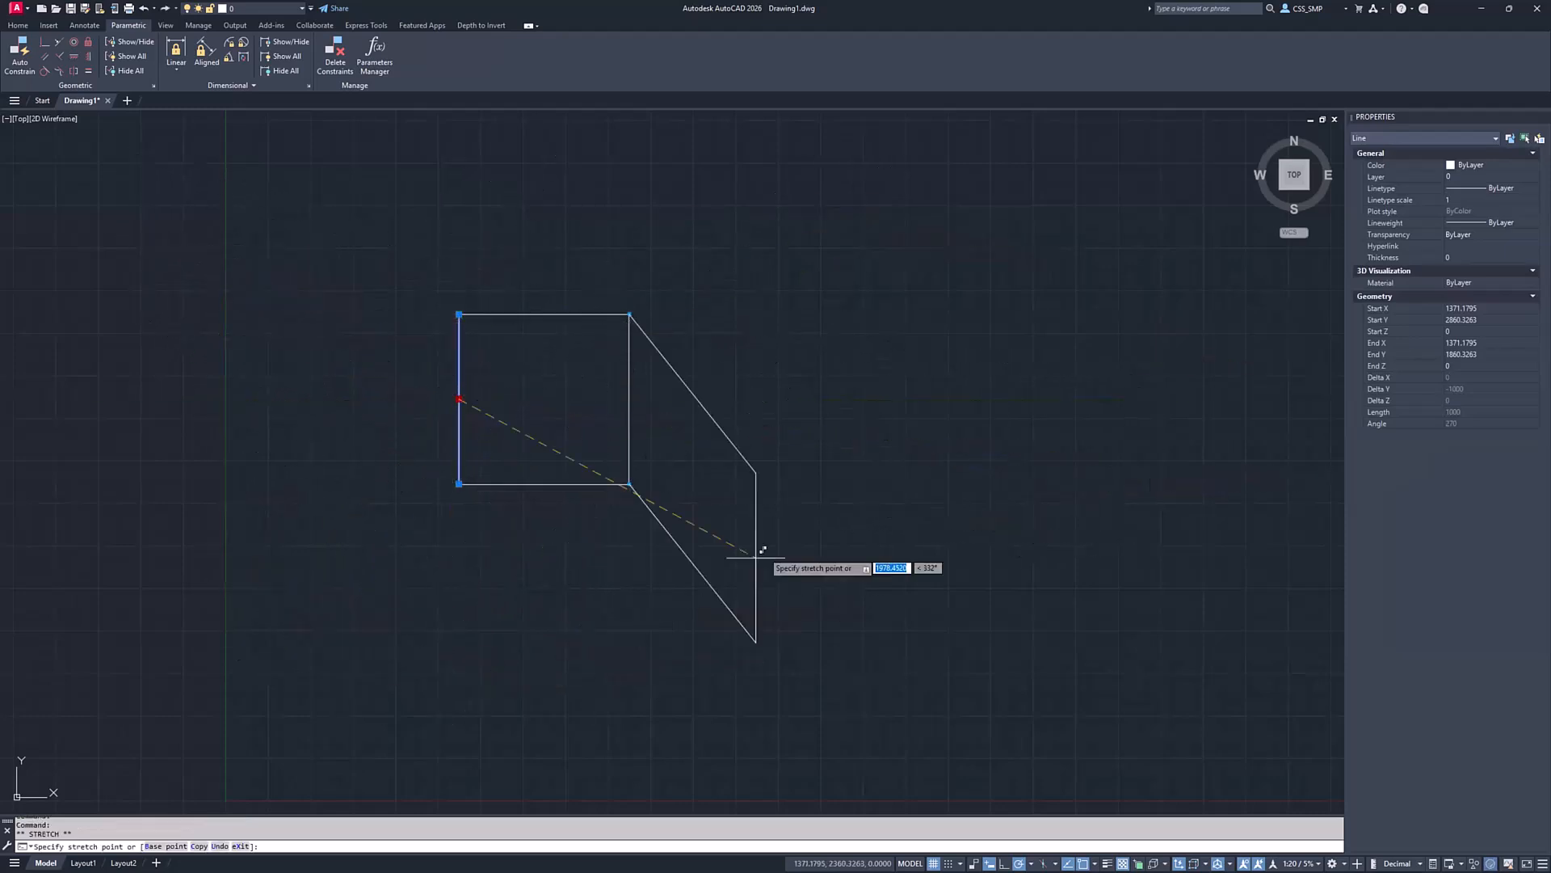
key("Escape")
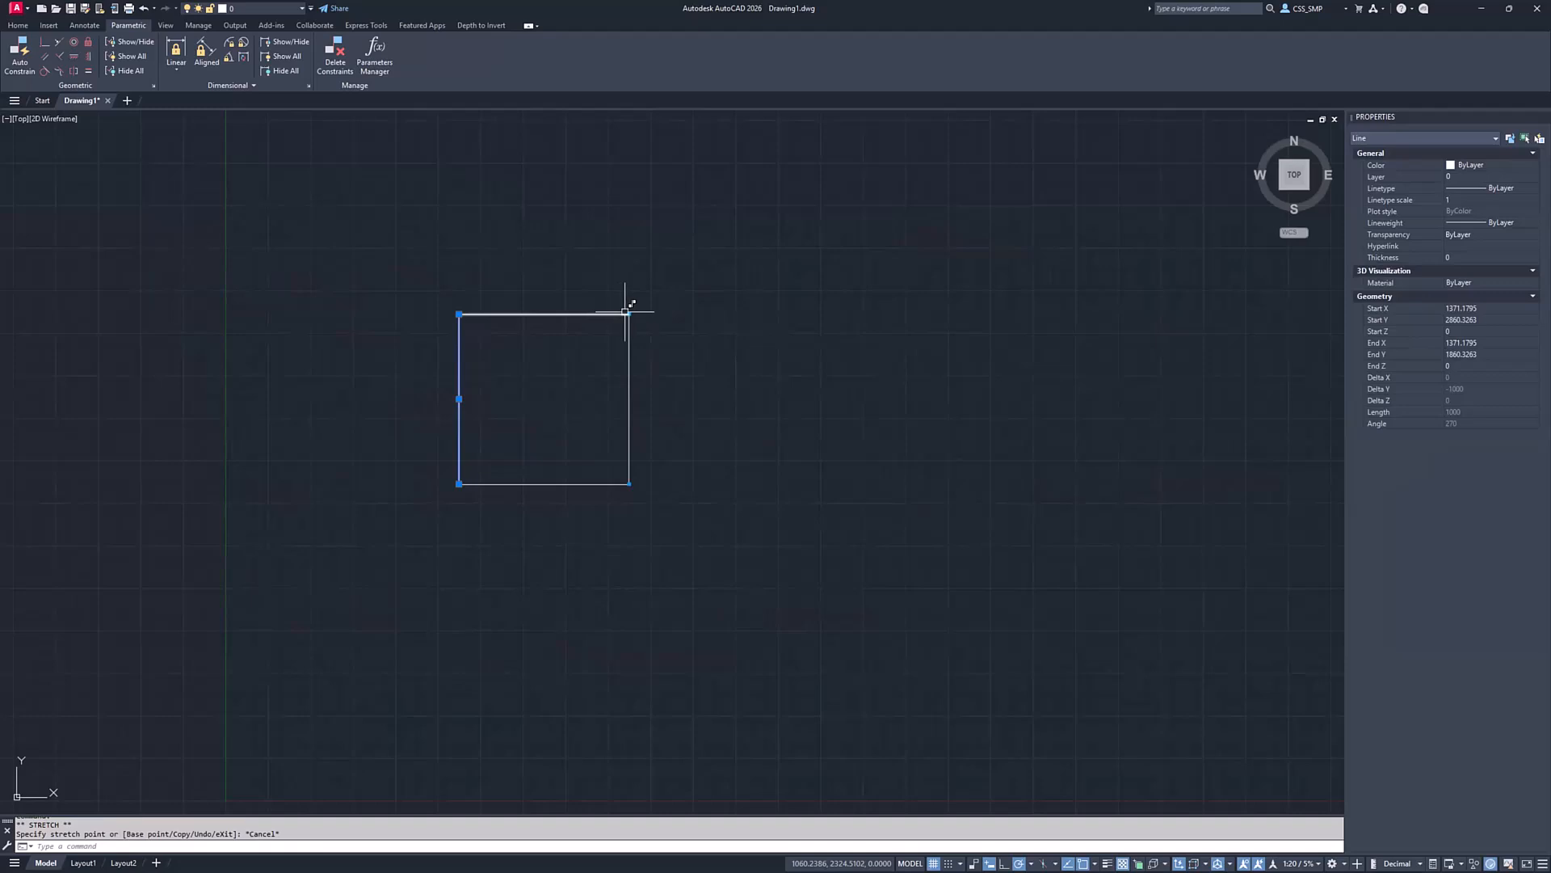
key("Escape")
key("Escape")
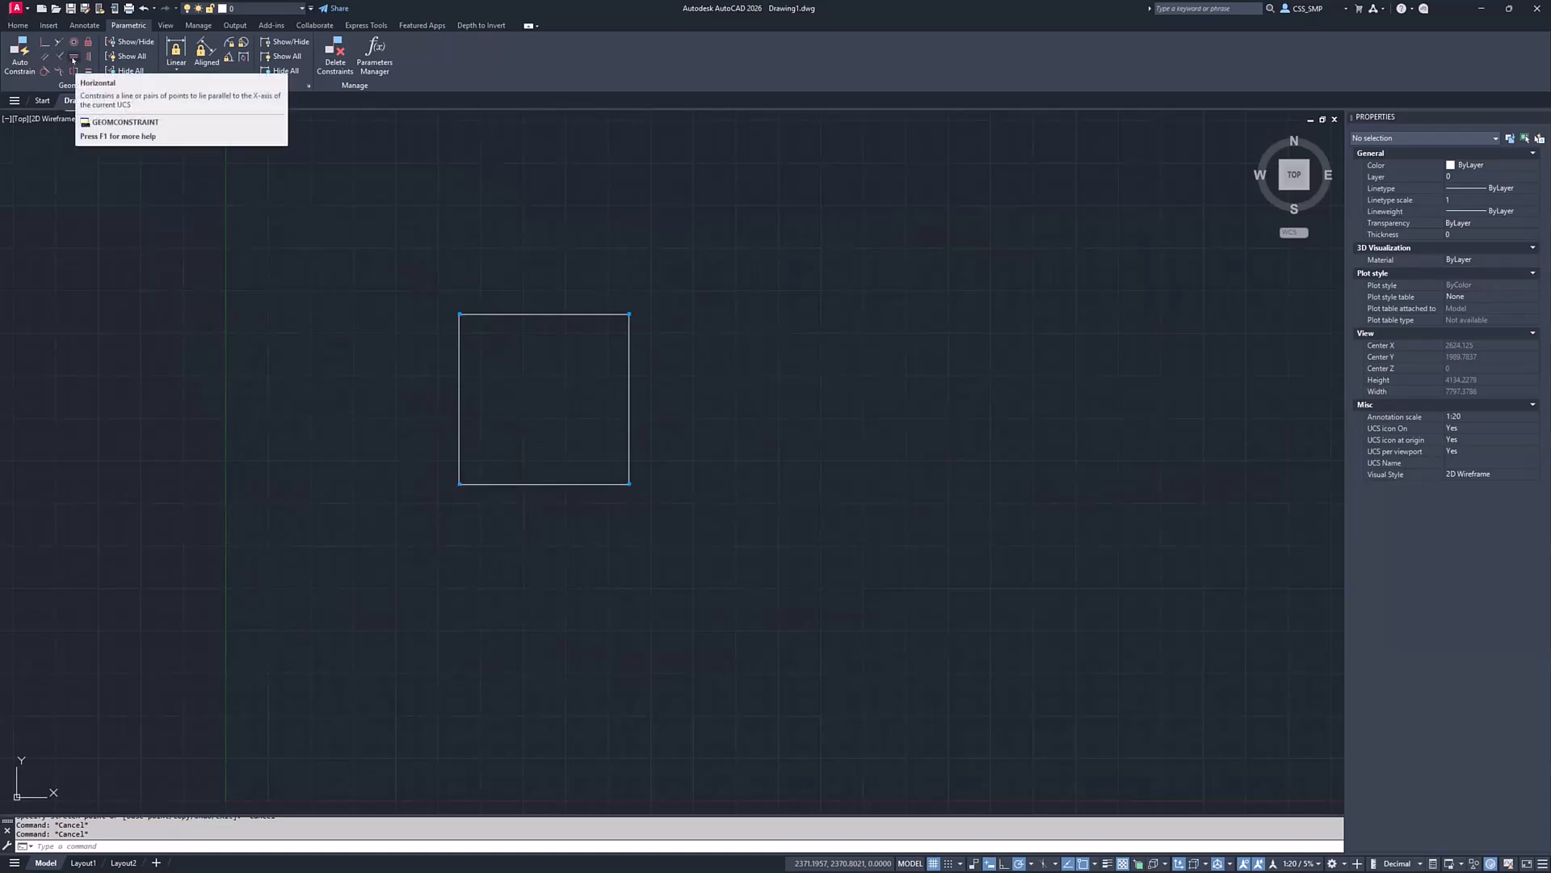
Apply a Horizontal constraint to the square's bottom line and test stretching its right endpoint, cancelling the stretch
left_click(73, 57)
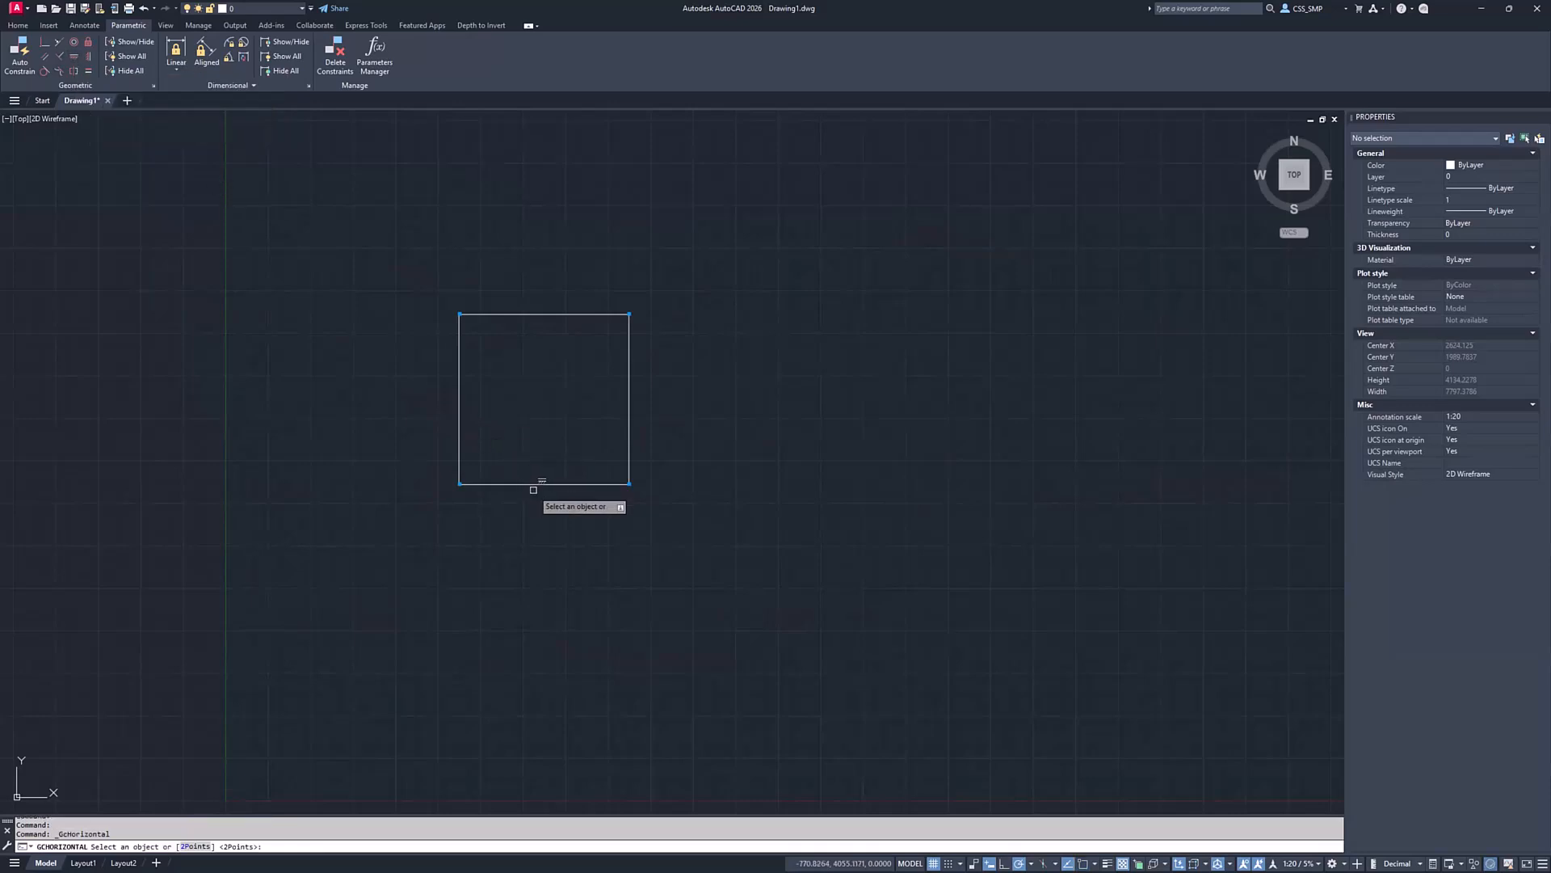
left_click(531, 483)
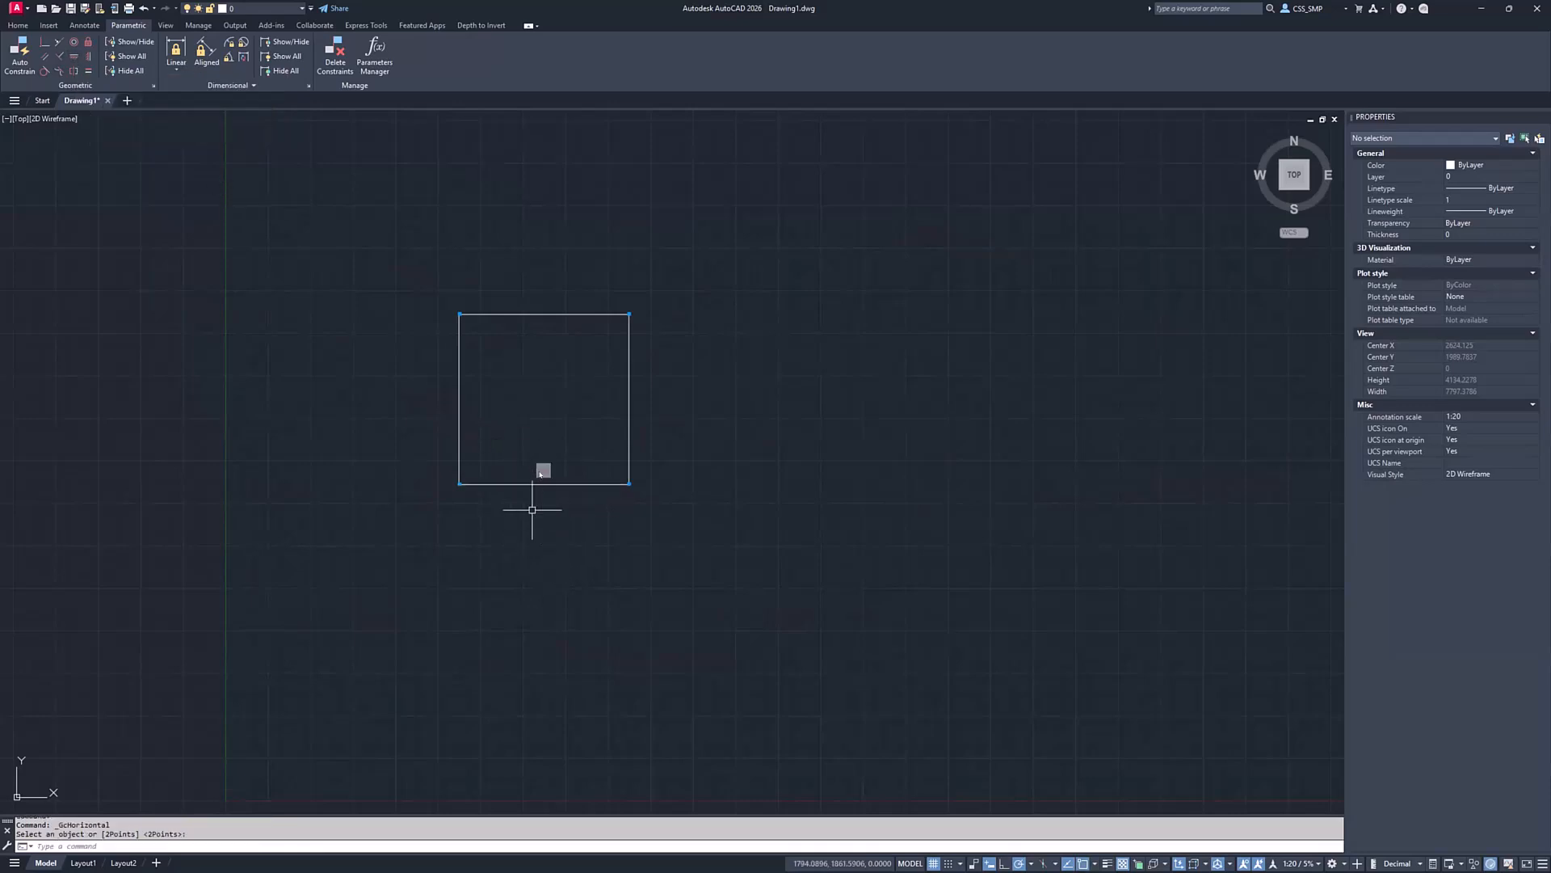
left_click(597, 484)
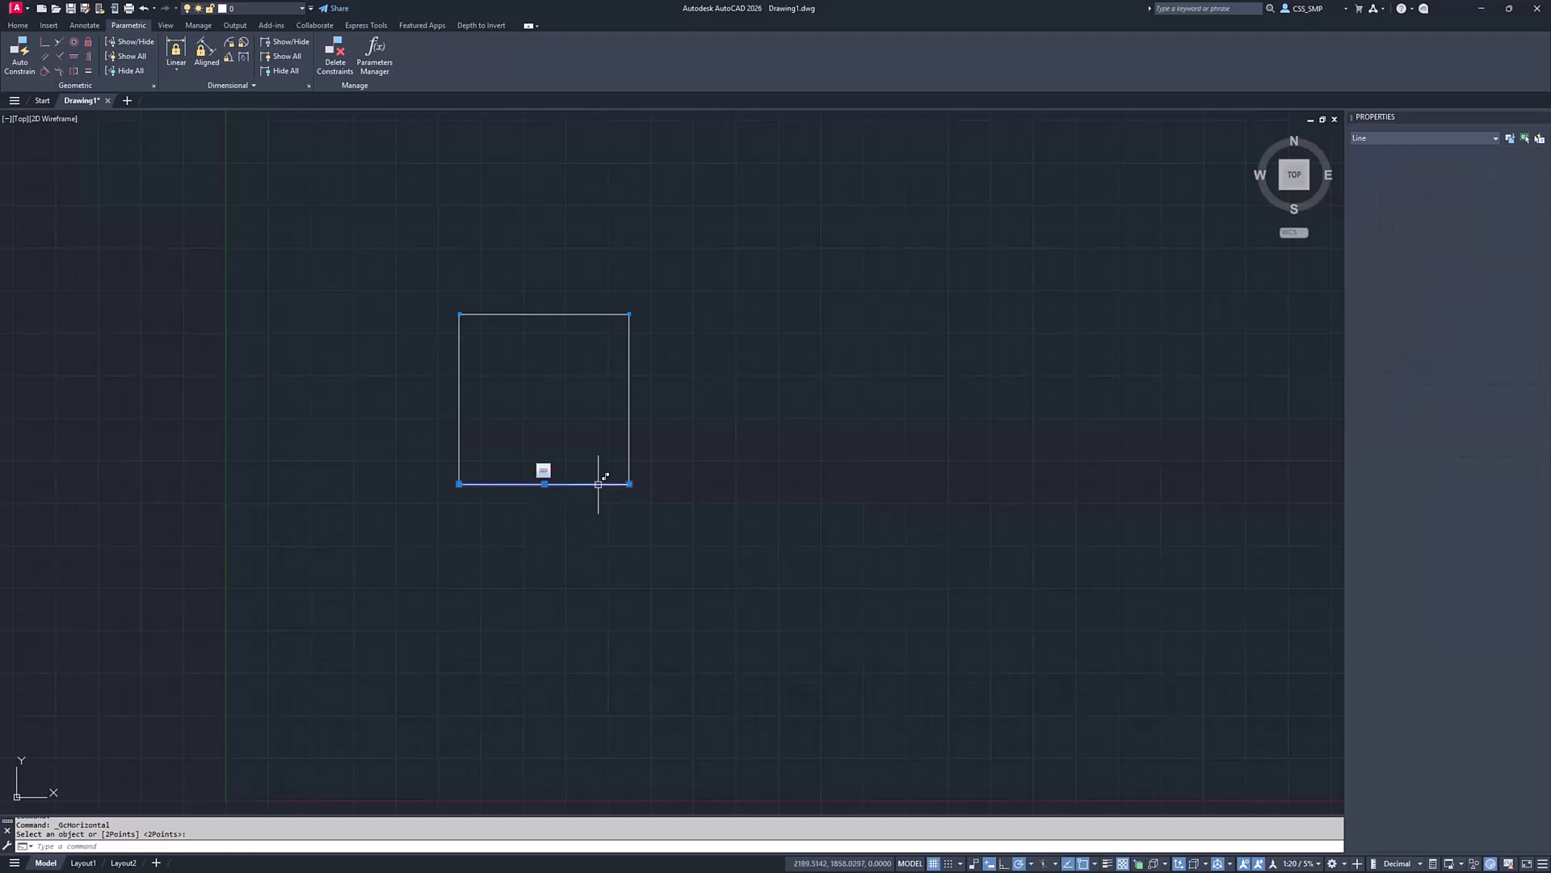
left_click(629, 484)
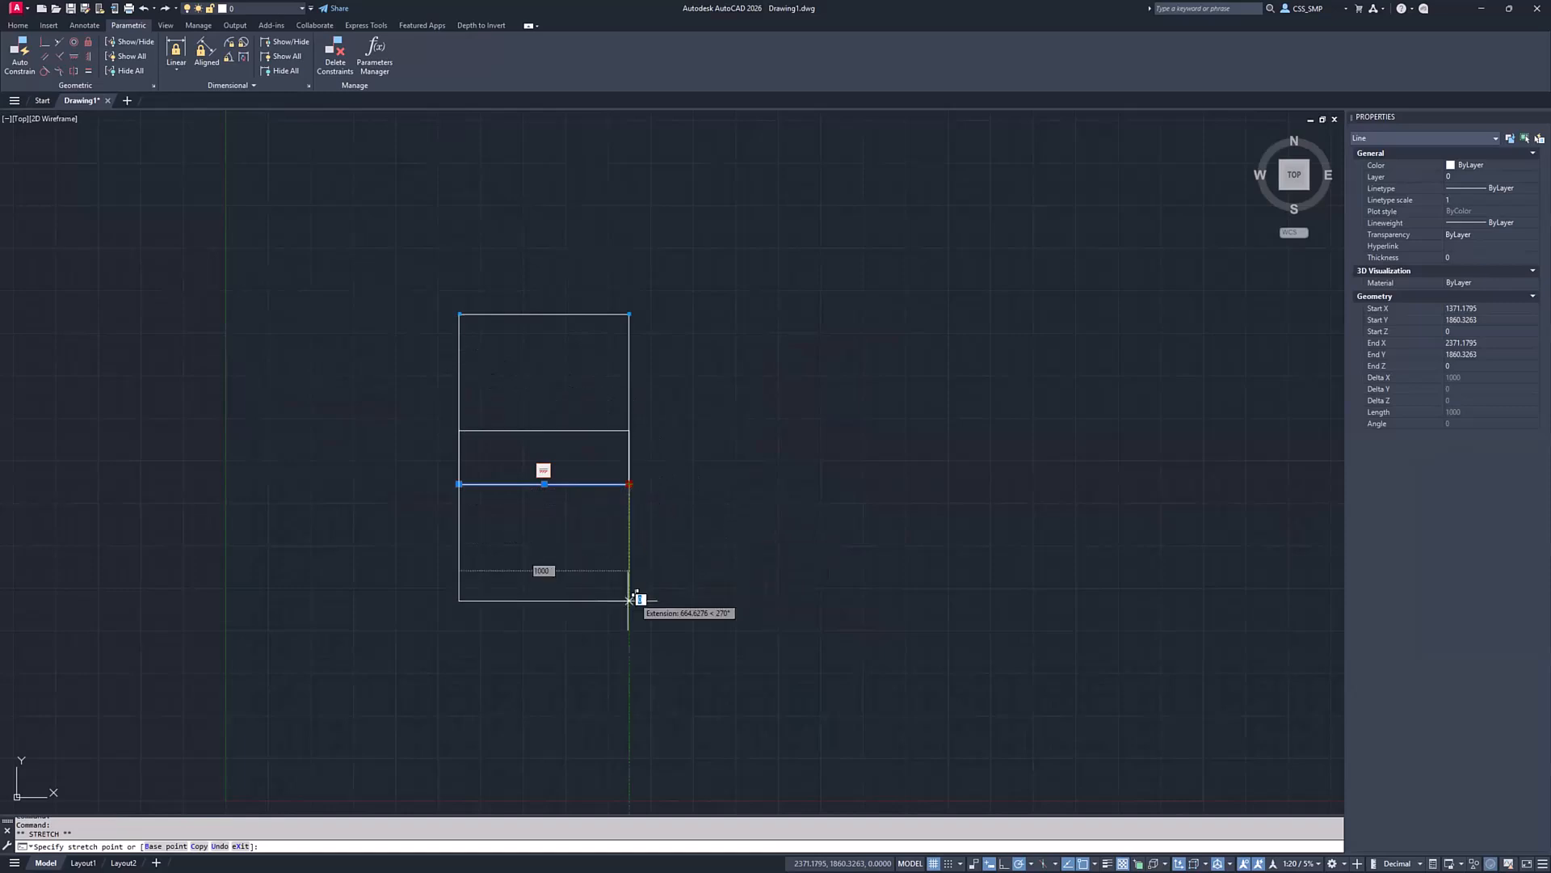
right_click(806, 527)
key("Escape")
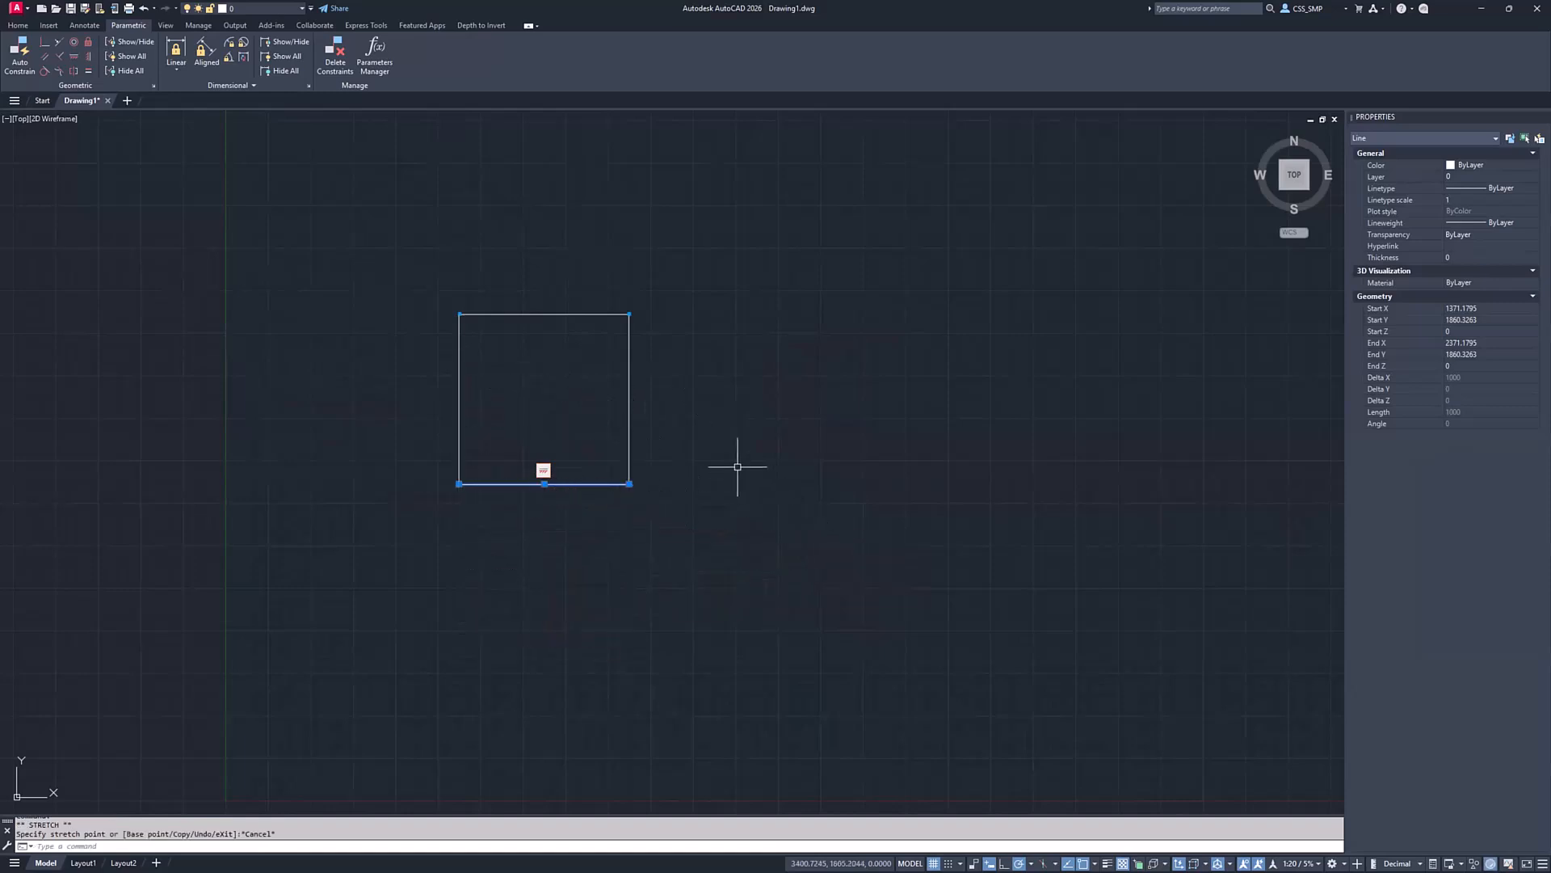
key("Escape")
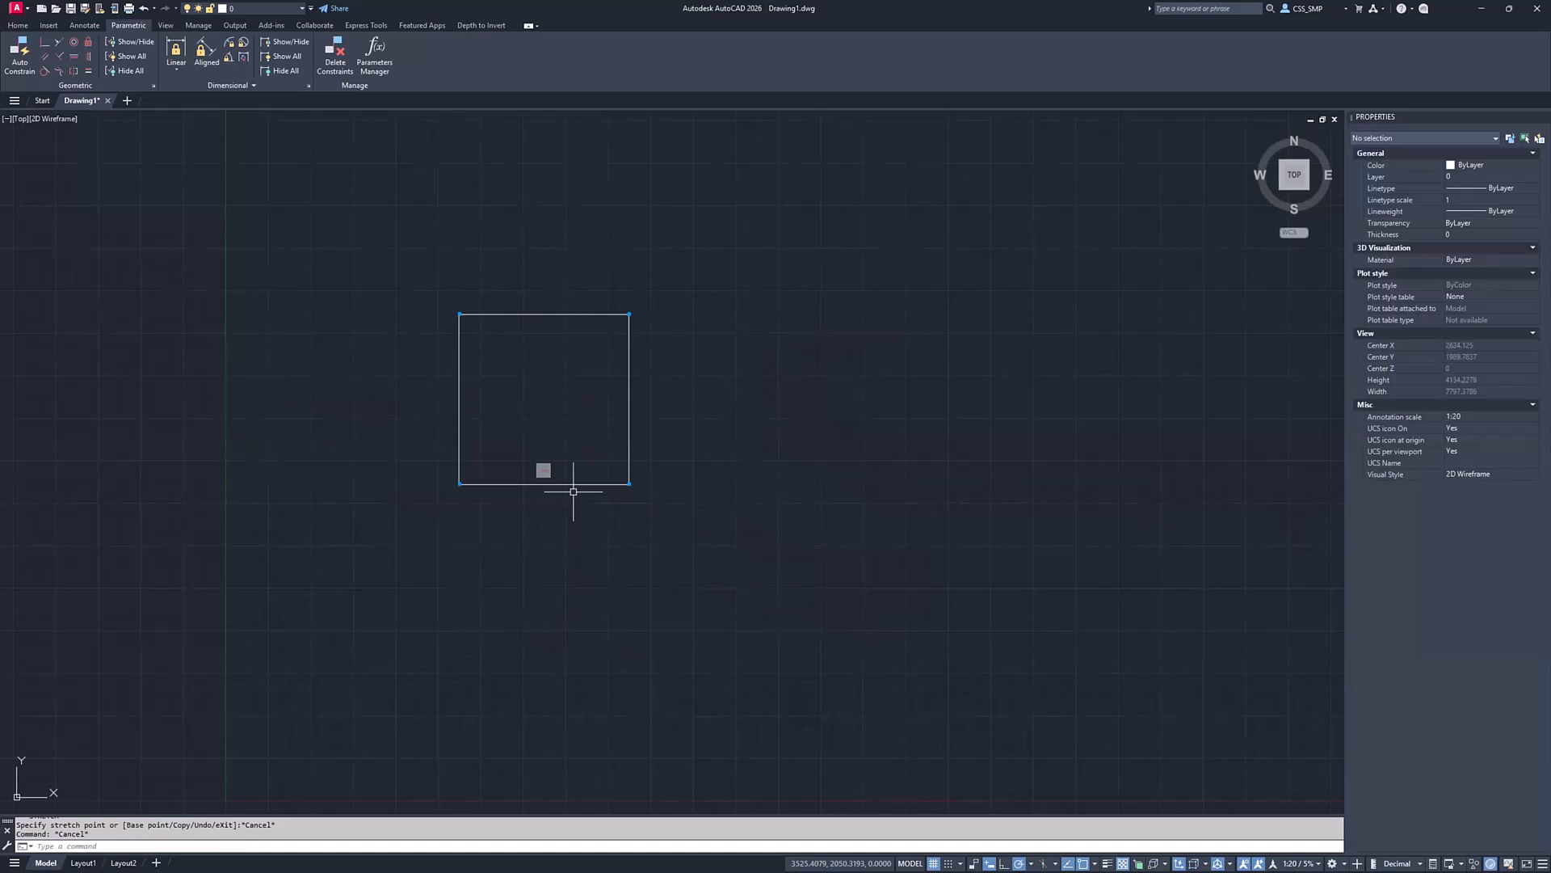
Apply a Parallel constraint between the square's top and bottom lines
left_click(43, 60)
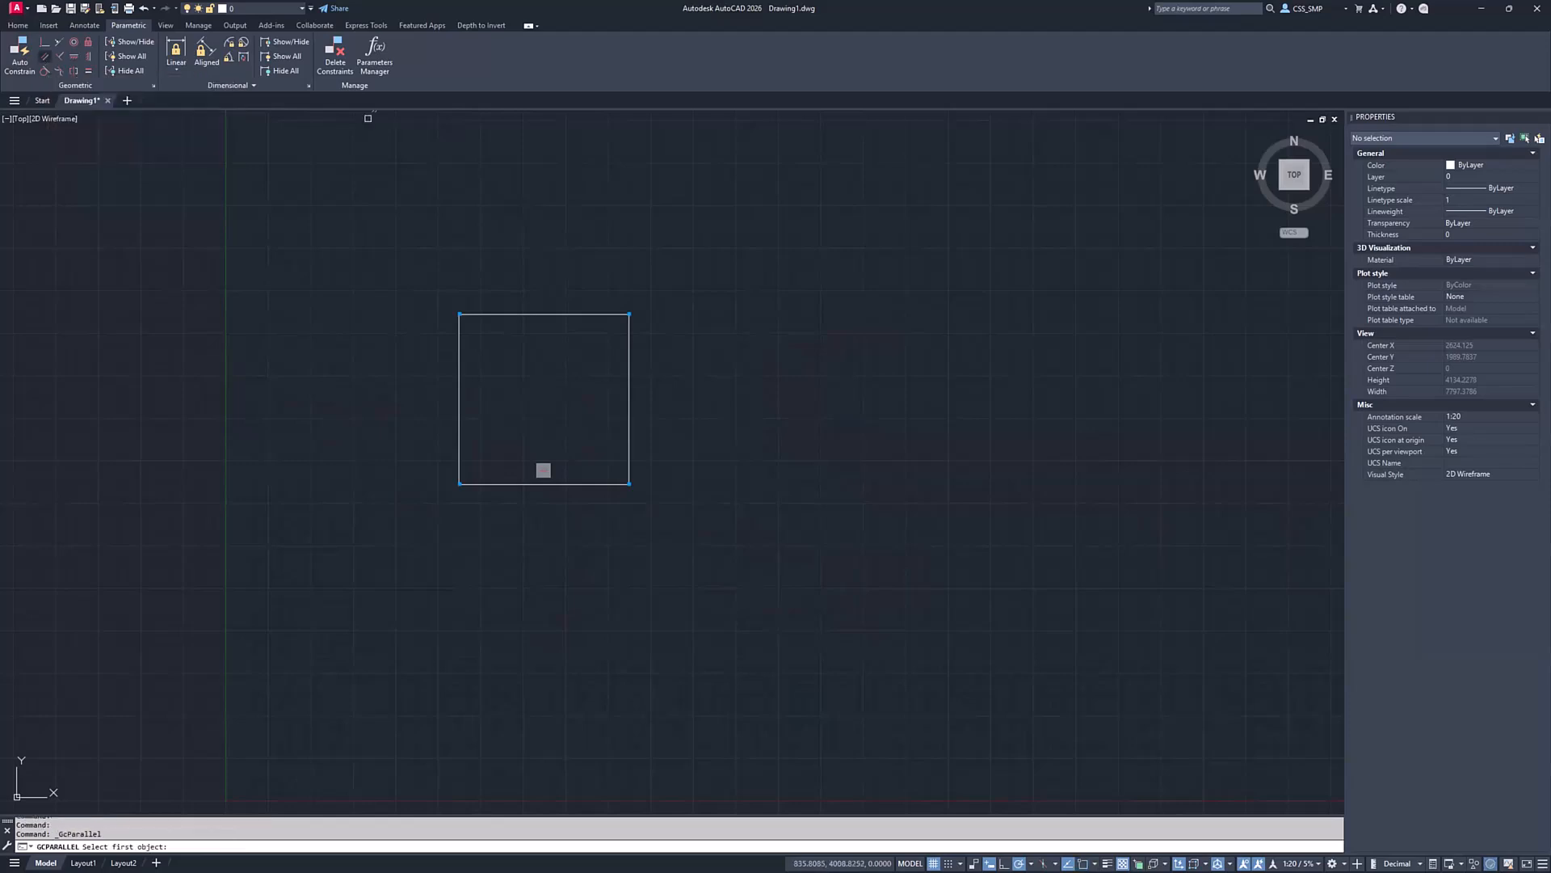
left_click(558, 483)
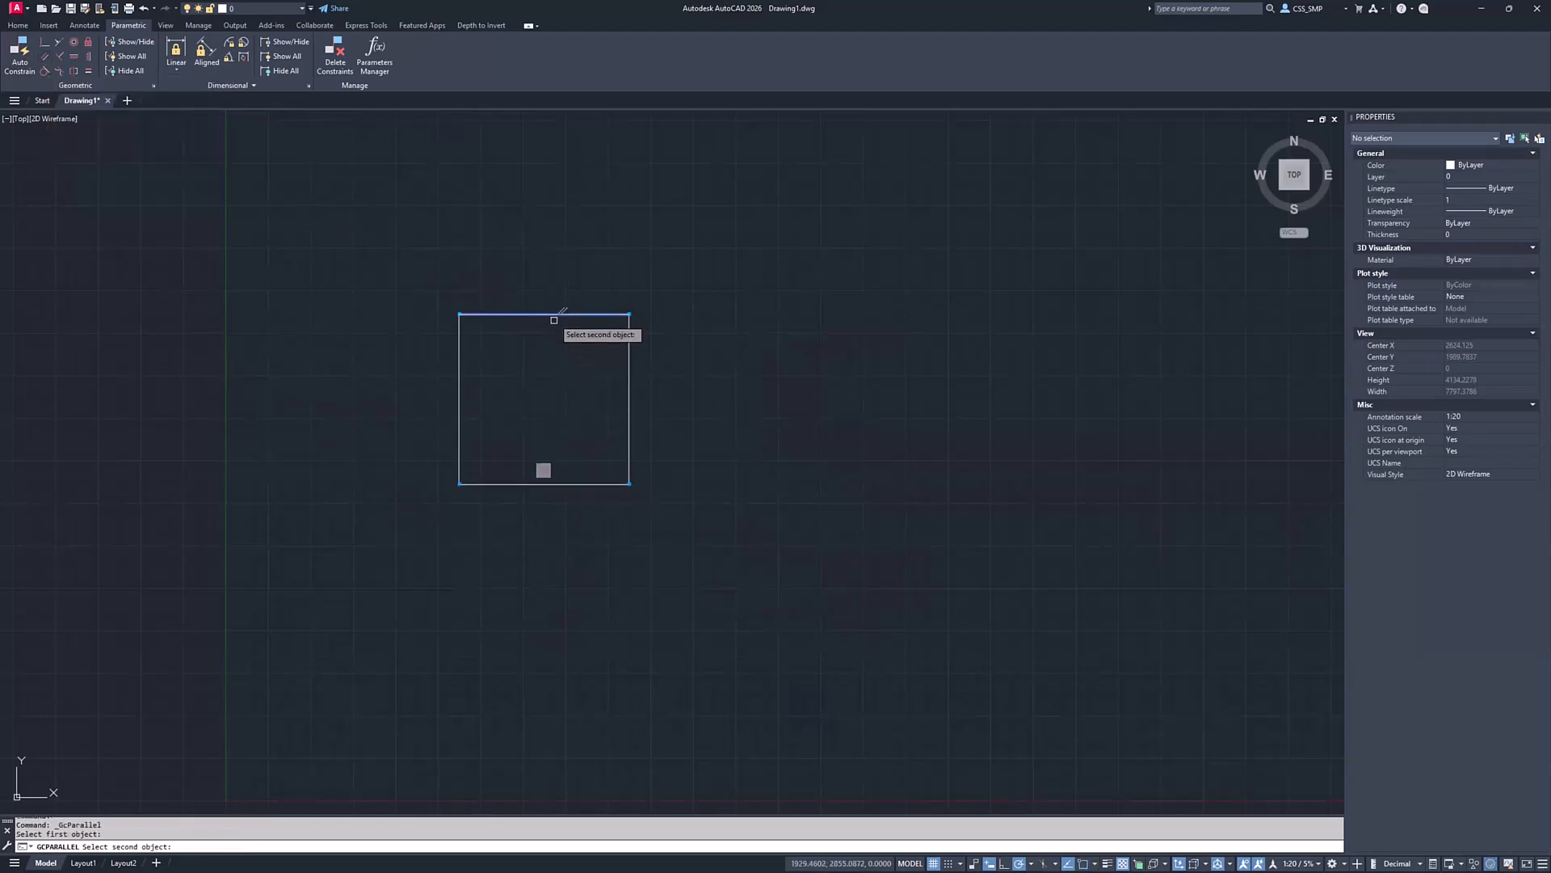
left_click(581, 484)
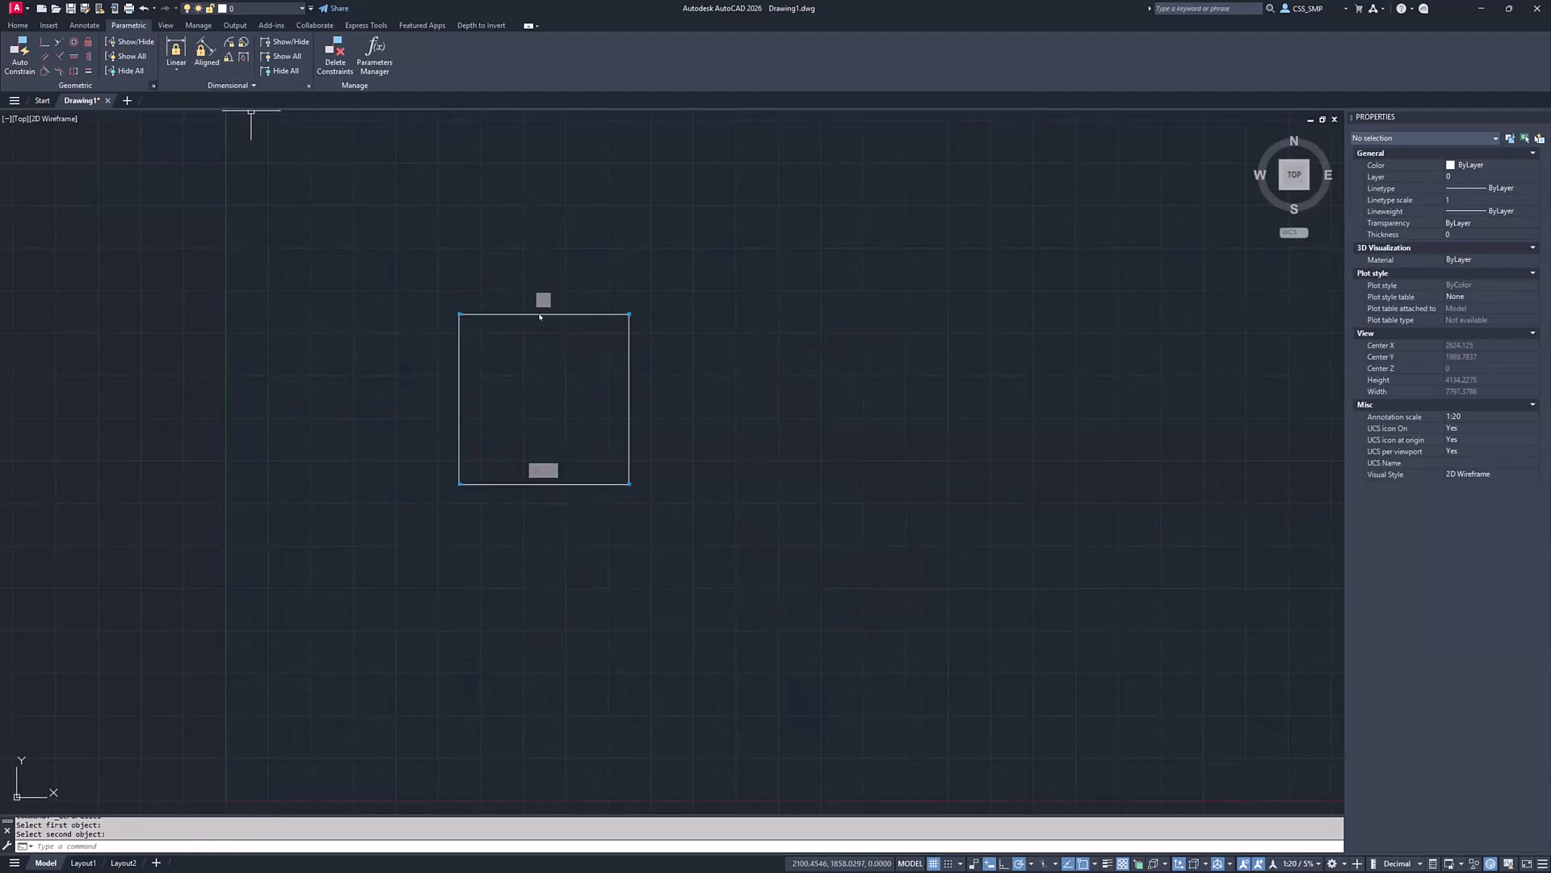
Adjust the constraint bar transparency in the Constraint Settings and accept the dialog
left_click(153, 86)
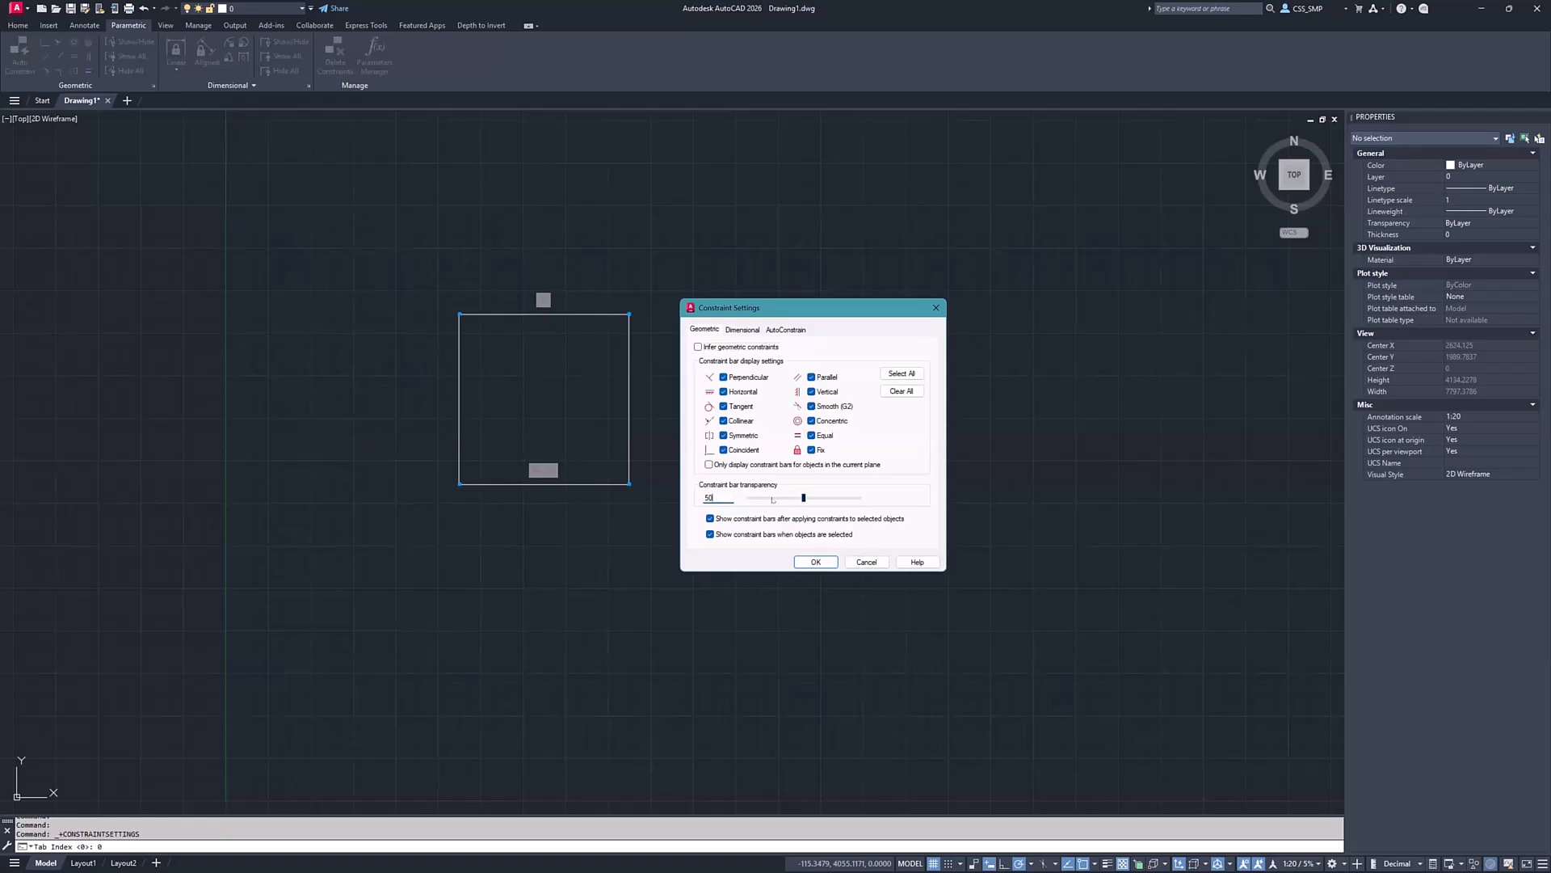
left_click_drag(773, 499, 752, 514)
left_click(812, 562)
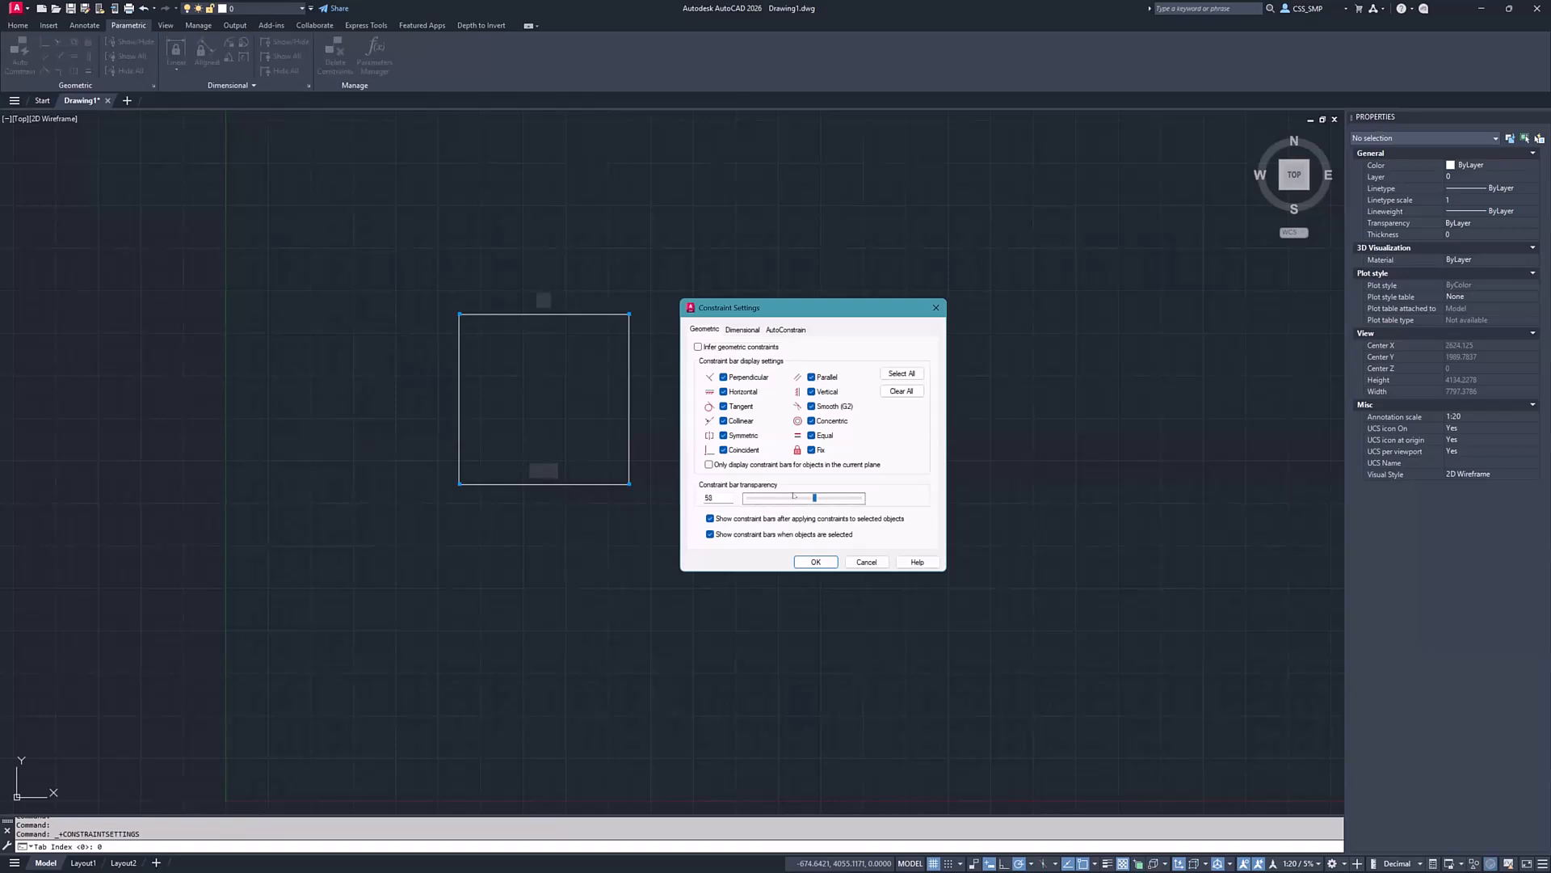
left_click(799, 562)
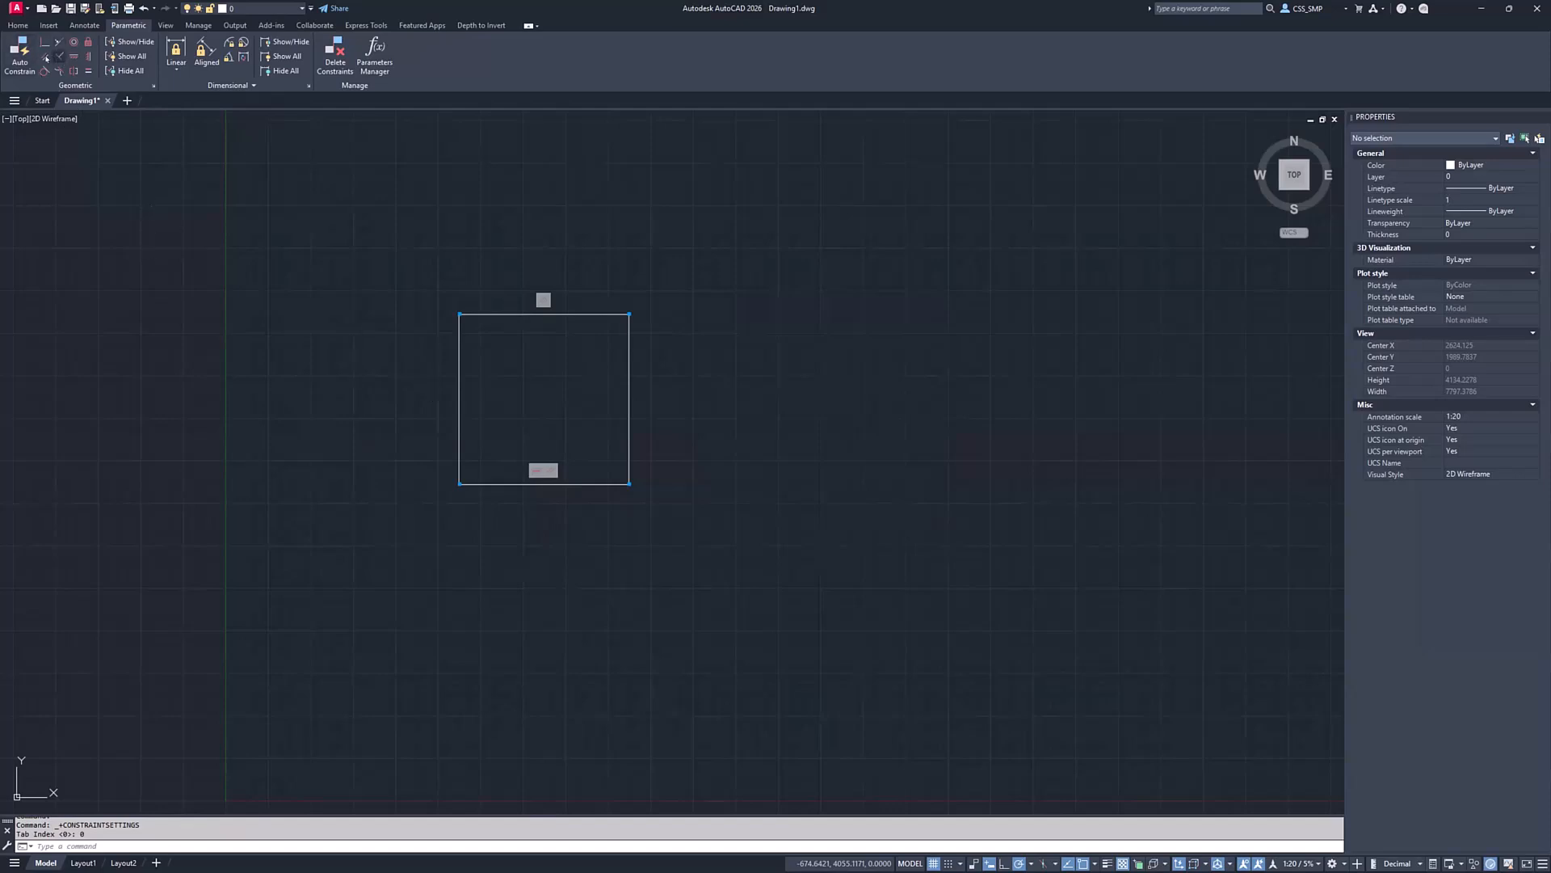
Apply a Parallel constraint between the square's left and right lines
left_click(46, 56)
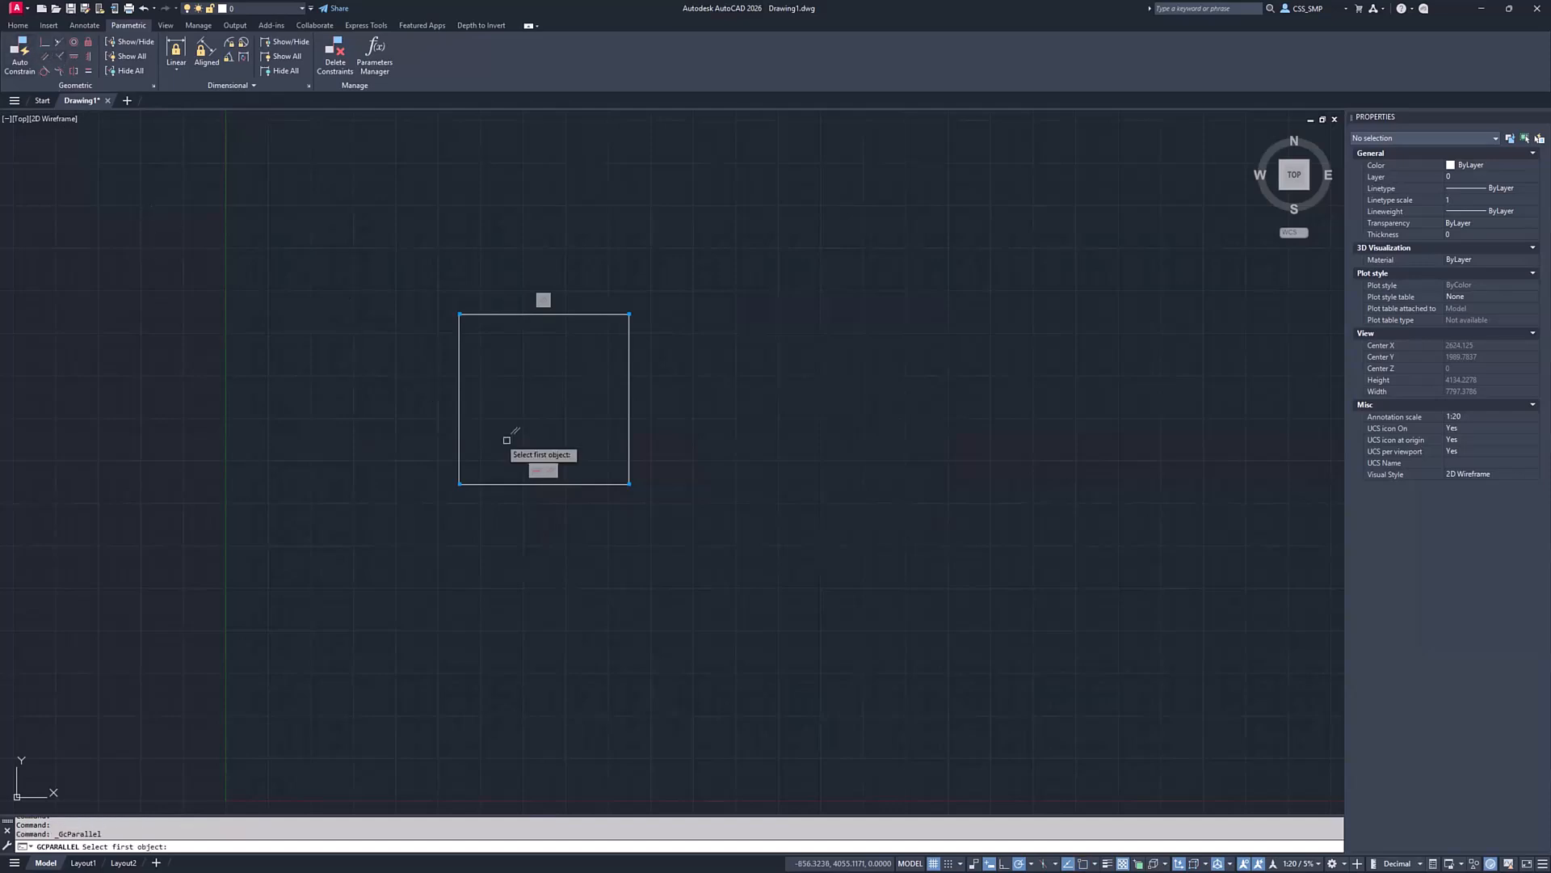
left_click(459, 406)
left_click(630, 370)
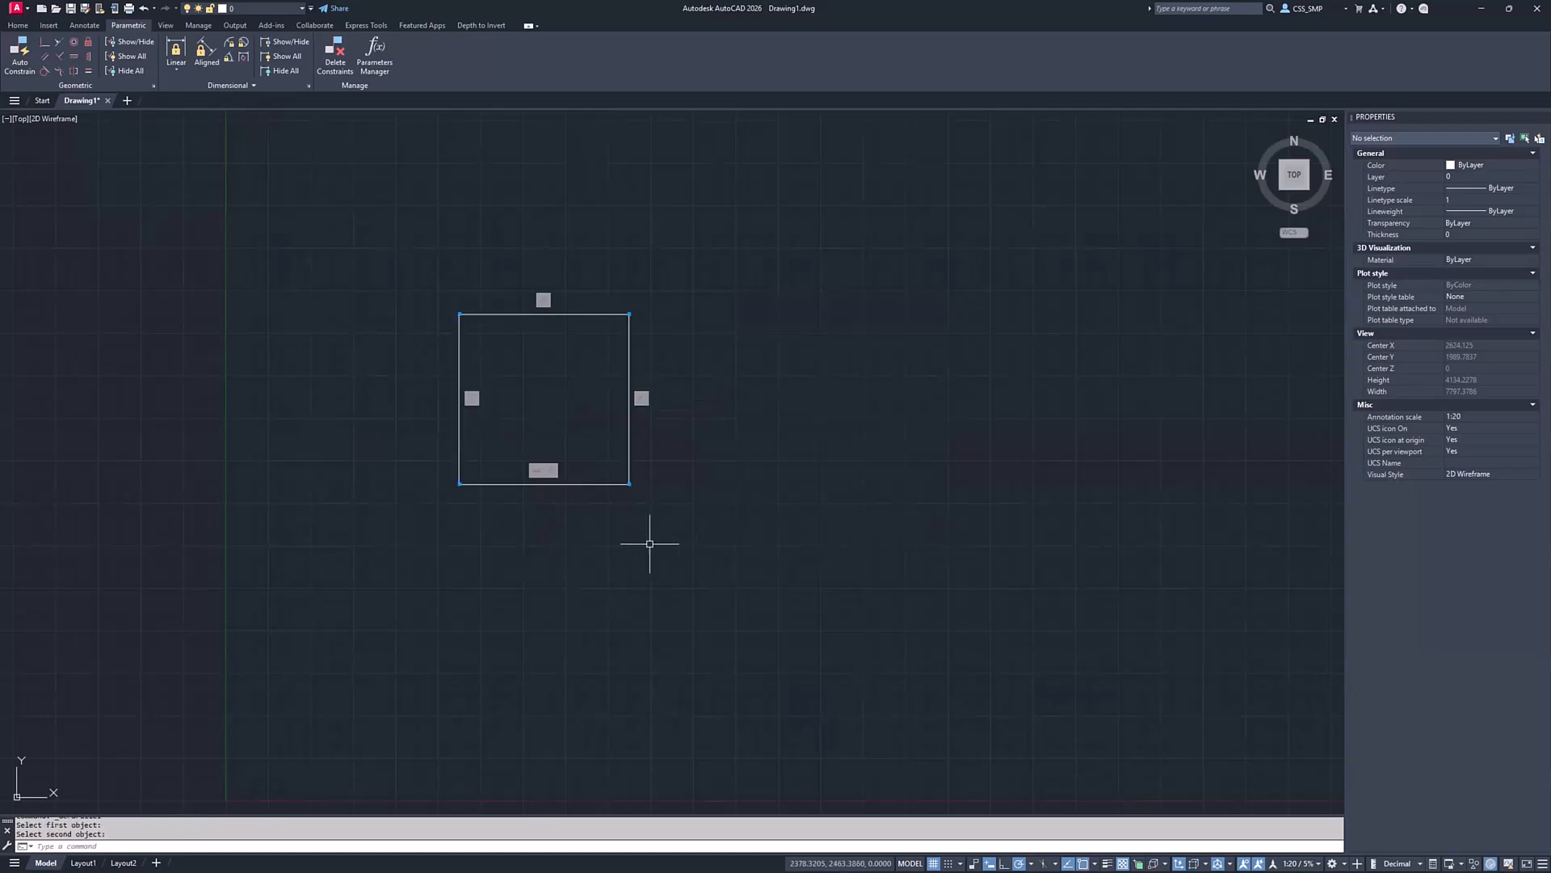
Test stretching the square's bottom line by its midpoint and cancel the stretch
left_click(589, 484)
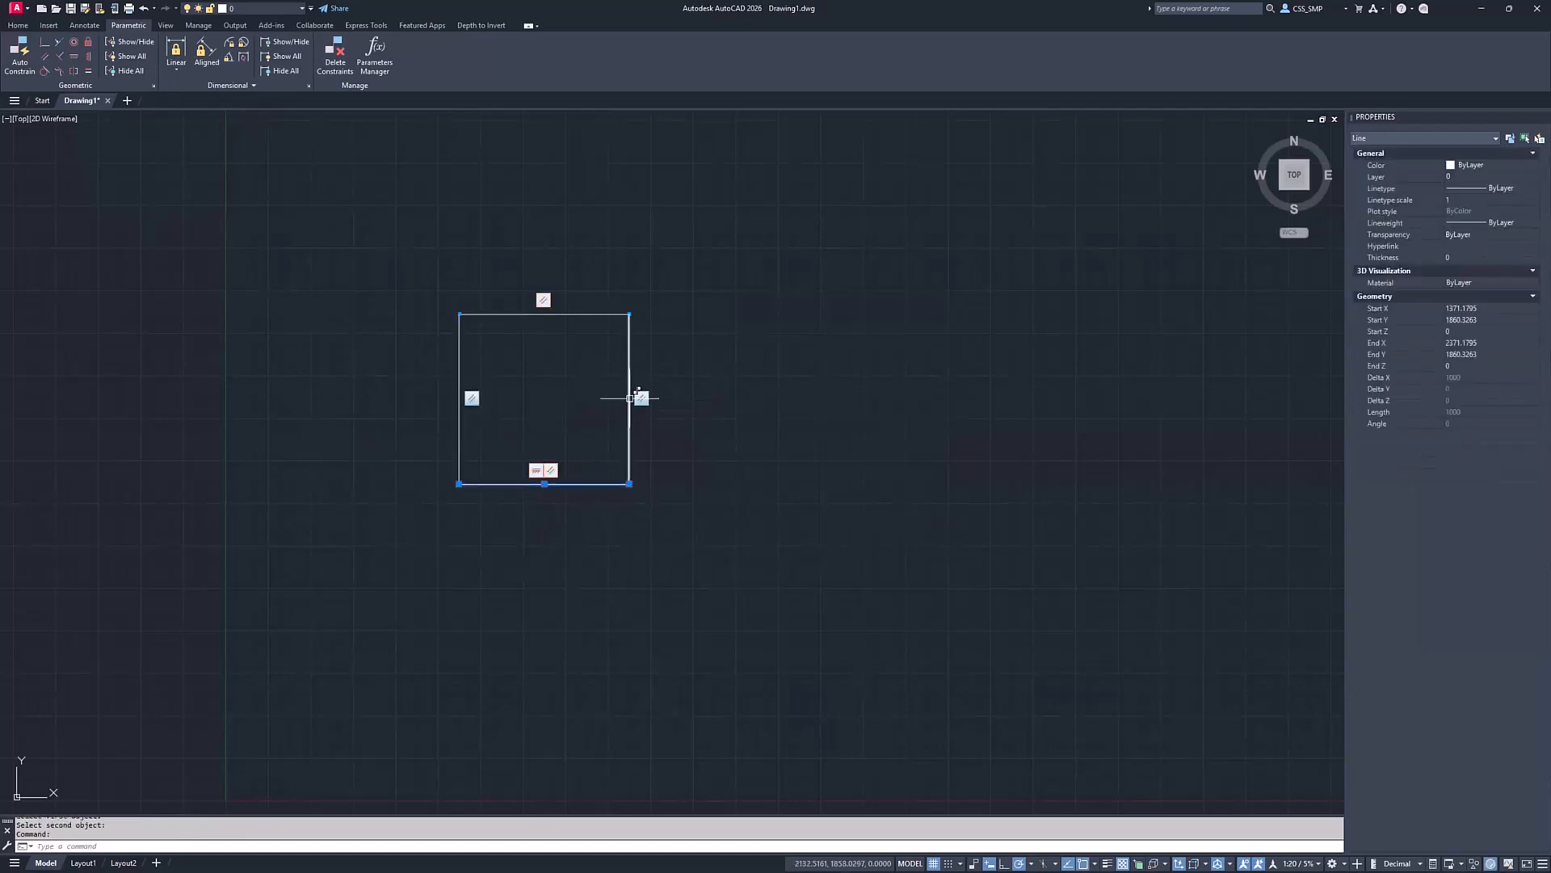
left_click(545, 484)
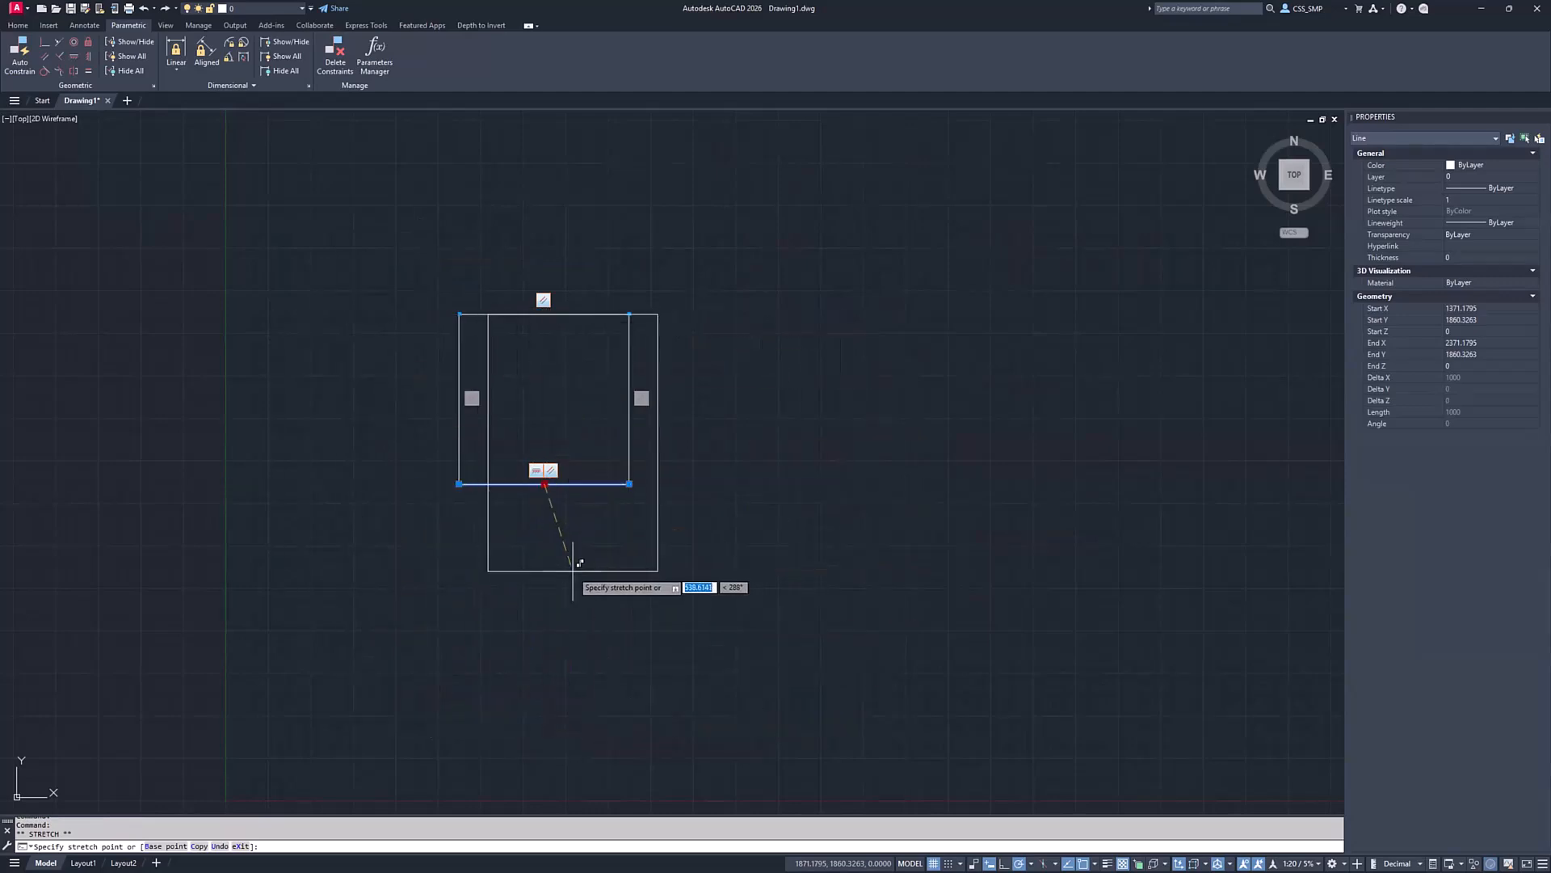
key("Escape")
Rotate the bottom line about 28° around its right endpoint with the constraints relaxed, and undo the rotation
left_click(629, 484)
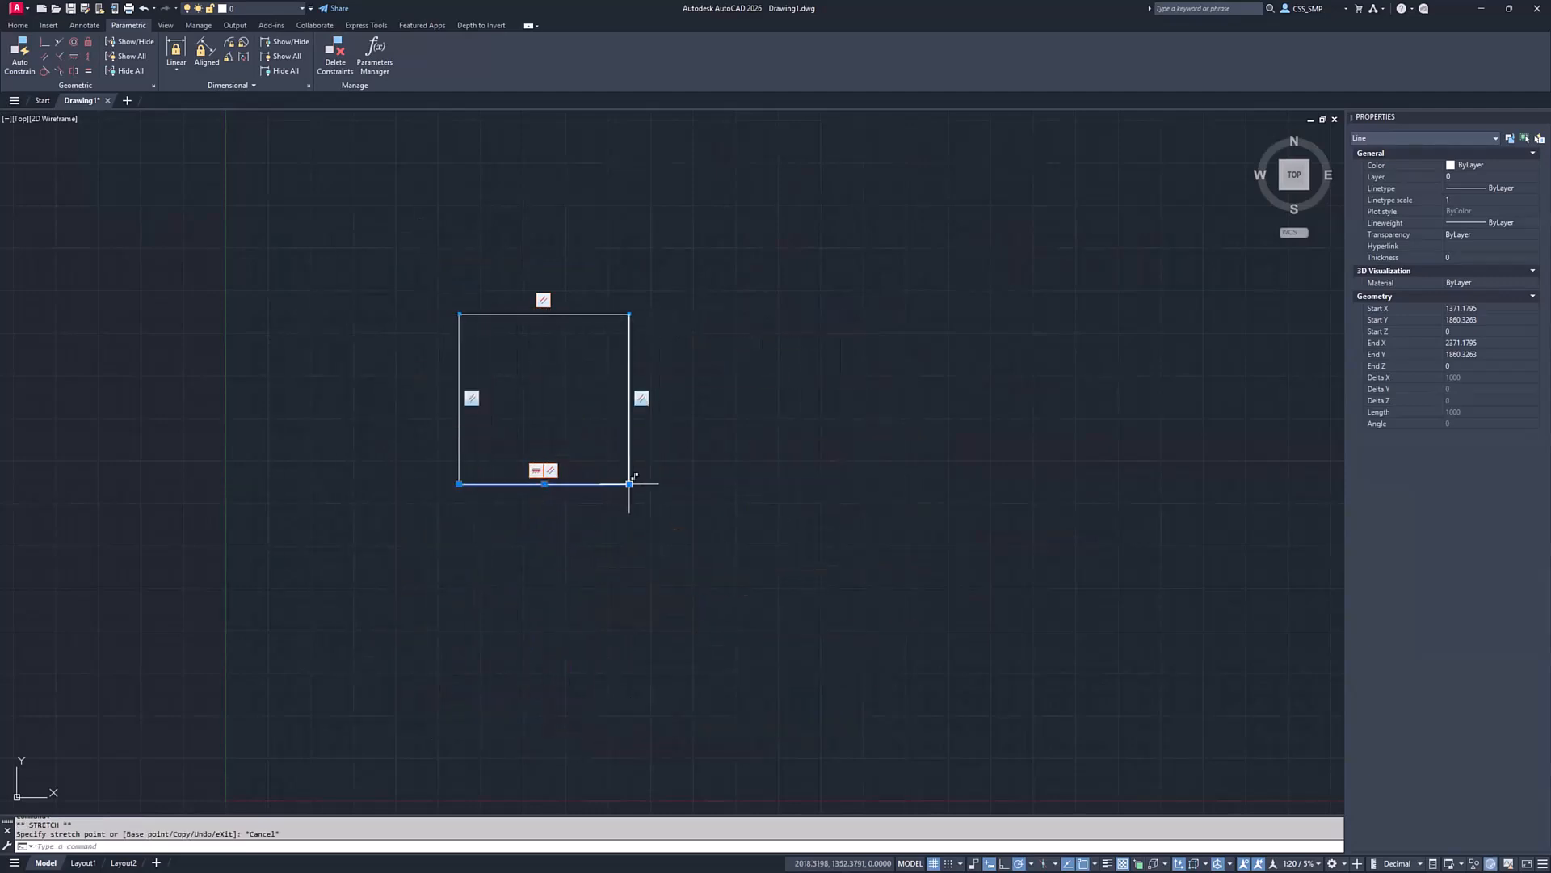
key("space")
key("space")
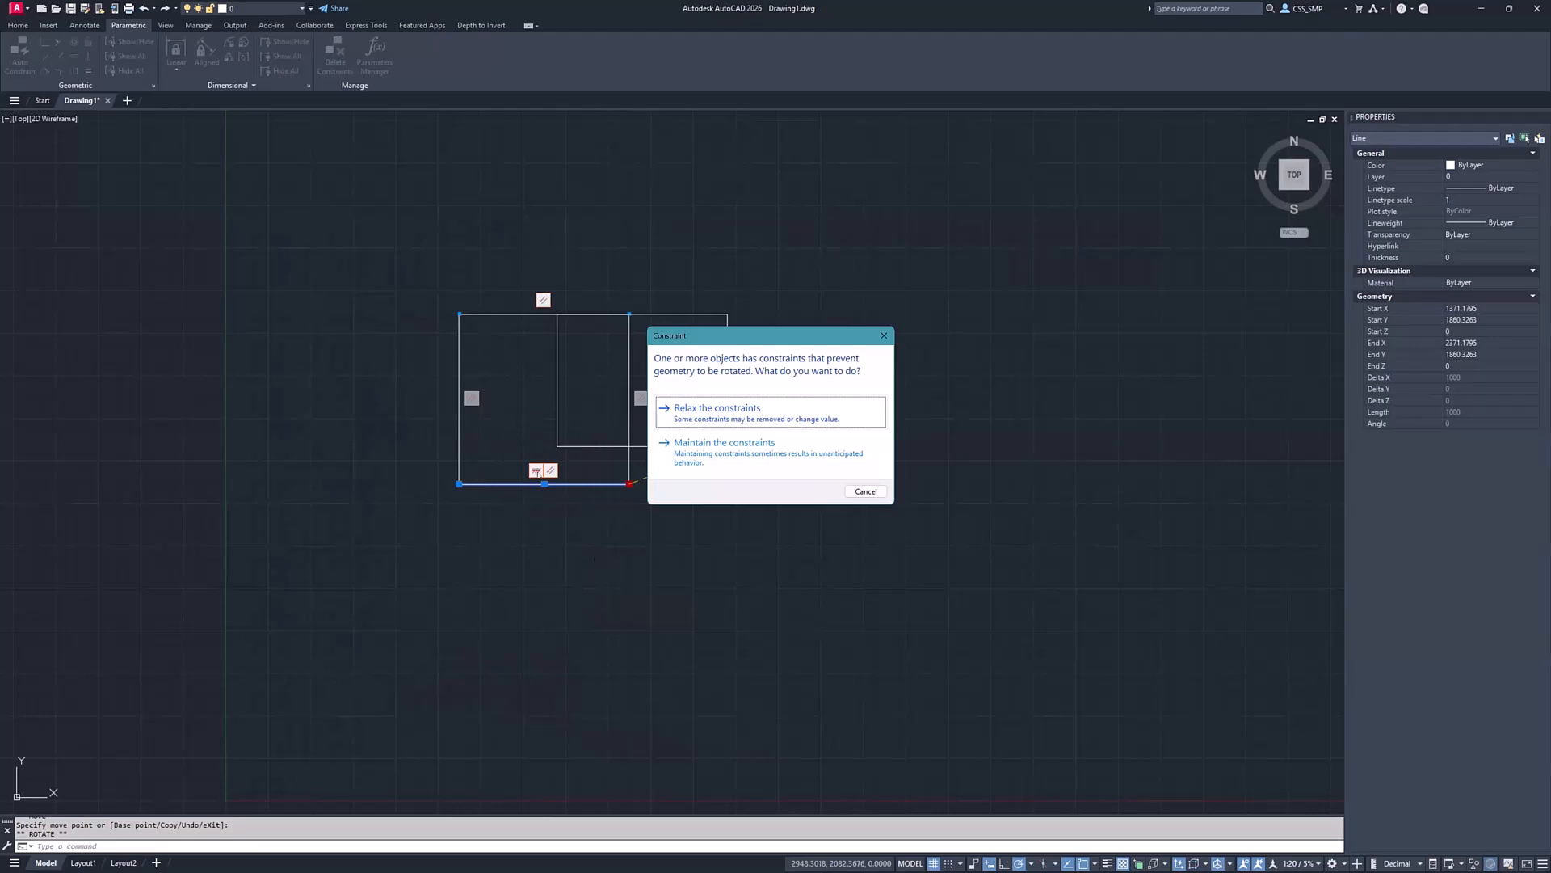
left_click(717, 409)
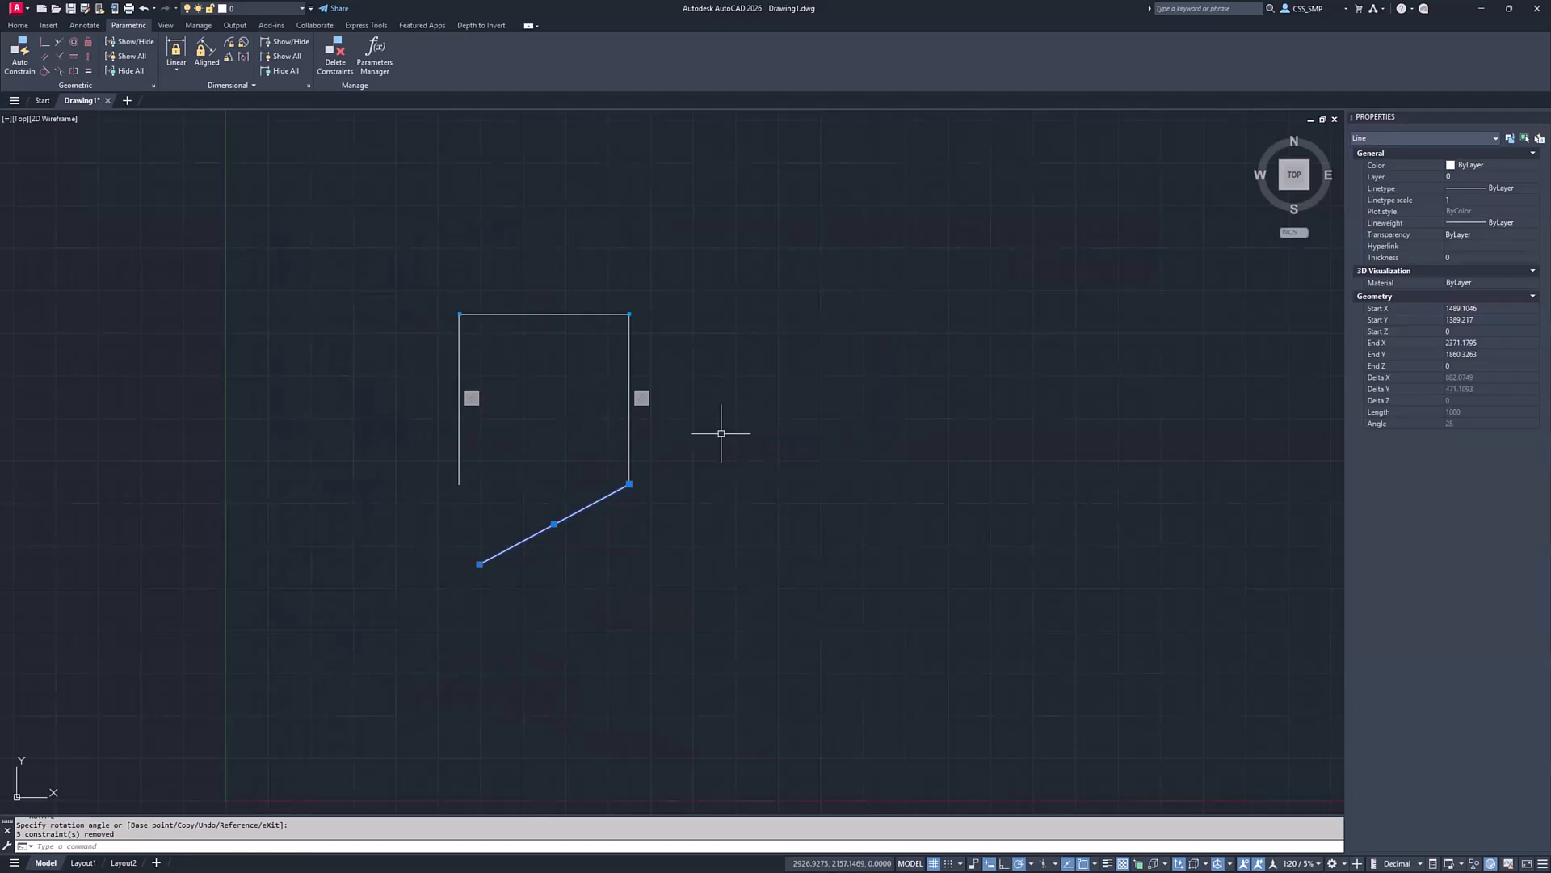
type("u")
key("Return")
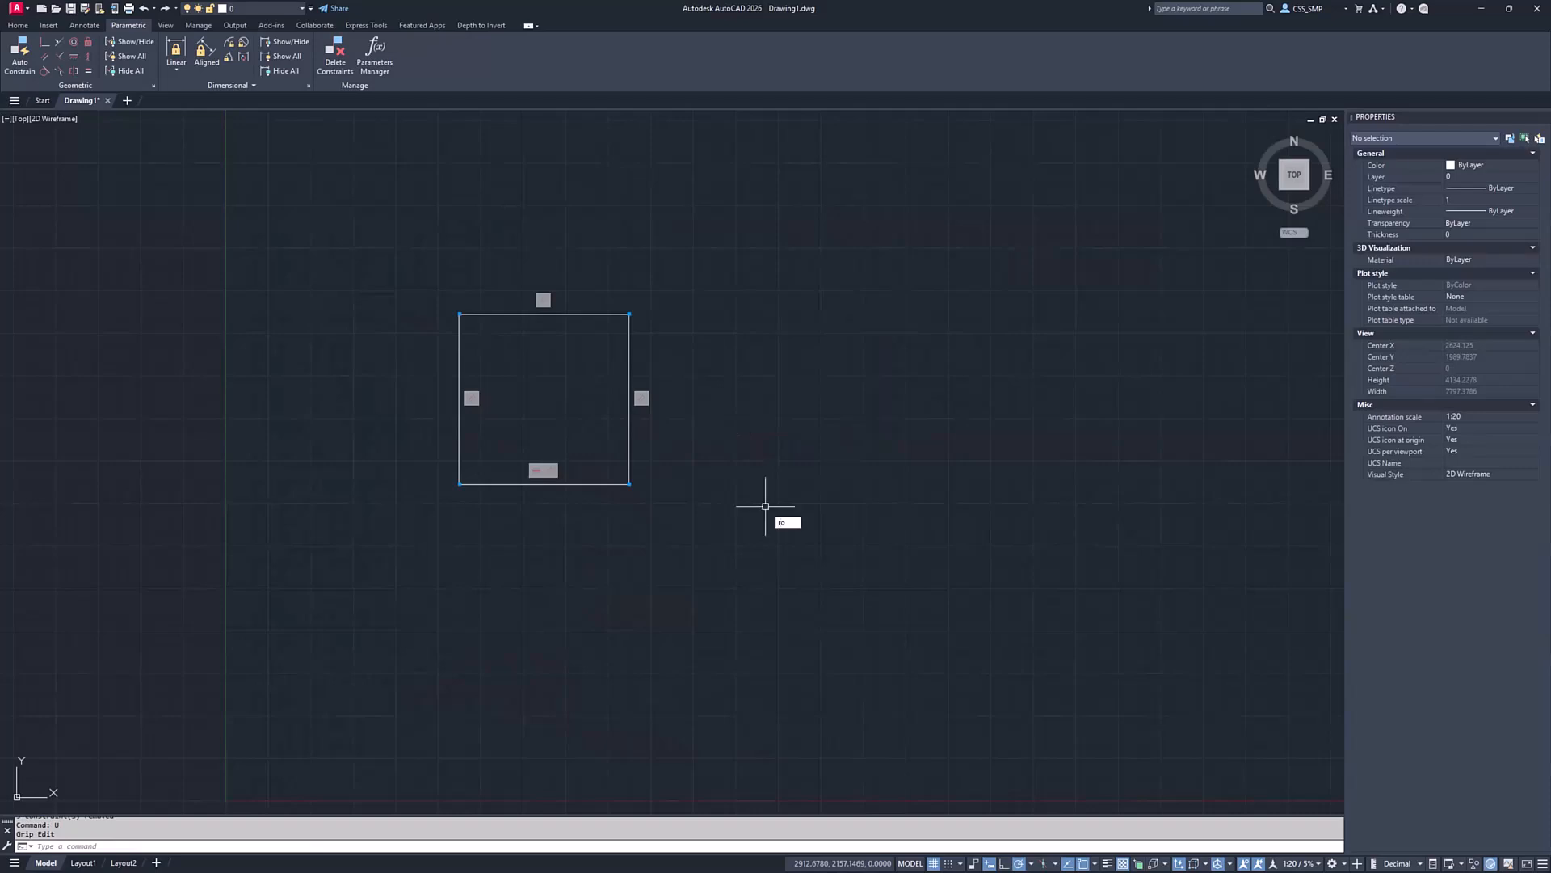
type("ro")
key("Return")
left_click(634, 480)
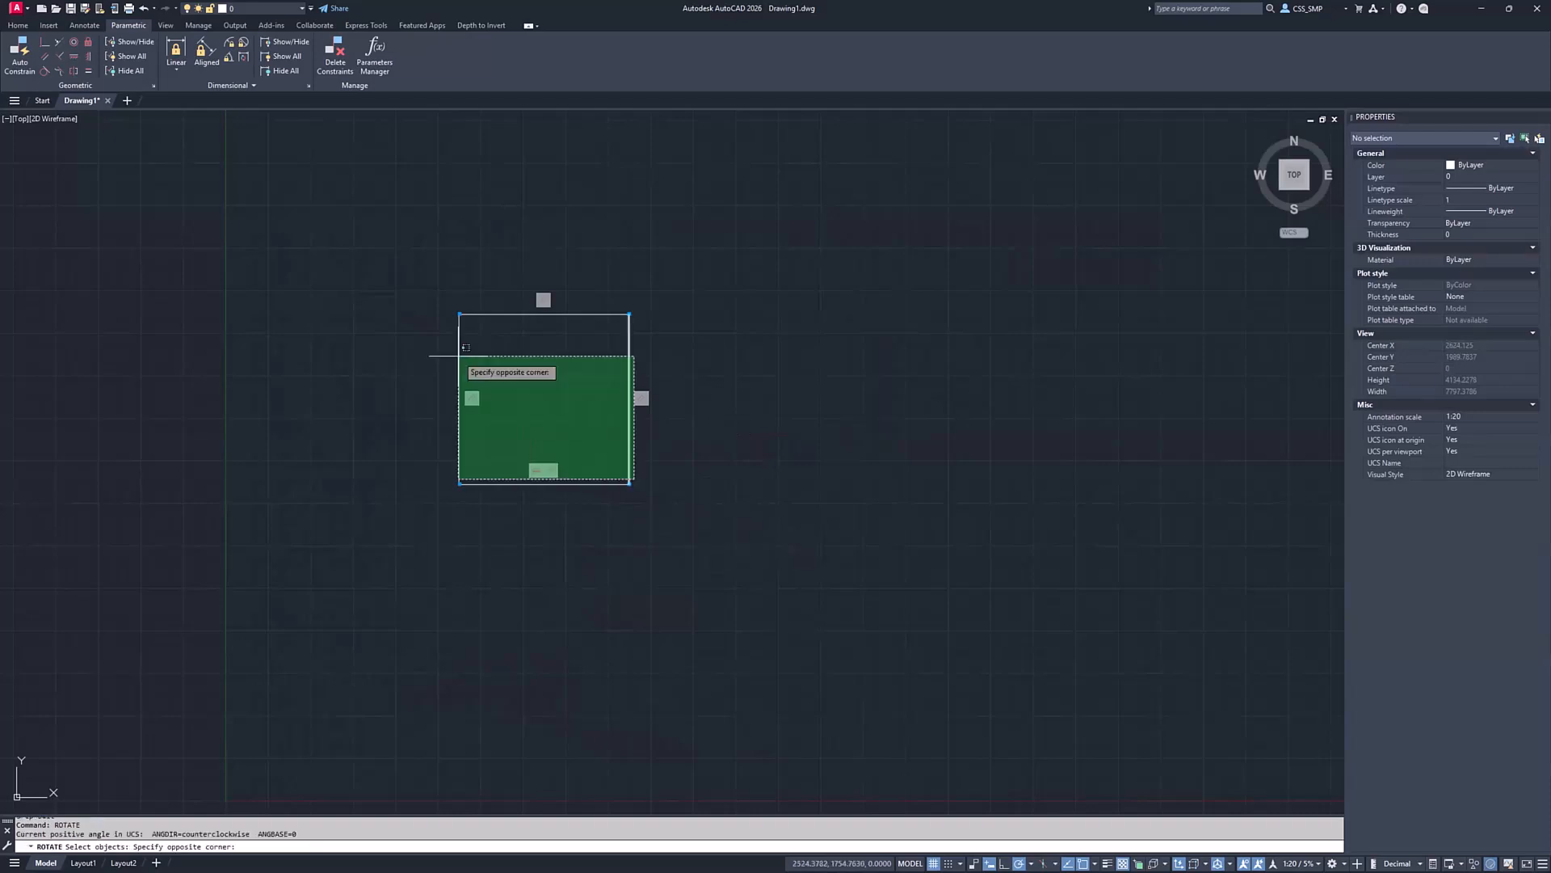
key("Escape")
key("Escape")
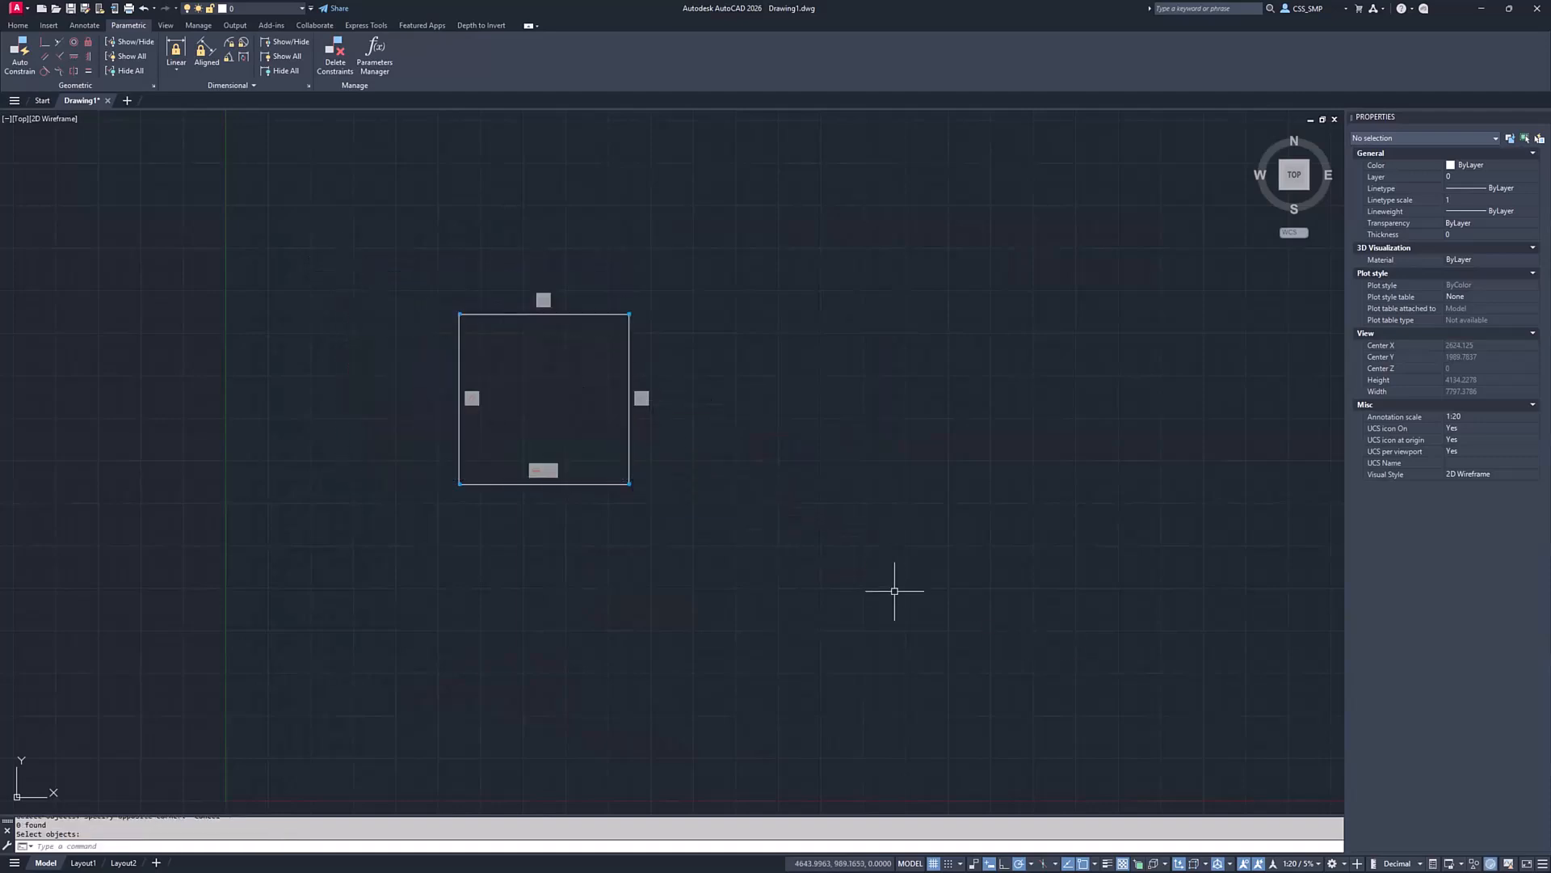
Rotate all four lines of the square about 25° counterclockwise around the lower-right corner, relaxing the constraints
left_click(866, 585)
left_click(267, 128)
key("Return")
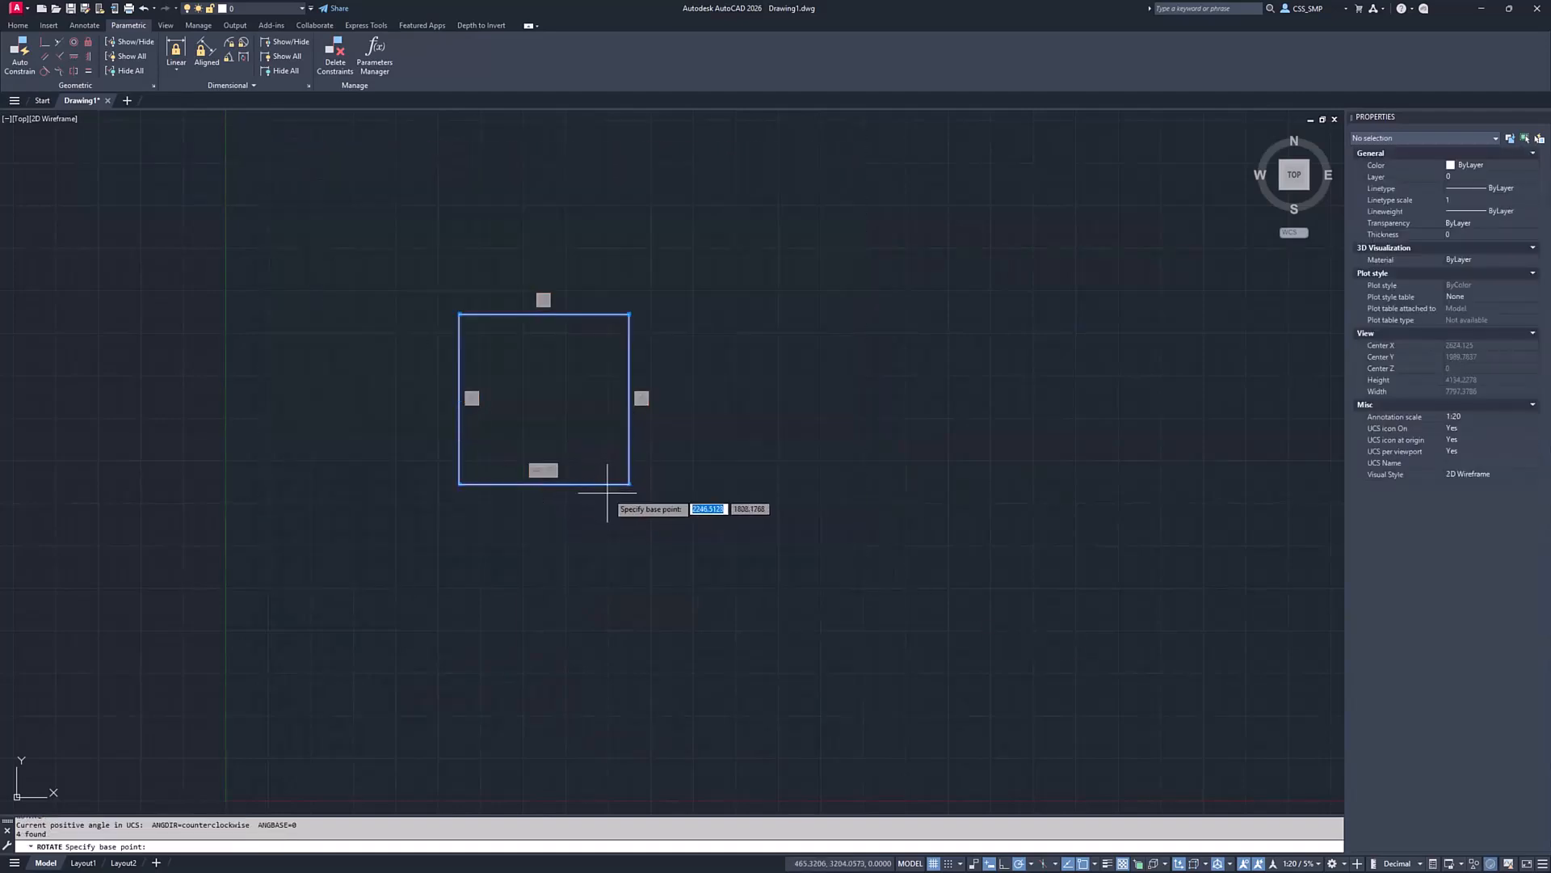
left_click(630, 483)
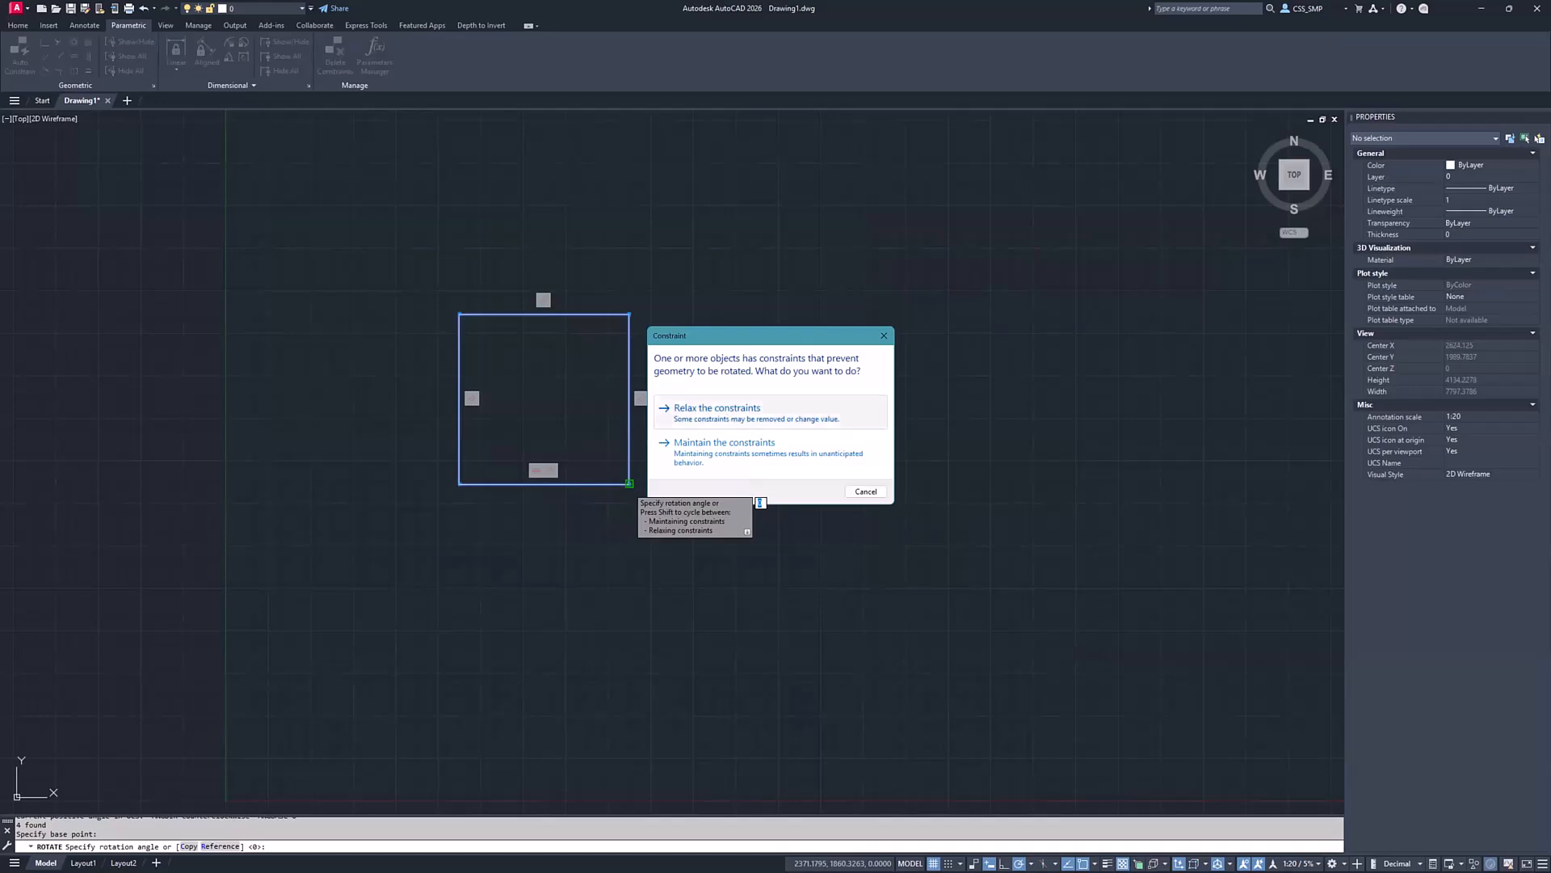
left_click(732, 409)
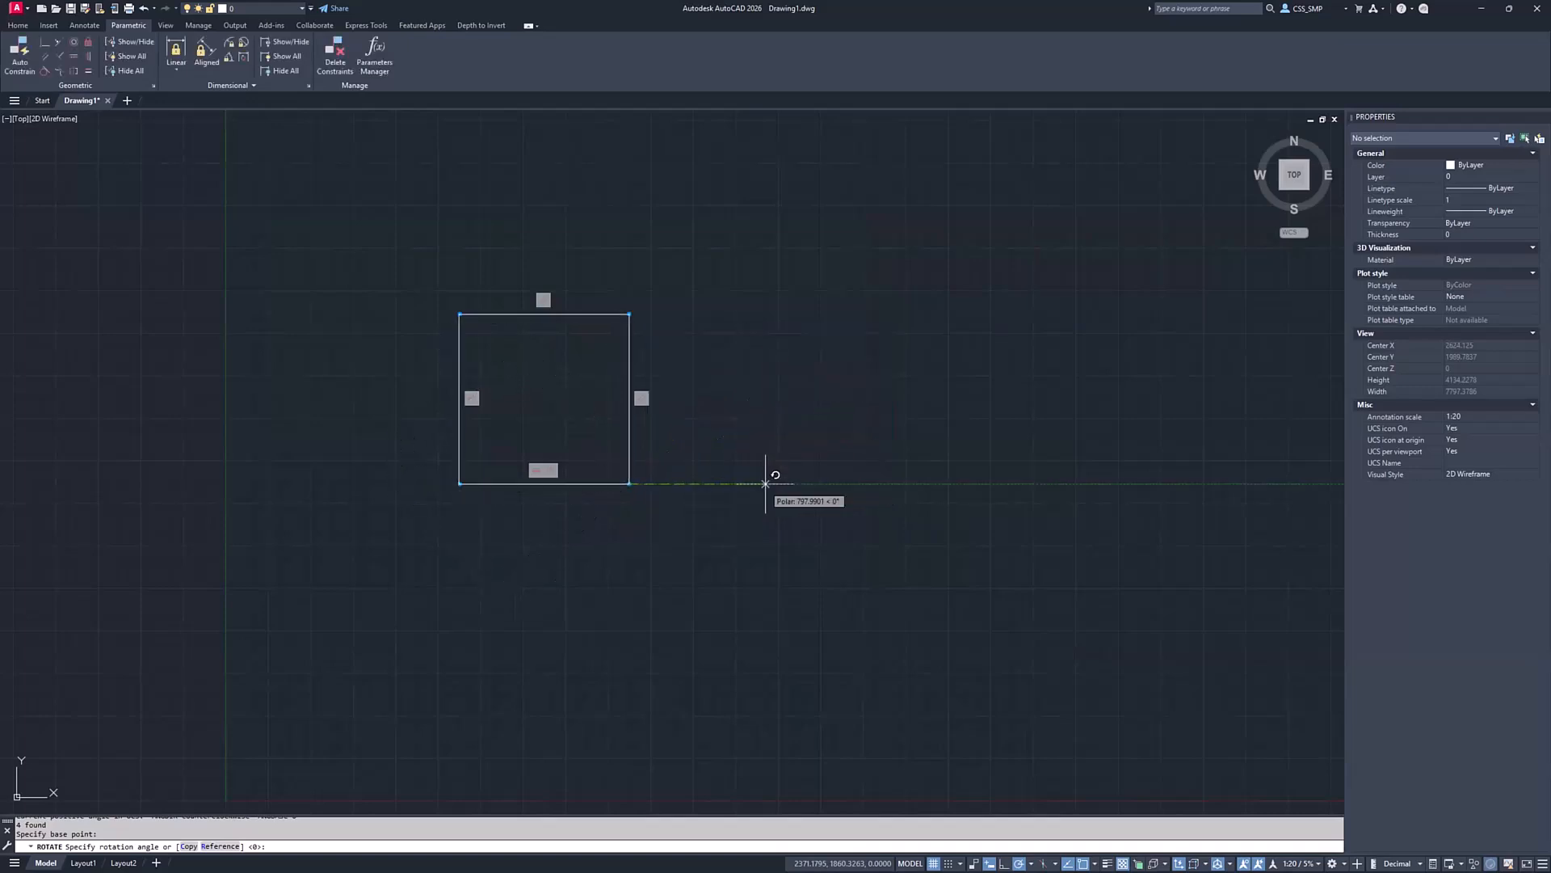
left_click(789, 407)
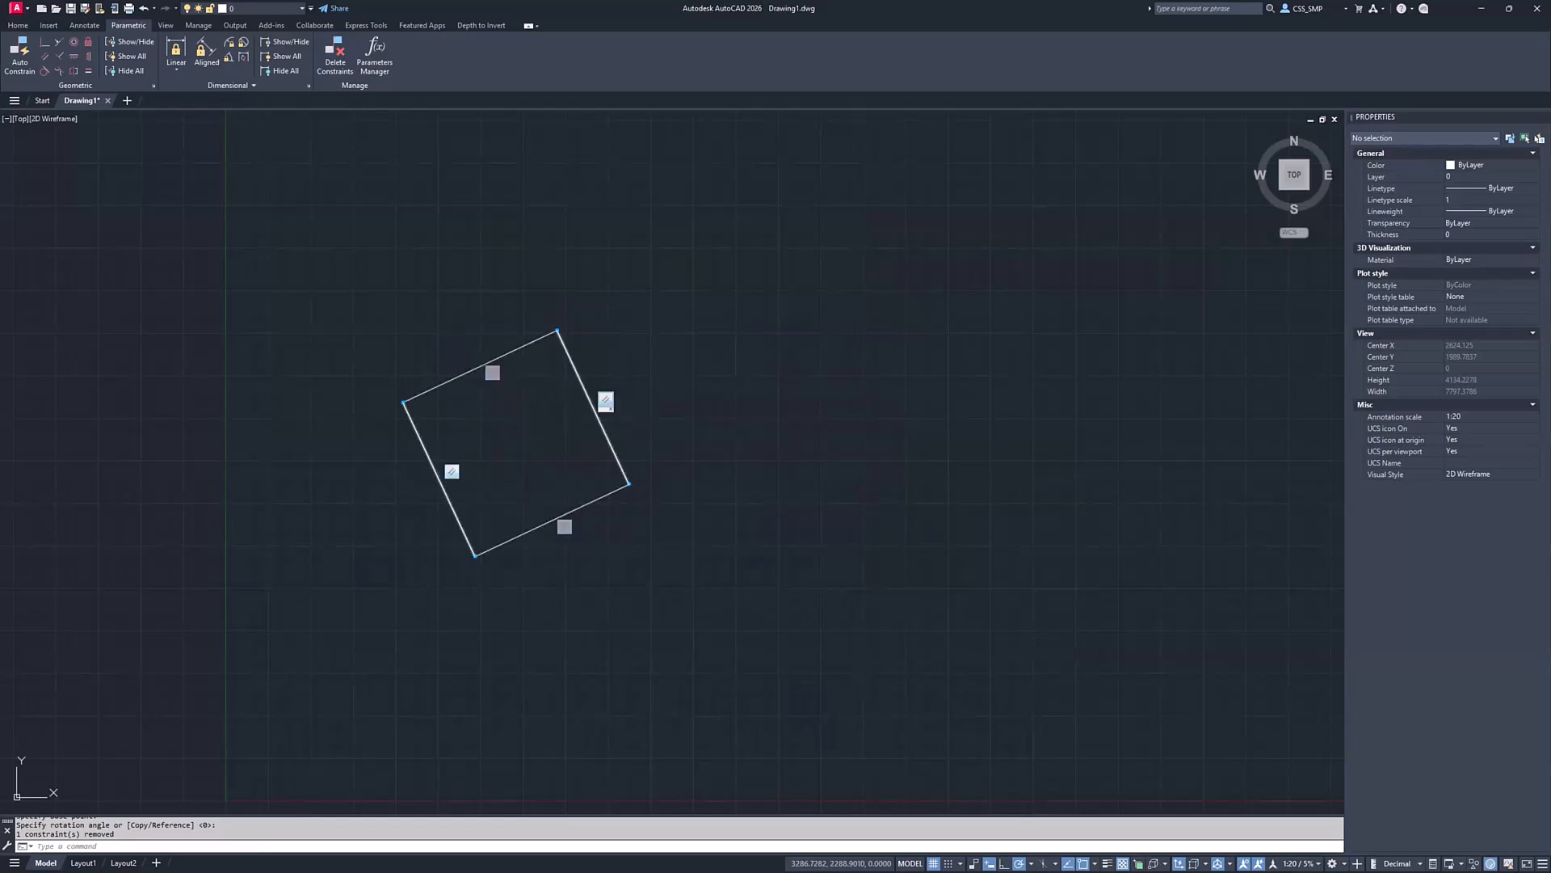
Test stretching the square's right line by its lower endpoint and cancel the stretch
left_click(616, 455)
left_click(629, 483)
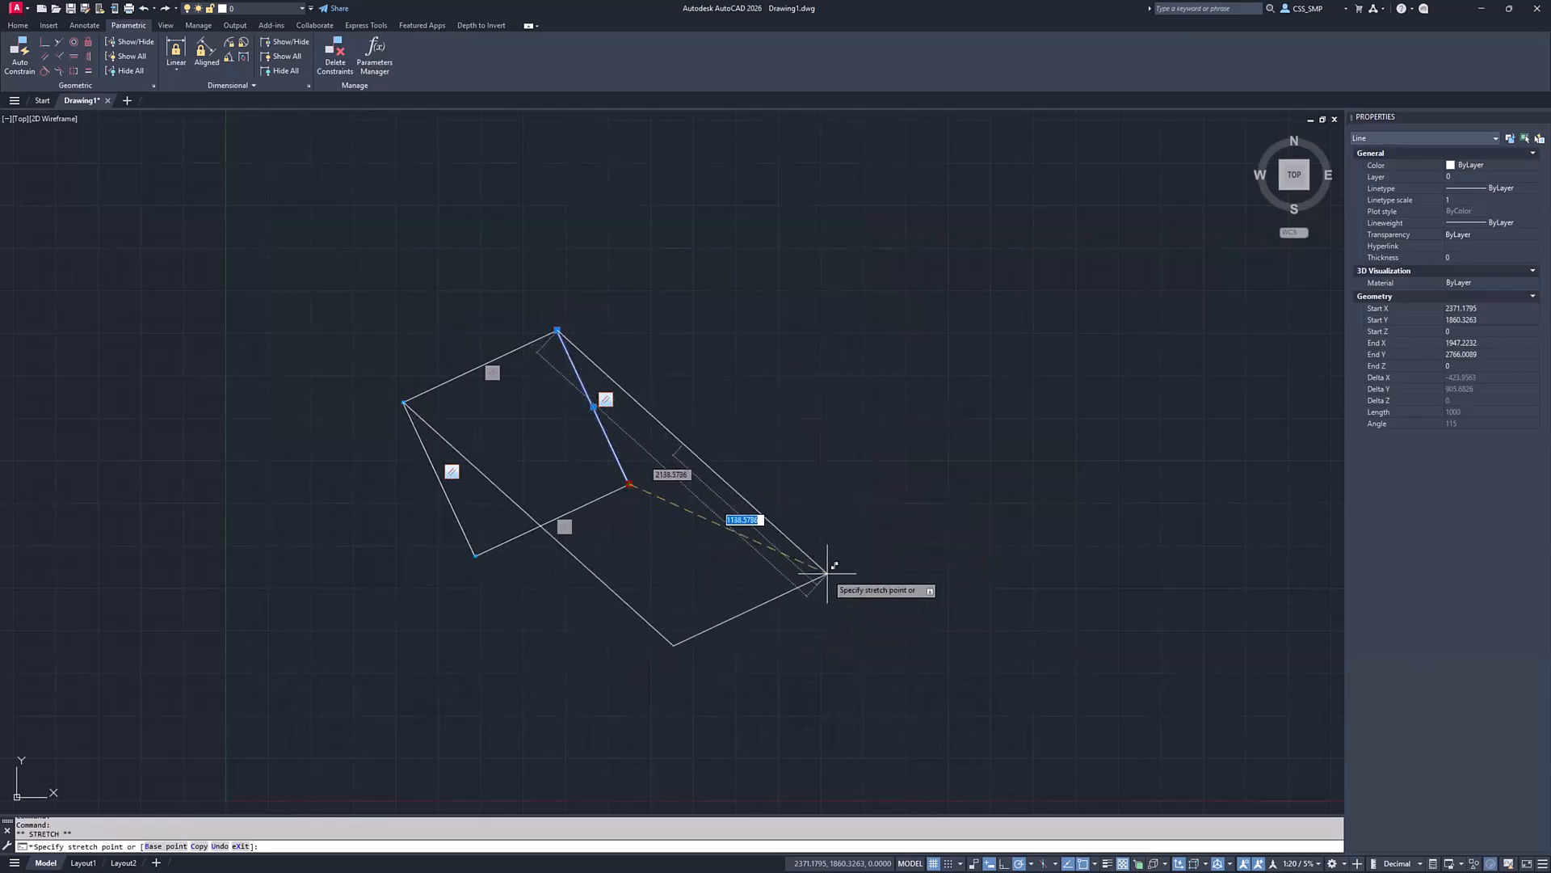
key("Escape")
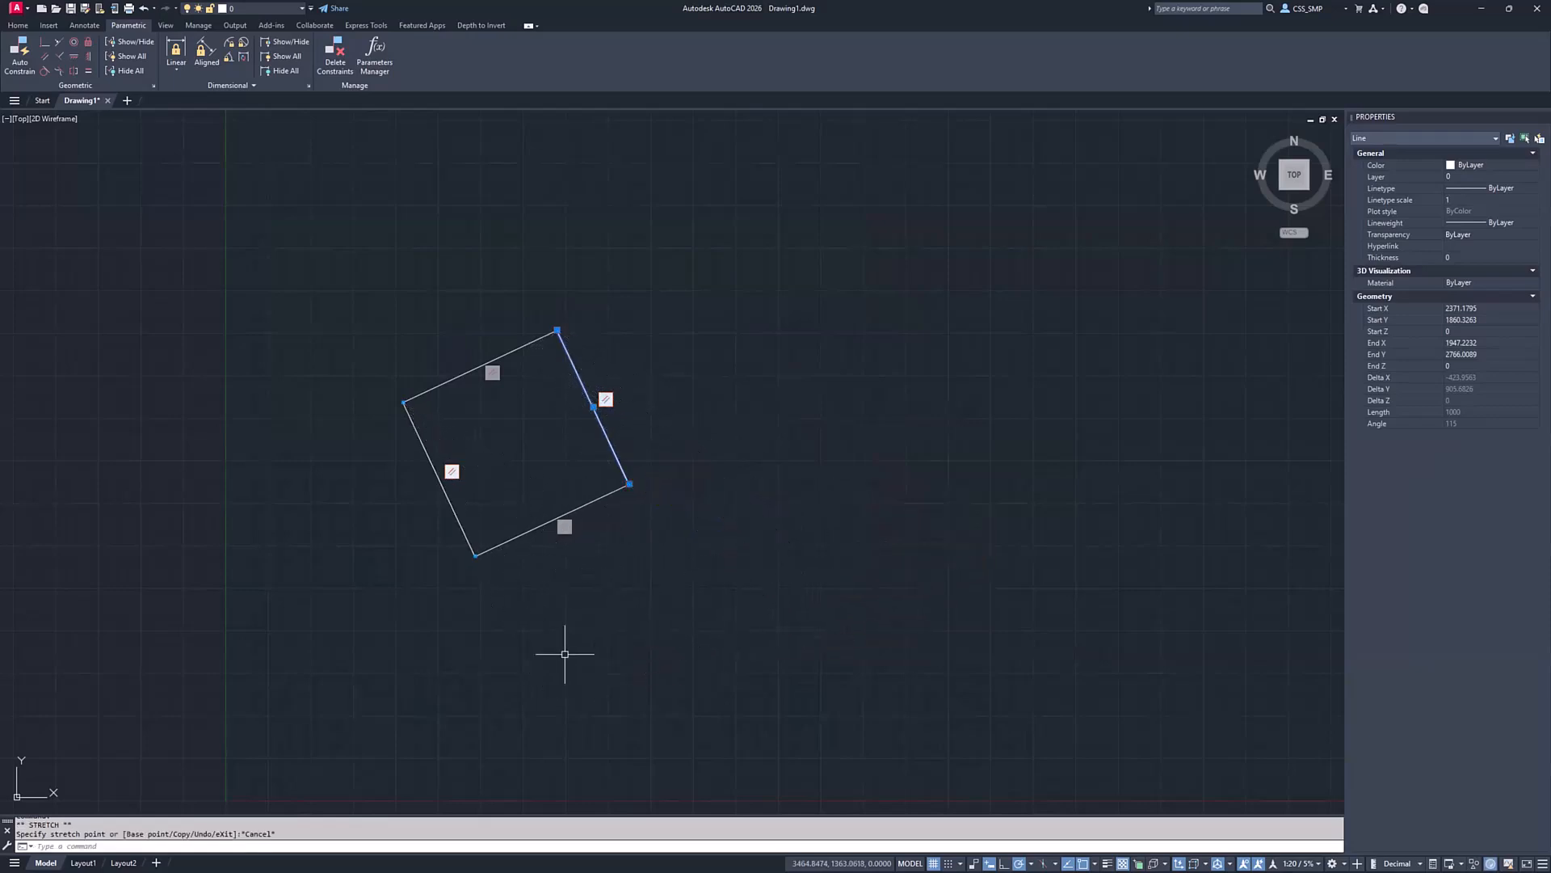
Apply a Horizontal constraint to the tilted square's bottom line
left_click(73, 56)
left_click(534, 526)
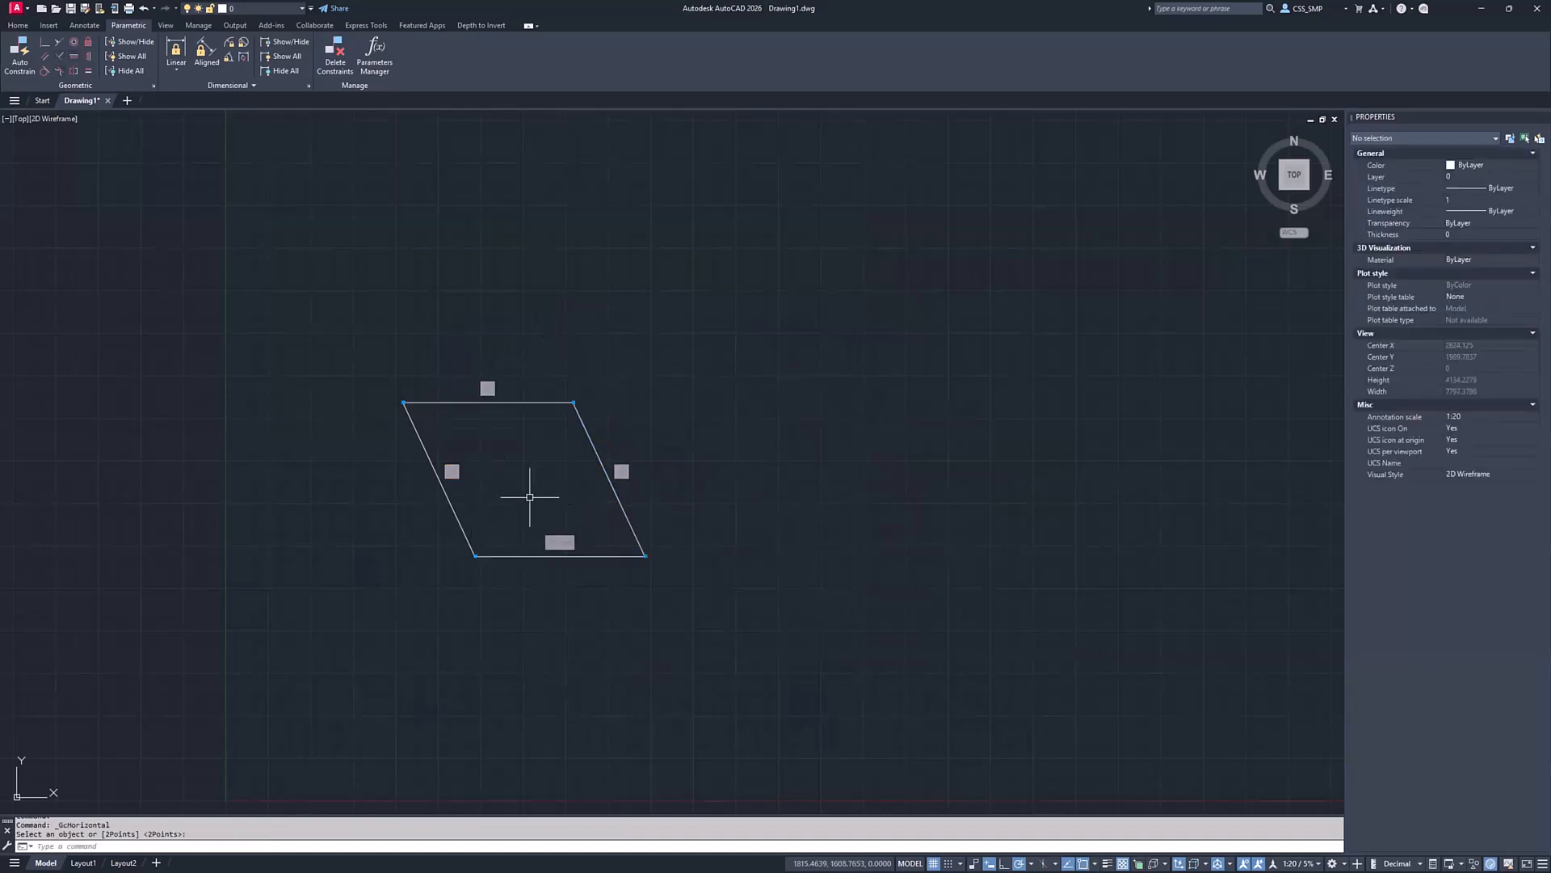
key("Escape")
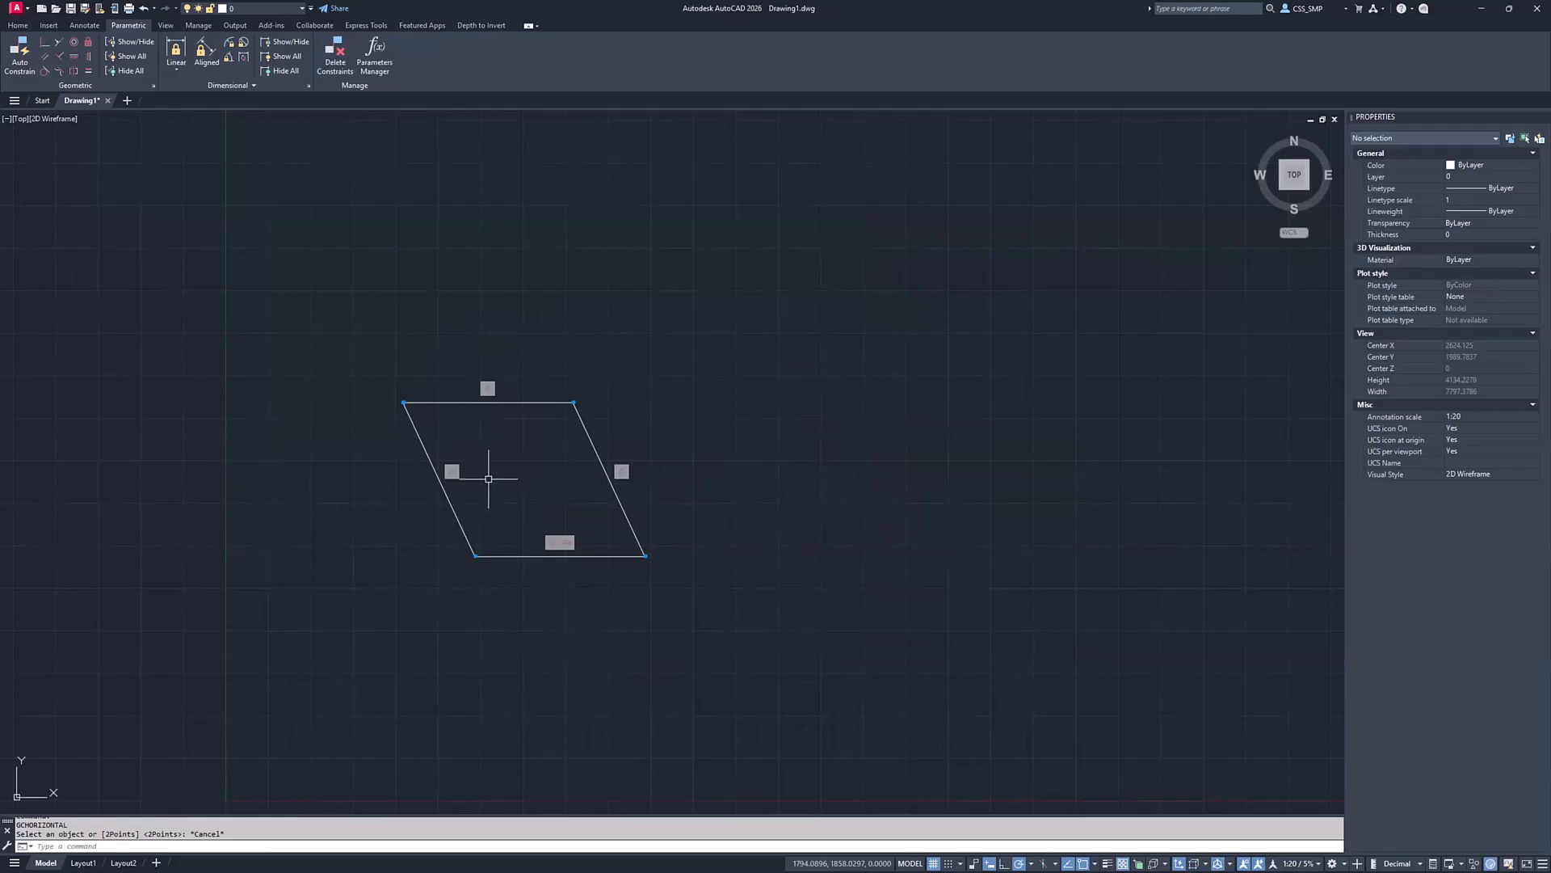
Apply a Perpendicular constraint between the bottom line and the left line
left_click(58, 58)
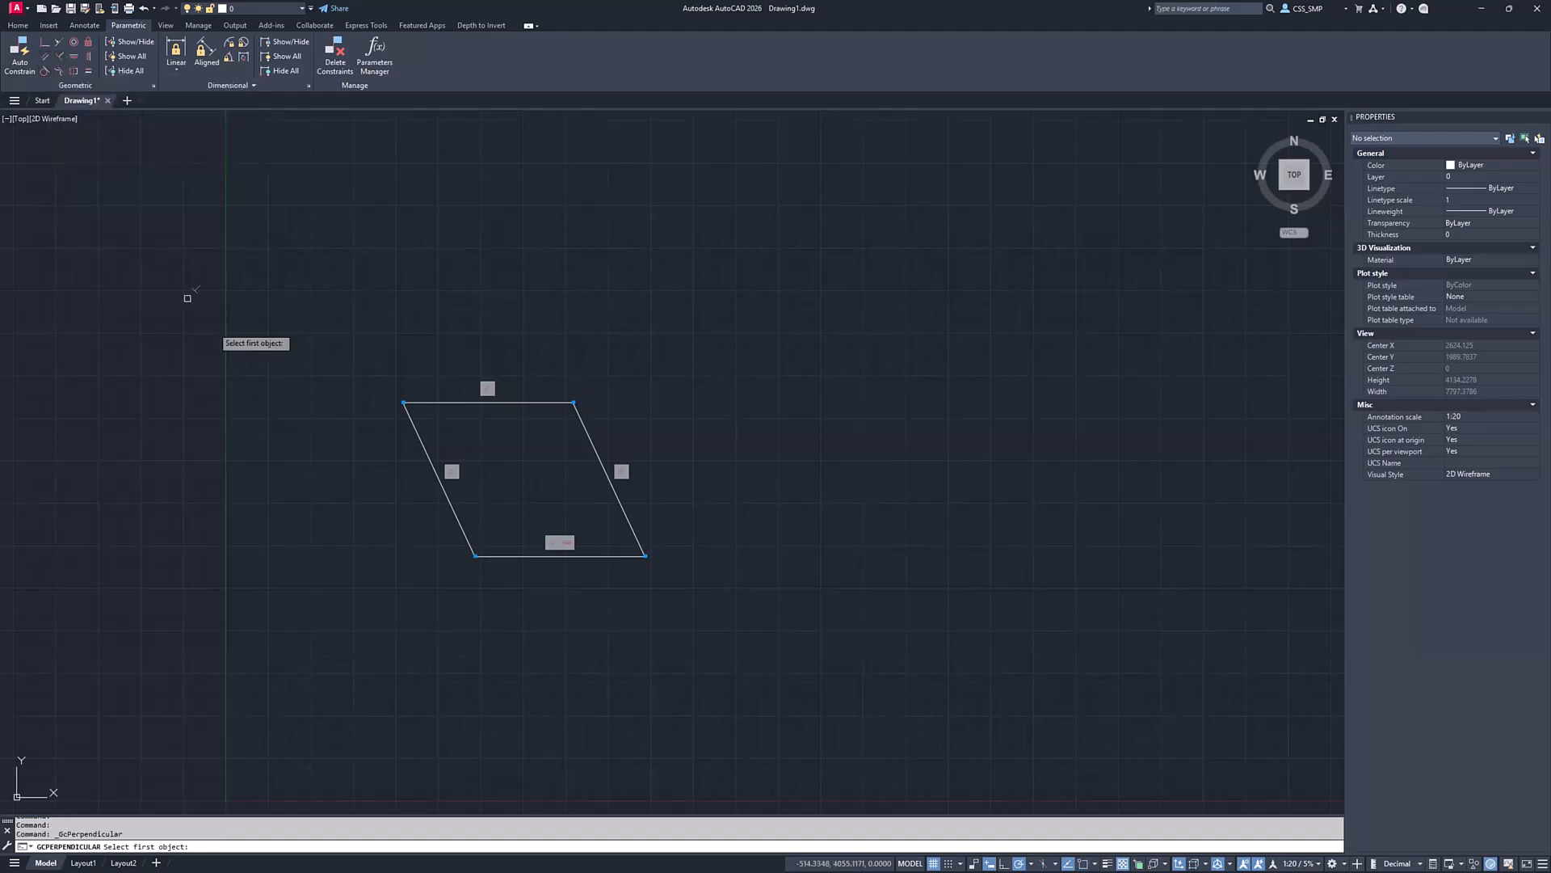
left_click(463, 529)
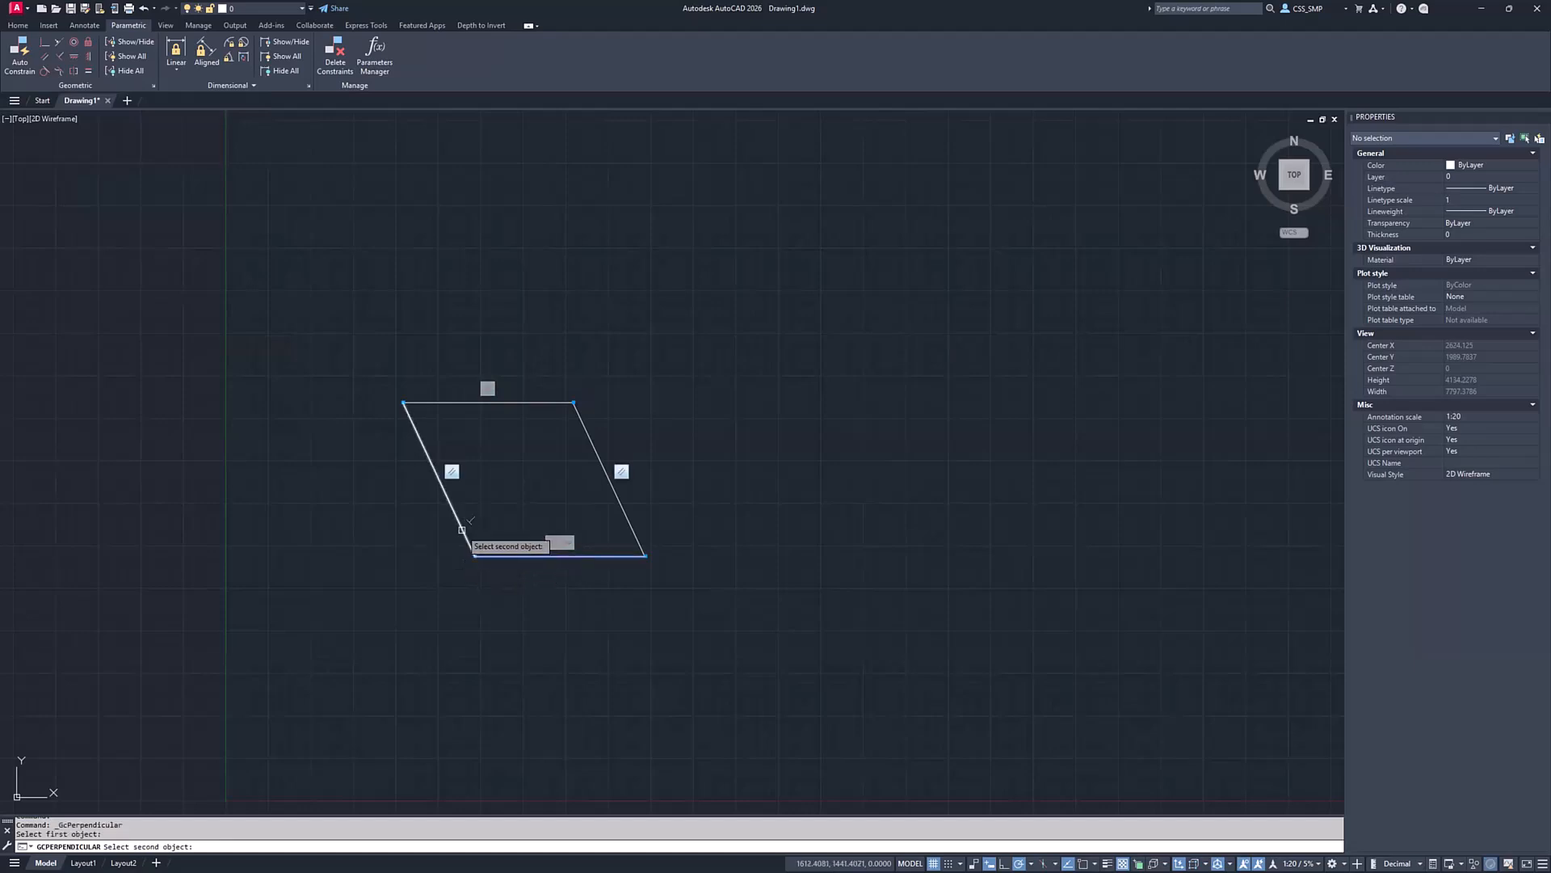
left_click(462, 529)
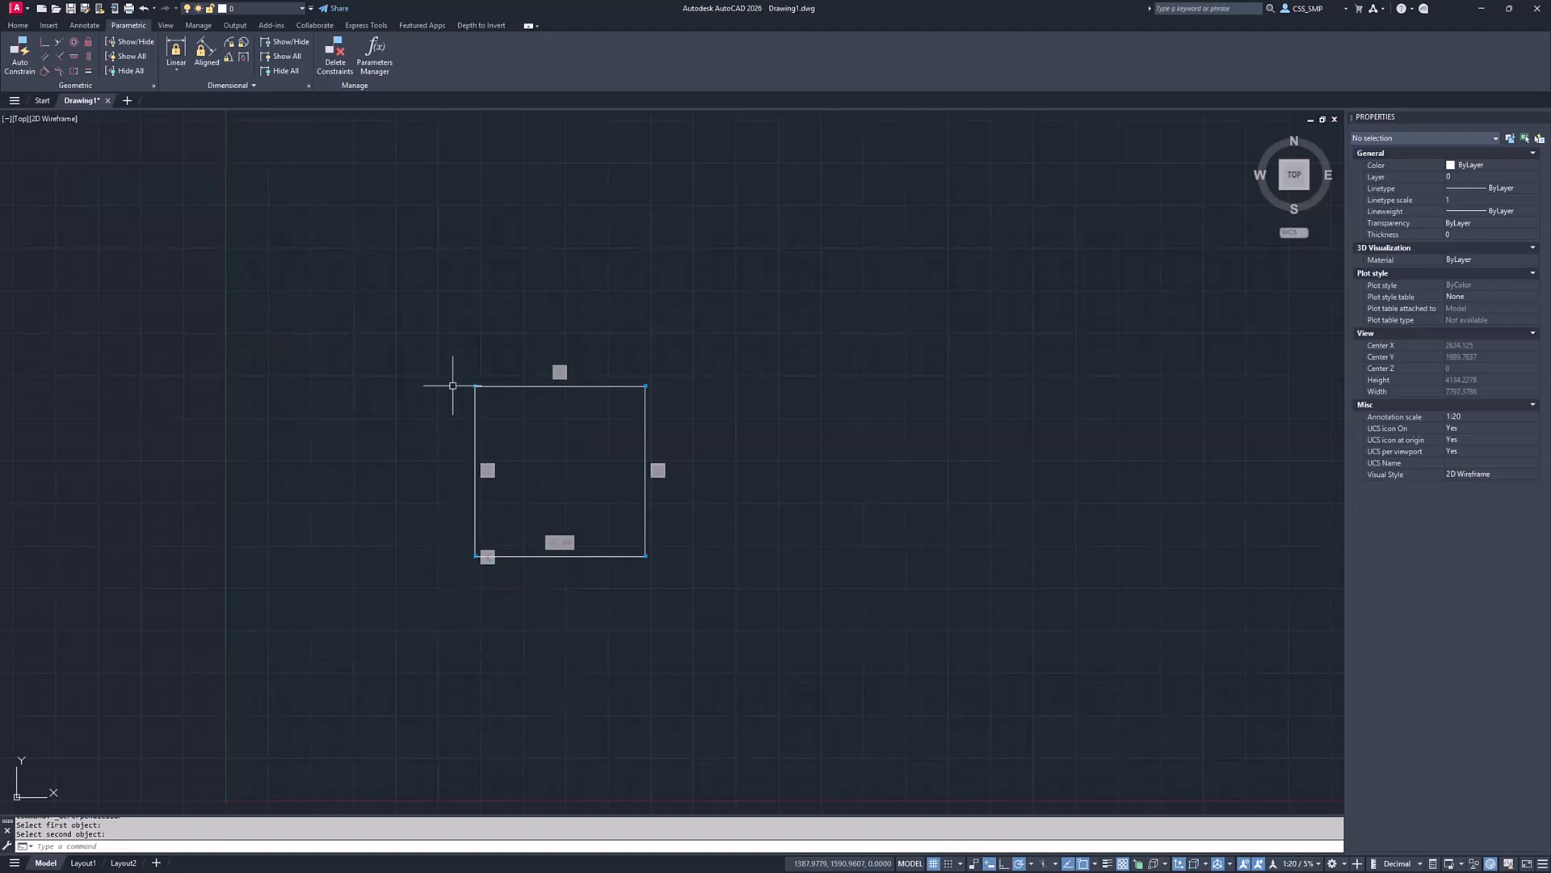
key("Escape")
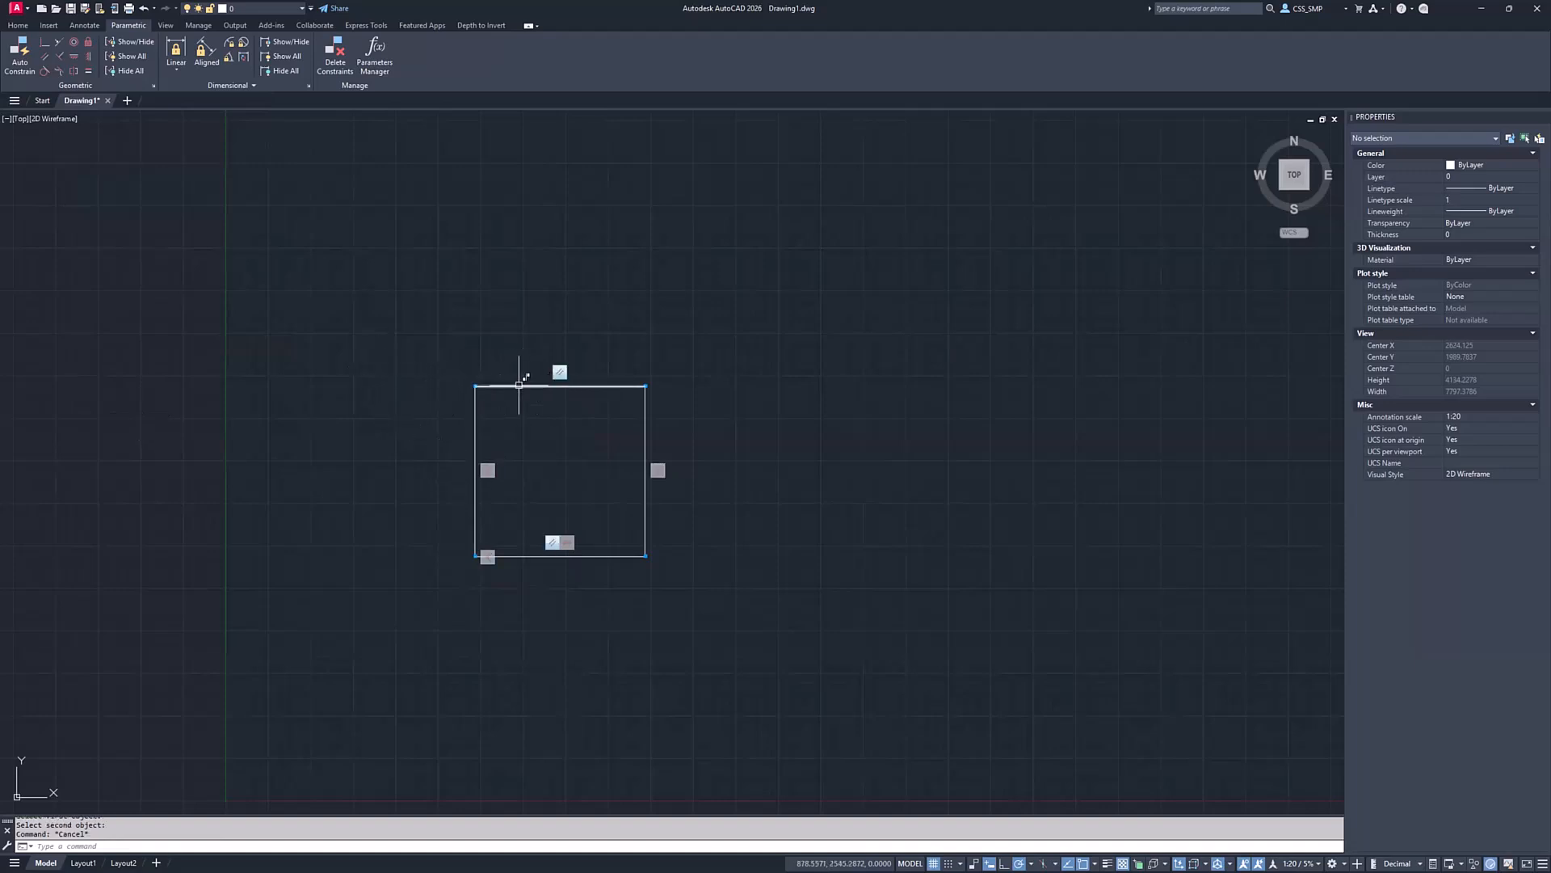
Hide and redisplay all geometric constraint icons, then dismiss the top and bottom lines' icons individually and show all of them again
left_click(127, 71)
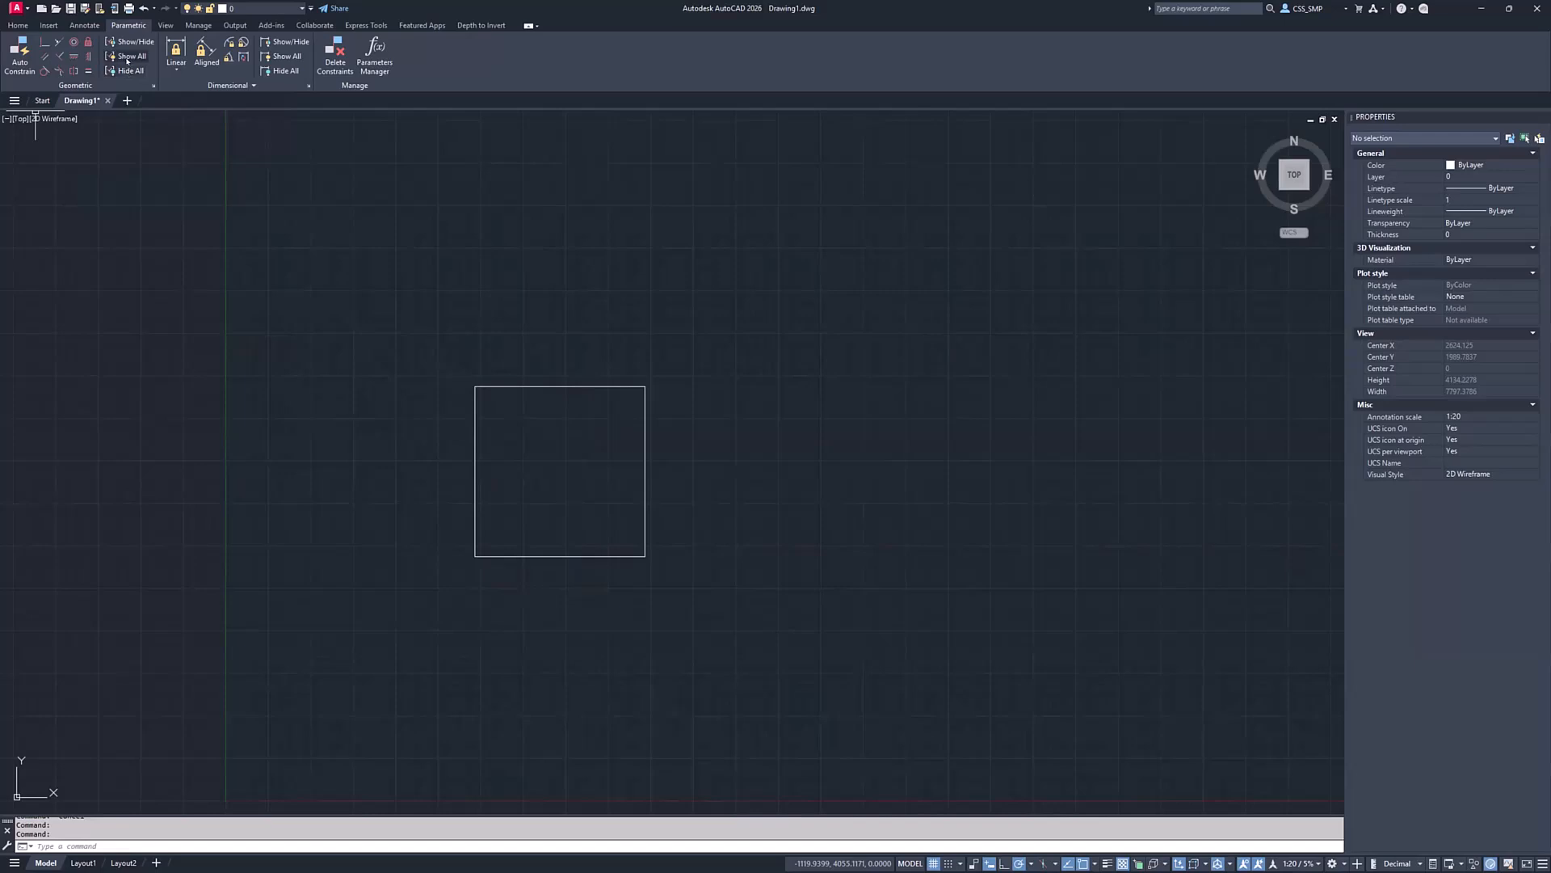
left_click(127, 58)
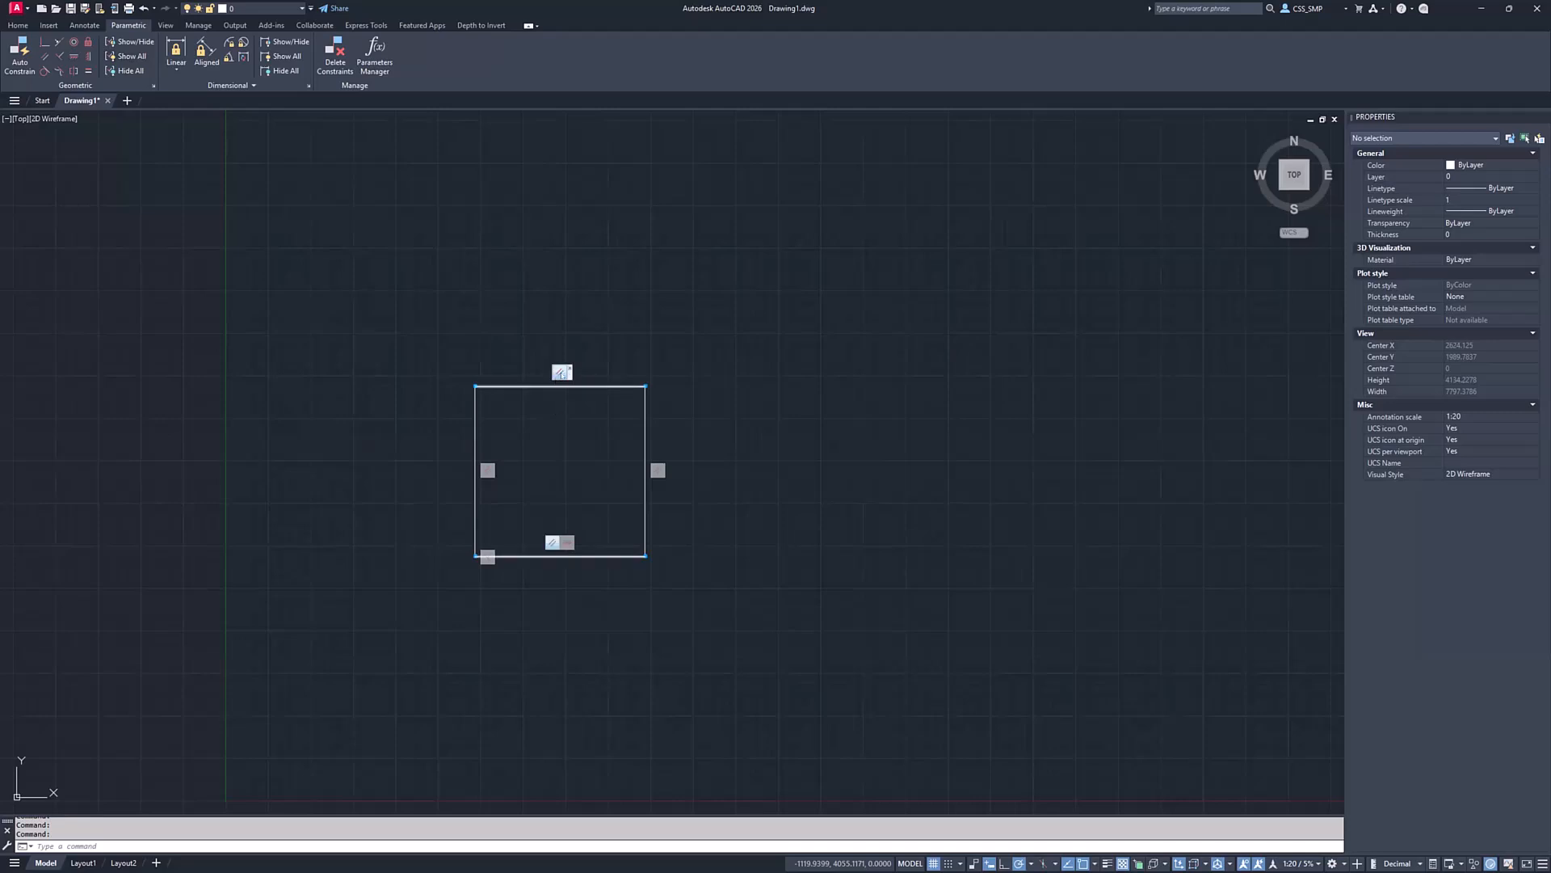
left_click(570, 369)
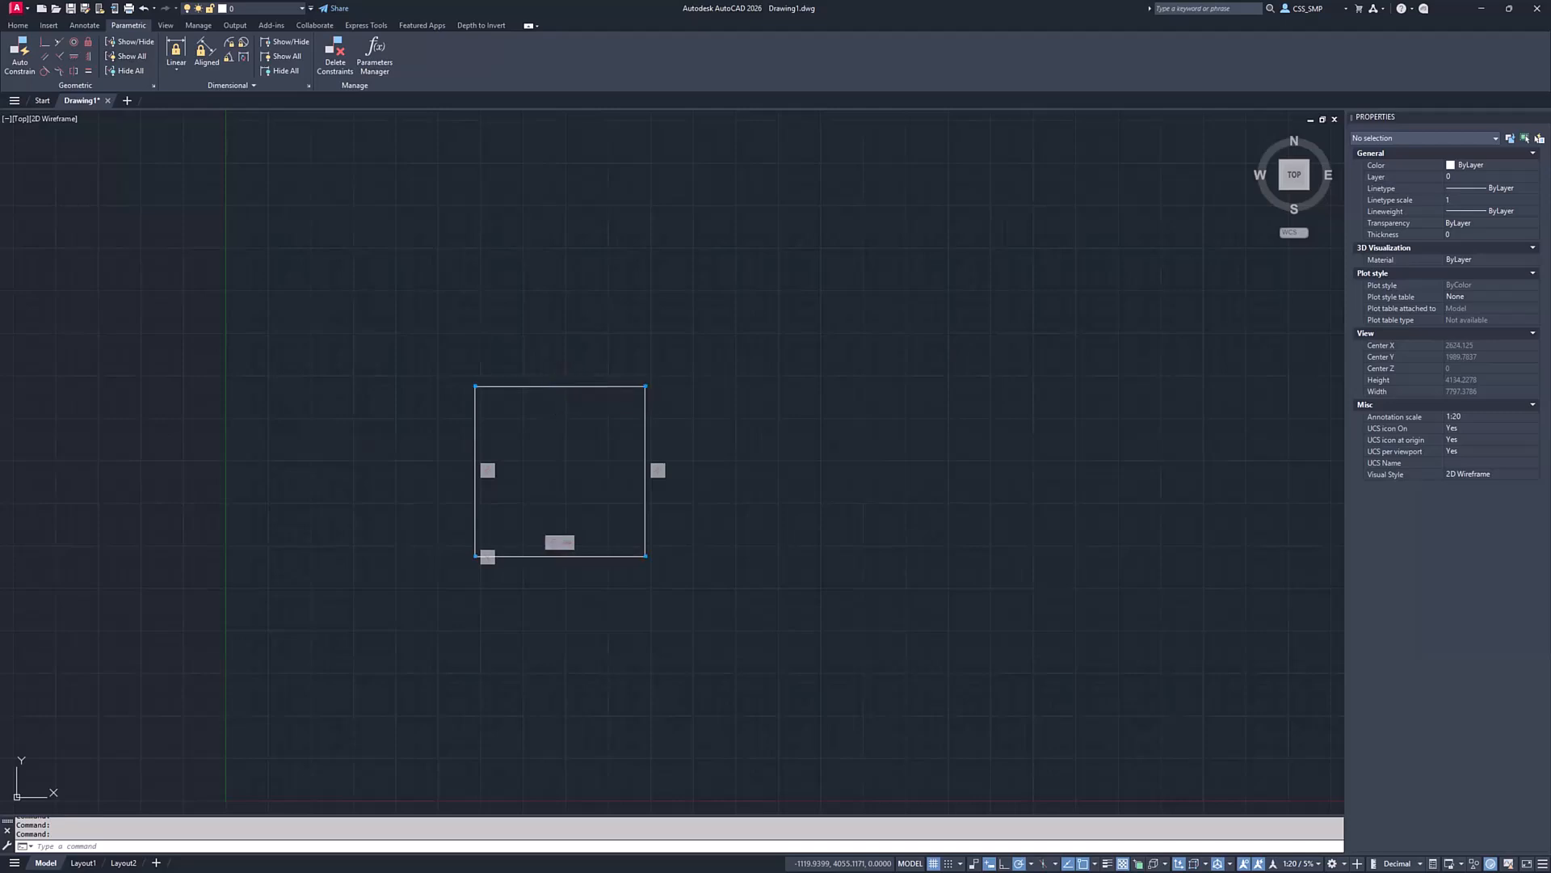
left_click(577, 539)
left_click(122, 56)
key("Return")
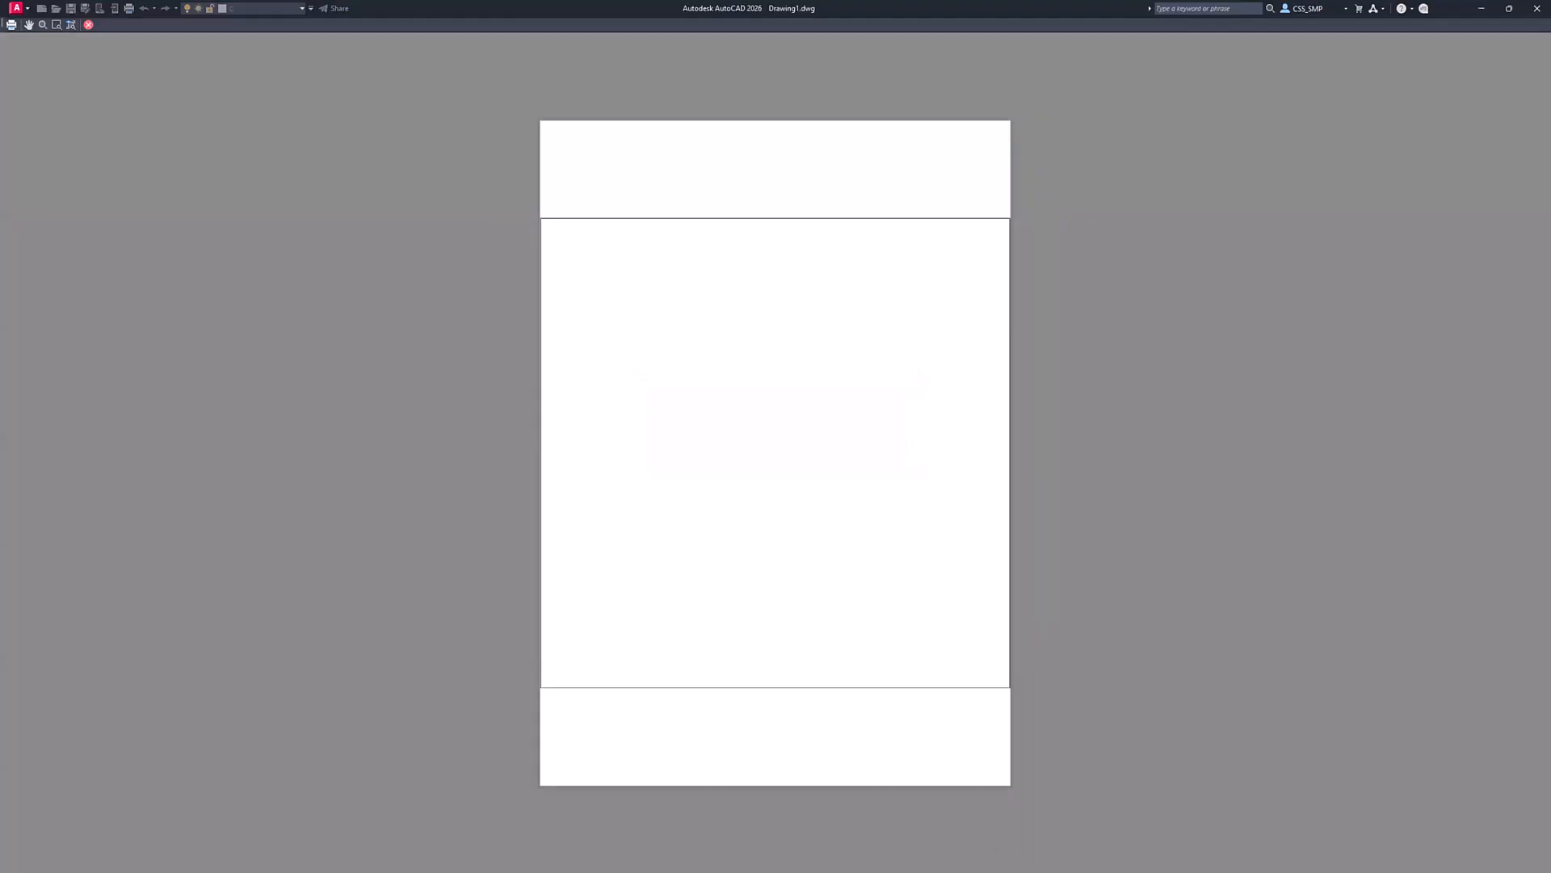
key("Escape")
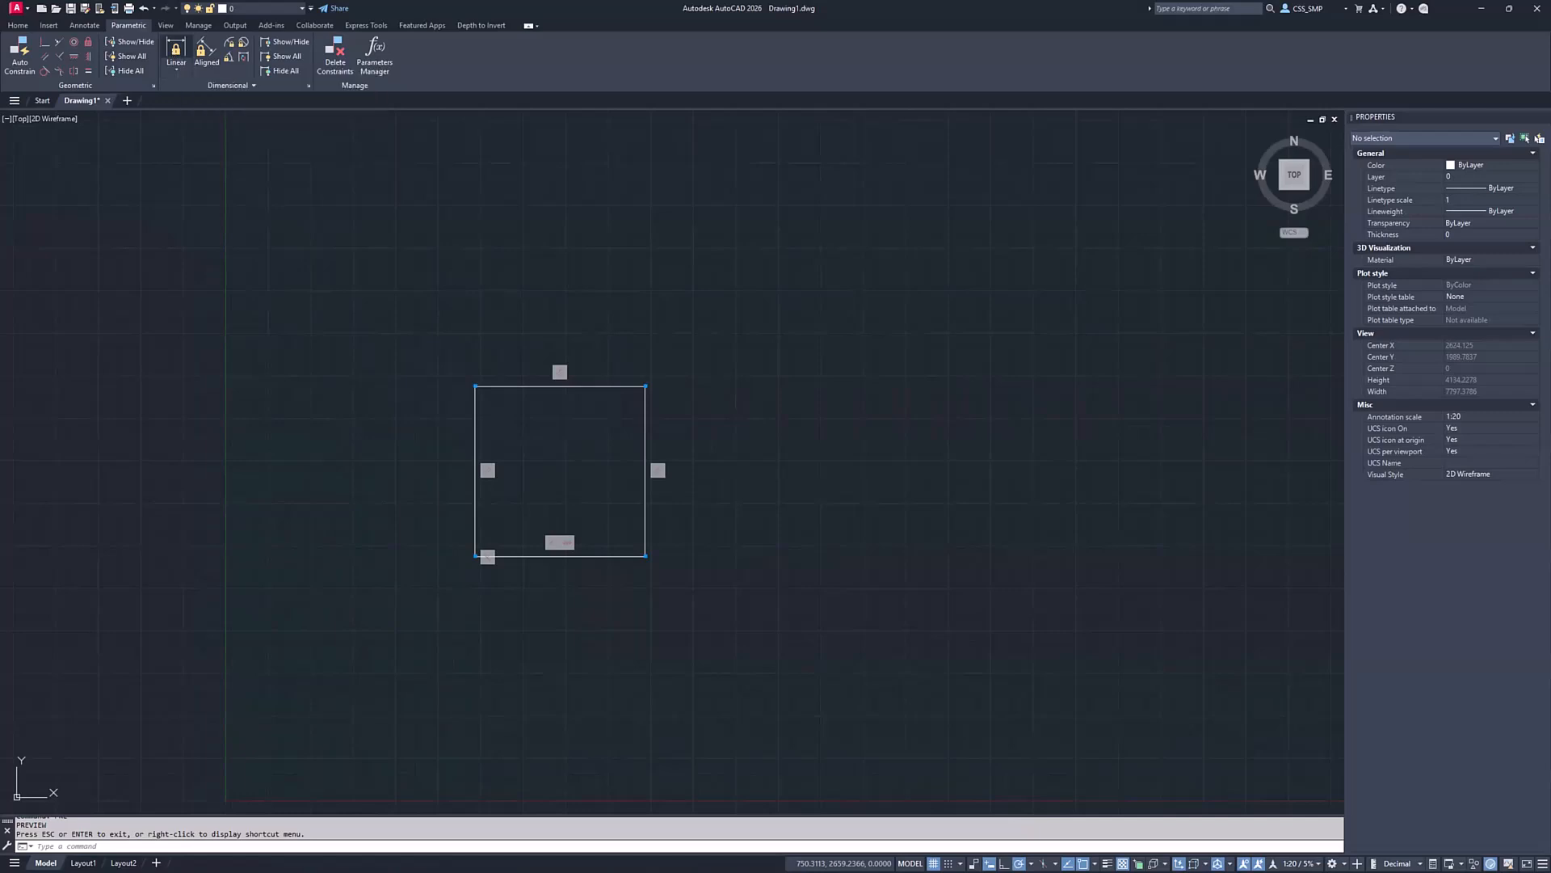
left_click(176, 50)
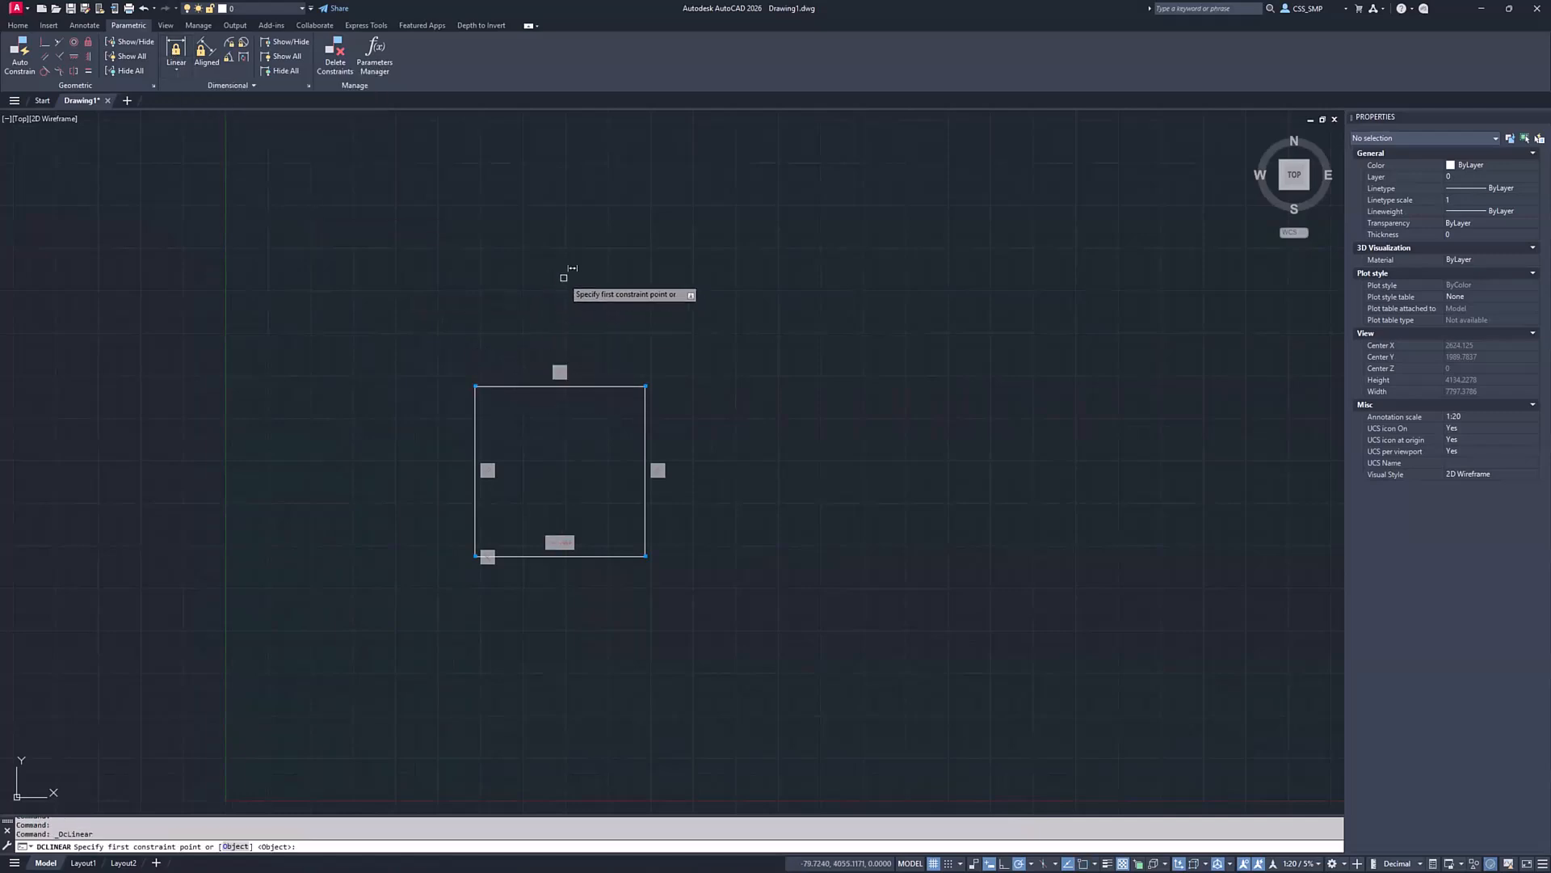
key("Escape")
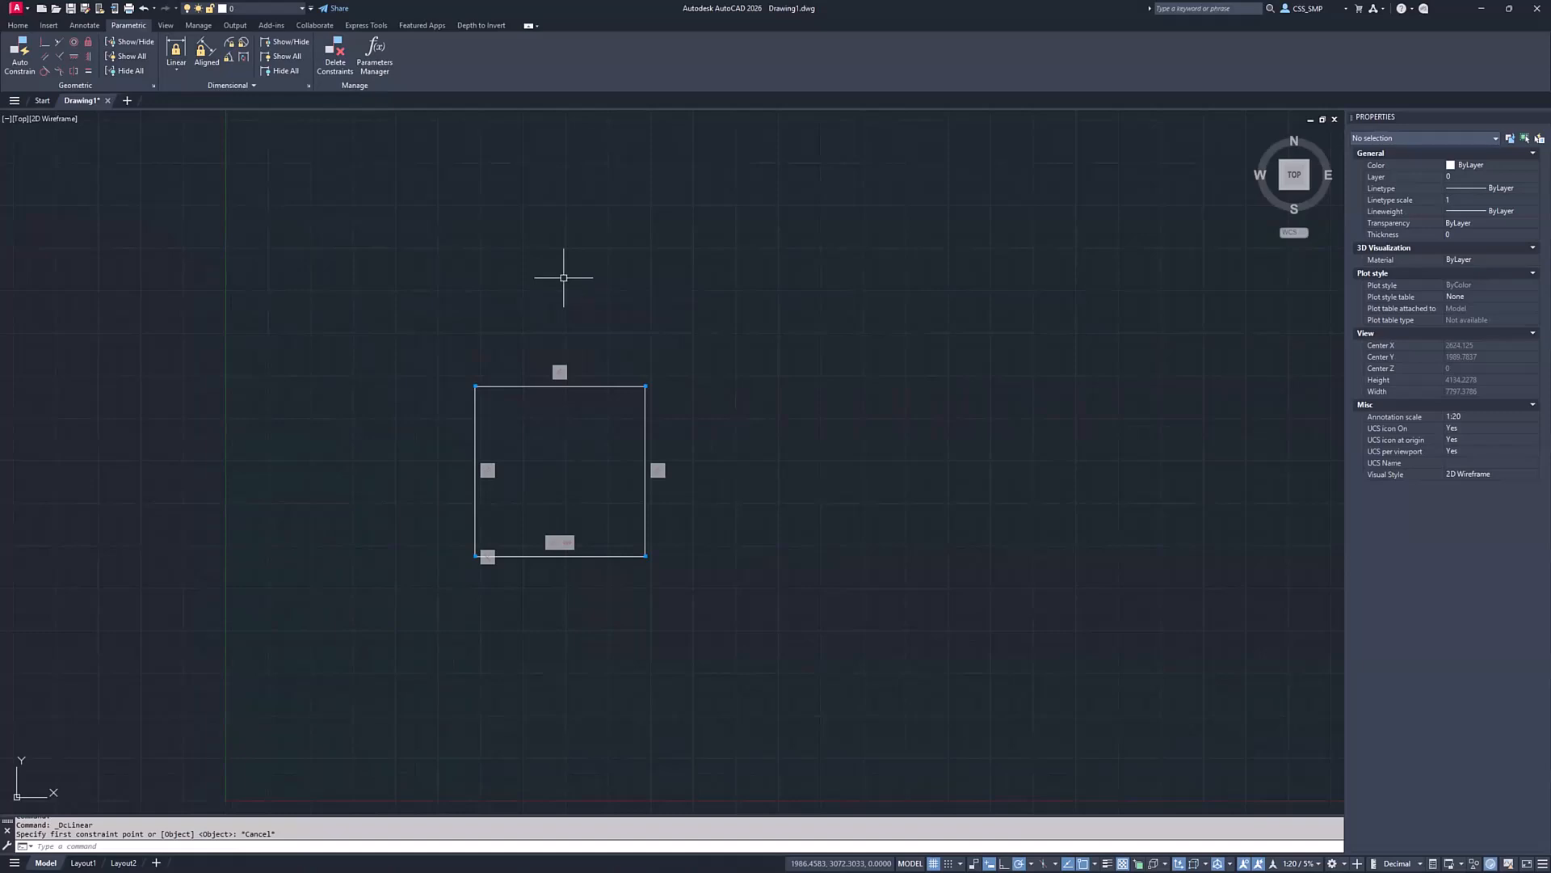
Preview a regular dimension on the square's top line with the DIM command and cancel it
type("dim")
key("Return")
key("Escape")
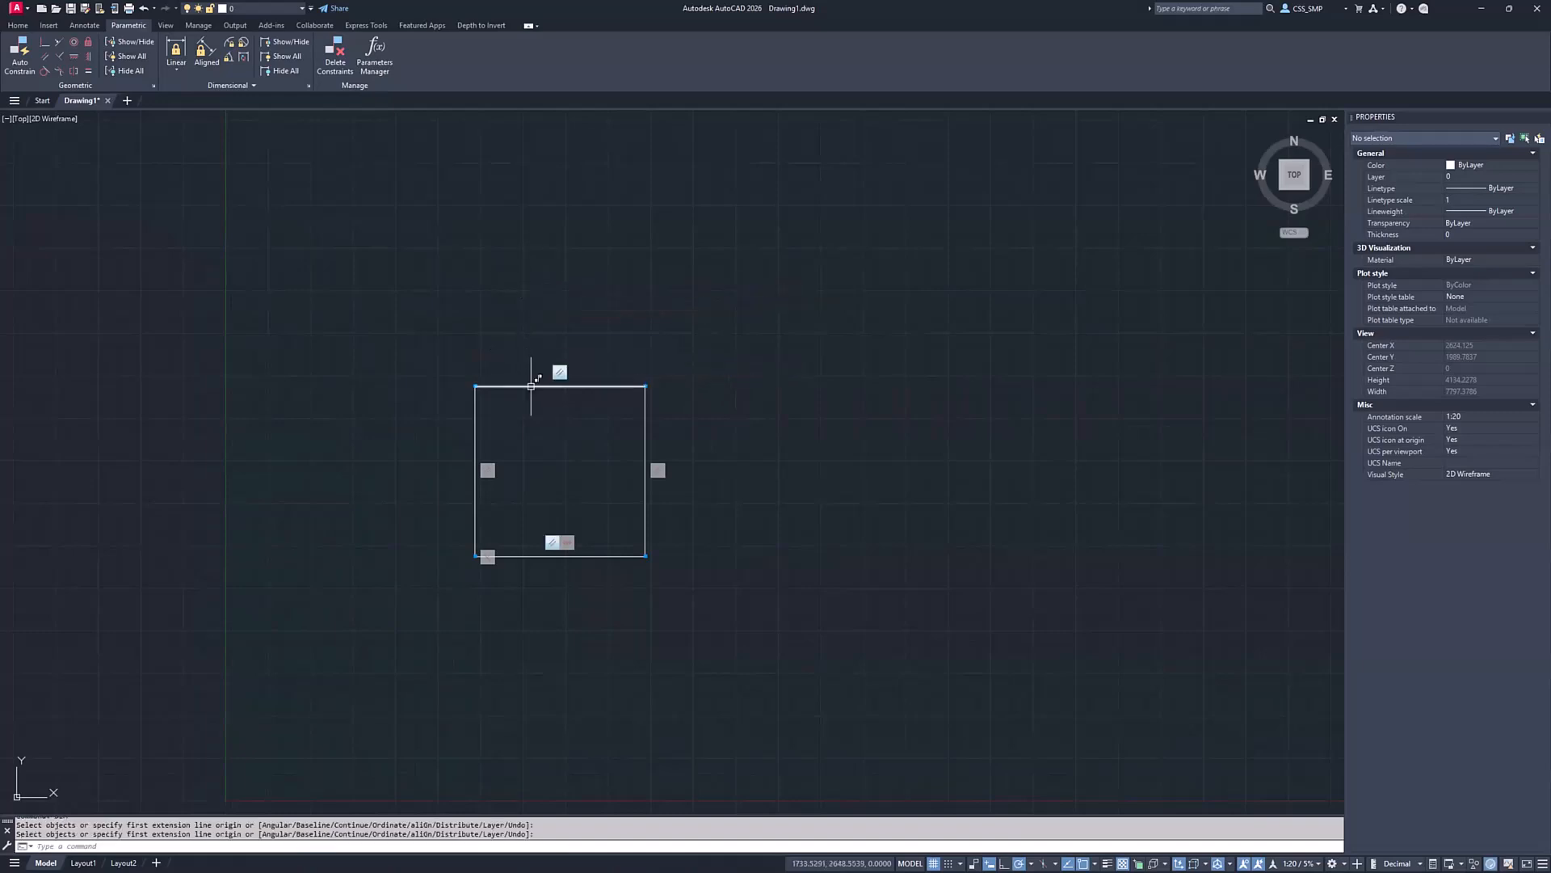
key("Return")
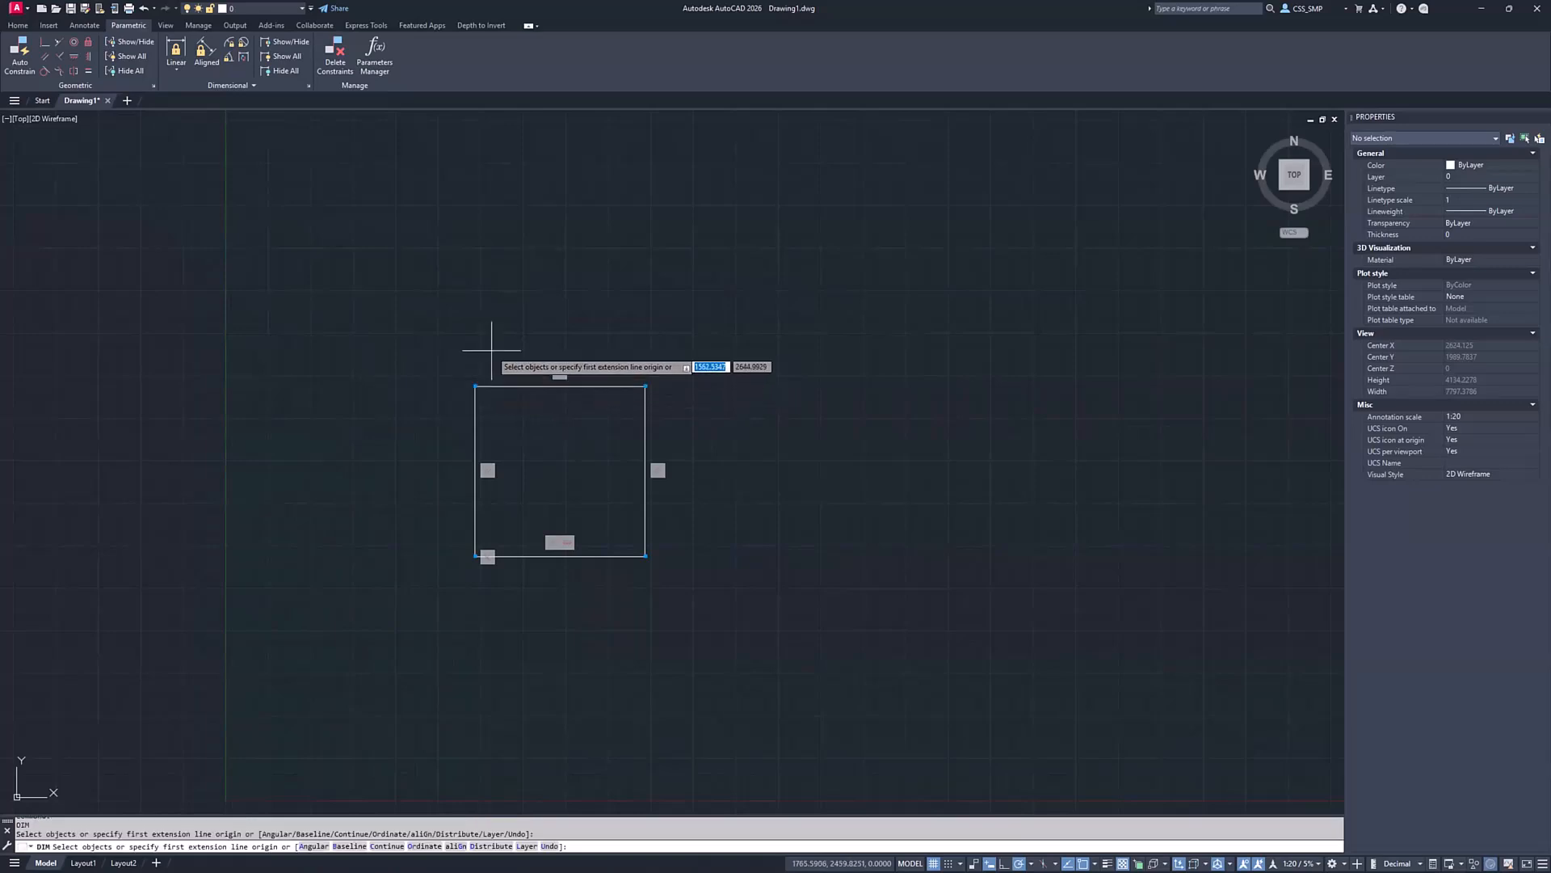
left_click(516, 386)
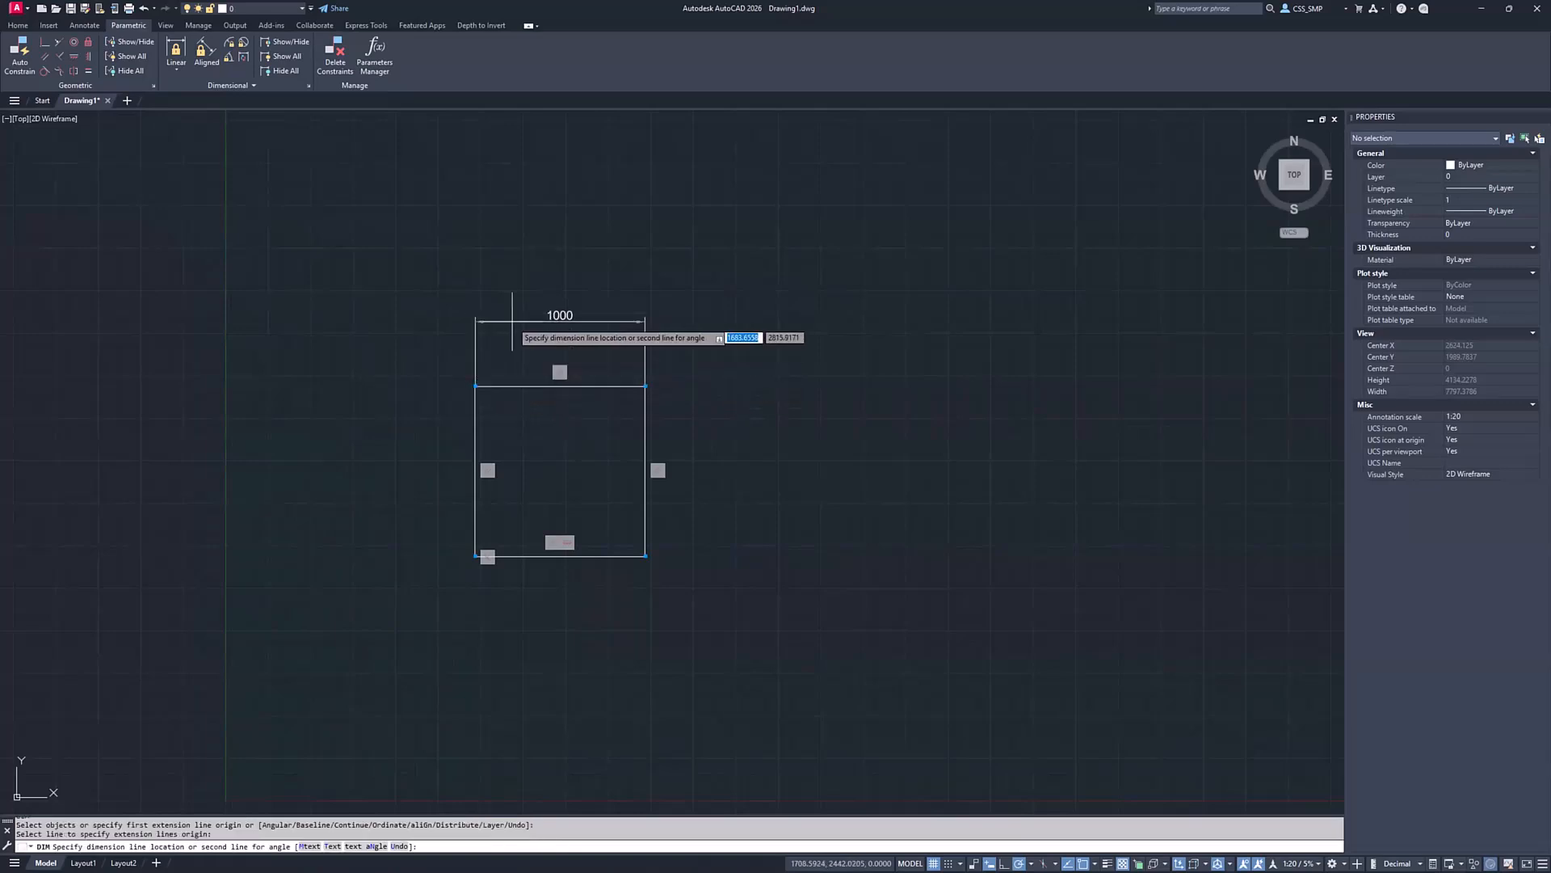
key("Escape")
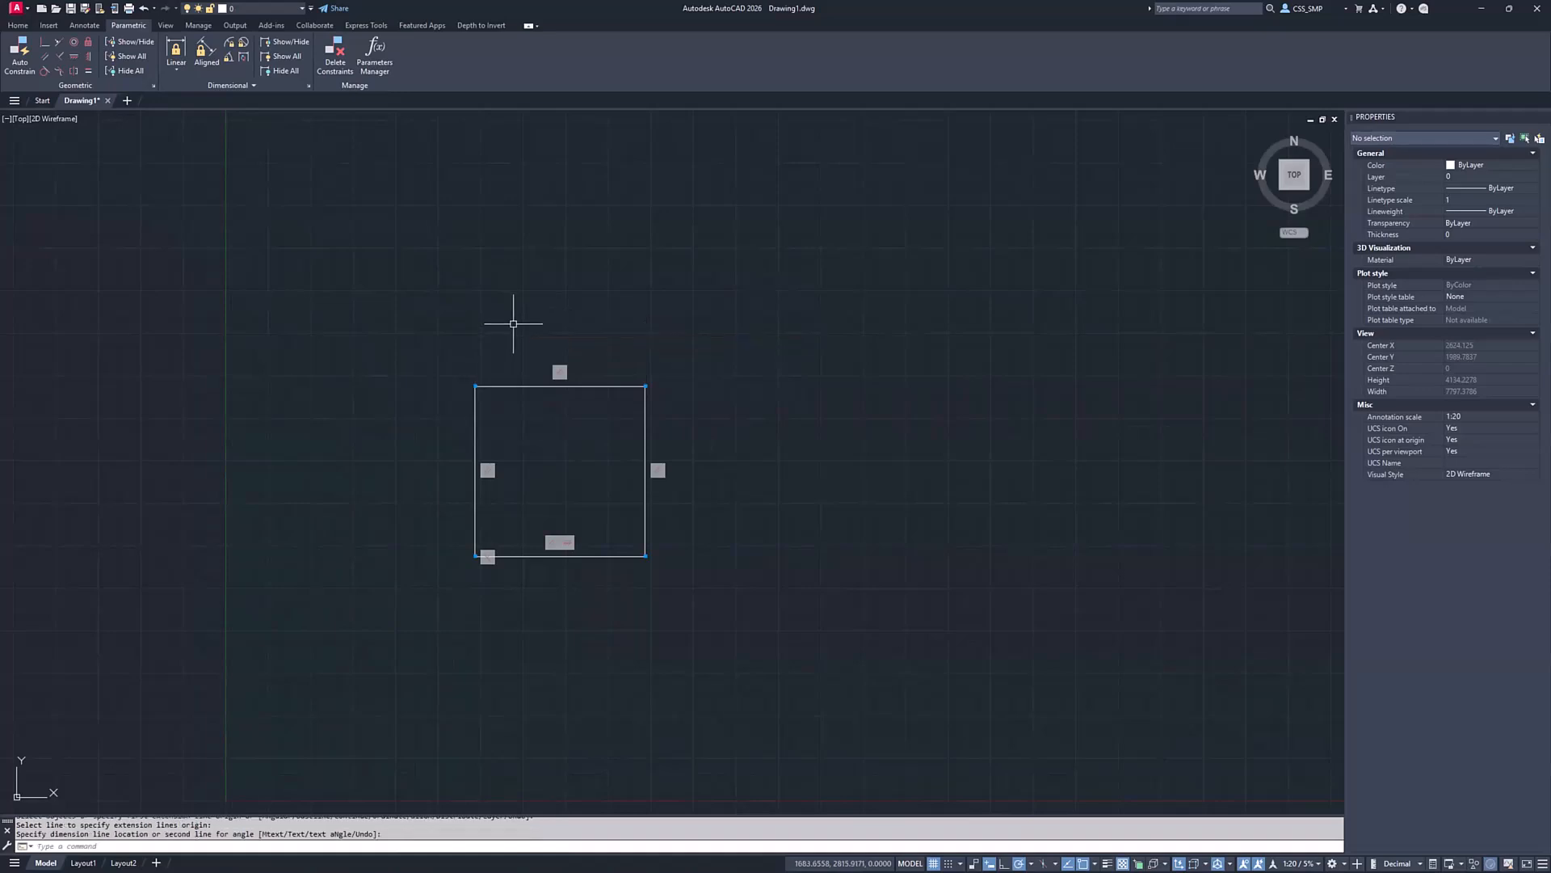
Add a Linear dimensional constraint of 1000 between the top line's endpoints, placed above the square
left_click(176, 50)
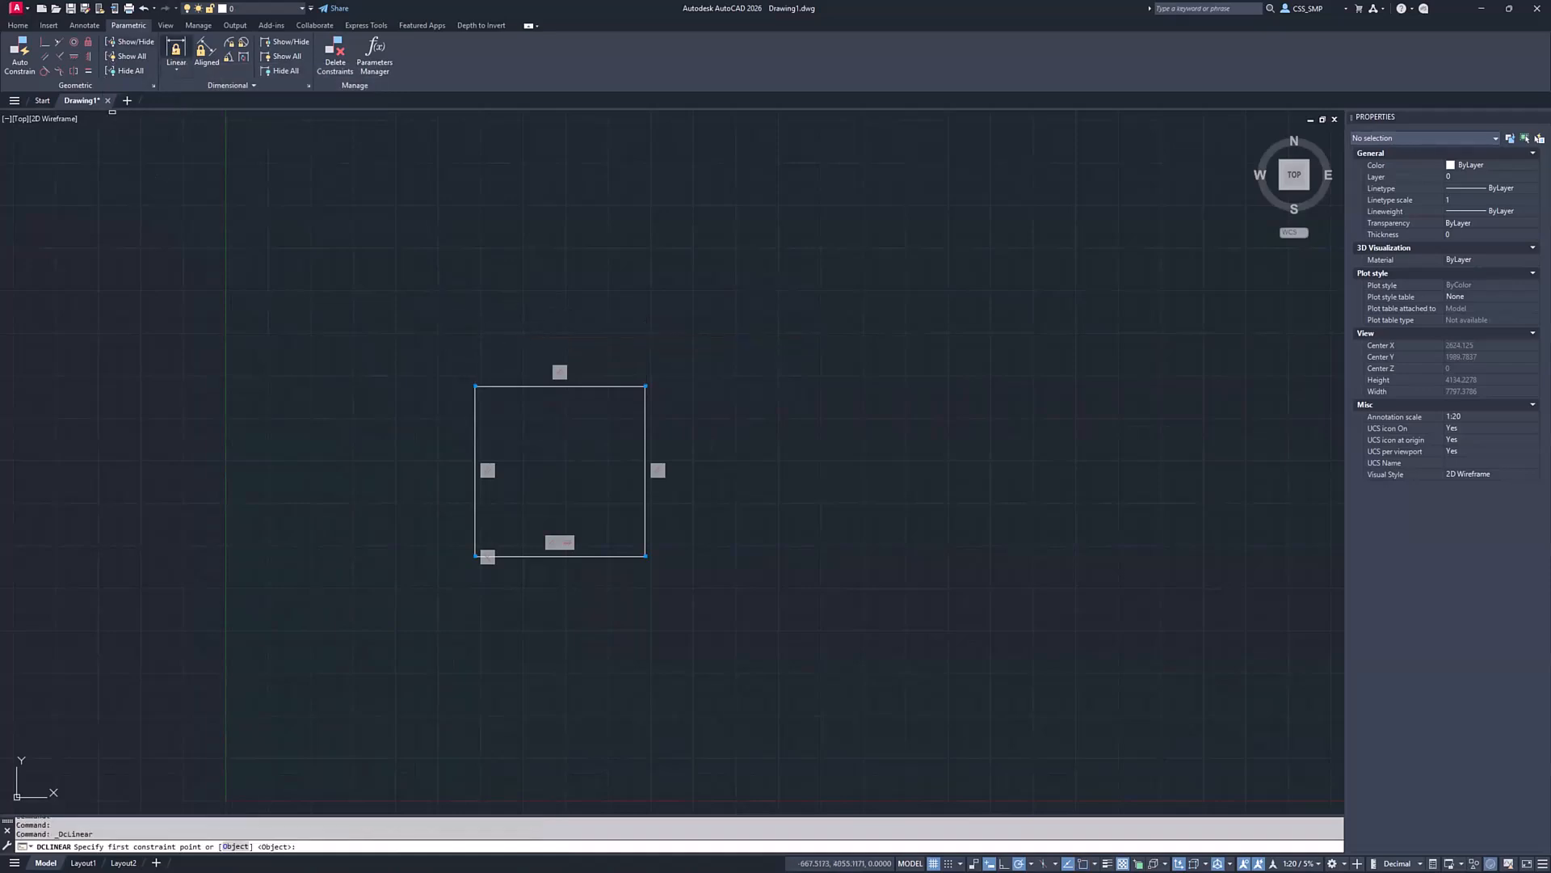
left_click(479, 385)
left_click(633, 383)
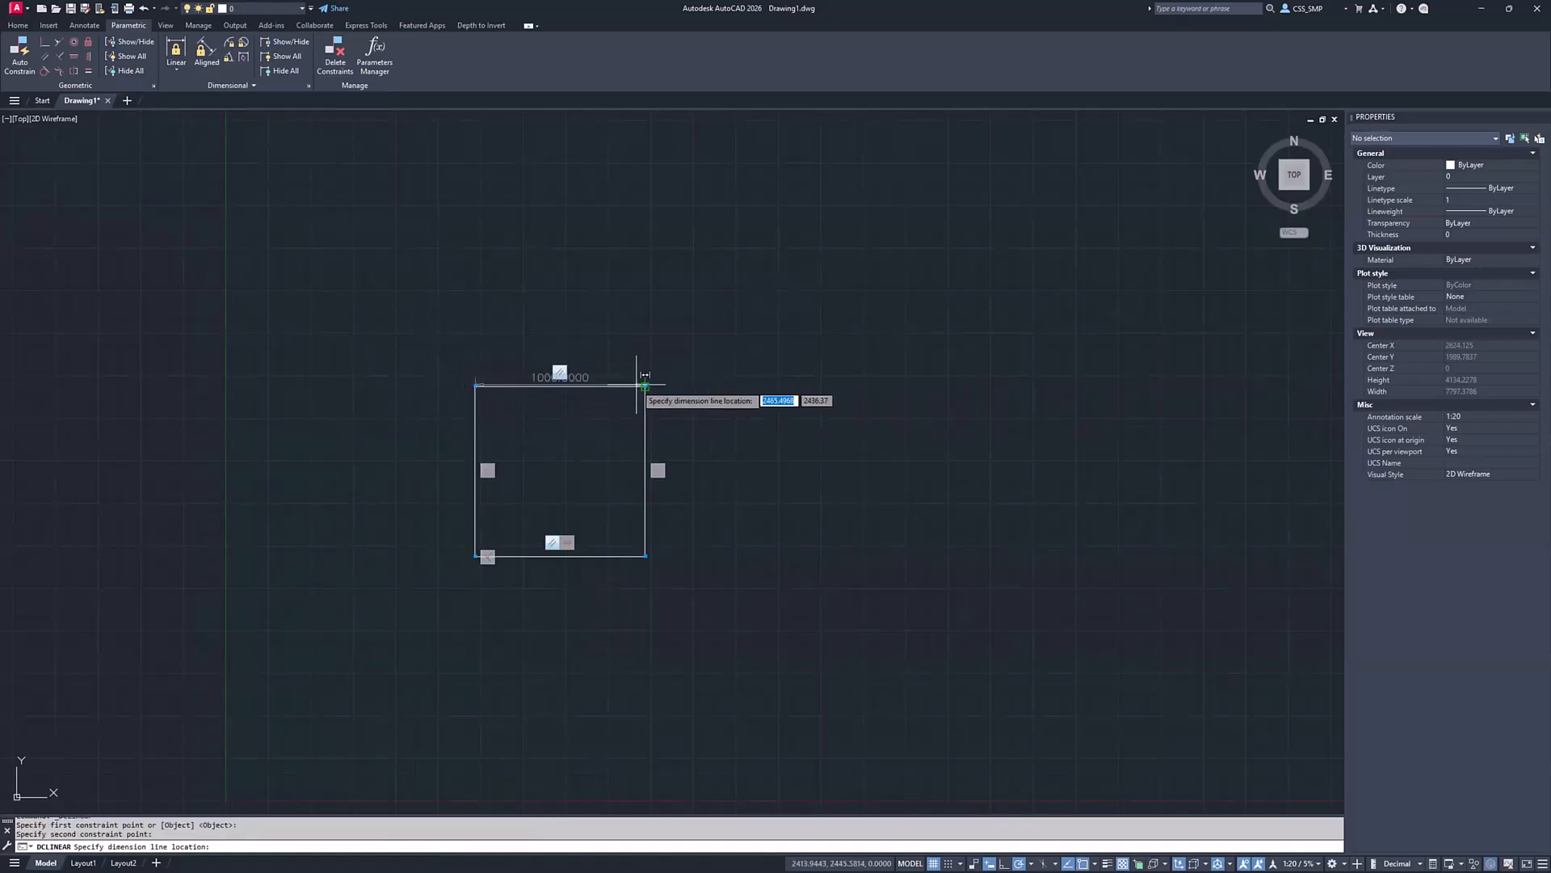
left_click(618, 339)
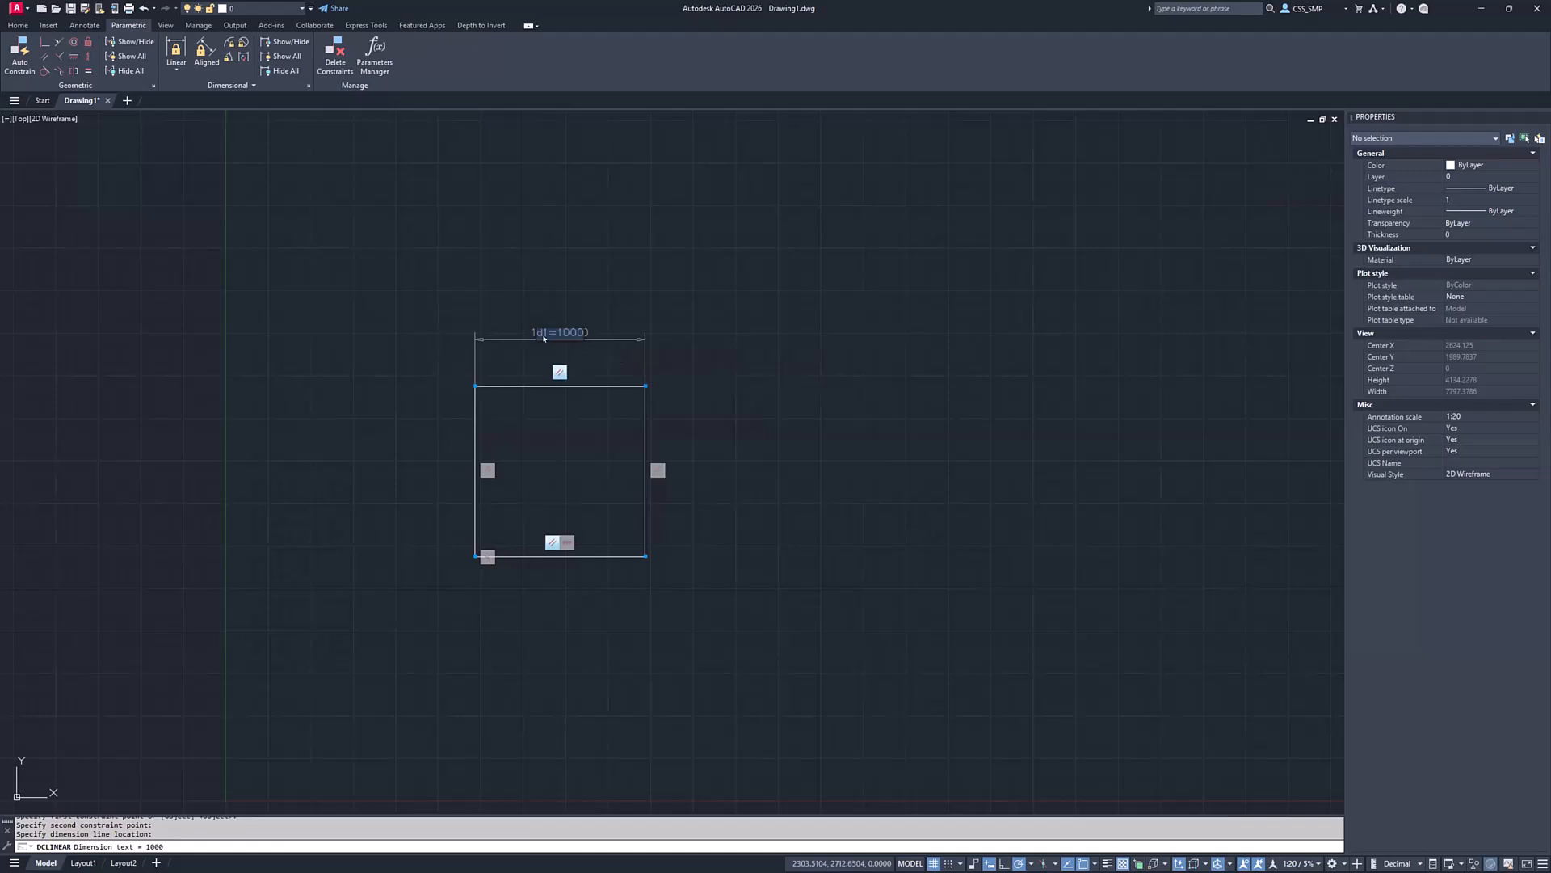
scroll(544, 338, "up", 5)
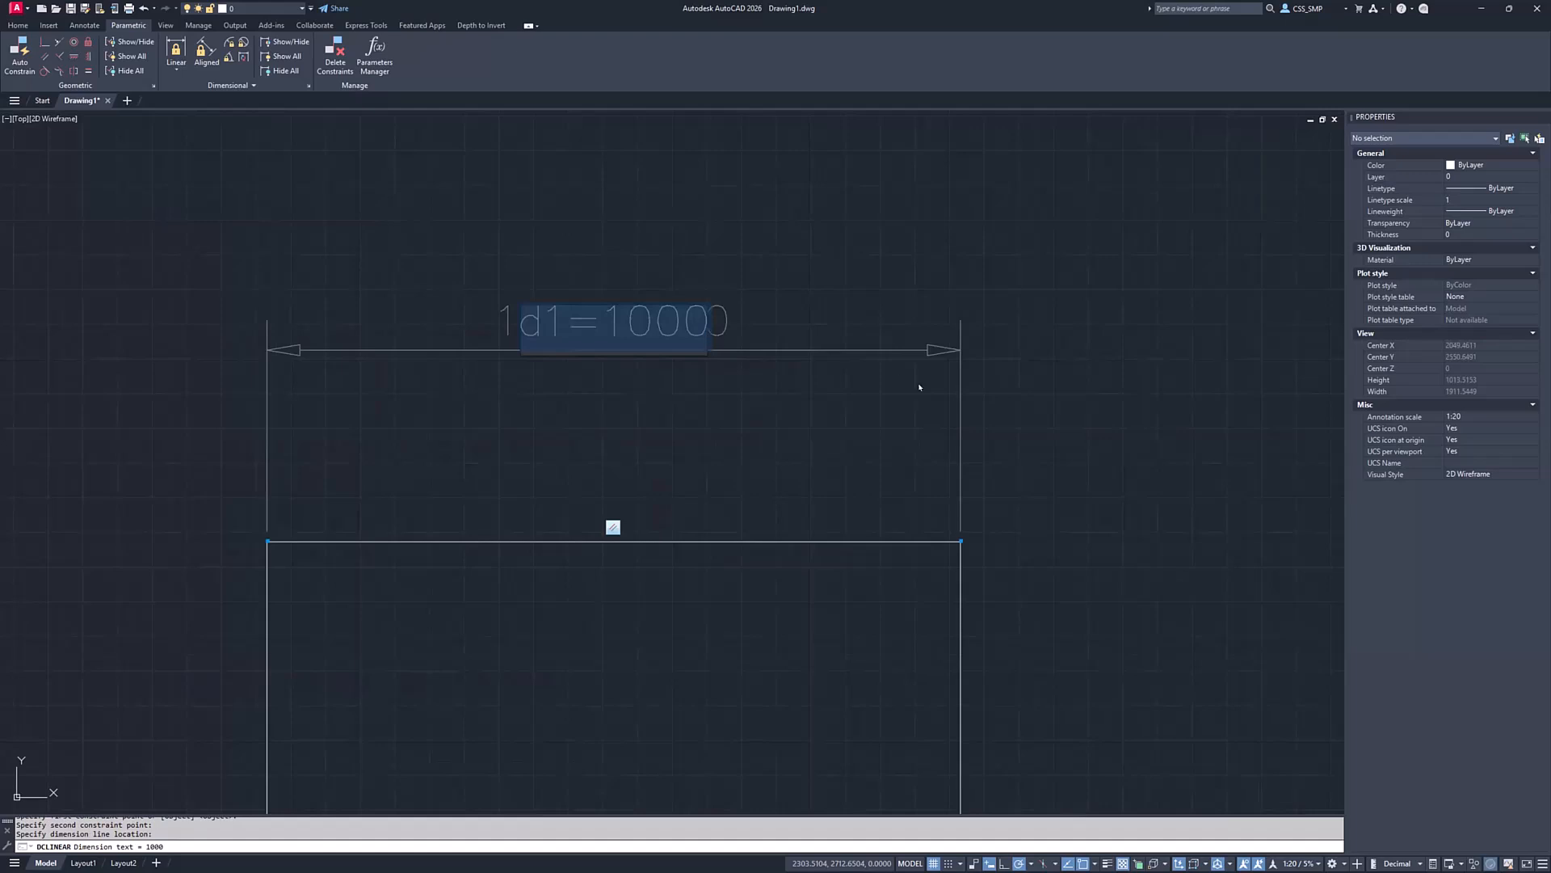
key("Return")
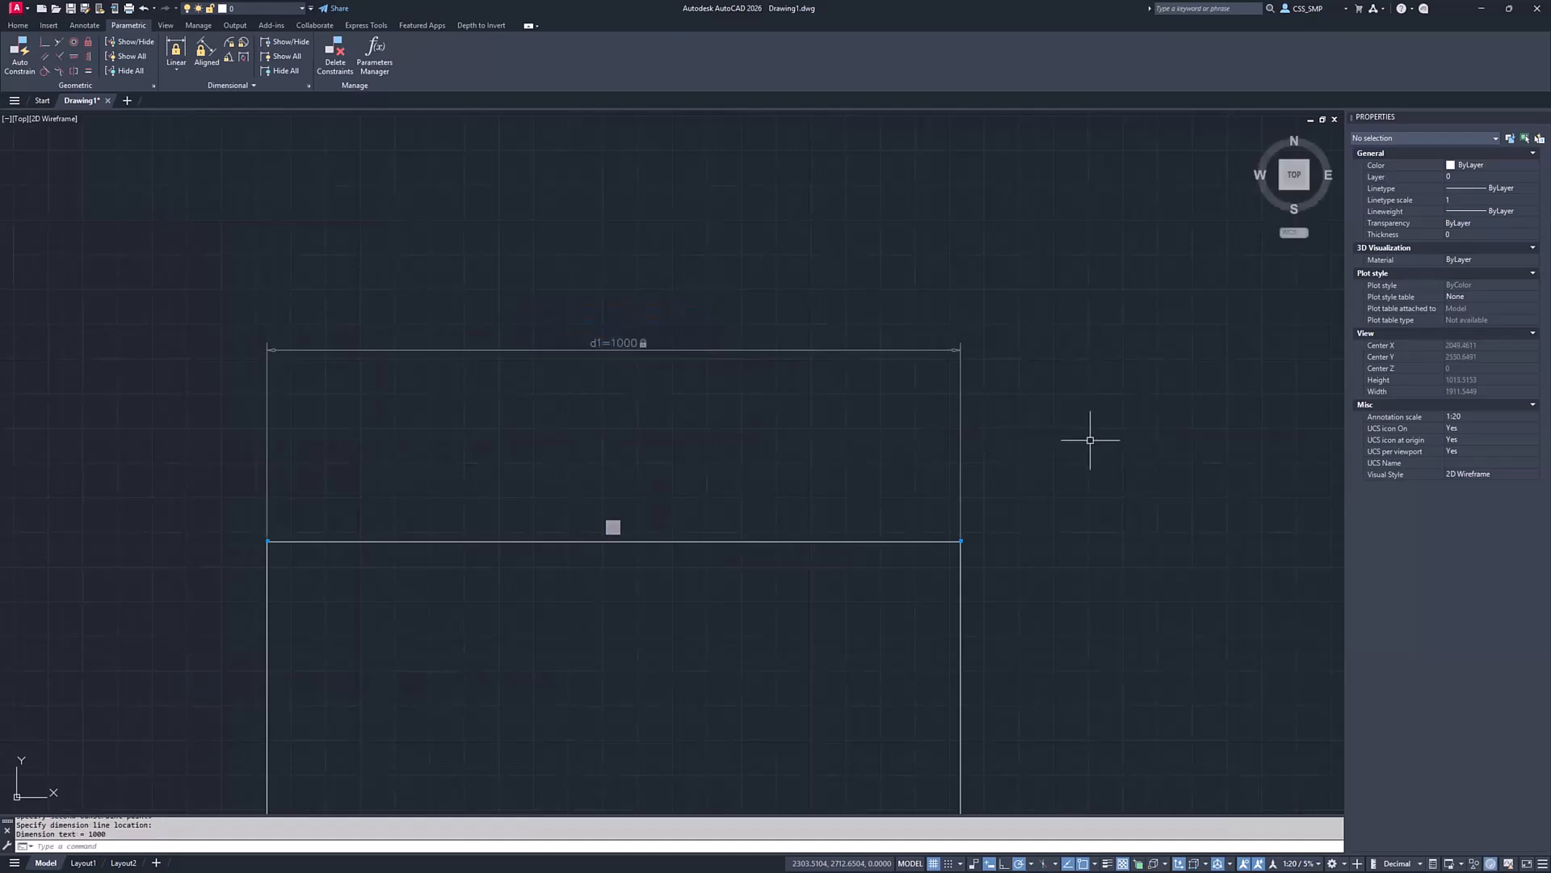
Examine the size of the d1 dimensional constraint's text and arrows at different zoom levels
scroll(617, 342, "up", 5)
scroll(602, 352, "down", 5)
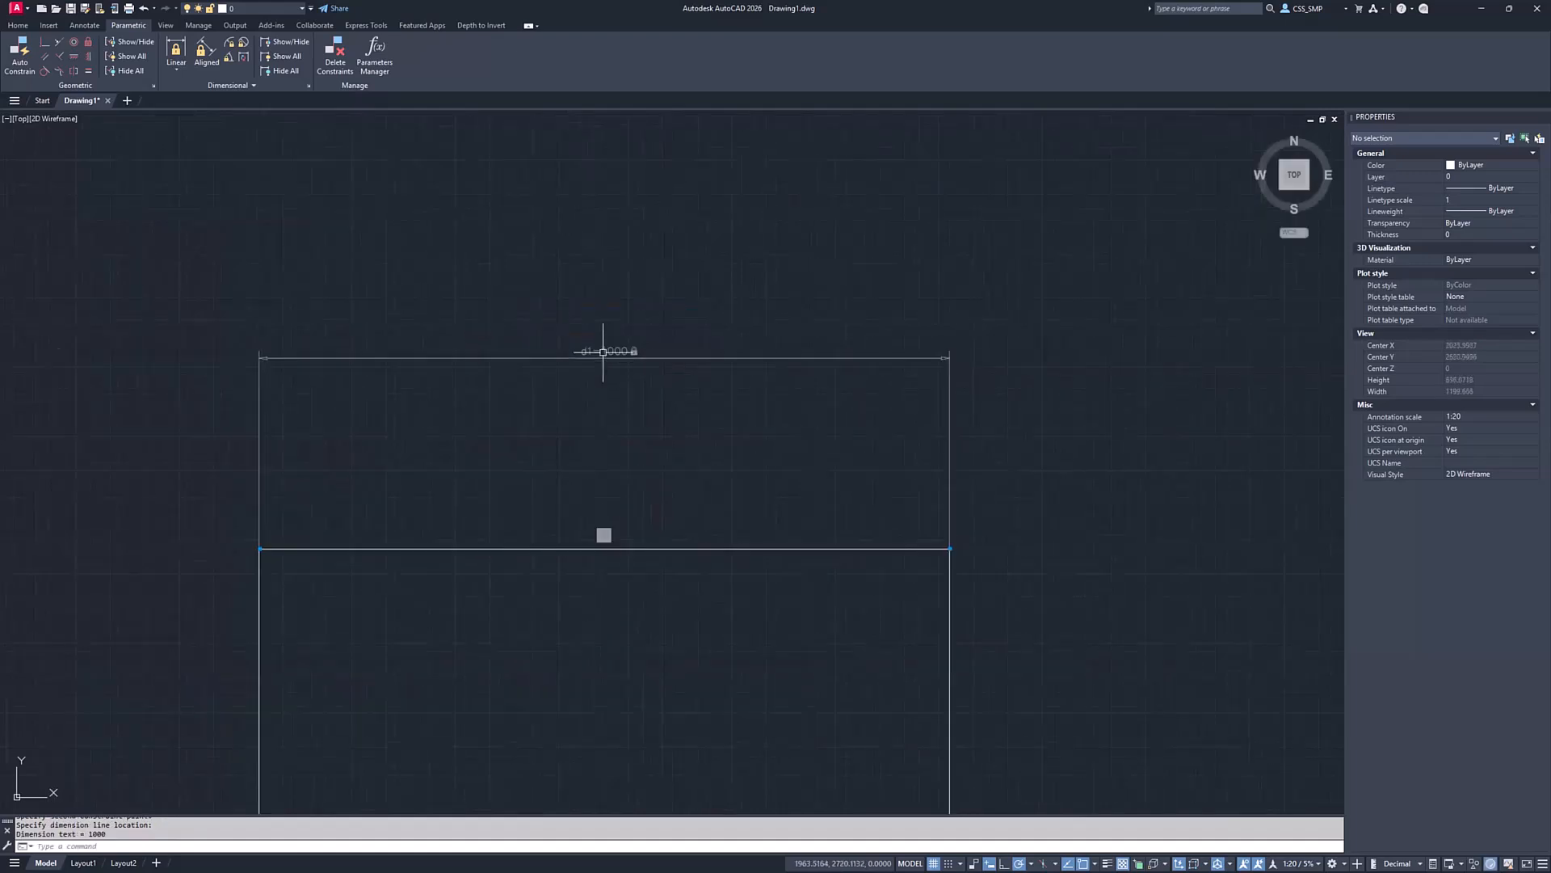
scroll(603, 352, "down", 2)
scroll(598, 355, "up", 8)
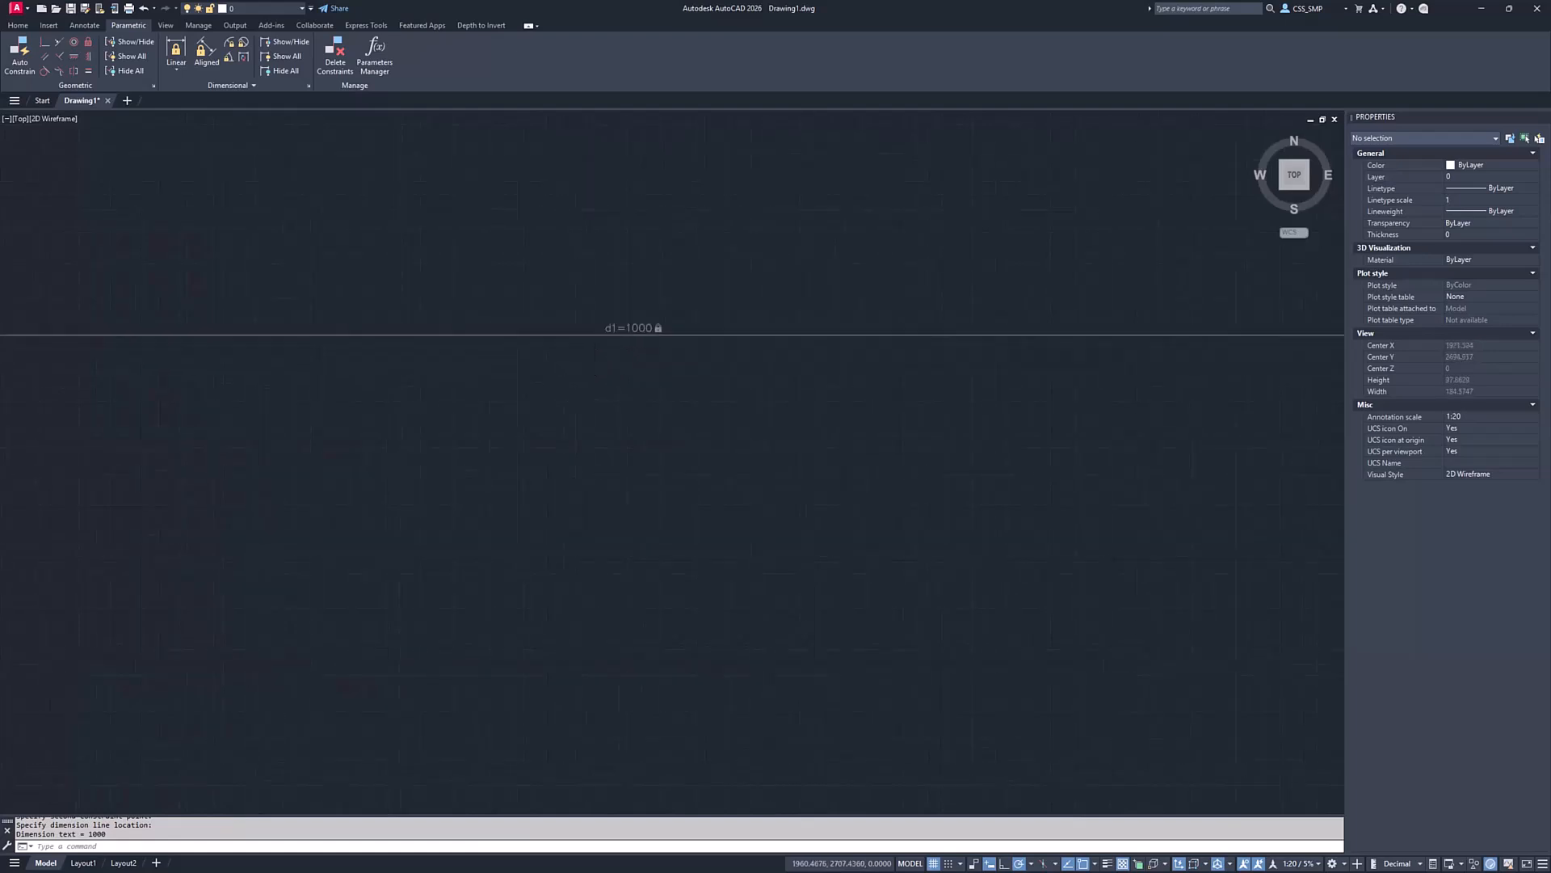
scroll(596, 367, "up", 4)
scroll(711, 247, "down", 9)
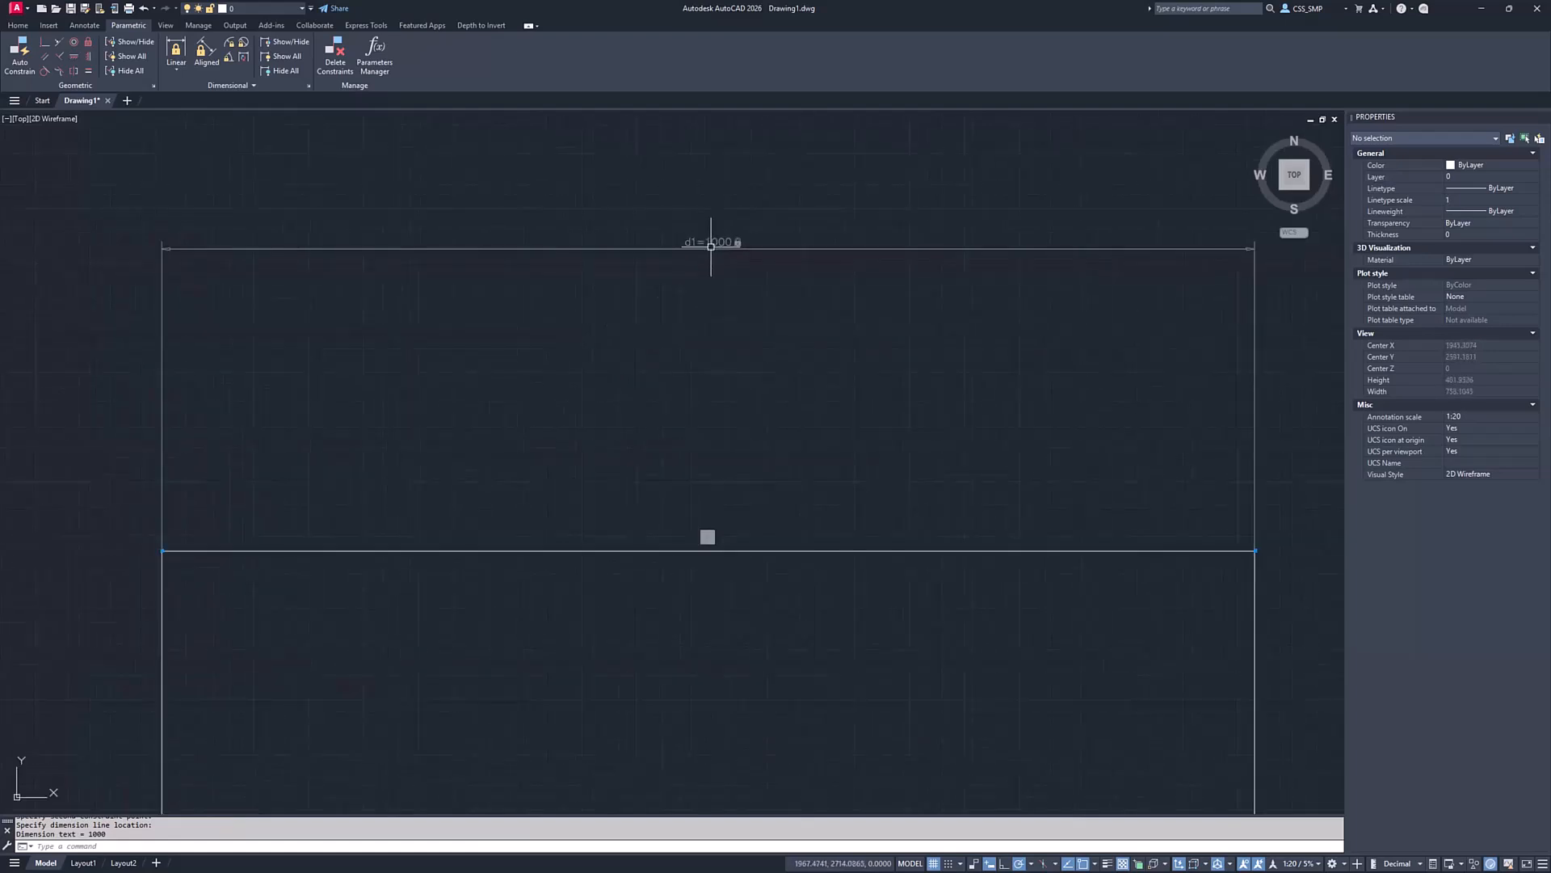
scroll(711, 247, "down", 20)
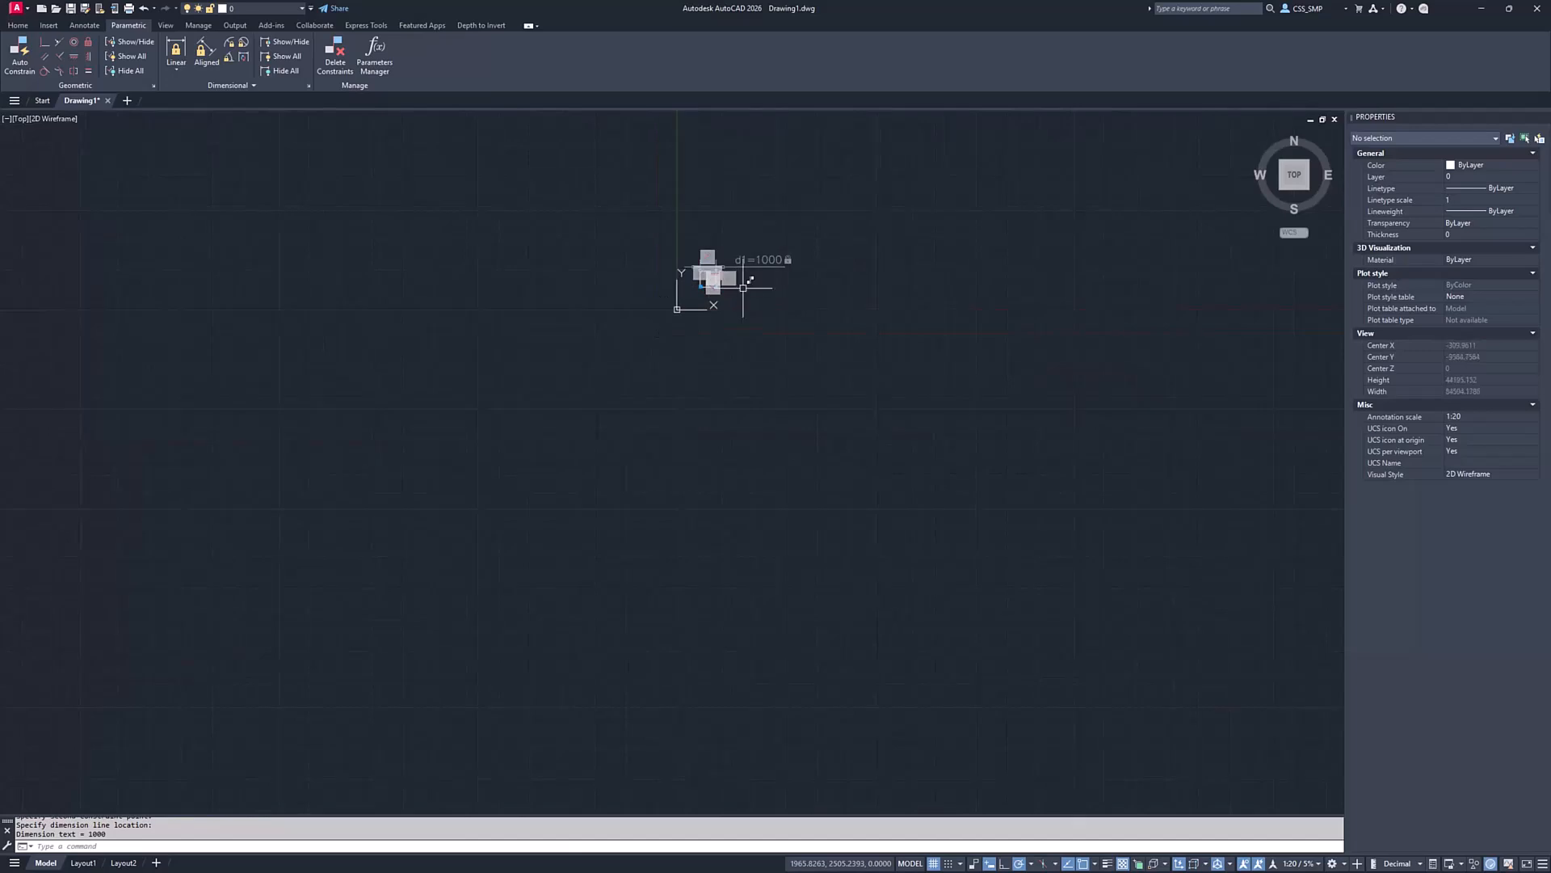
scroll(743, 291, "up", 5)
scroll(597, 136, "up", 3)
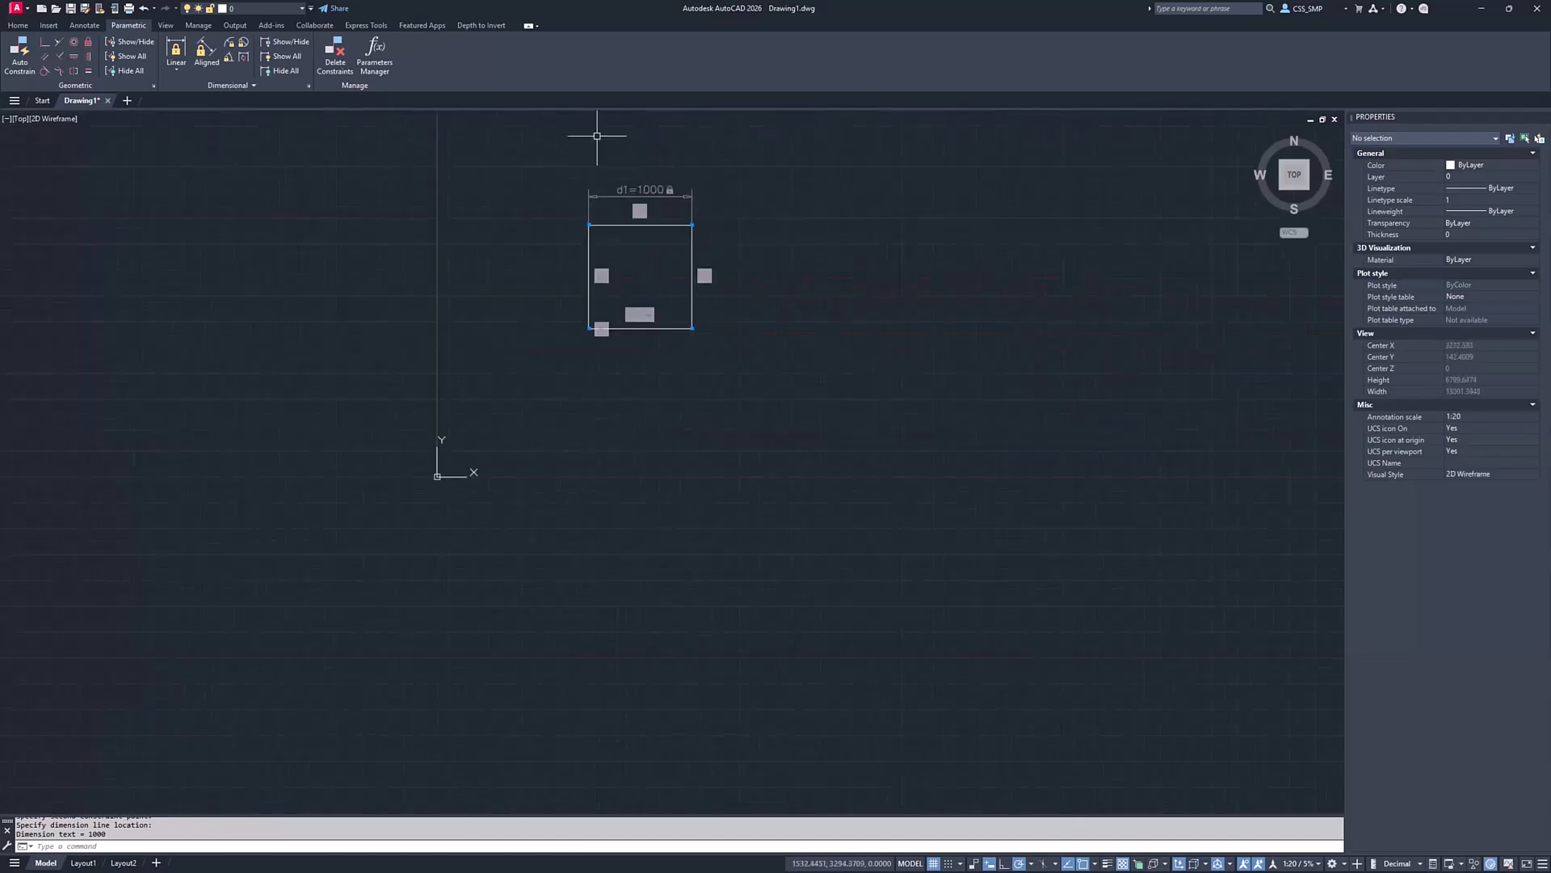
scroll(602, 146, "up", 6)
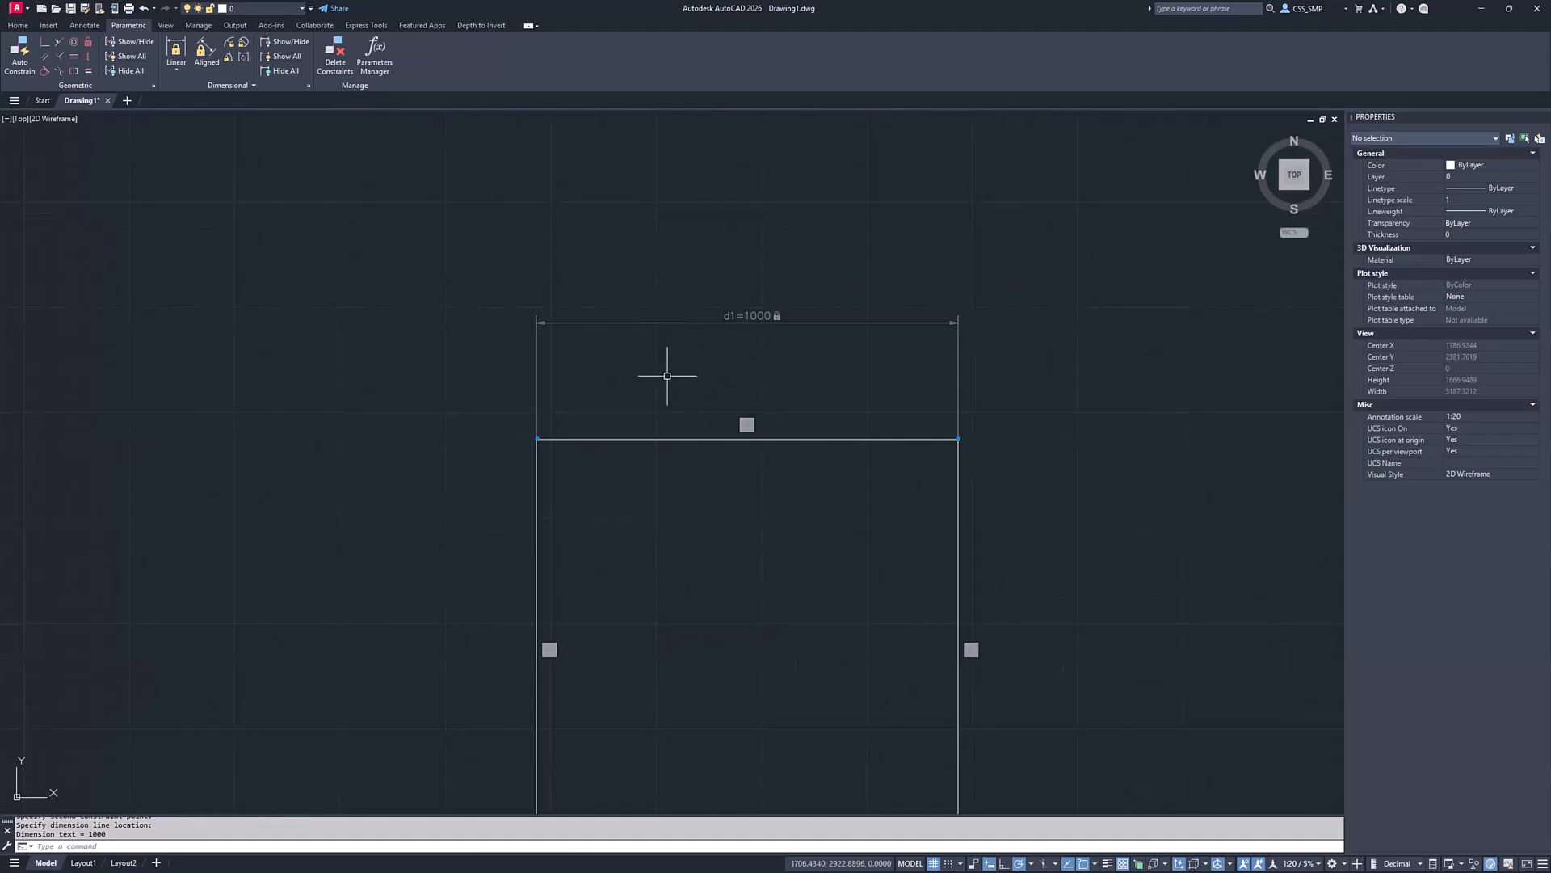
scroll(673, 350, "down", 2)
scroll(719, 335, "up", 6)
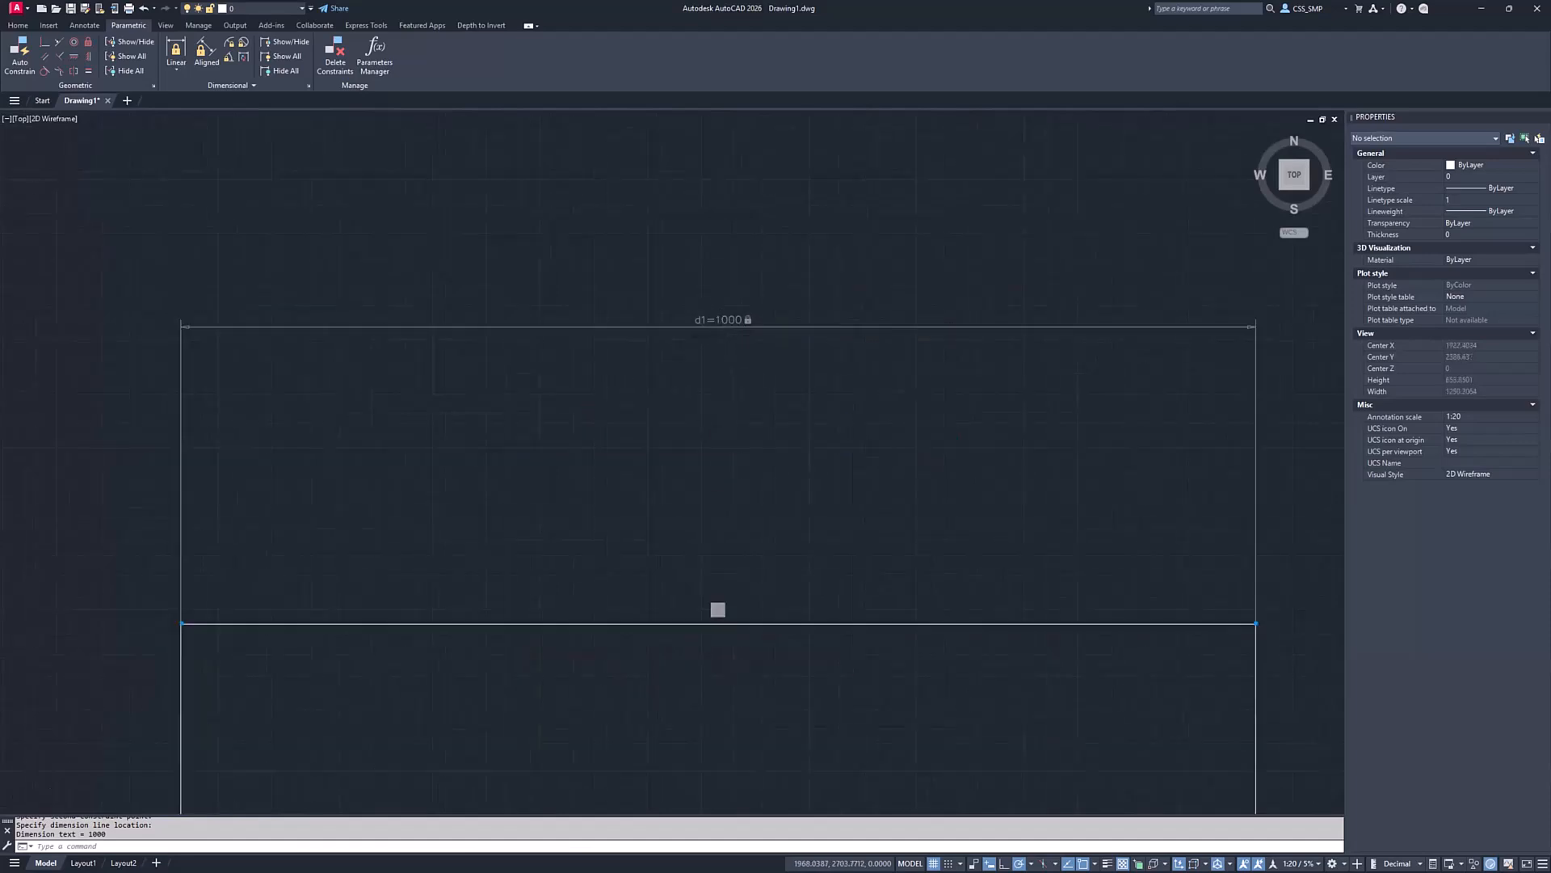
scroll(703, 307, "up", 2)
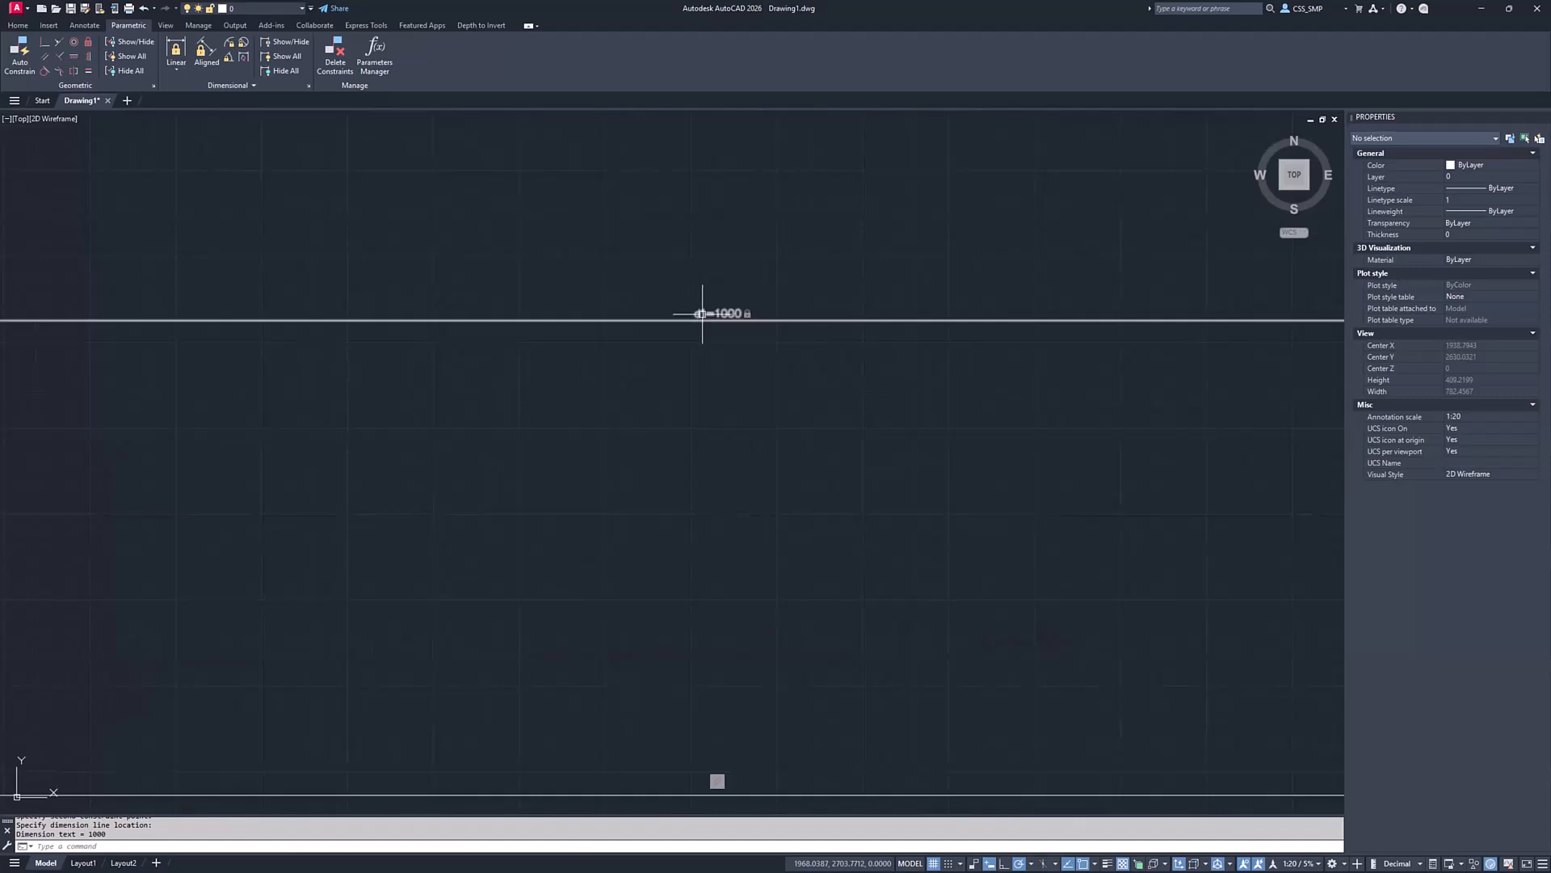
Select the d1 dimensional constraint to inspect its properties, and clear the selection
left_click(691, 313)
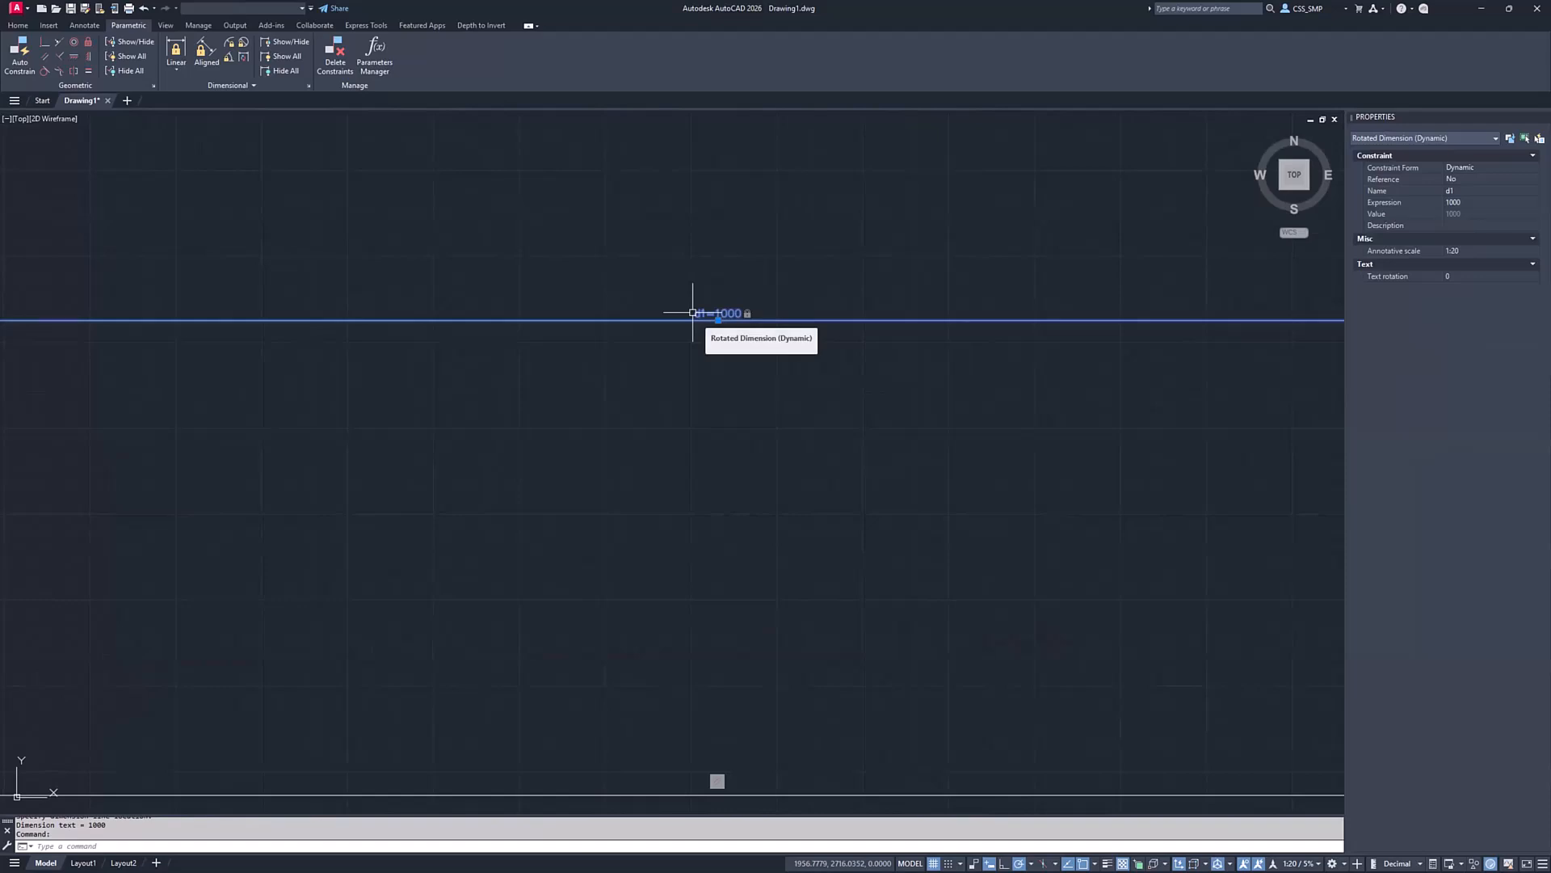
scroll(543, 278, "down", 5)
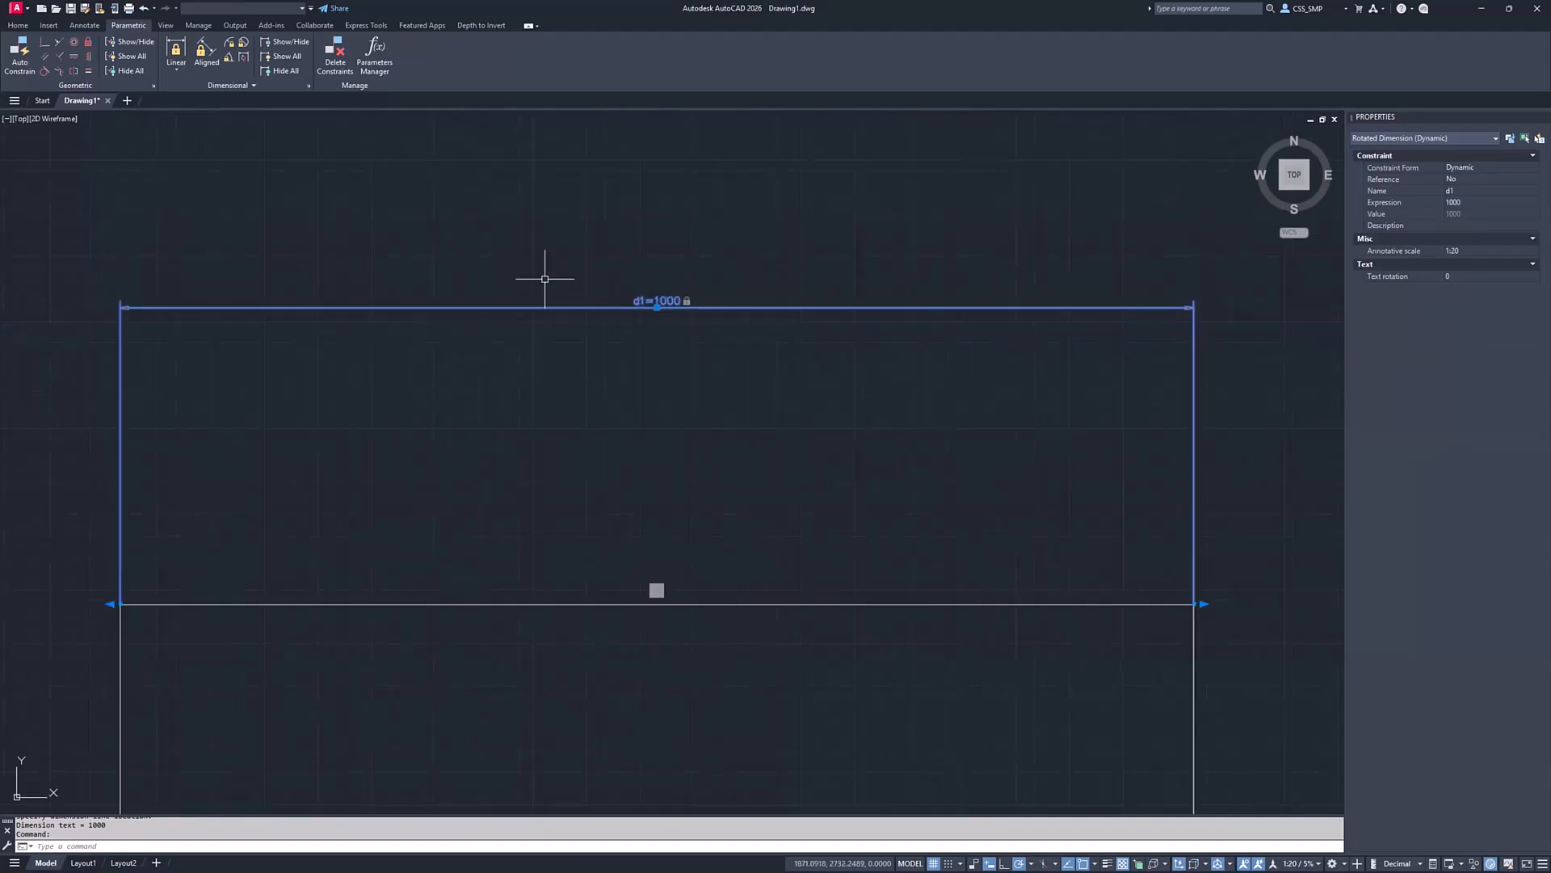
key("Escape")
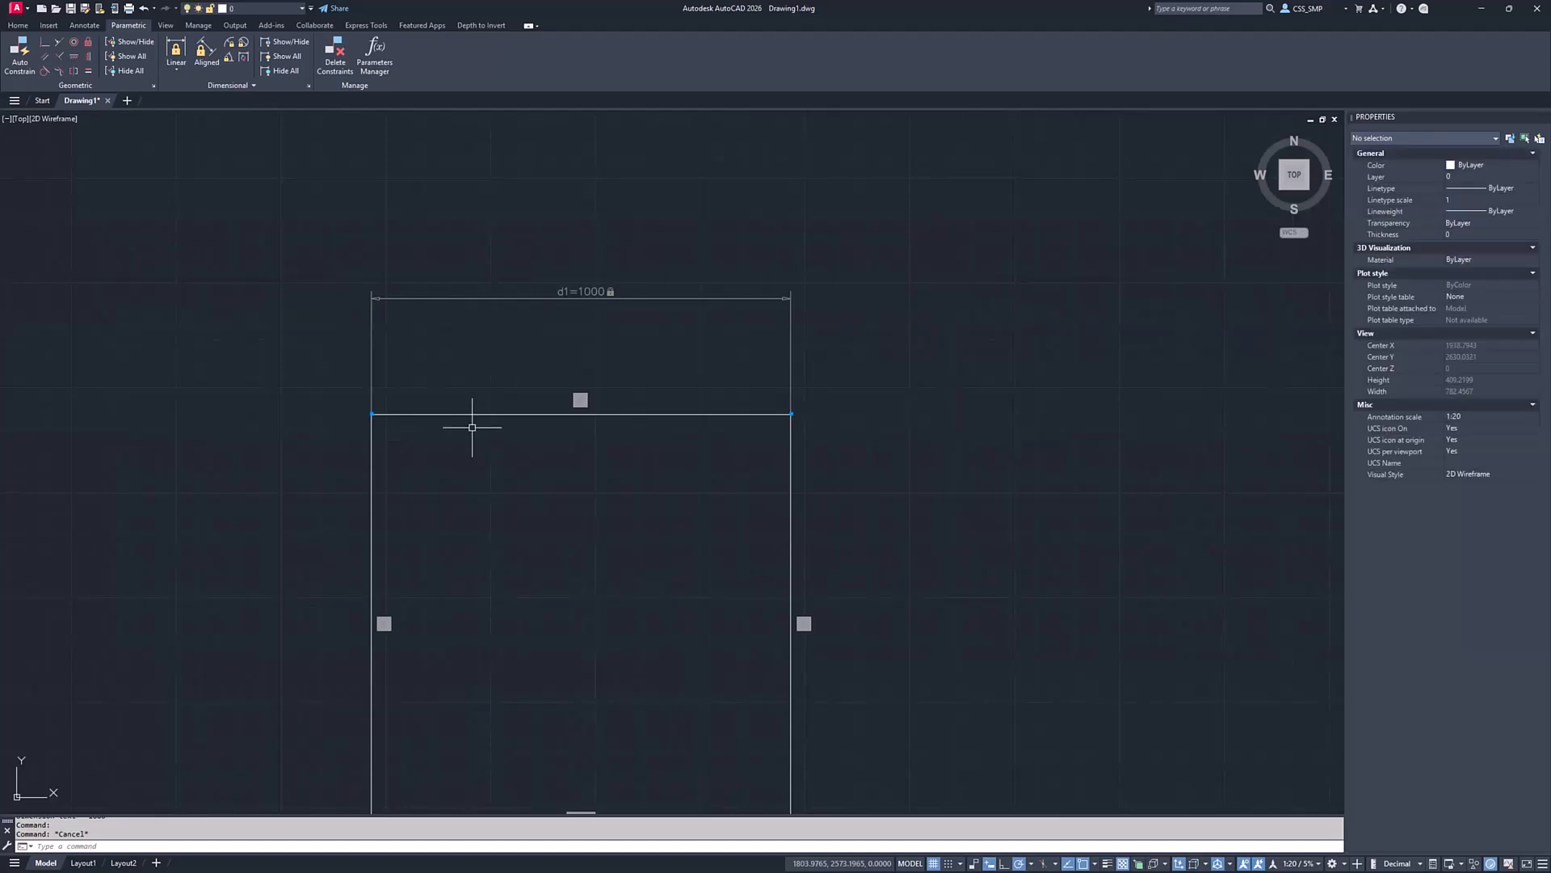
Add a Linear dimensional constraint of 1000 to the square's left line, placed outside the square on its left side
scroll(592, 376, "down", 3)
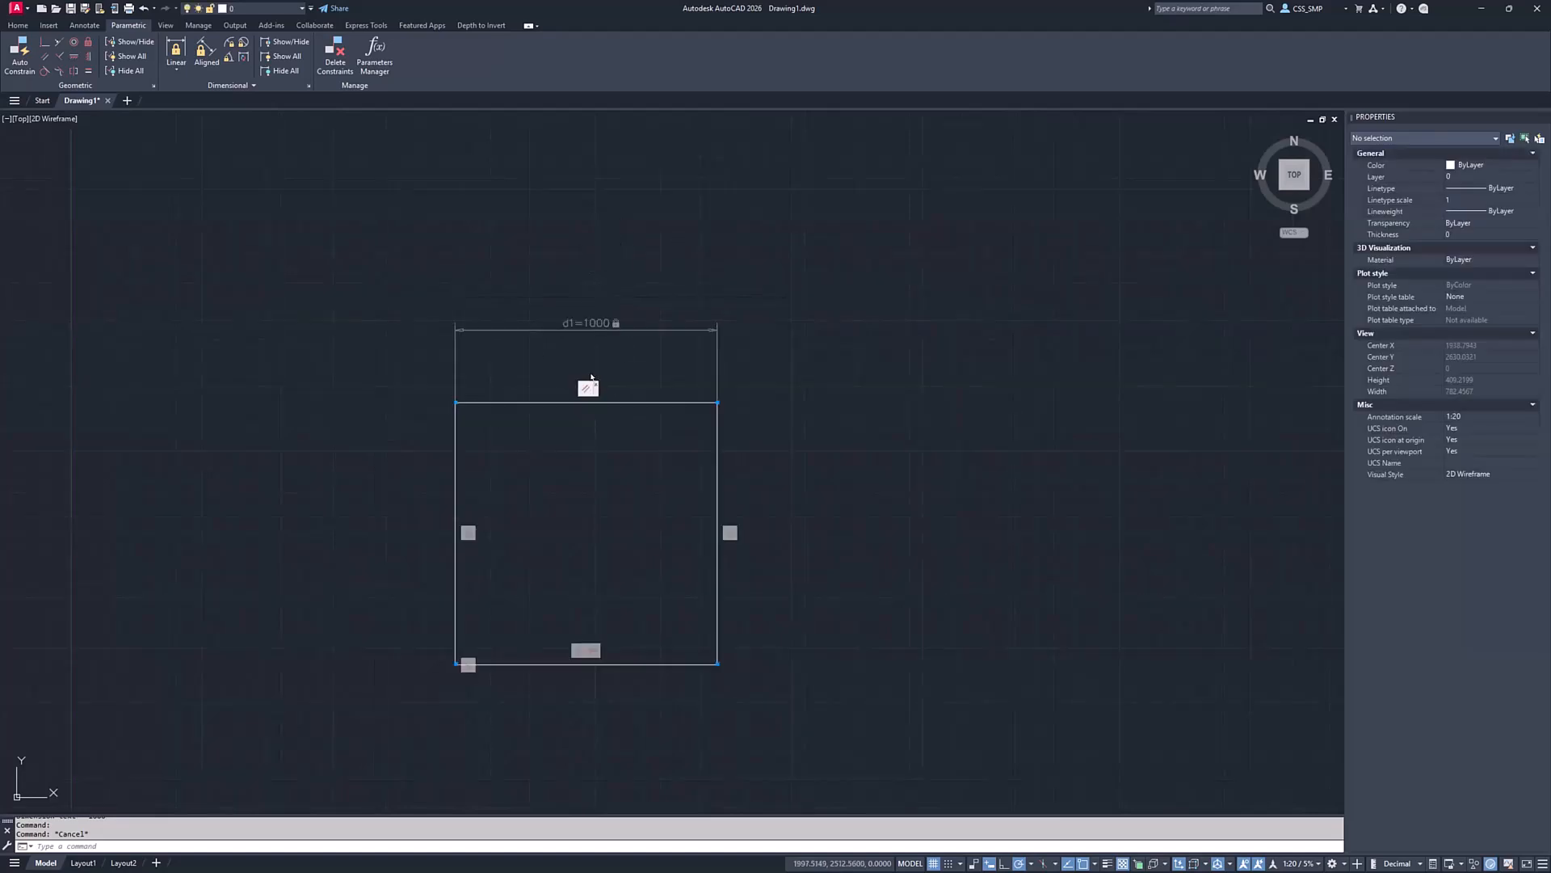
left_click(176, 50)
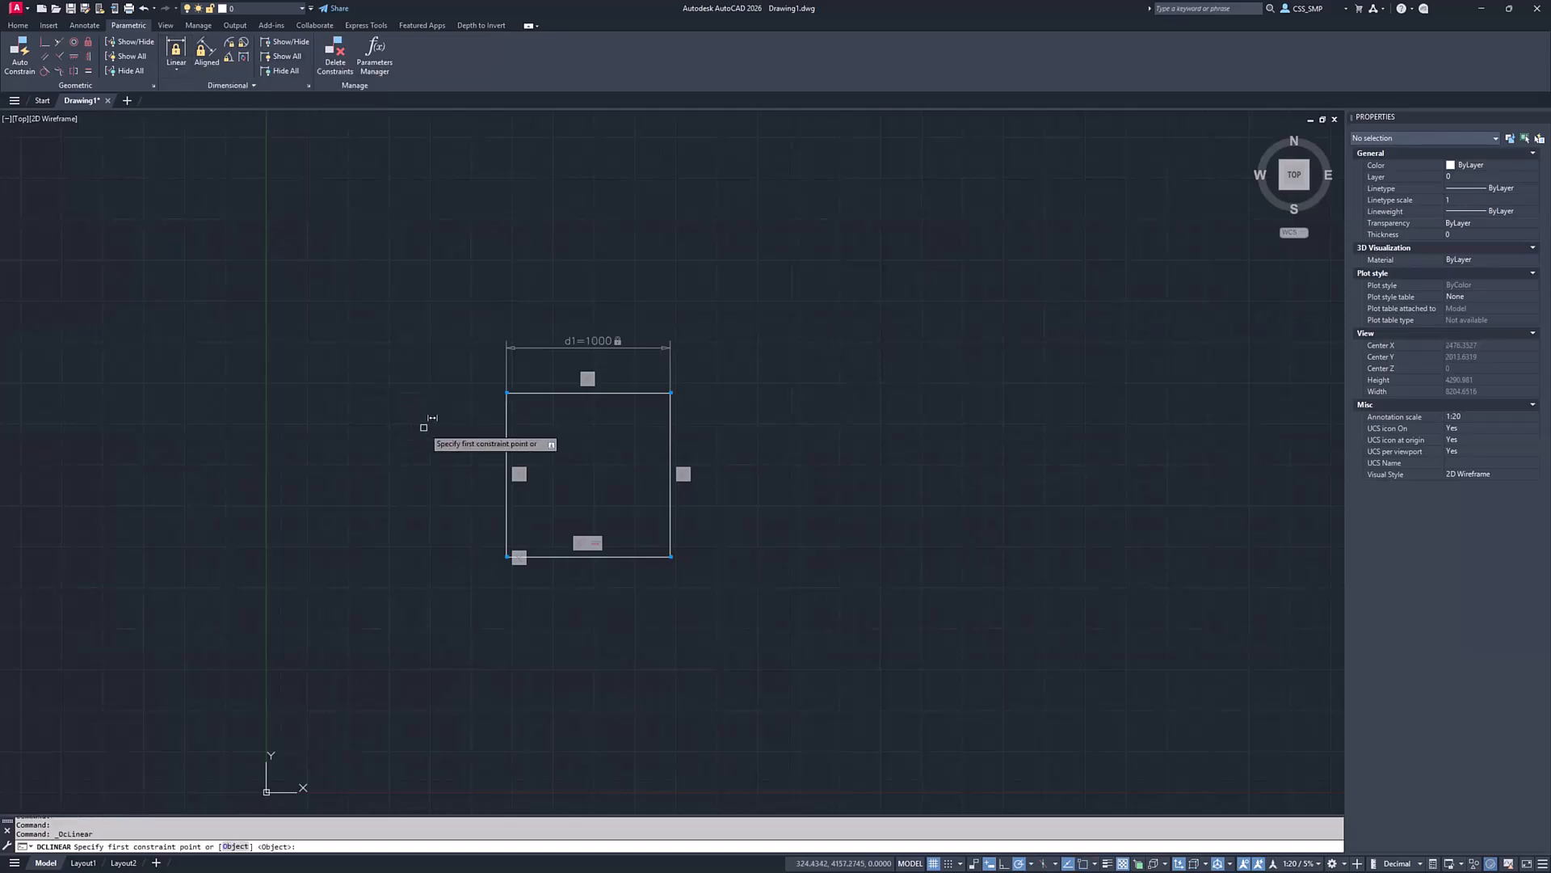
key("Return")
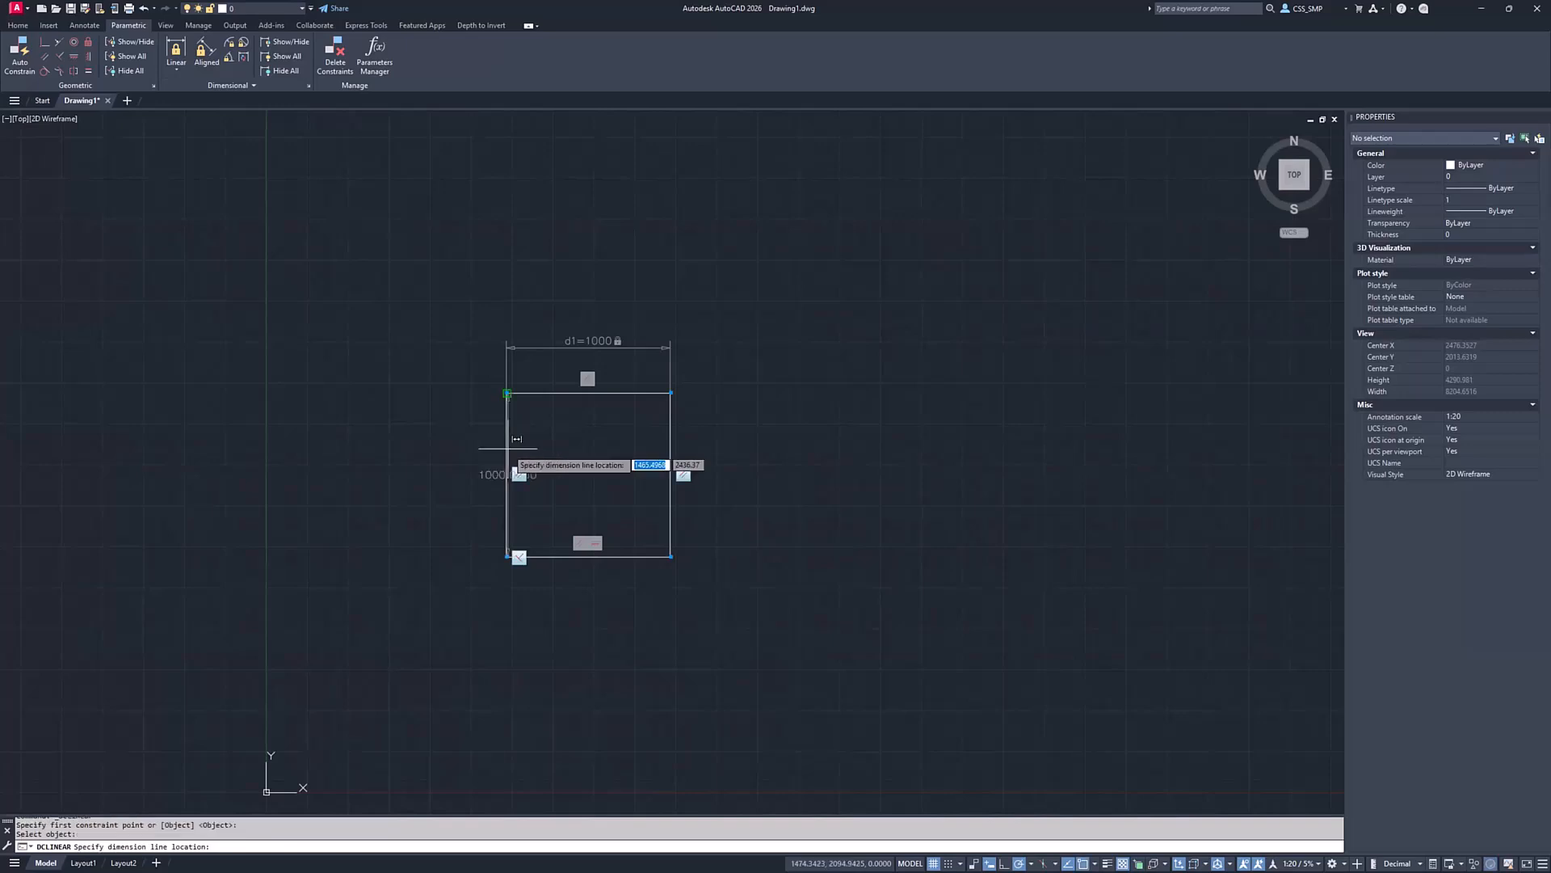
left_click(506, 452)
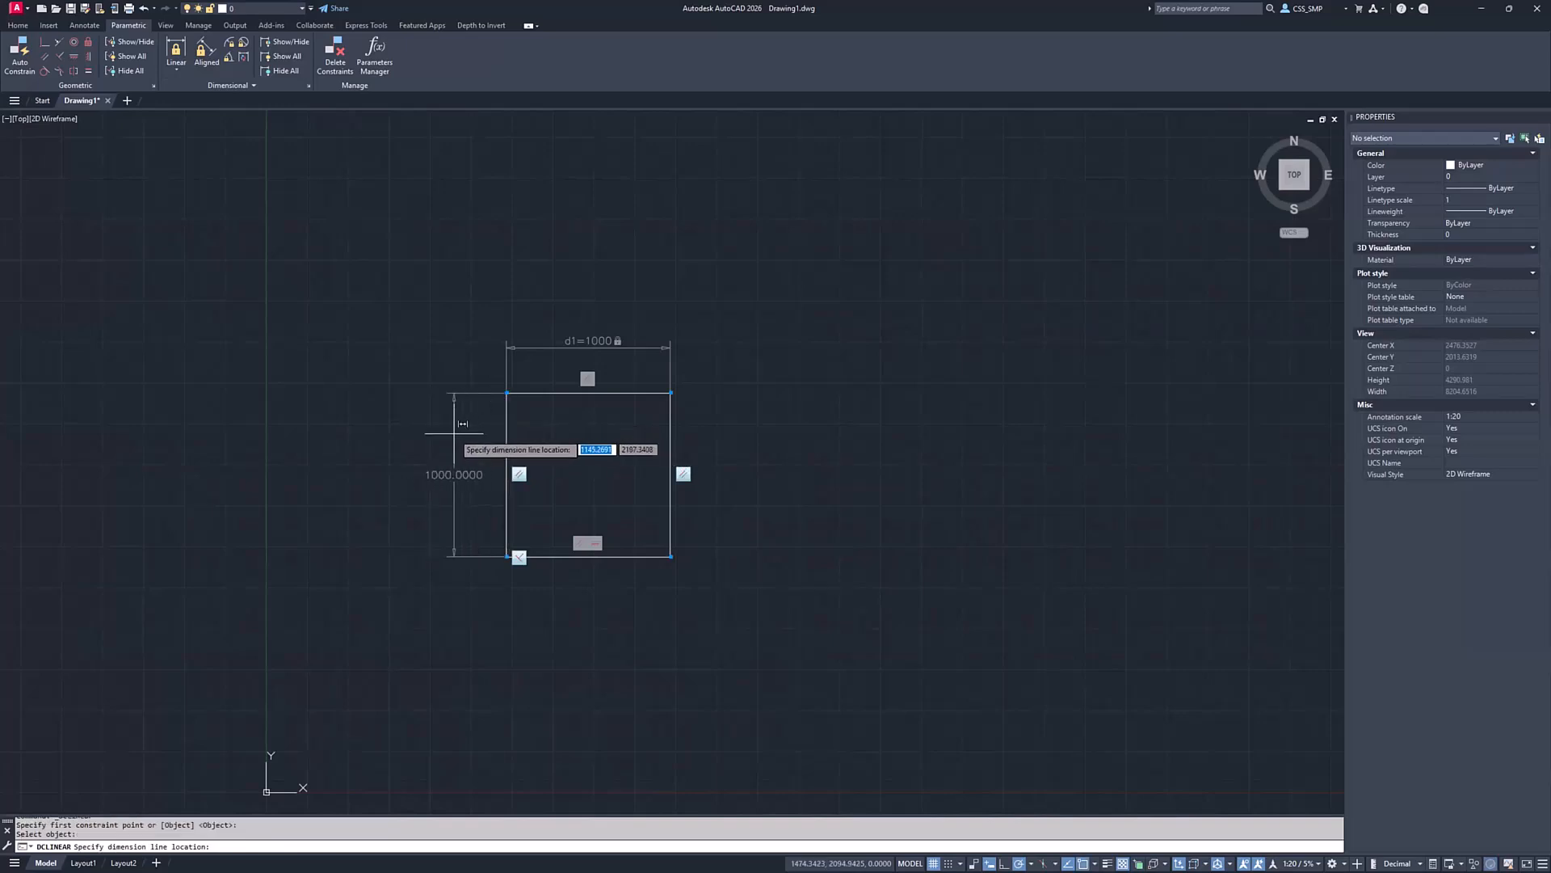
left_click(449, 433)
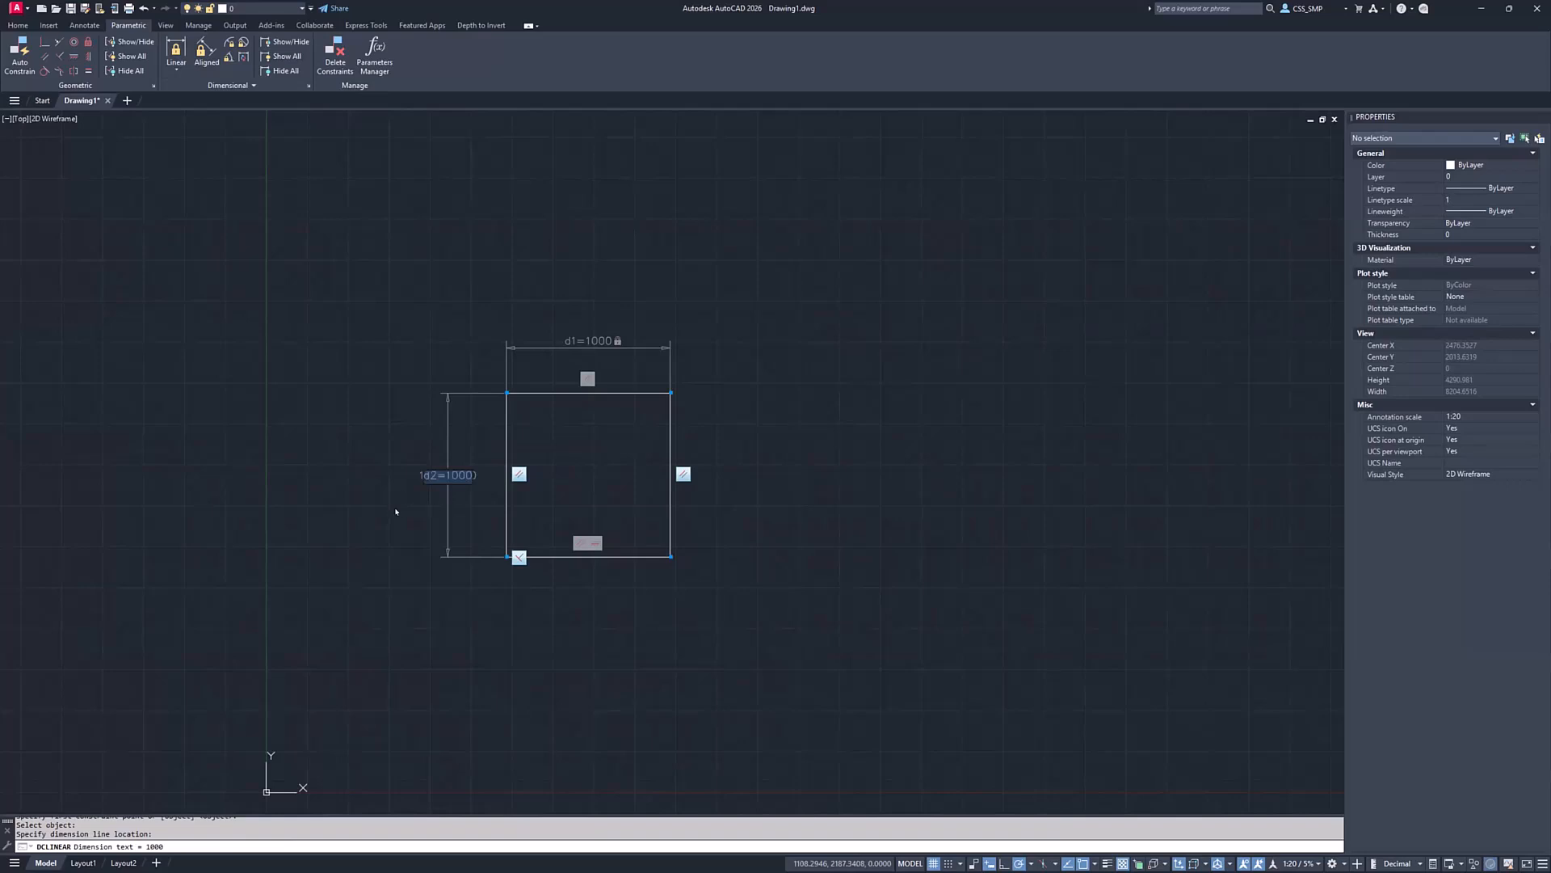
key("Return")
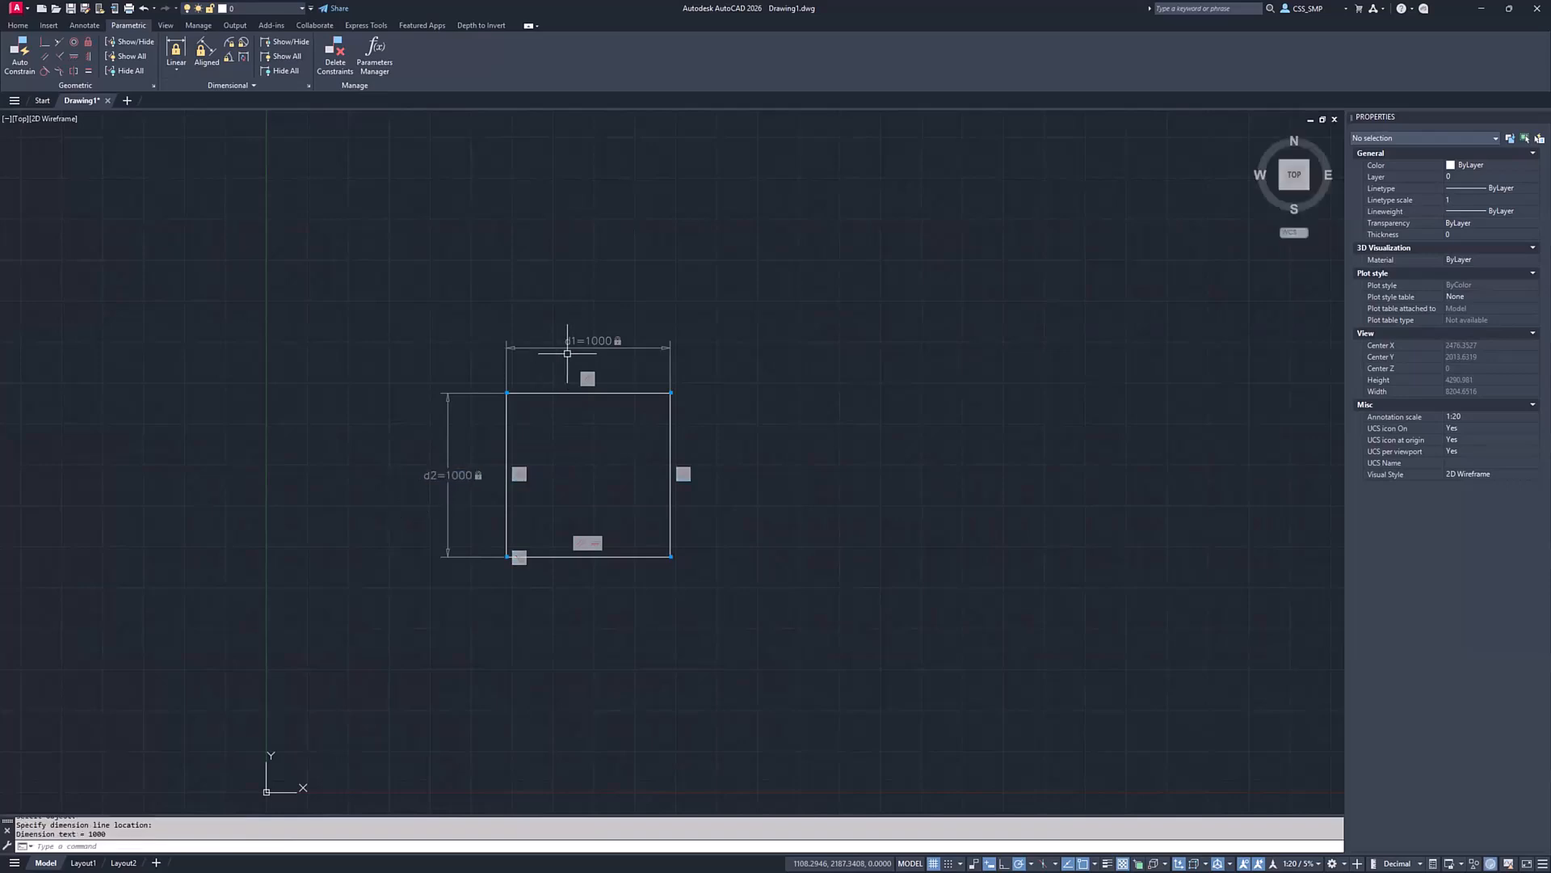
Rename the top line's dimensional constraint to HOR, keeping the expression 1000
scroll(573, 353, "up", 5)
left_click(630, 322)
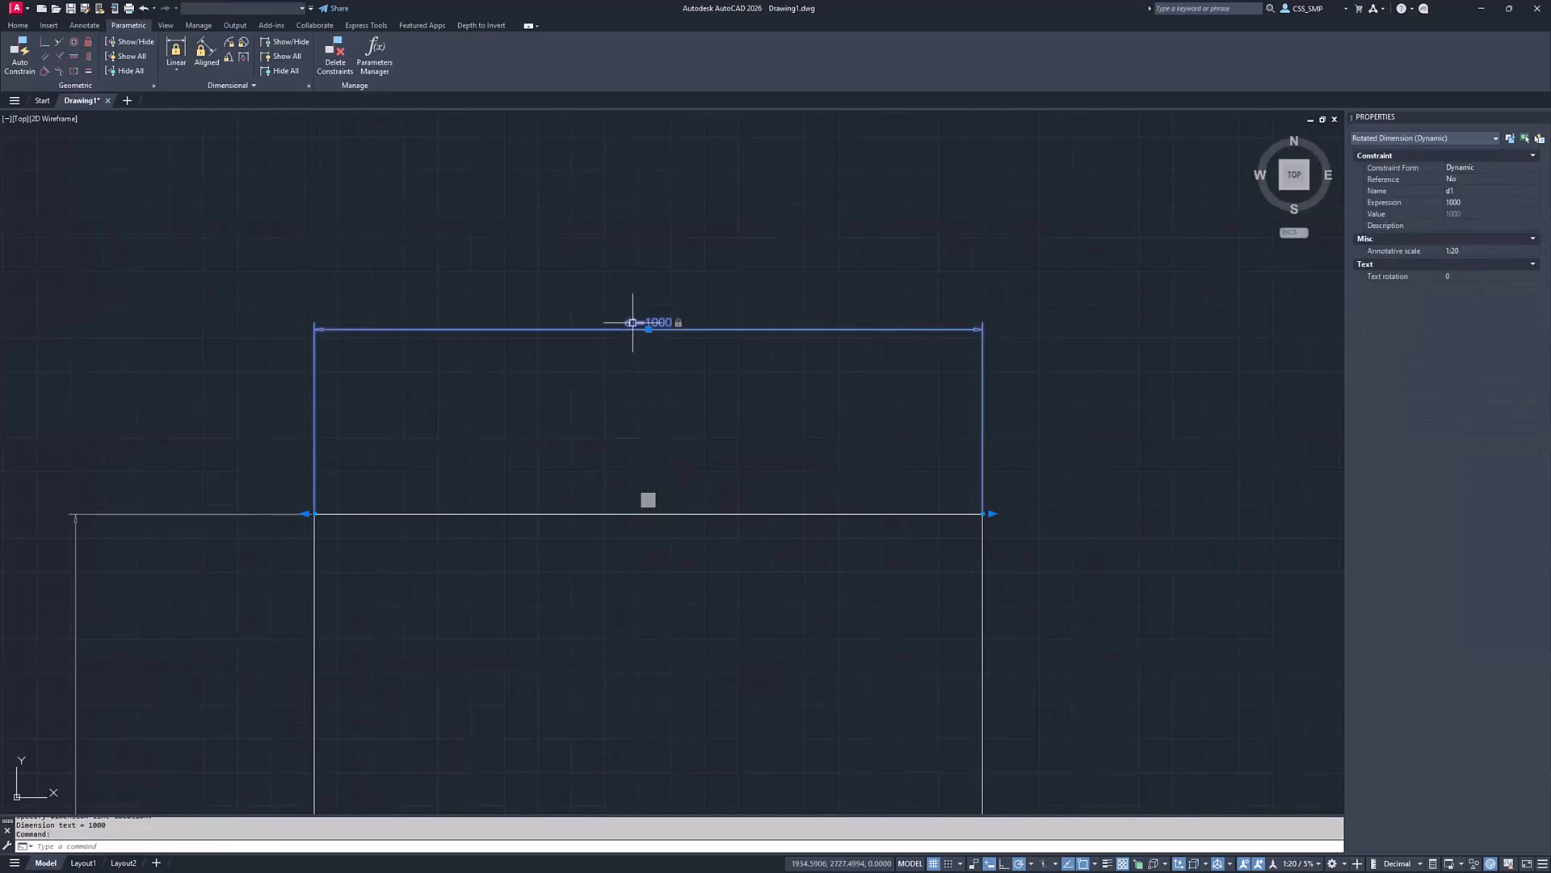
double_click(631, 322)
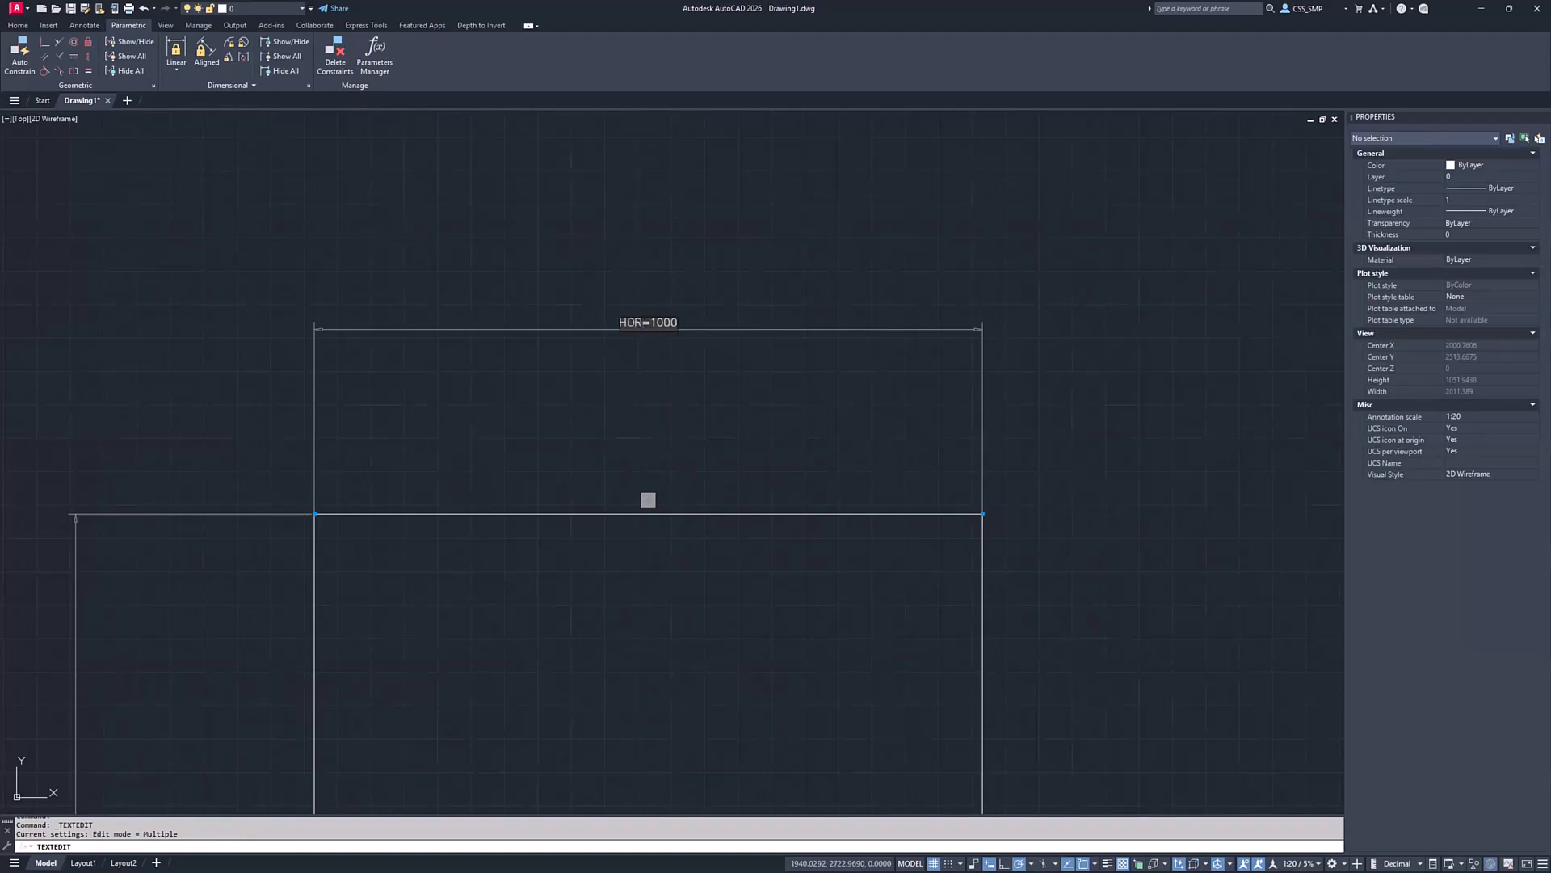
key("Return")
Rename the left line's dimensional constraint to VER, then finish the text editing
scroll(392, 576, "down", 2)
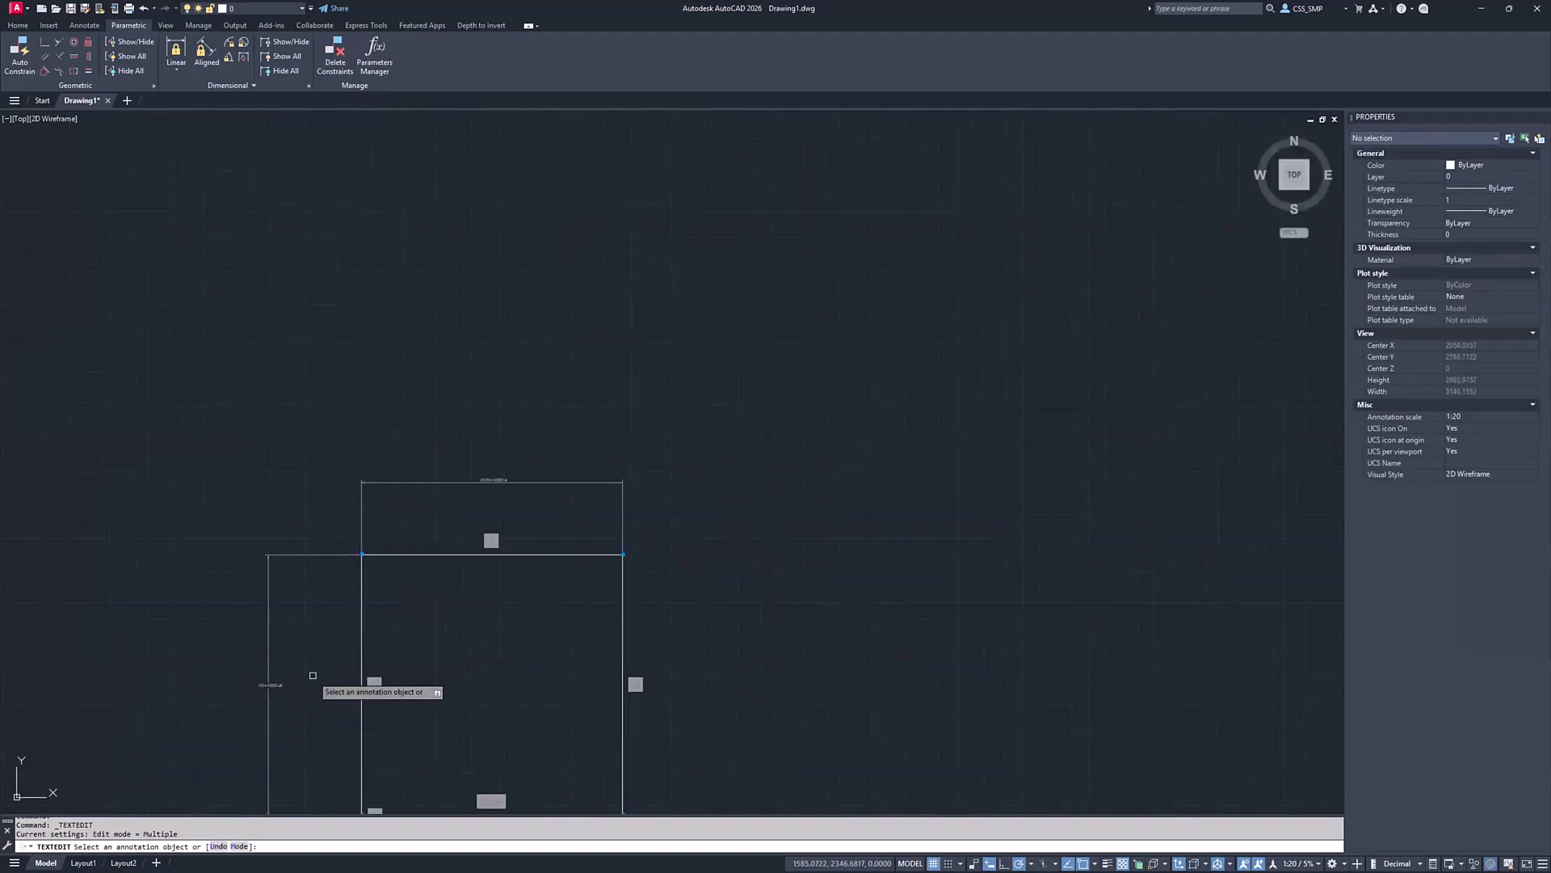
scroll(266, 687, "up", 6)
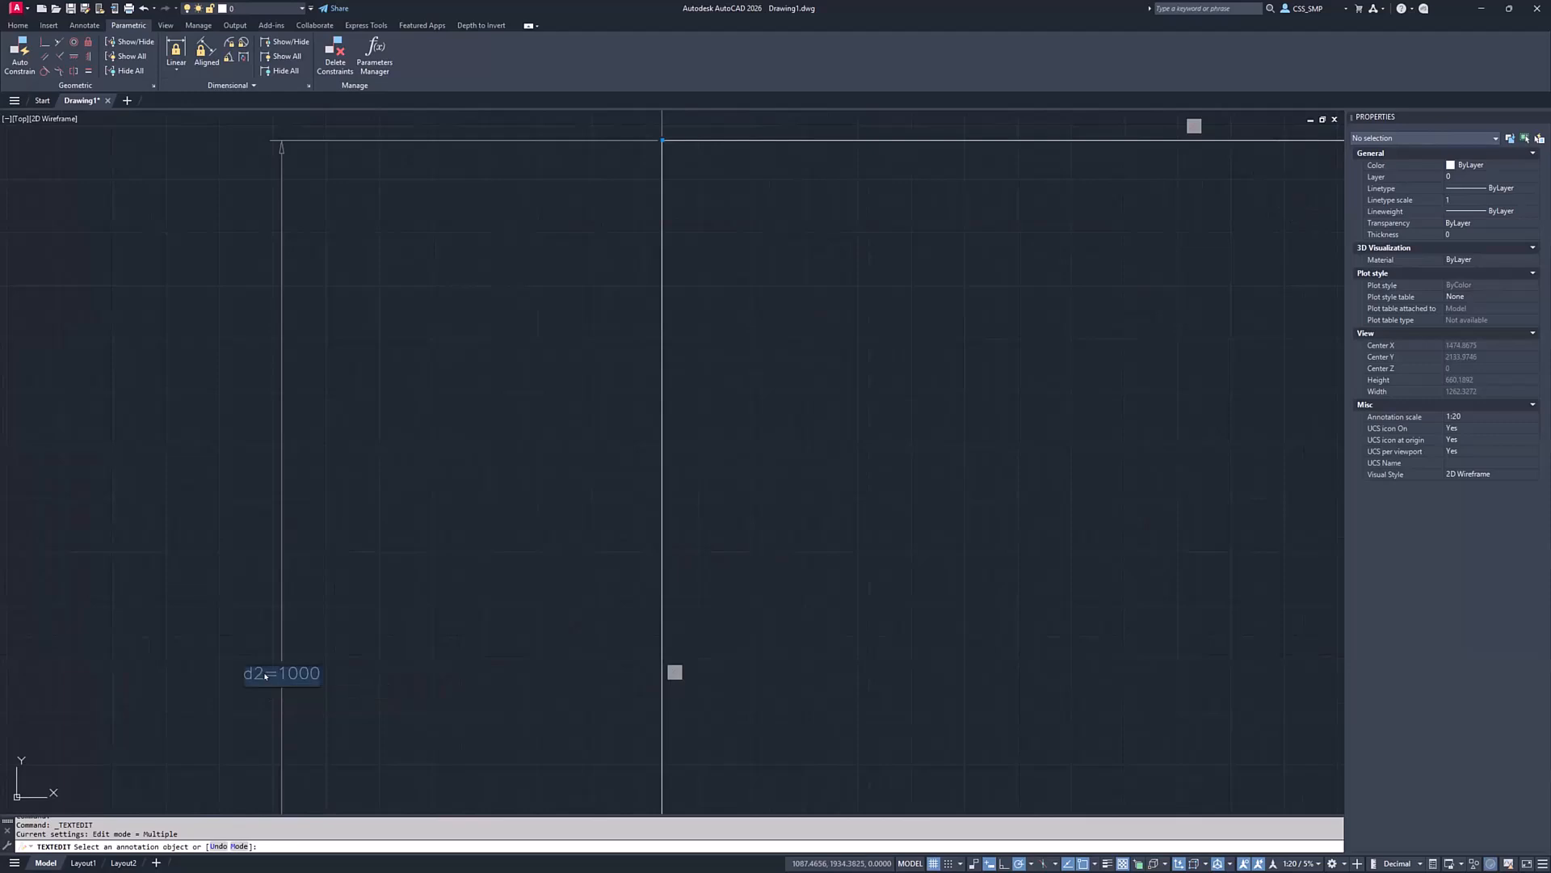
key("BackSpace")
key("BackSpace")
type("VER")
key("Return")
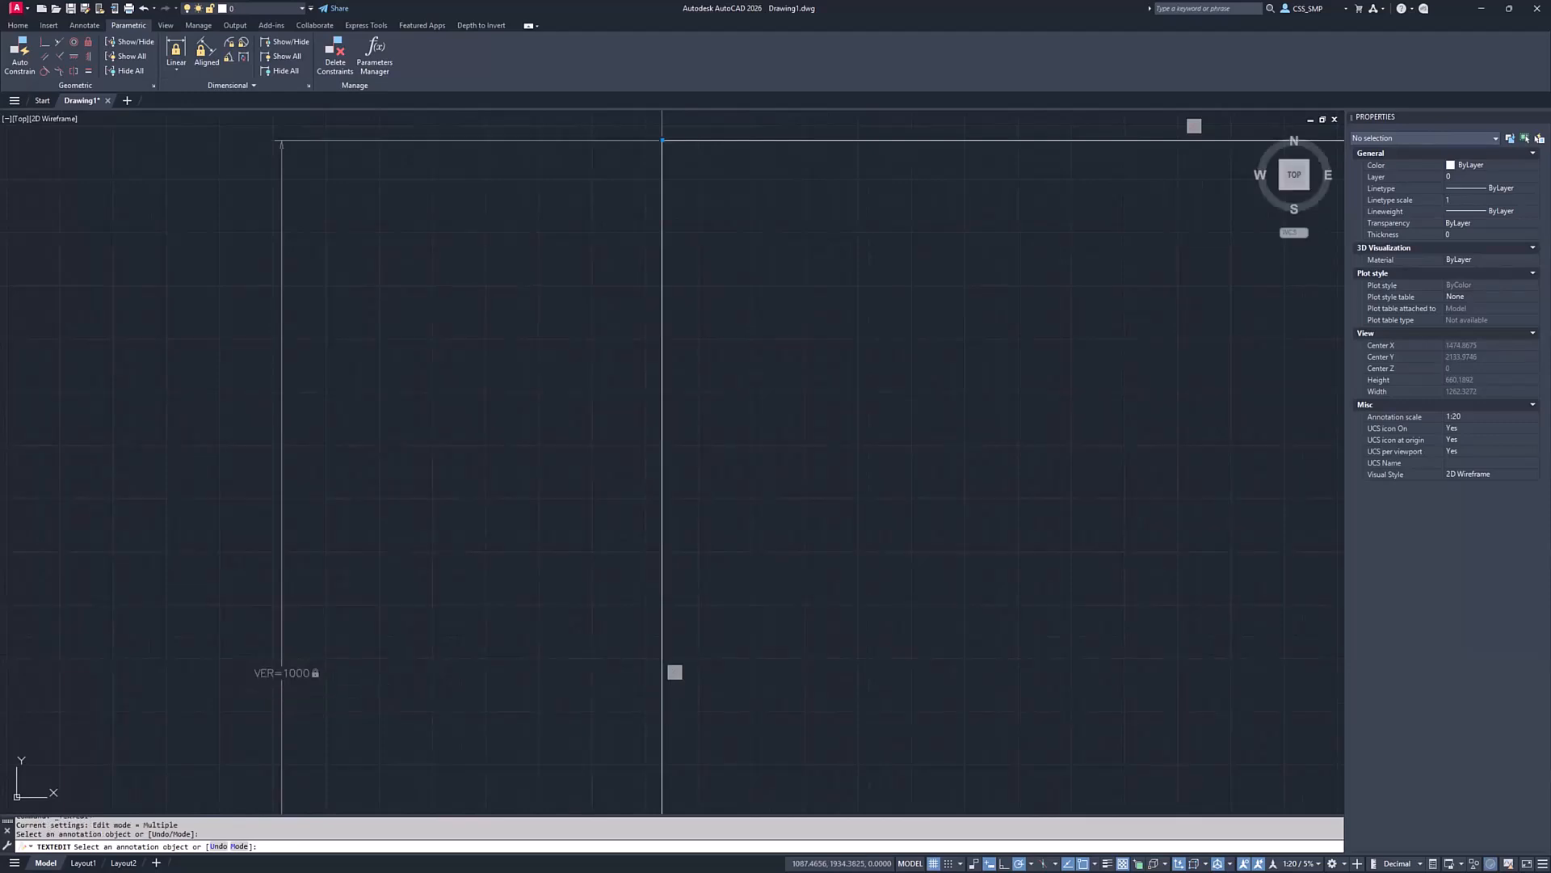
scroll(482, 608, "down", 4)
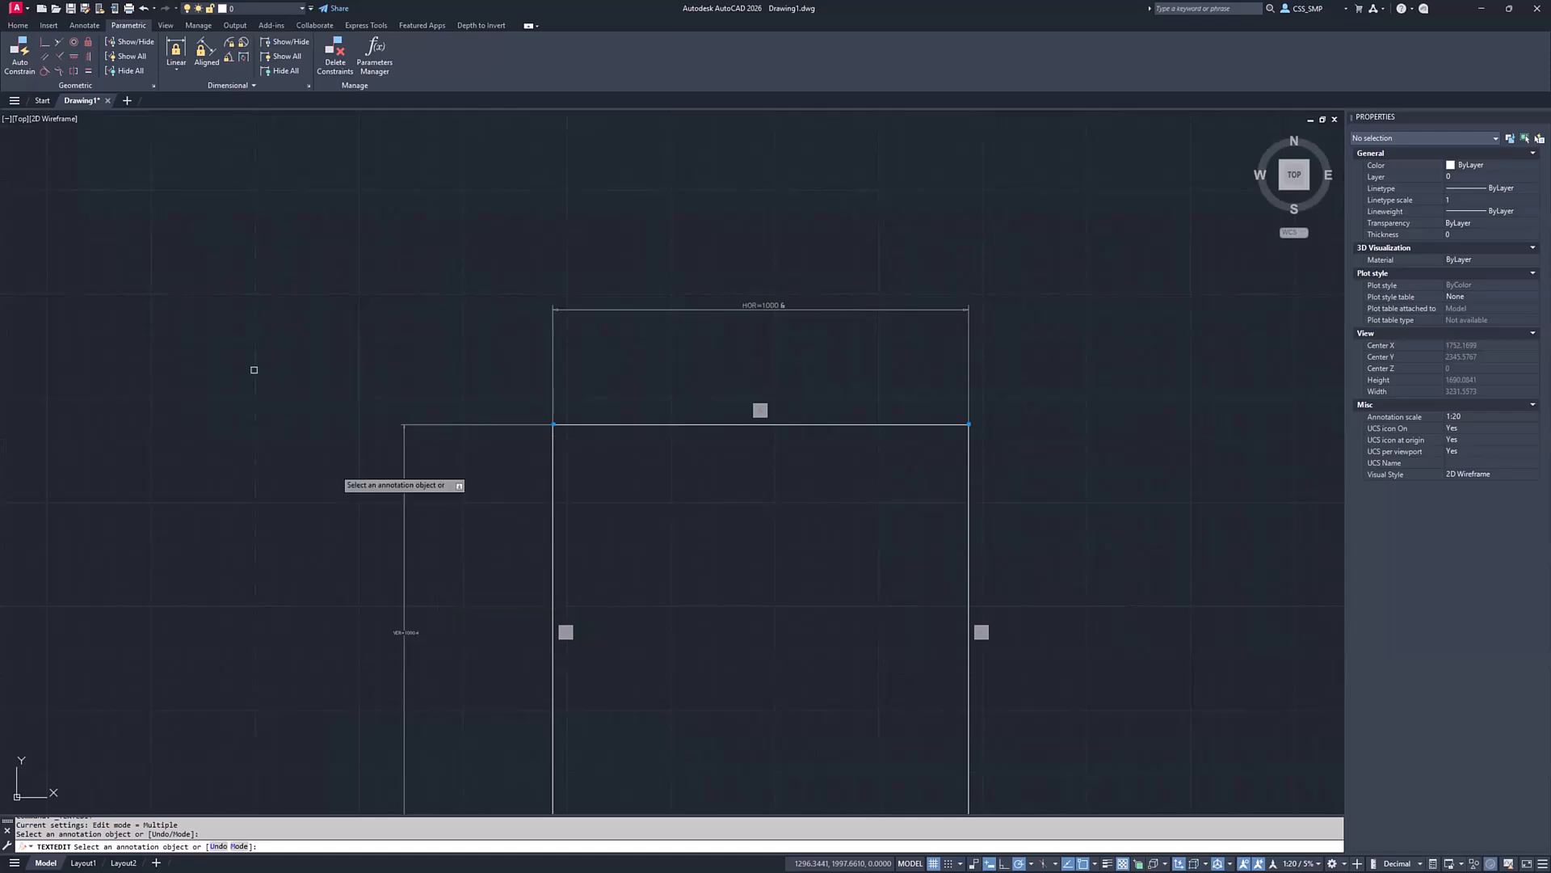
key("Escape")
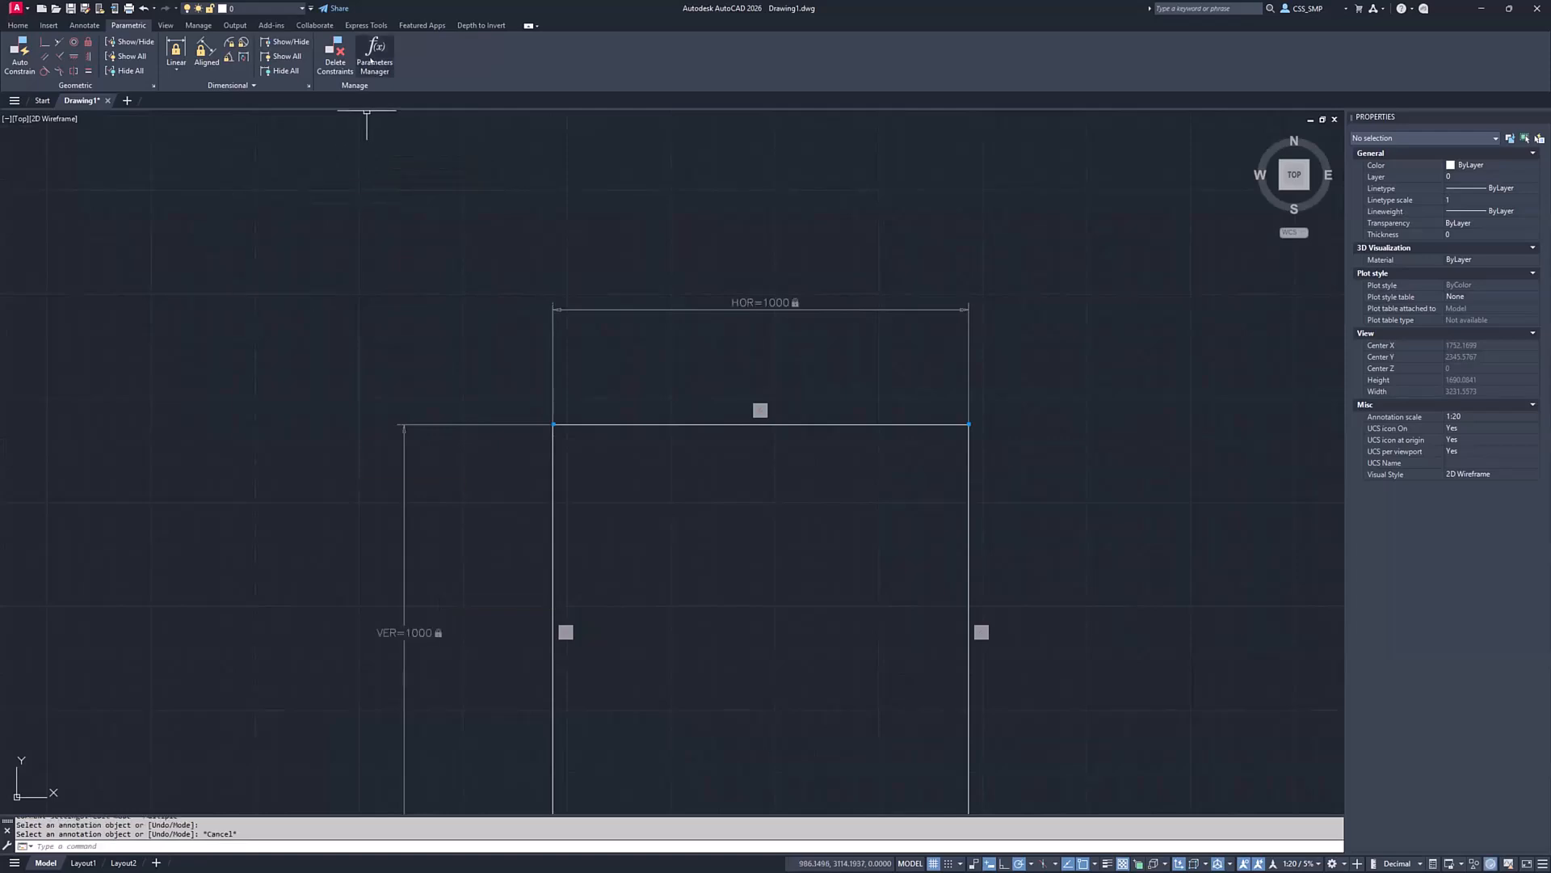
Open the Parameters Manager, widen its Name column, and examine the HOR and VER parameters
left_click(371, 60)
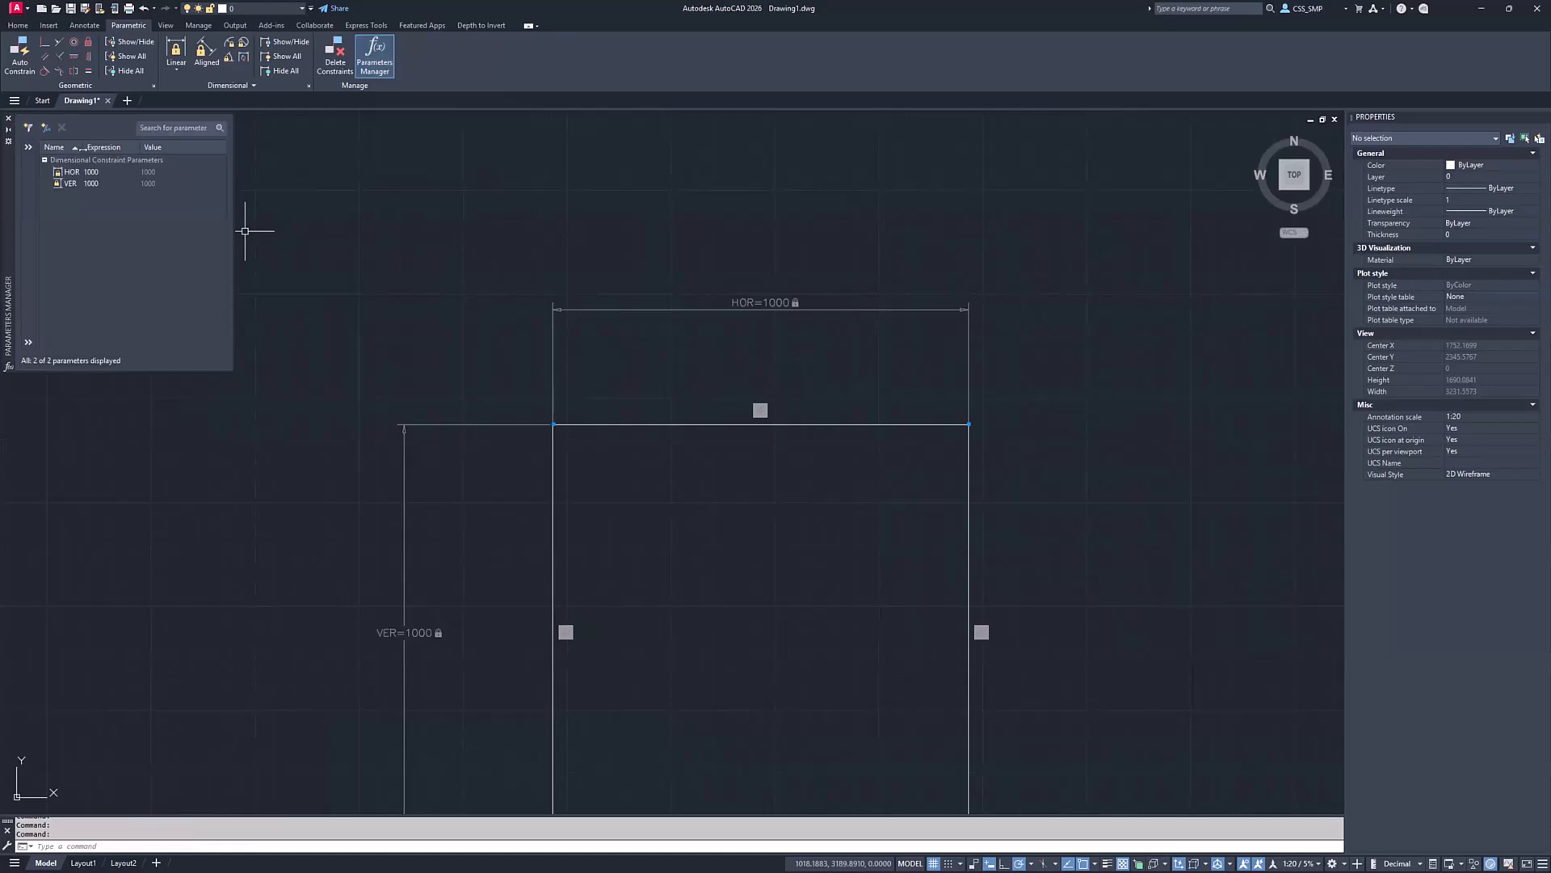
left_click_drag(83, 148, 125, 148)
left_click(71, 173)
left_click(69, 184)
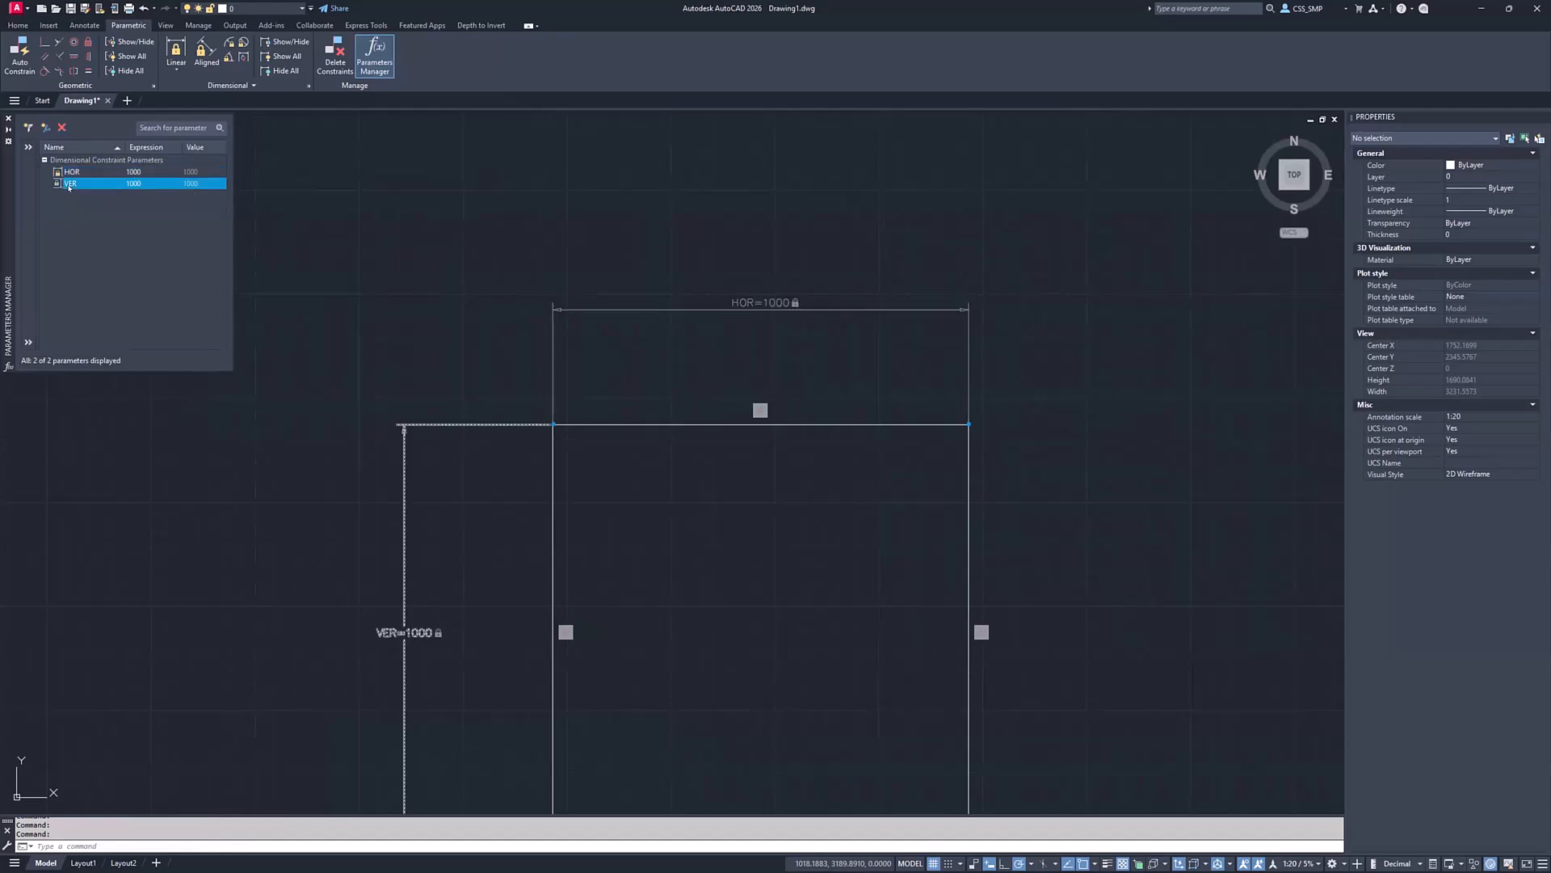
left_click(134, 172)
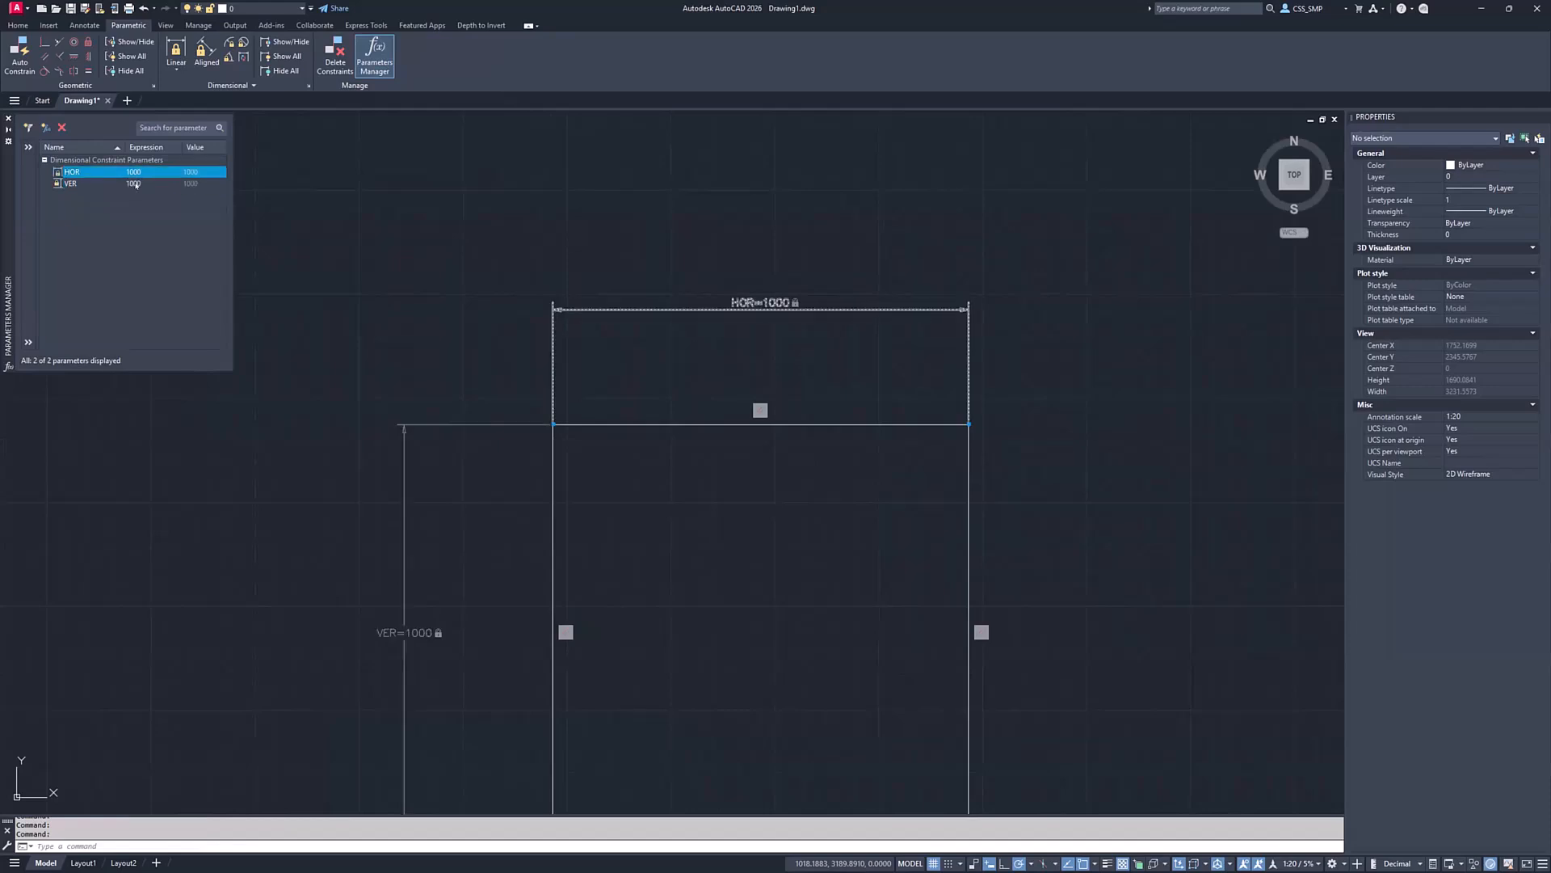
left_click(136, 184)
Set the HOR parameter's expression to 500 in the Parameters Manager
left_click(135, 173)
left_click(146, 172)
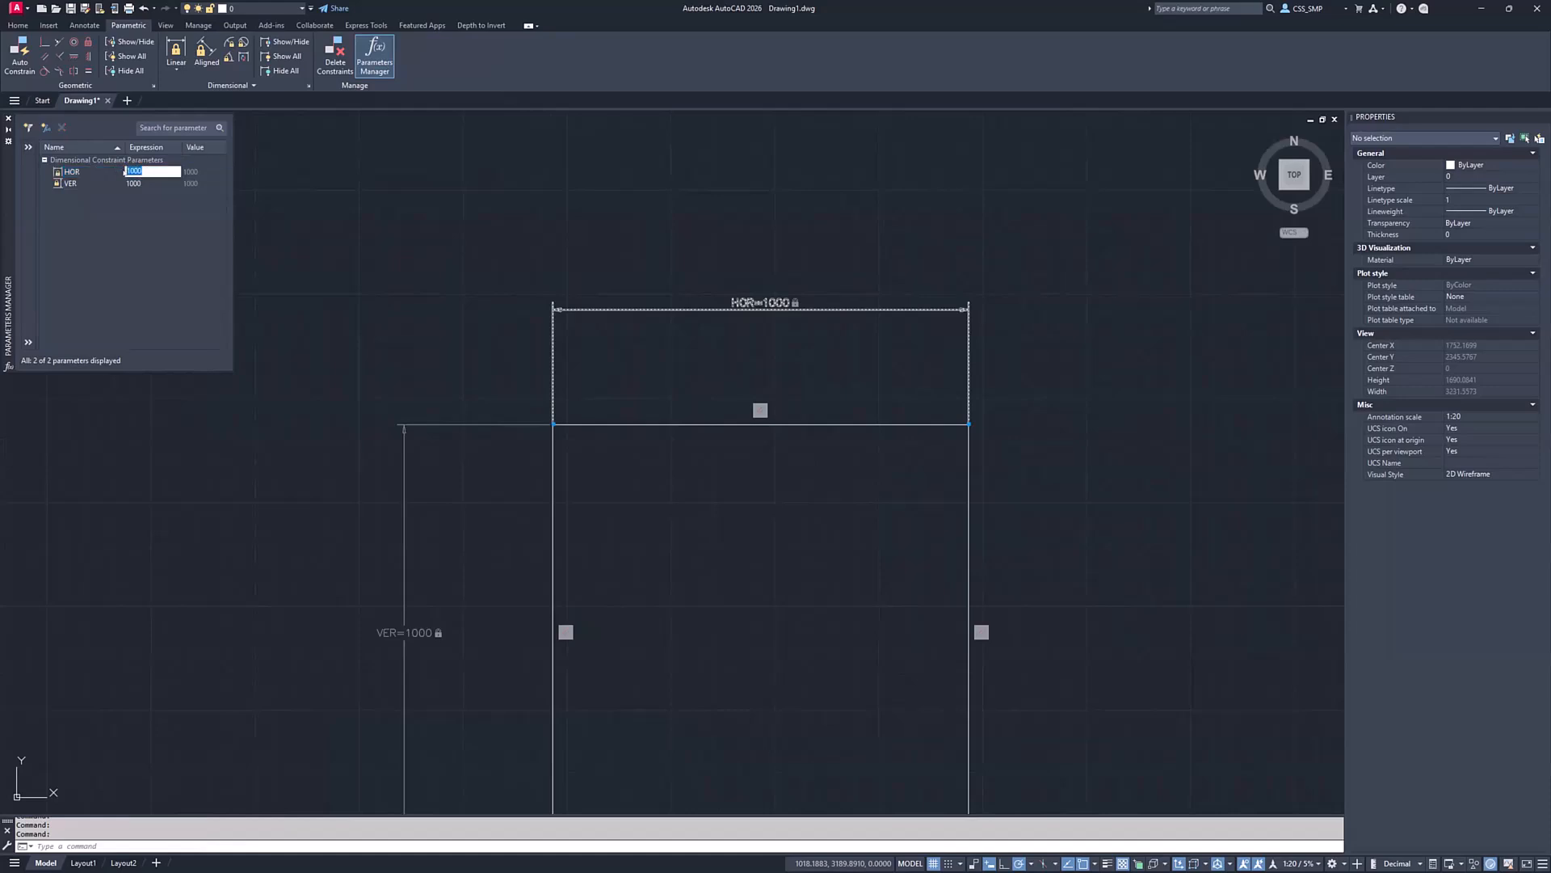
key("Return")
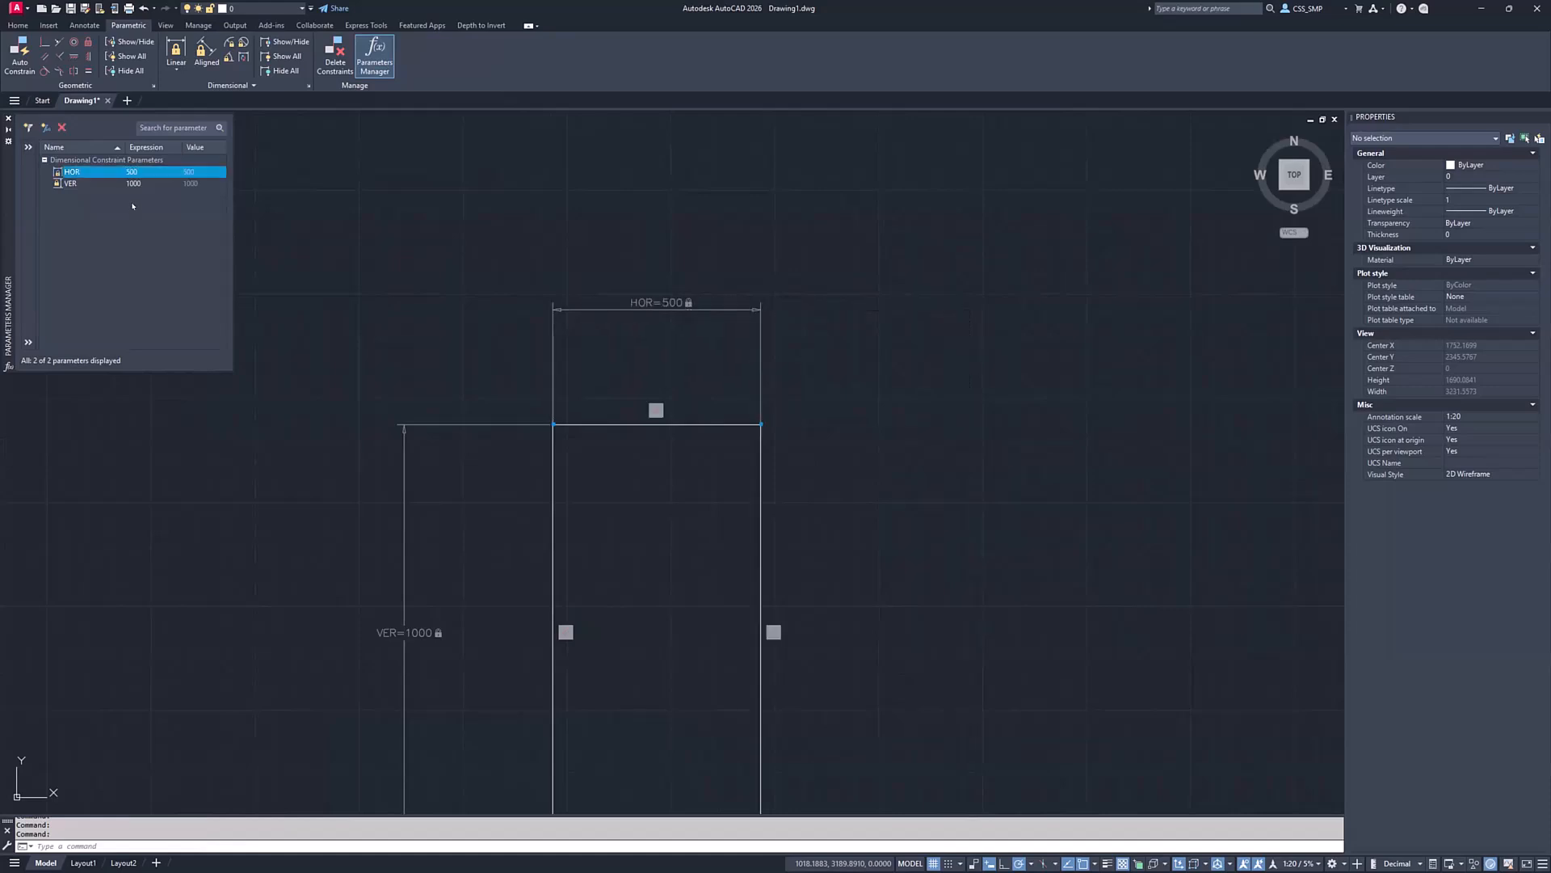
Set the vertical dimensional constraint's expression to HOR directly in the drawing, so that VER=HOR
scroll(631, 274, "down", 3)
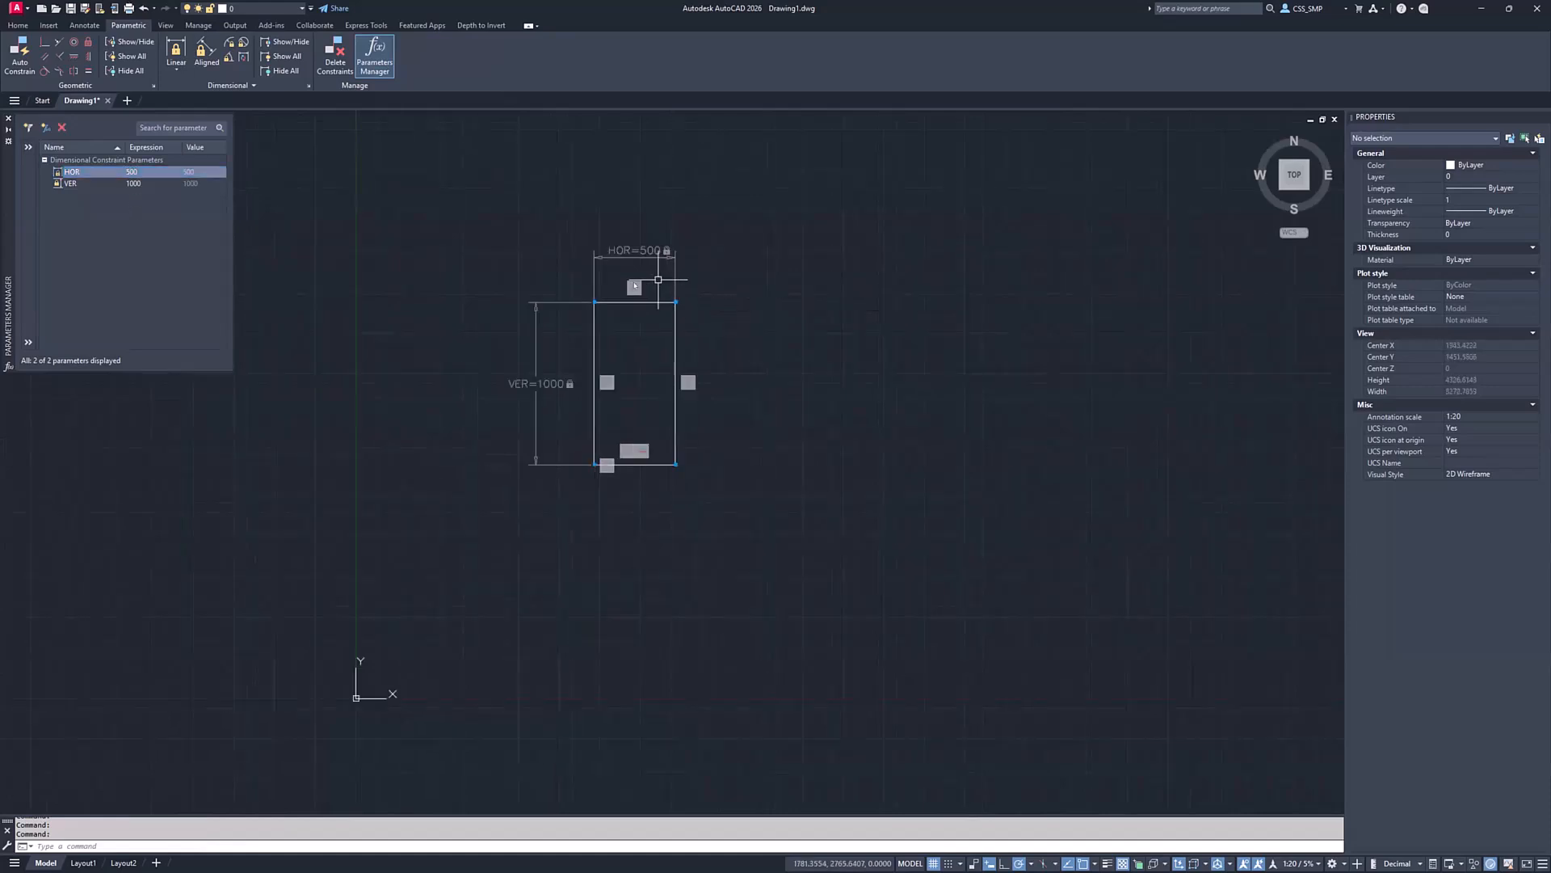
scroll(626, 267, "up", 2)
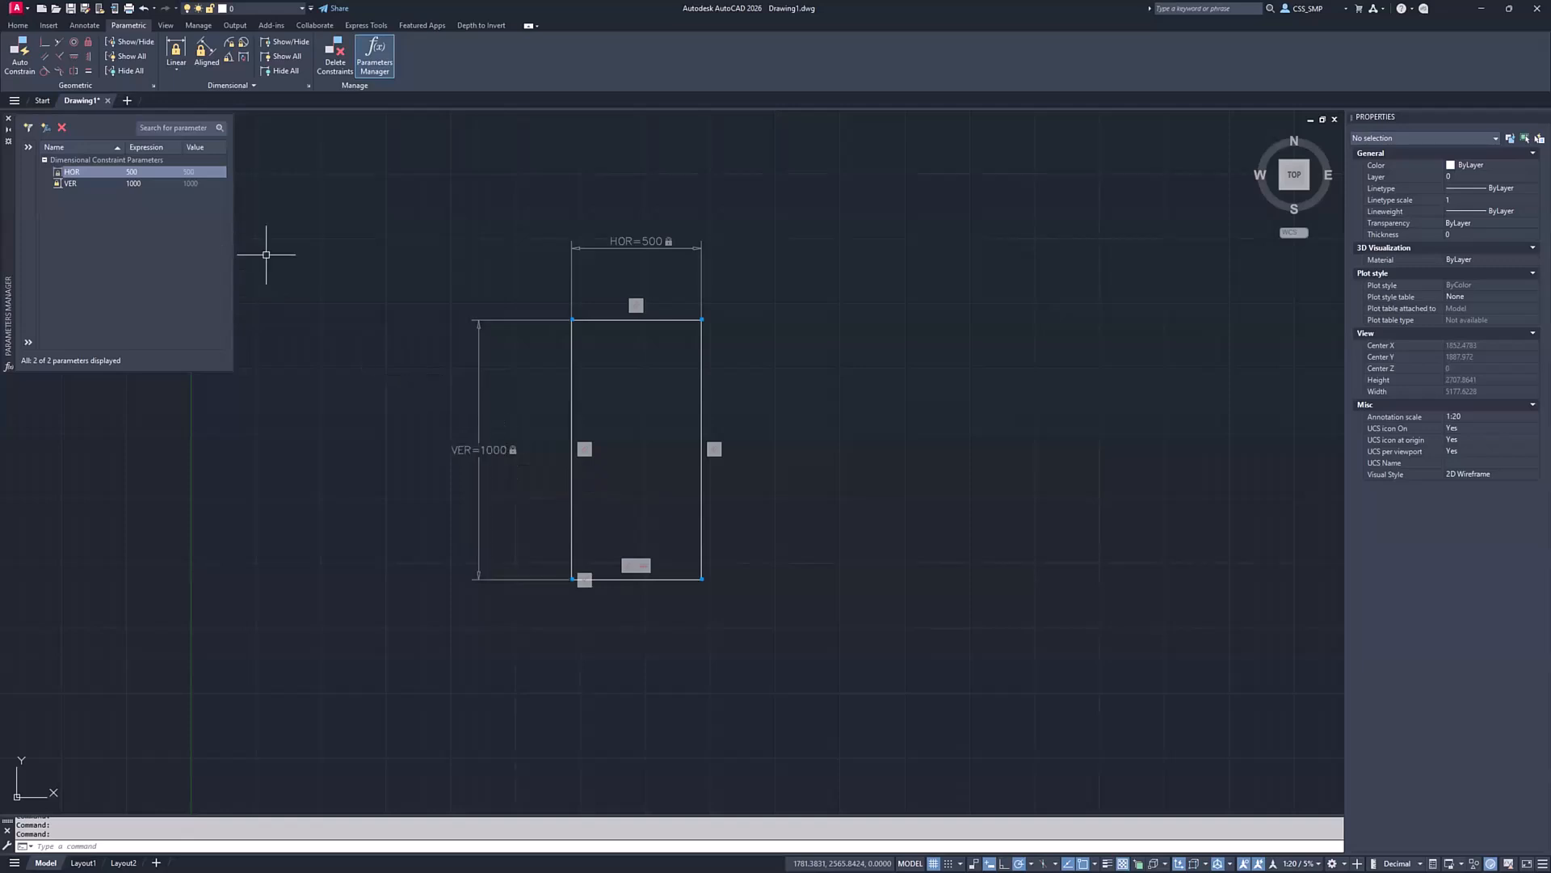
left_click(494, 446)
double_click(491, 451)
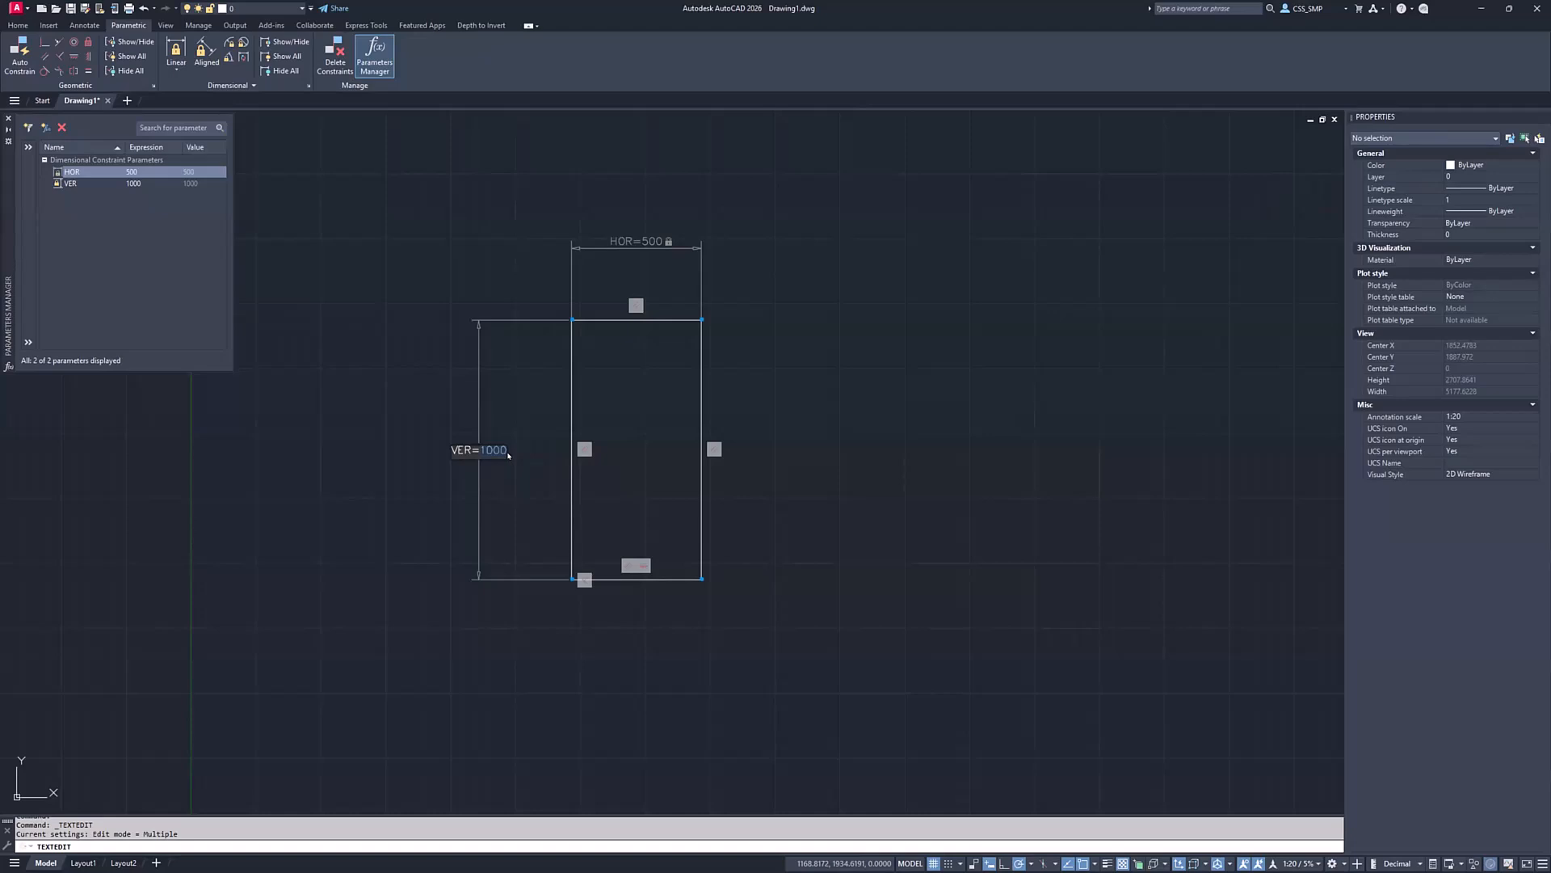
type("HOR")
key("Return")
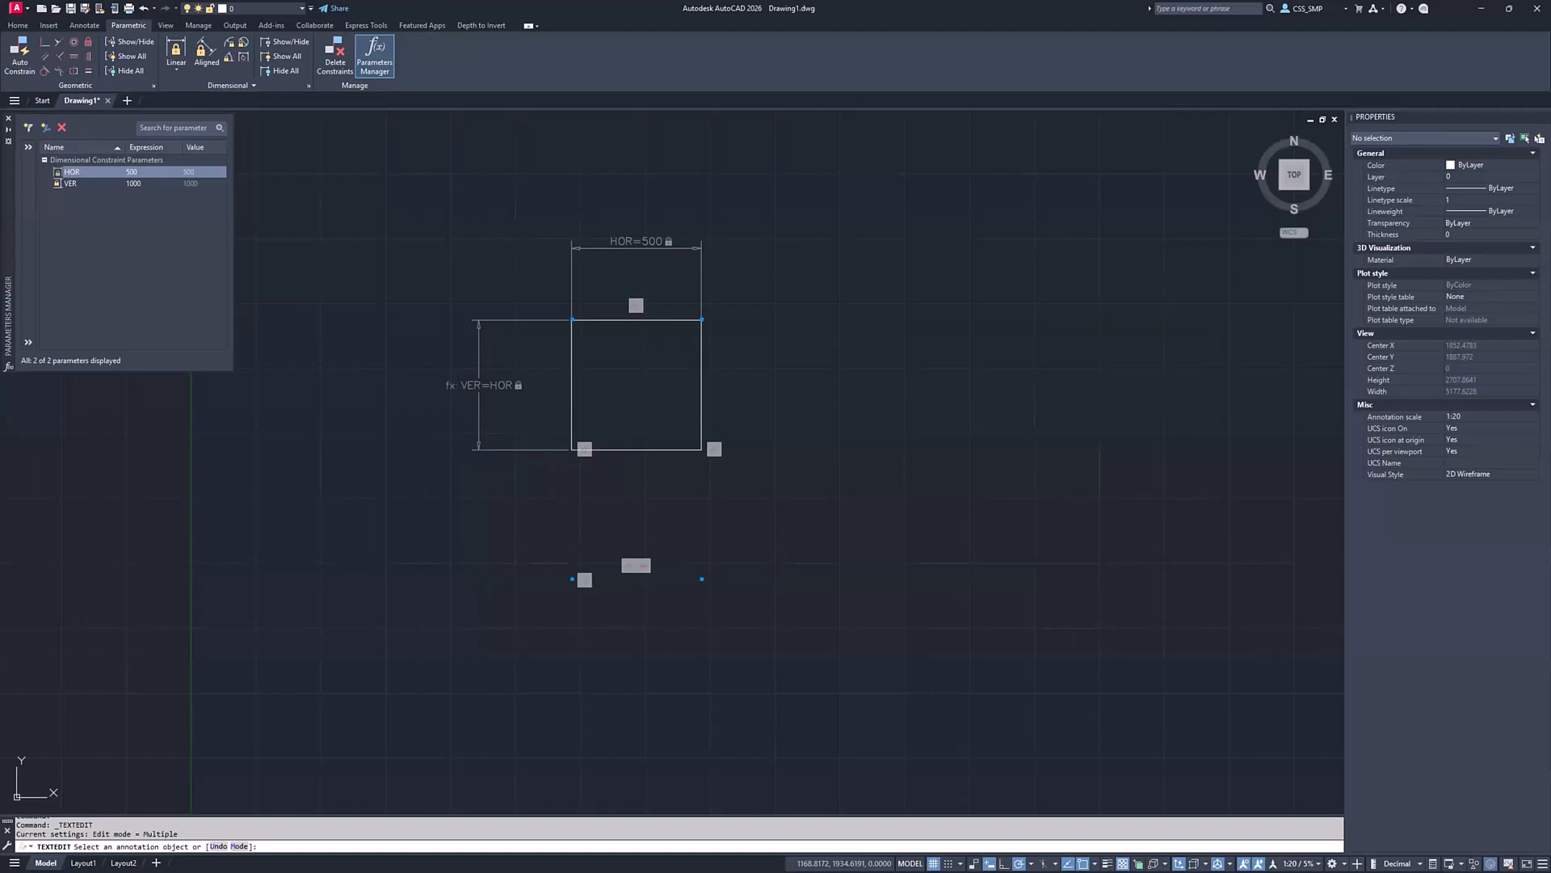
key("Return")
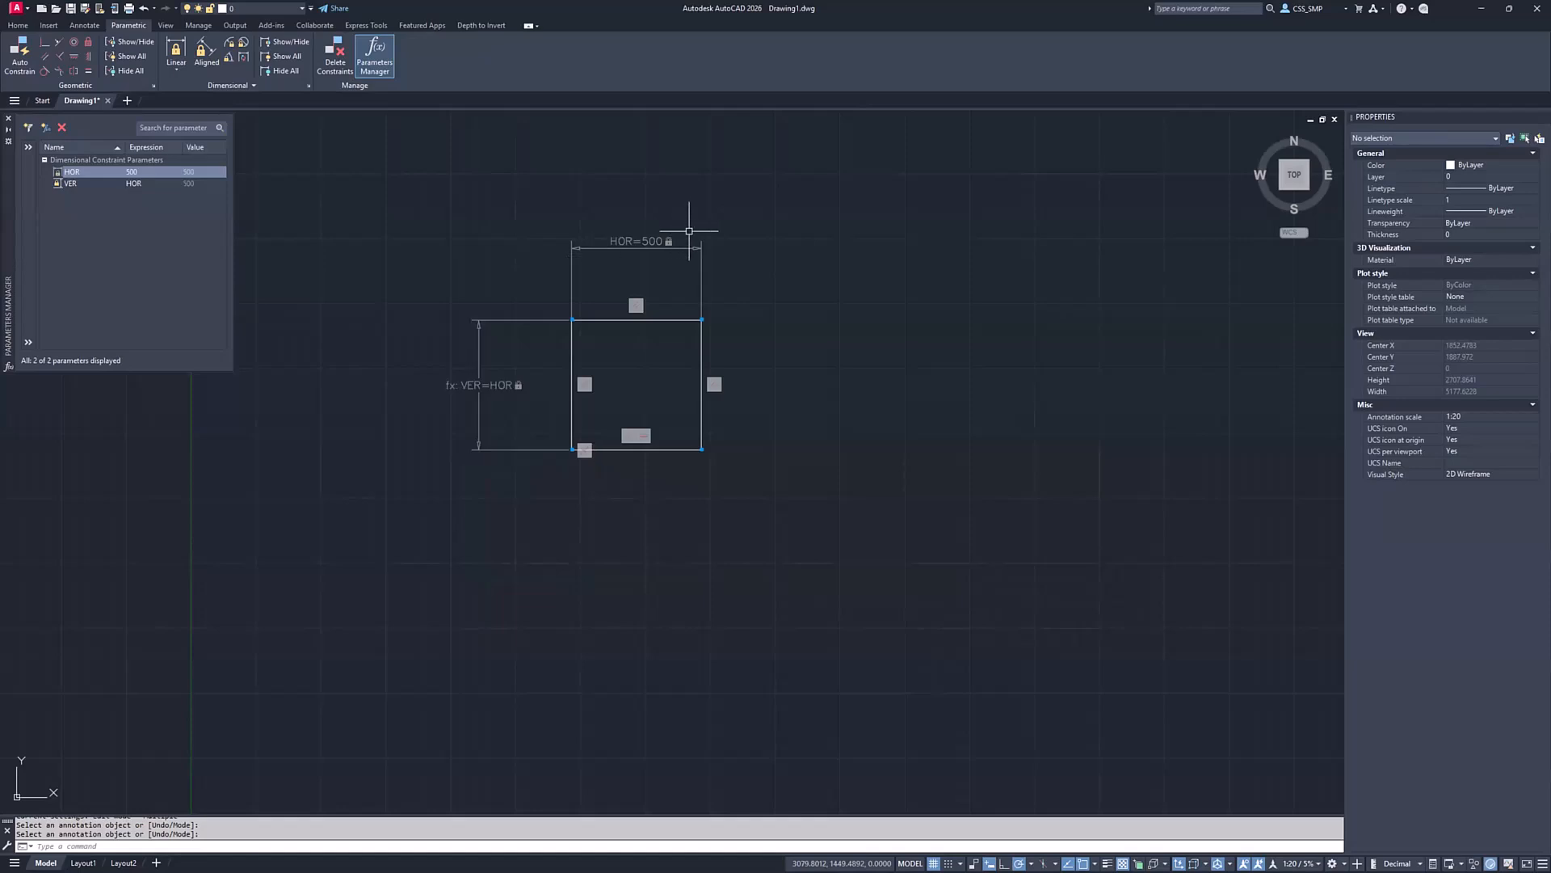
Set the HOR parameter's expression to 526 and check the linked VER parameter's value
left_click(148, 171)
left_click(153, 171)
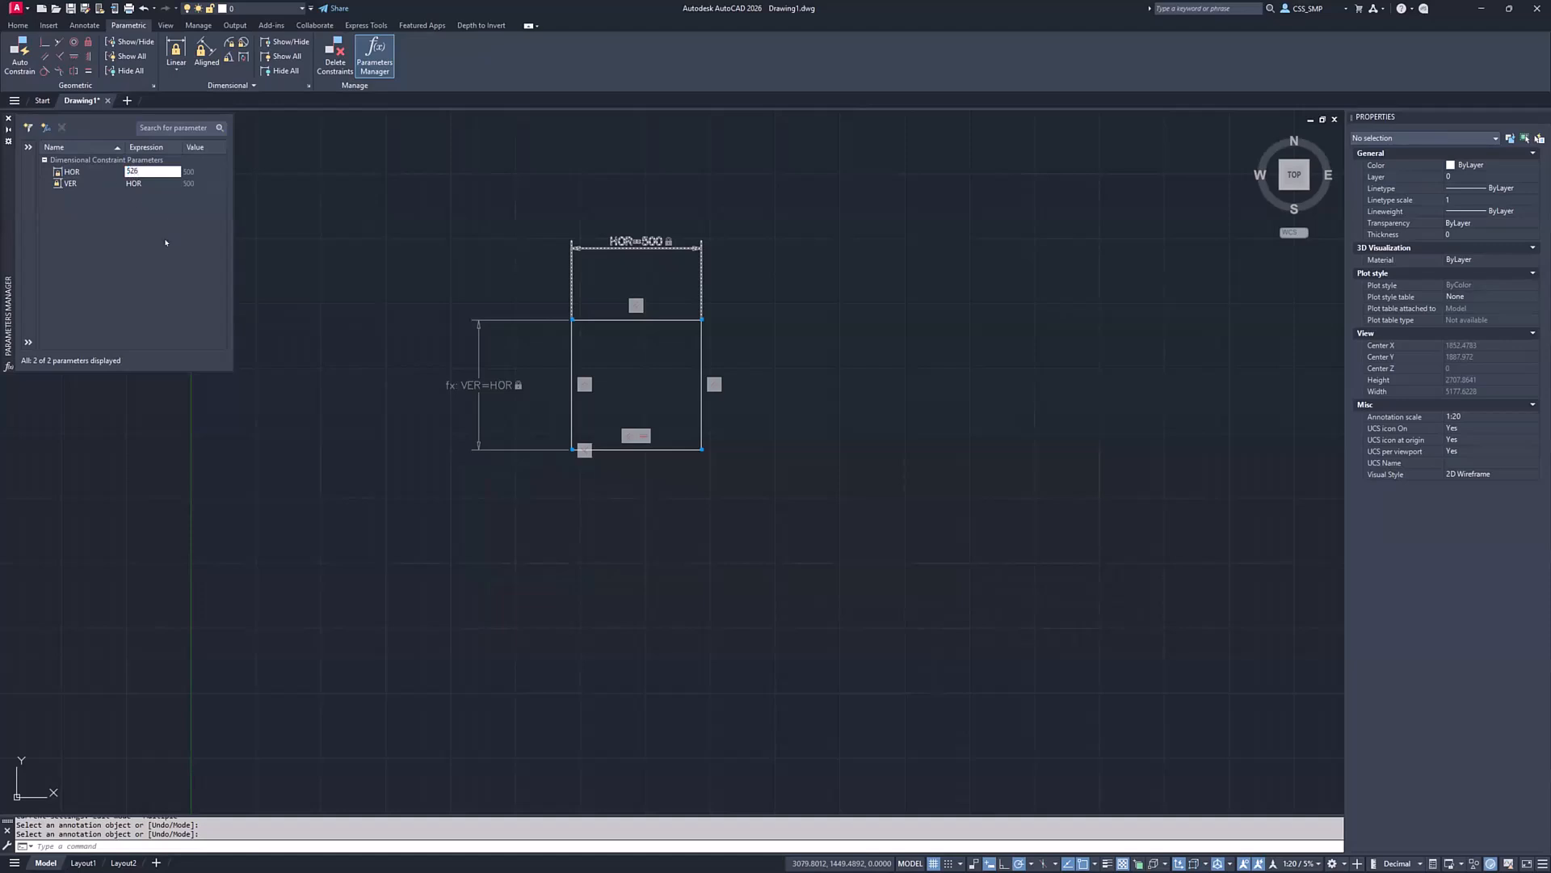
left_click(132, 174)
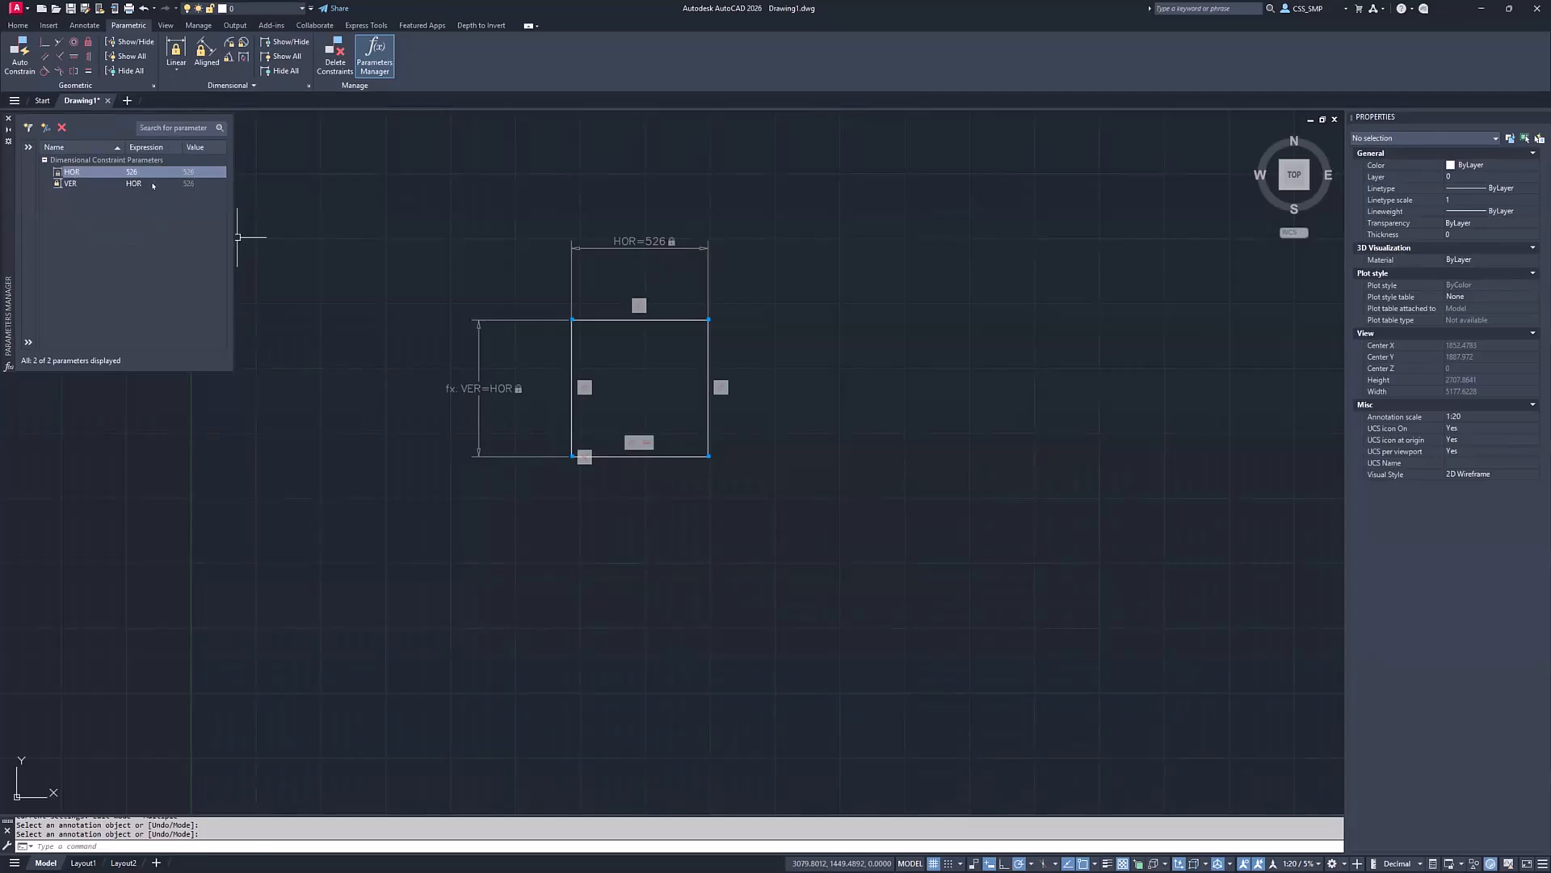
left_click(190, 184)
left_click(190, 184)
Set the HOR parameter's expression to 1000 in the Parameters Manager
left_click(146, 171)
double_click(154, 171)
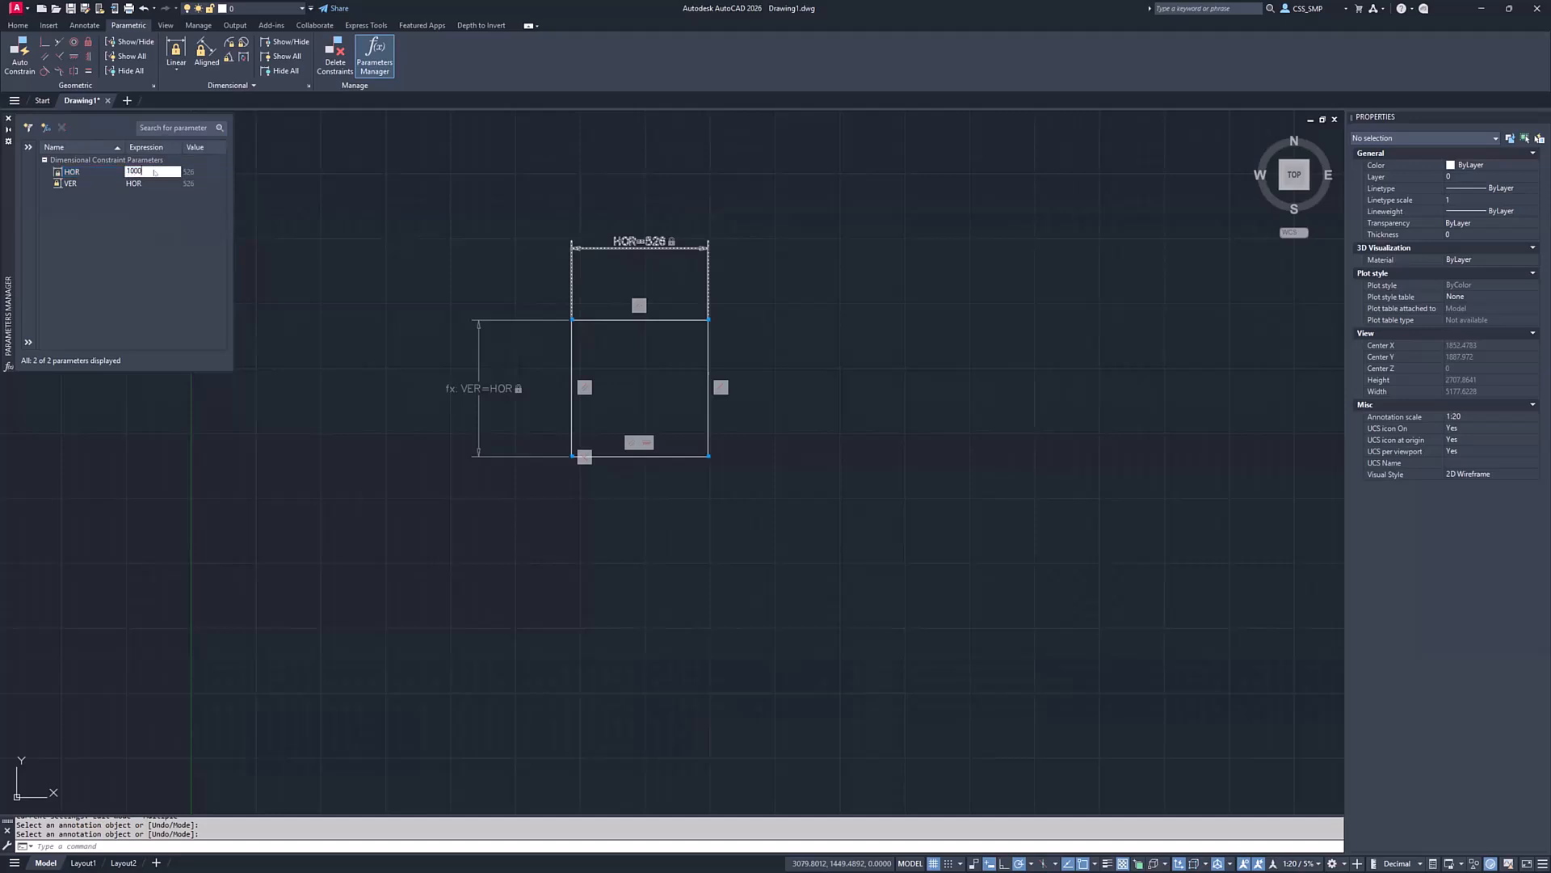
type("1000")
key("Return")
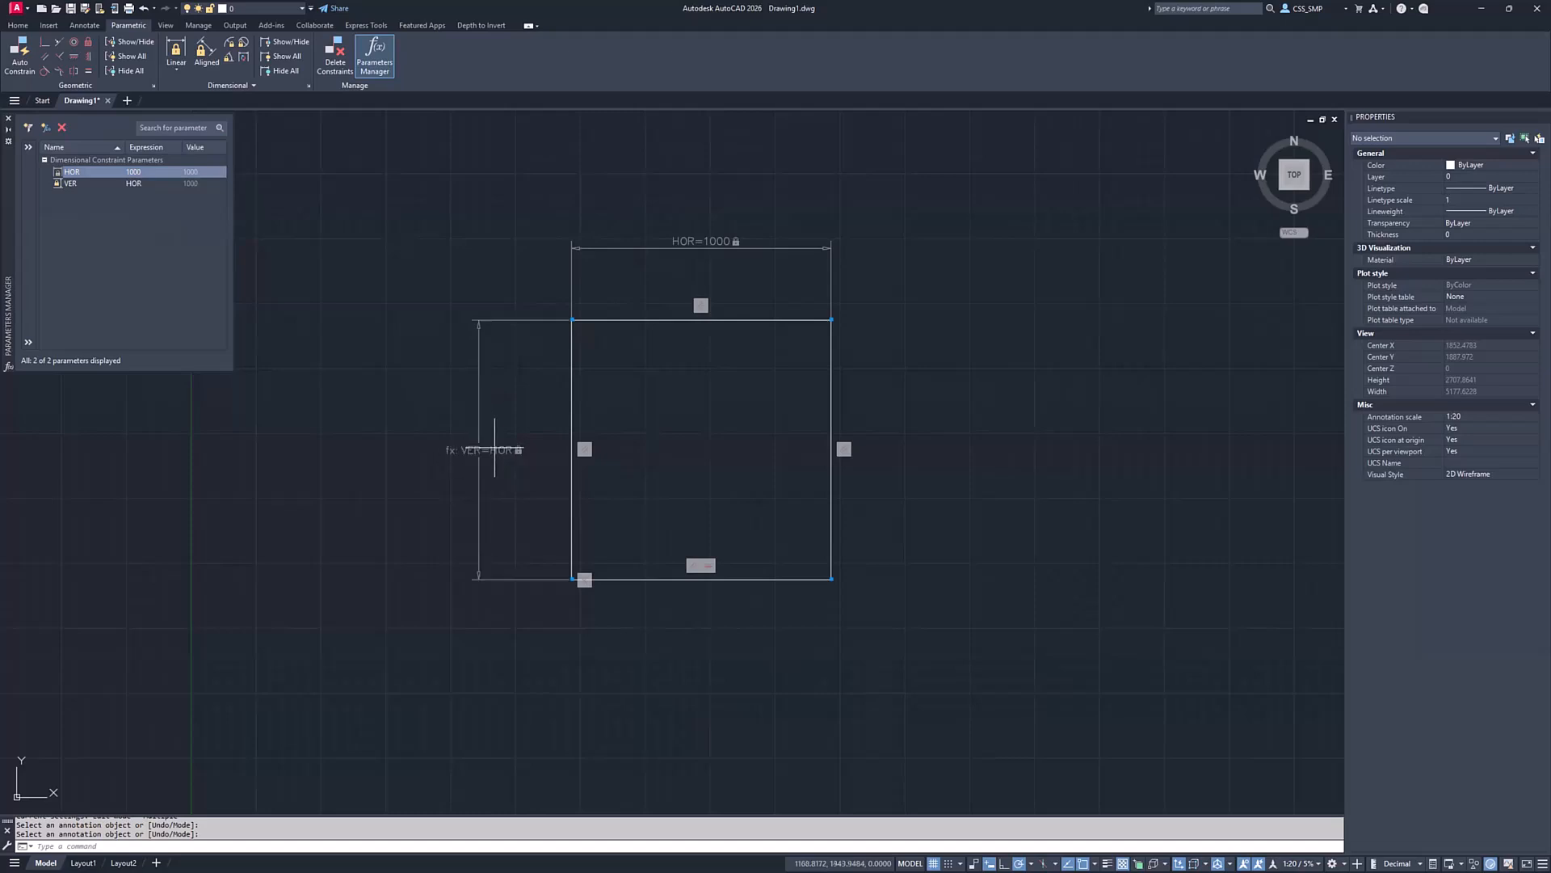
Change the vertical dimensional constraint's formula to VER=HOR/2 in the drawing
left_click(479, 449)
double_click(494, 452)
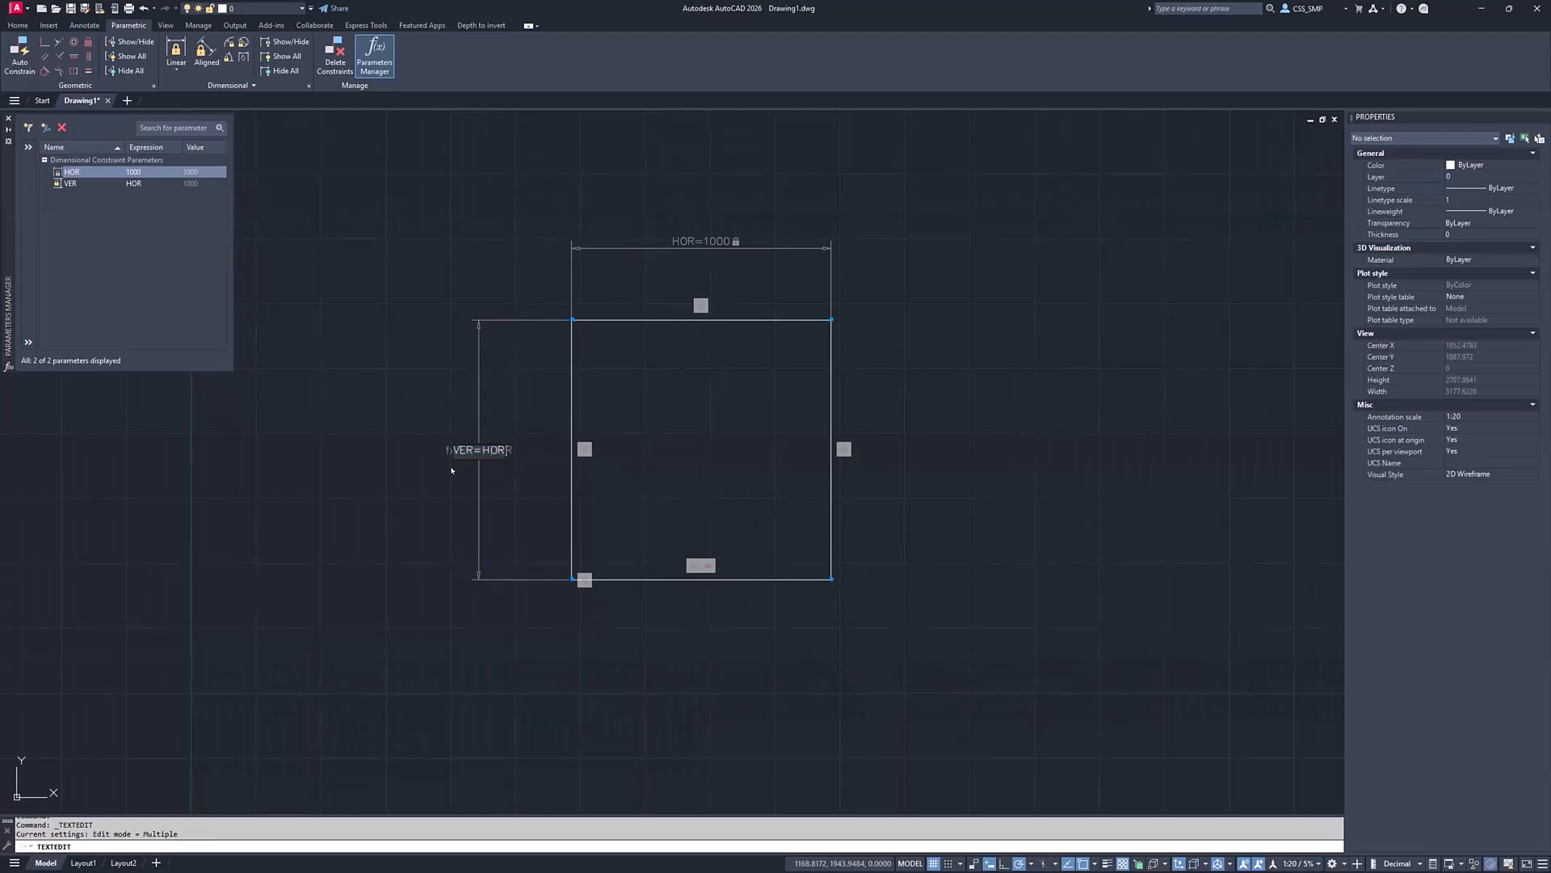
type("/2")
key("Return")
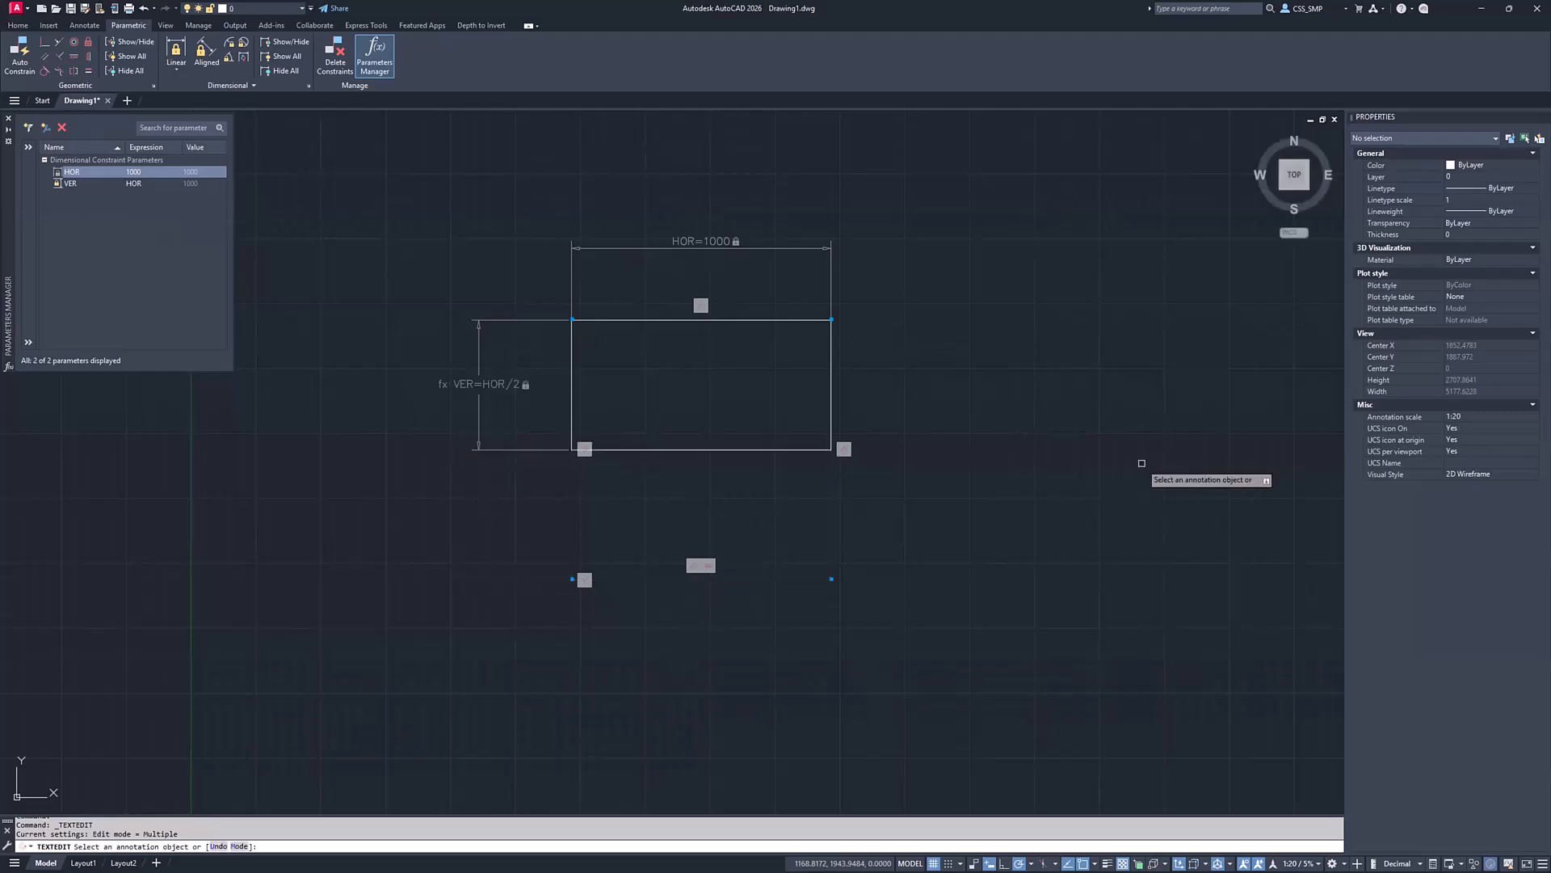
key("Return")
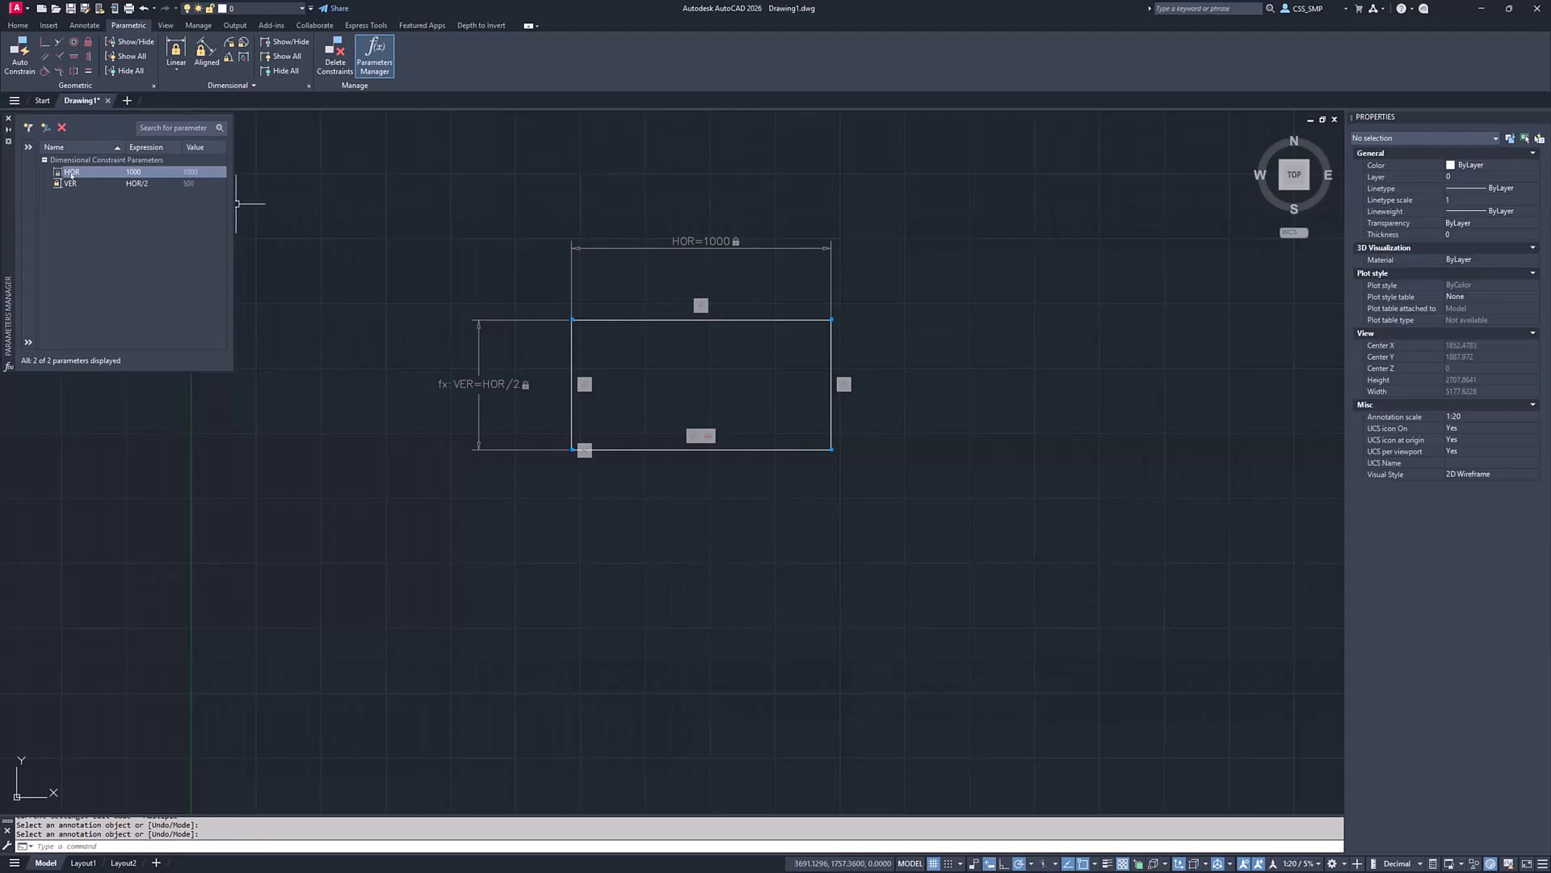
Examine the HOR and VER expressions in the Parameters Manager
left_click(133, 173)
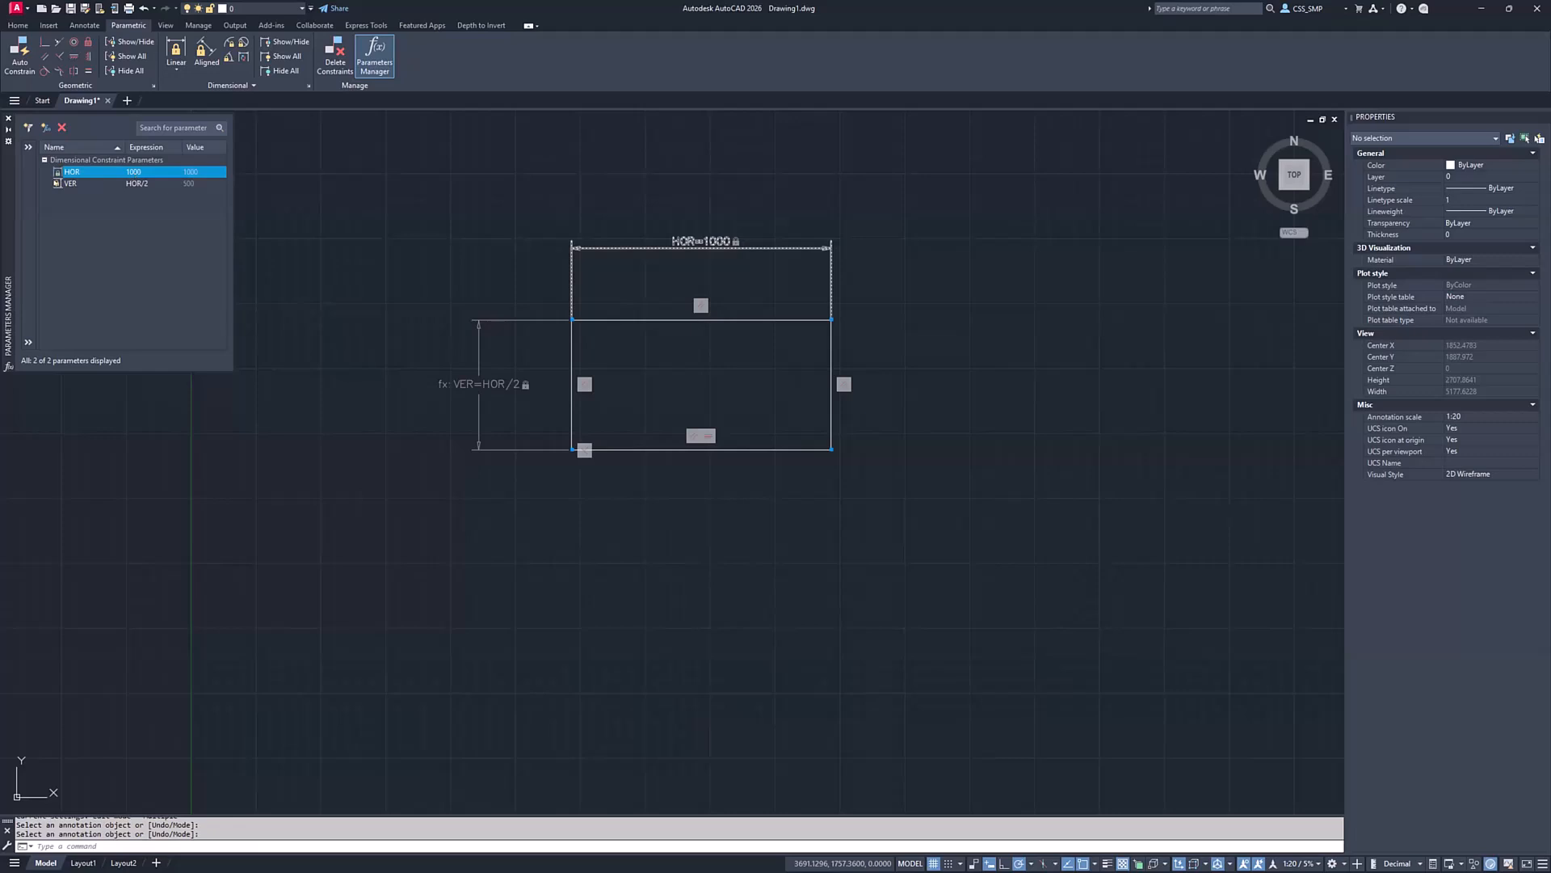
left_click(137, 184)
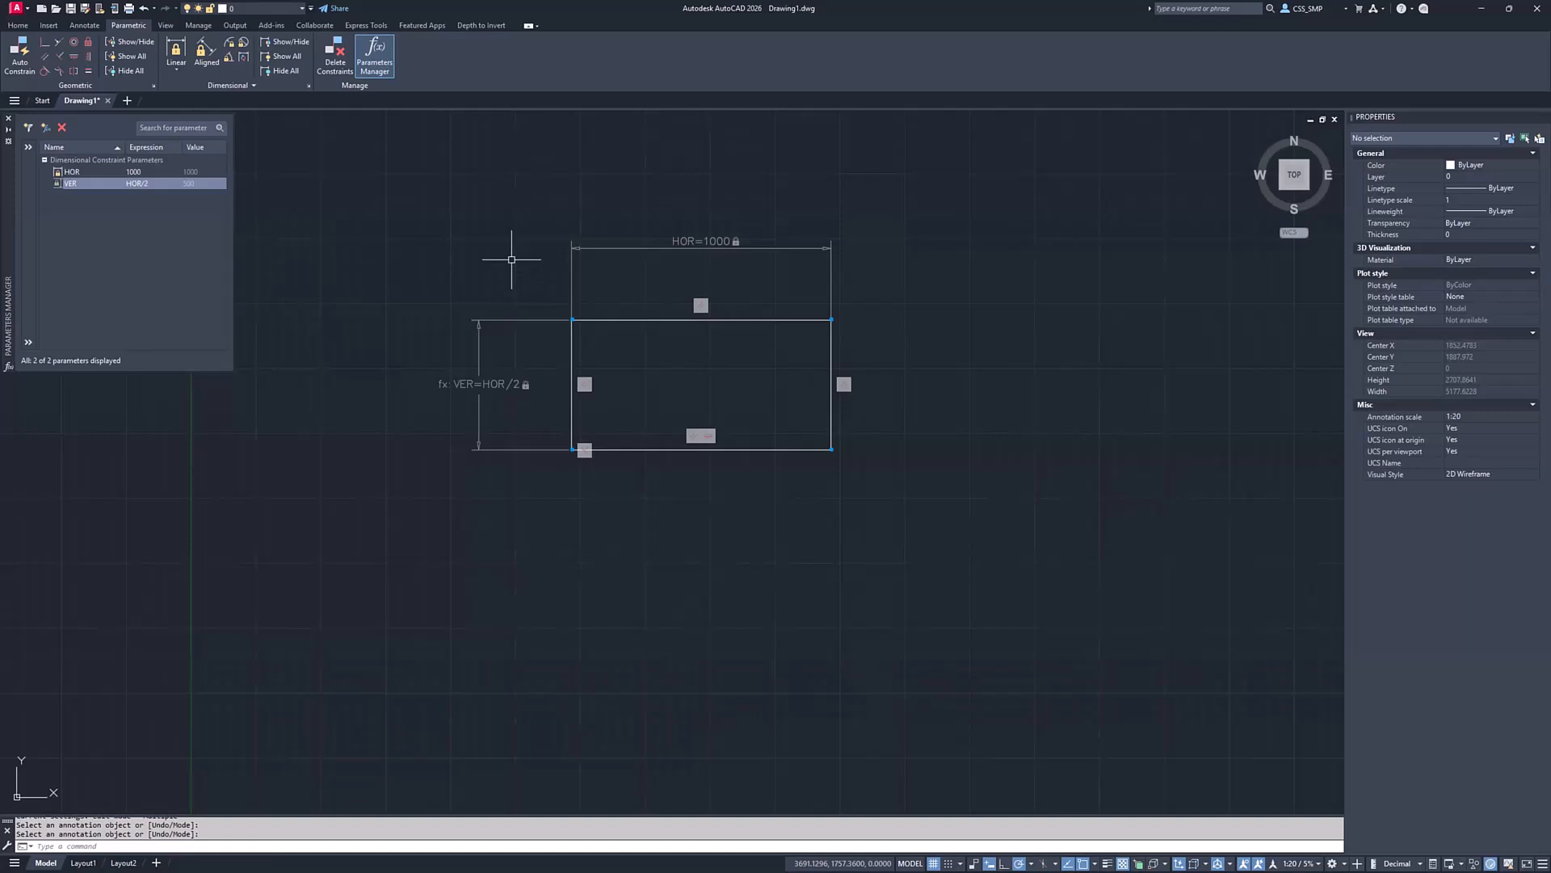
key("Escape")
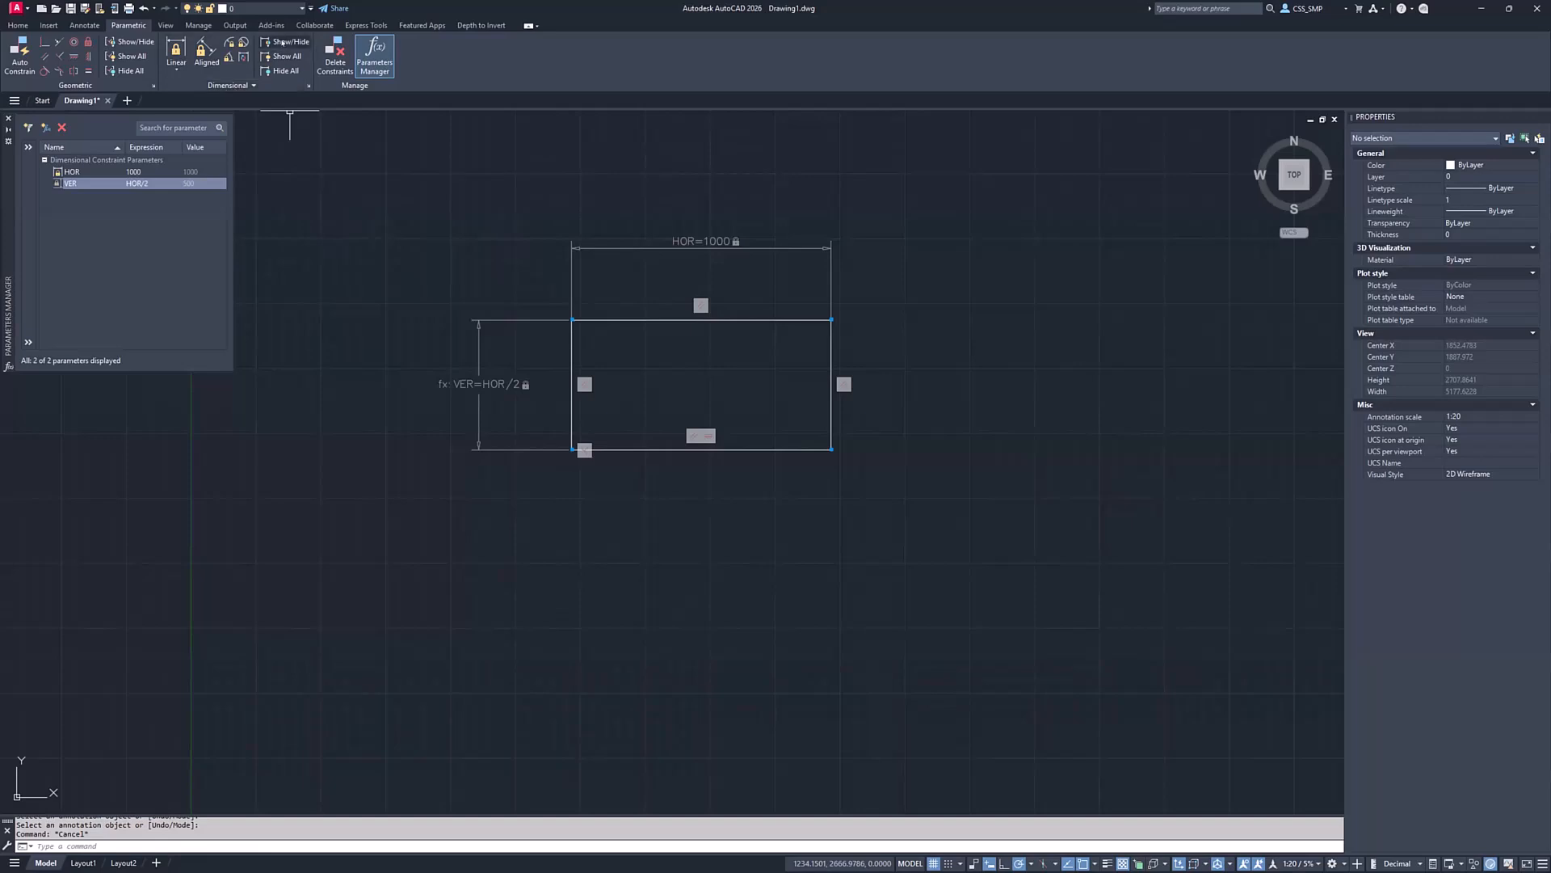
Hide all dimensional constraints in the drawing and show them all again
left_click(285, 71)
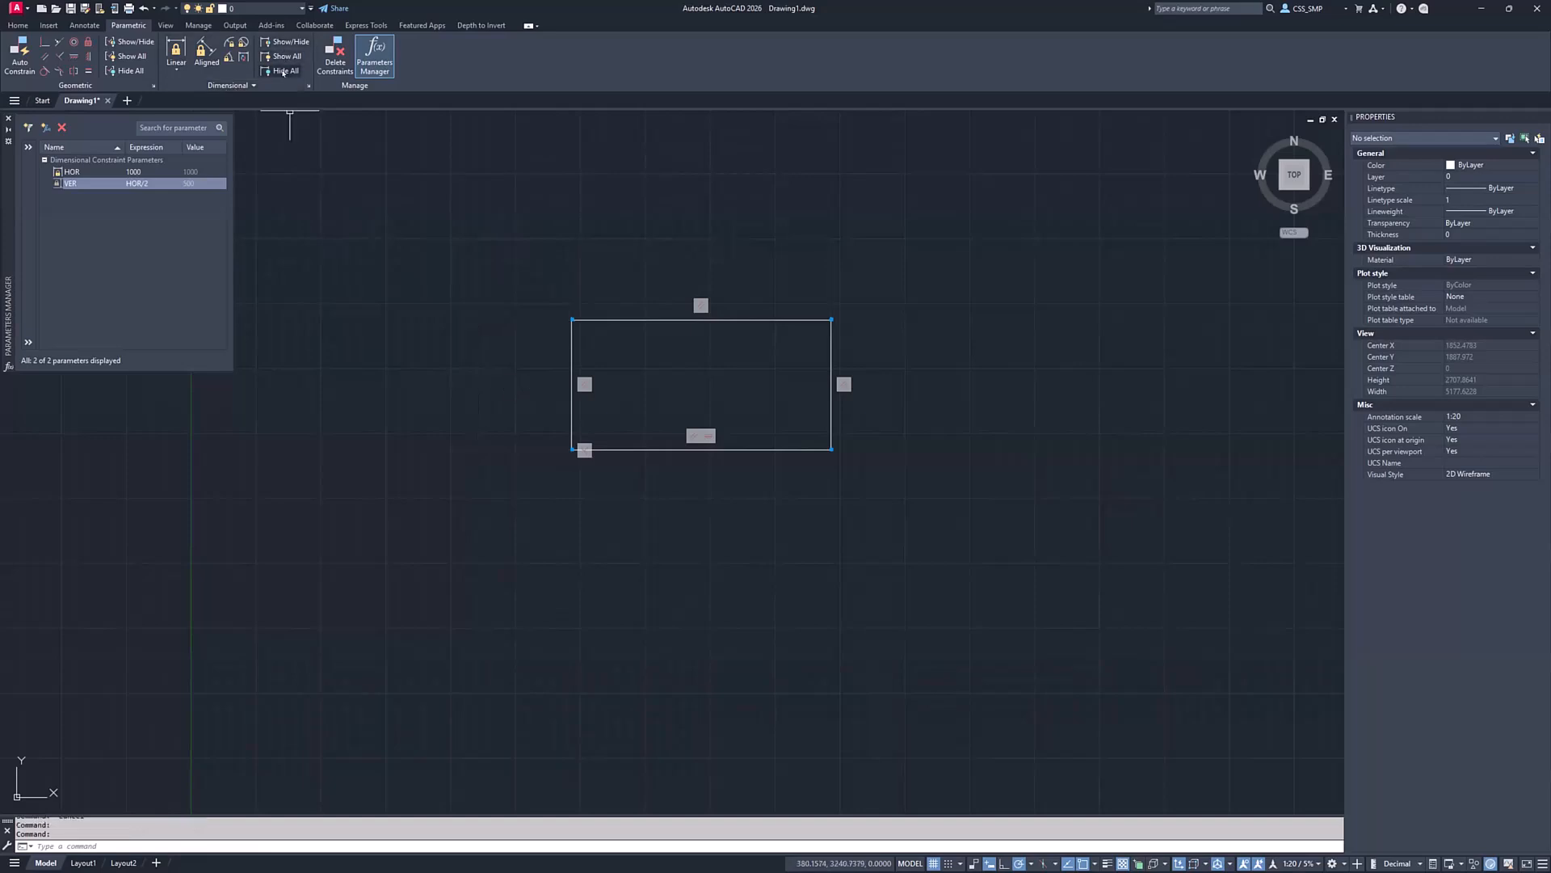
left_click(280, 57)
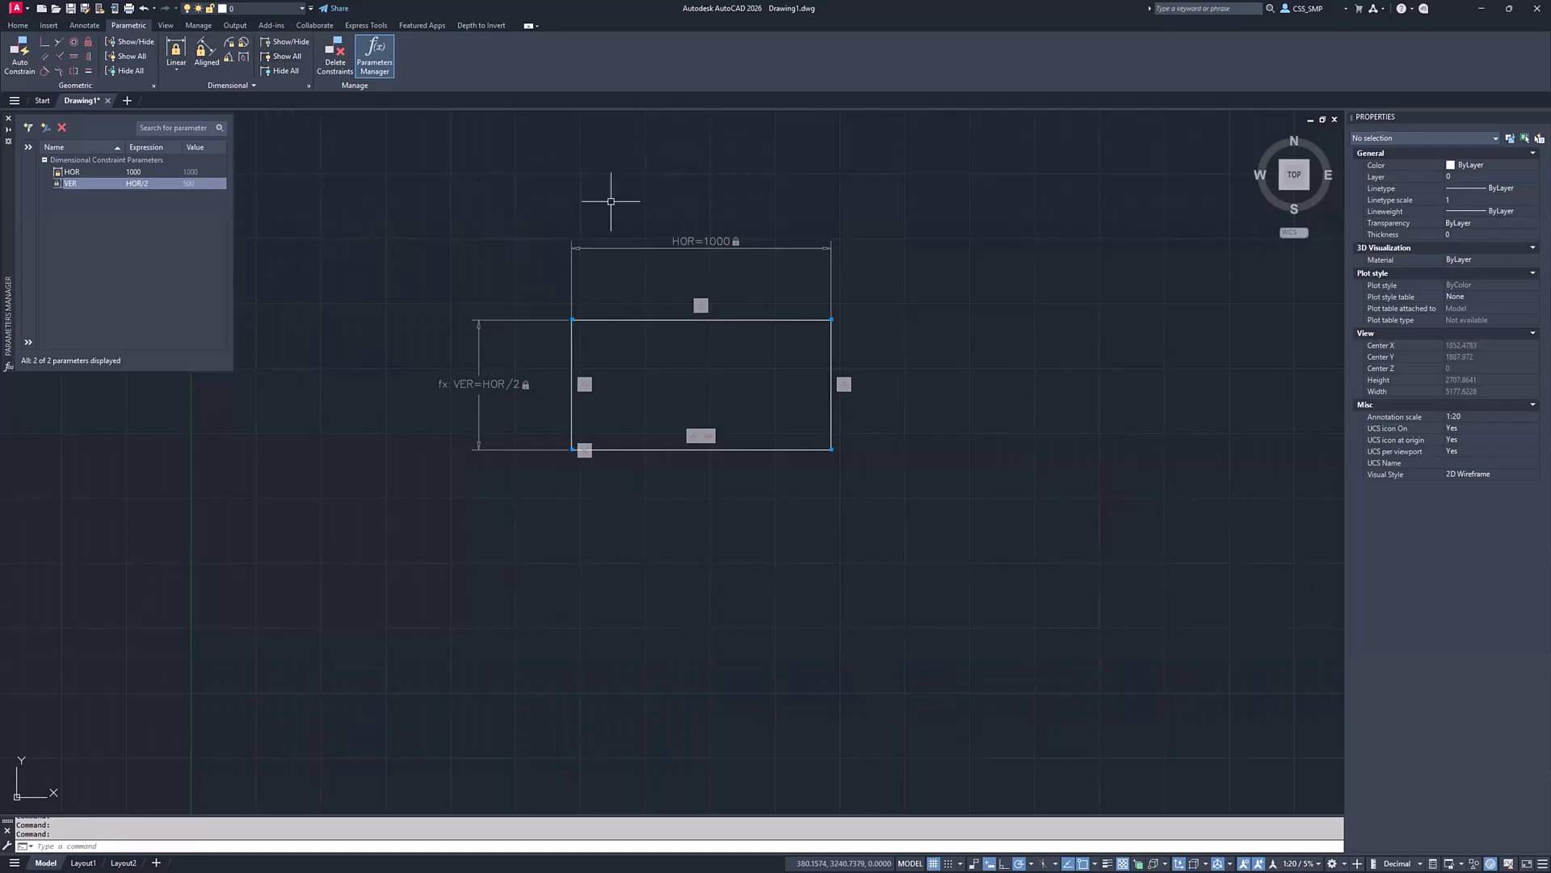
left_click(720, 242)
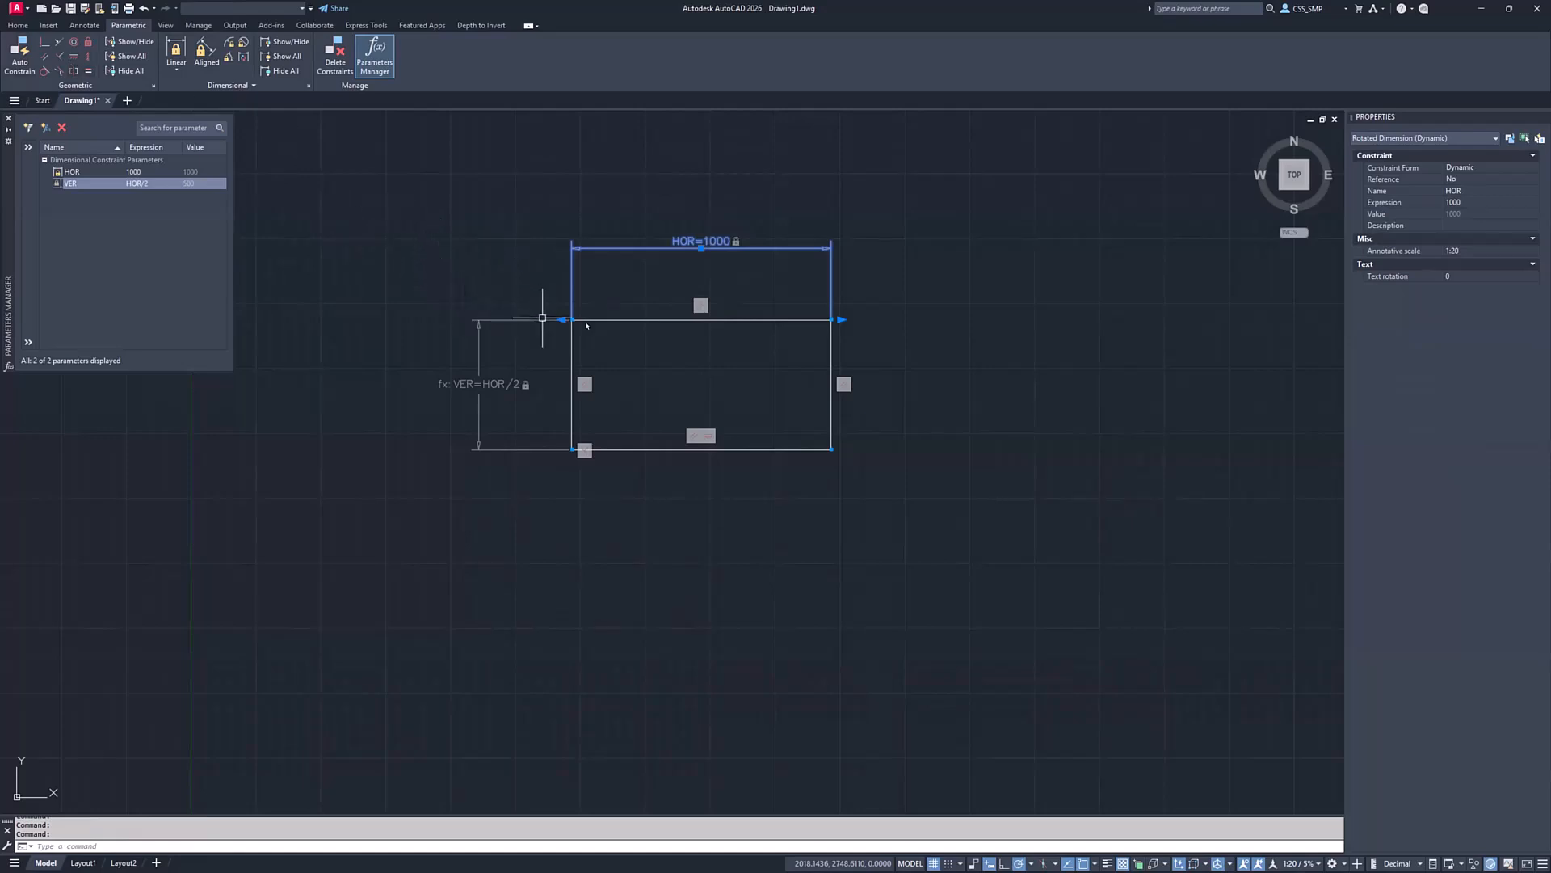
left_click(839, 320)
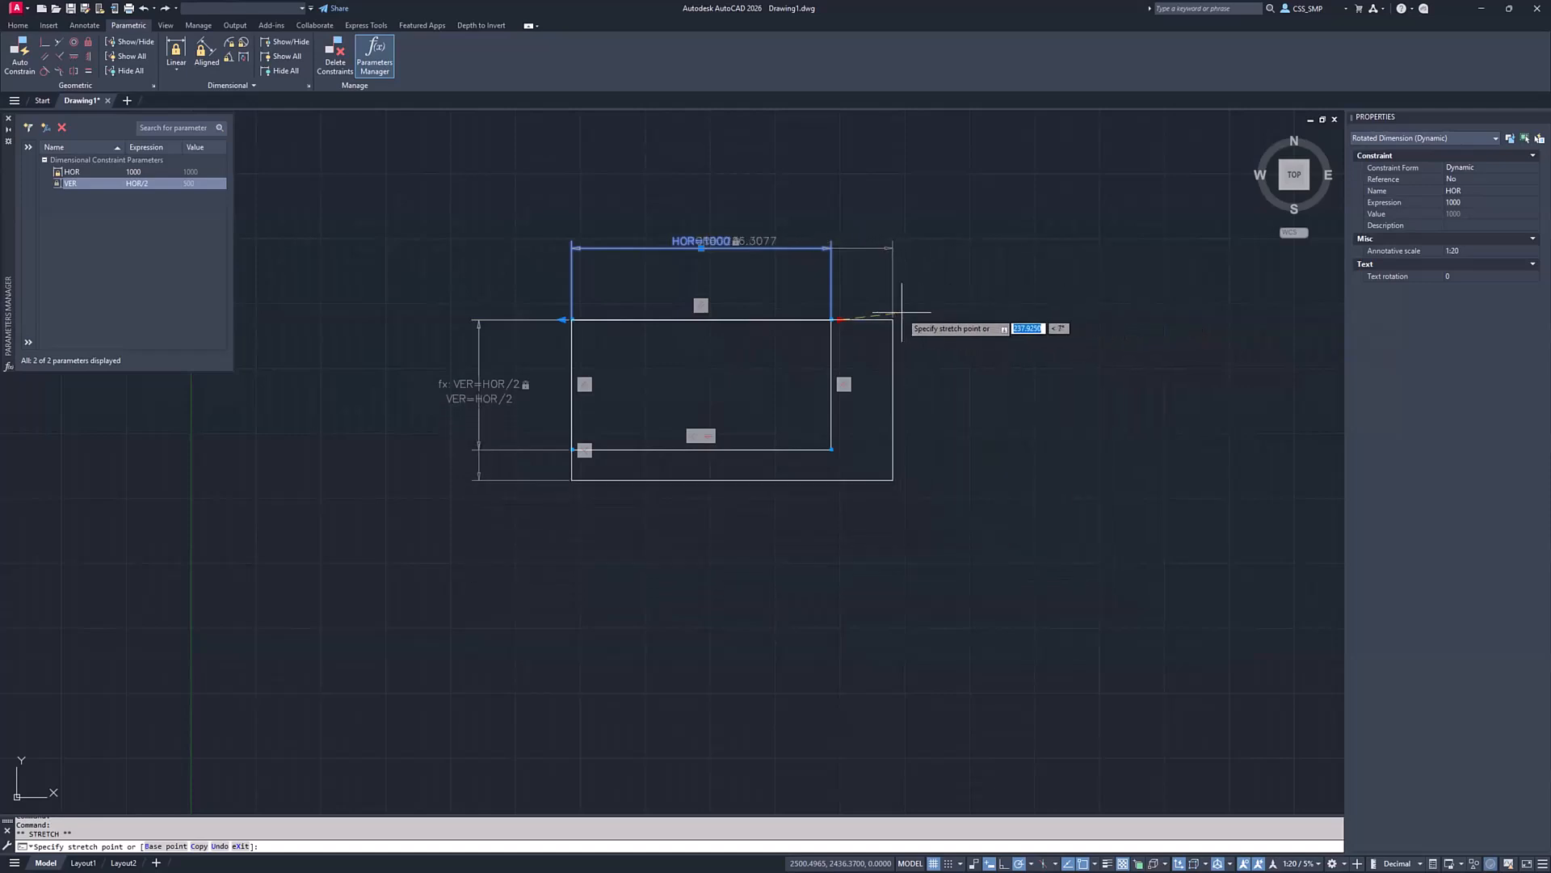
key("Escape")
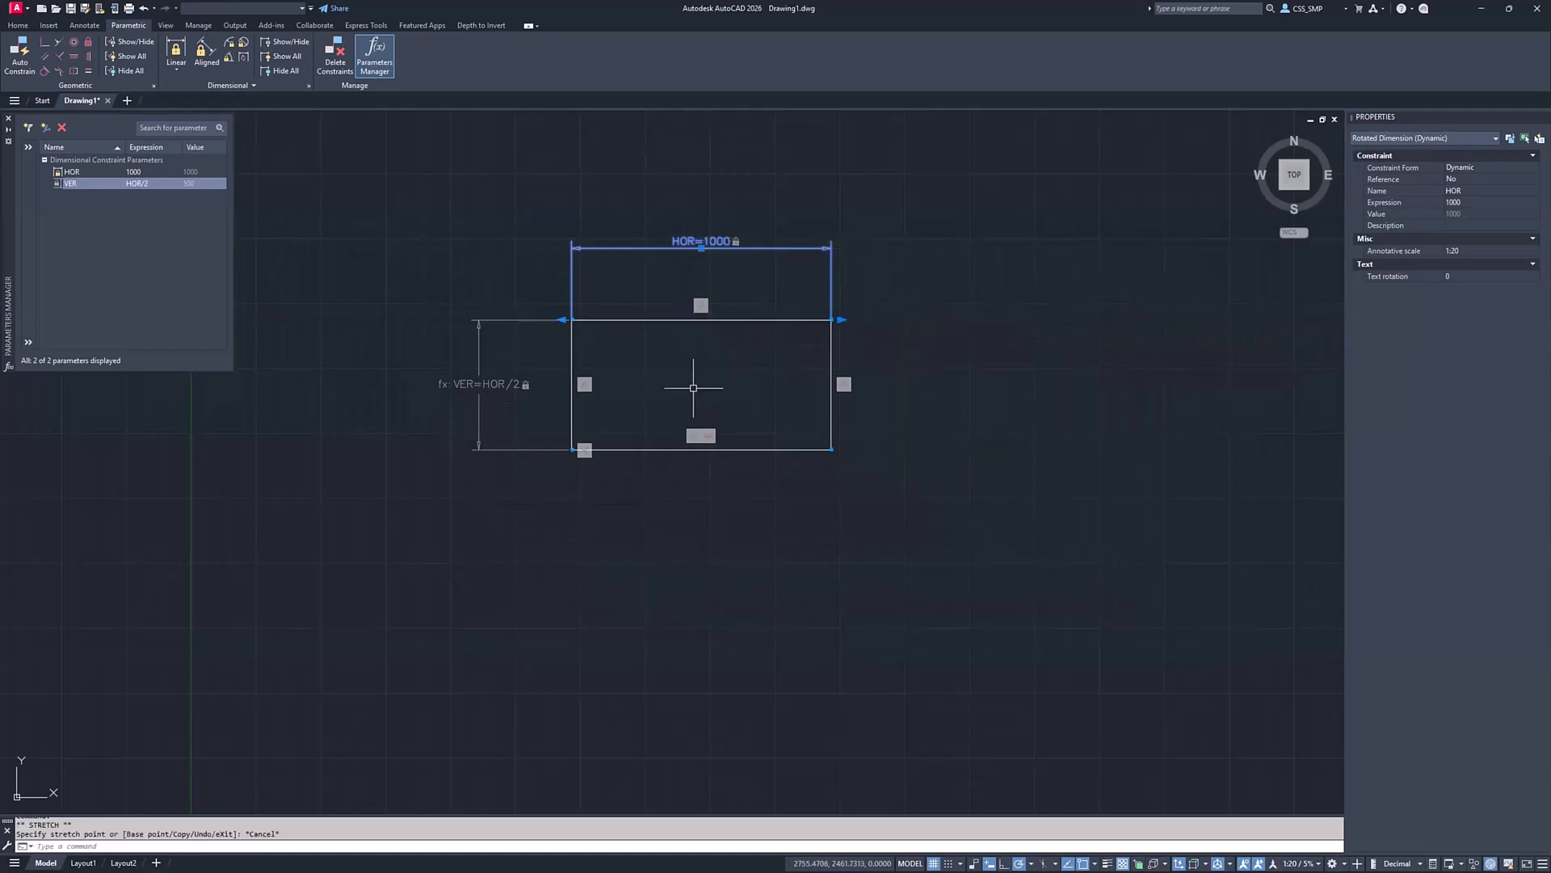
key("Escape")
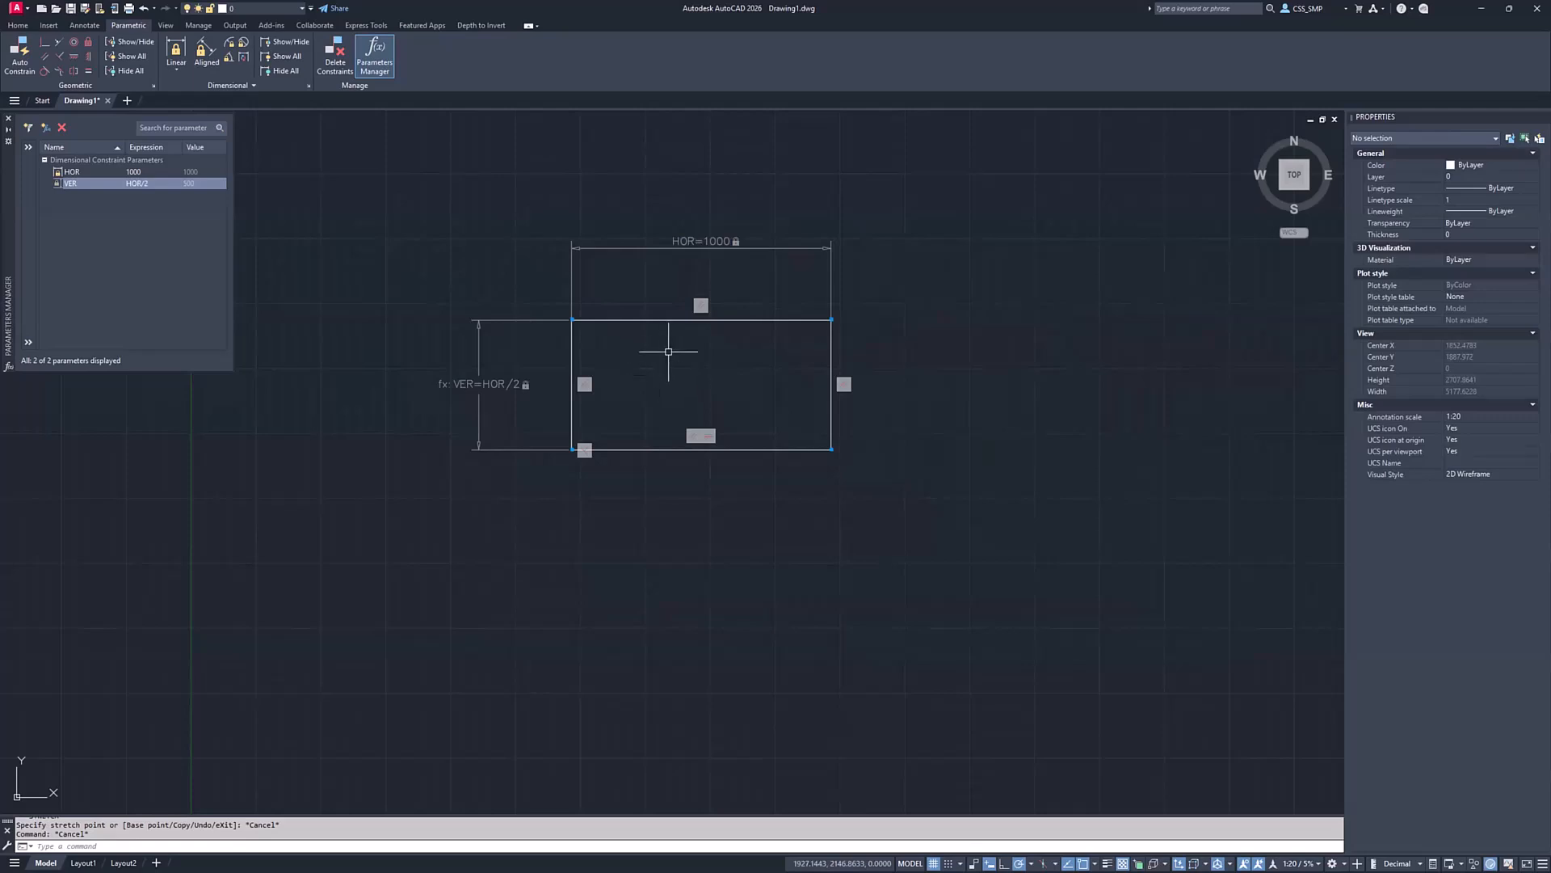
Draw a circle with a radius of about 79 inside the rectangle, slightly off its centre
type("c")
key("Return")
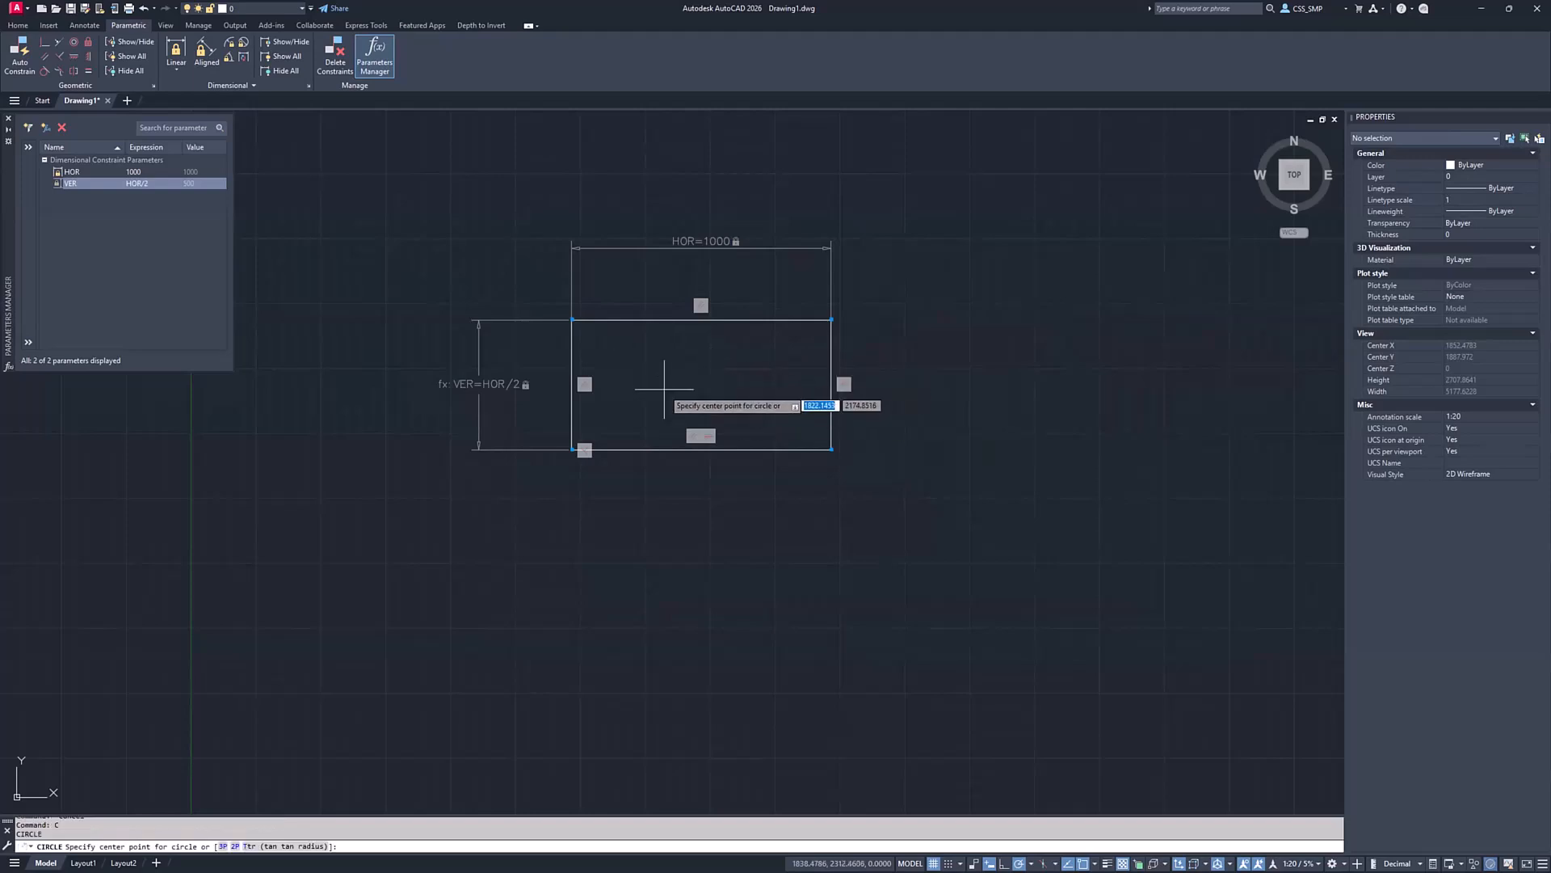
left_click(665, 386)
left_click(651, 373)
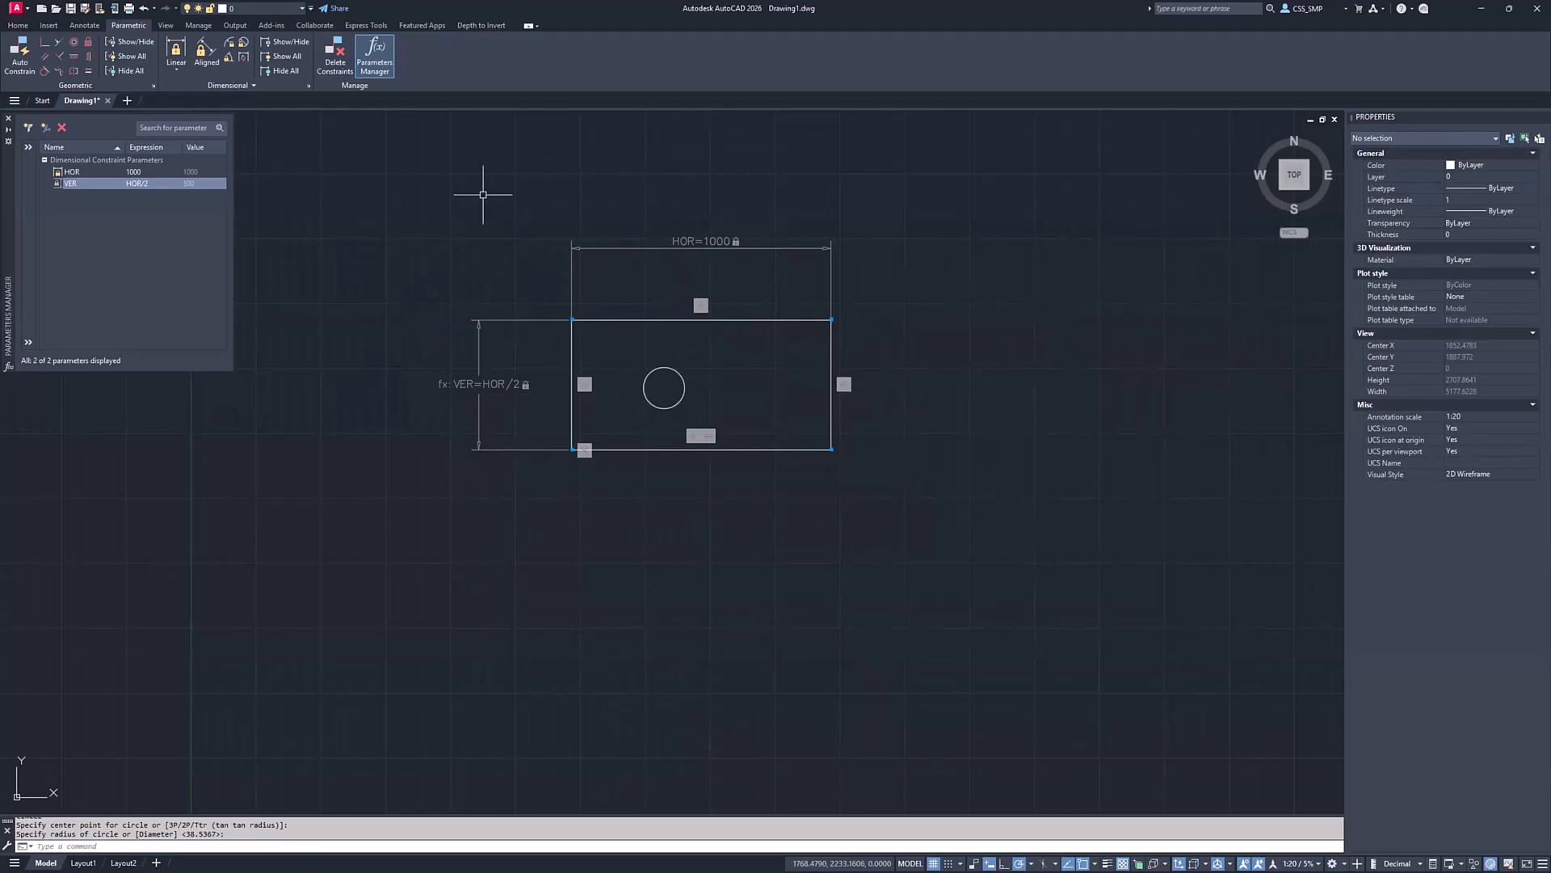
Move the circle by its centre to the midpoint between the rectangle's two diagonally opposite corners
left_click(652, 371)
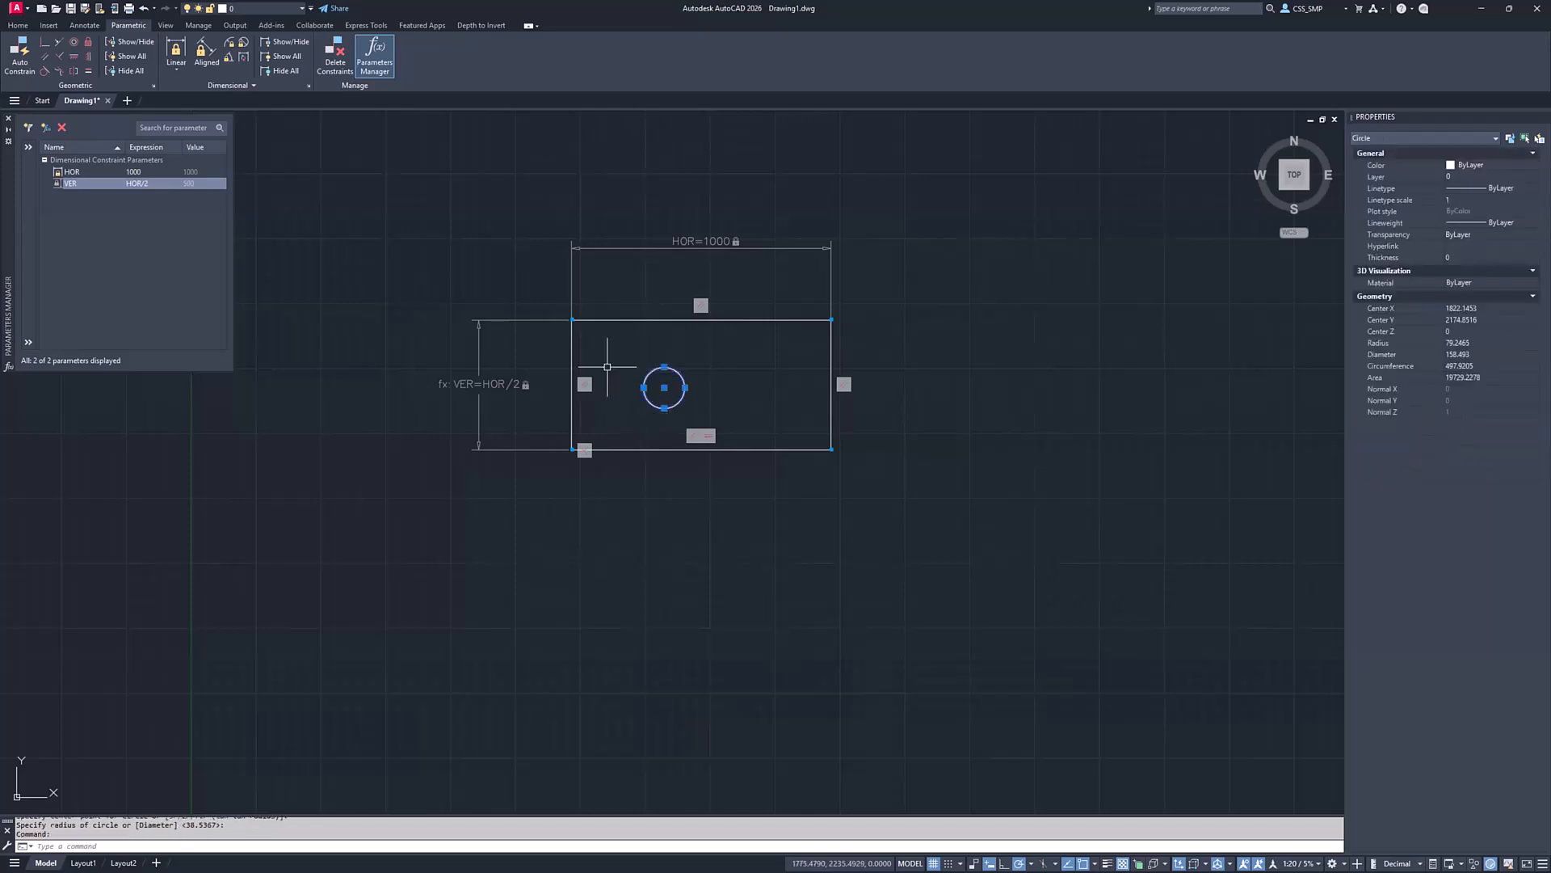
type("m")
key("Return")
type("cen")
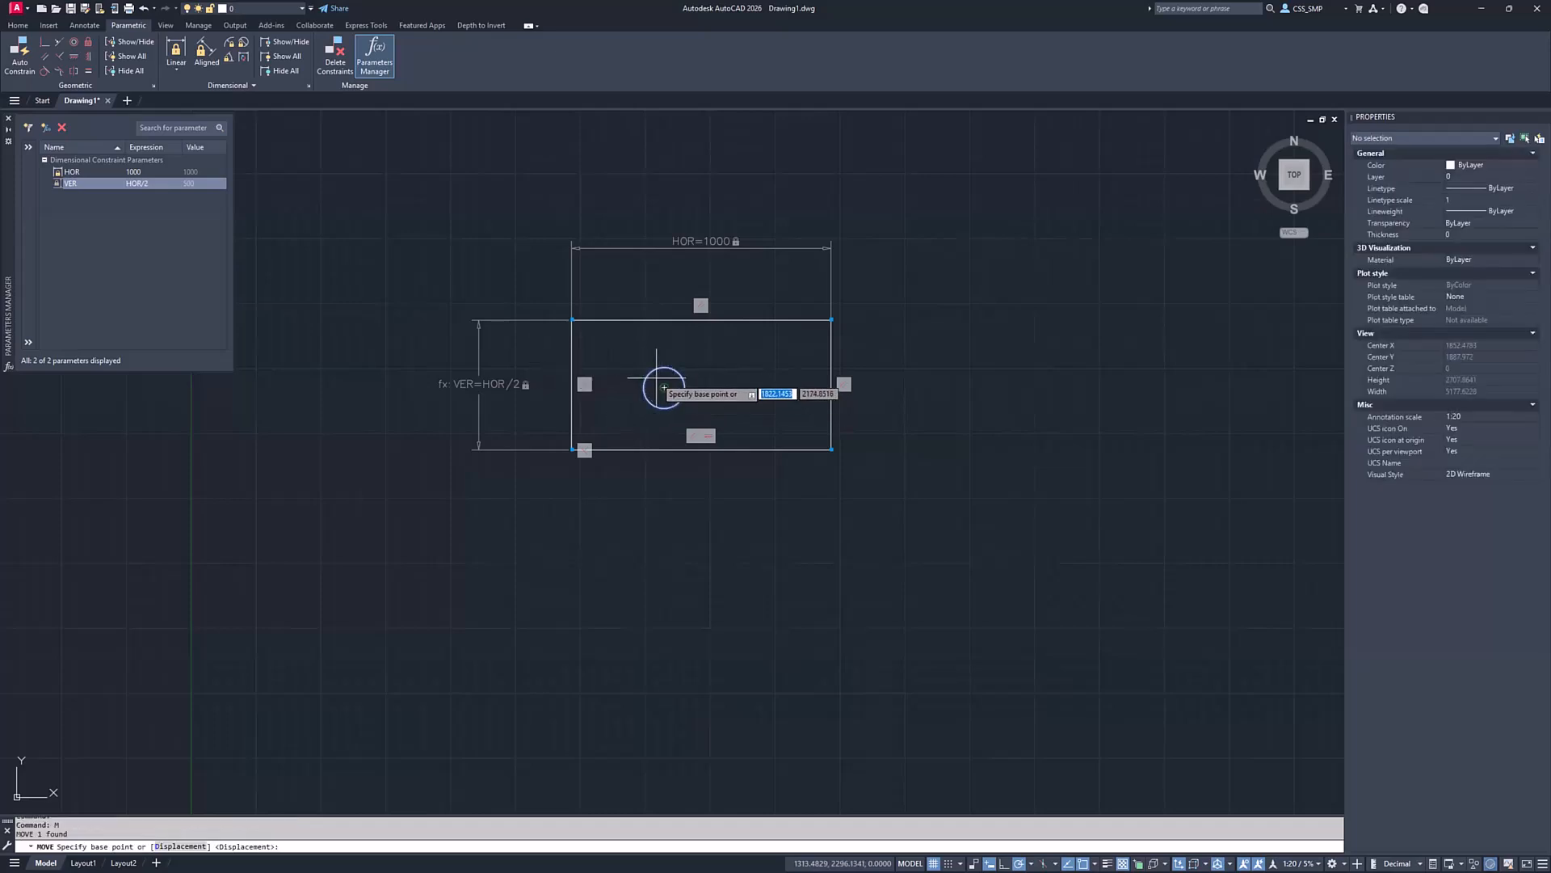
key("Return")
left_click(664, 388)
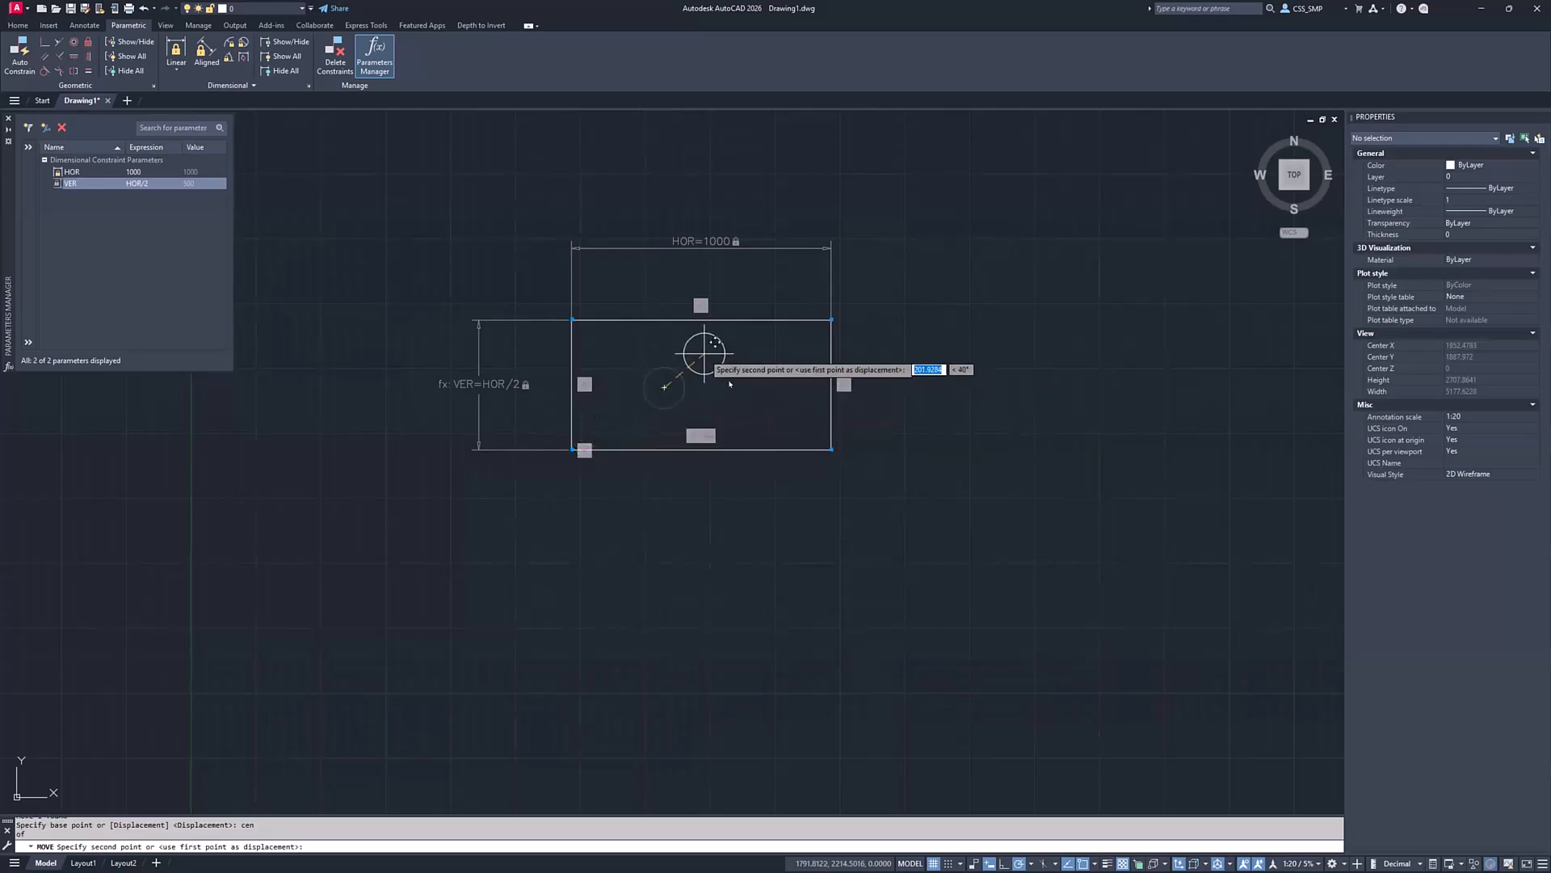
right_click(730, 384, "shift")
left_click(754, 386)
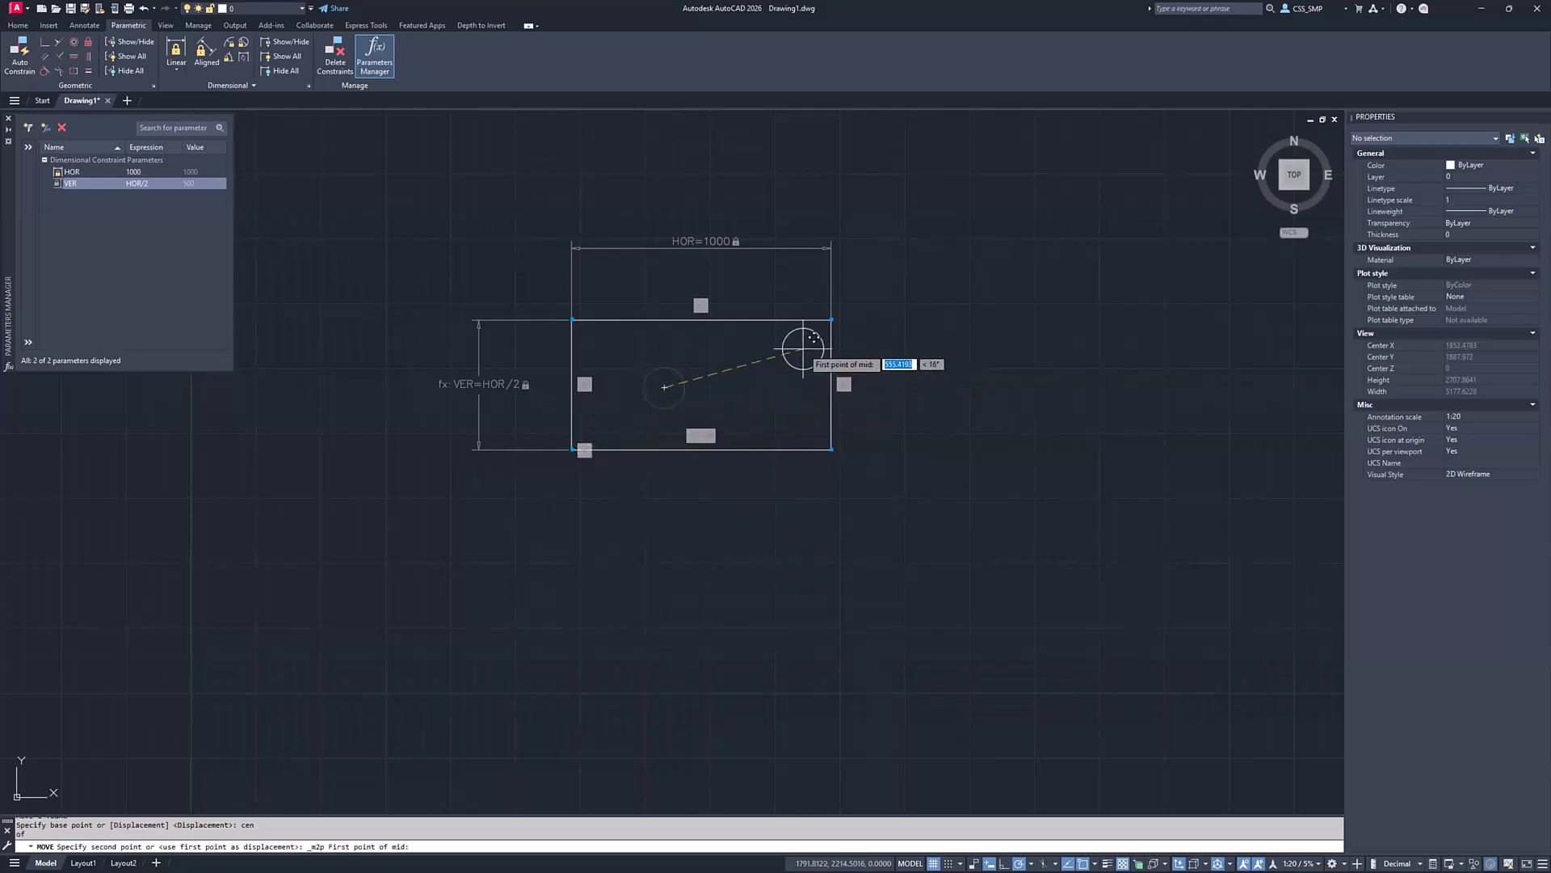
left_click(830, 319)
left_click(611, 434)
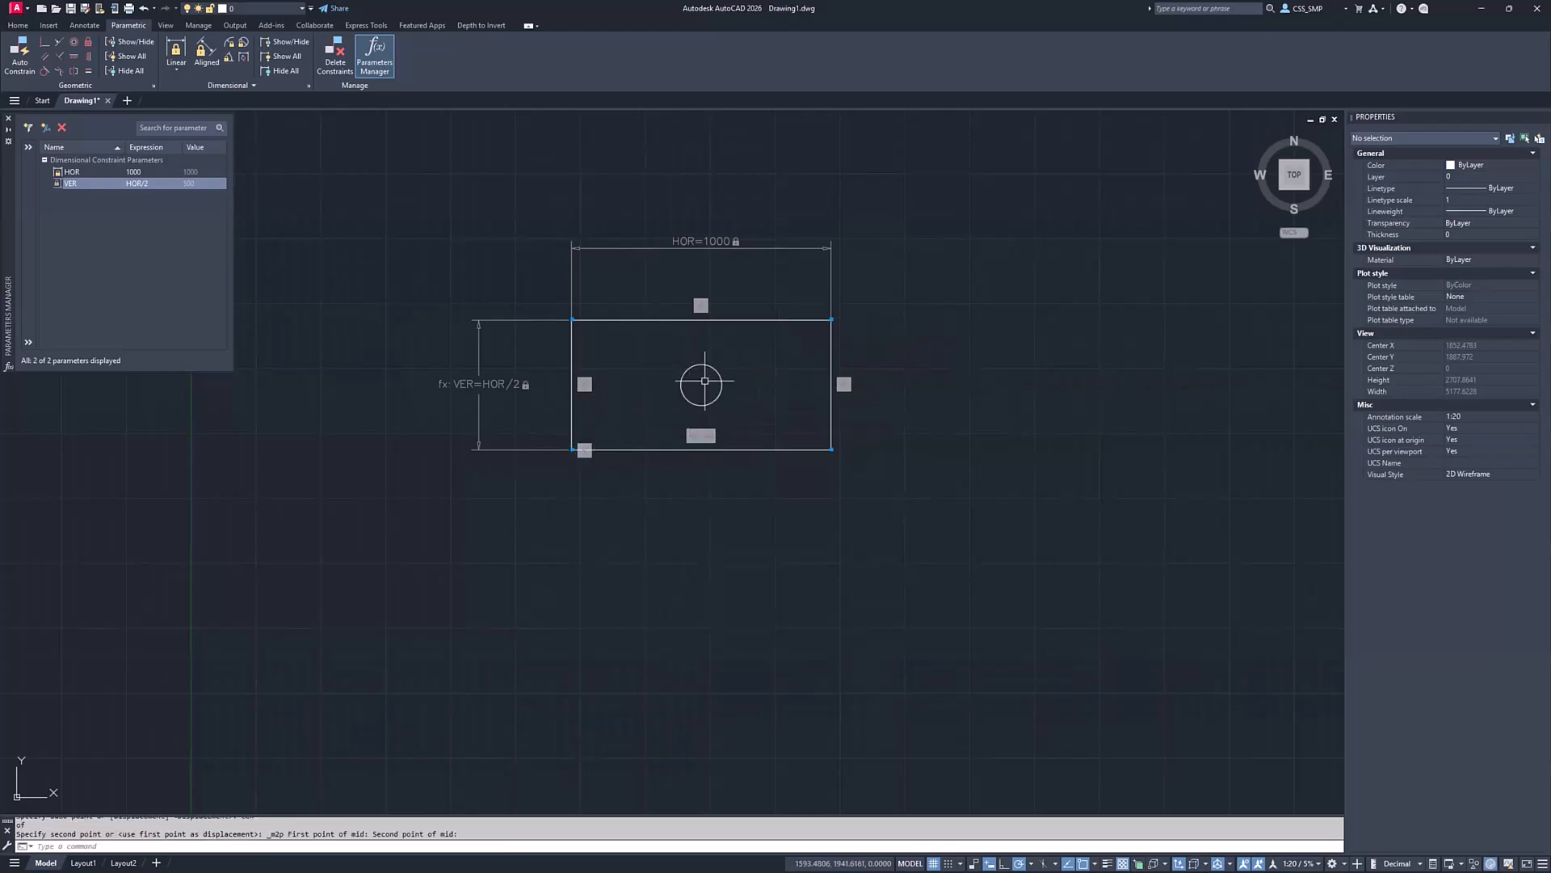
left_click(800, 320)
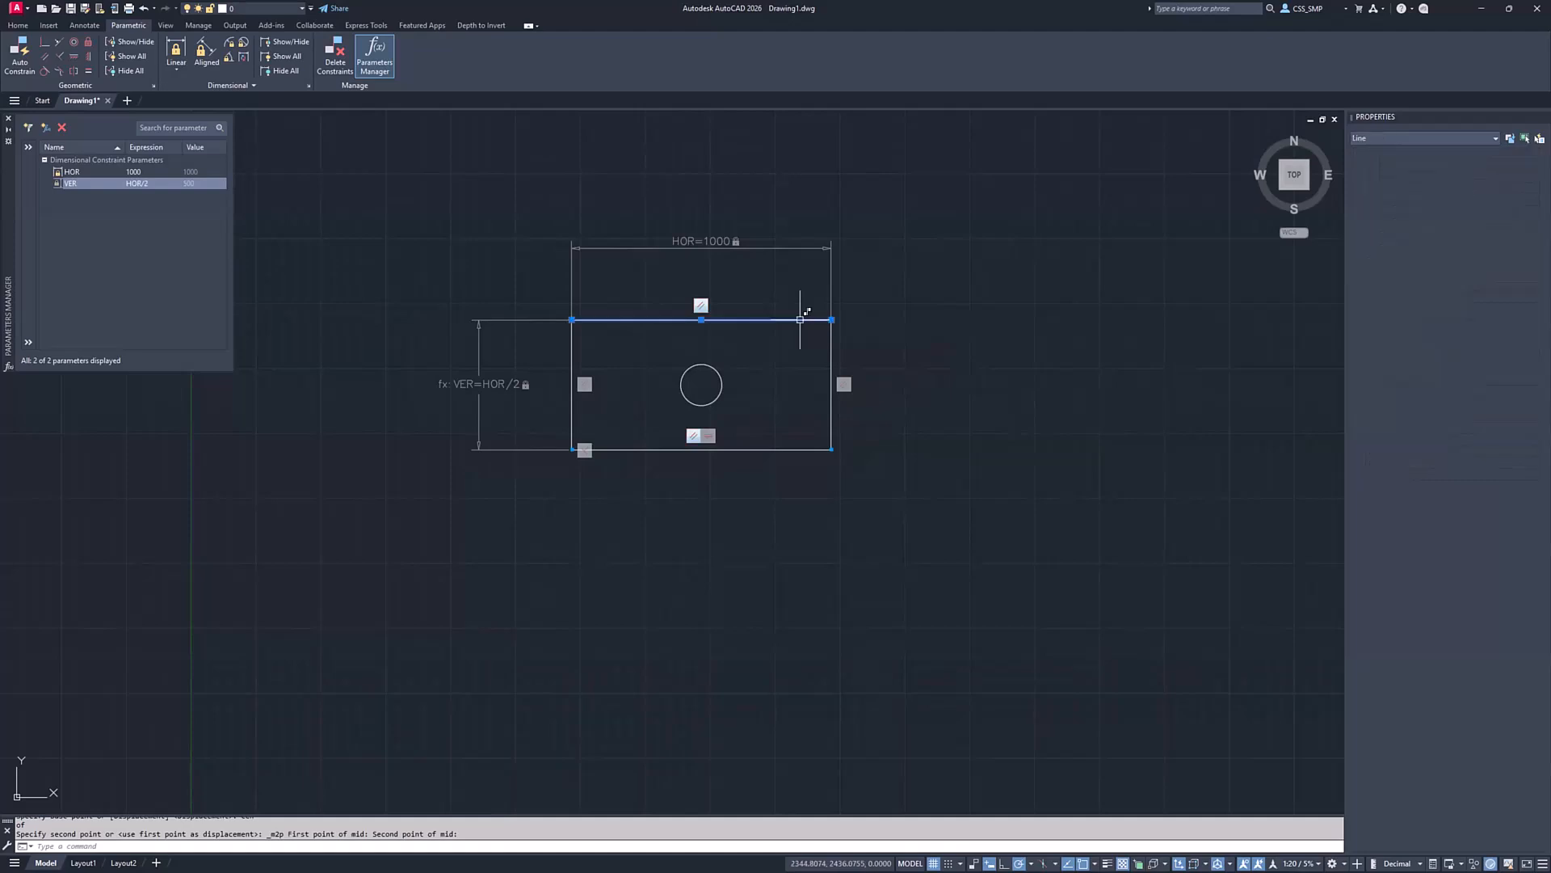
key("Escape")
key("Escape")
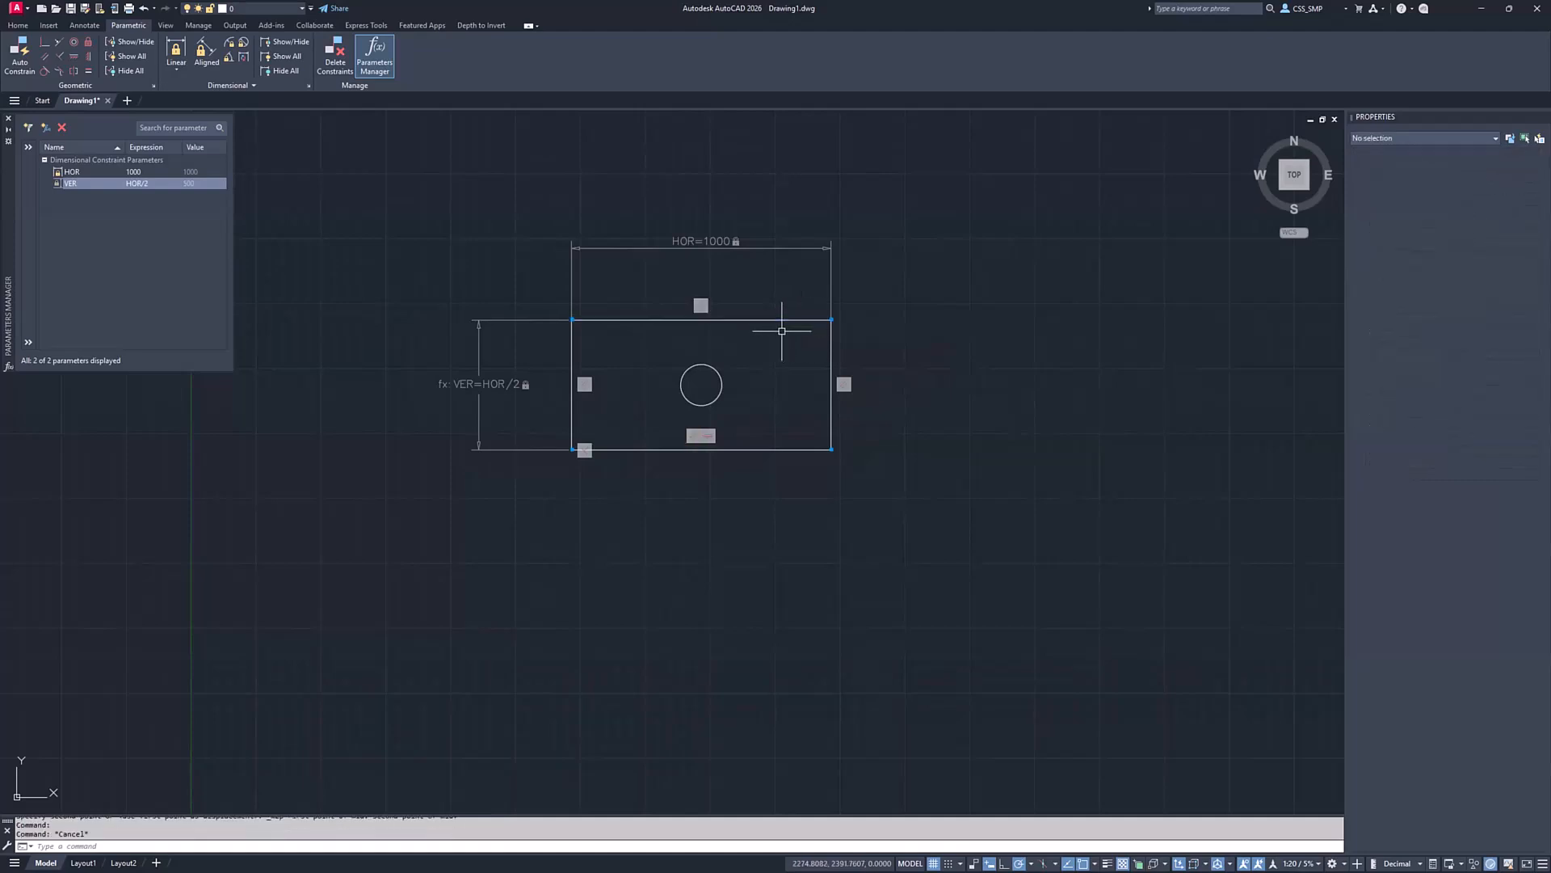
left_click(813, 450)
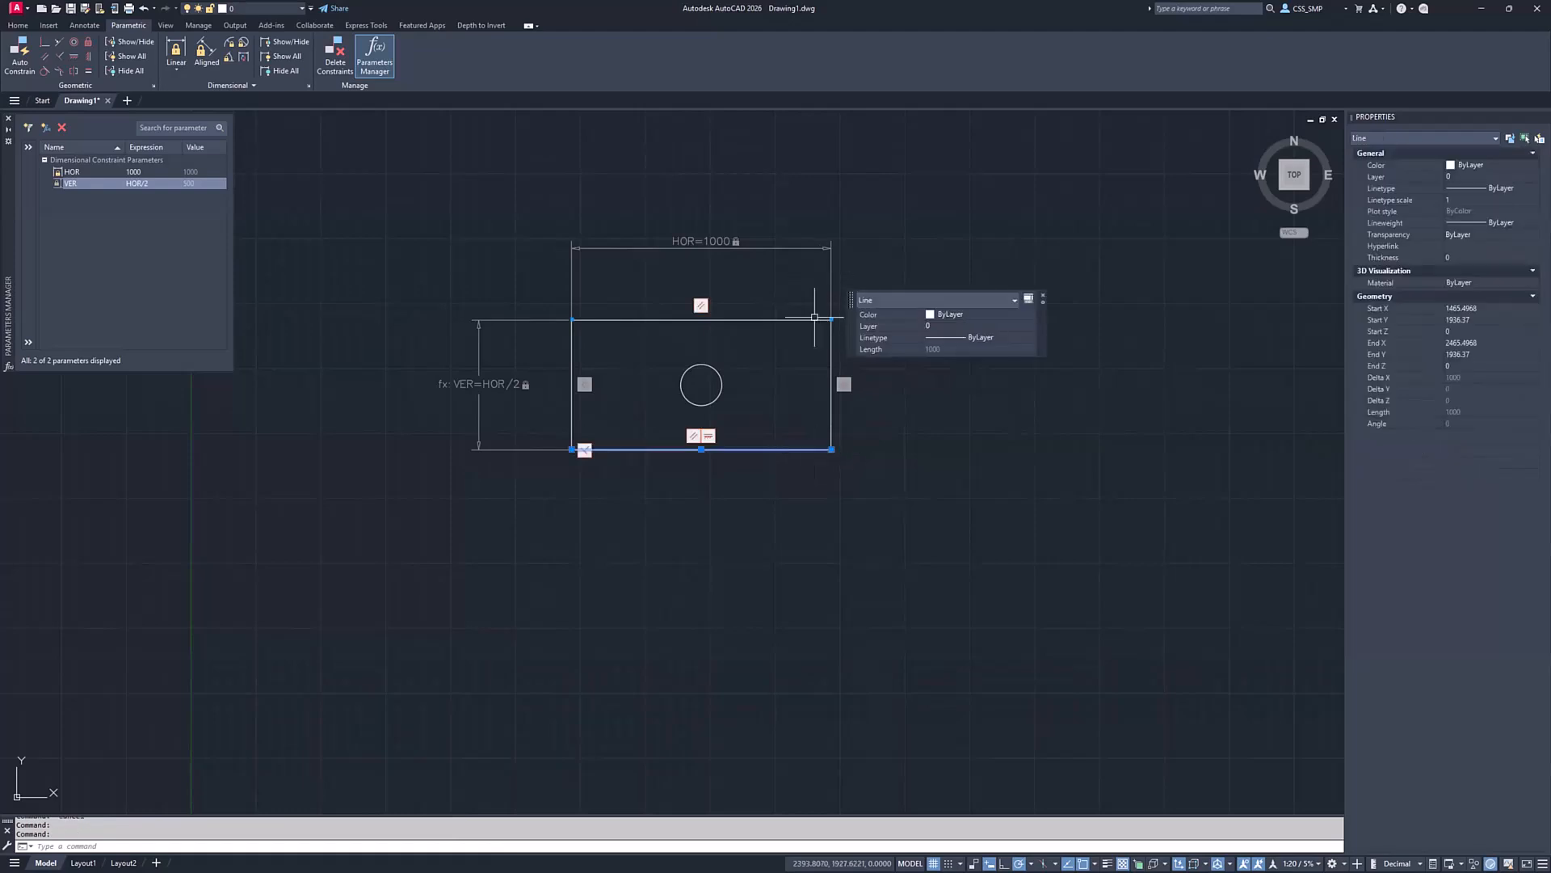
left_click(805, 247)
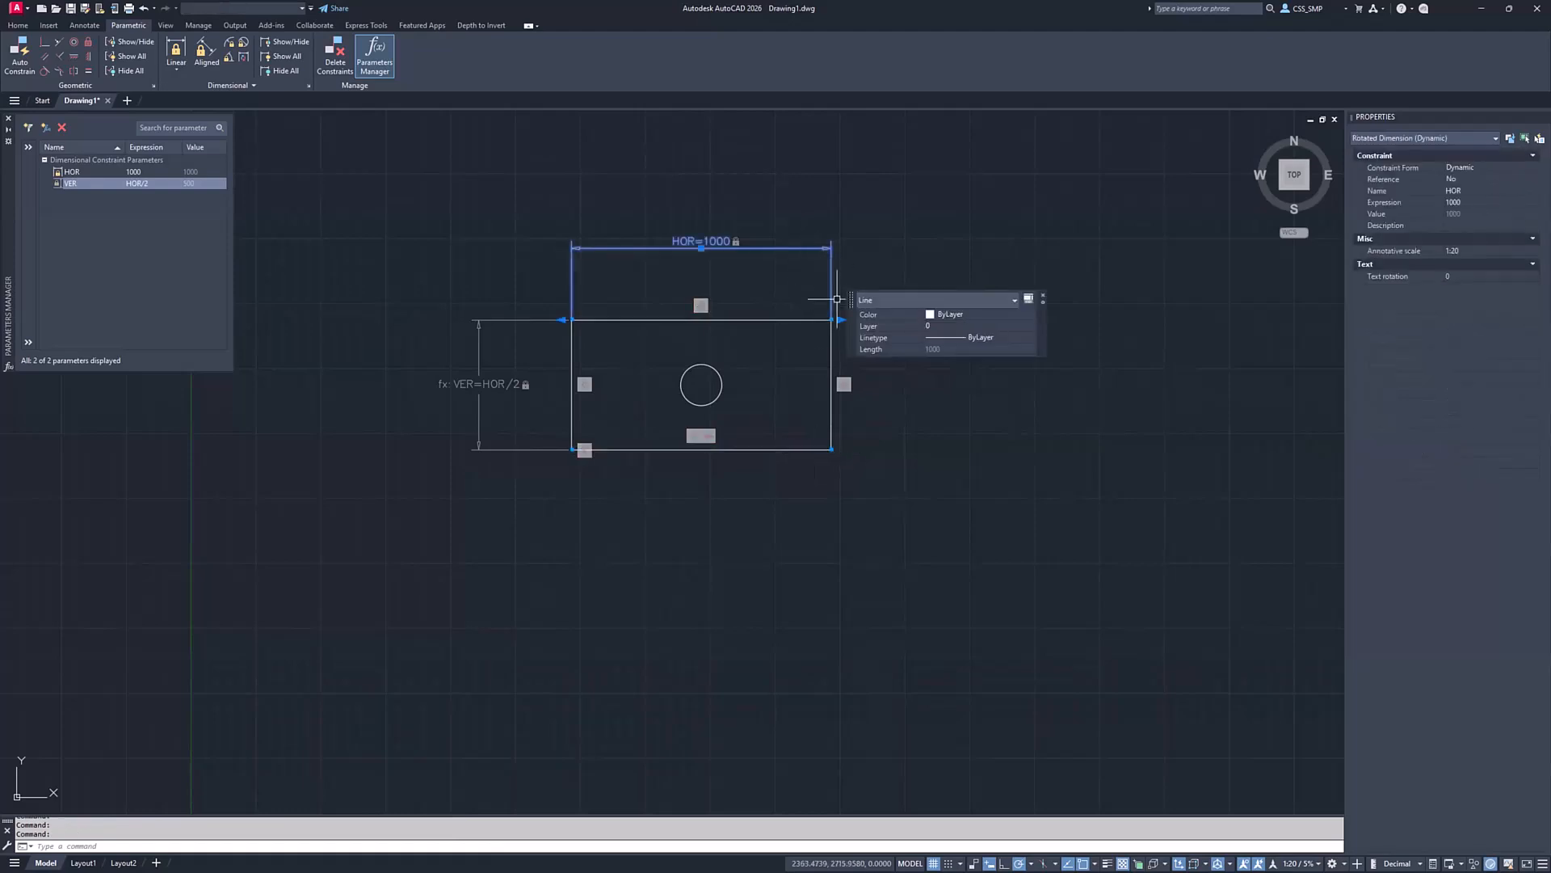
key("Escape")
key("Escape")
Stretch the HOR dimensional constraint from its right-hand end to widen the rectangle to about 1983
left_click(800, 248)
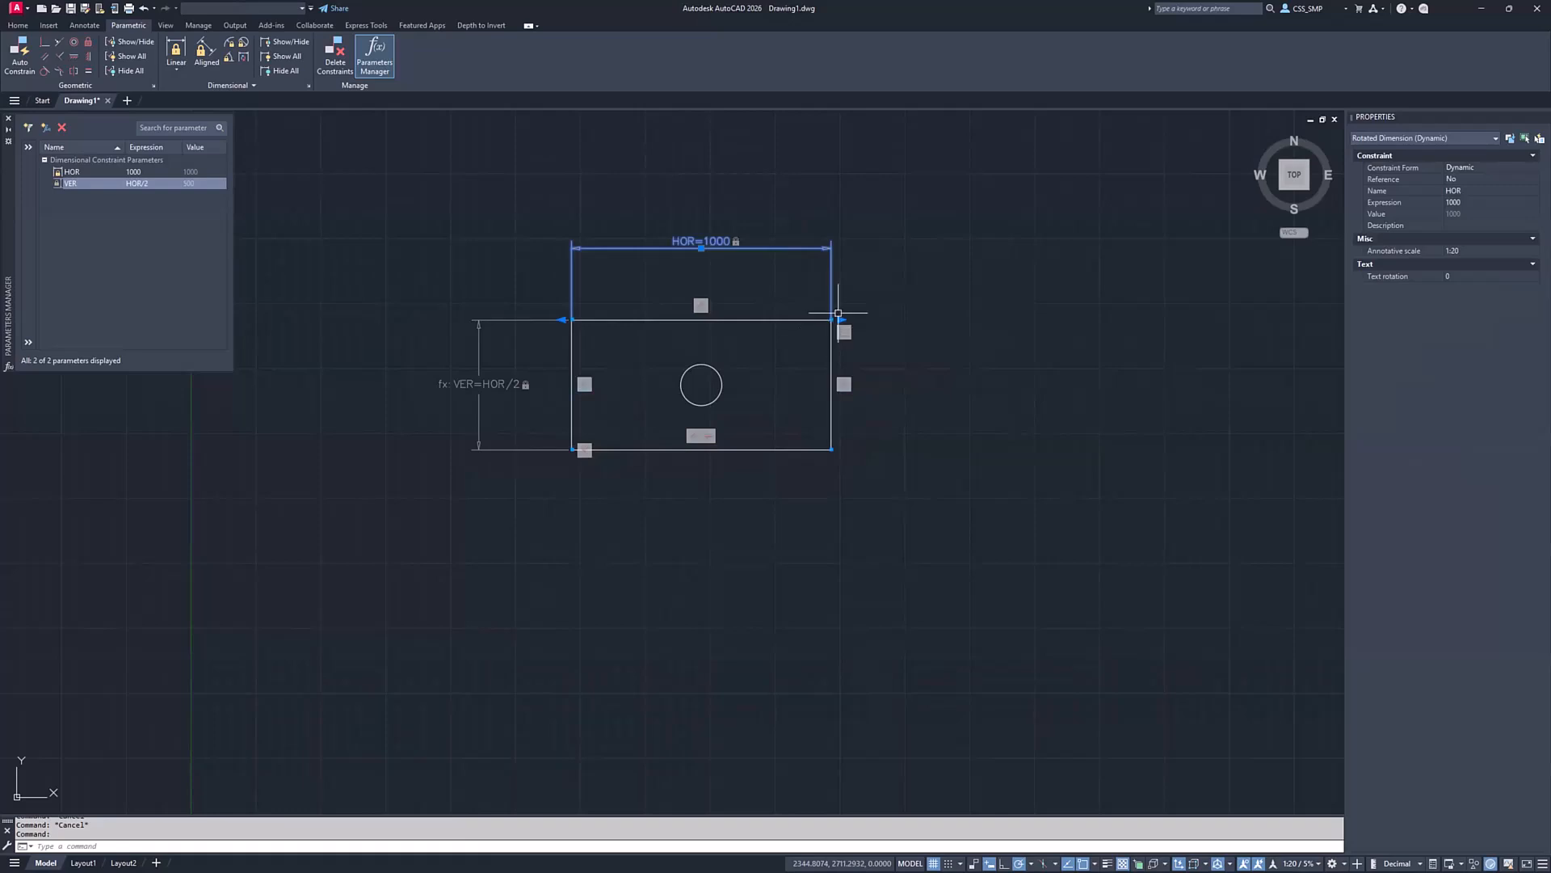
left_click(841, 320)
left_click(1096, 307)
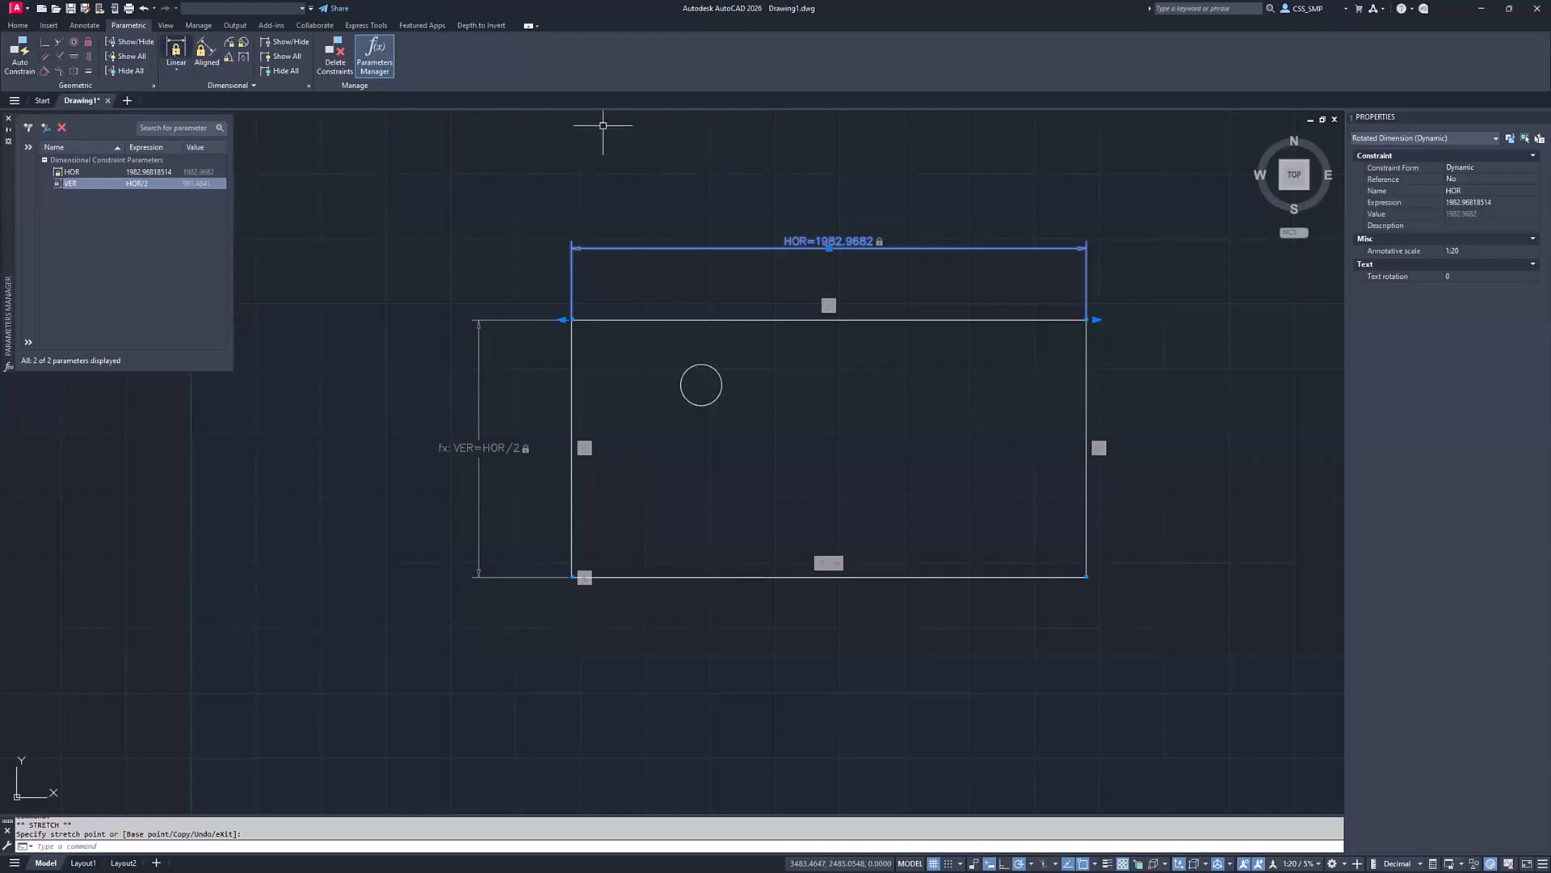
Add a horizontal linear dimensional constraint between the circle's centre and the rectangle's upper-left corner
left_click(175, 52)
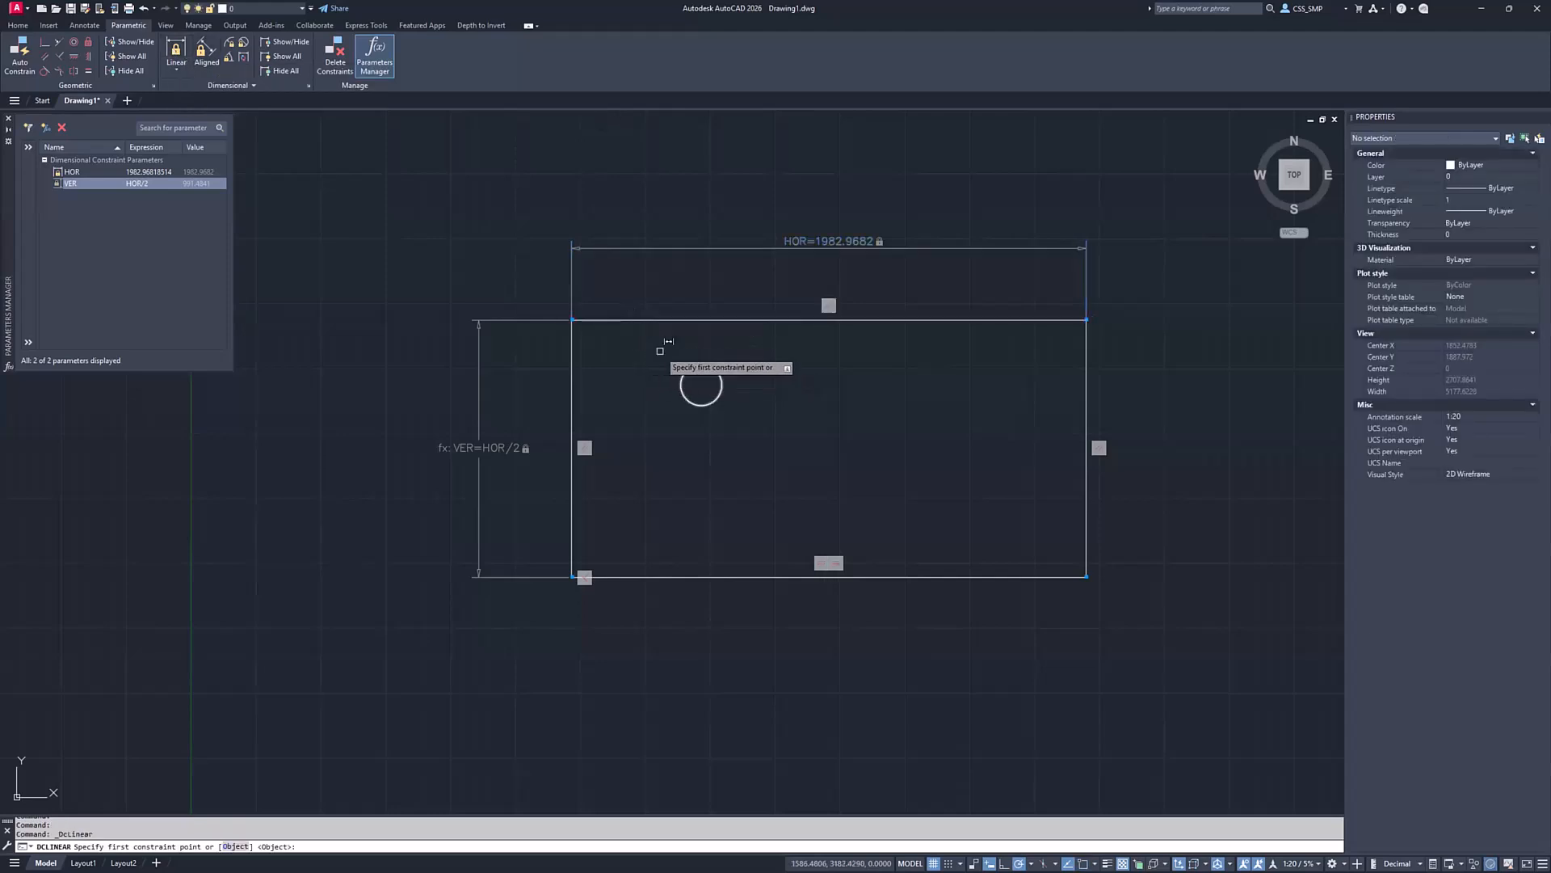
left_click(700, 385)
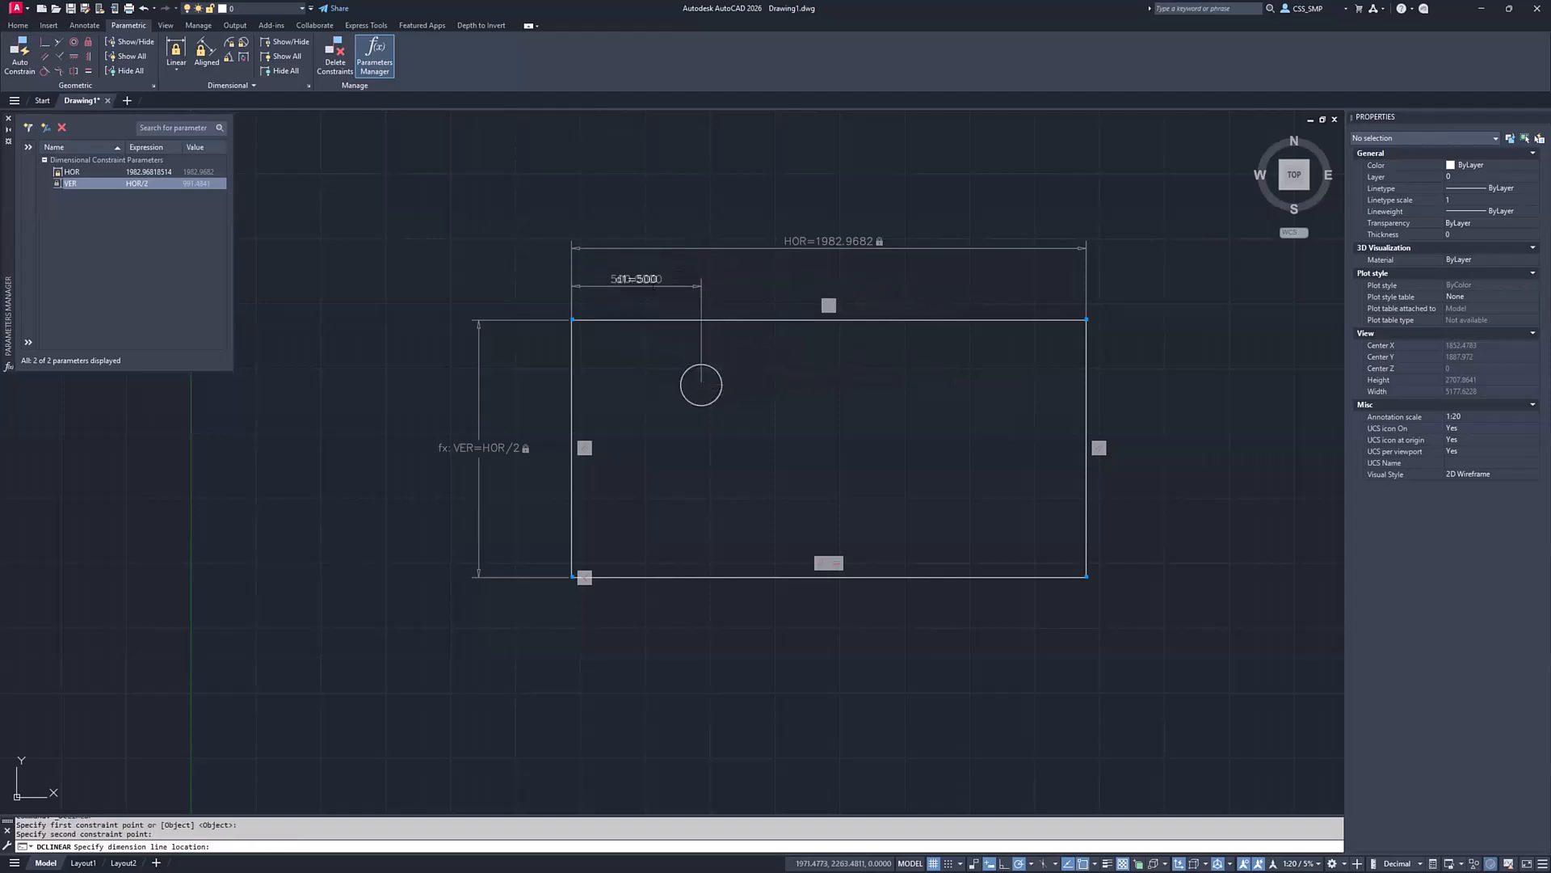
Place the horizontal constraint from the rectangle's left side to the circle's centre and define it as HorHalf=hor/2
left_click(654, 285)
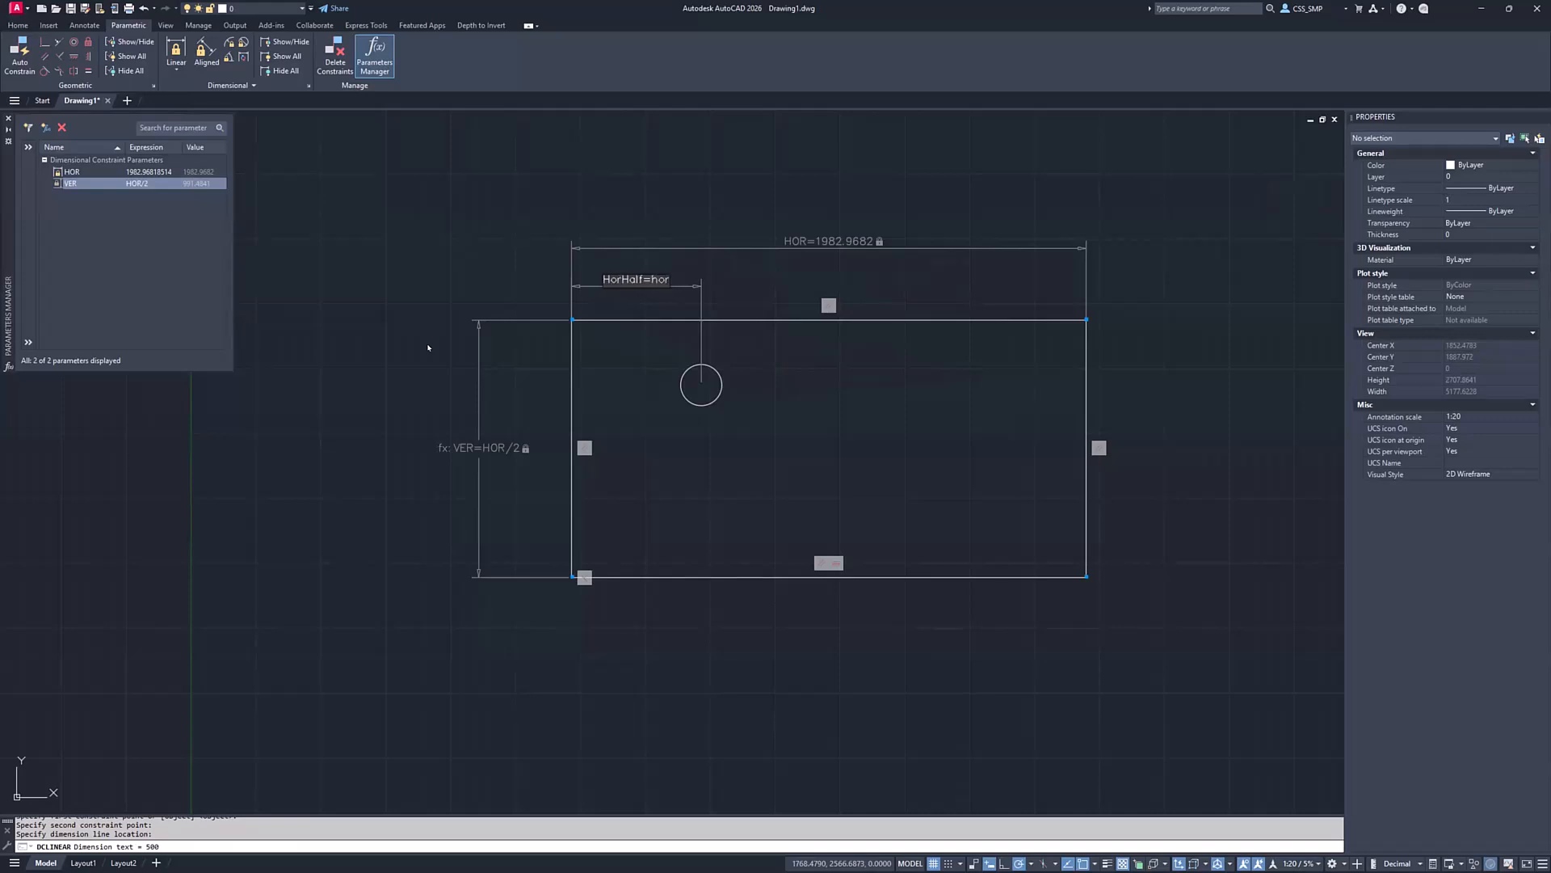
type("/2")
key("Return")
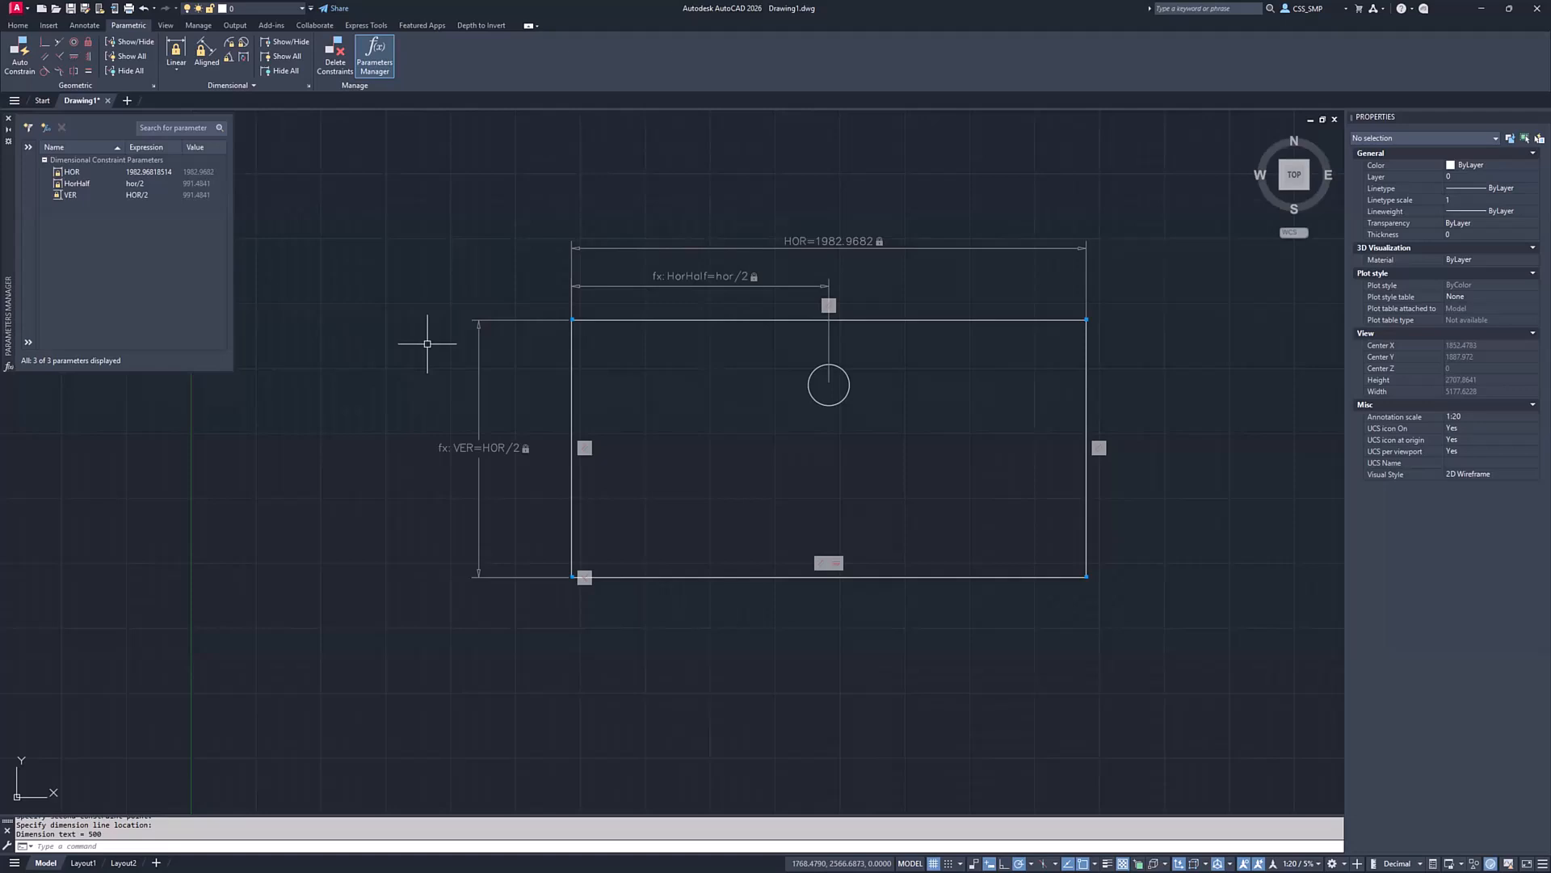
Add a vertical linear constraint from the rectangle's upper-left corner to the circle's centre, defined as VerHalf=Ver/2
left_click(176, 50)
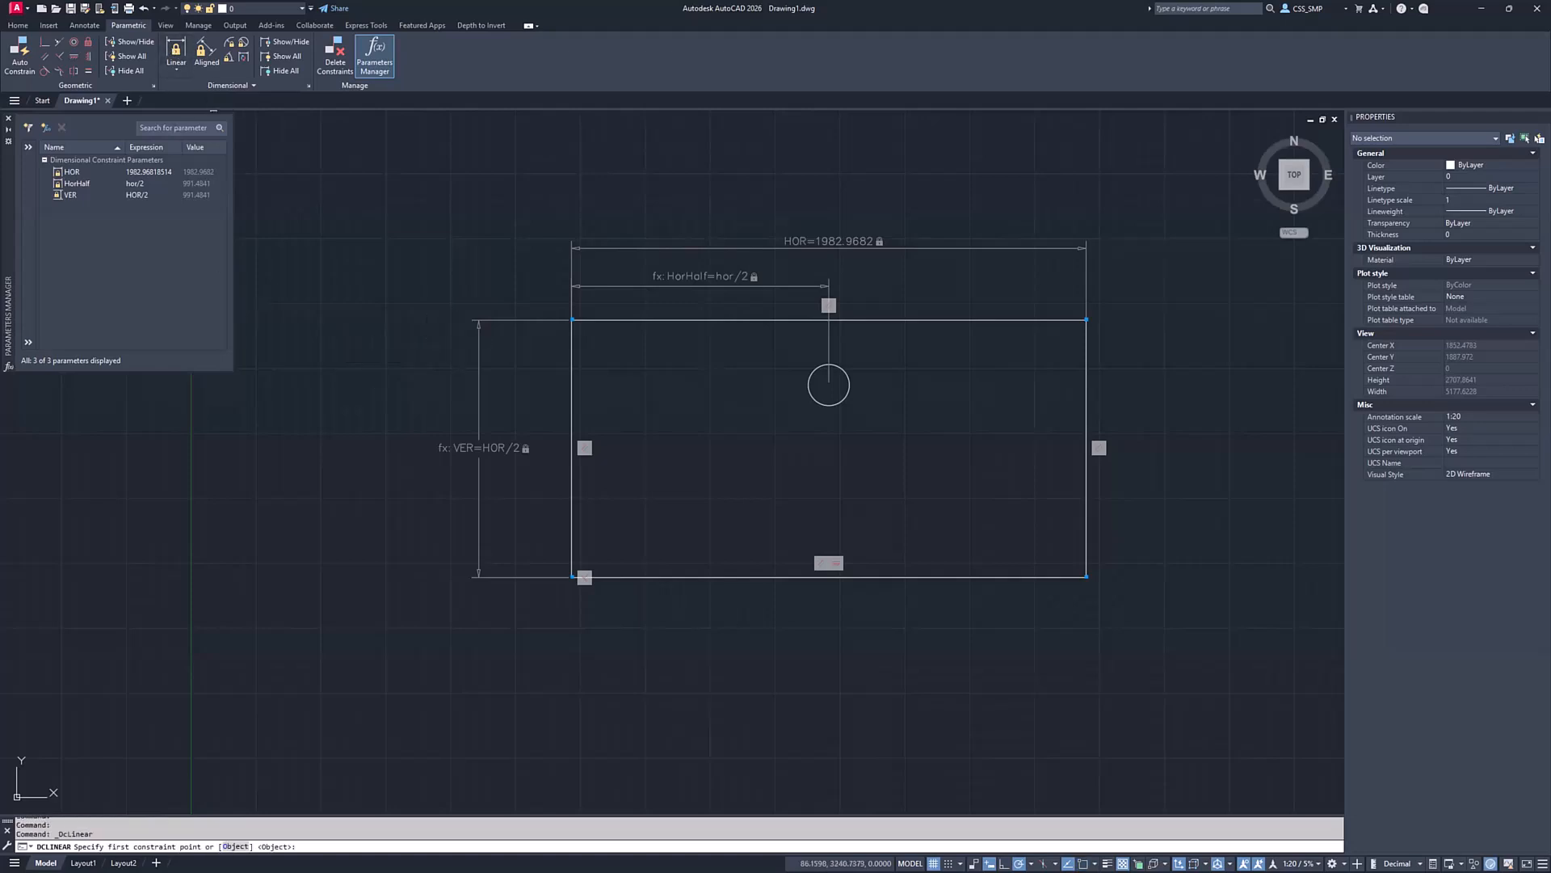
left_click(601, 321)
left_click(829, 385)
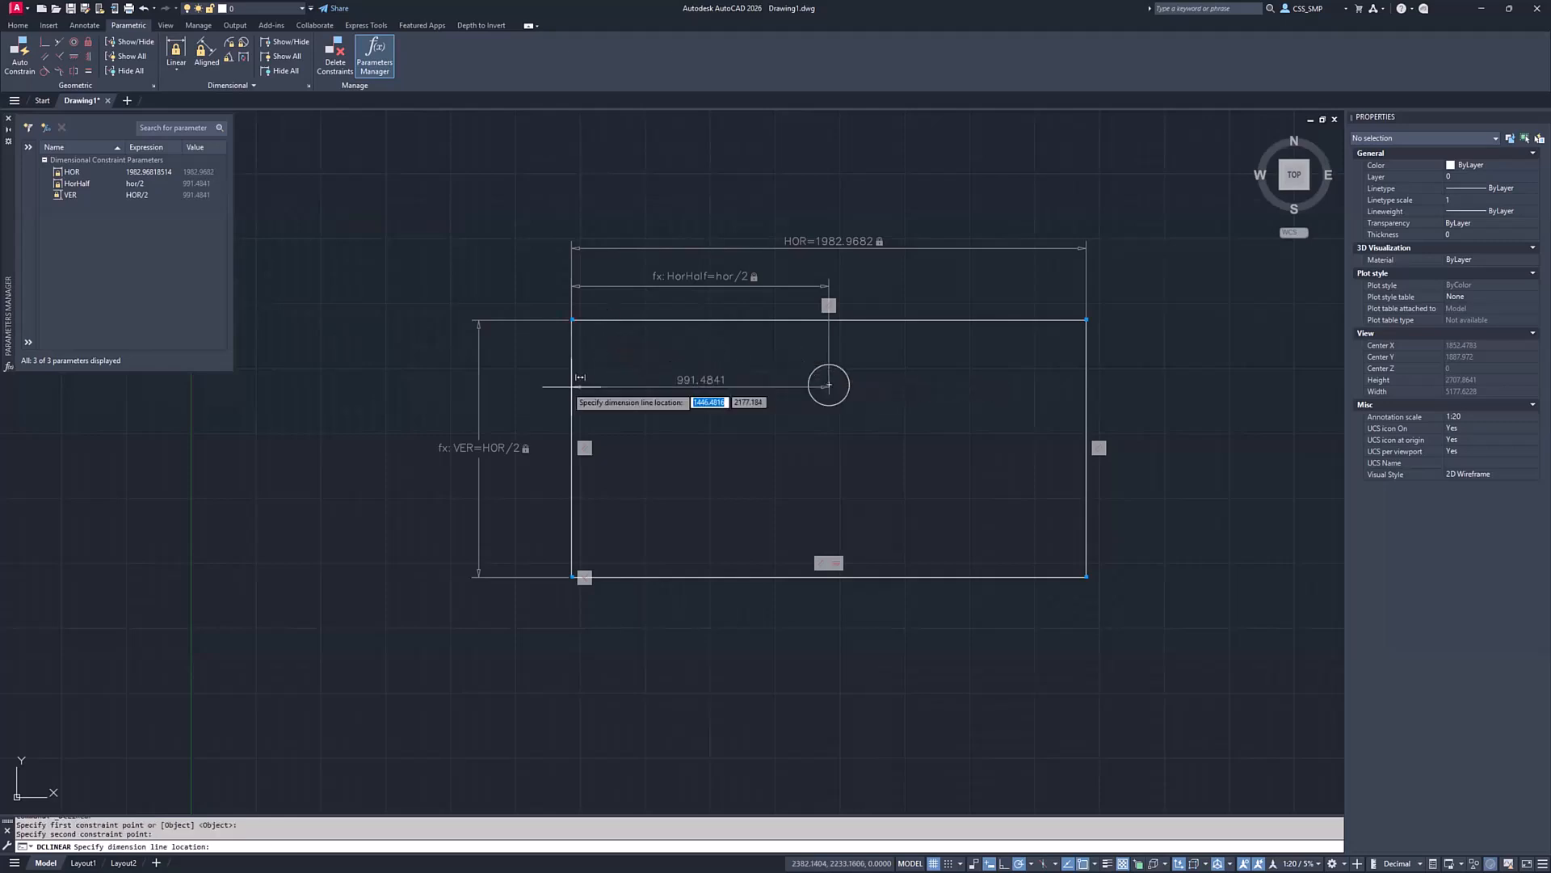
left_click(527, 363)
left_click(528, 386)
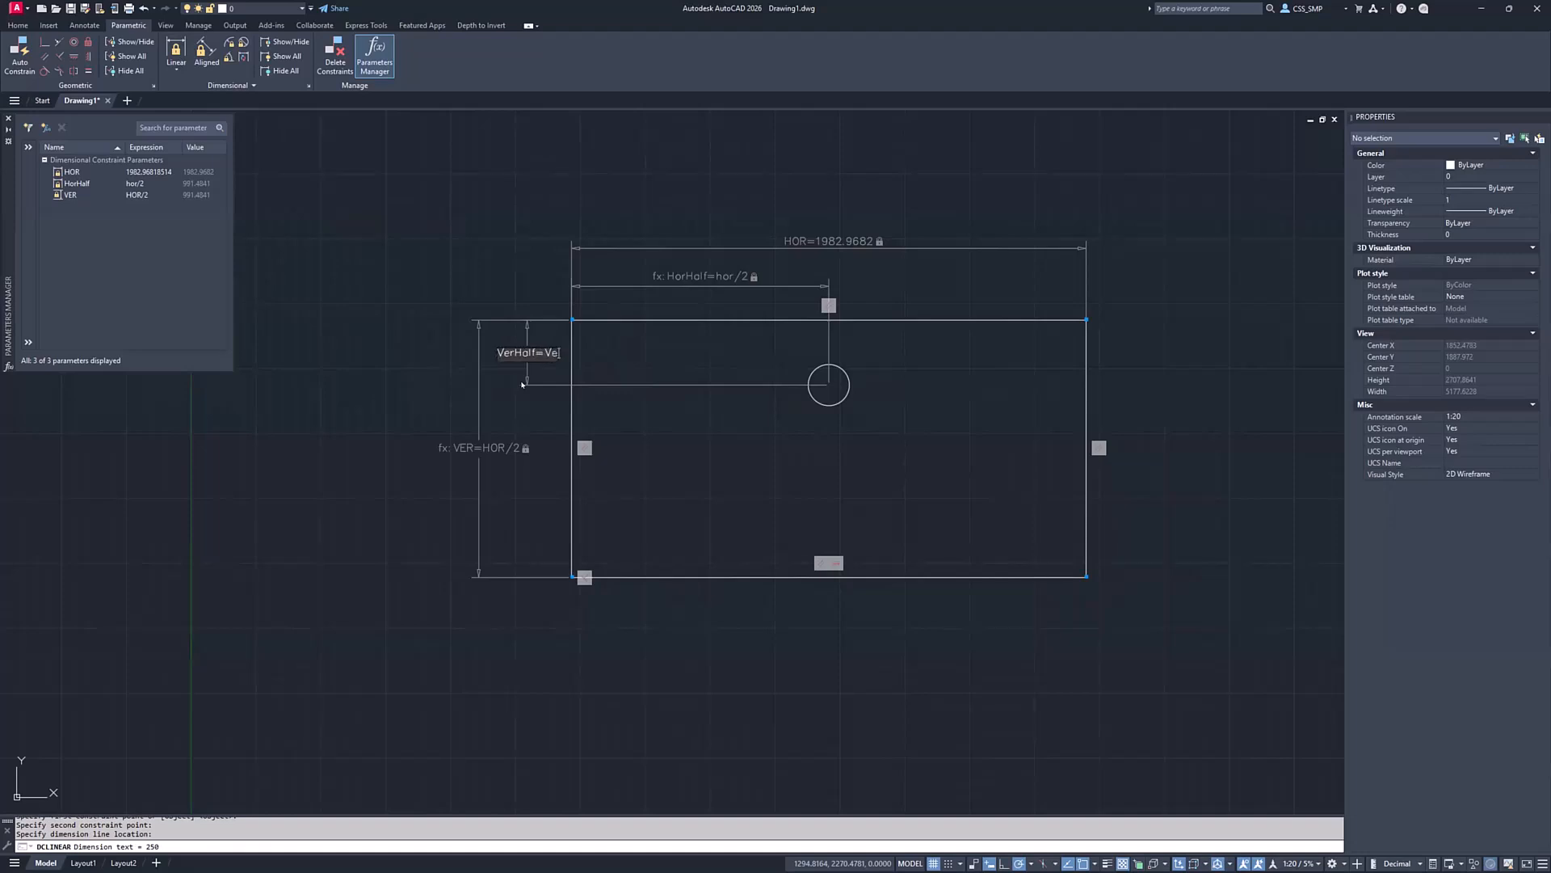
type("/2")
key("Return")
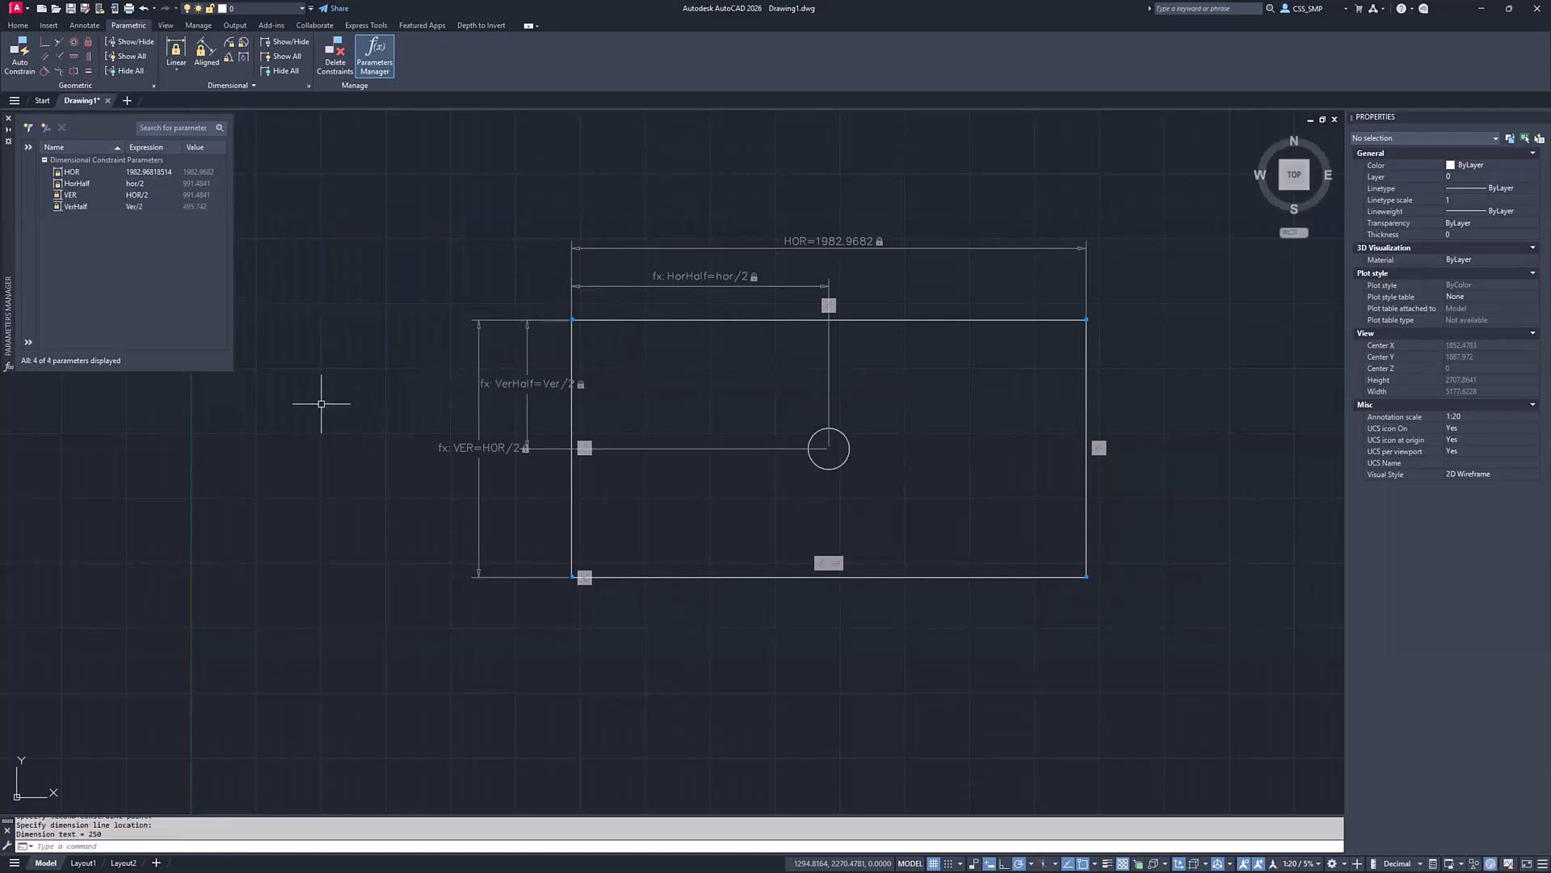
key("Escape")
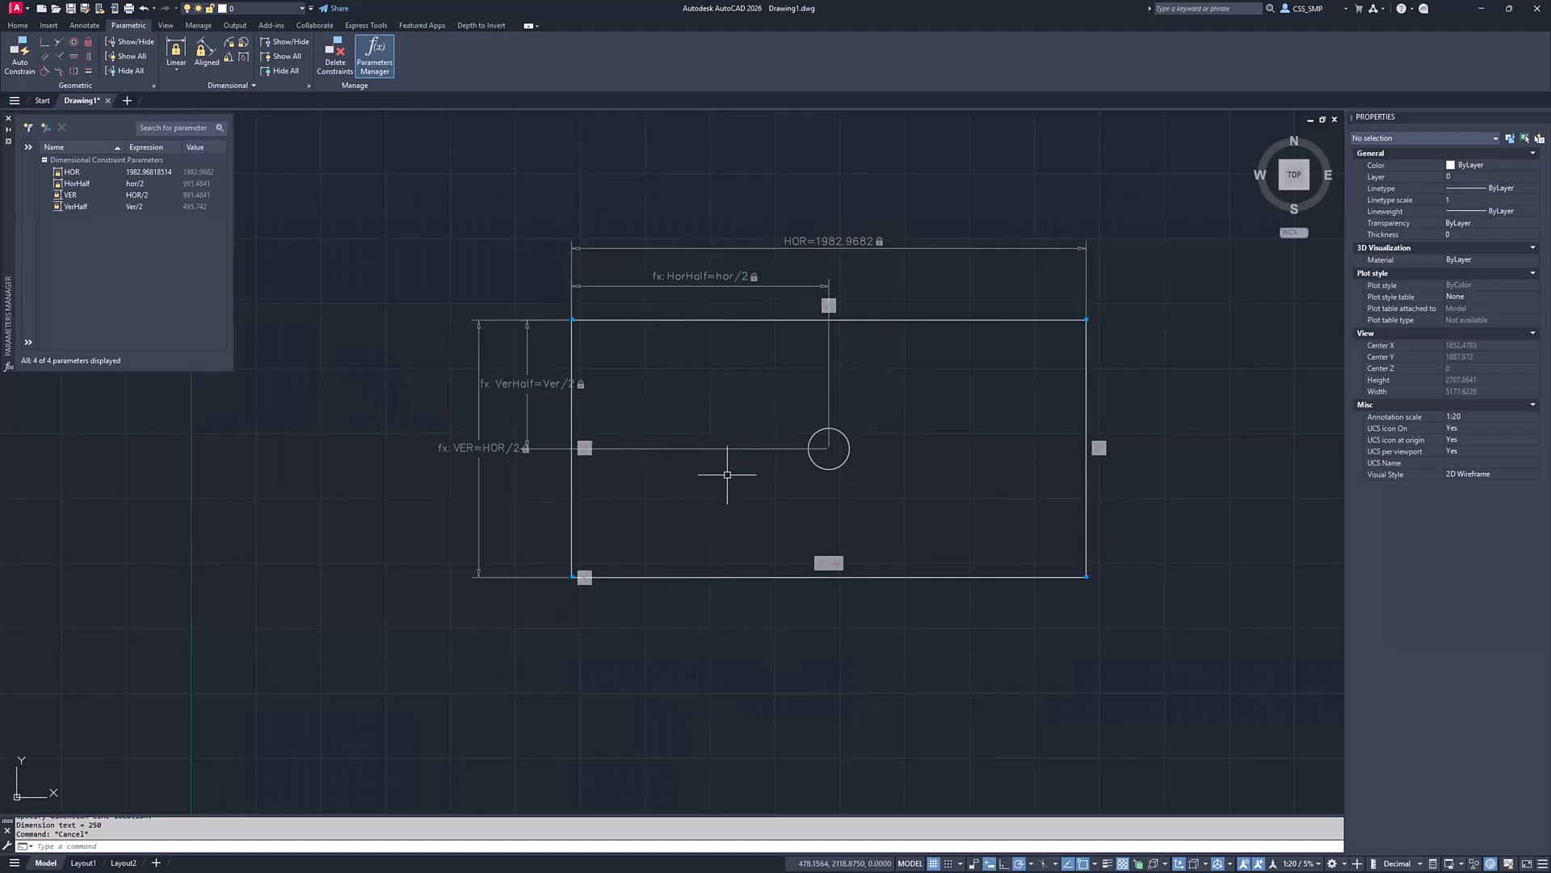
key("Escape")
Move the constrained rectangle by its lower-right corner up and to the left, placing that corner at about X 3031, Y 1669
left_click_drag(1028, 588, 1011, 564)
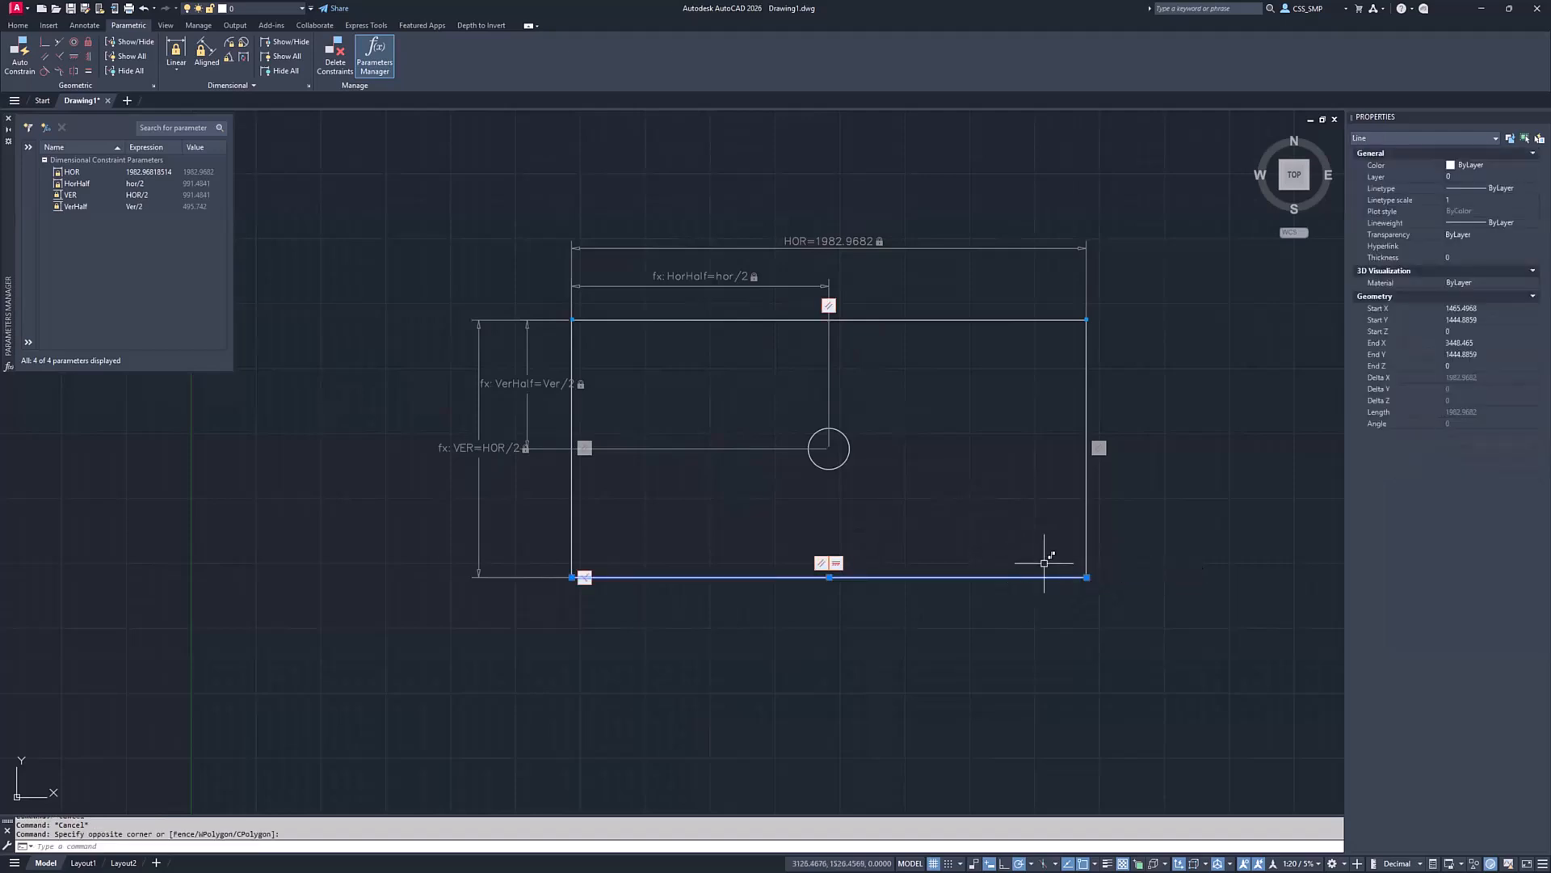
left_click(1087, 577)
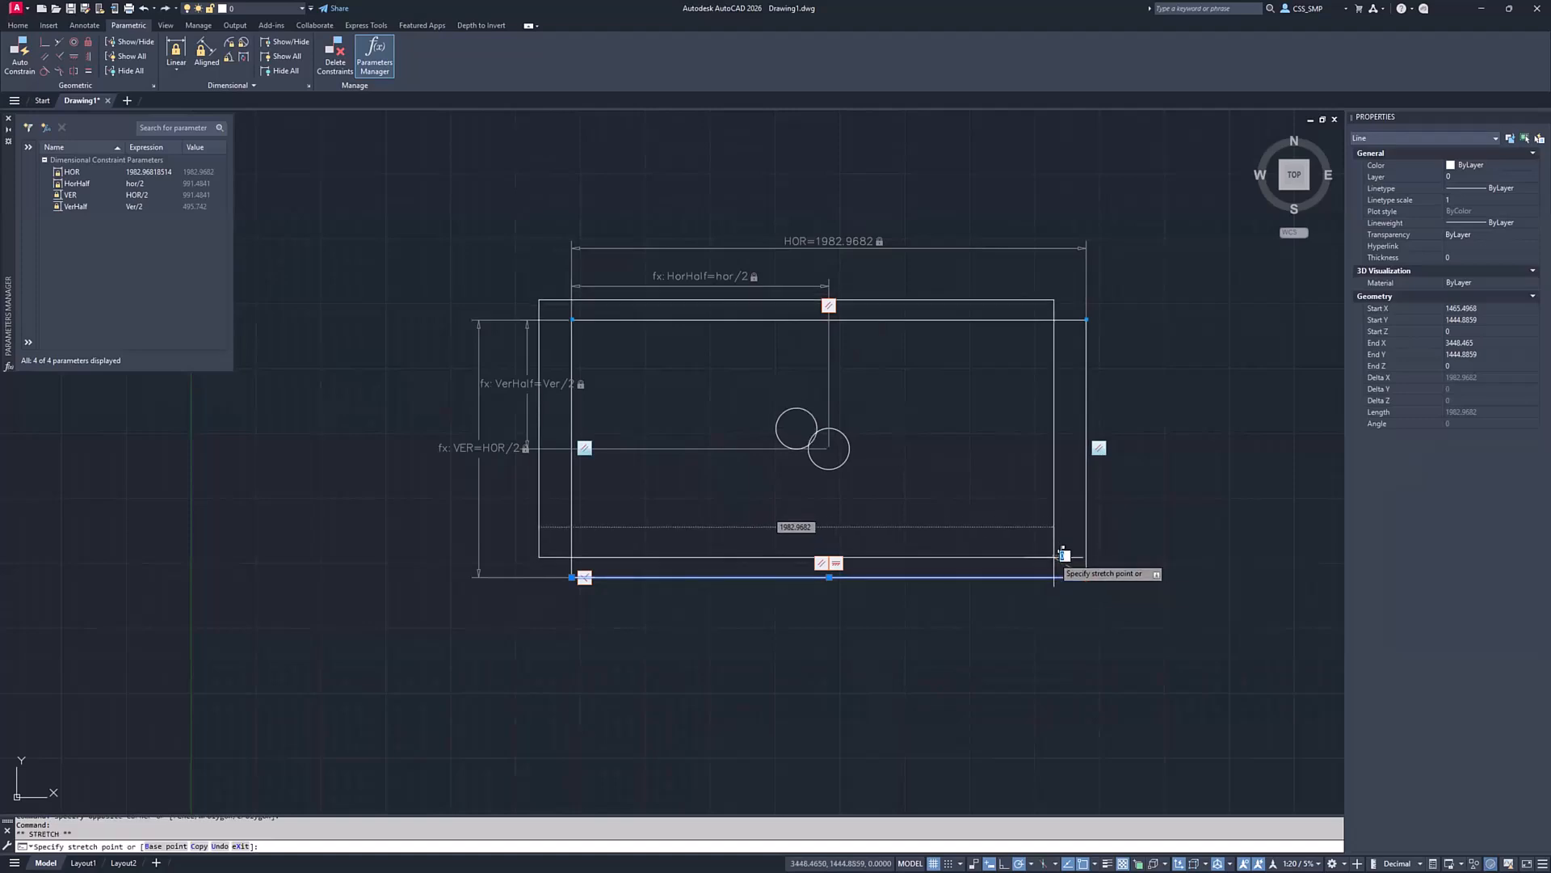
left_click(978, 519)
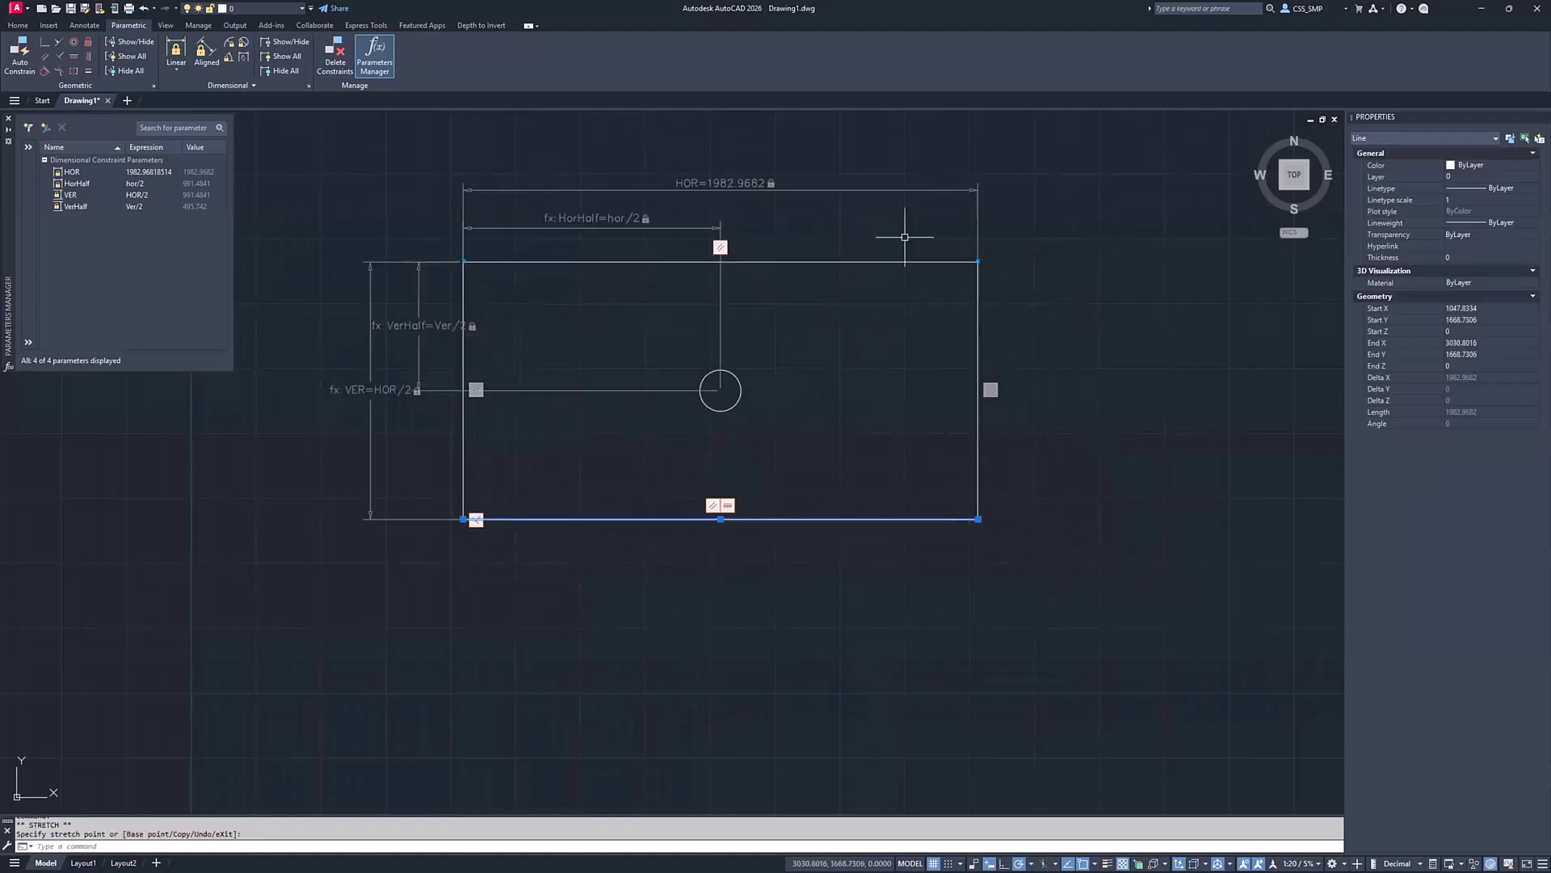
Shrink the rectangle in two stages by stretching its HOR constraint to about 767 and about 59
left_click(975, 192)
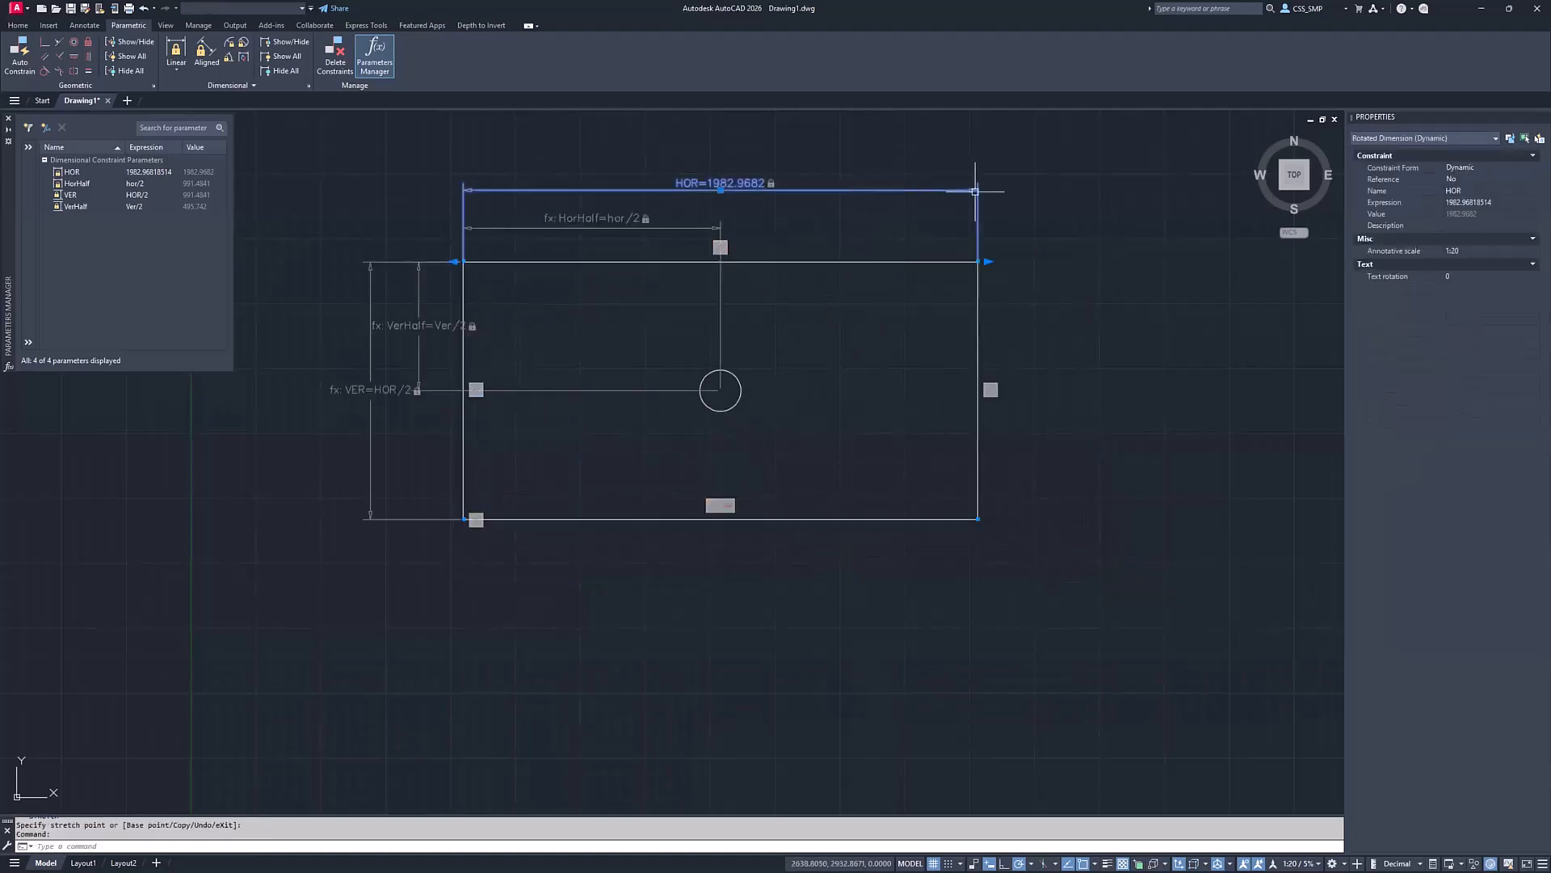
left_click(987, 261)
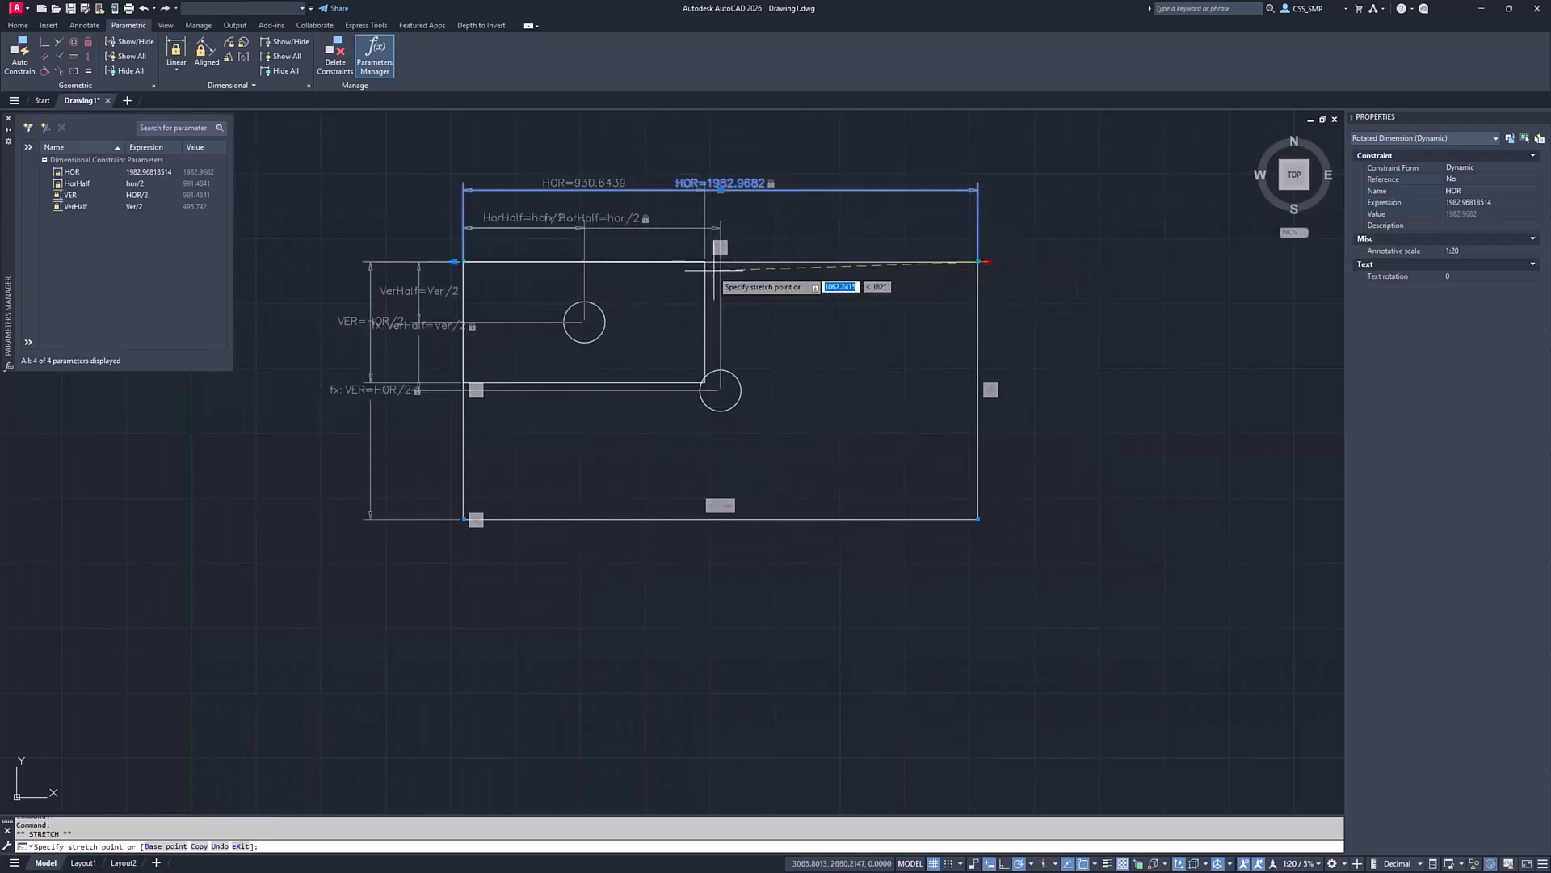
left_click(663, 261)
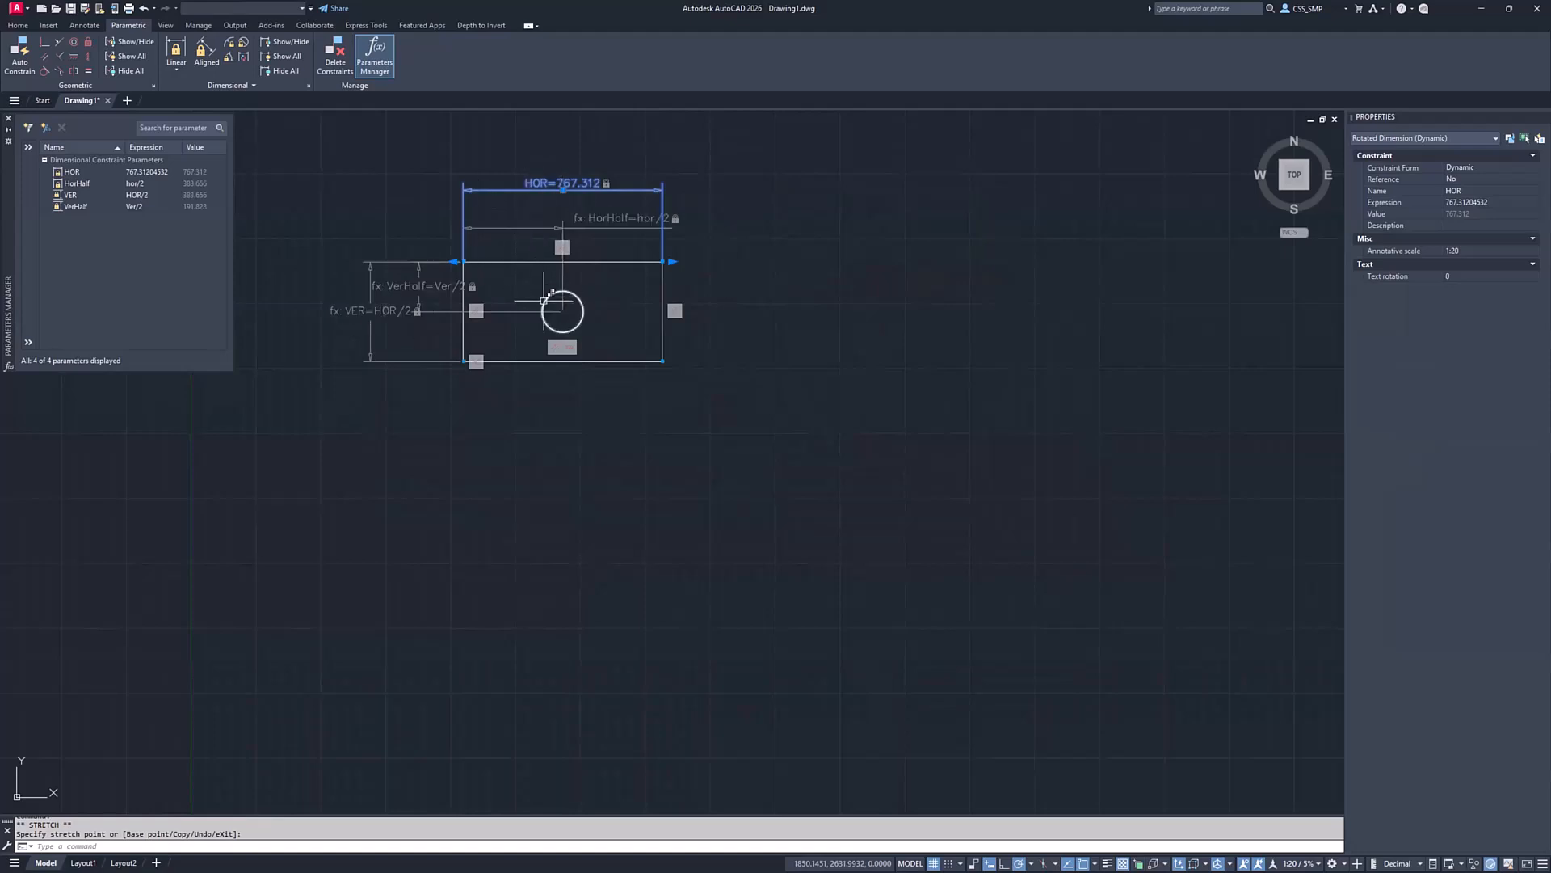
left_click(660, 251)
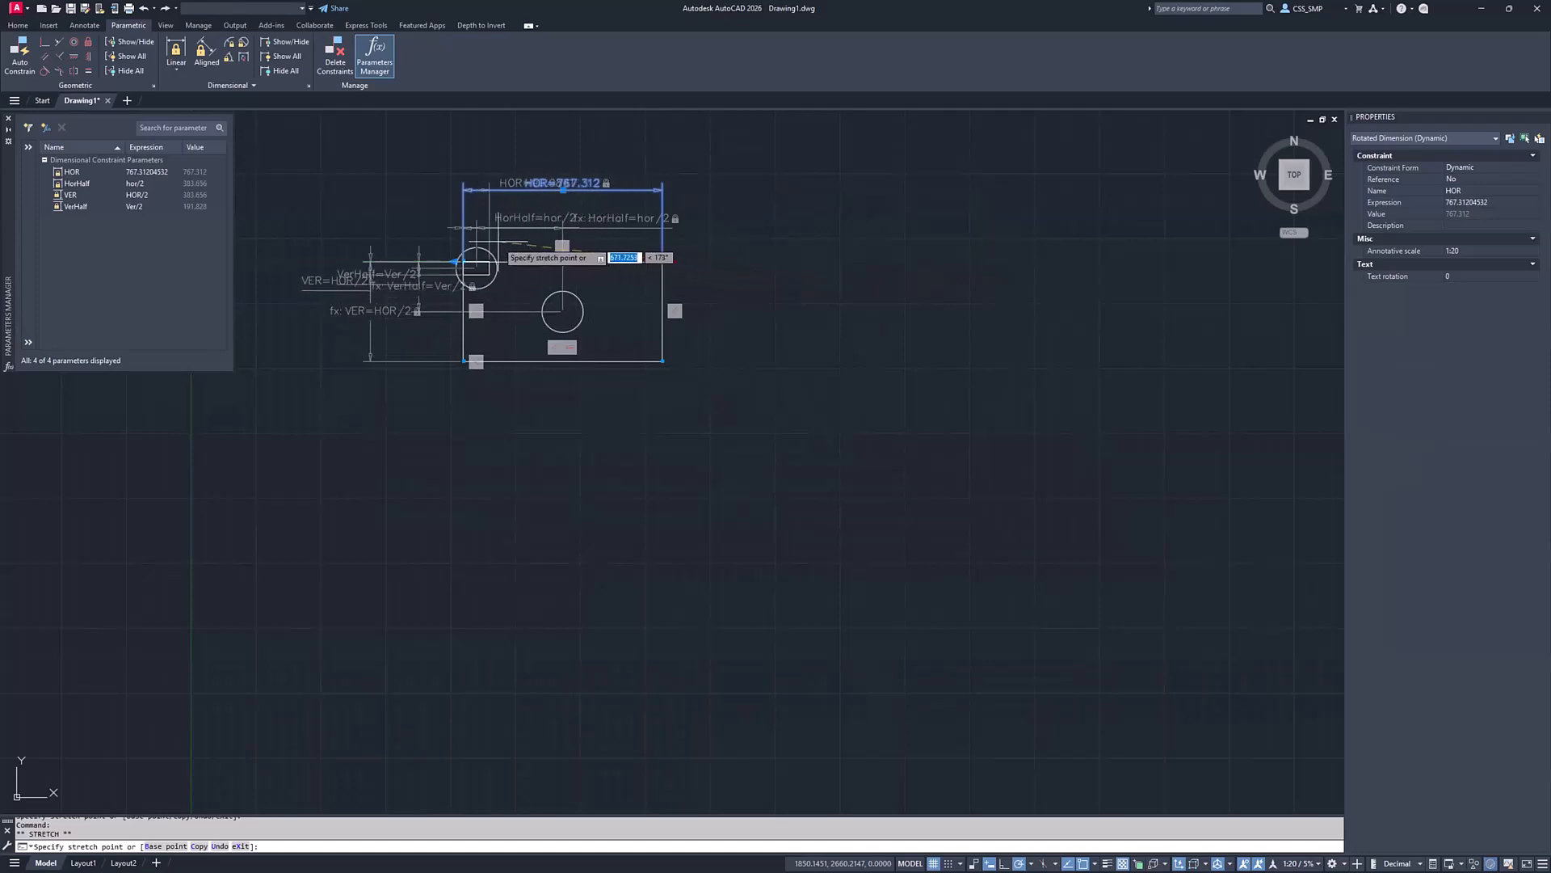
scroll(488, 238, "up", 3)
left_click(487, 239)
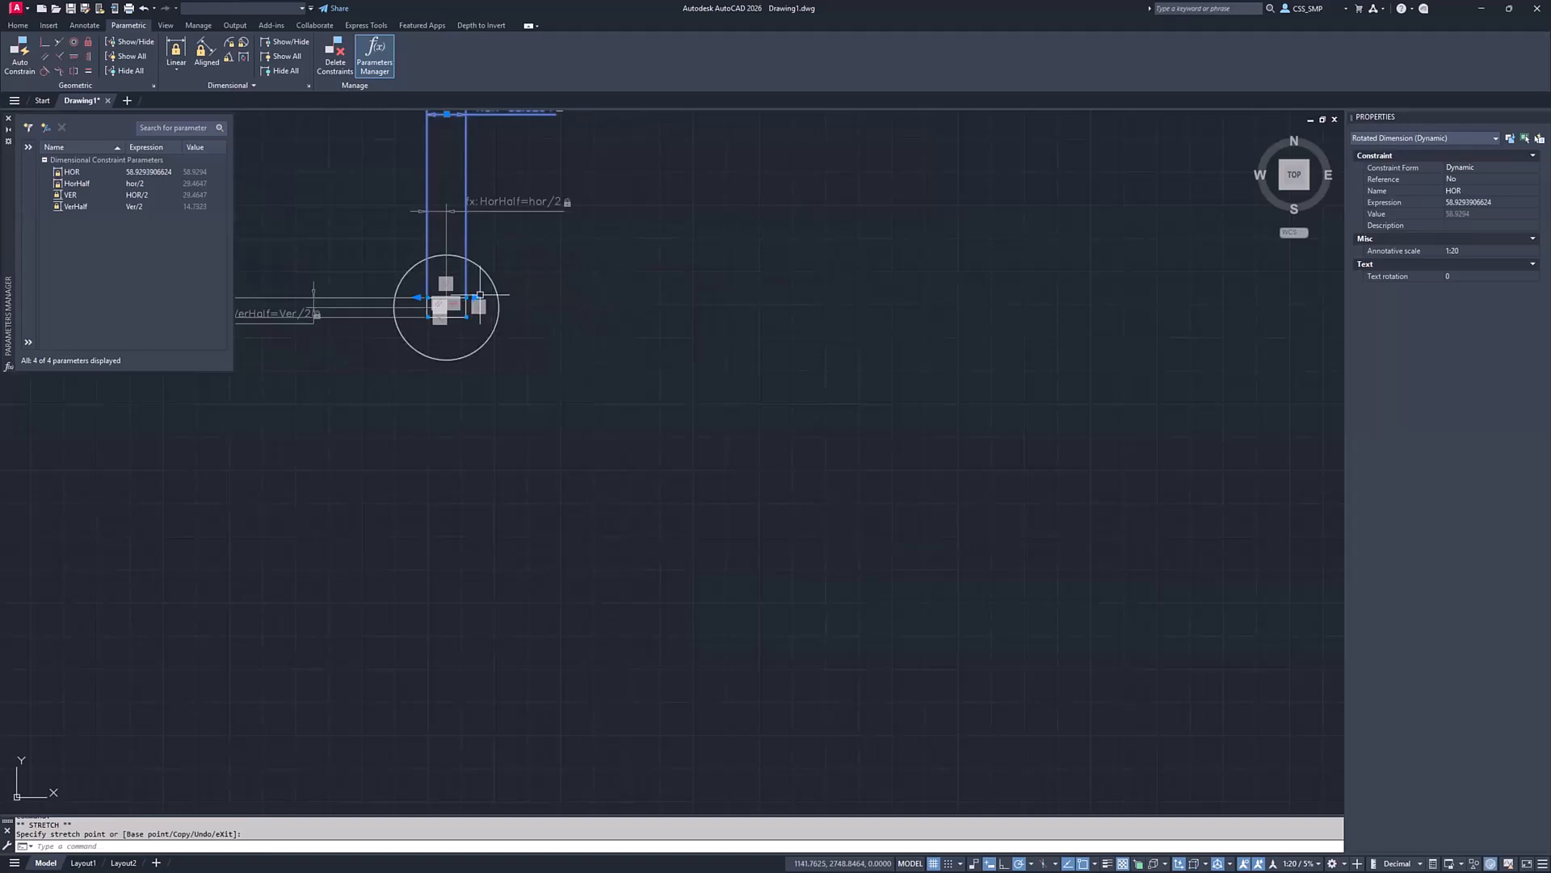
Enlarge the rectangle in two stages by stretching its HOR constraint to about 973 and about 1322
left_click(477, 307)
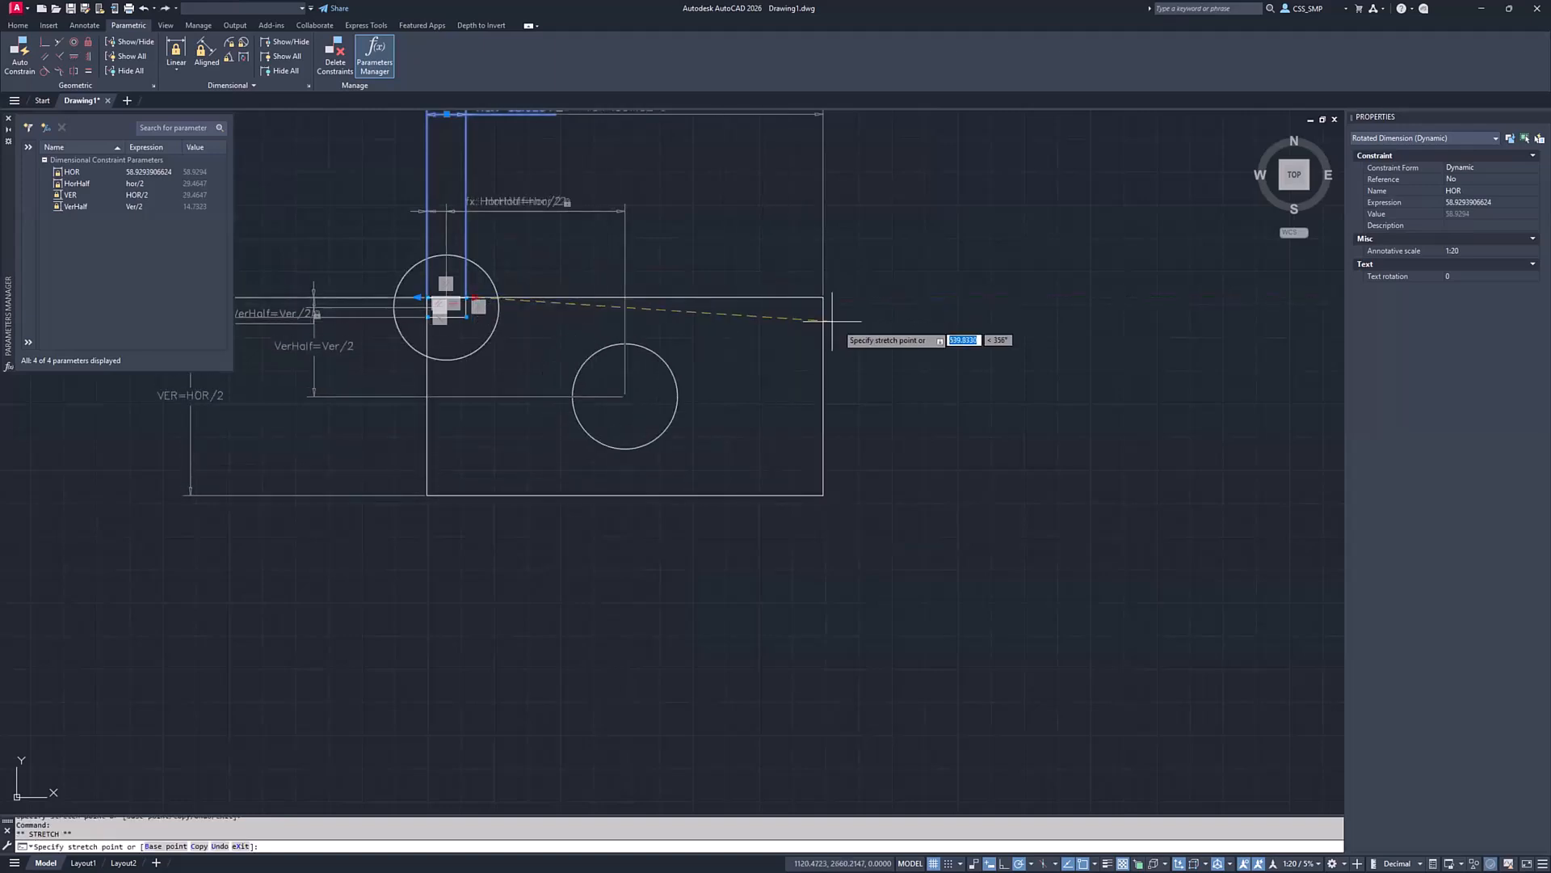
left_click(1083, 457)
scroll(671, 505, "down", 2)
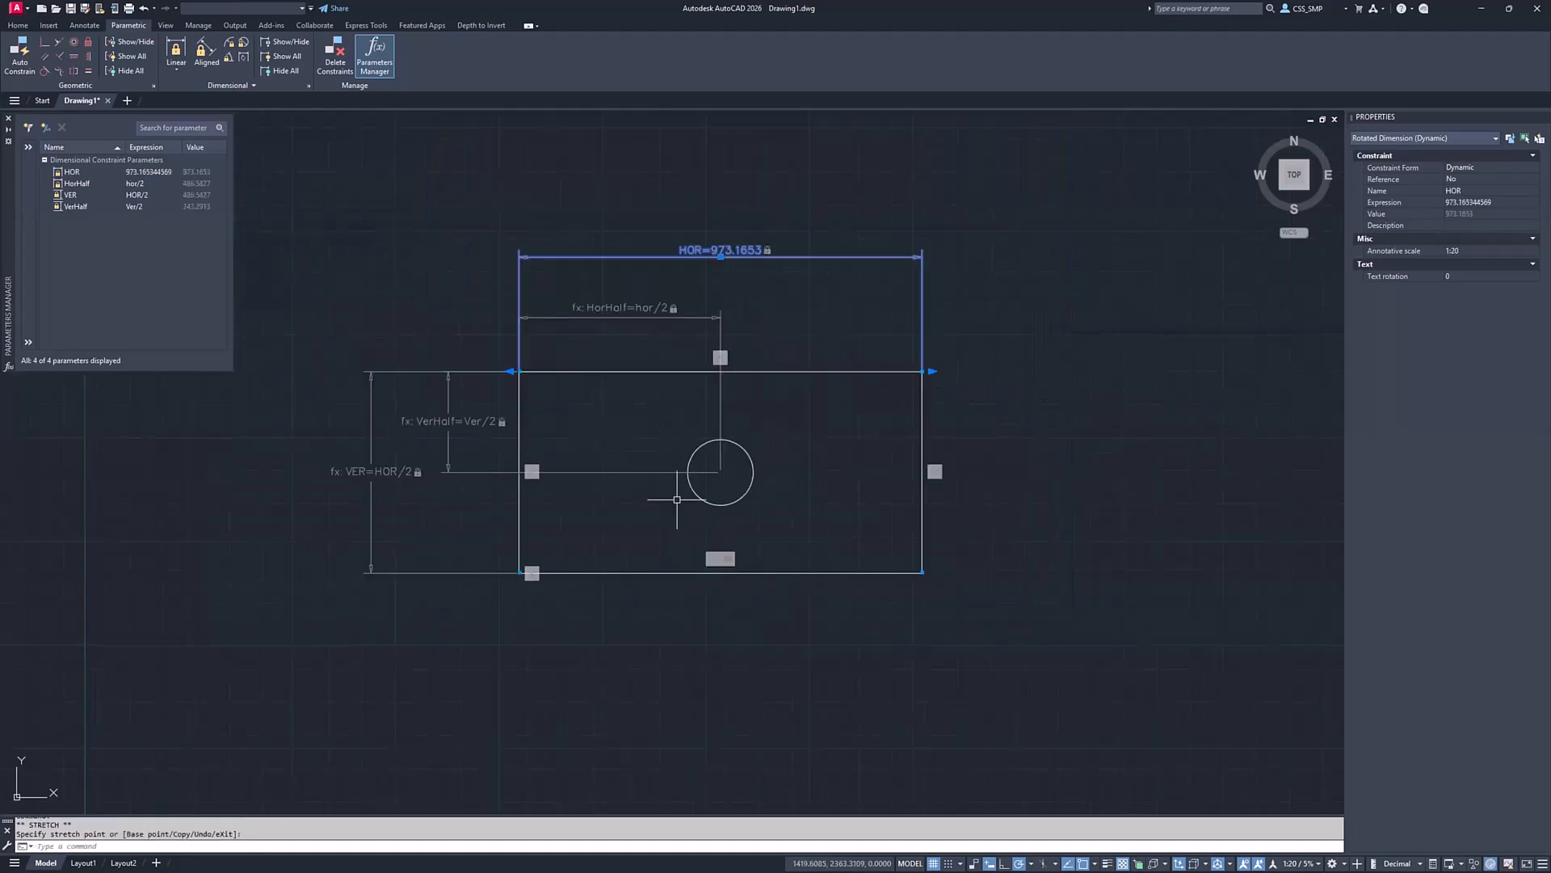
scroll(611, 557, "down", 2)
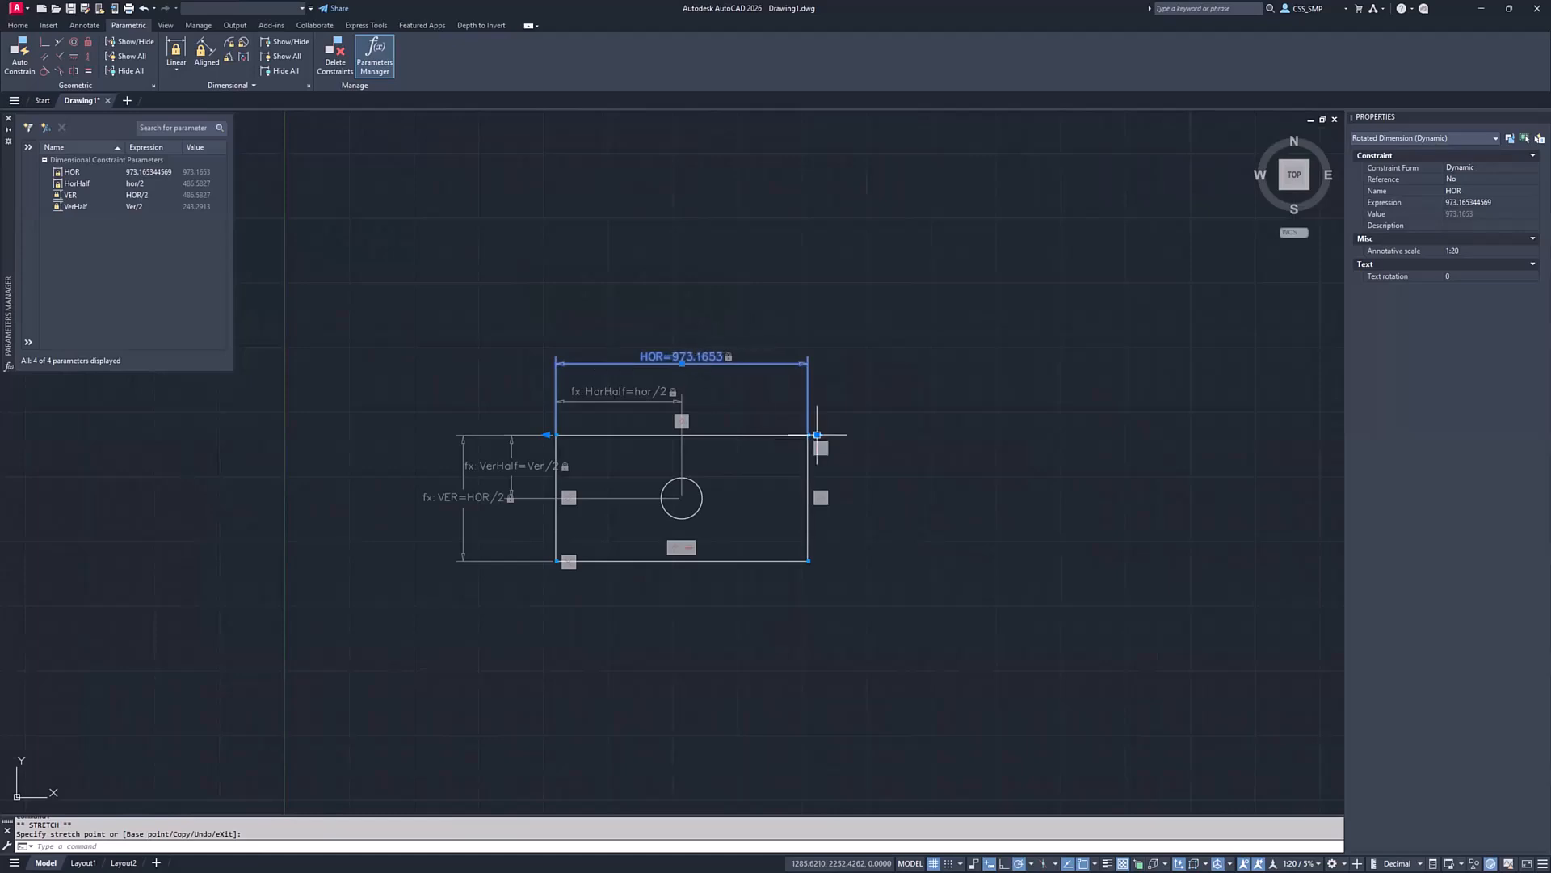
left_click_drag(817, 434, 906, 433)
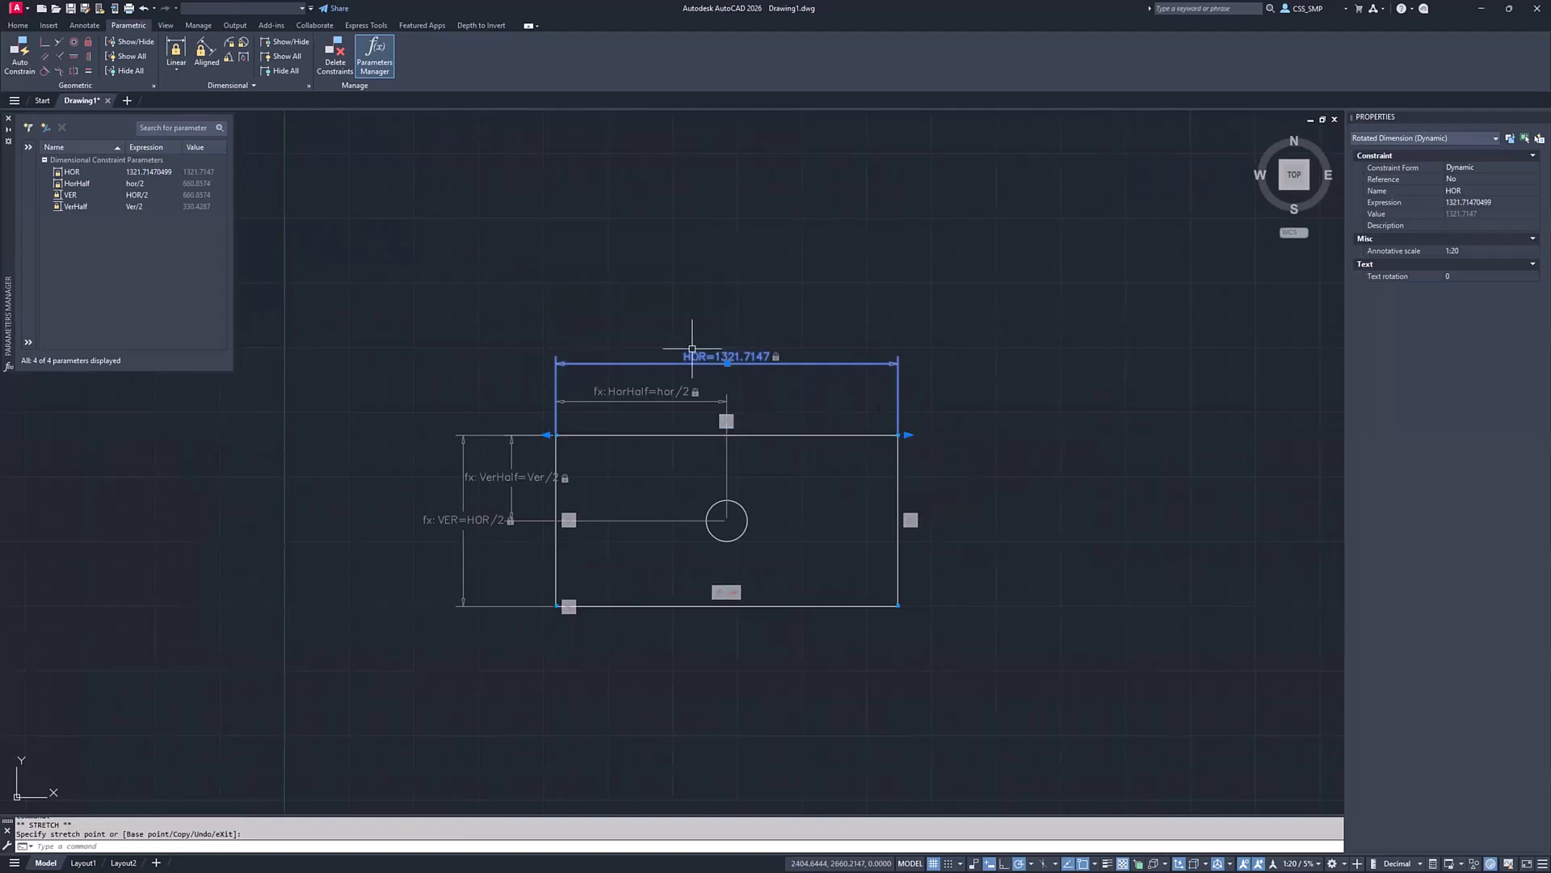
left_click(668, 344)
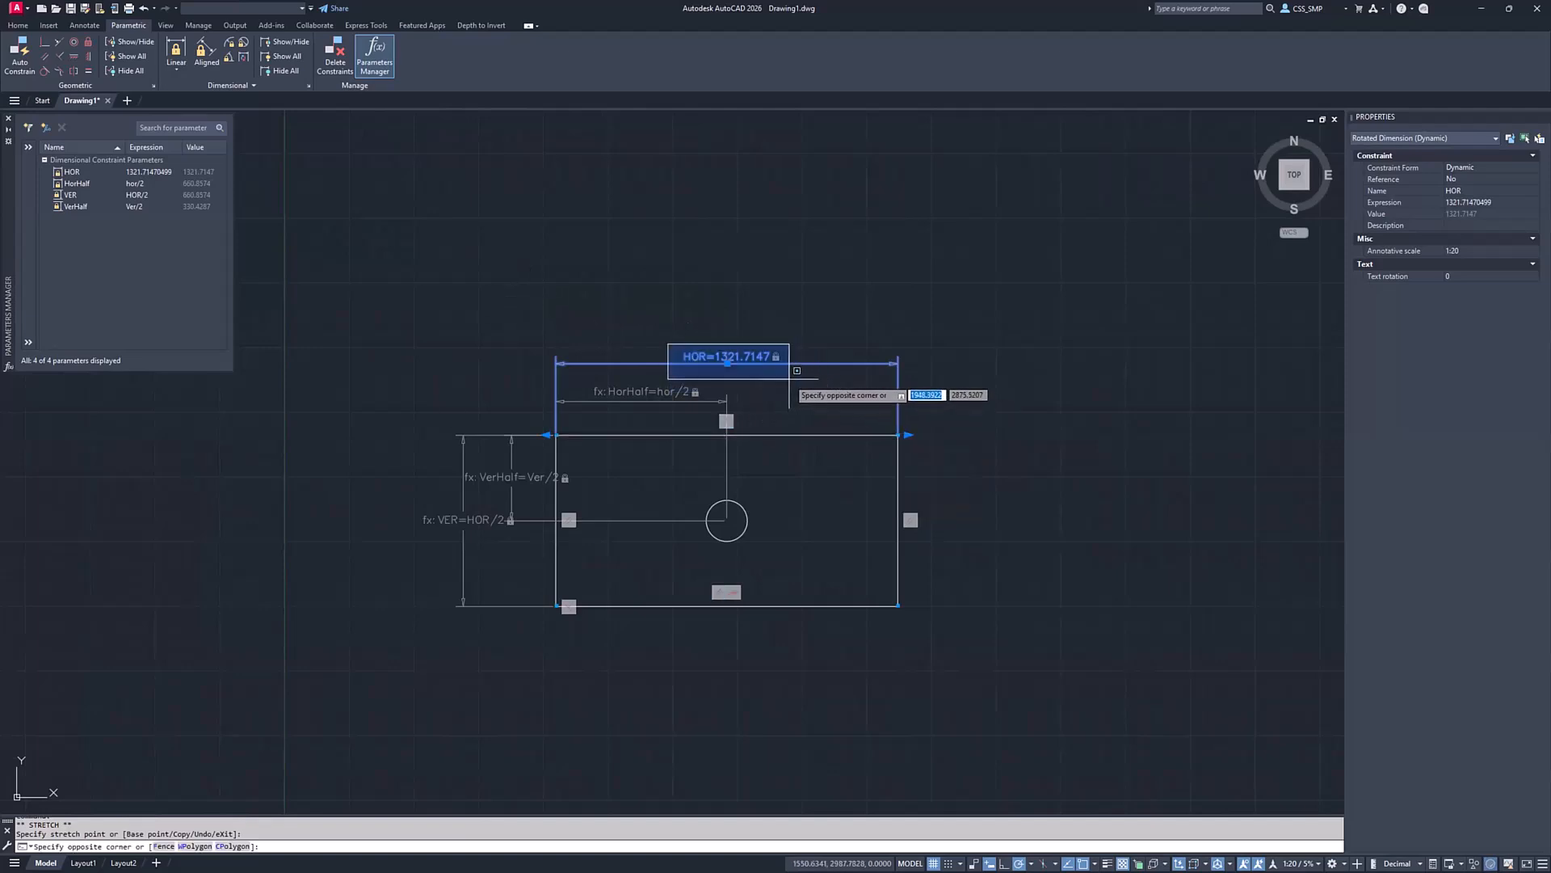
key("Escape")
key("Escape")
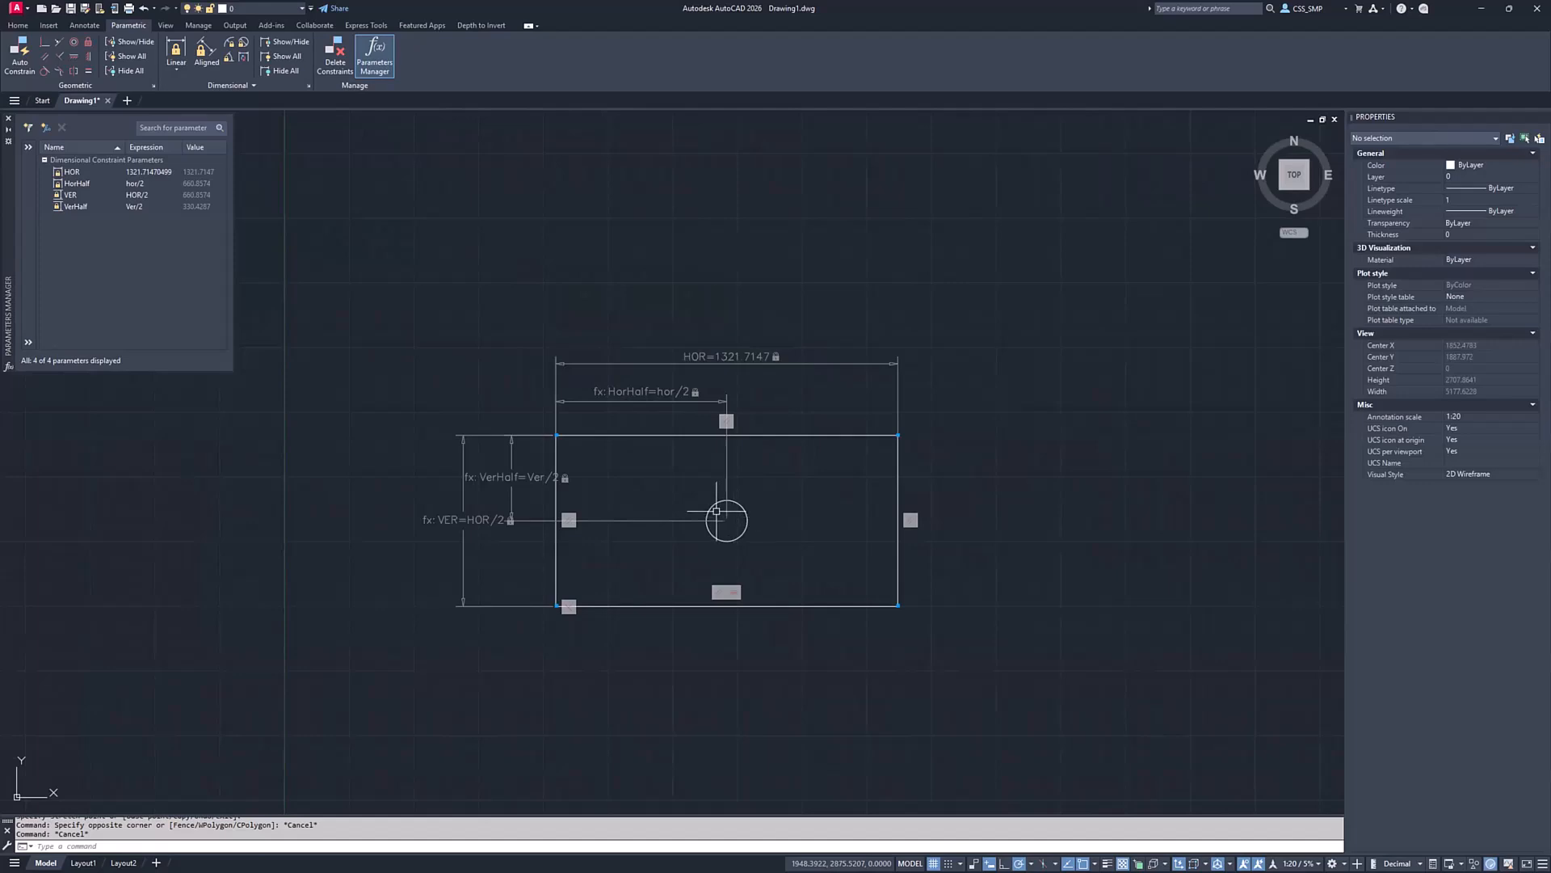
Add a radius constraint to the circle, defined as inner=ver/2
mouse_move(714, 506)
left_click(228, 42)
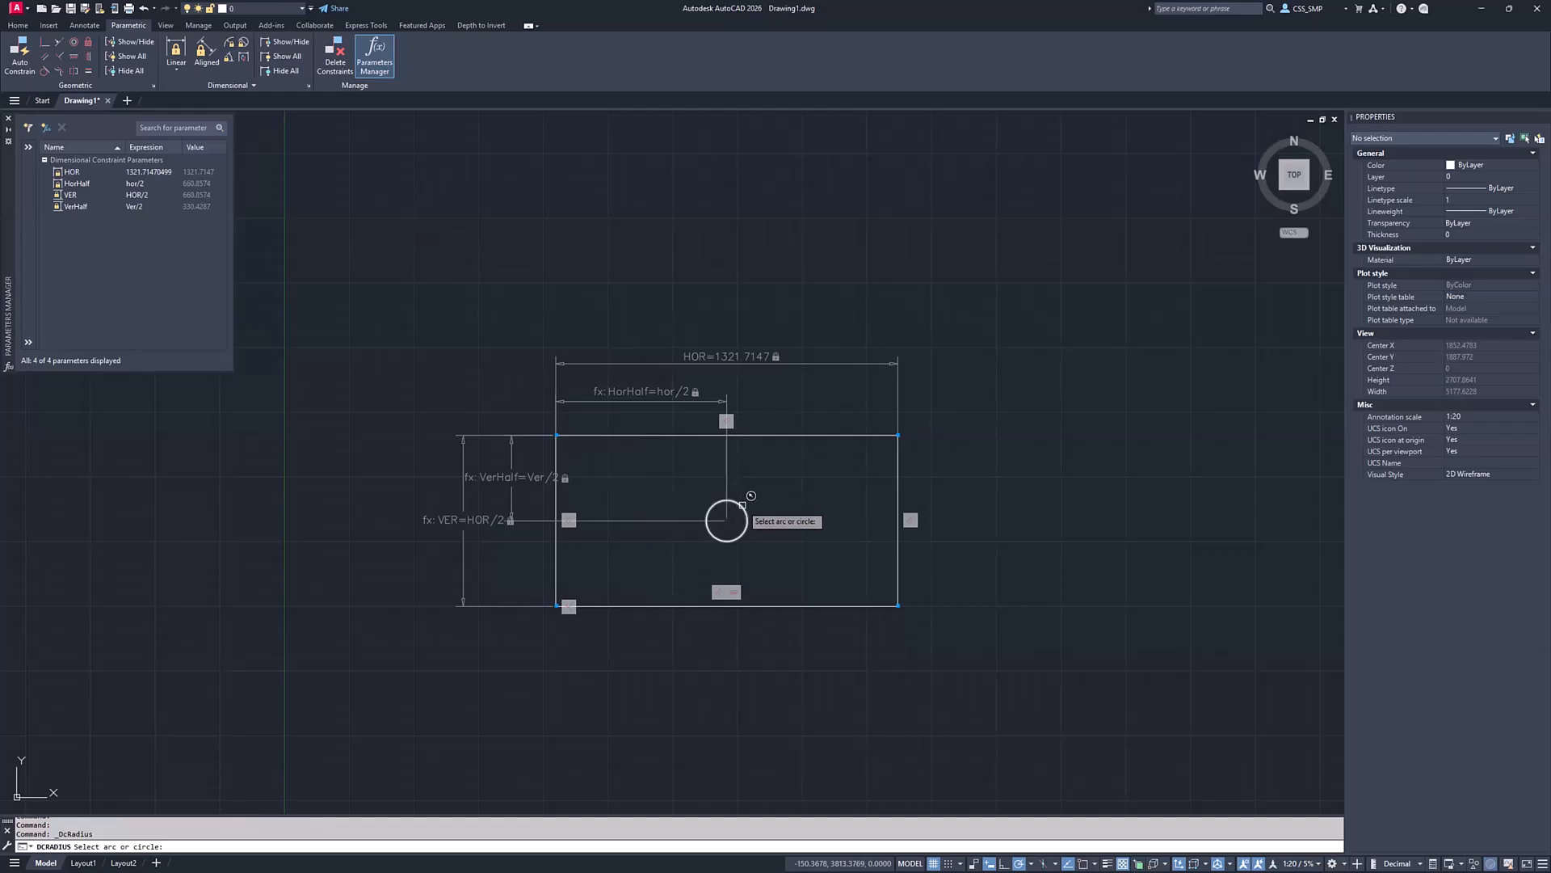
left_click(716, 504)
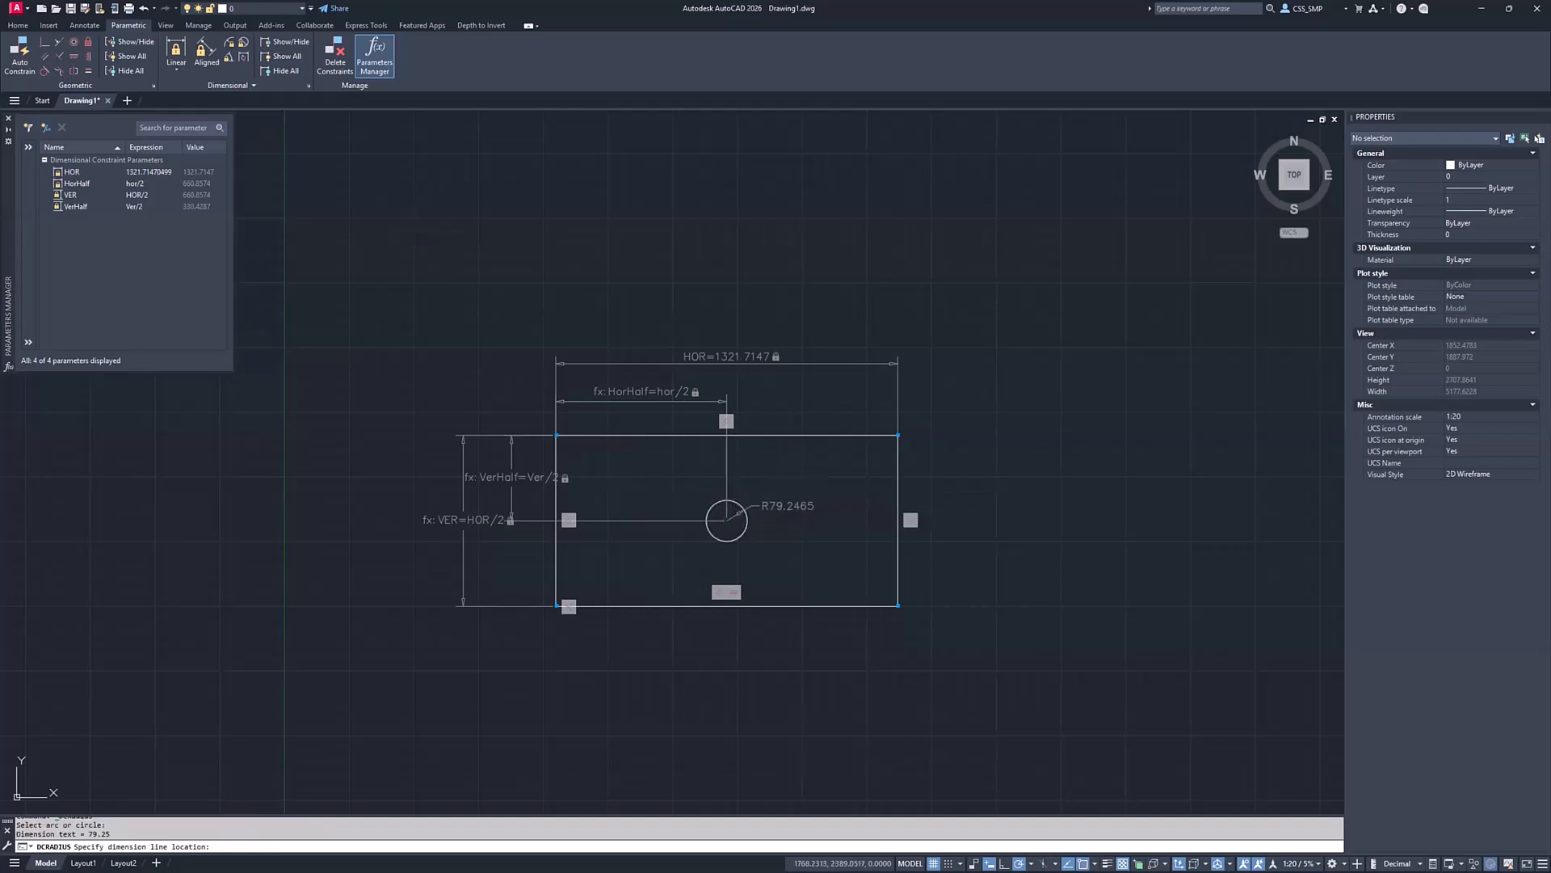
left_click(818, 490)
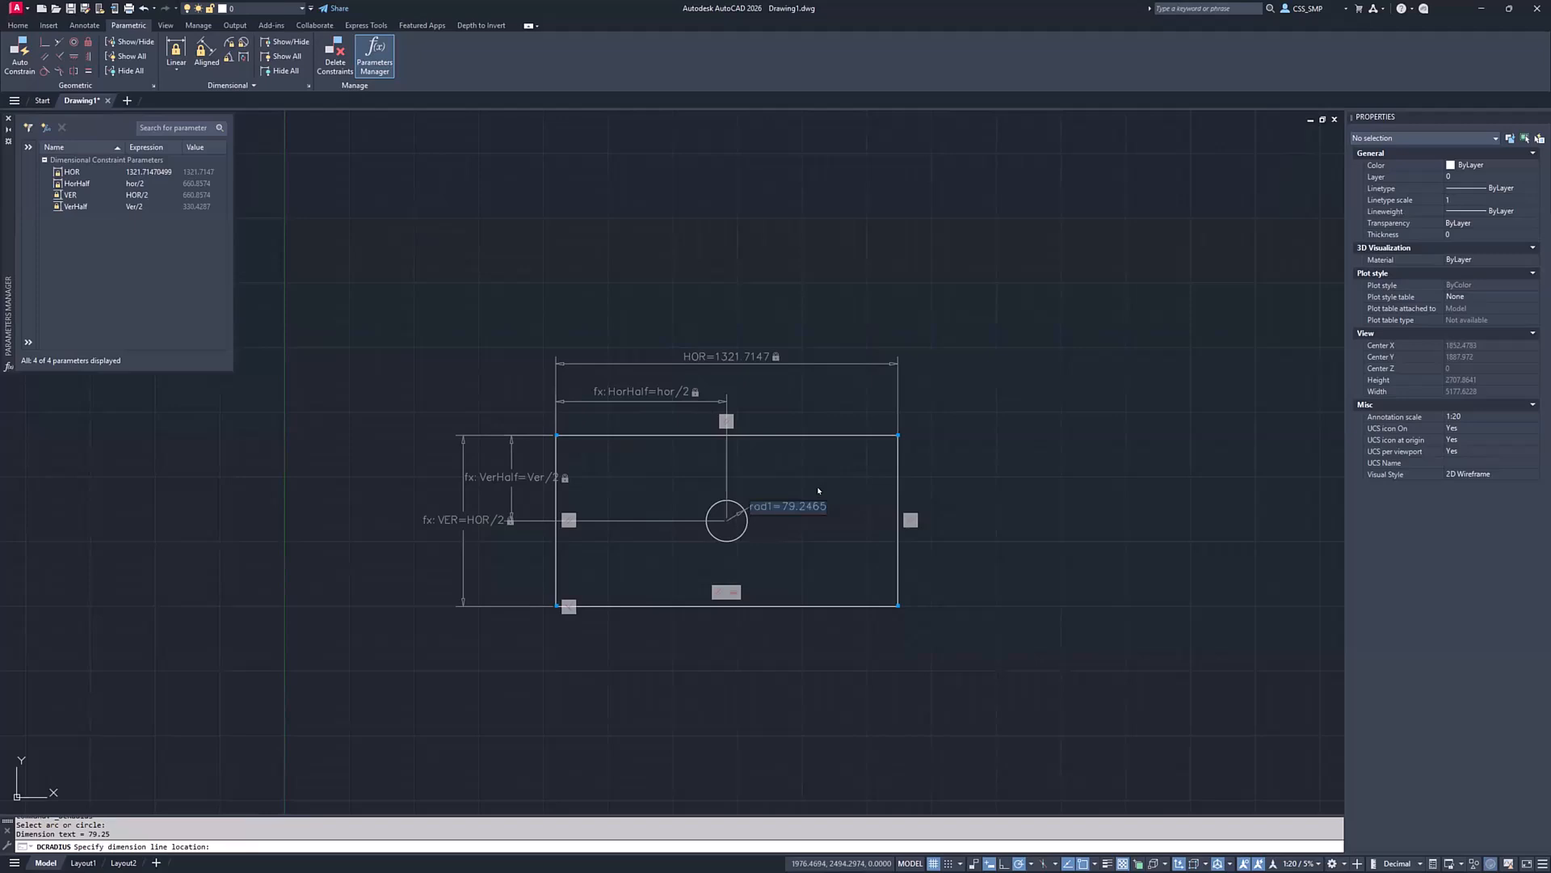
type("in")
type("/2")
key("Return")
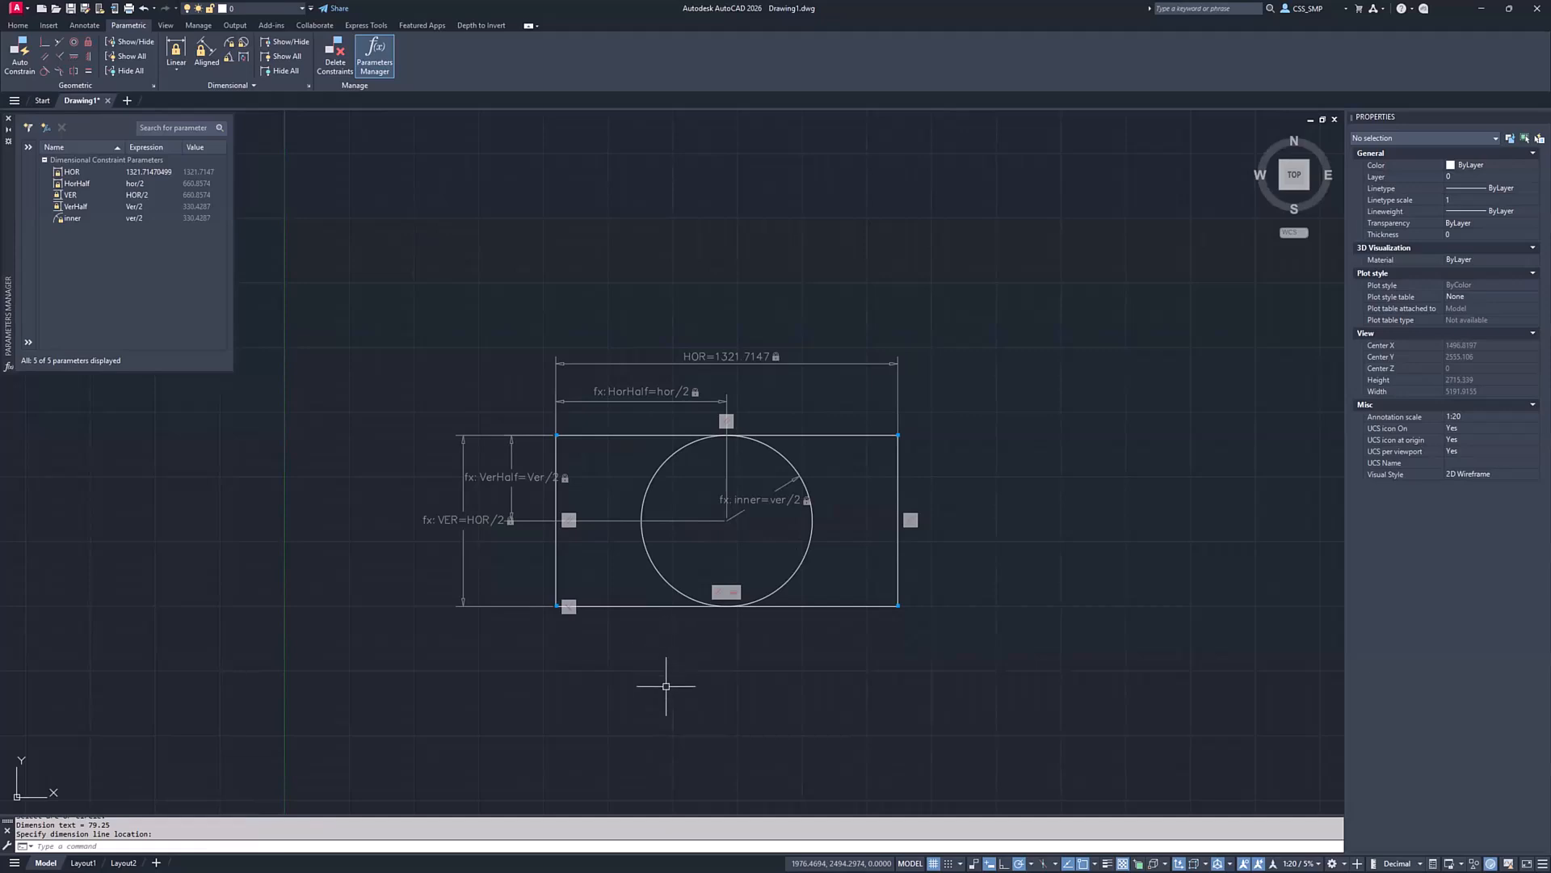
Move the rectangle and circle by the rectangle's lower-right corner, placing that corner at about X 2234, Y 2113
left_click(848, 606)
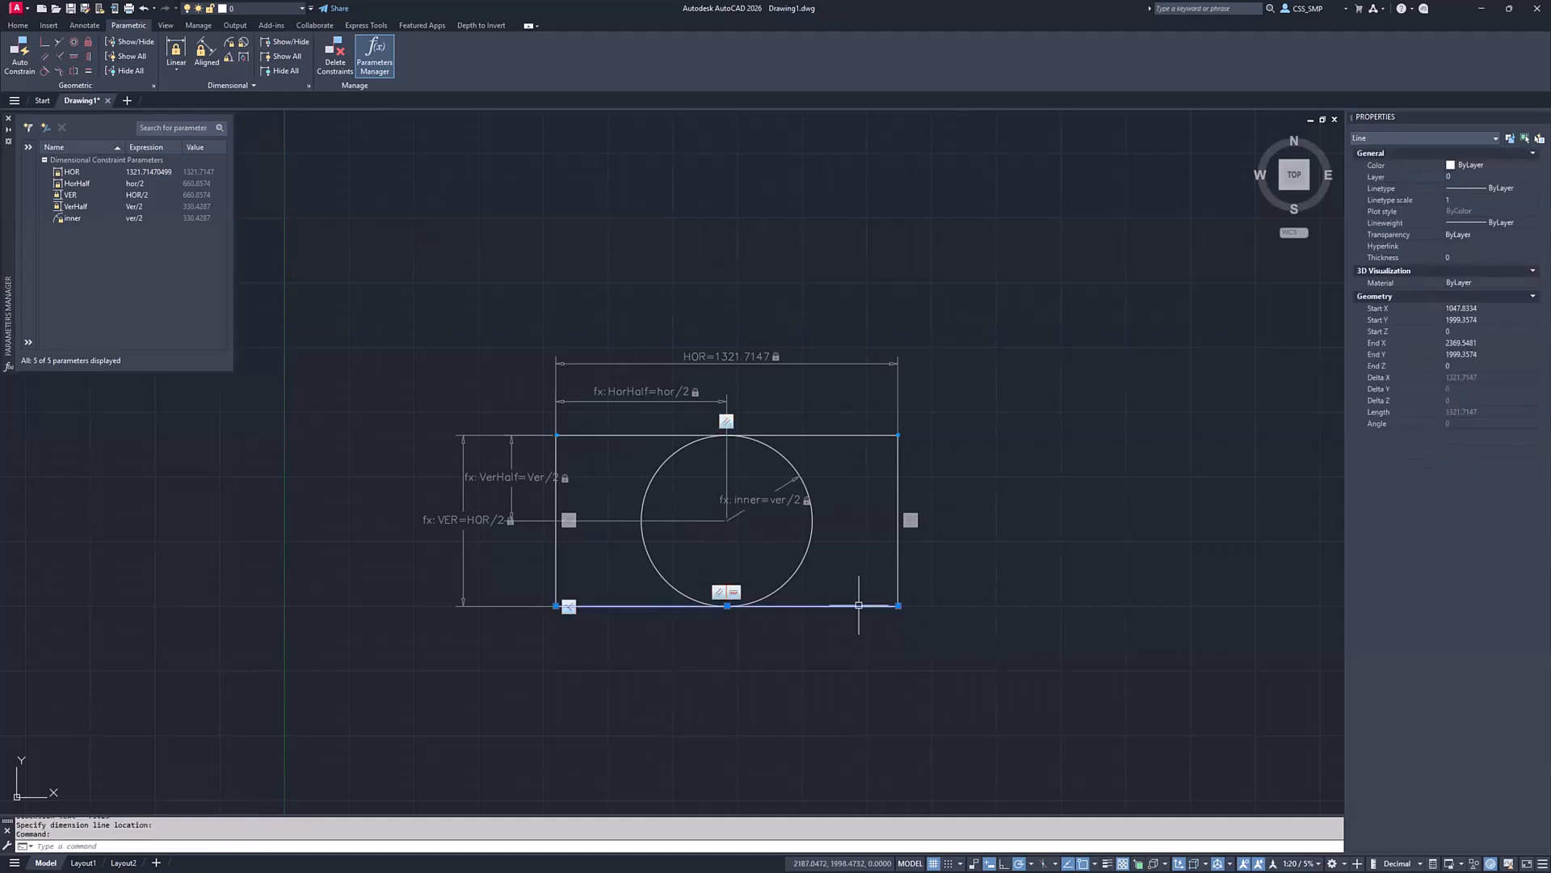
left_click(898, 606)
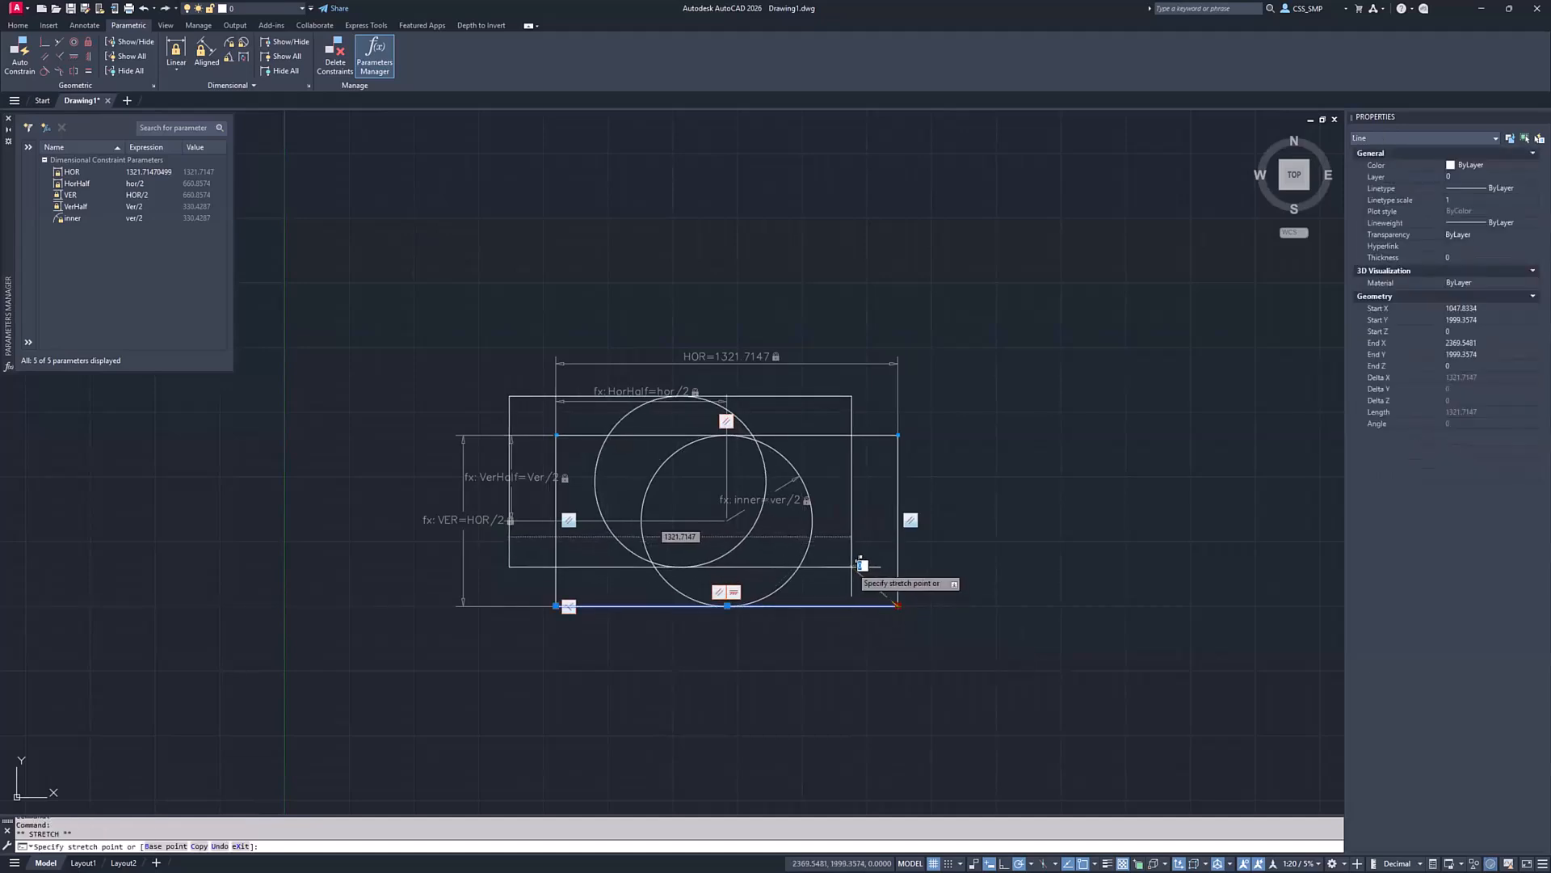
left_click(864, 576)
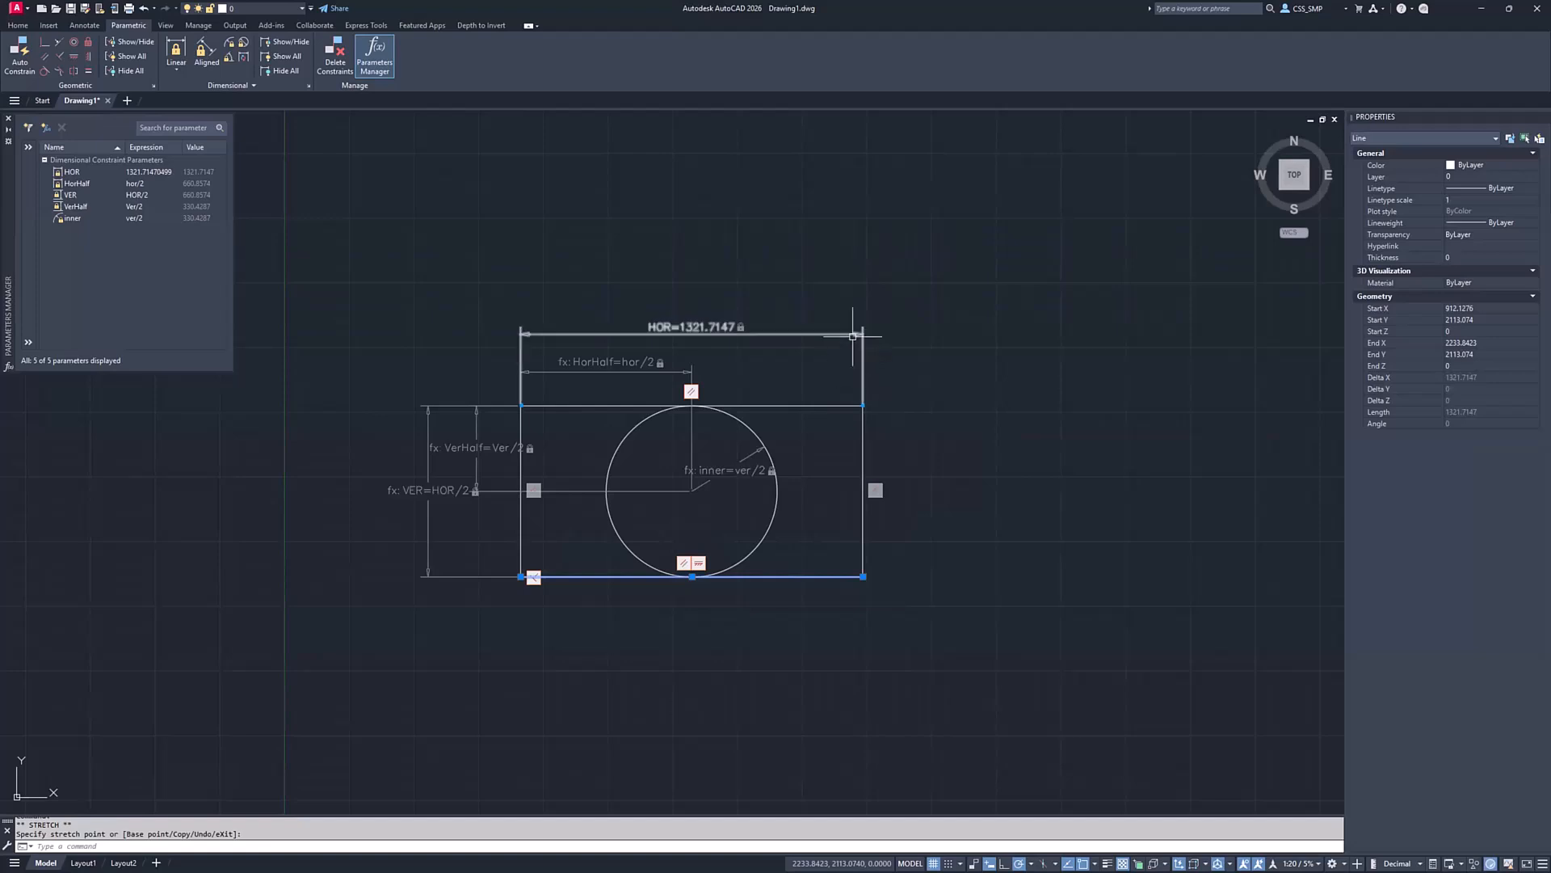
key("Escape")
key("Escape")
Stretch the rectangle's HOR constraint to about 2375
left_click(849, 333)
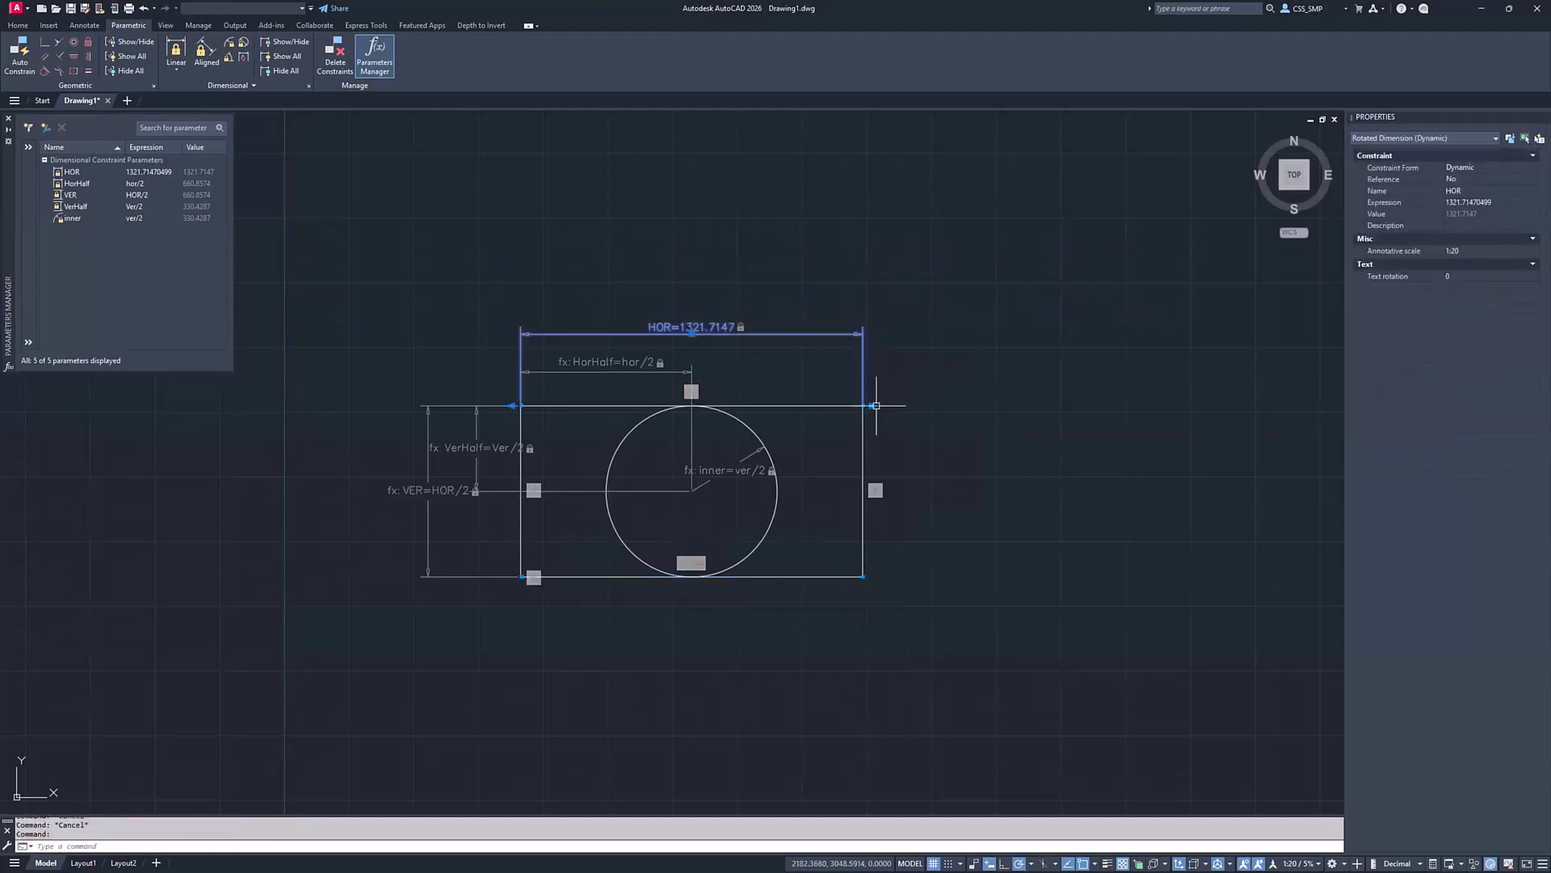
left_click(871, 405)
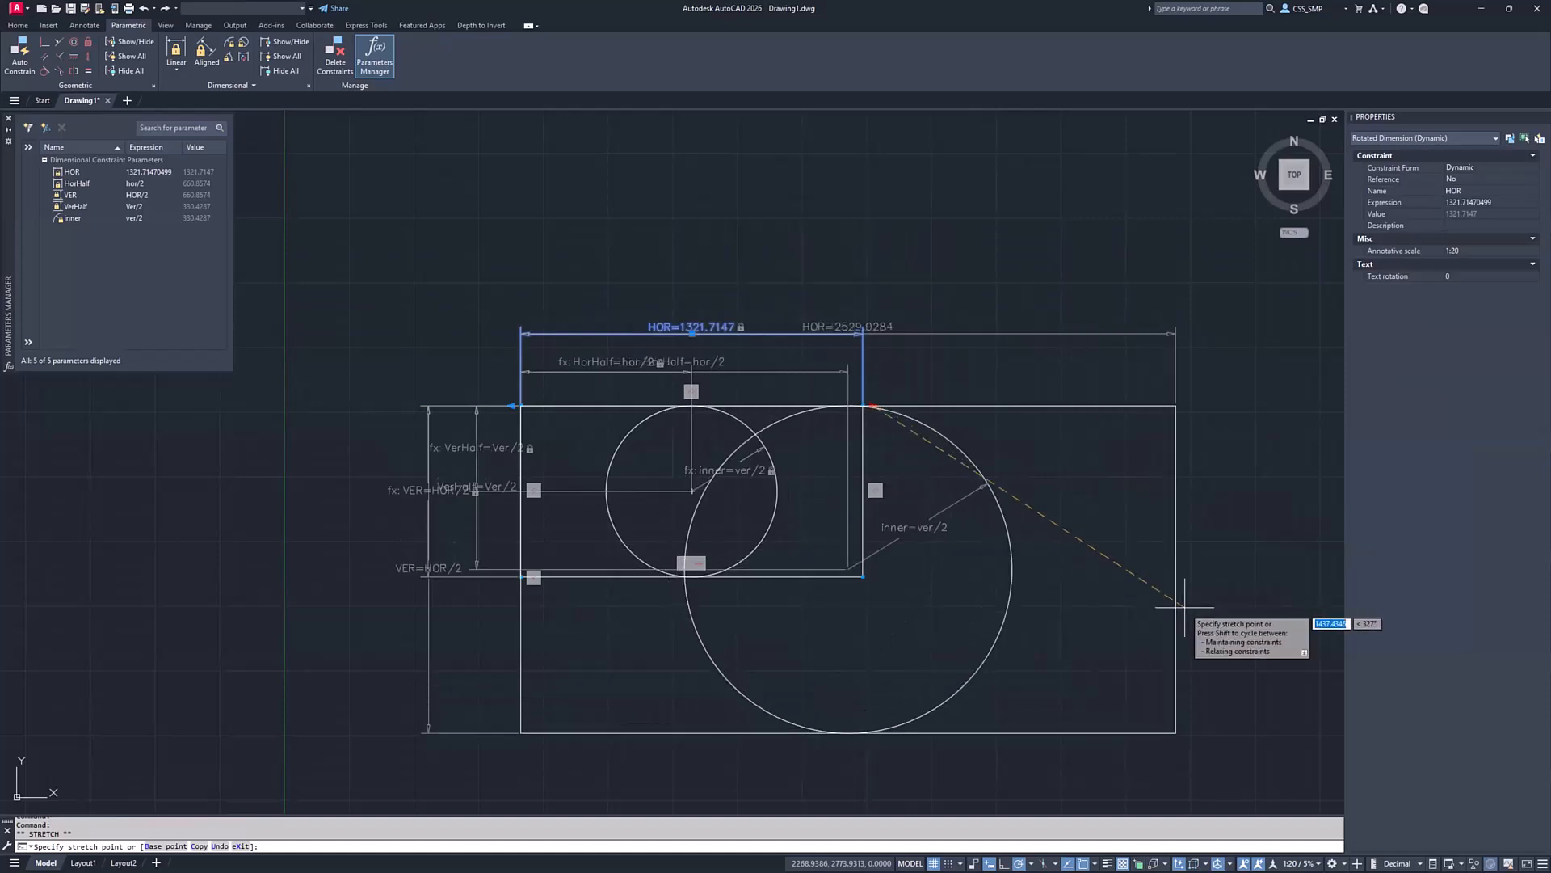
left_click(1136, 609)
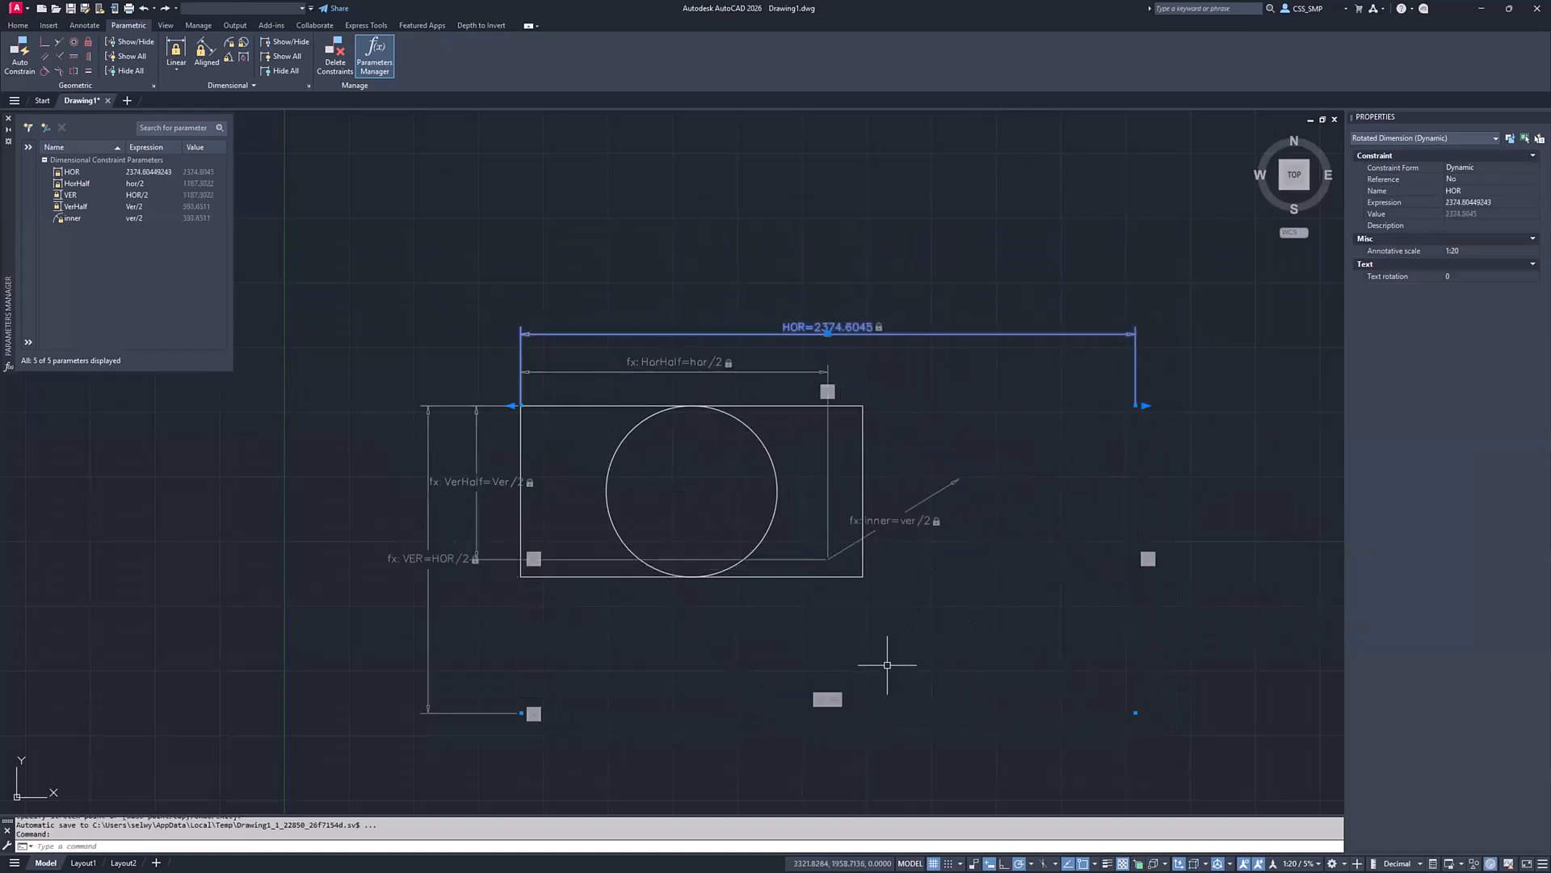
key("Escape")
key("Escape")
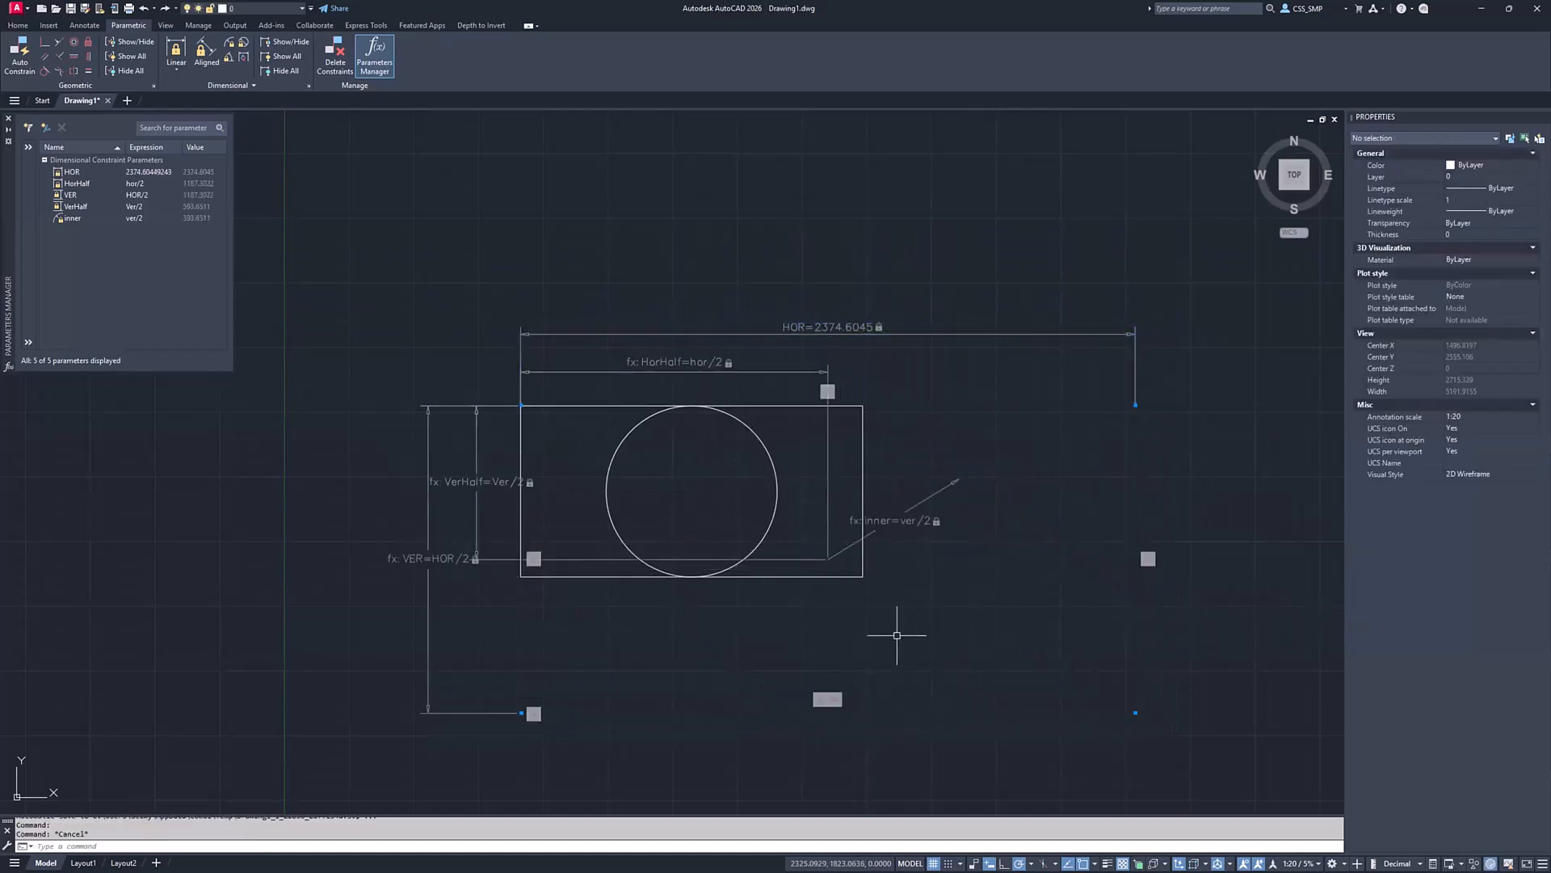
Regenerate the model with REGEN so the rectangle and circle redraw at their constrained size
type("rege")
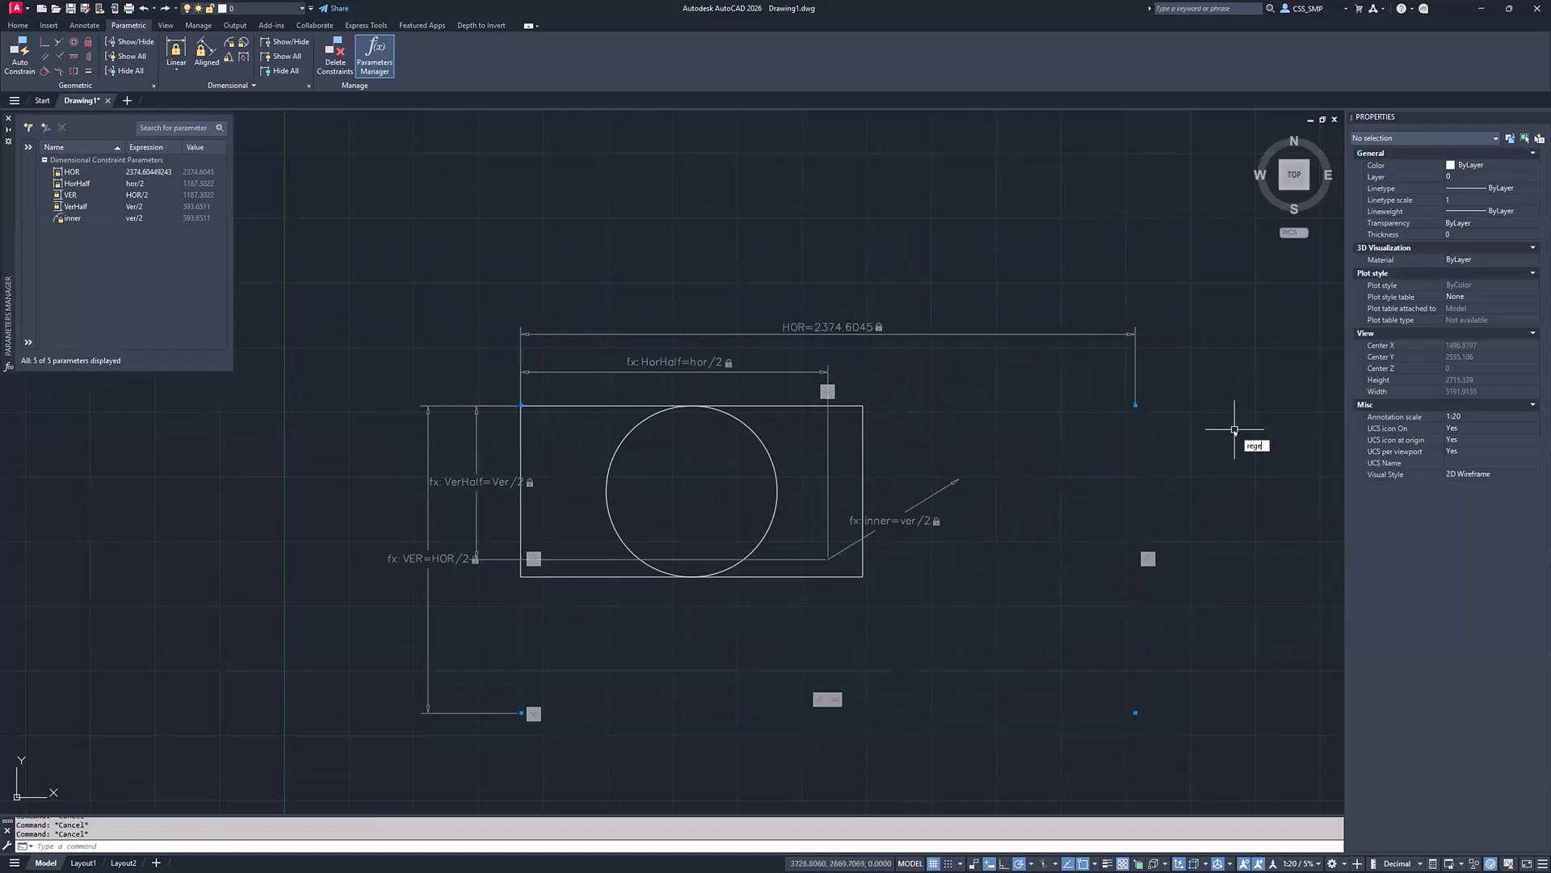
type("n")
key("Return")
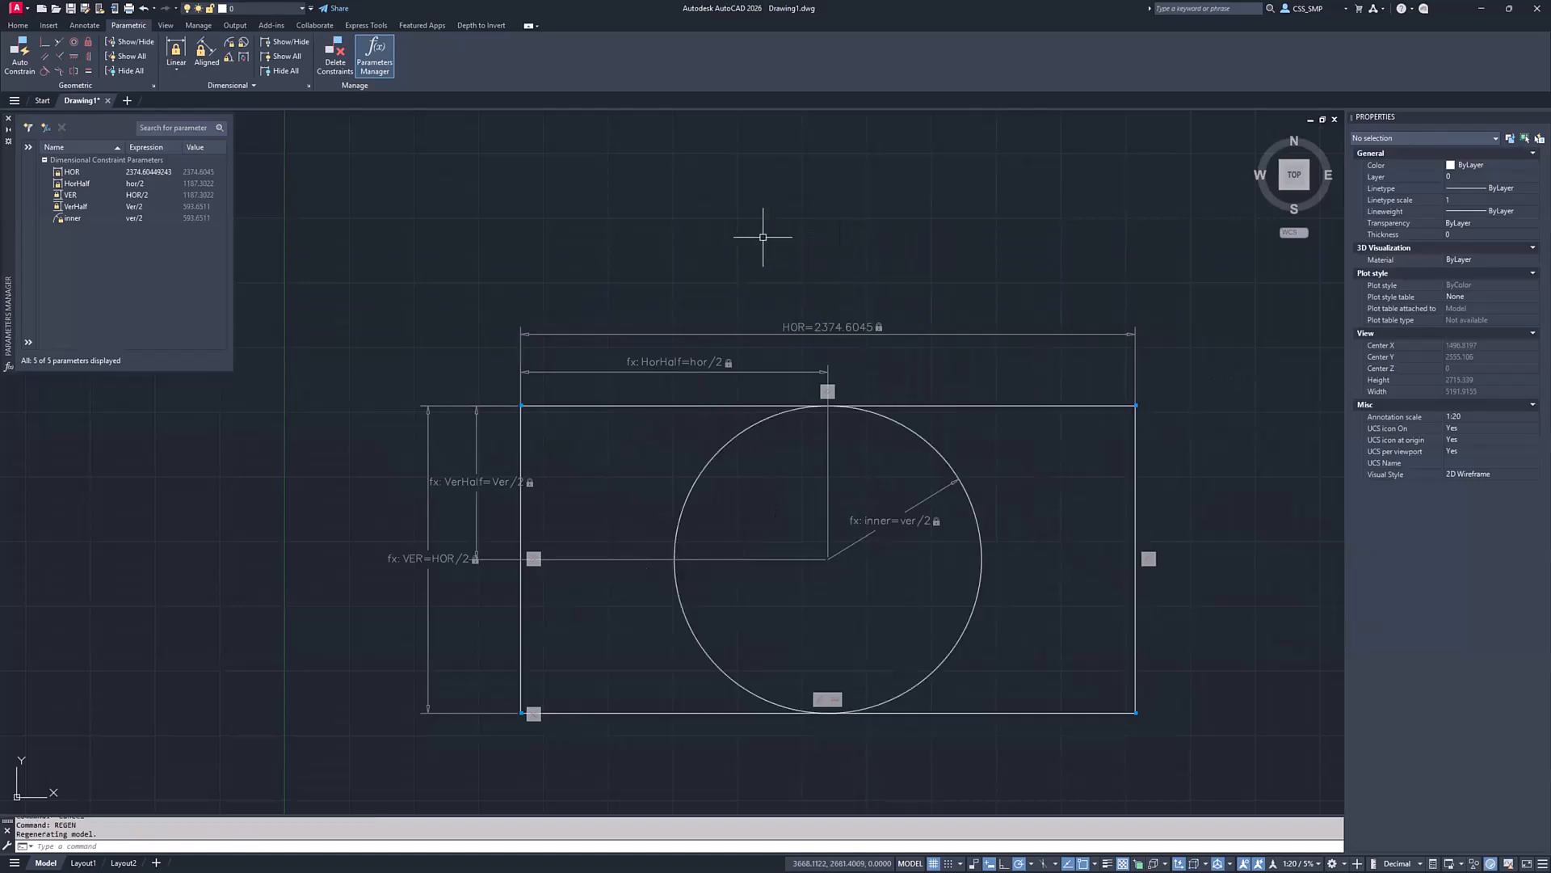
scroll(763, 243, "down", 2)
scroll(715, 265, "down", 1)
scroll(704, 271, "up", 1)
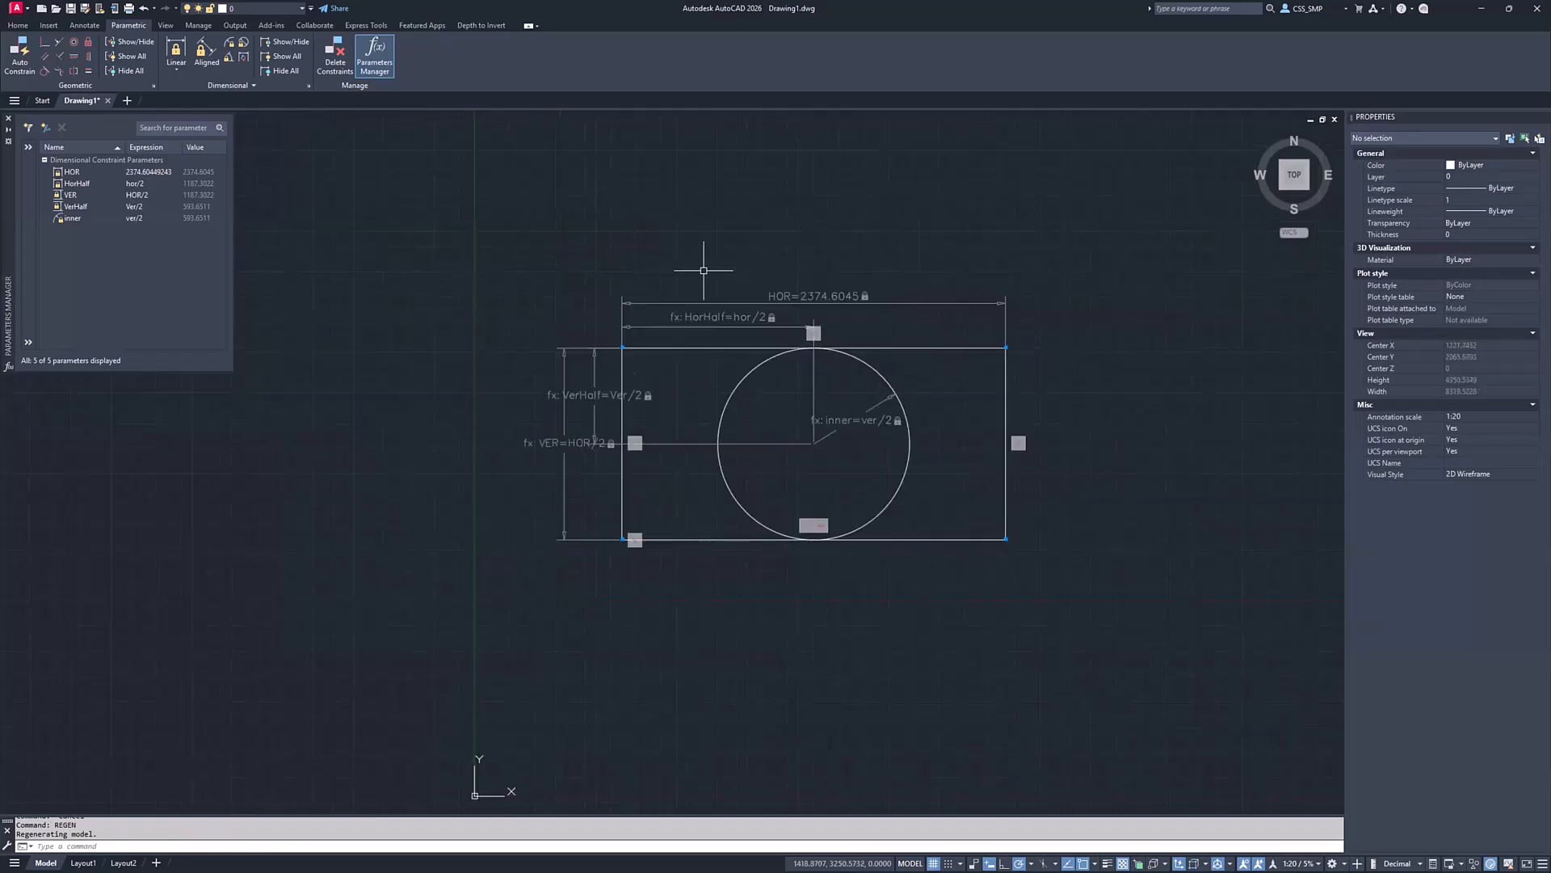
Set the expression of the rectangle's HOR width parameter to 1000
scroll(803, 284, "up", 3)
scroll(788, 288, "down", 2)
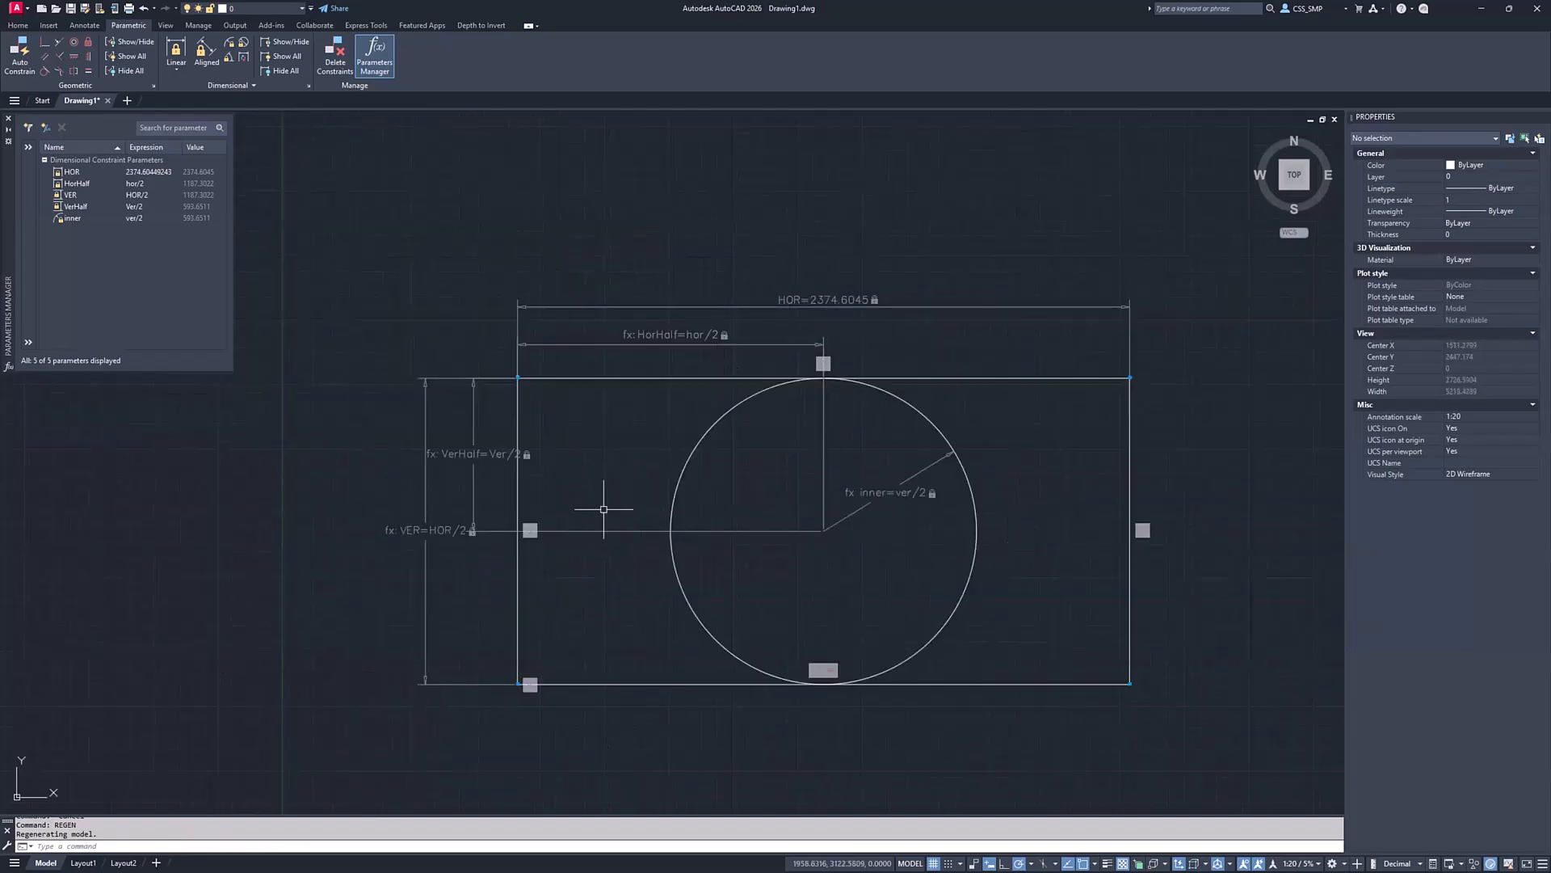
left_click(426, 498)
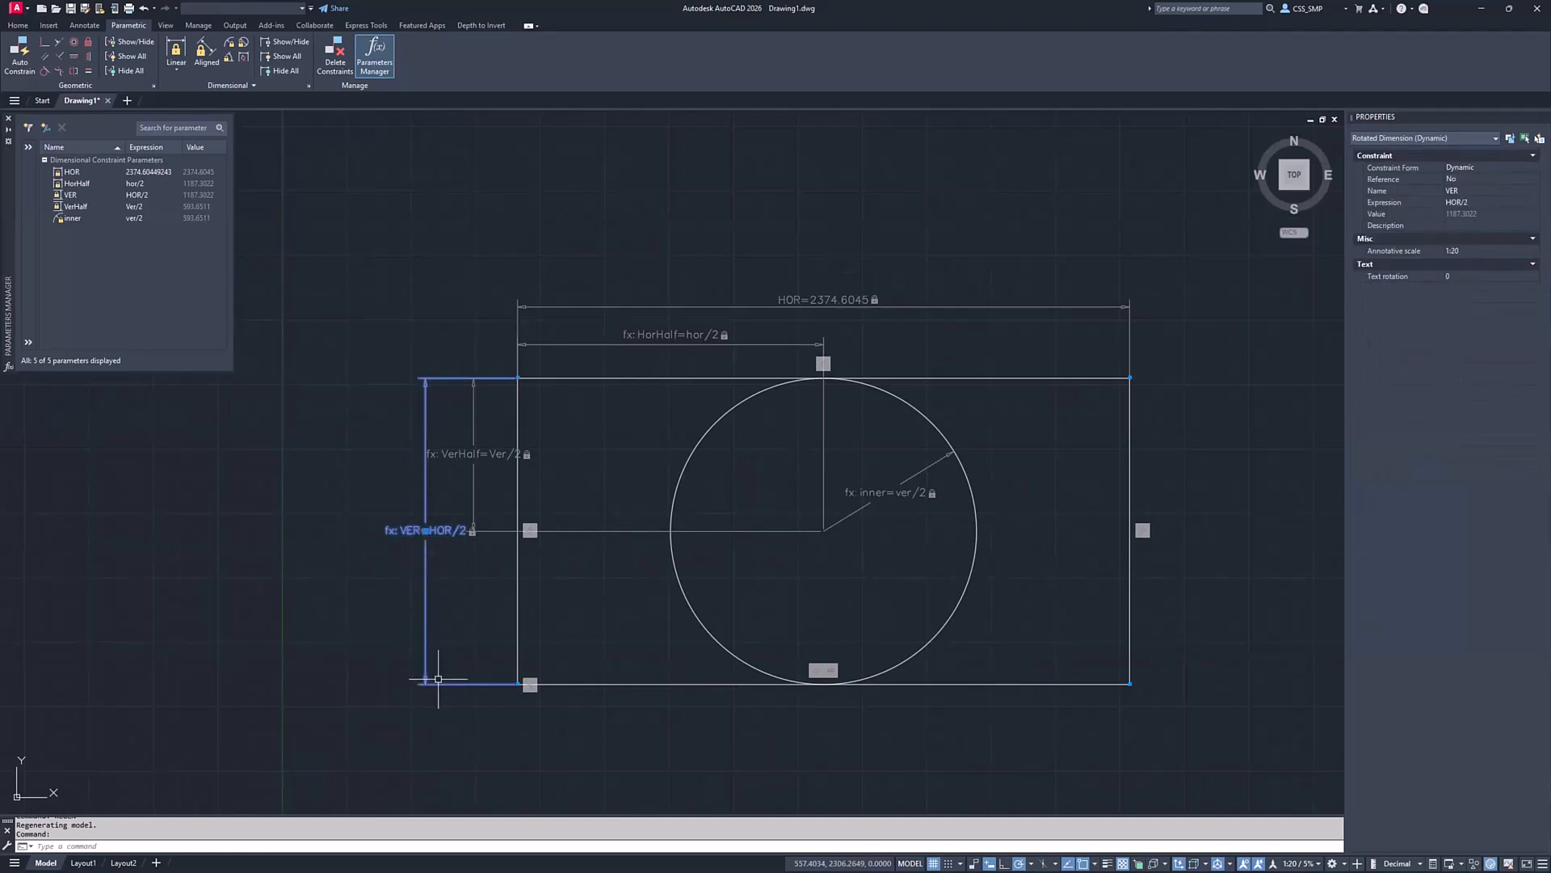
key("Escape")
left_click(805, 300)
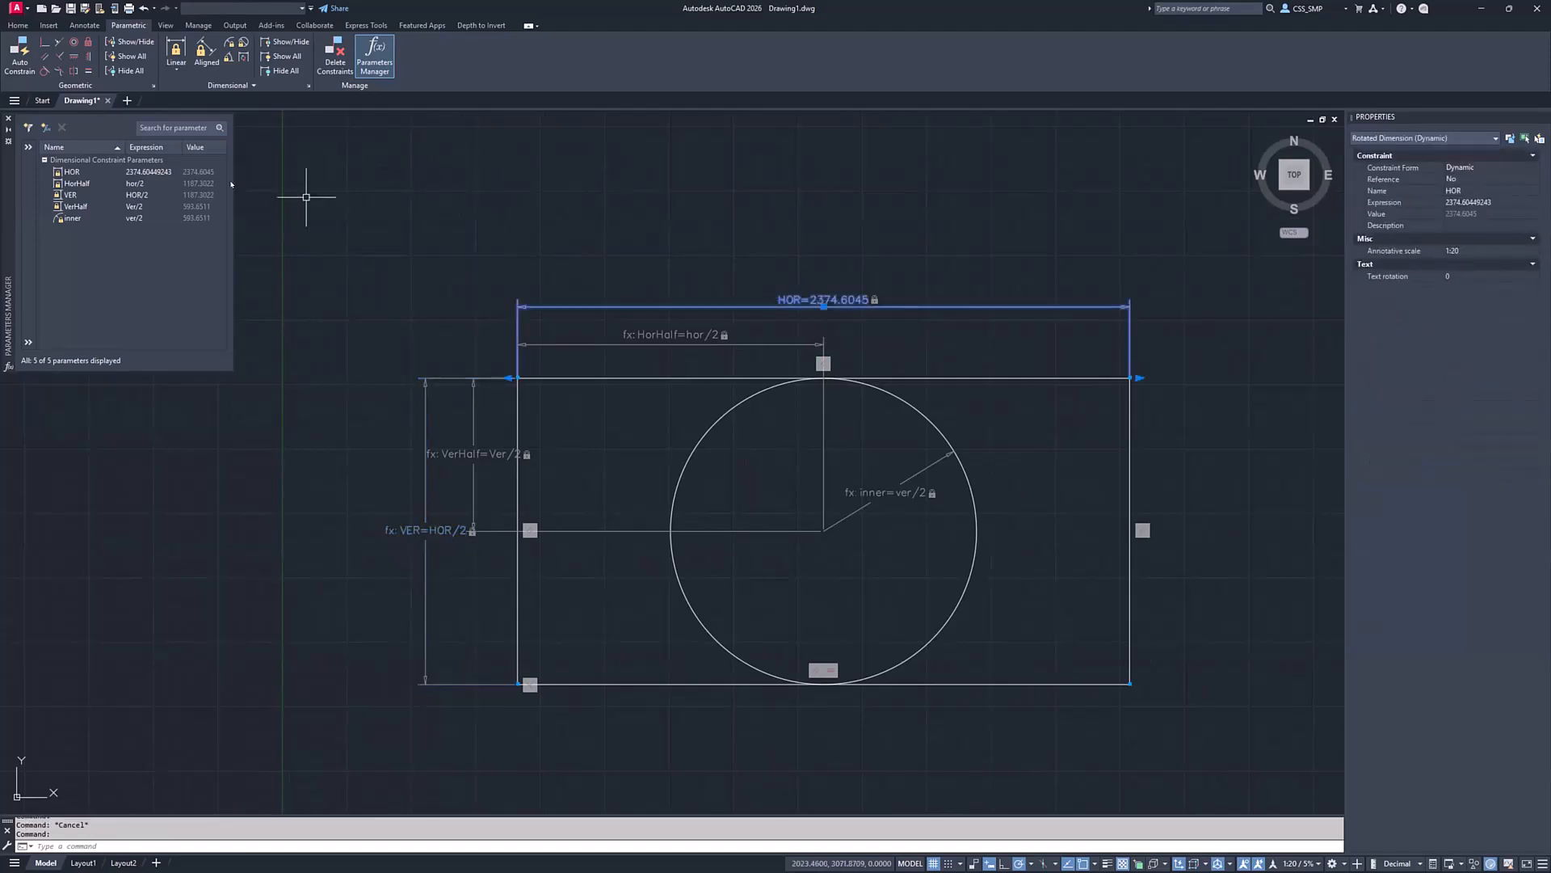
left_click(137, 173)
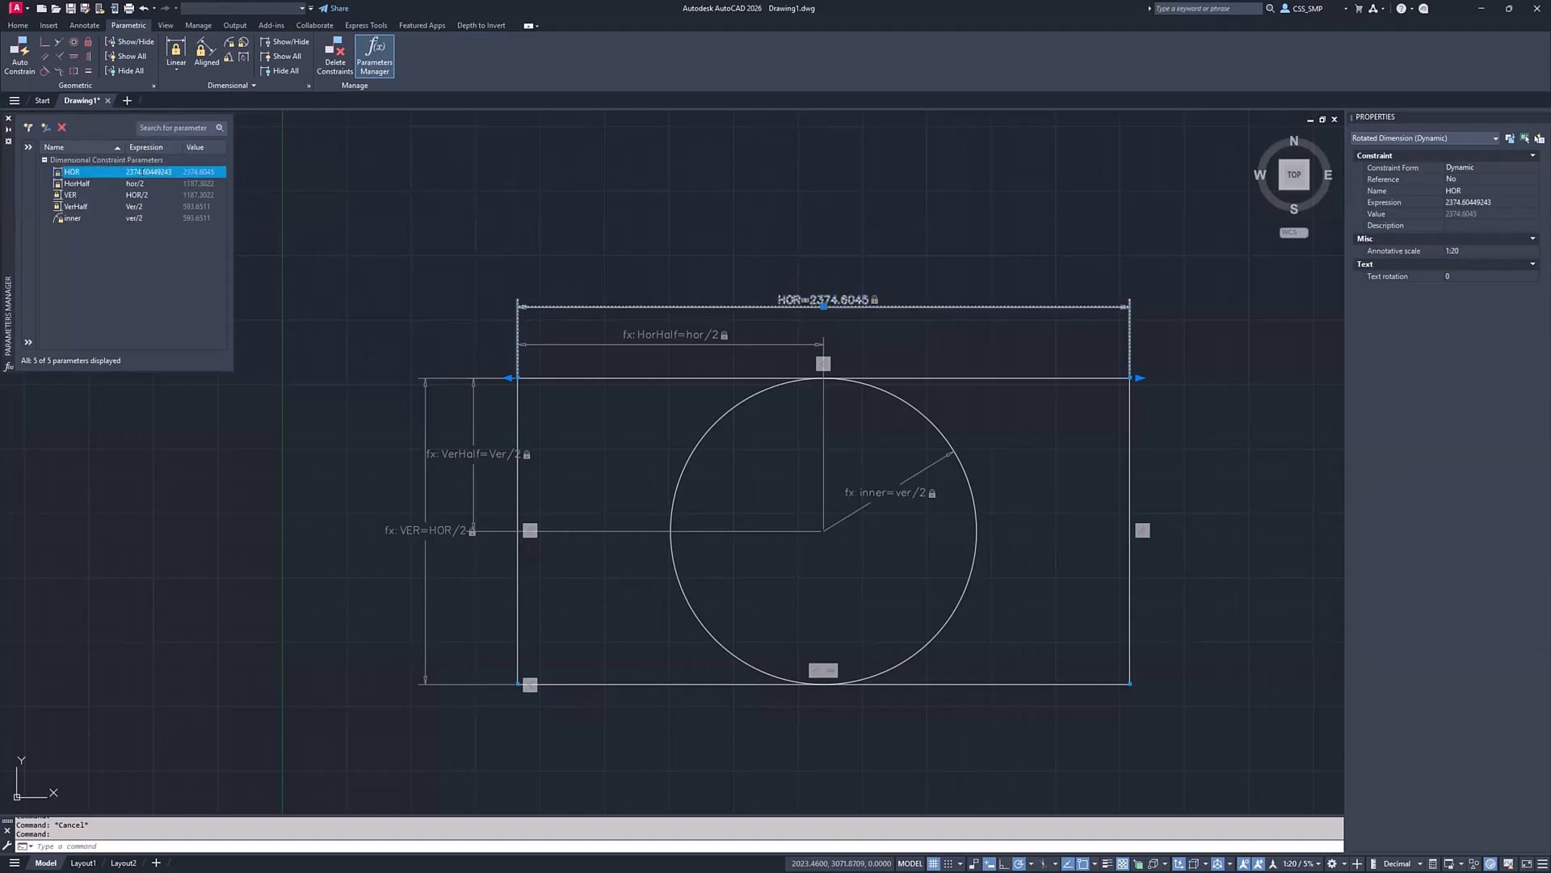
left_click(141, 171)
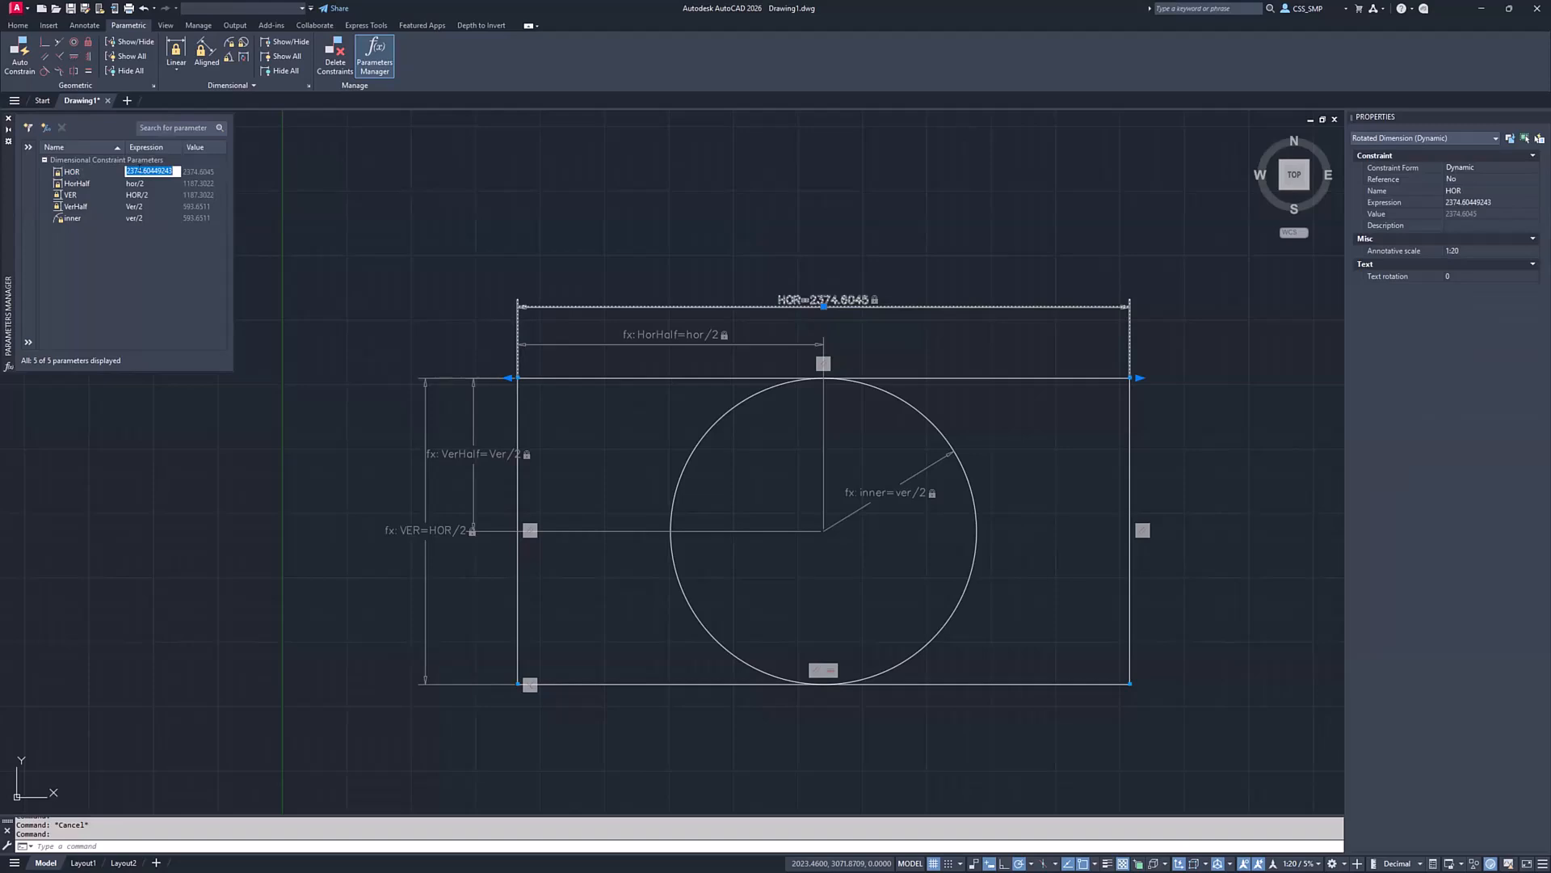
type("1000")
key("Return")
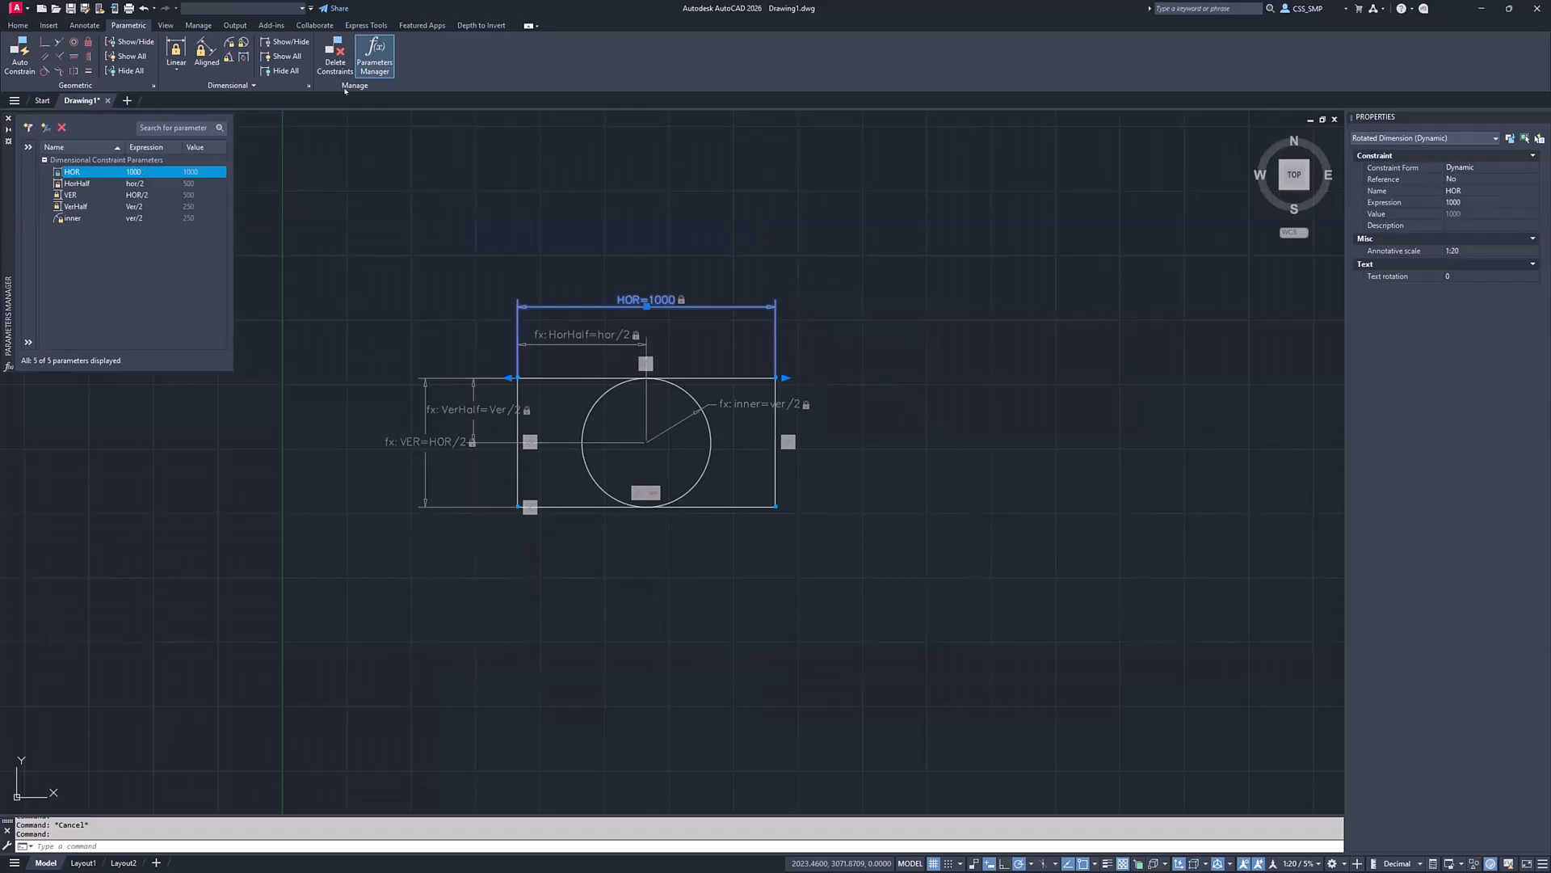
key("Escape")
Measure the distance with DIST from the rectangle's upper-left corner to its lower-left corner
scroll(543, 387, "up", 2)
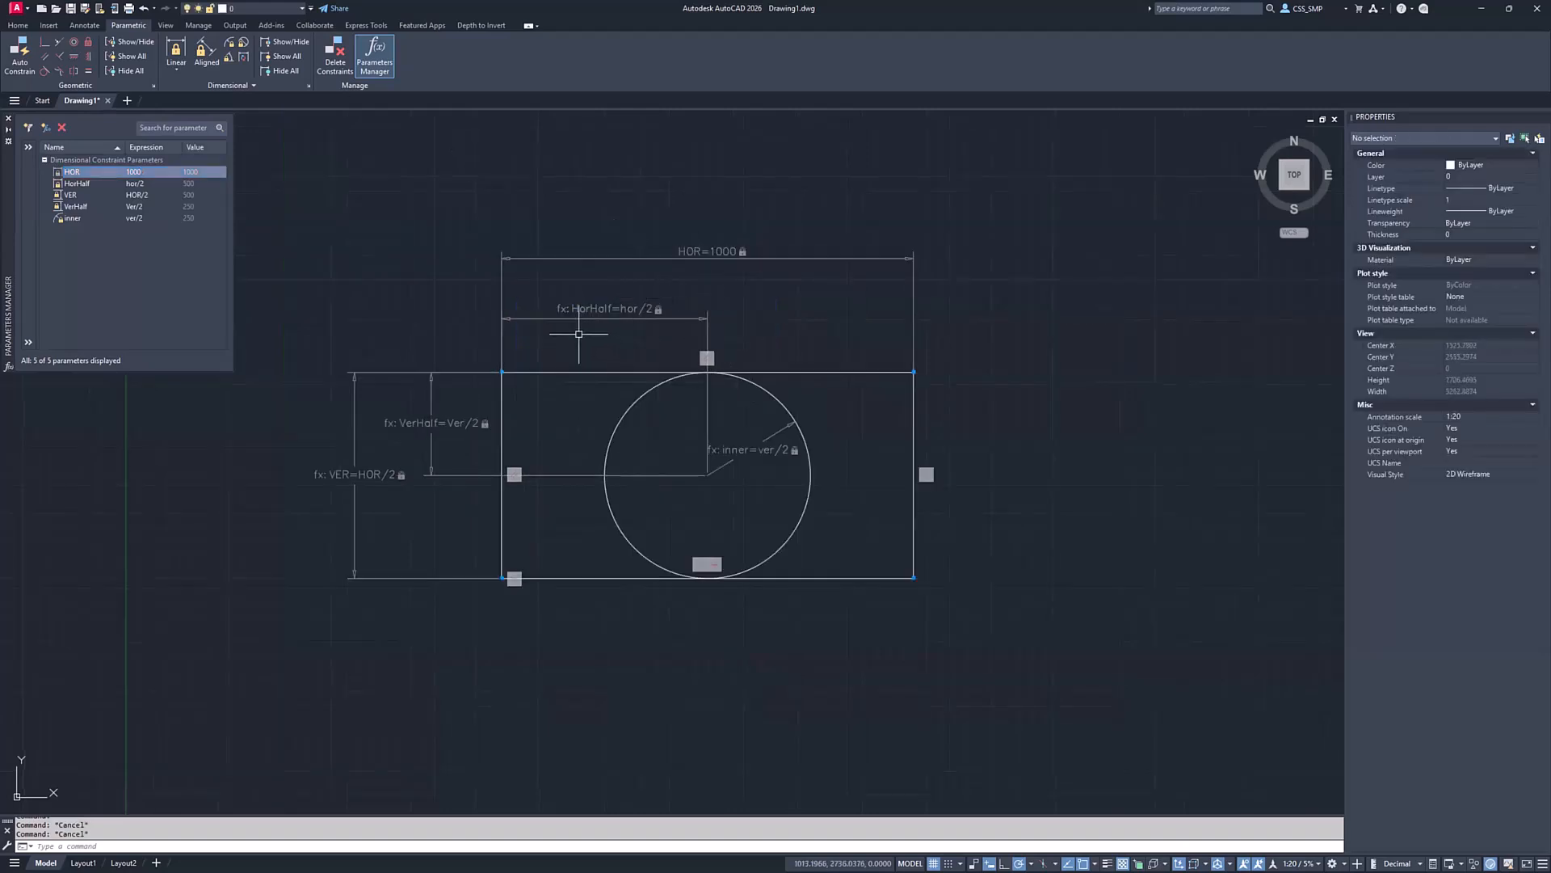
type("ddist")
key("Return")
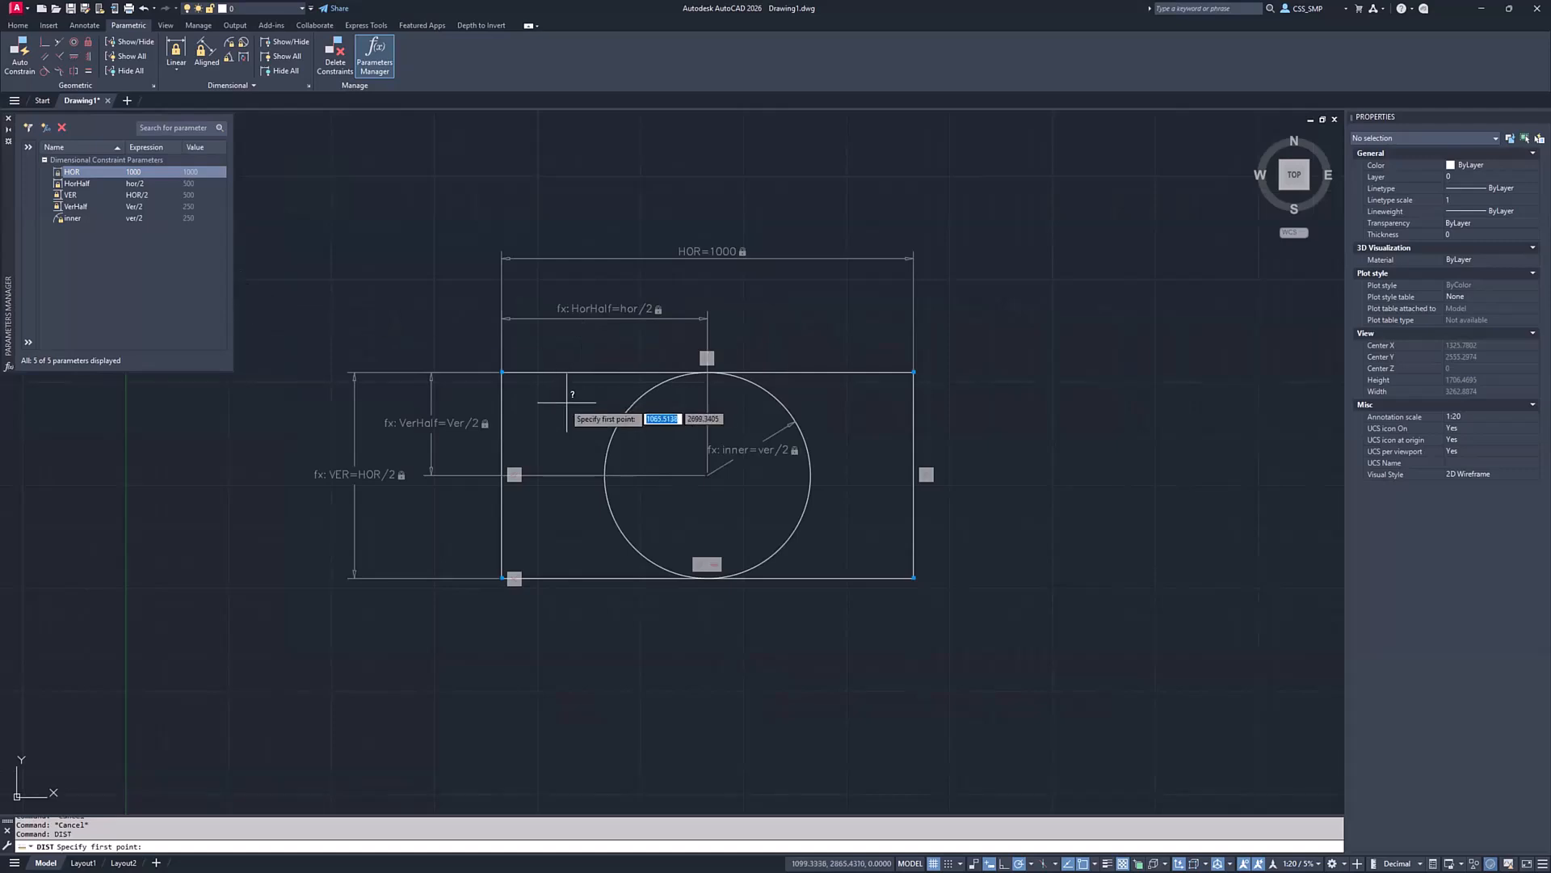
left_click(503, 372)
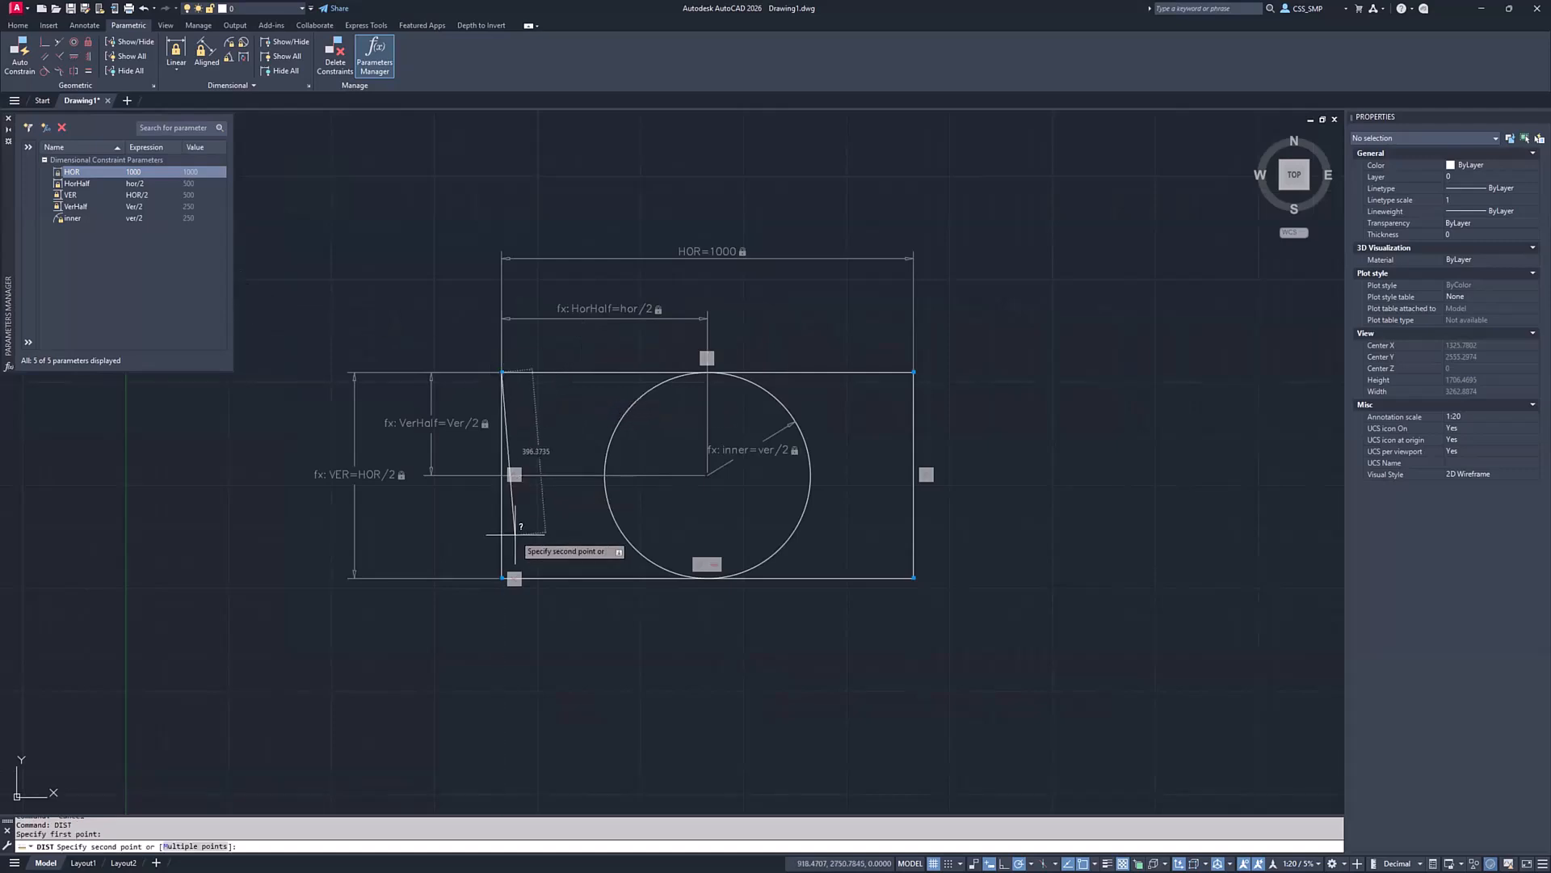
left_click(496, 577)
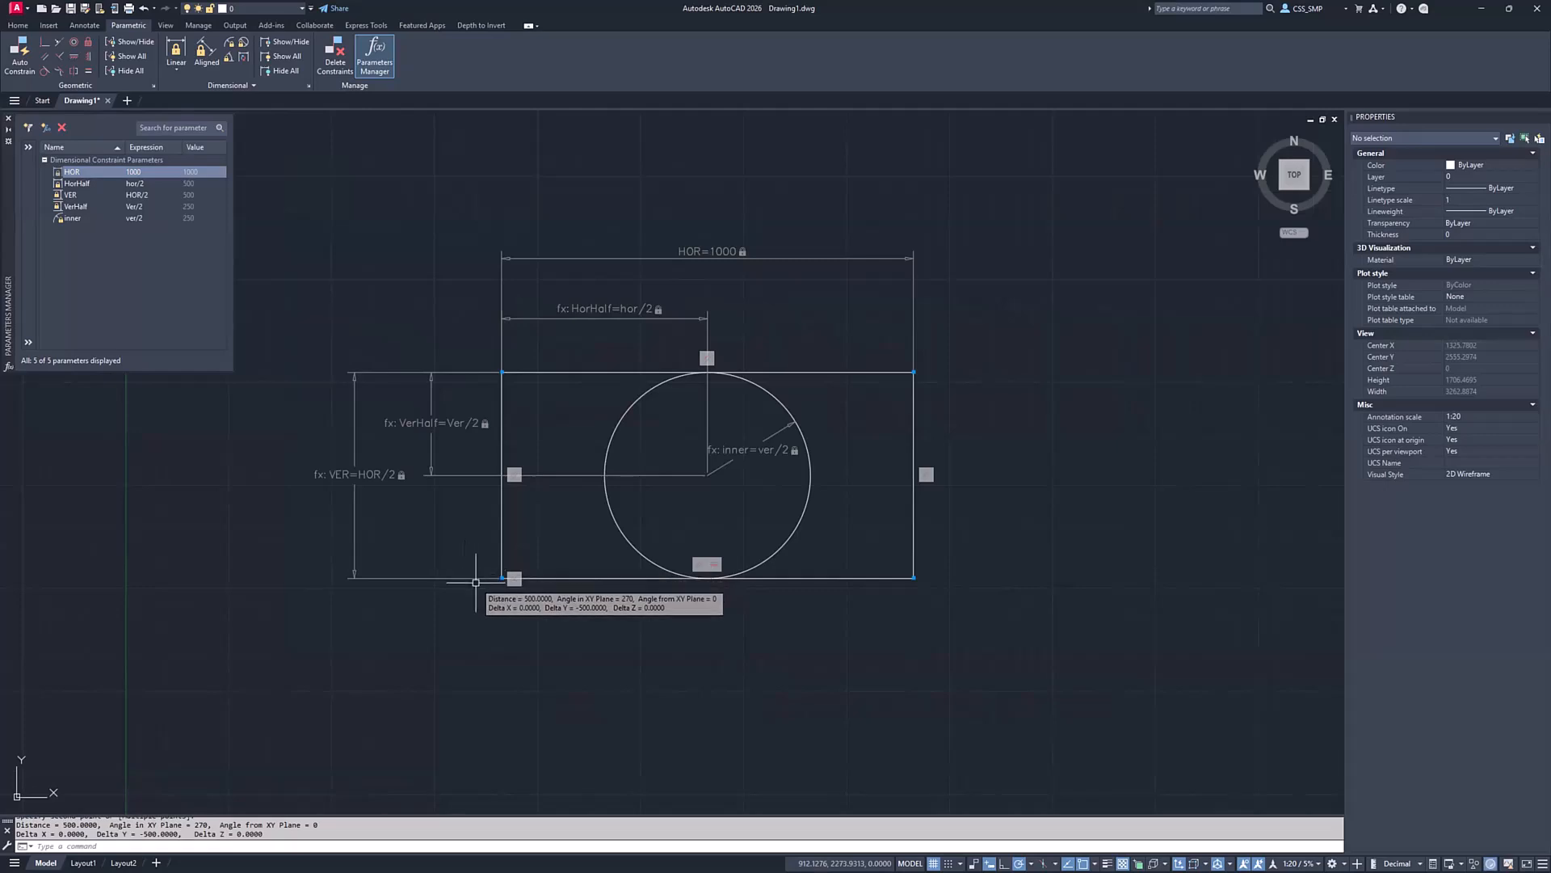
key("Escape")
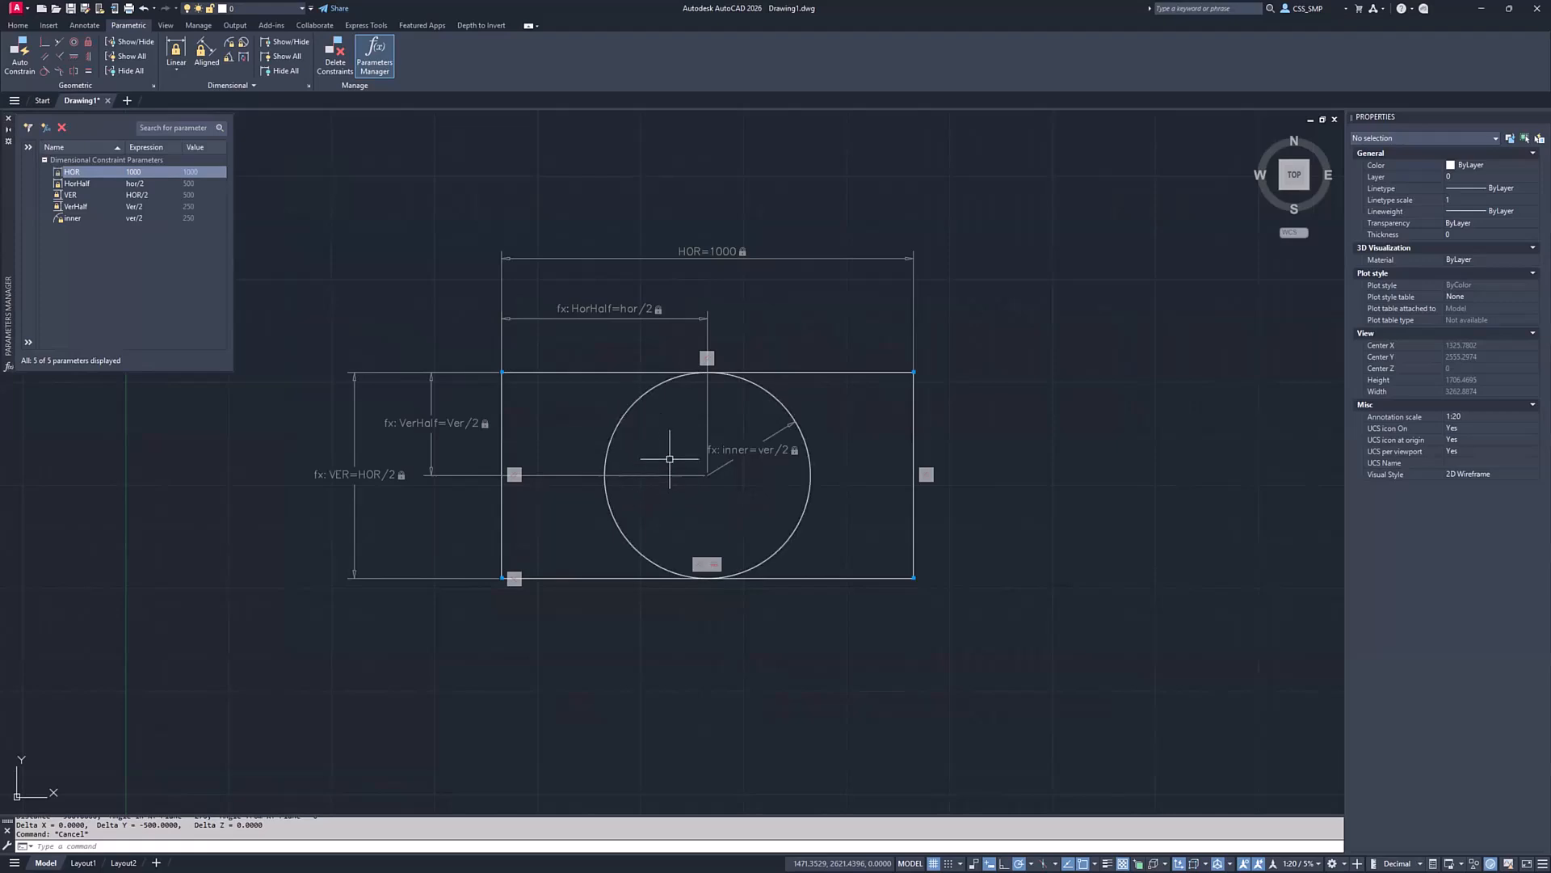
Draw a second circle with a radius of about 79 inside the large circle, off its centre toward the lower right
type("c")
key("Return")
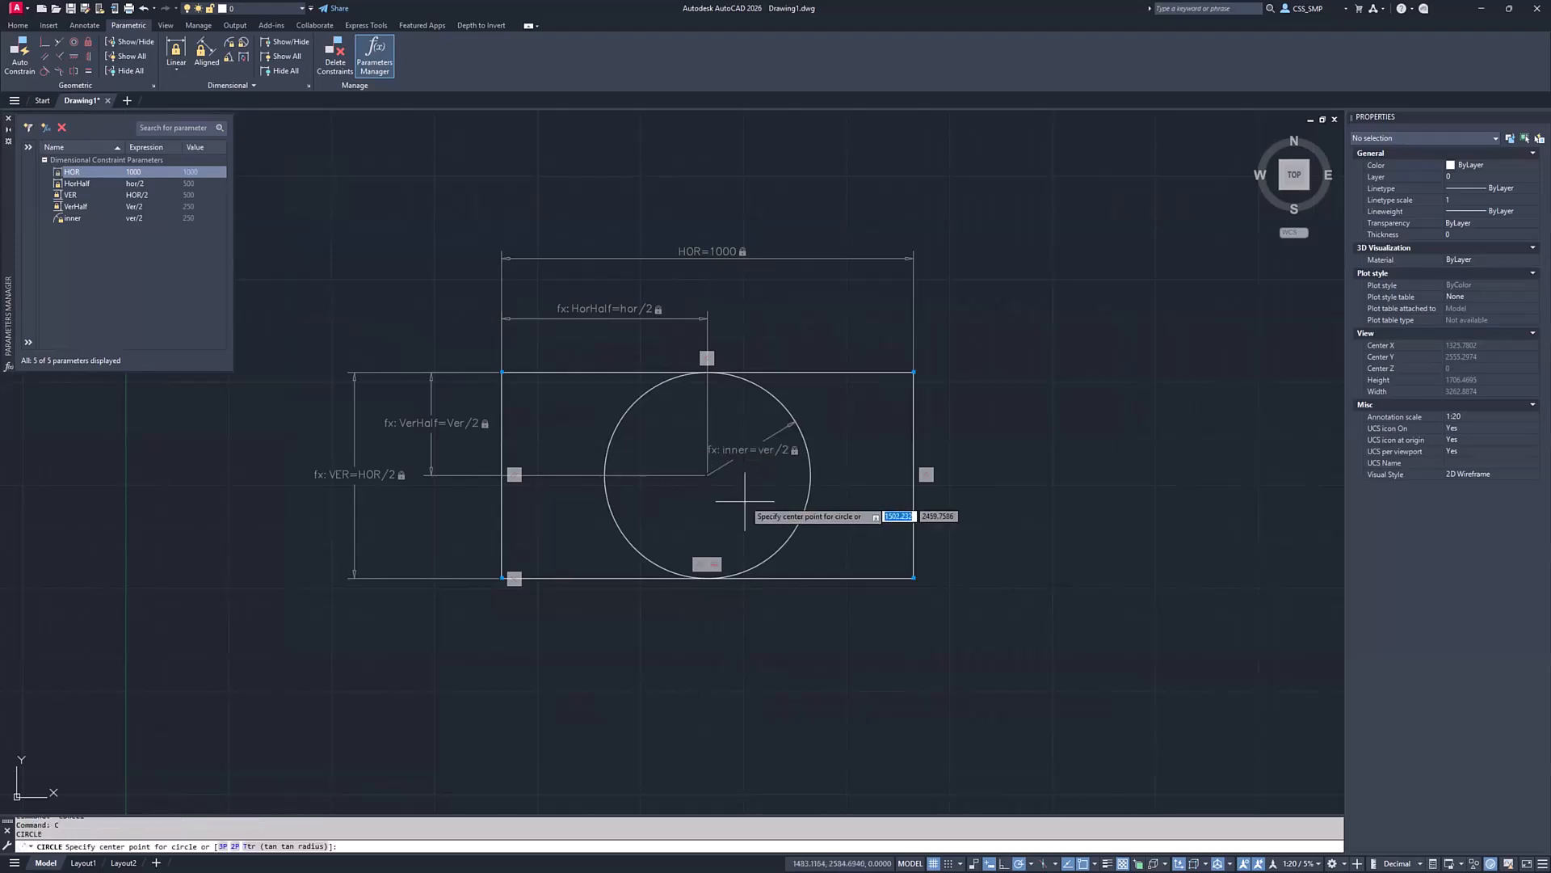
left_click(744, 500)
left_click(716, 488)
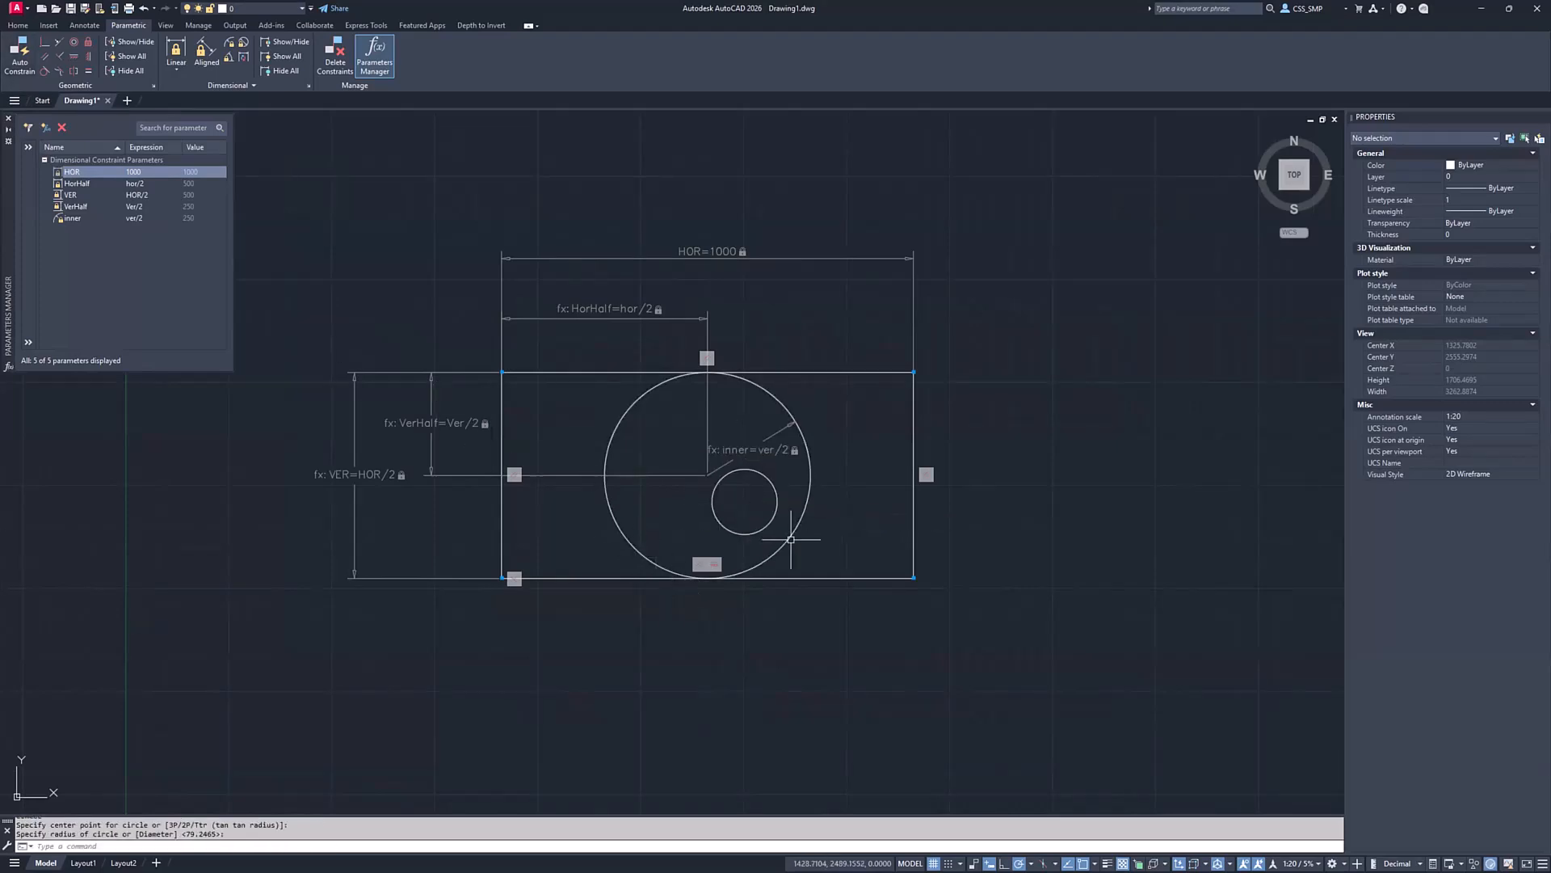
left_click(740, 470)
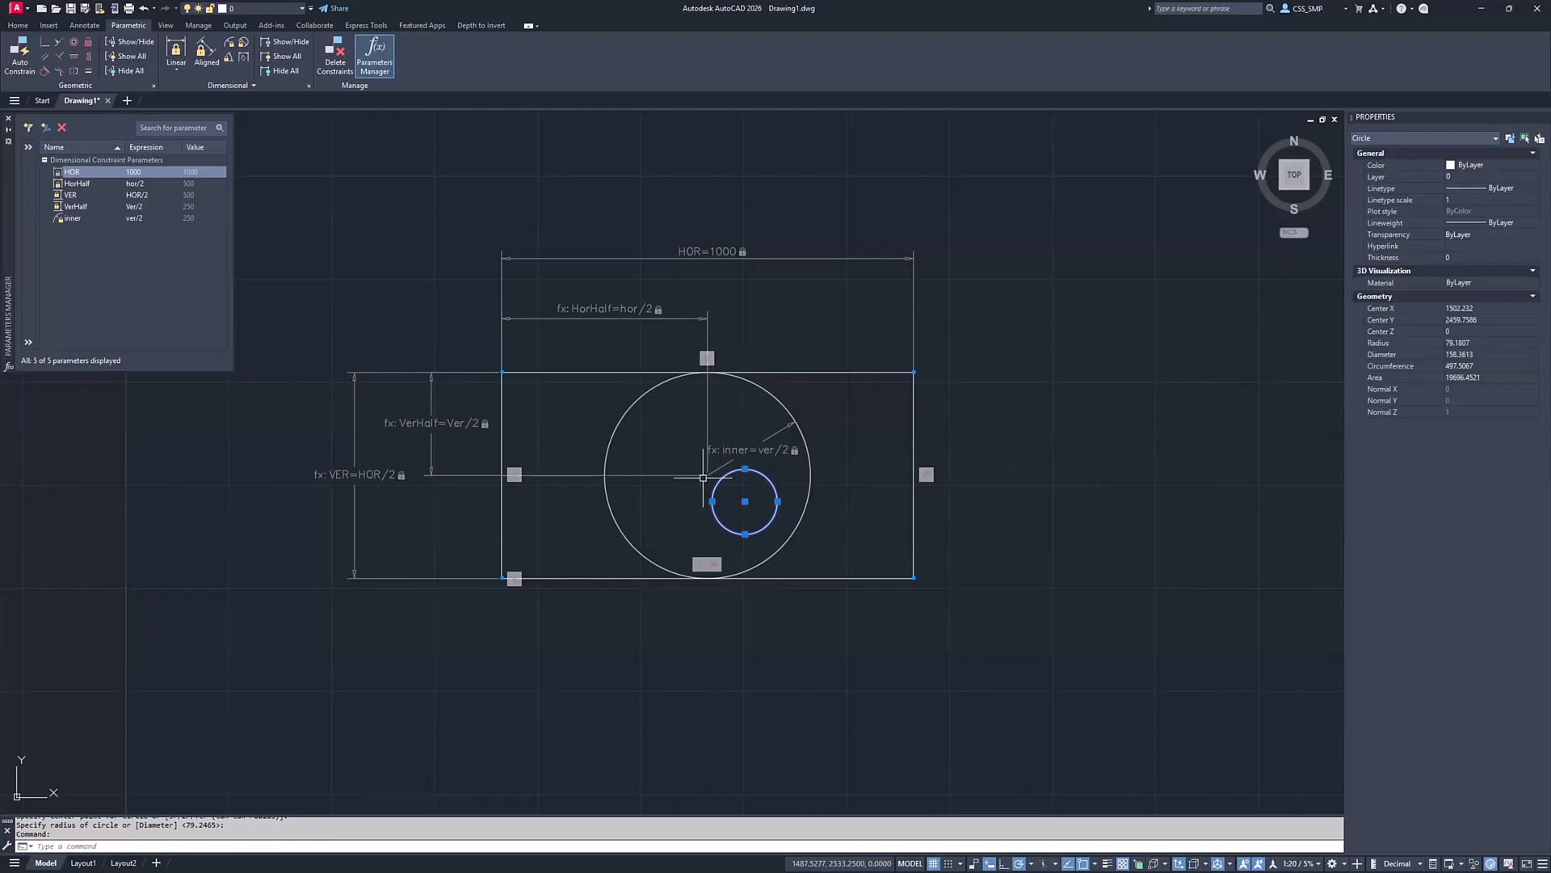
key("Escape")
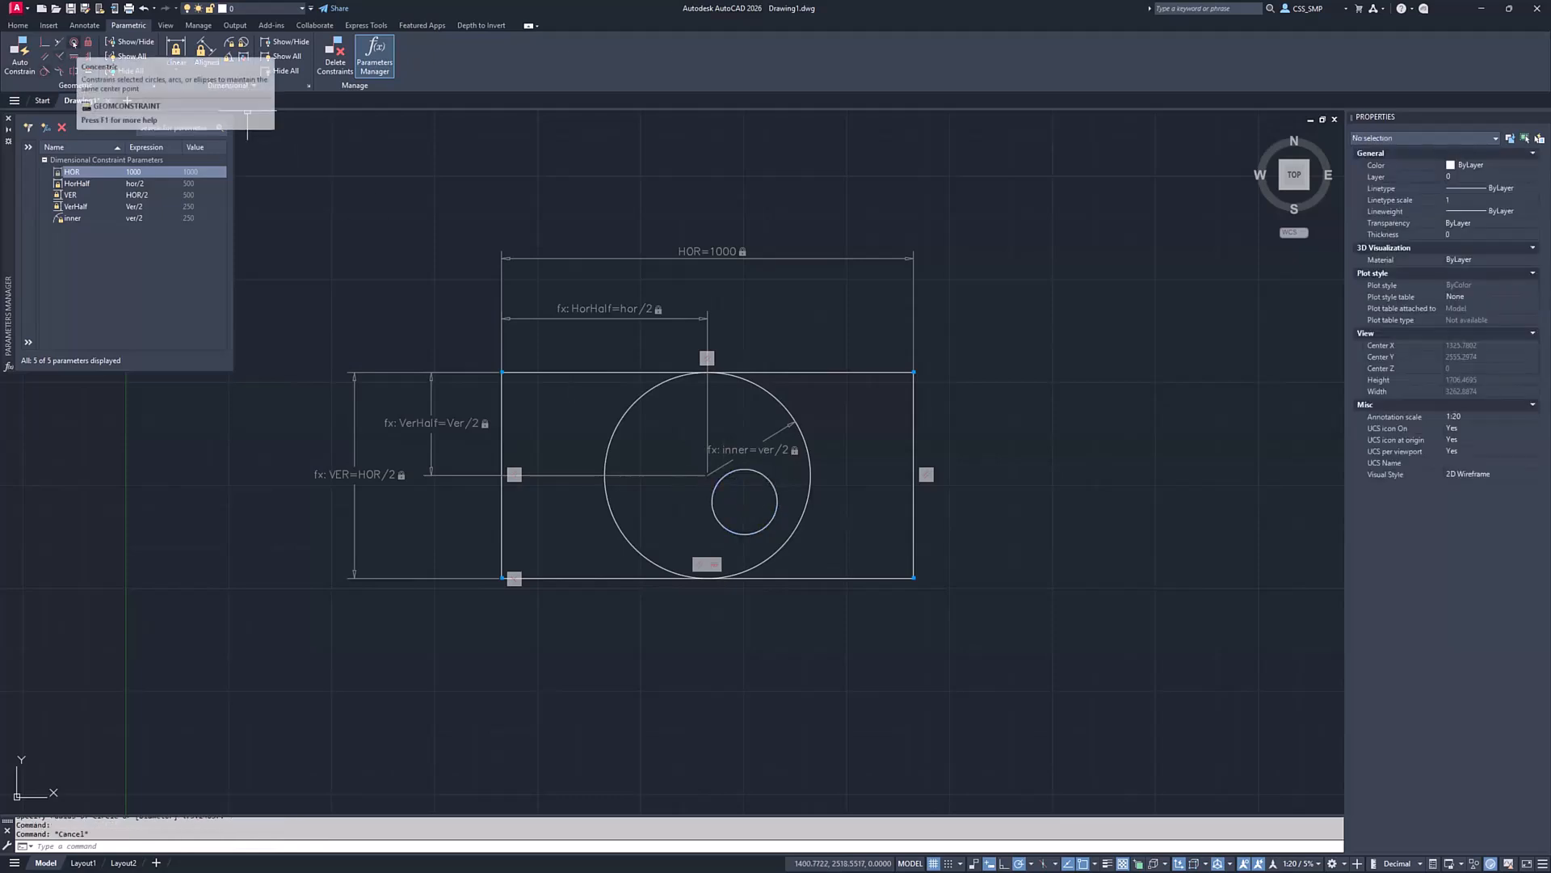
Apply a Concentric constraint, selecting the small circle first and the large circle second
left_click(73, 42)
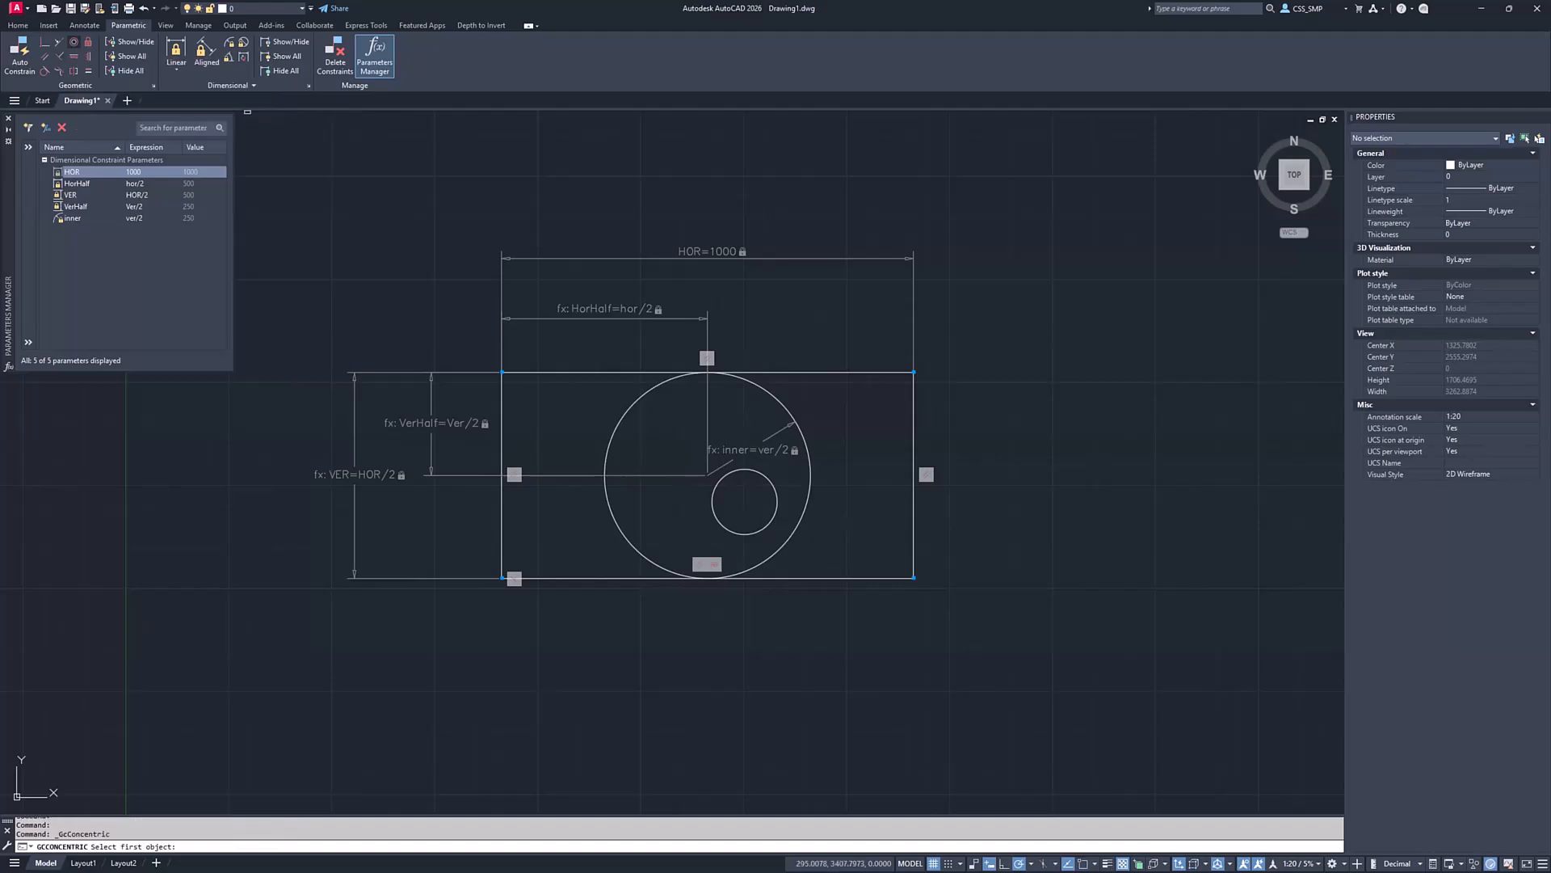
left_click(722, 484)
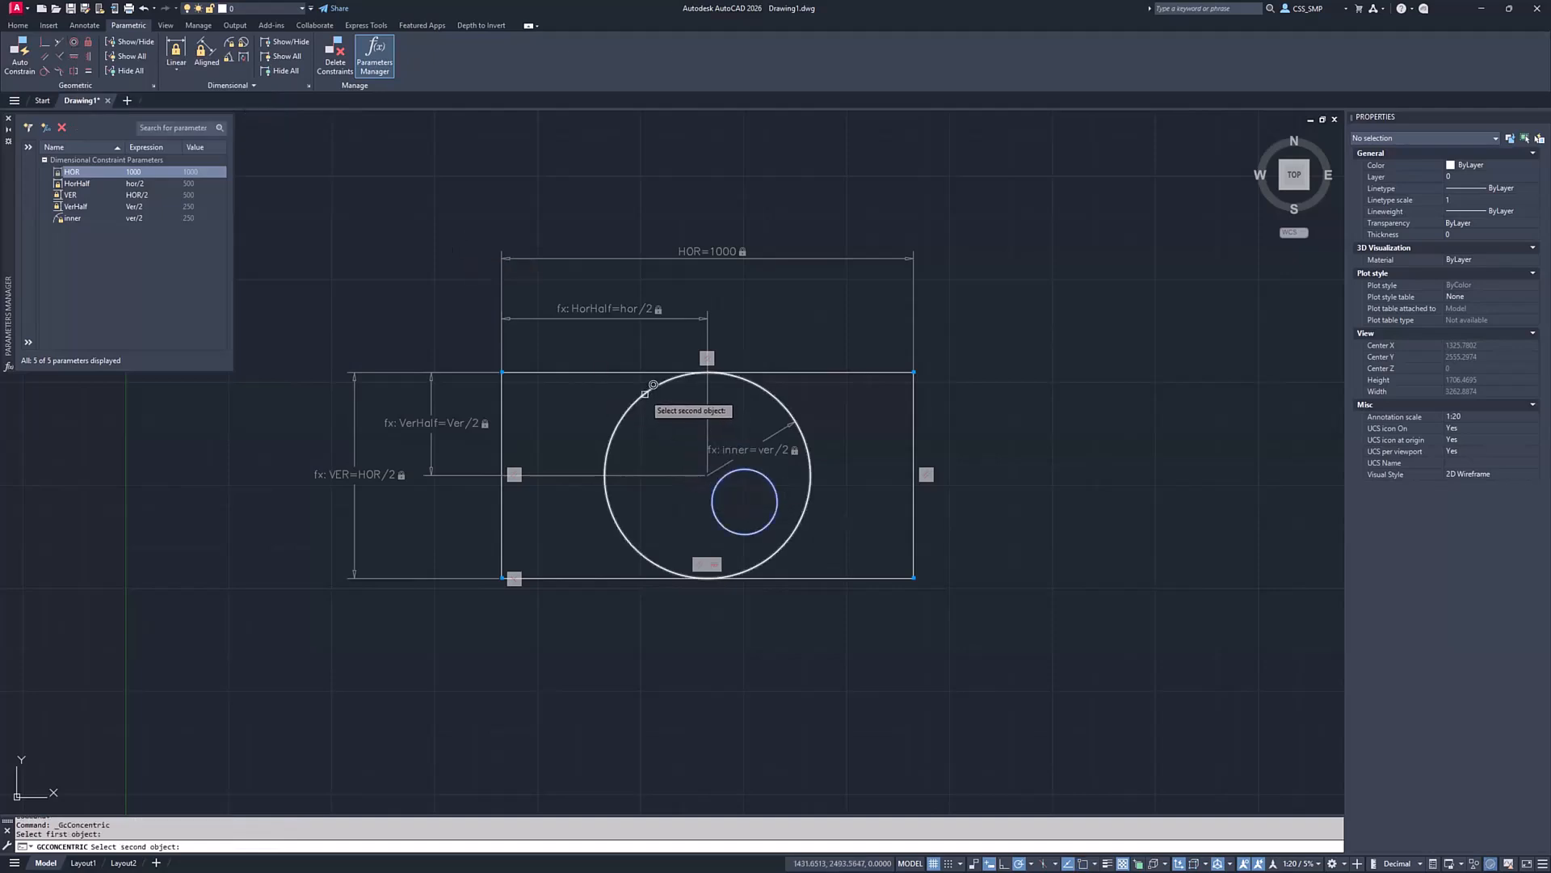
left_click(647, 394)
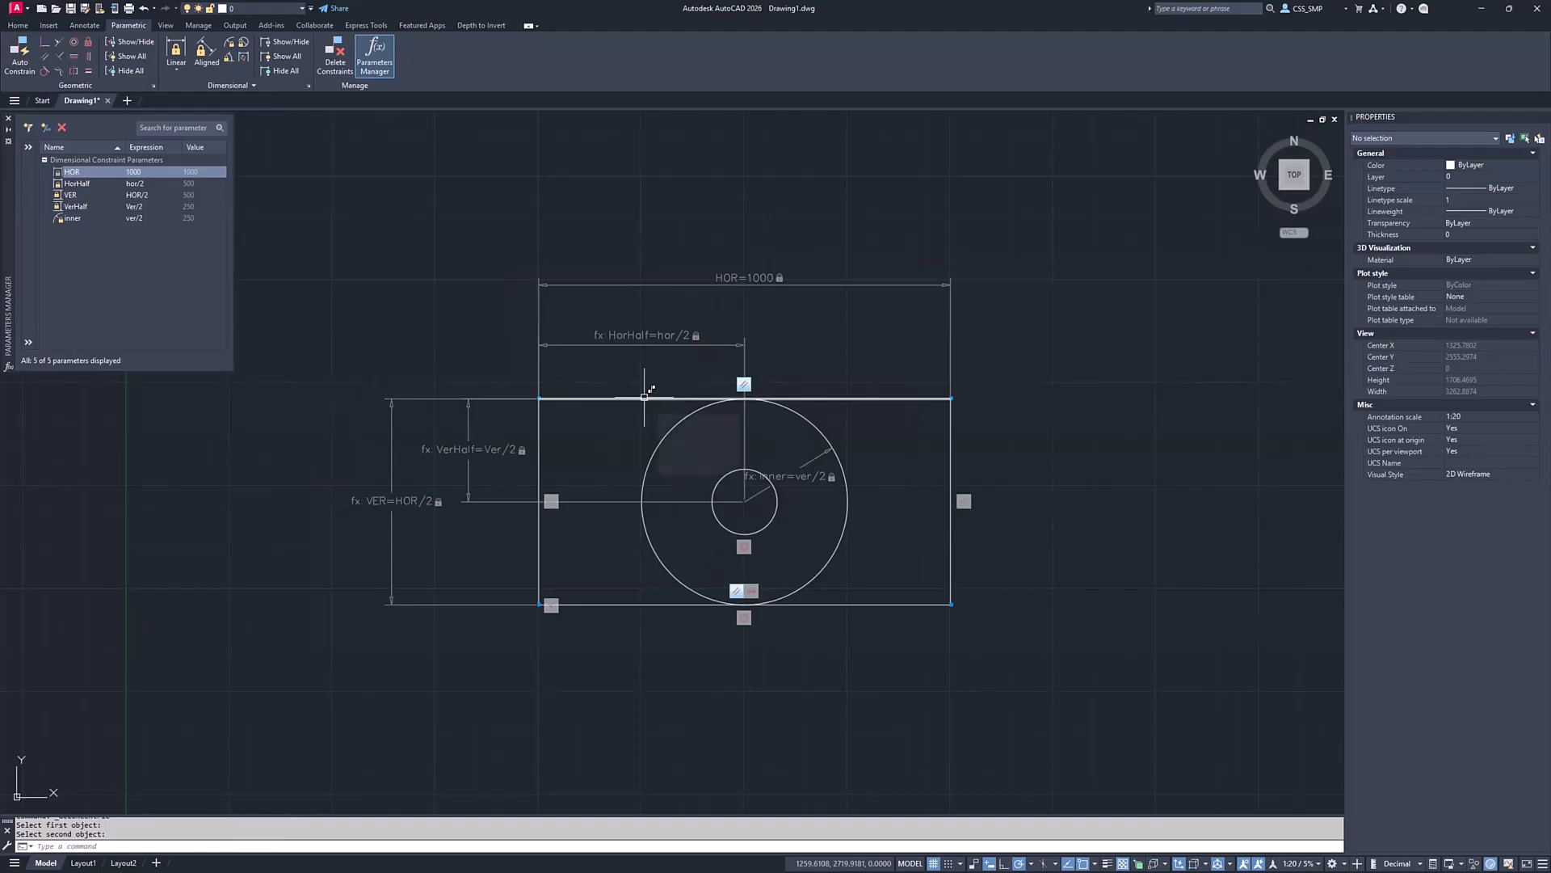
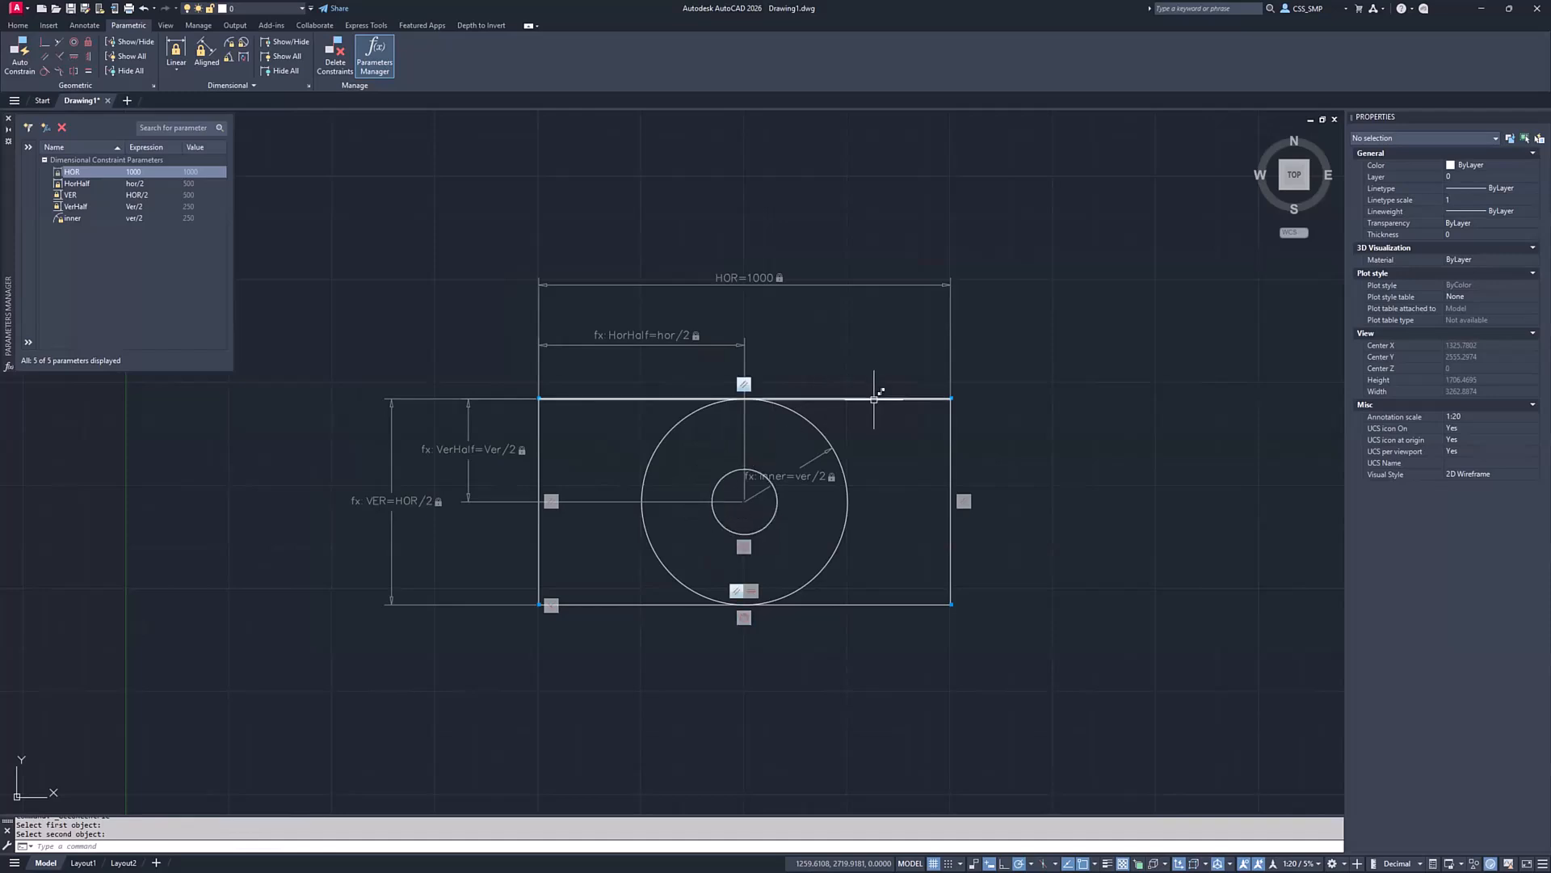
left_click(905, 282)
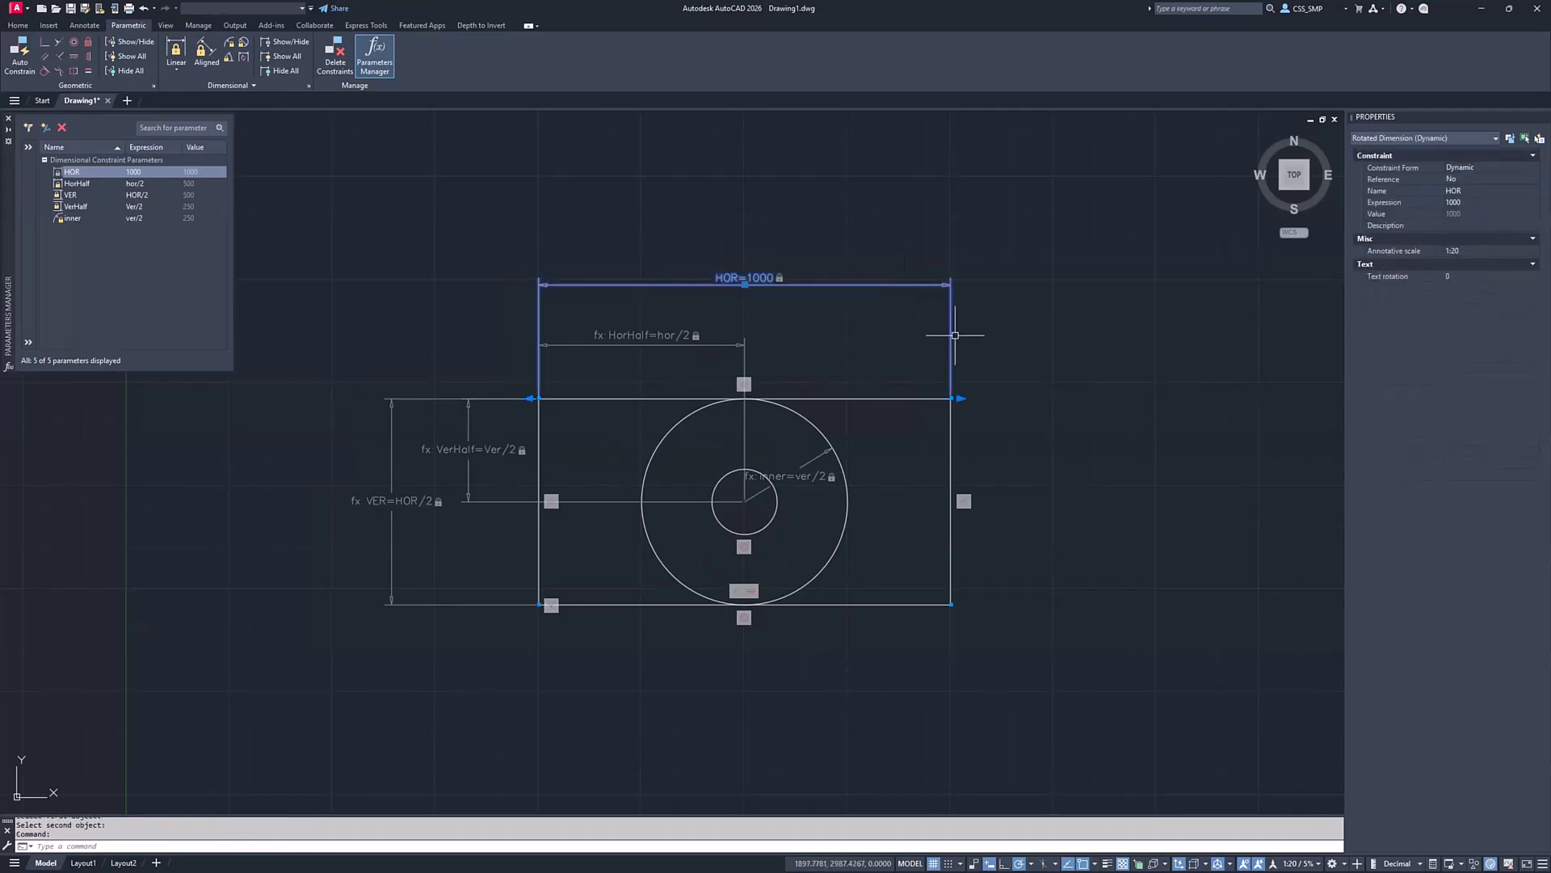
left_click(951, 397)
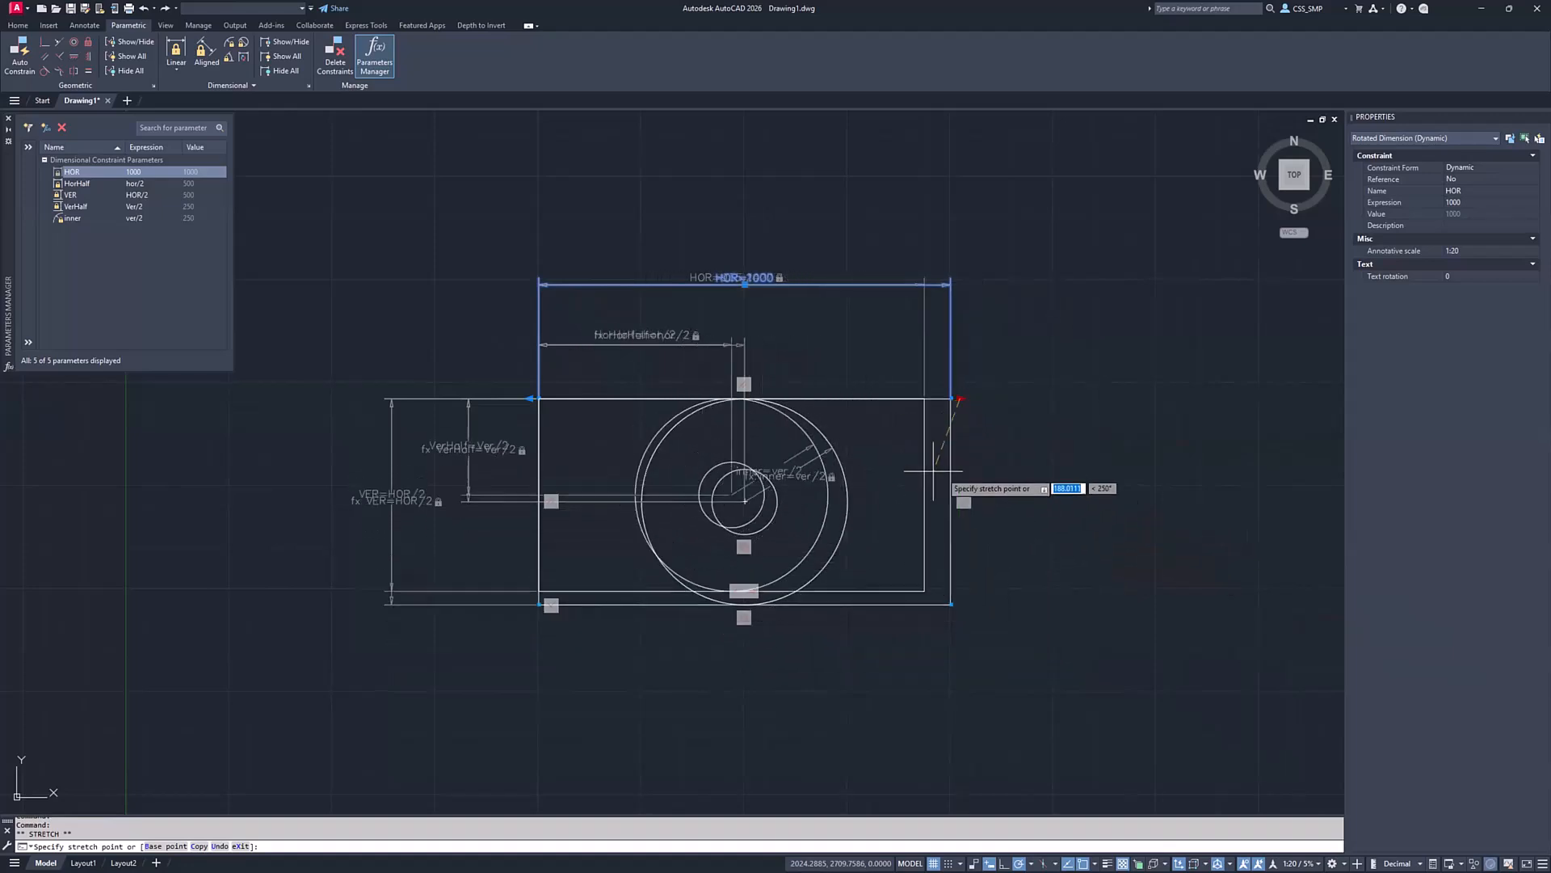
key("Escape")
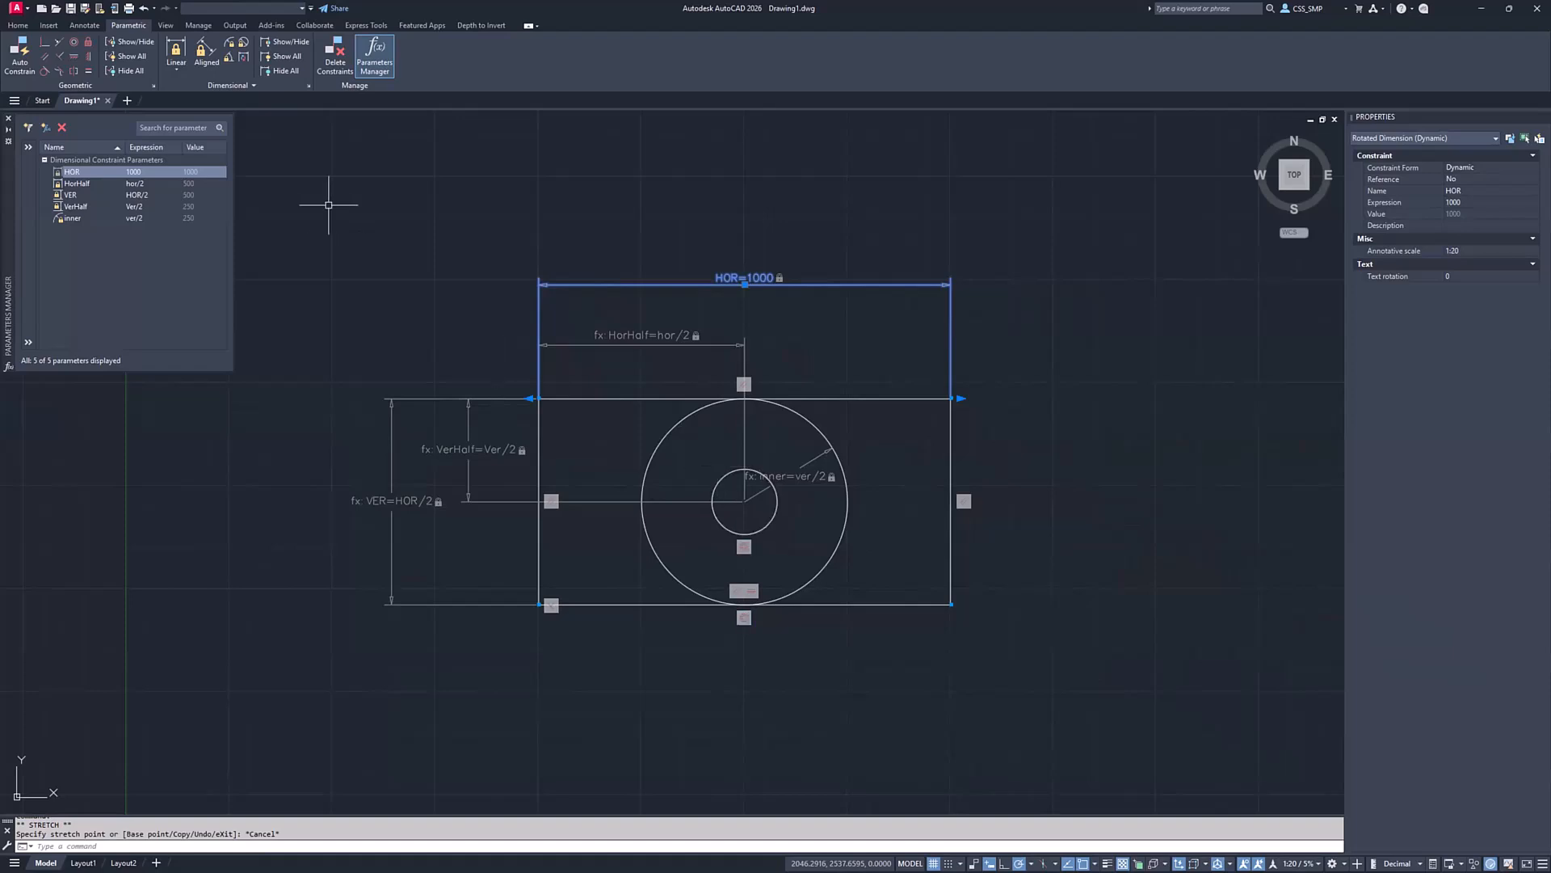
Add a radius constraint to the small circle, defined as inner1=inner/.75
left_click(228, 41)
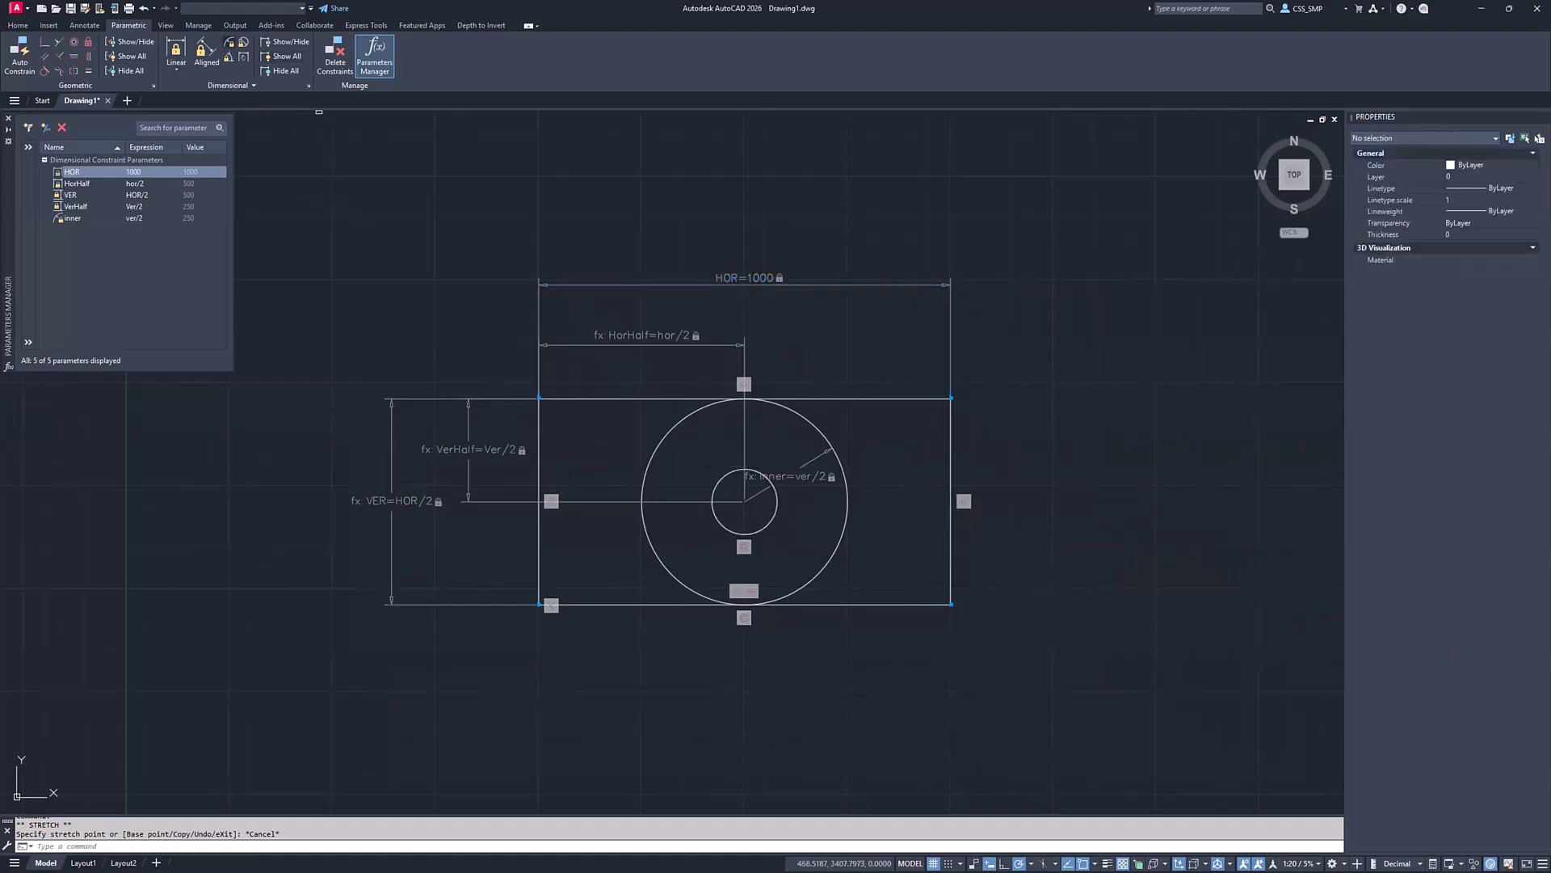
left_click(722, 476)
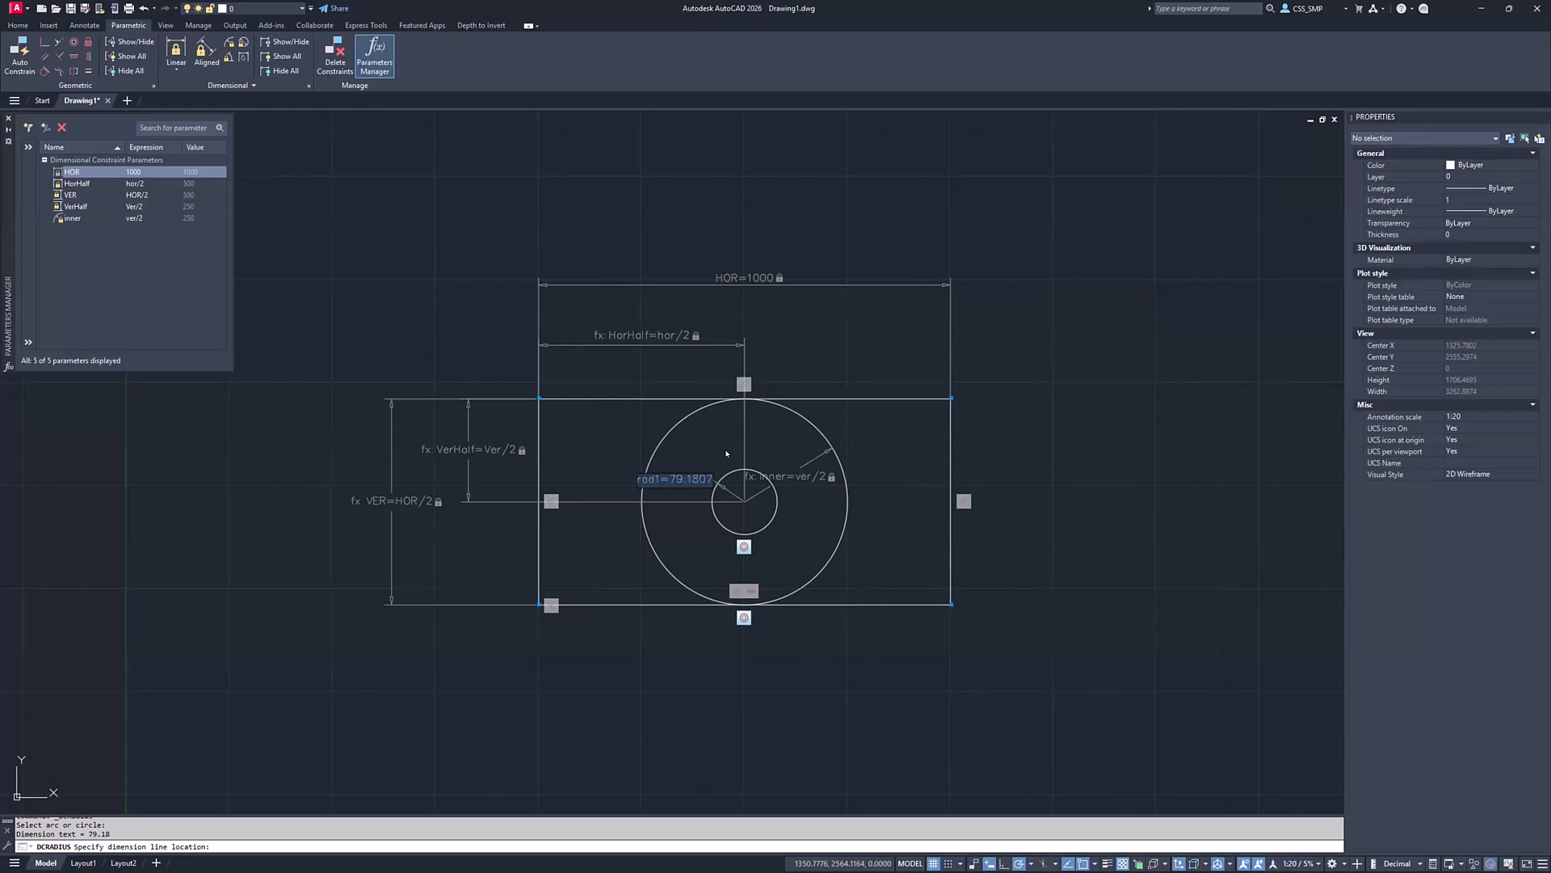
type("inn")
type("er1=inner/.75")
key("Return")
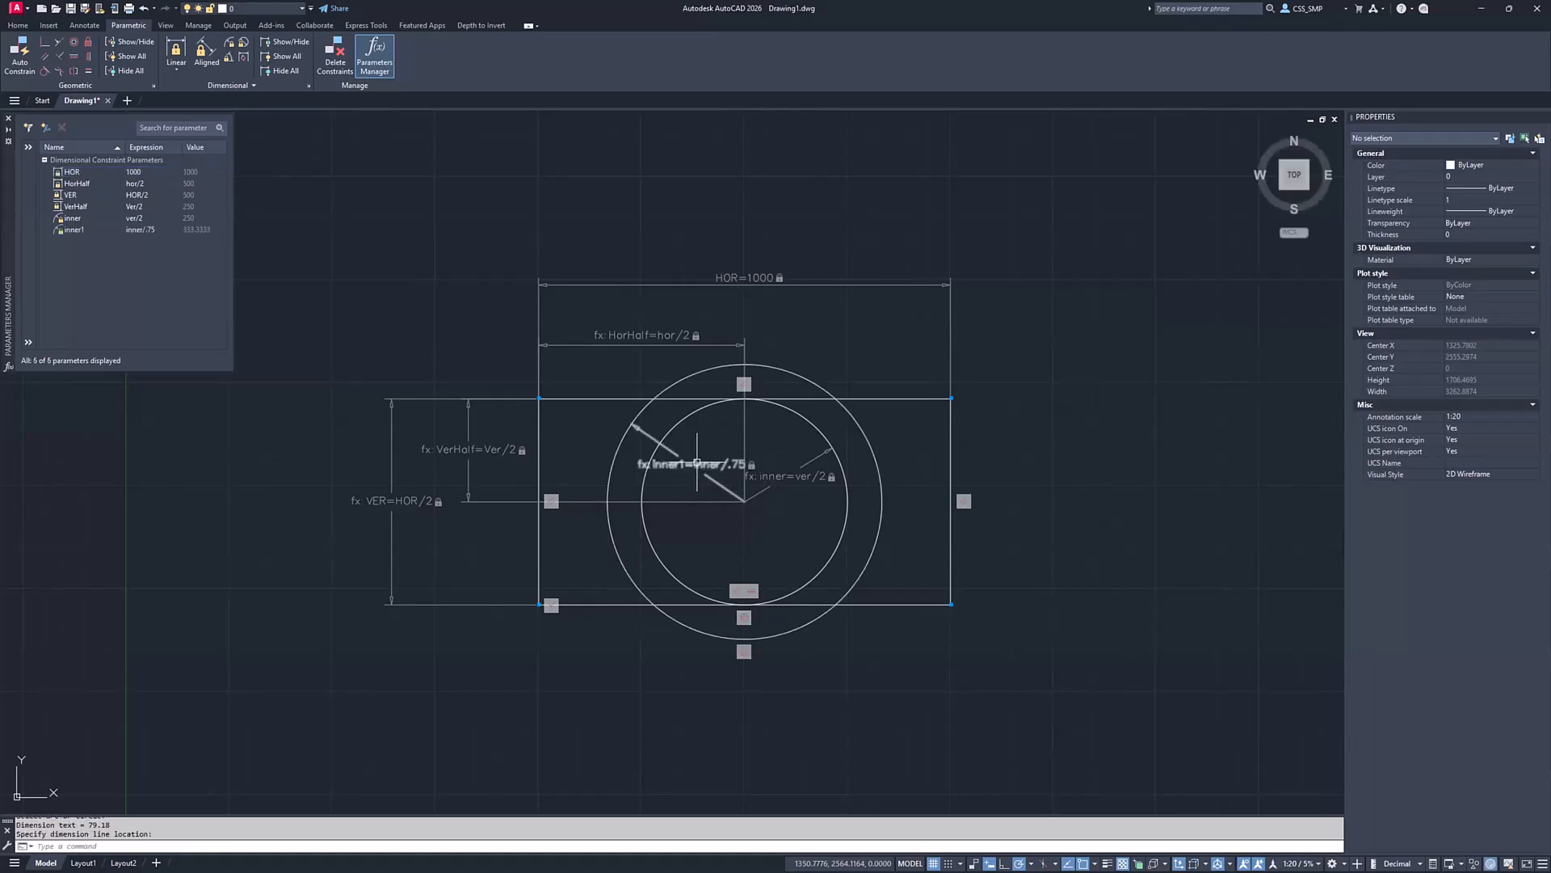
Change the inner1 radius constraint's expression to inner*.75
double_click(696, 464)
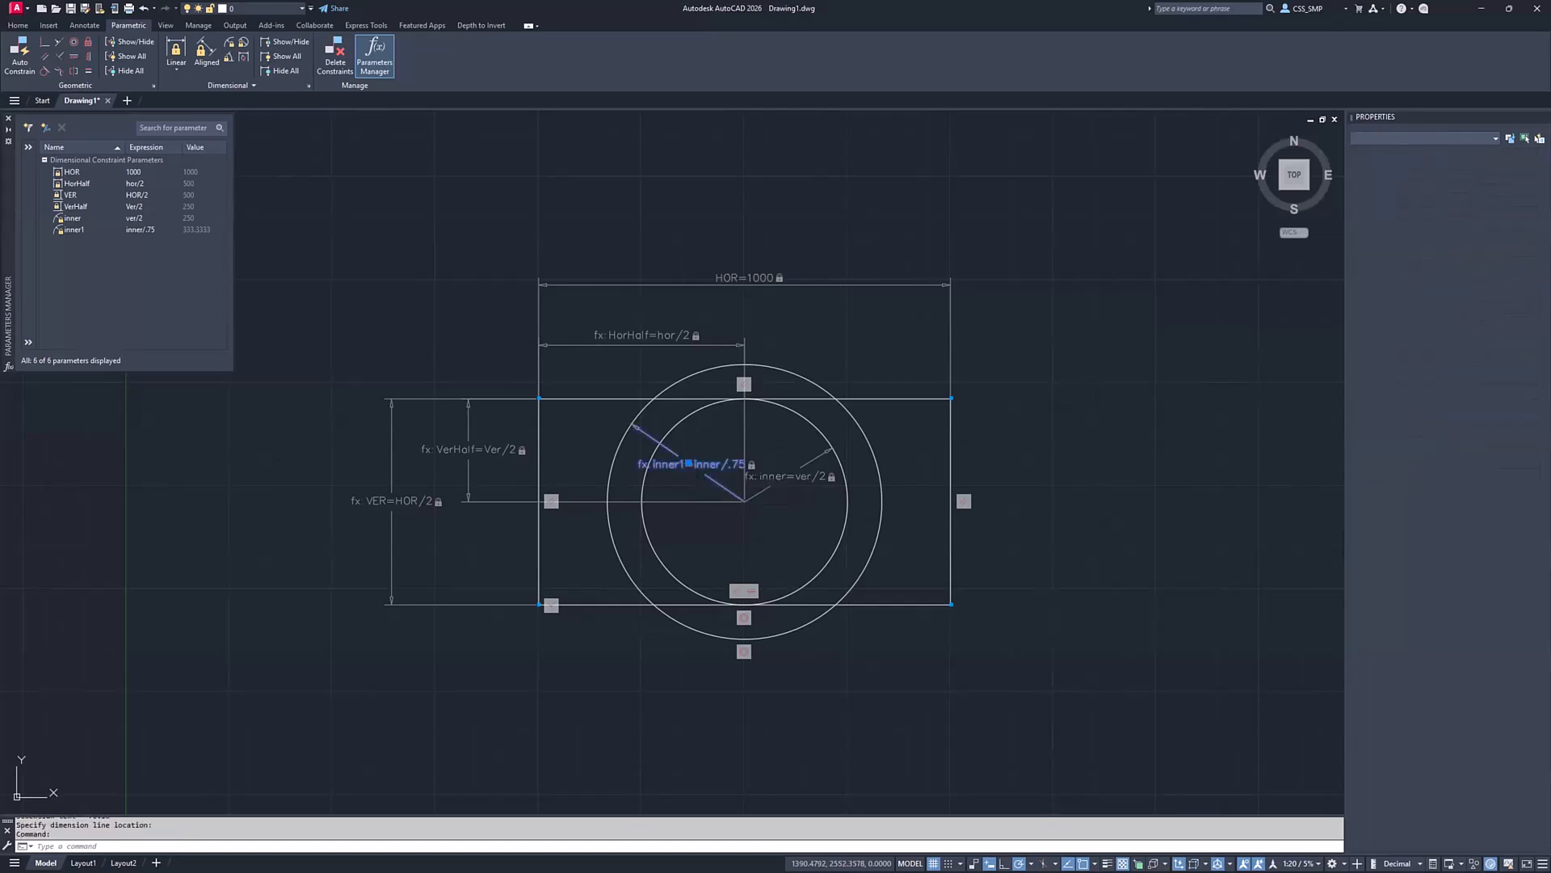
left_click(712, 466)
key("Delete")
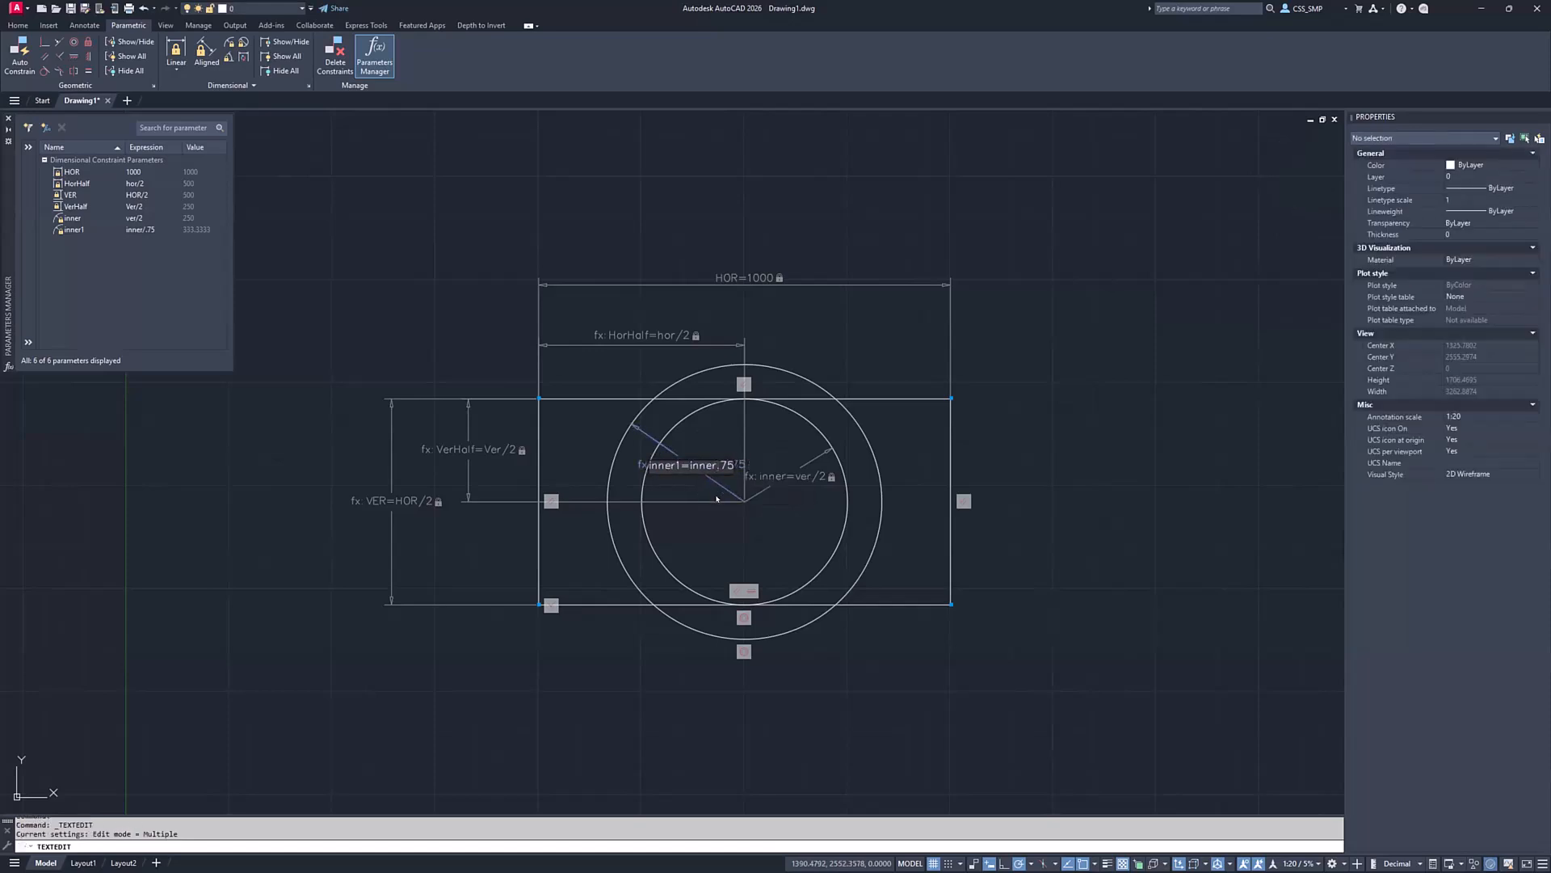
type("*")
key("Return")
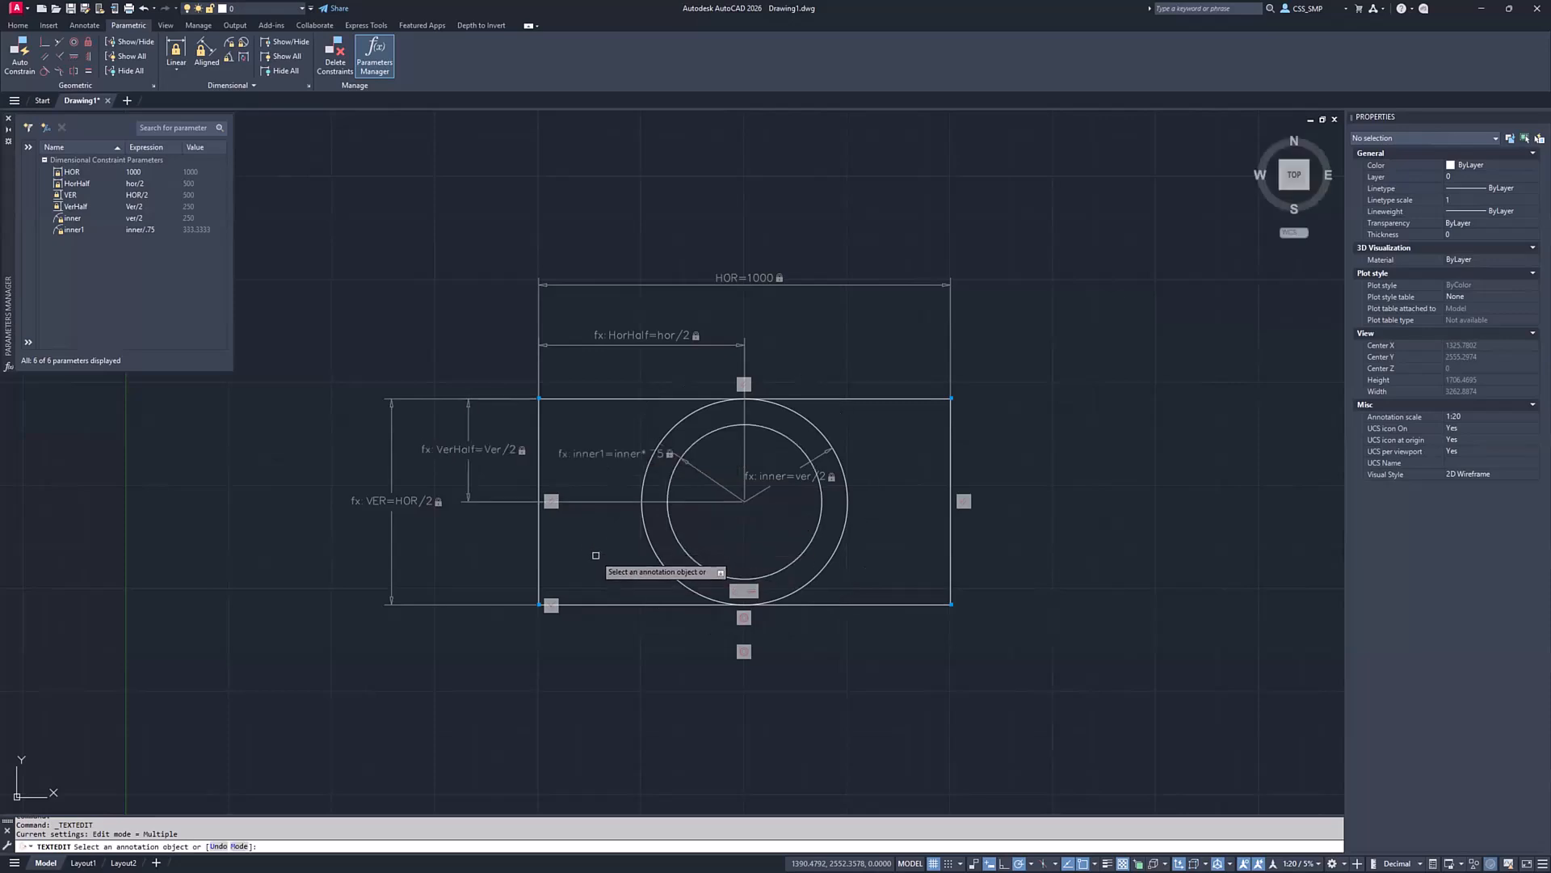
key("Escape")
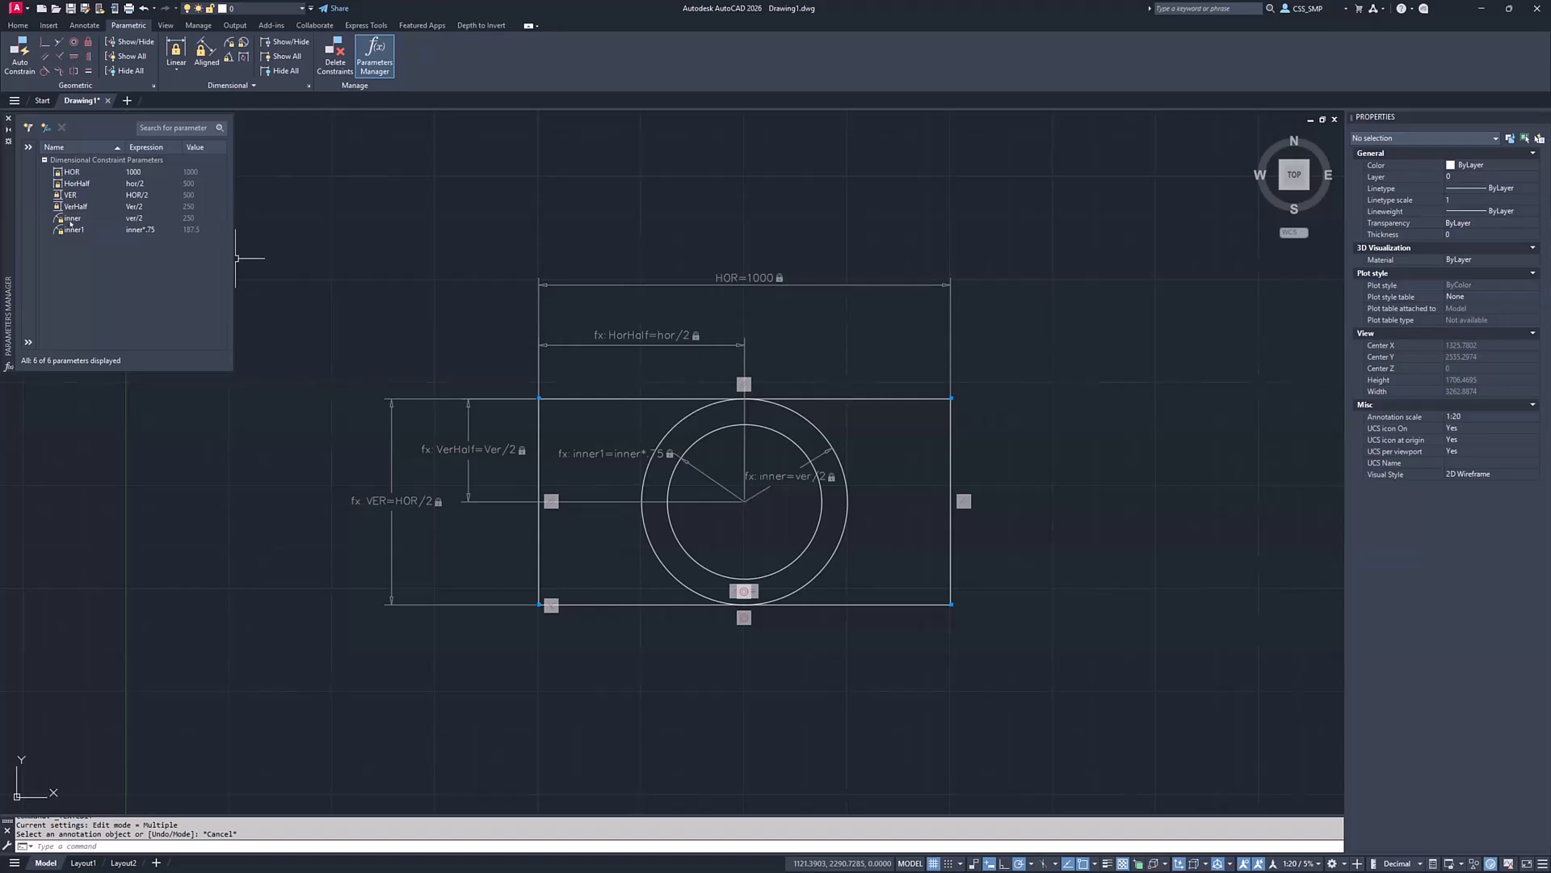
Rename the large circle's radius parameter from inner to outer
left_click(72, 219)
double_click(80, 219)
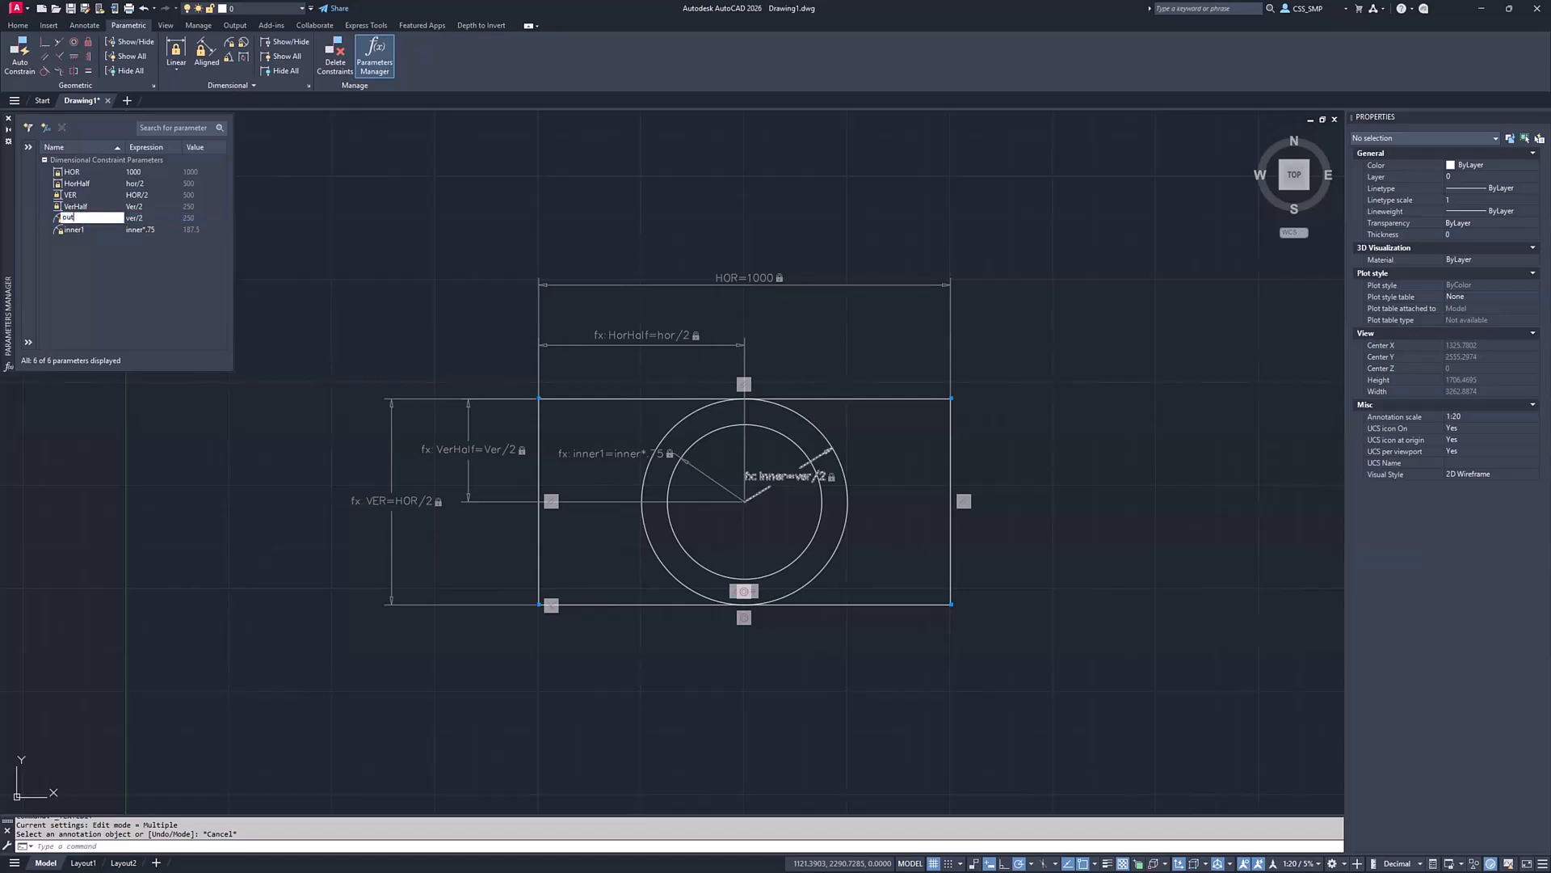
type("outer")
key("Return")
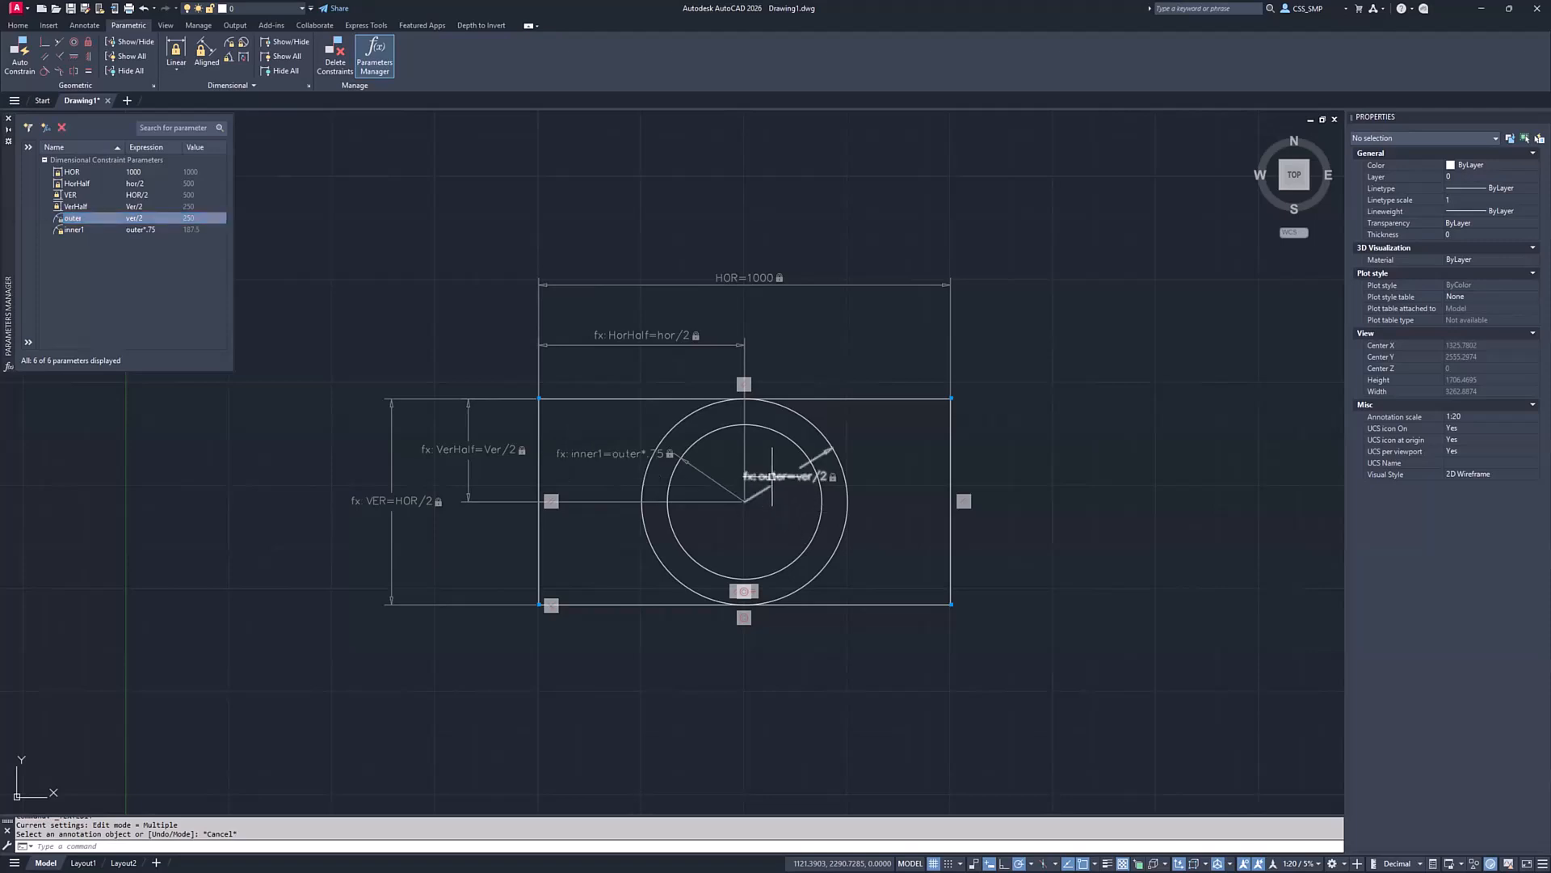
scroll(767, 480, "up", 3)
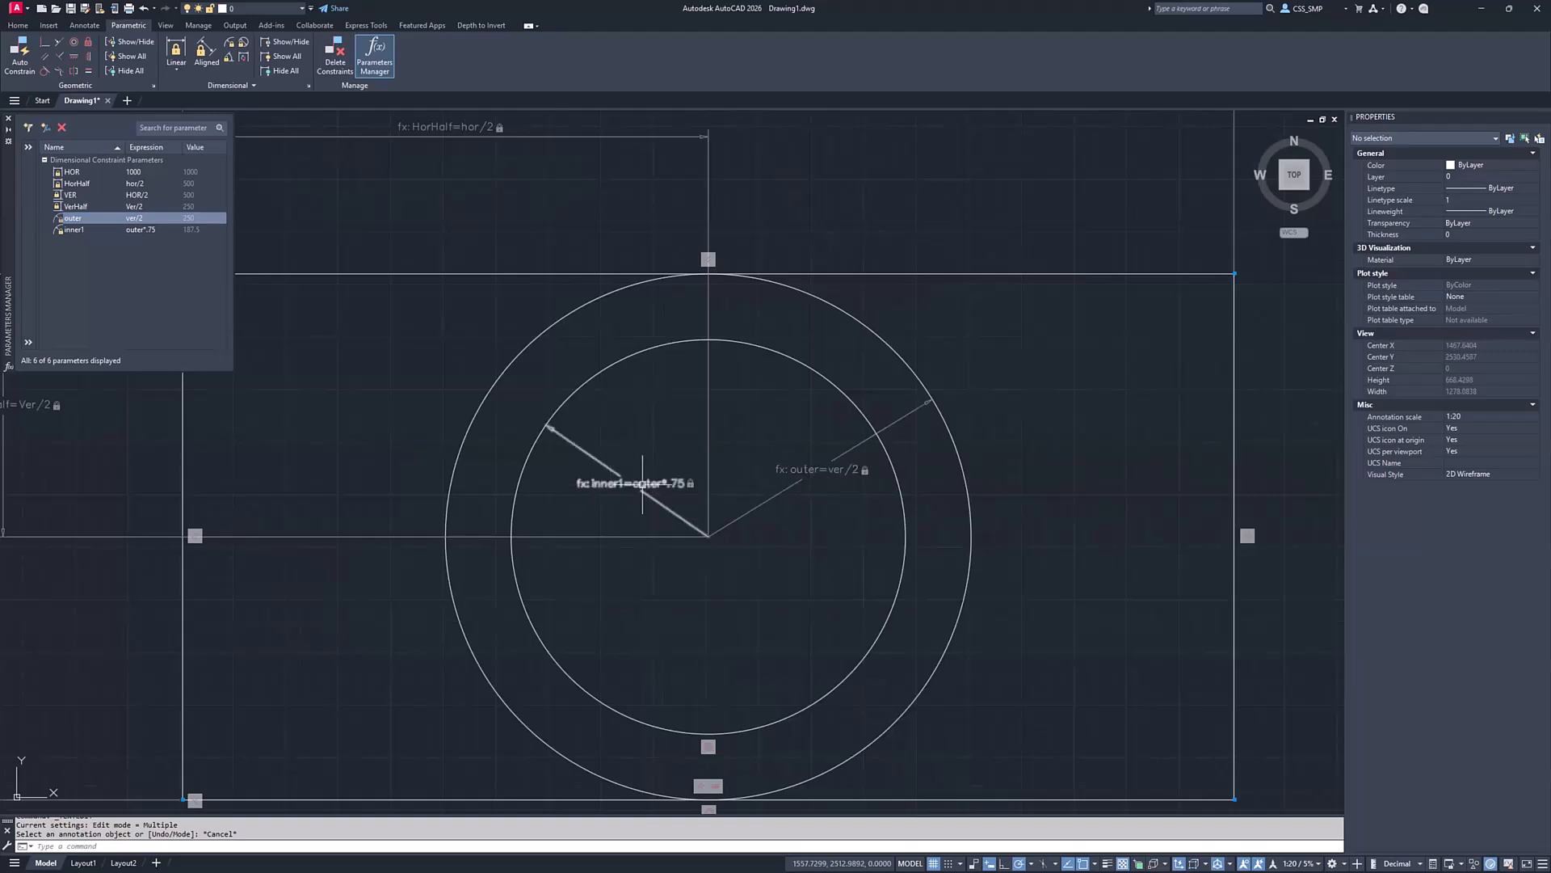
scroll(648, 483, "down", 3)
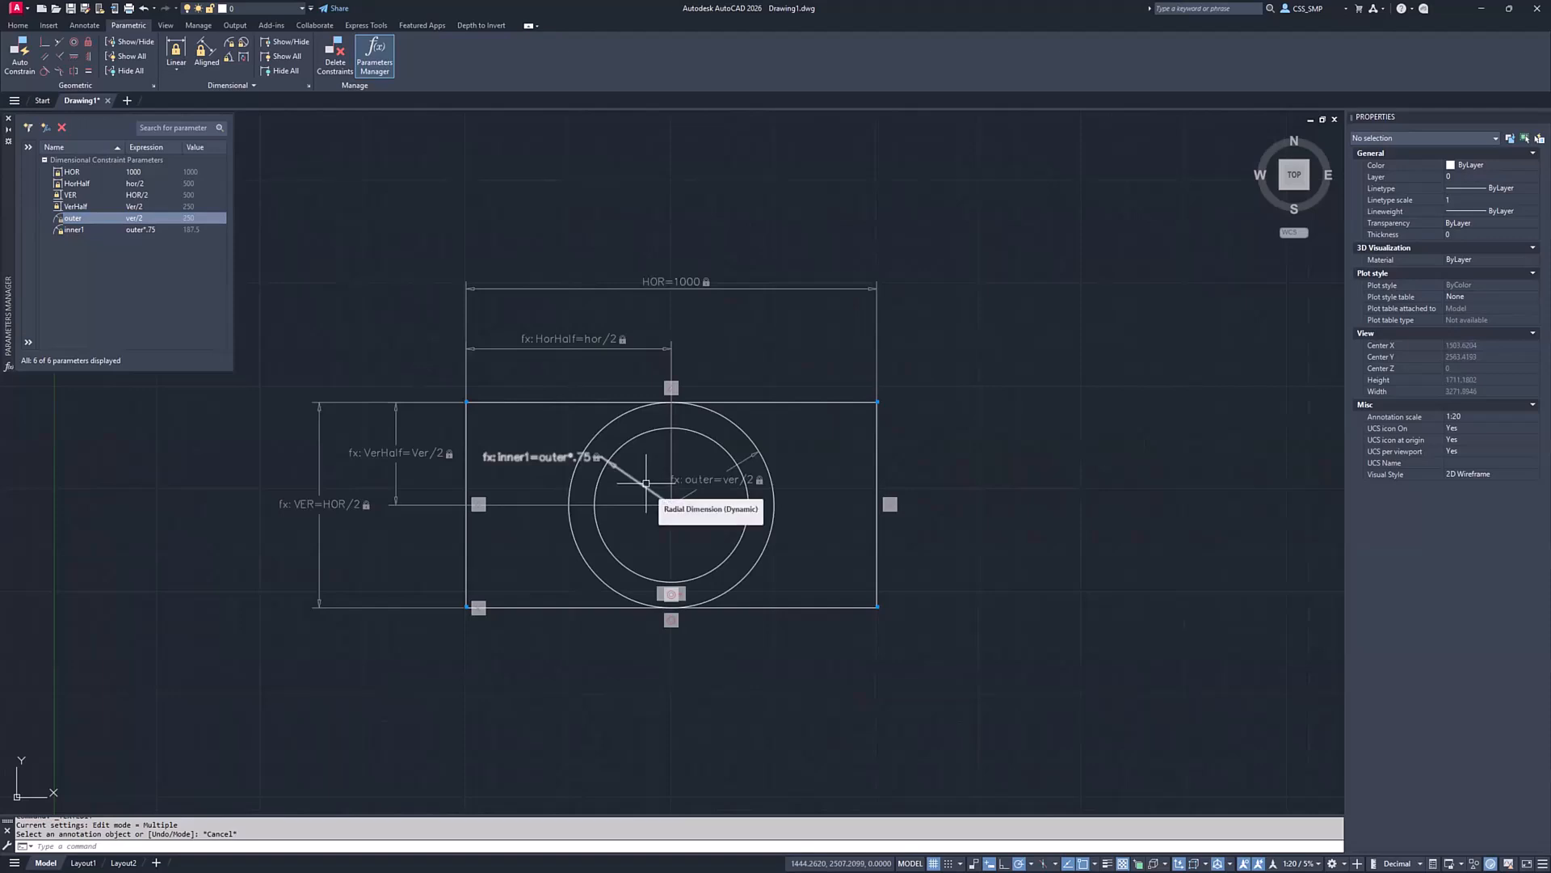
key("Escape")
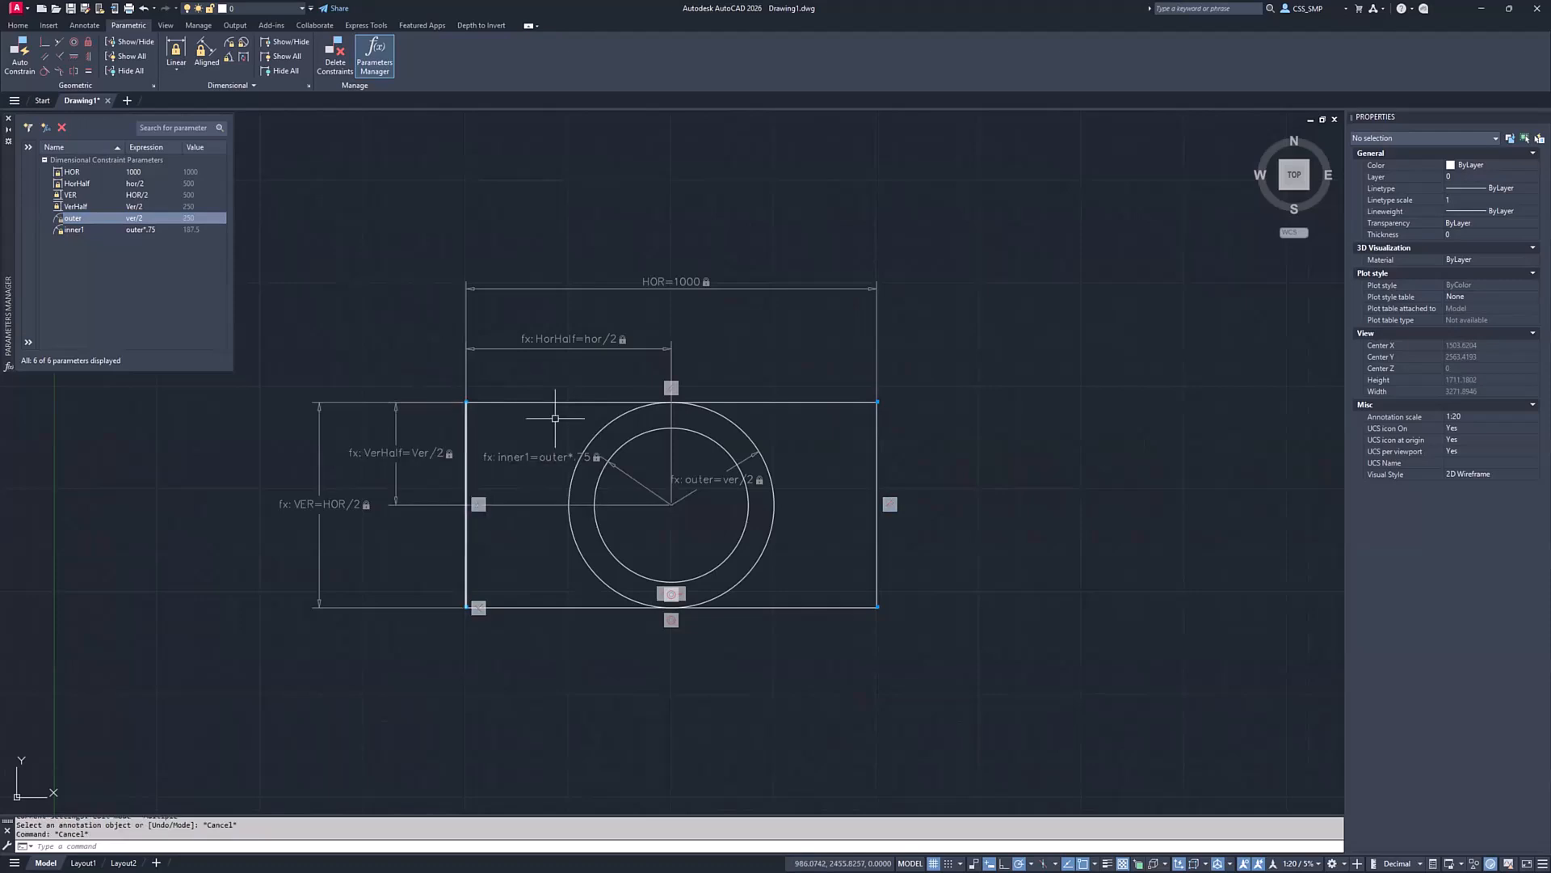
mouse_move(606, 397)
middle_mouse_down()
mouse_move(692, 406)
mouse_move(663, 394)
middle_mouse_up()
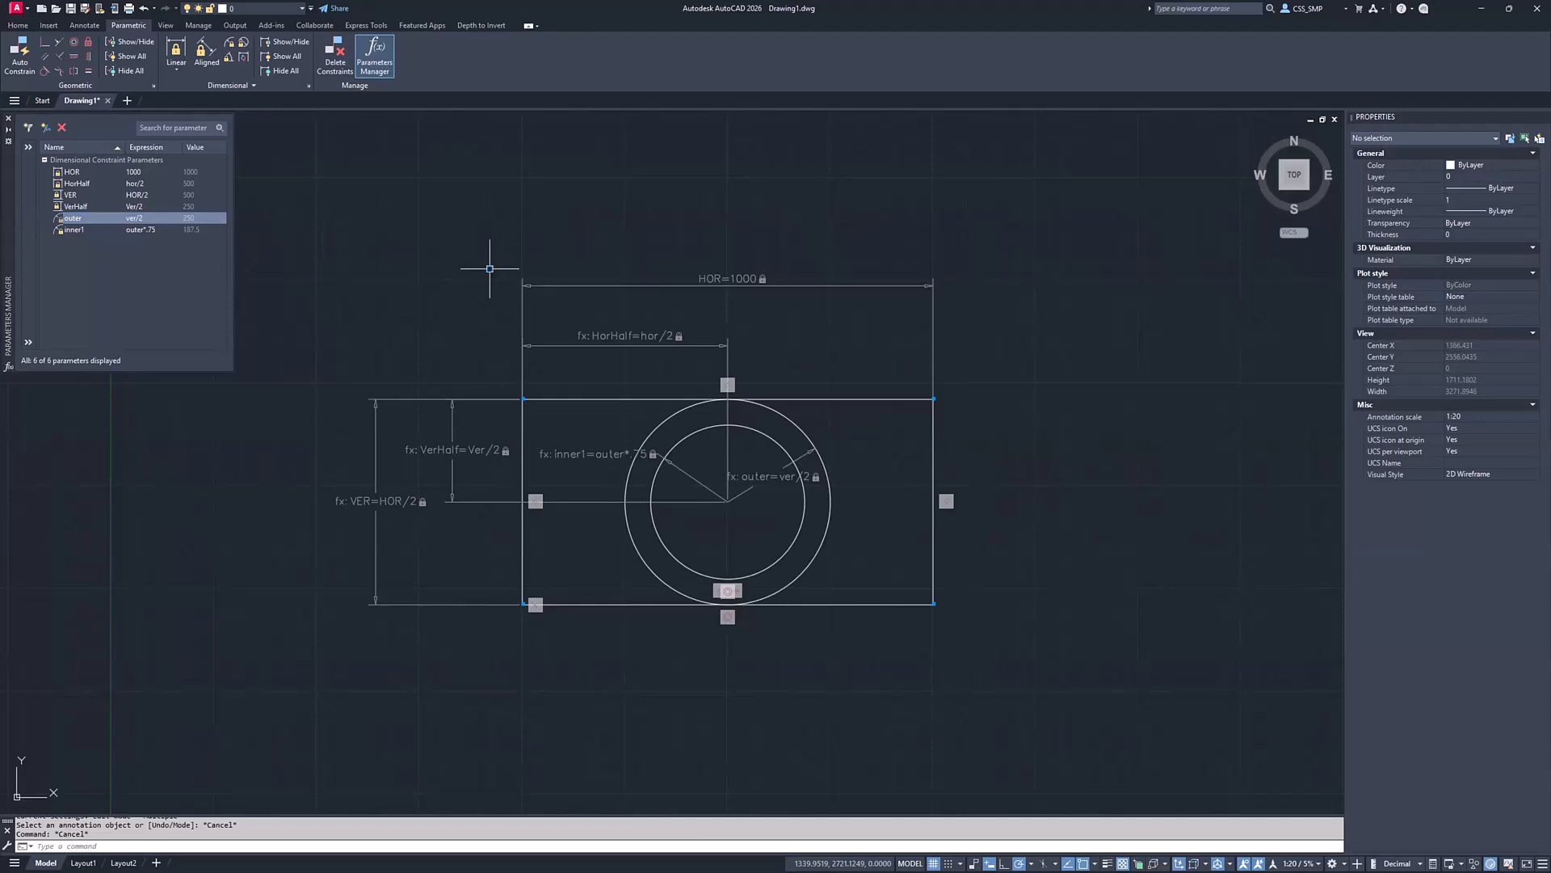
Preview a plot of a window enclosing the rectangle, circles and constraints, and leave the plot setup without plotting
key("ctrl+p")
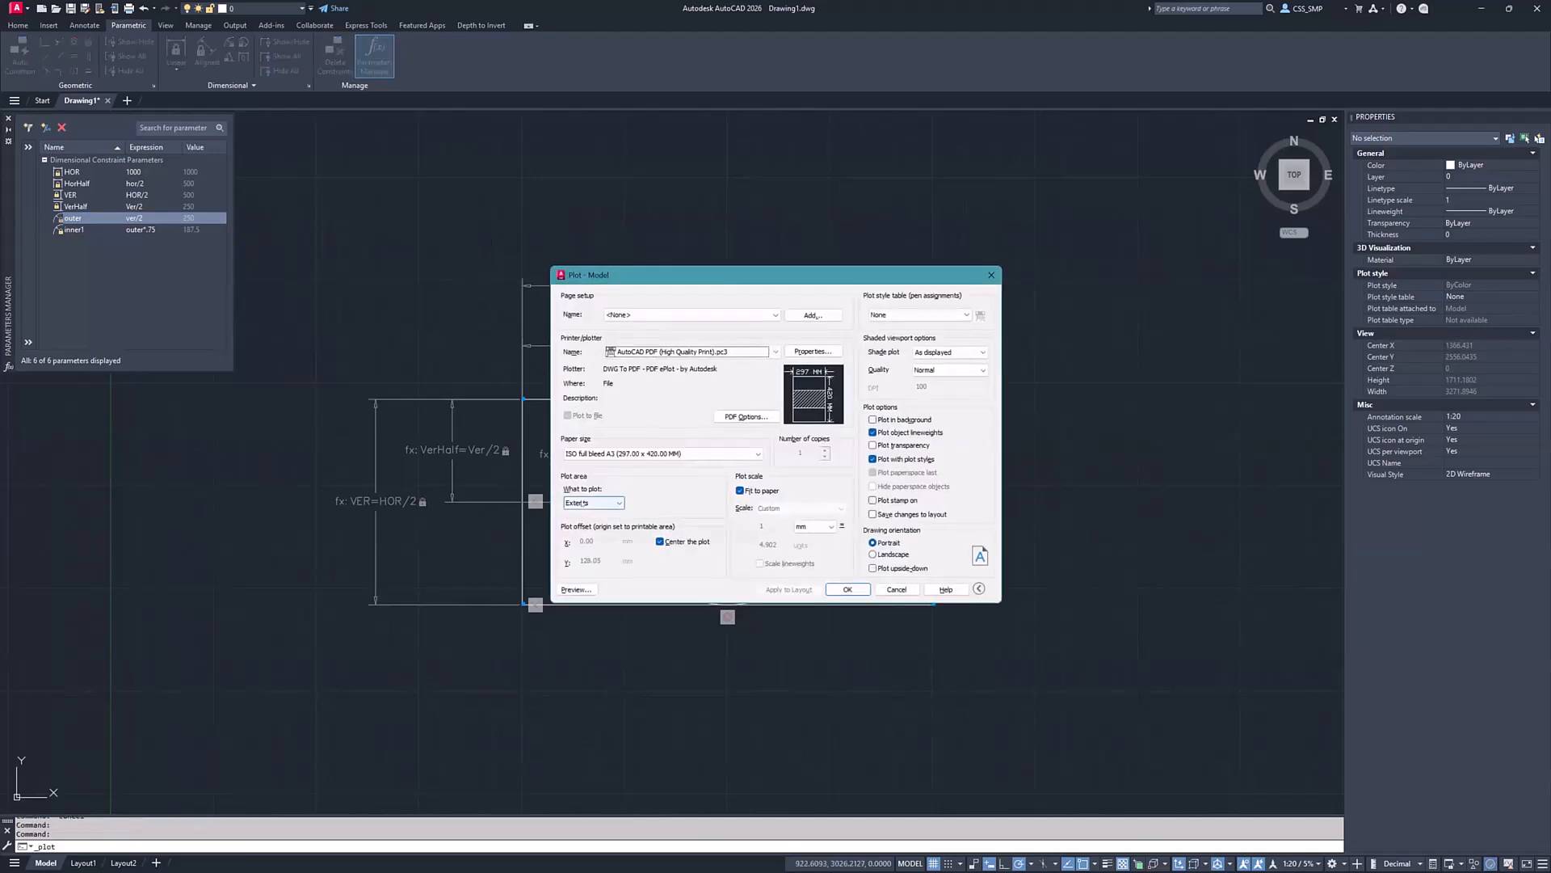
left_click(589, 503)
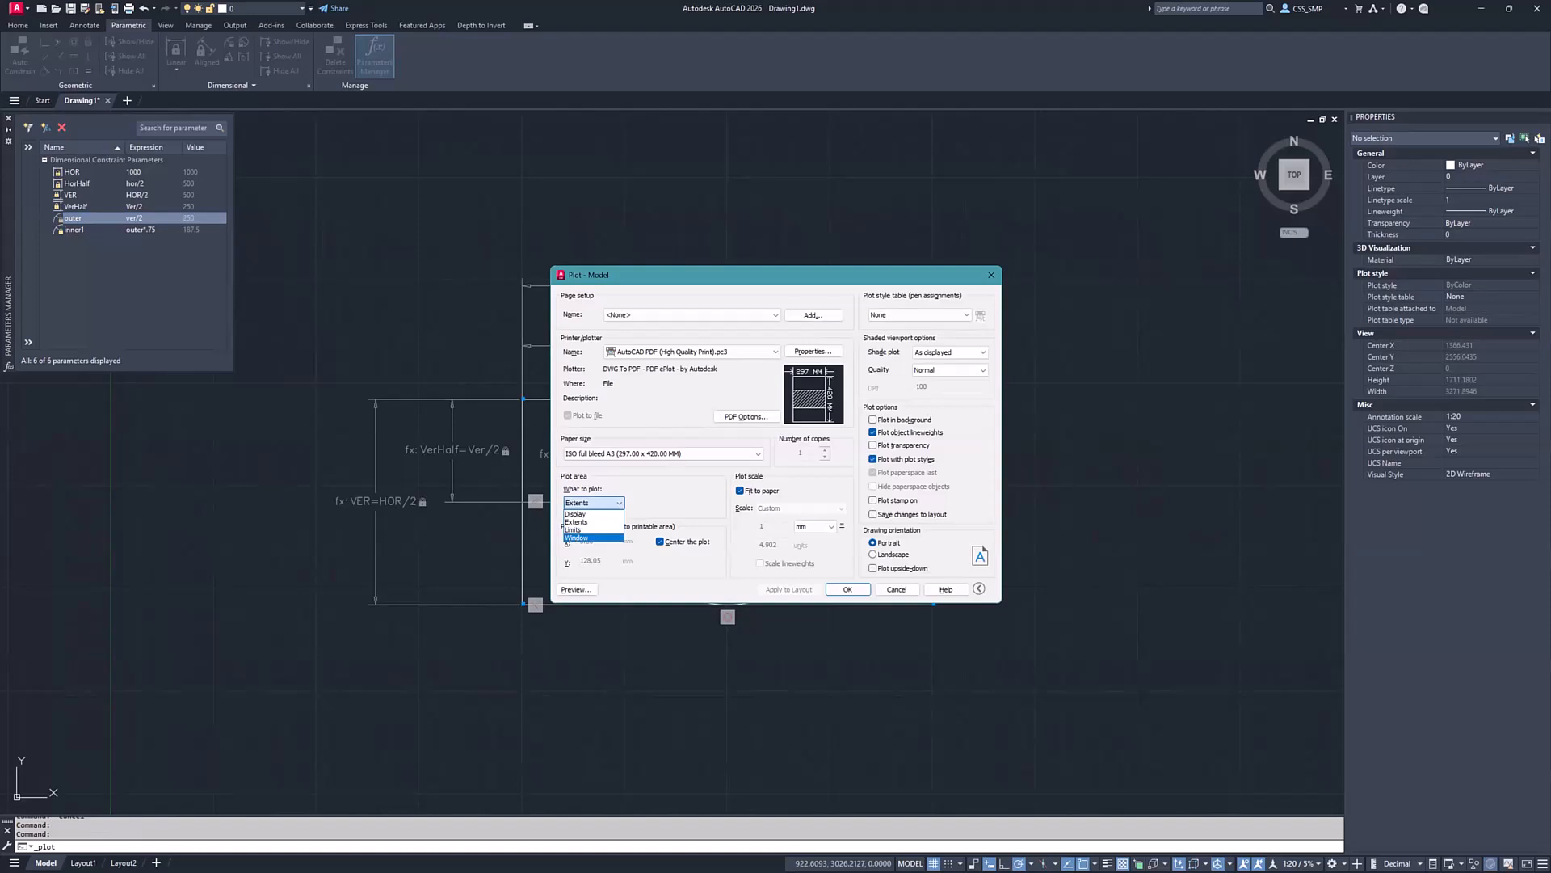
left_click(576, 538)
left_click(251, 217)
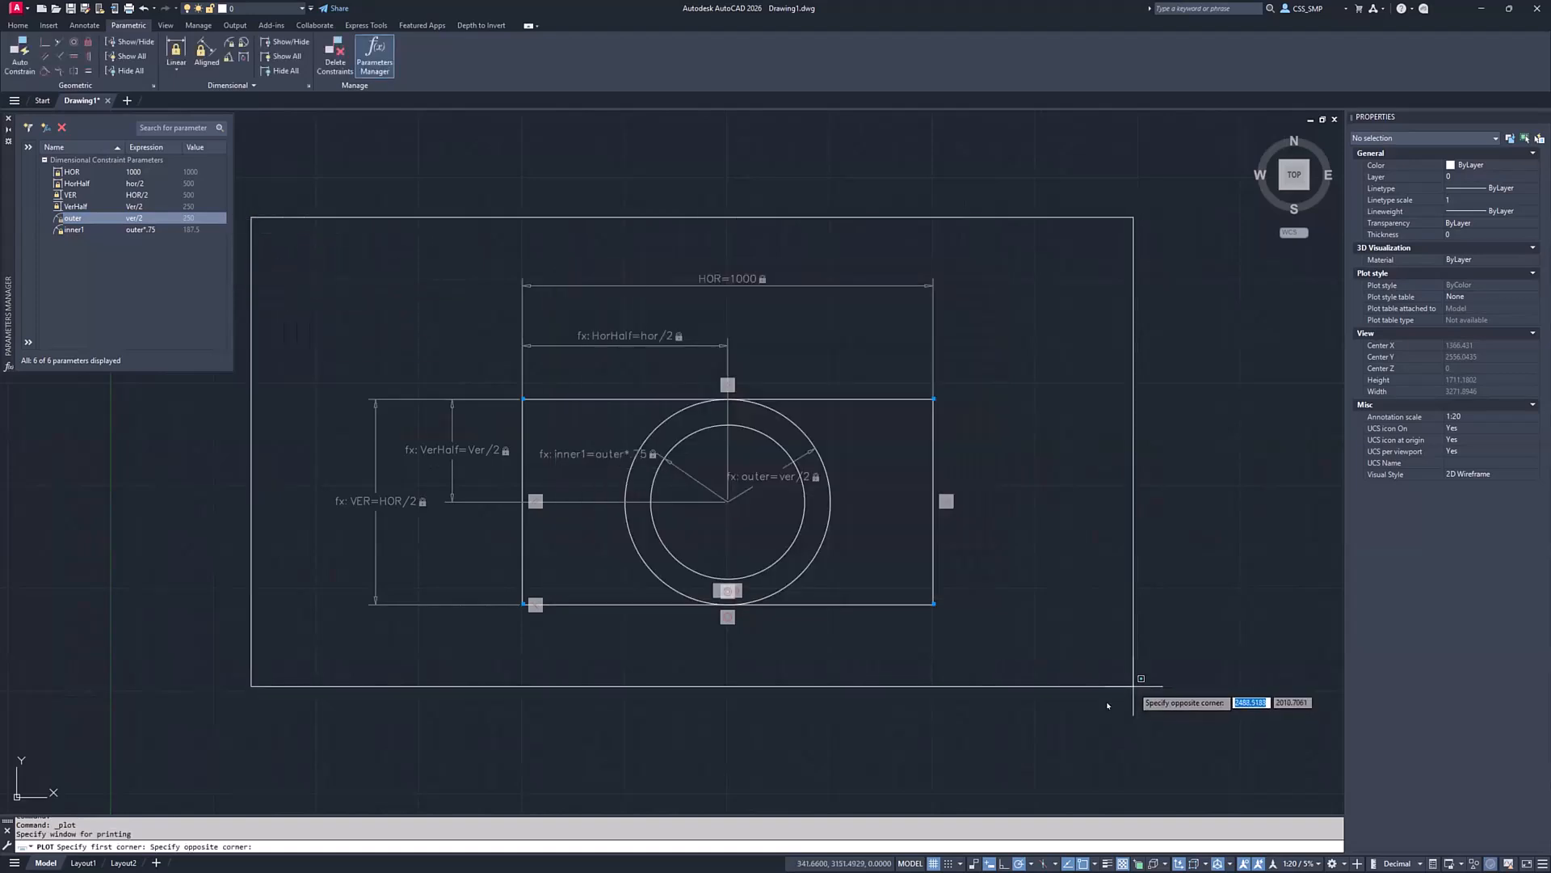
left_click(1131, 683)
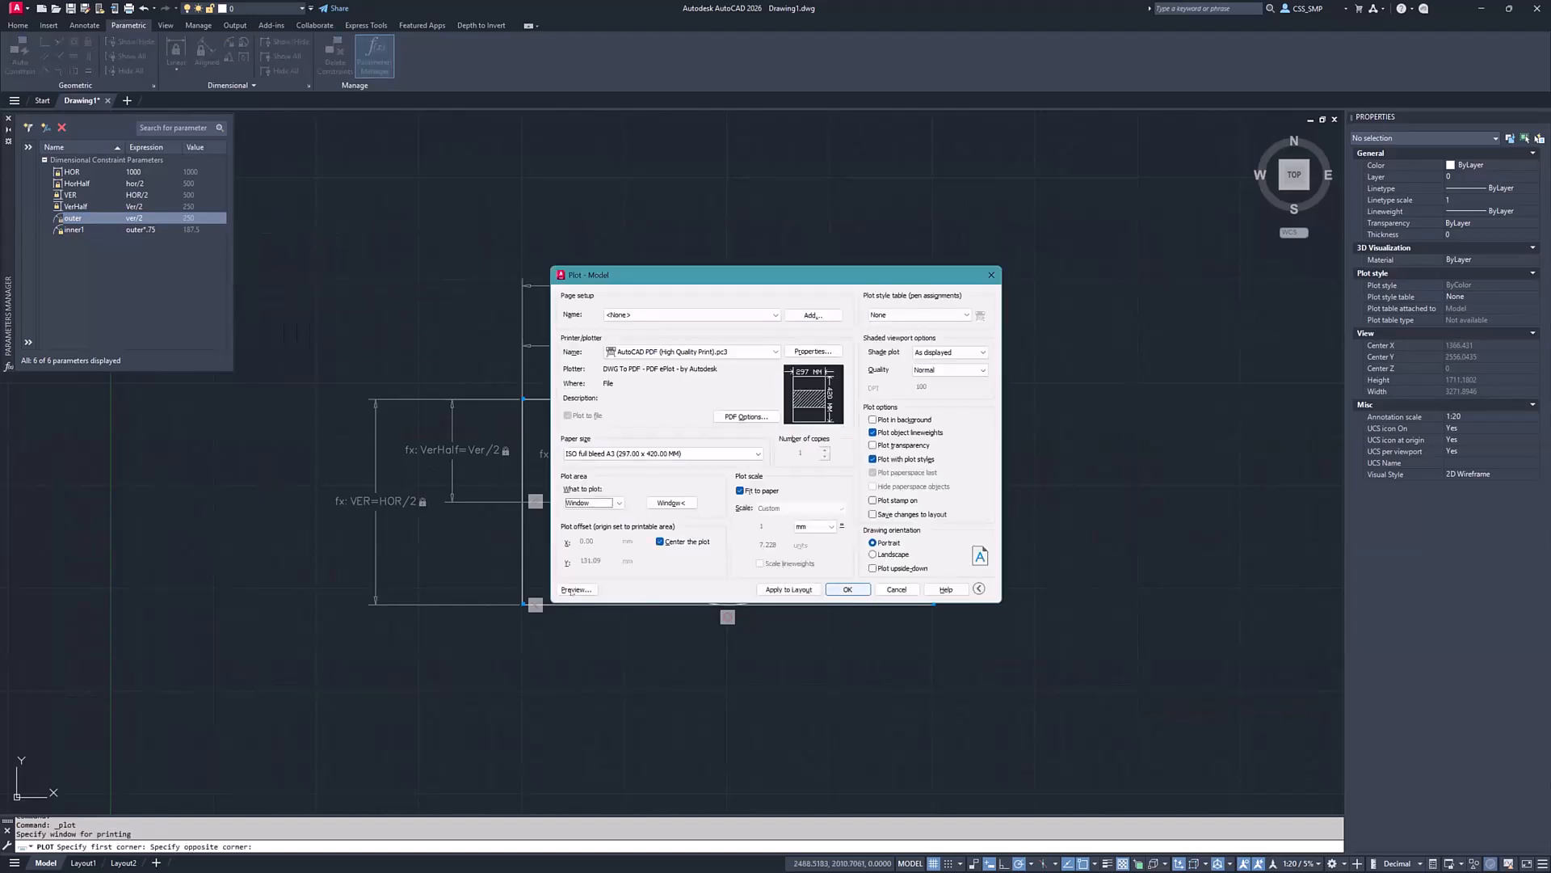
left_click(574, 589)
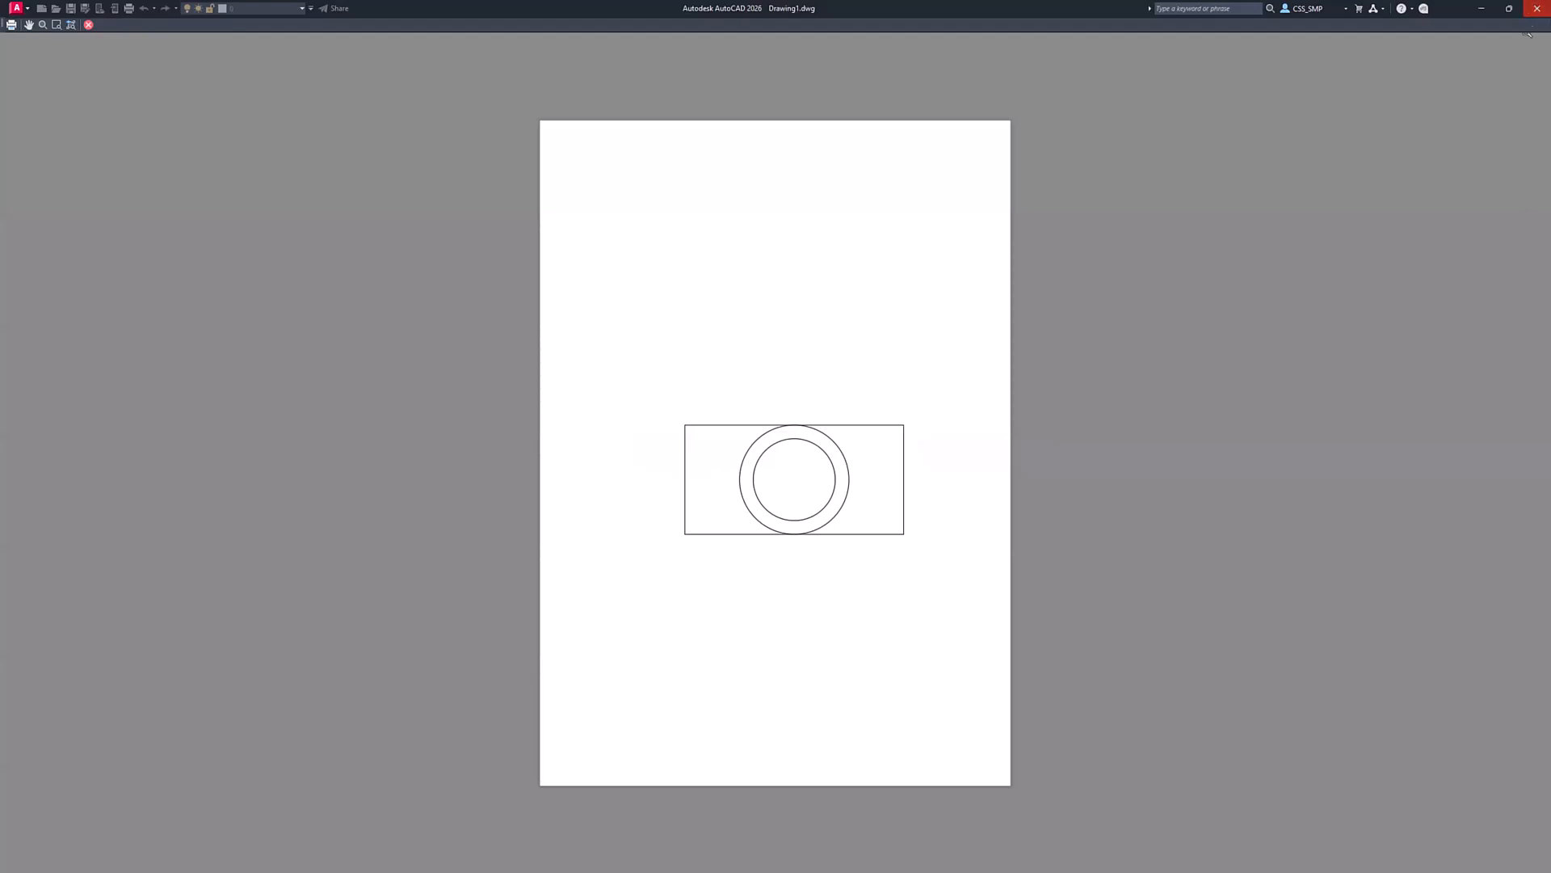
left_click(88, 25)
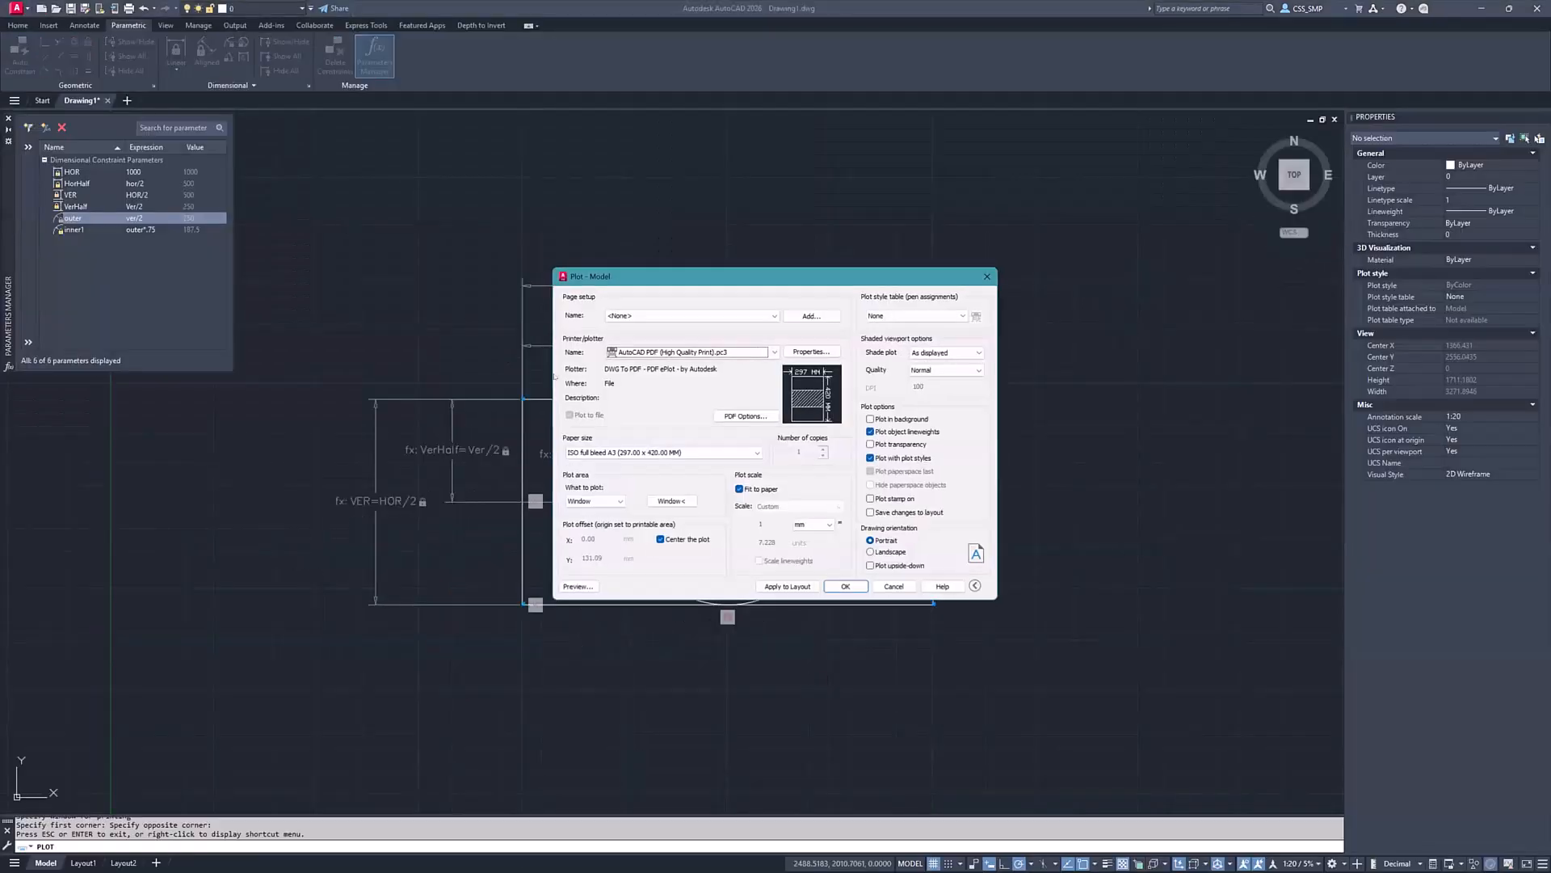
left_click(898, 589)
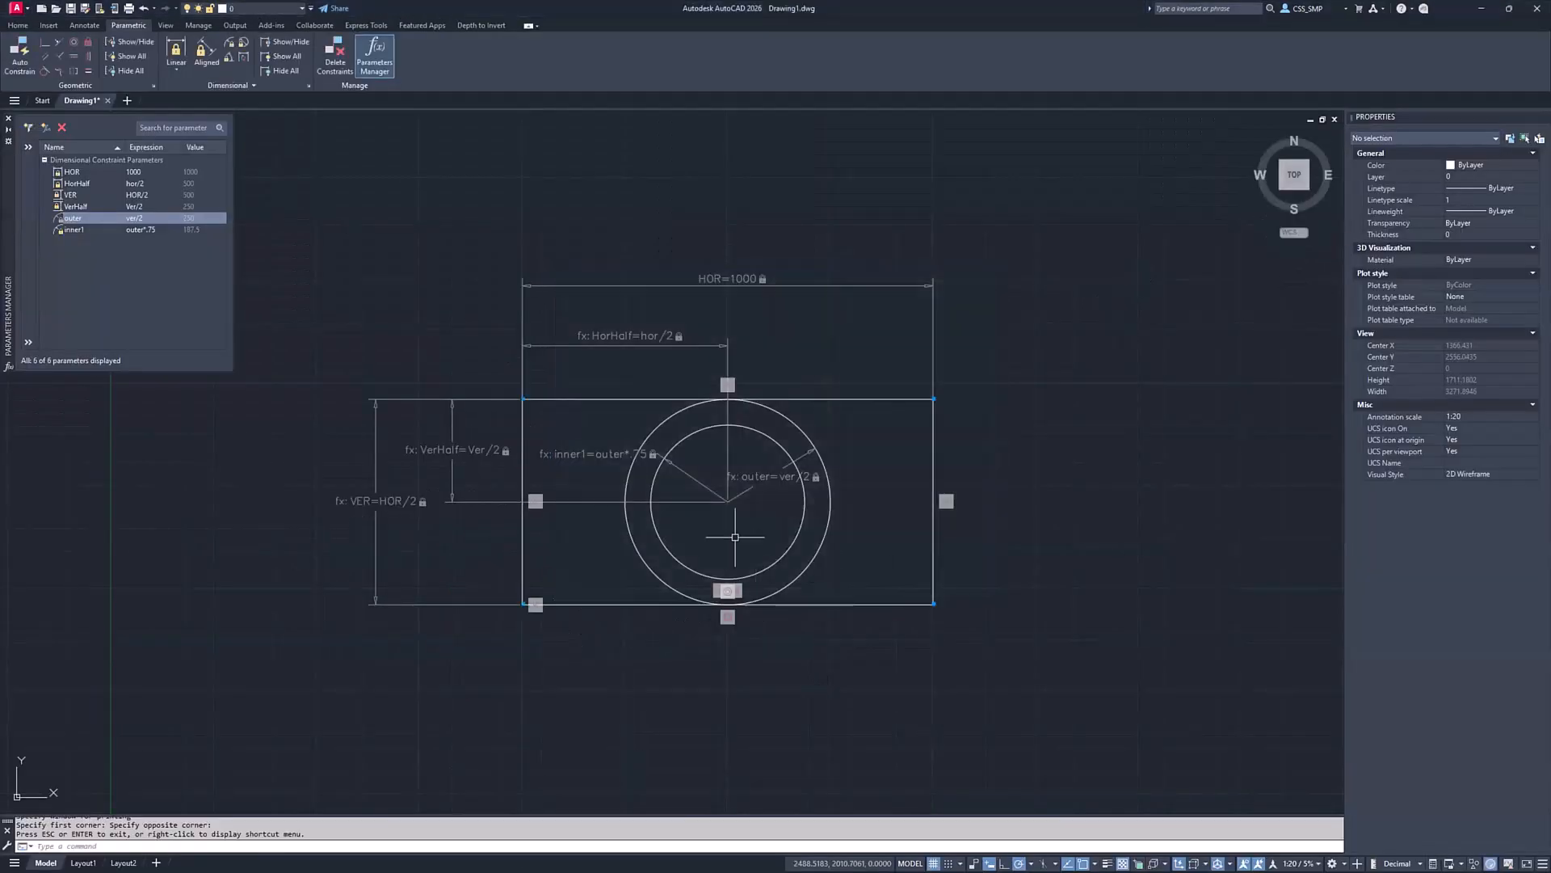
Hide all dimensional and geometric constraints, and show only the dimensional constraints again
left_click(275, 71)
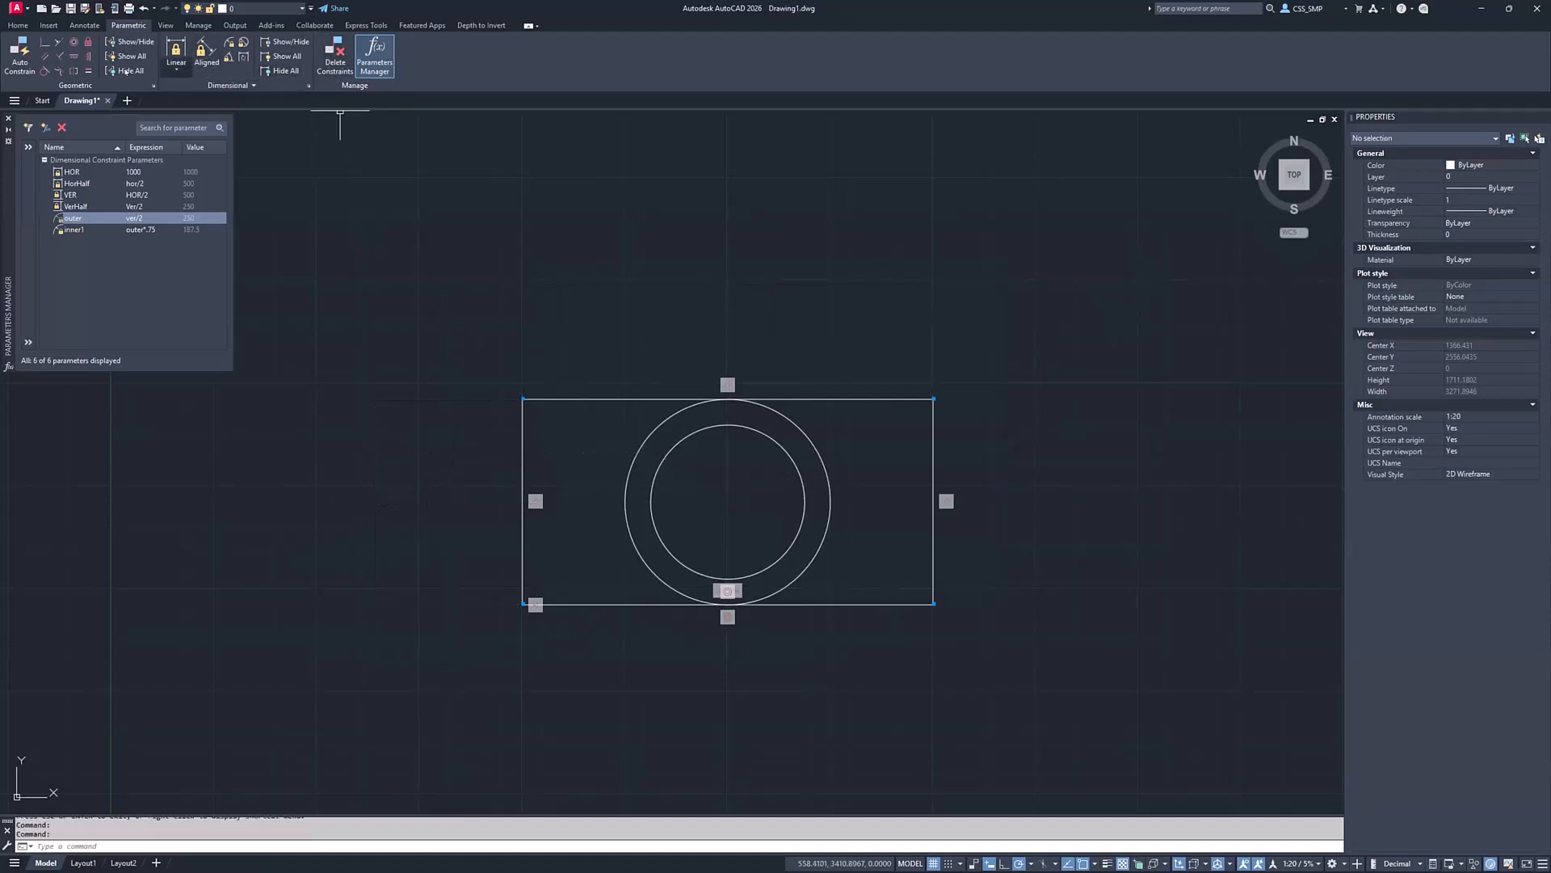
key("Escape")
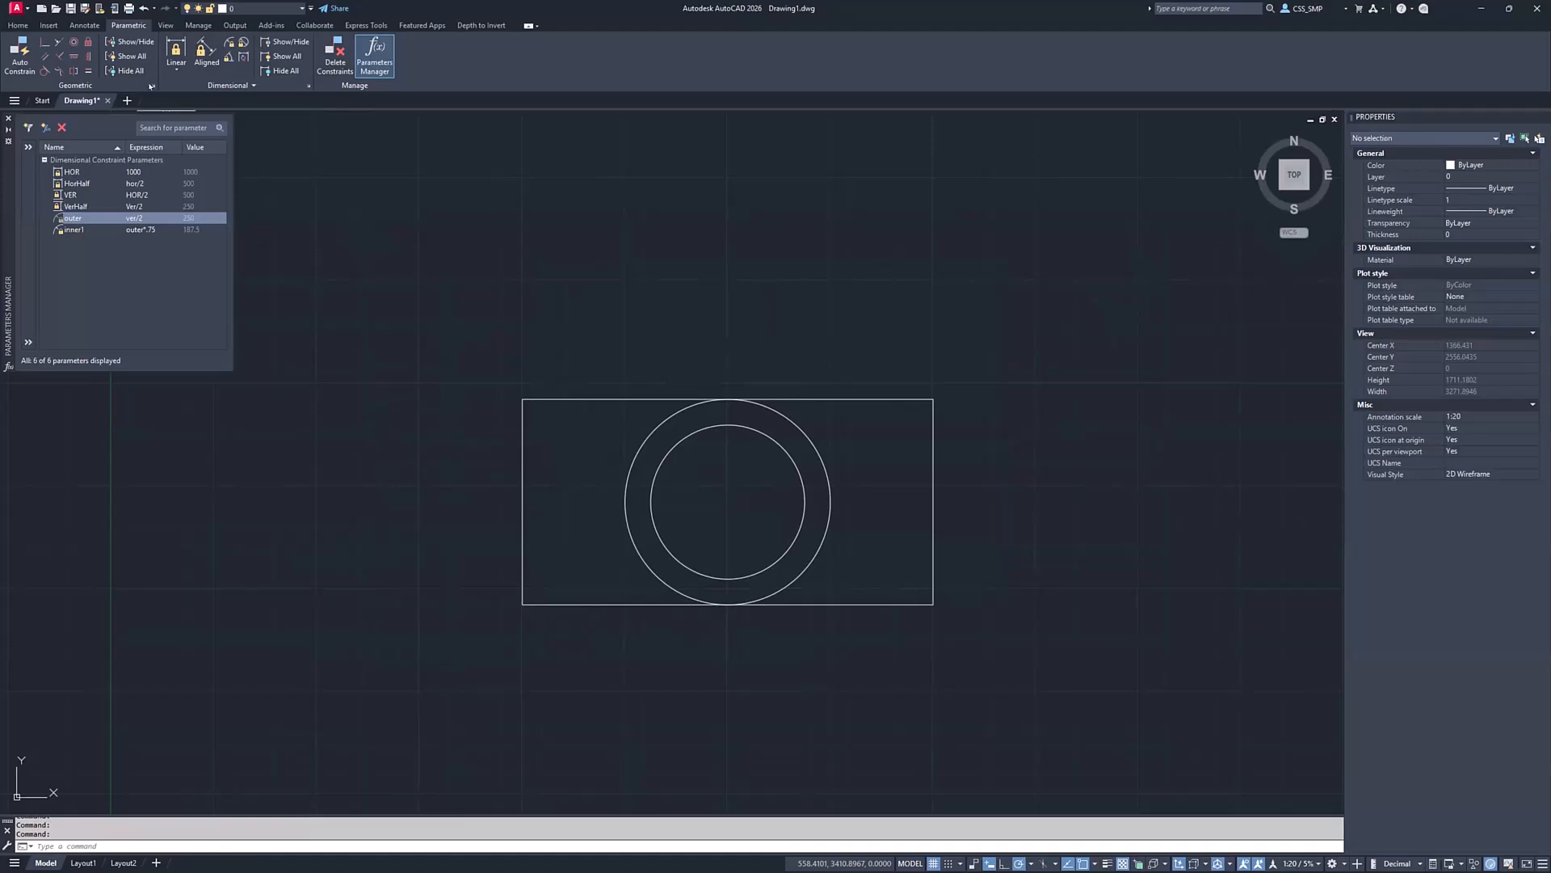
left_click(283, 56)
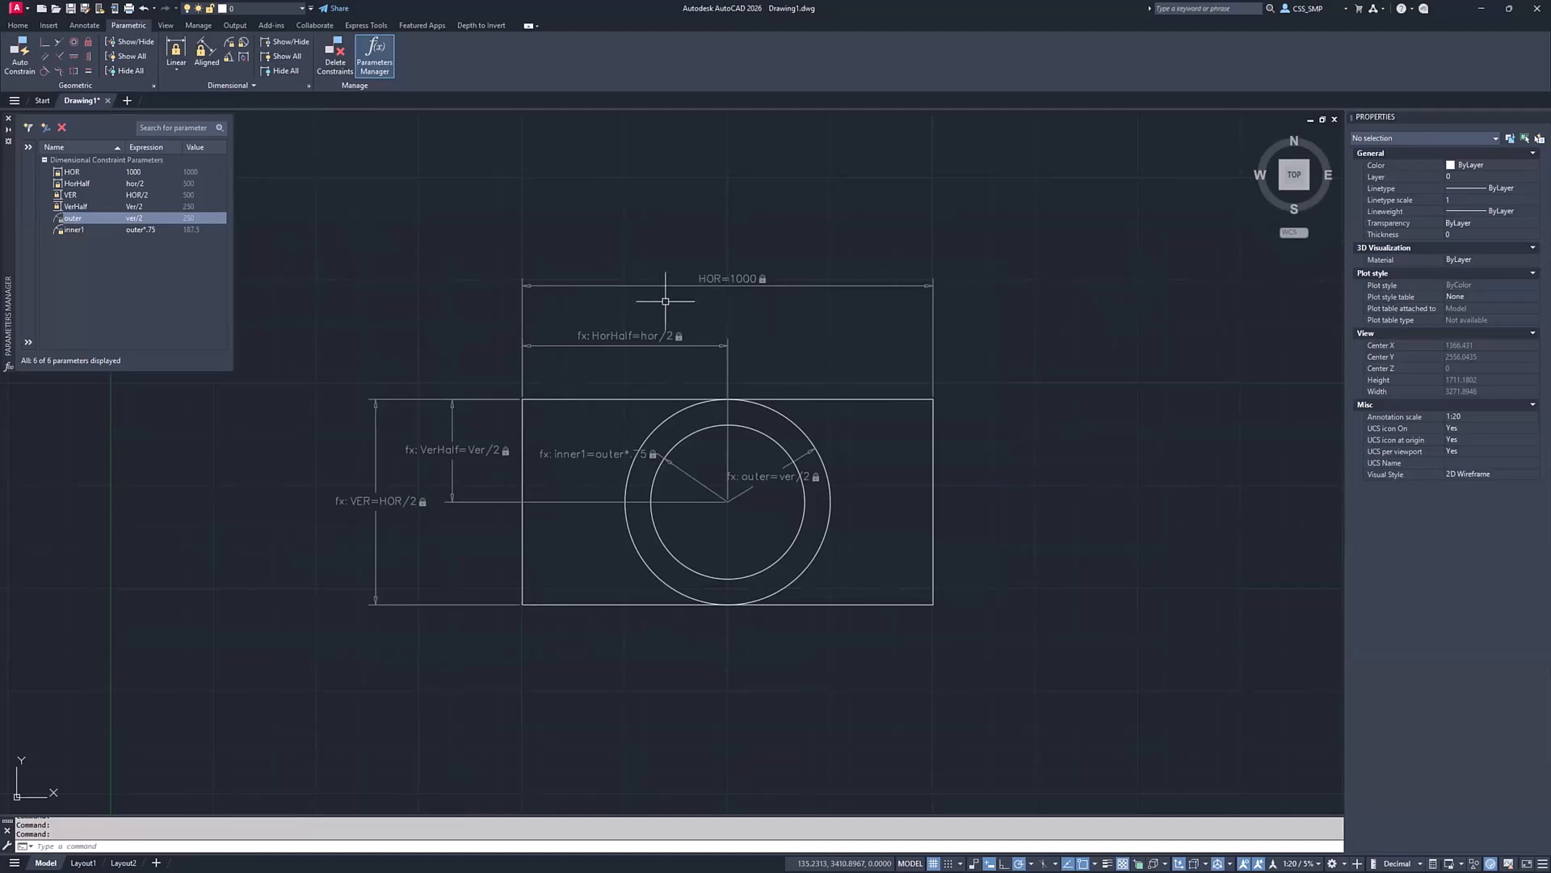
Change the constraint form of the HOR dimension above the rectangle to Annotational
left_click(709, 282)
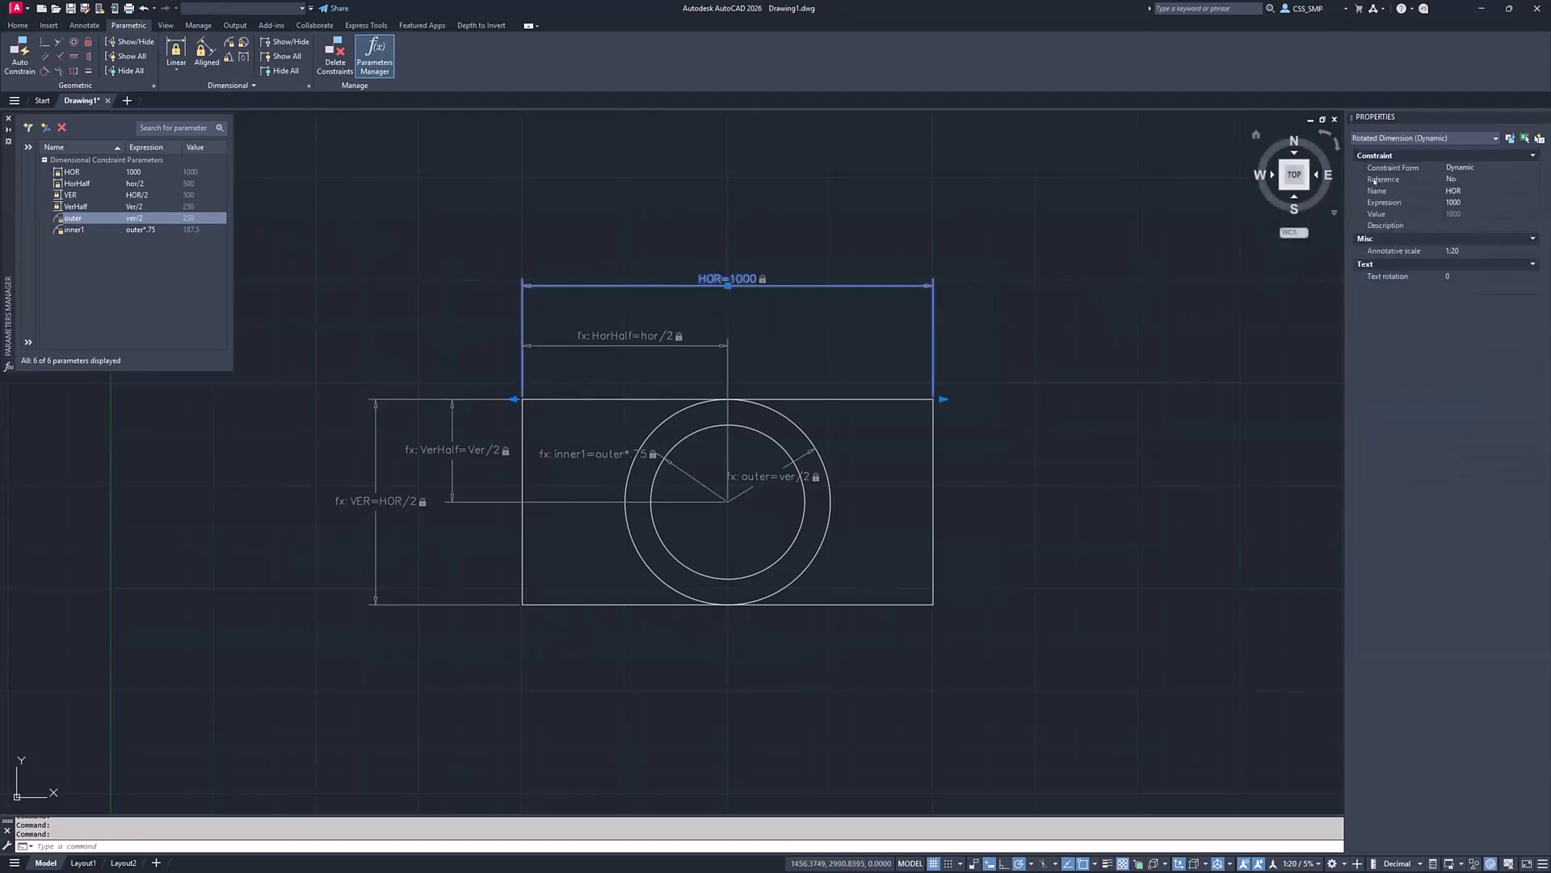
left_click(1462, 168)
left_click(1464, 168)
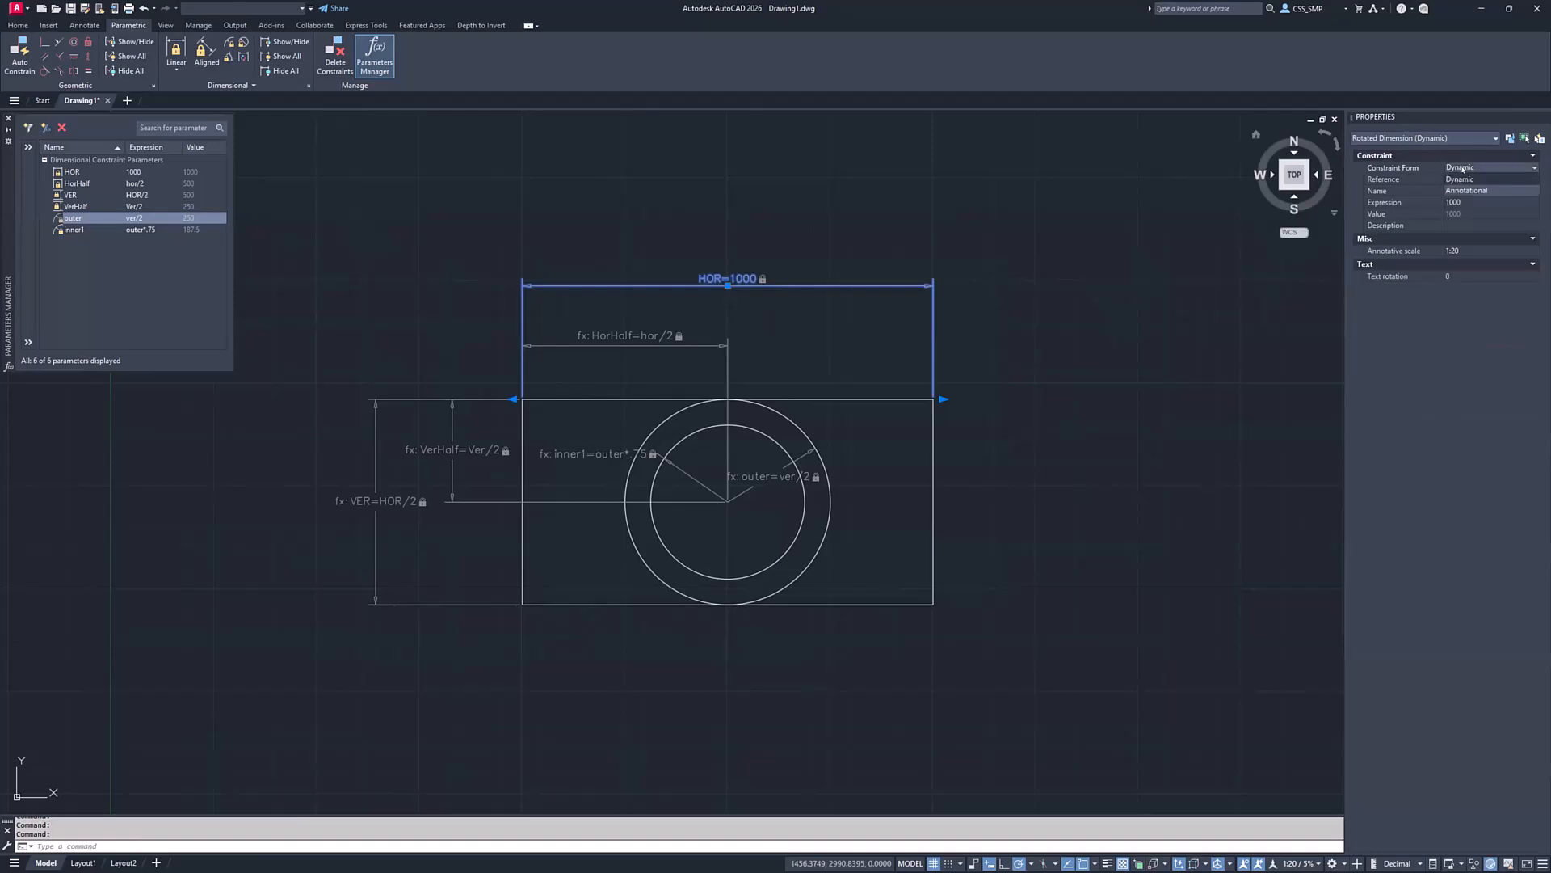
left_click(1474, 192)
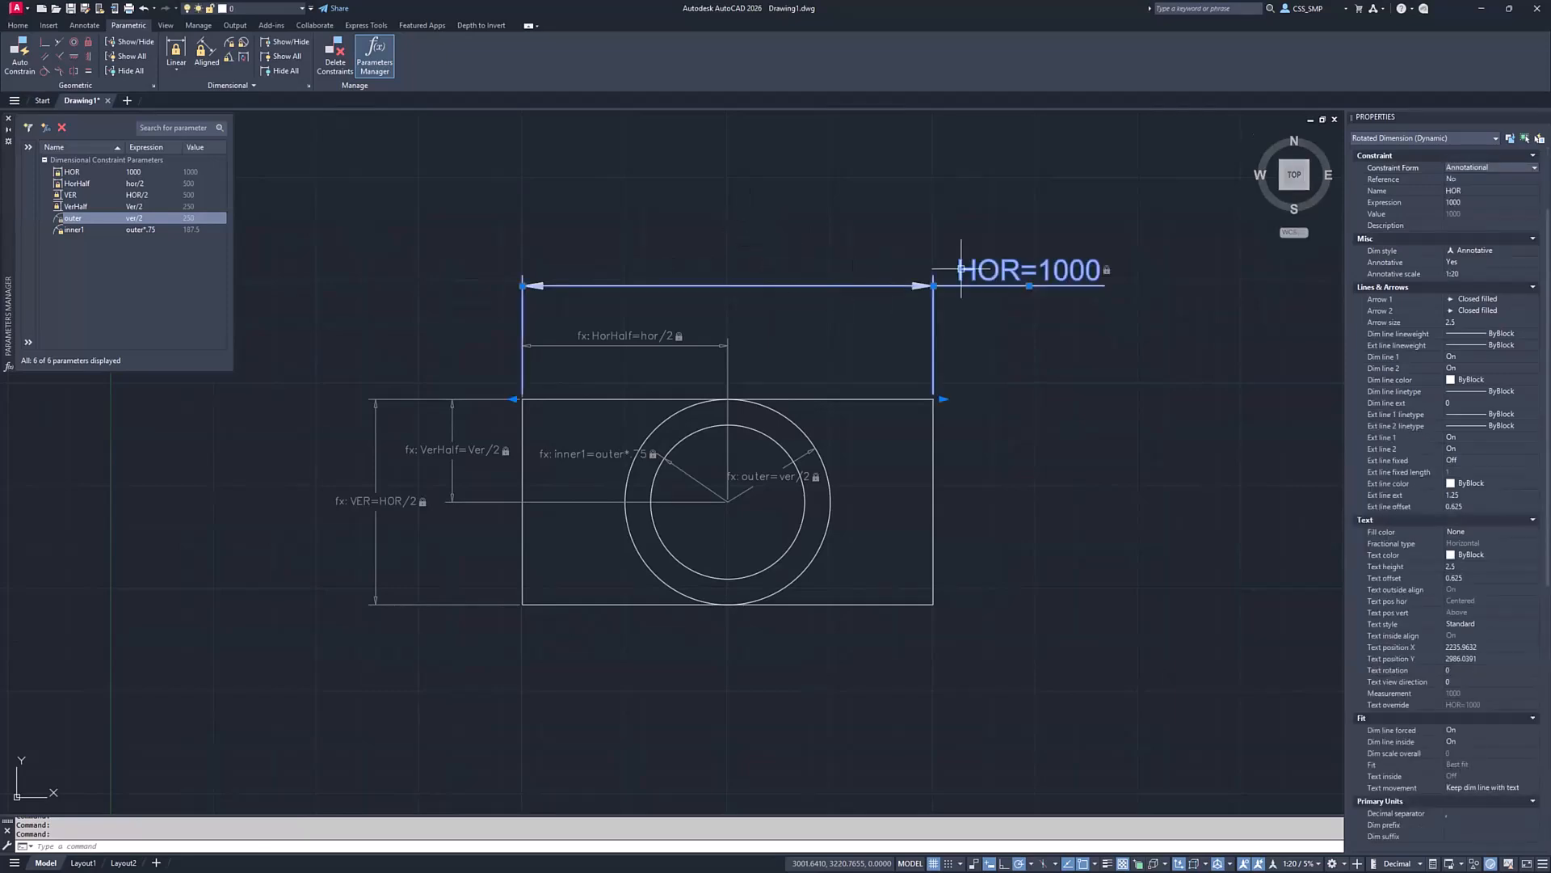
Move the HOR dimension's text to the midpoint of its dimension line using a midpoint snap
left_click(1029, 285)
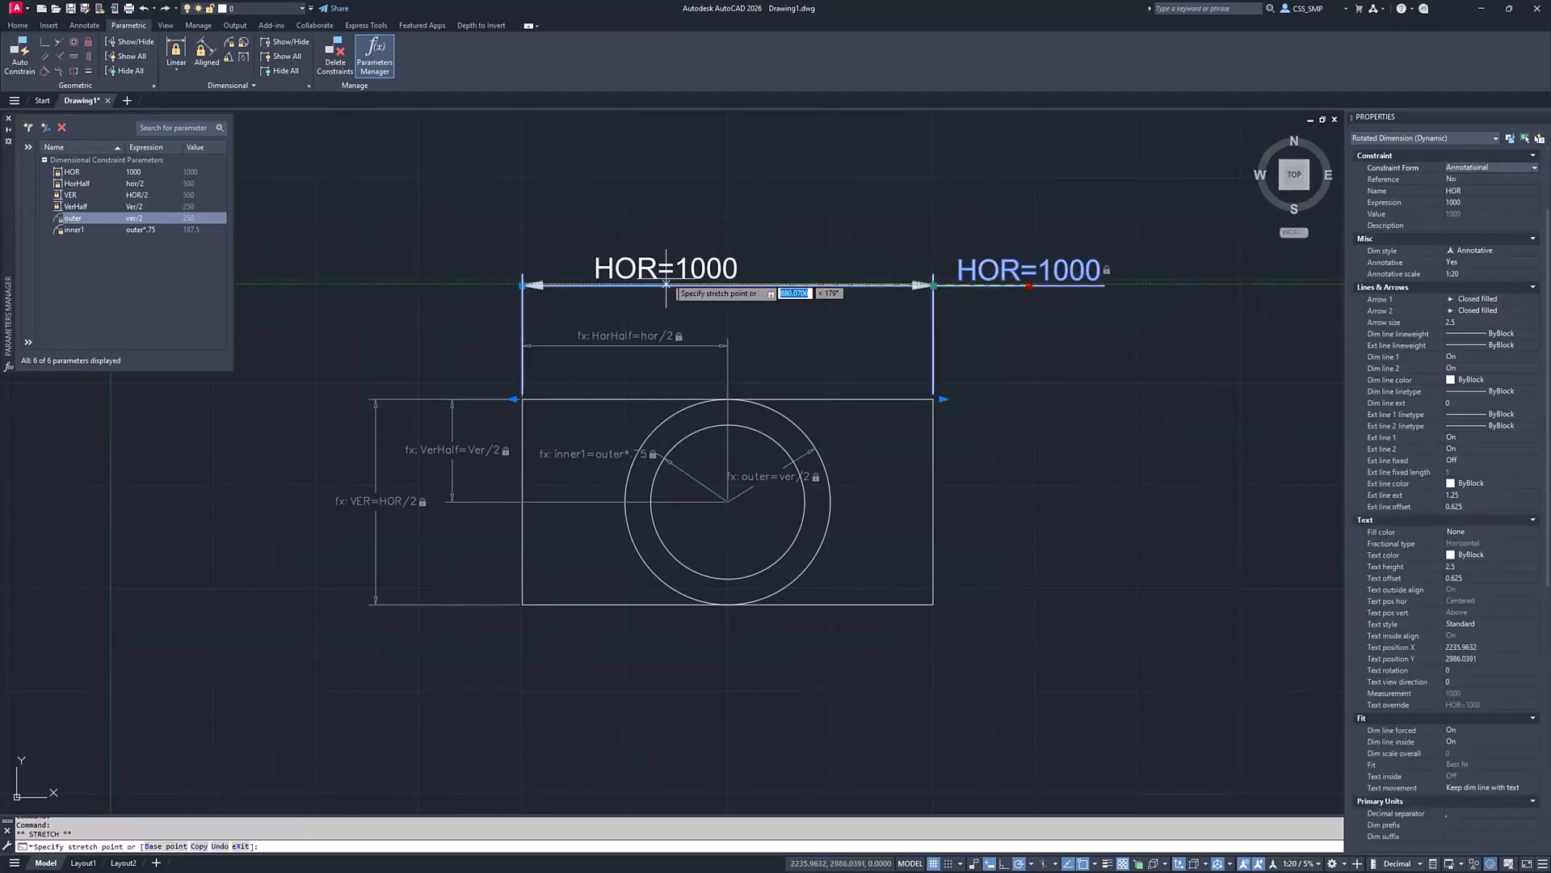
type("mid")
key("Return")
left_click(724, 287)
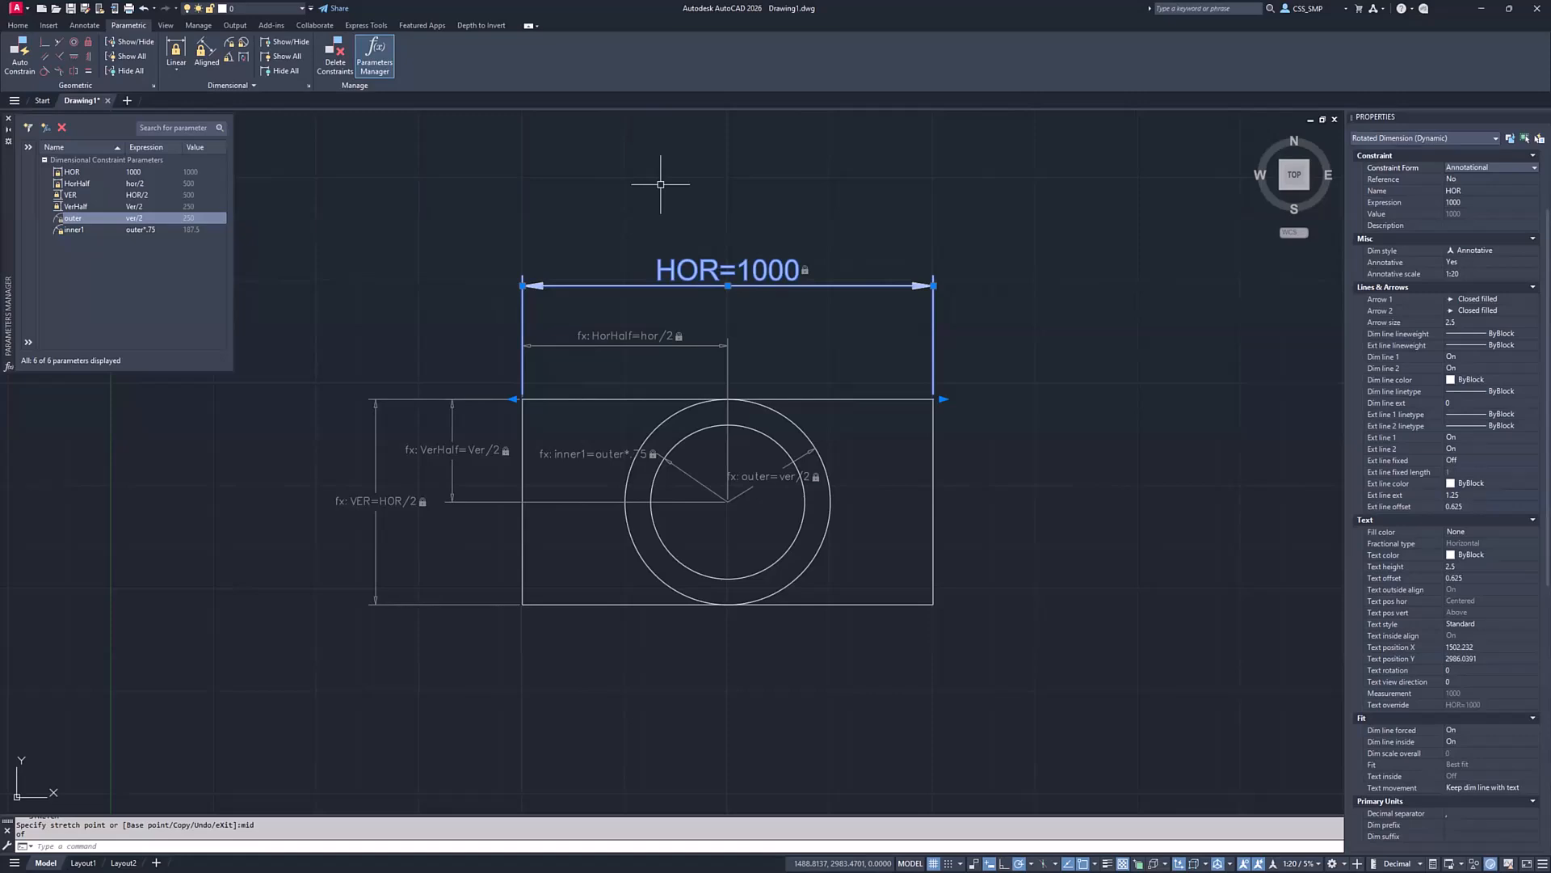
key("Escape")
key("Escape")
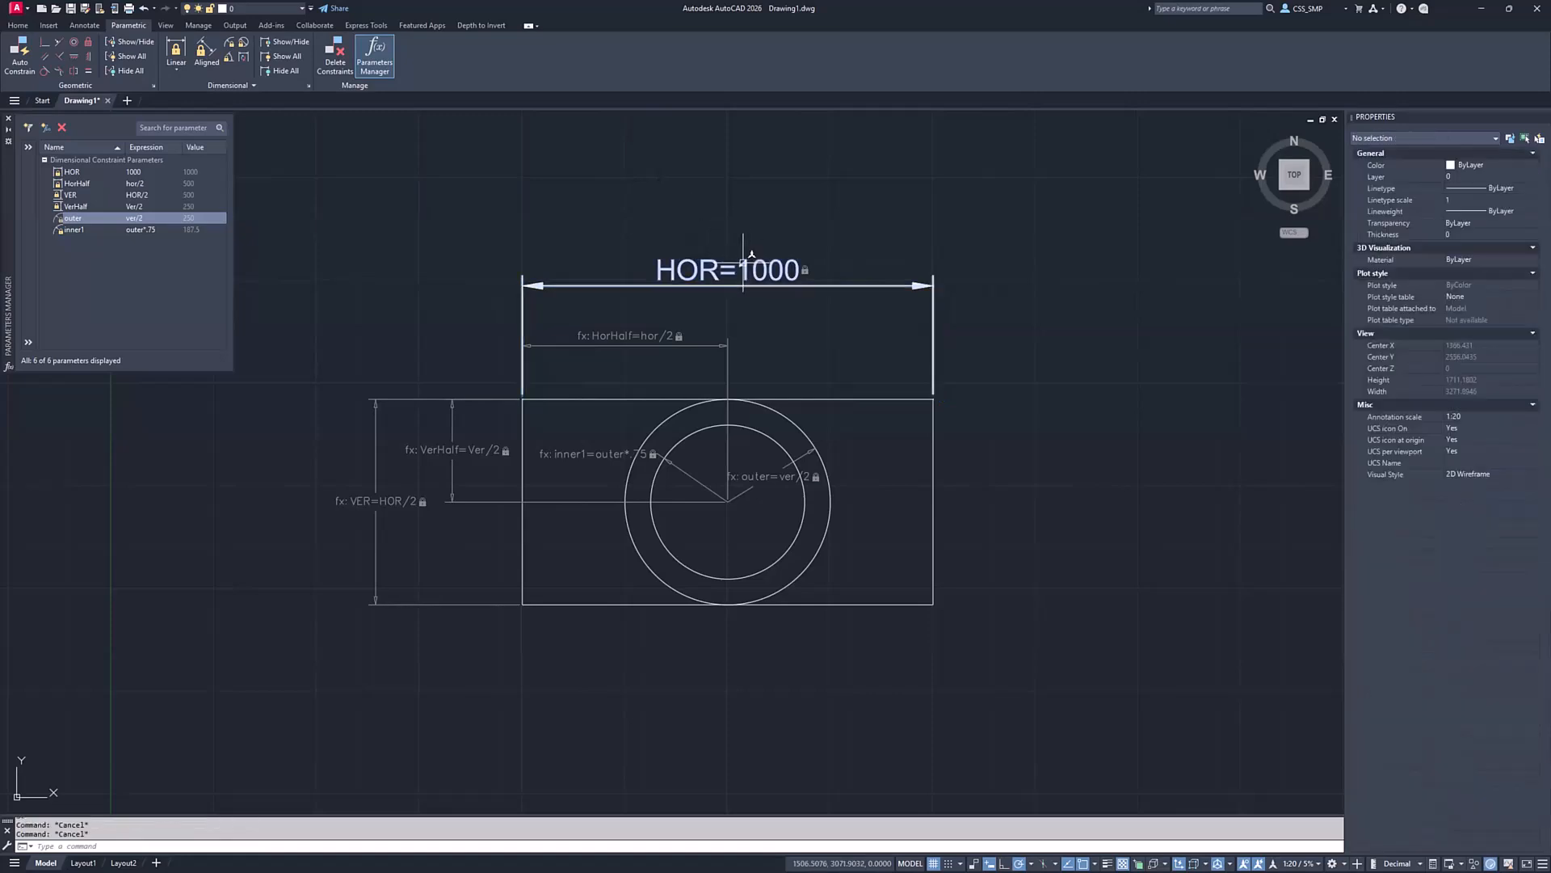
Check the constraint form options of the HOR dimension without changing them
left_click(743, 264)
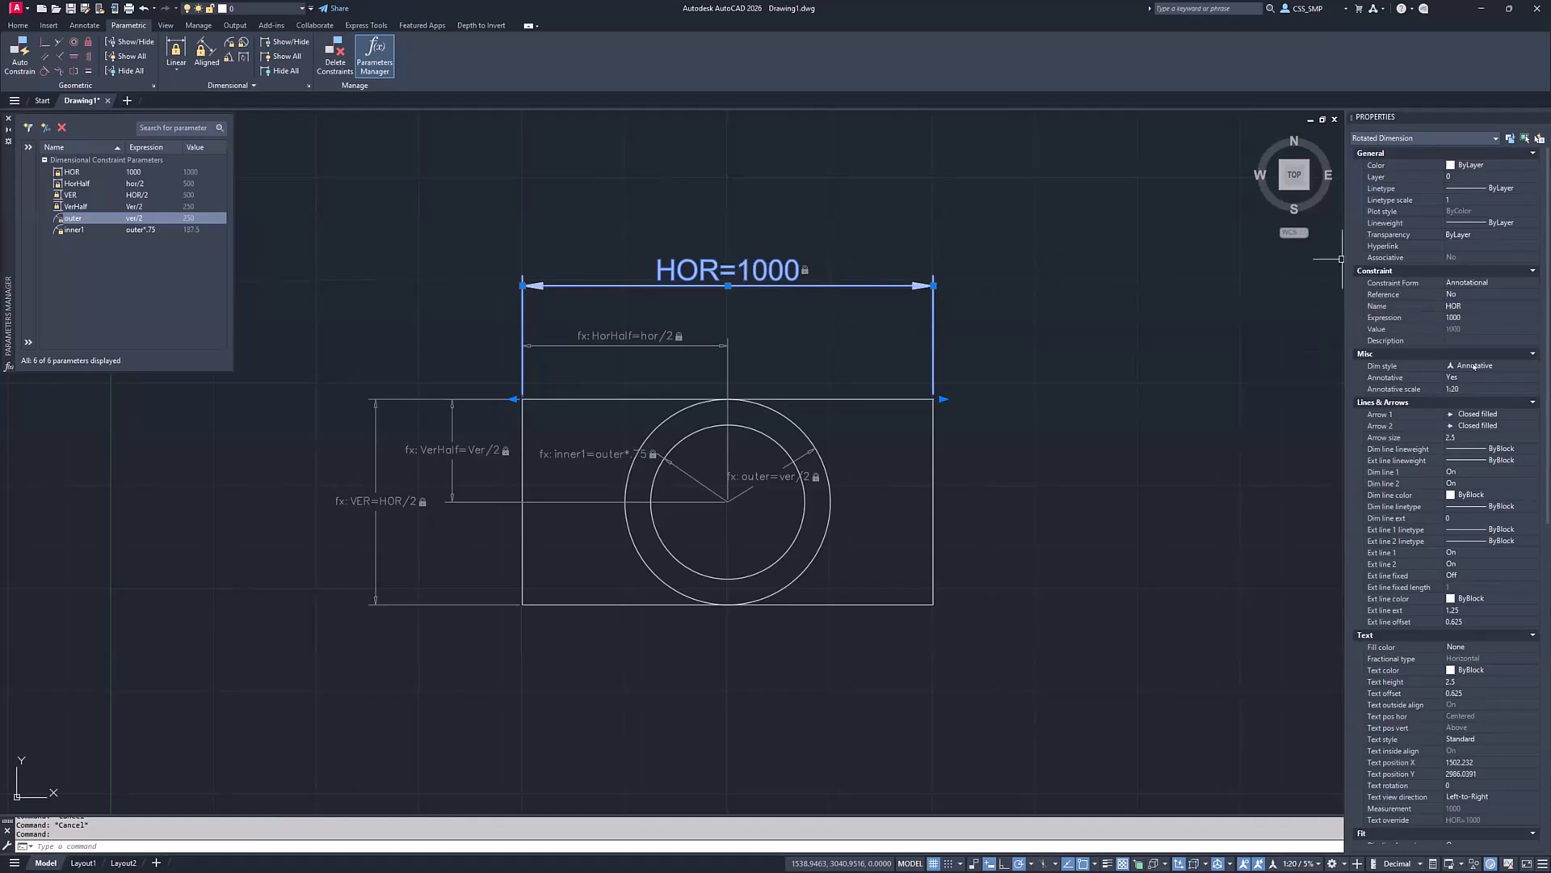
left_click(1467, 282)
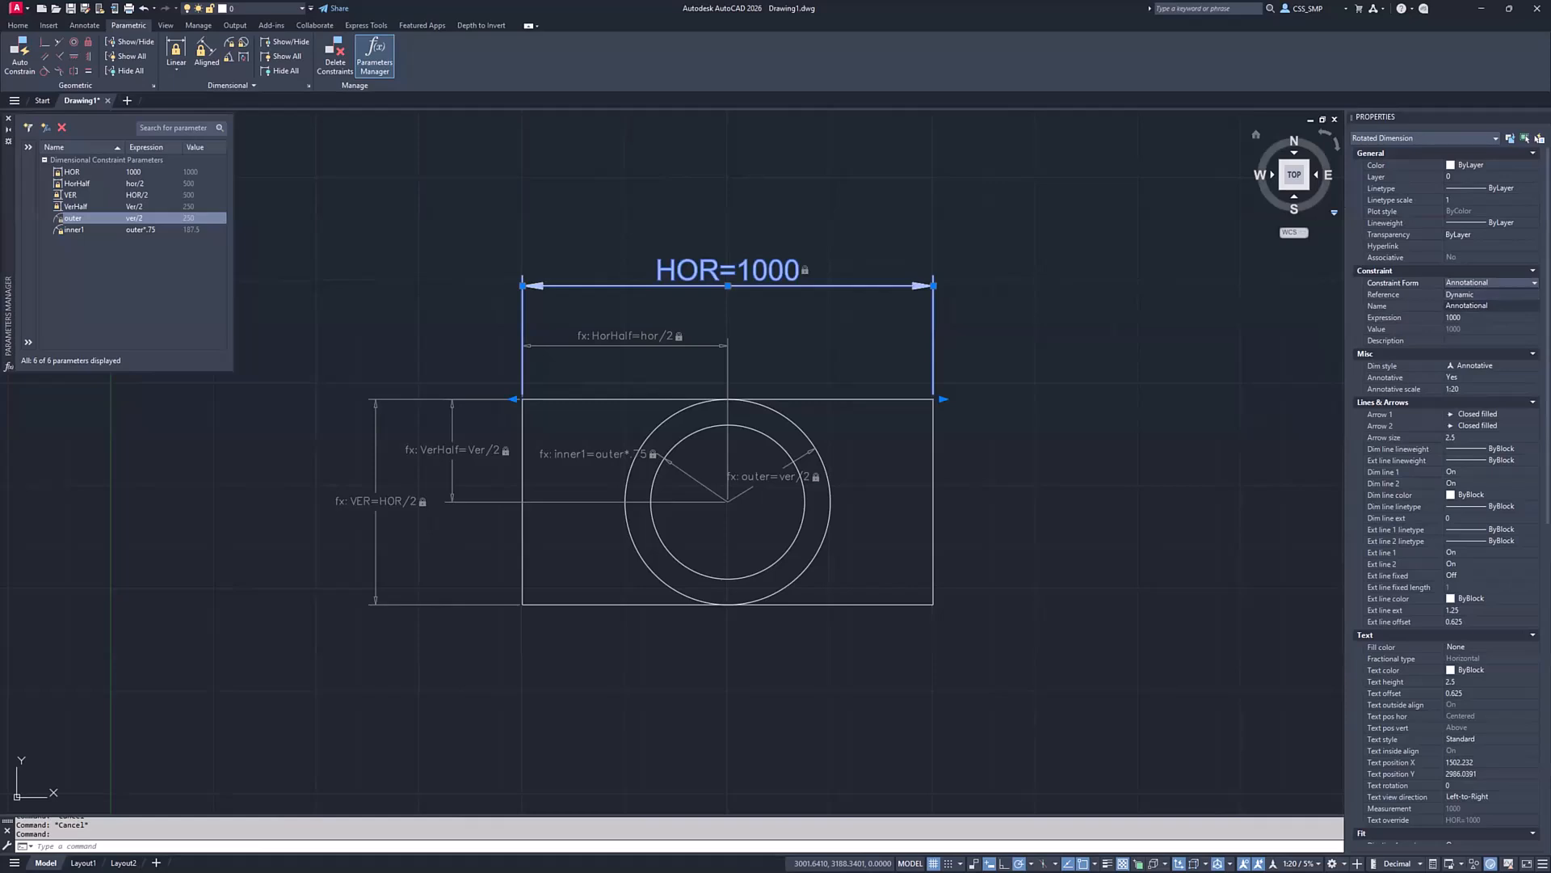
left_click(753, 173)
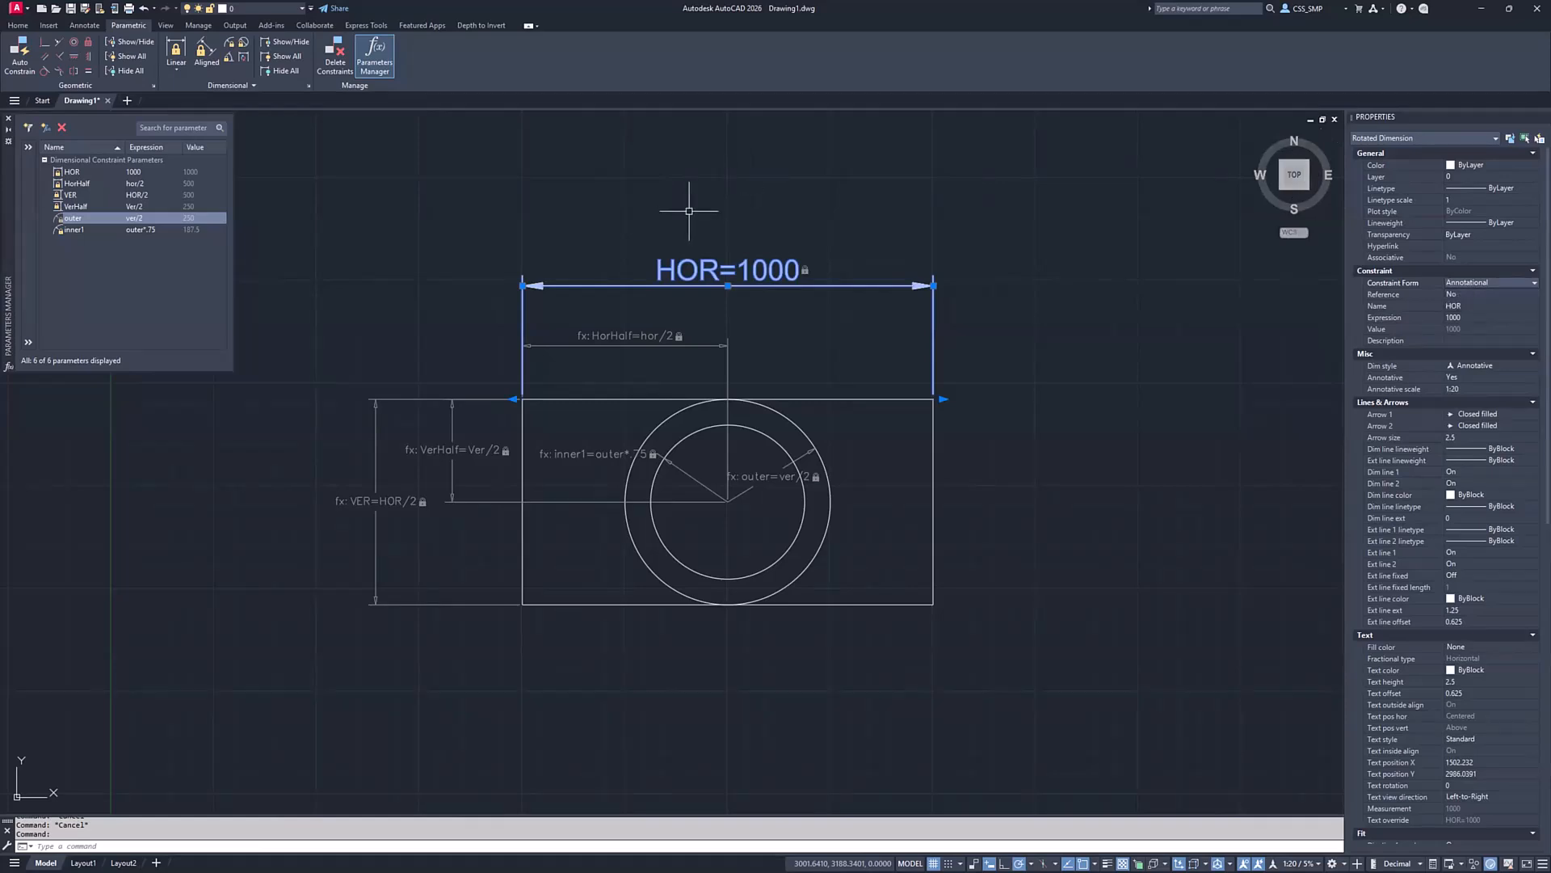
key("Escape")
Preview the plot to check how the annotational HOR dimension prints
type("p")
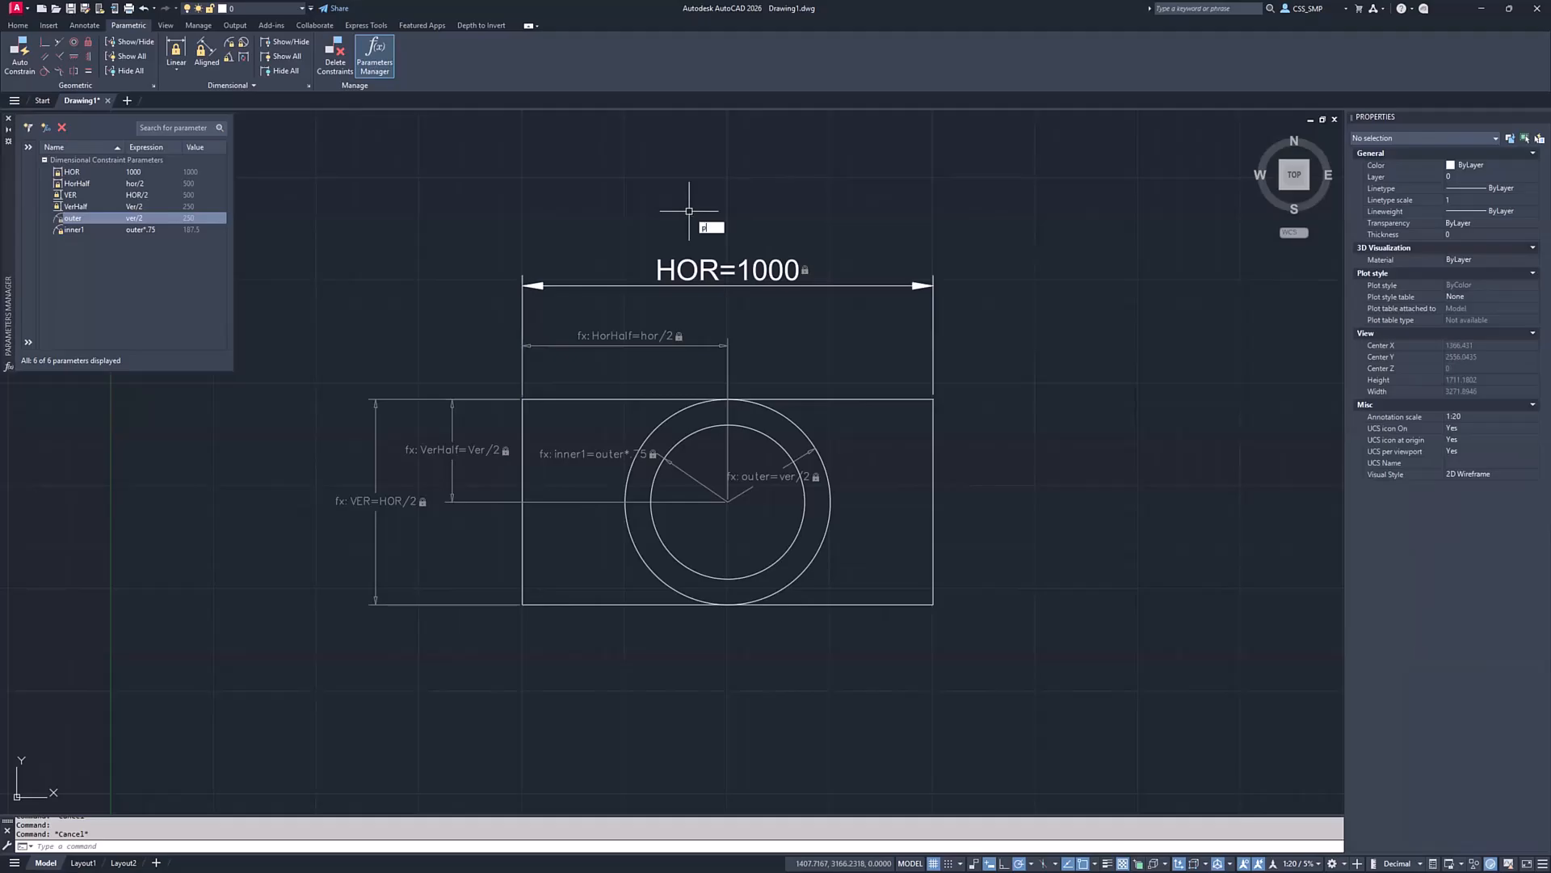
type("re")
key("Return")
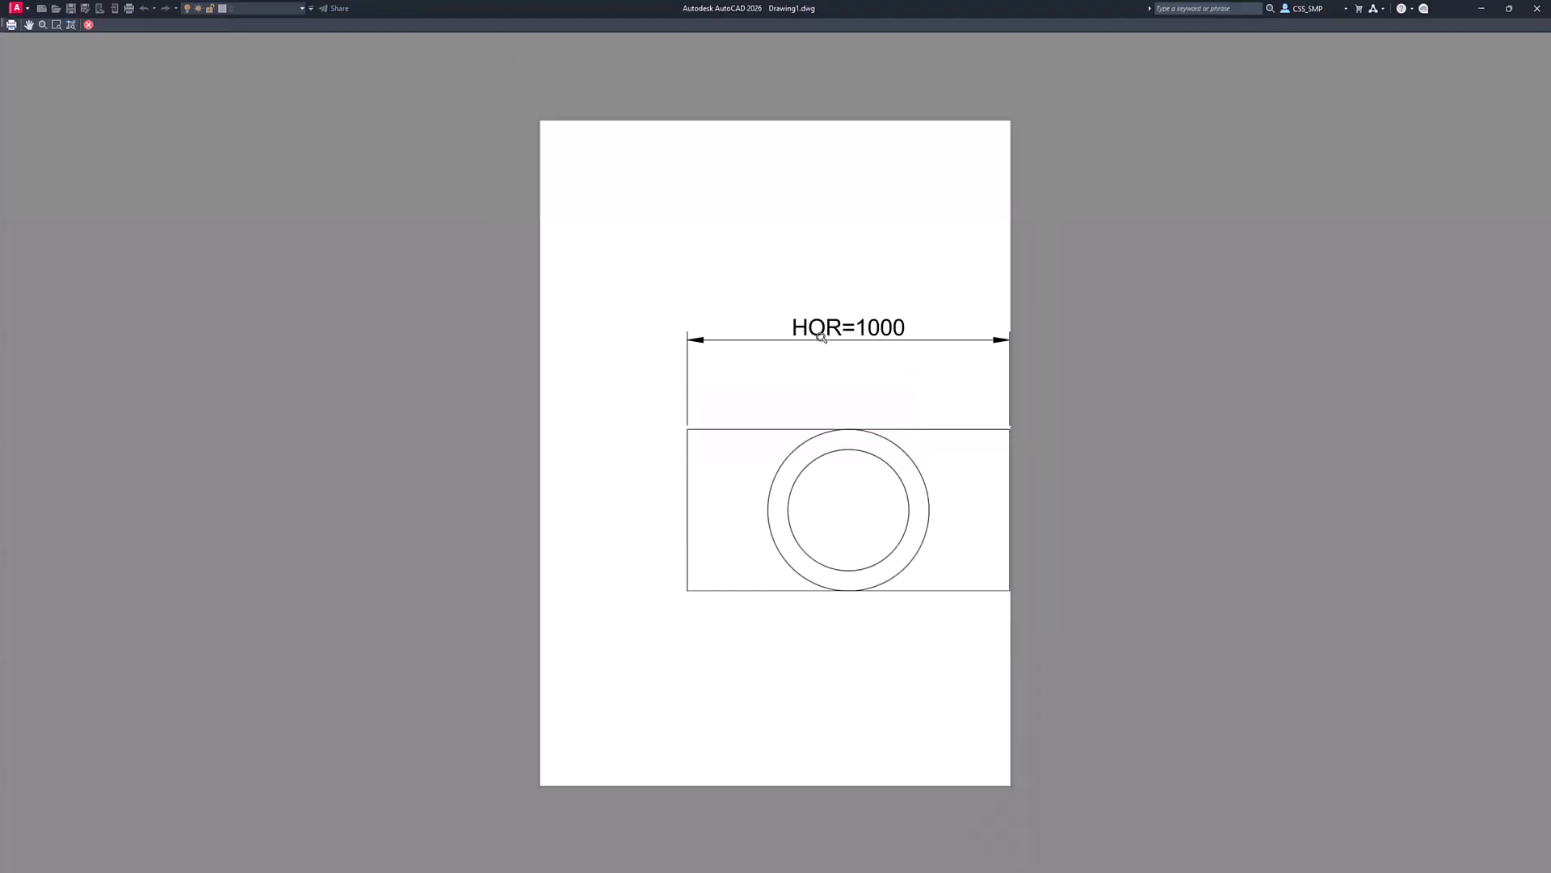
key("Escape")
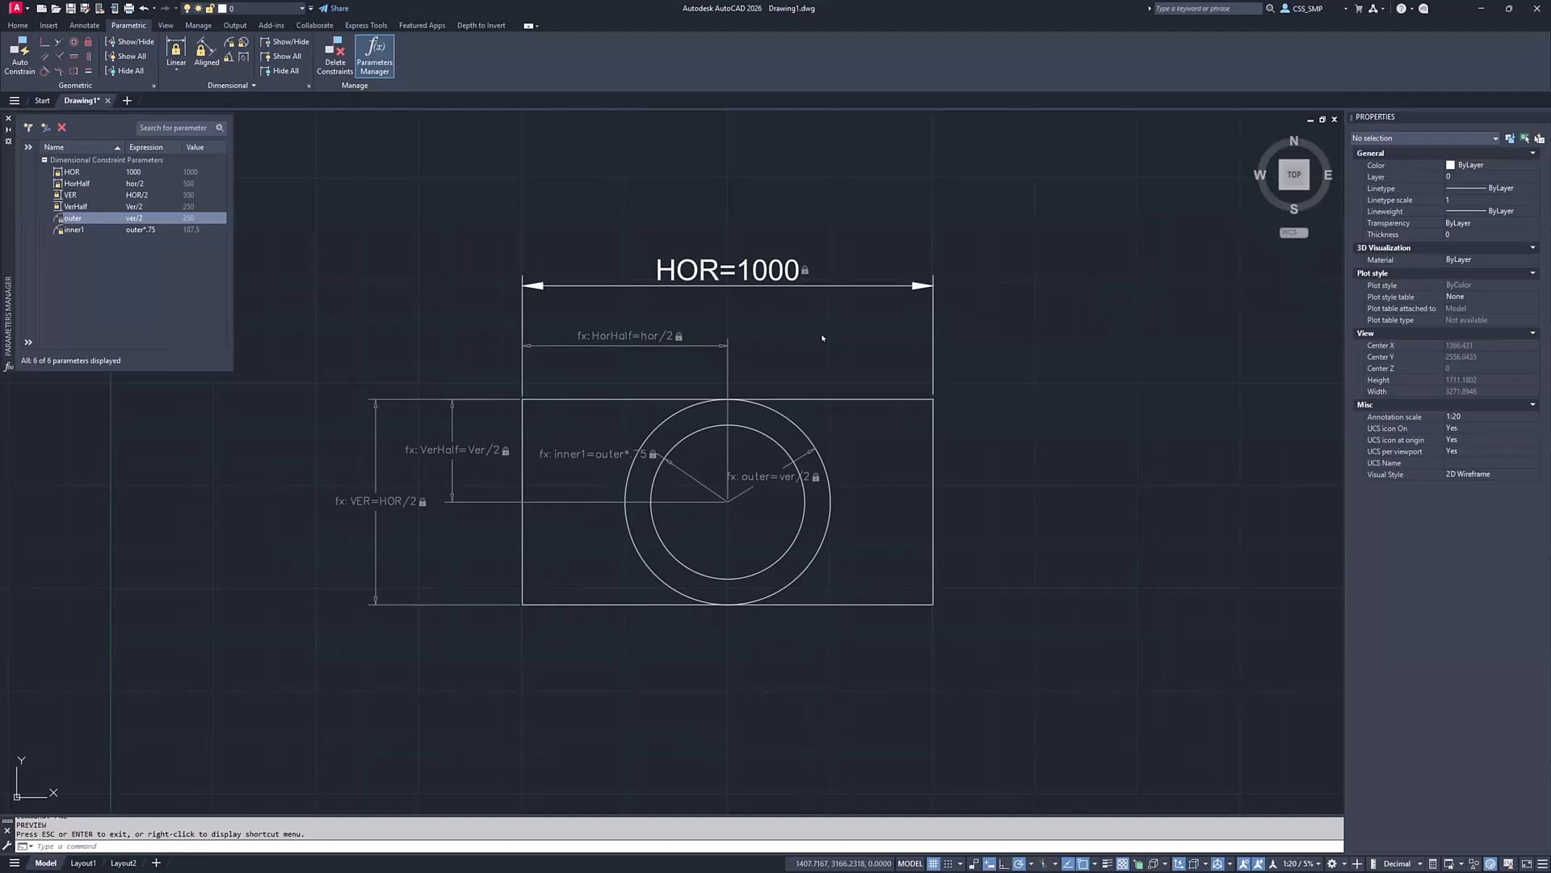
Change the HorHalf dimension's constraint form to Annotational and move its text to the middle of its dimension line
left_click(607, 344)
left_click(1461, 169)
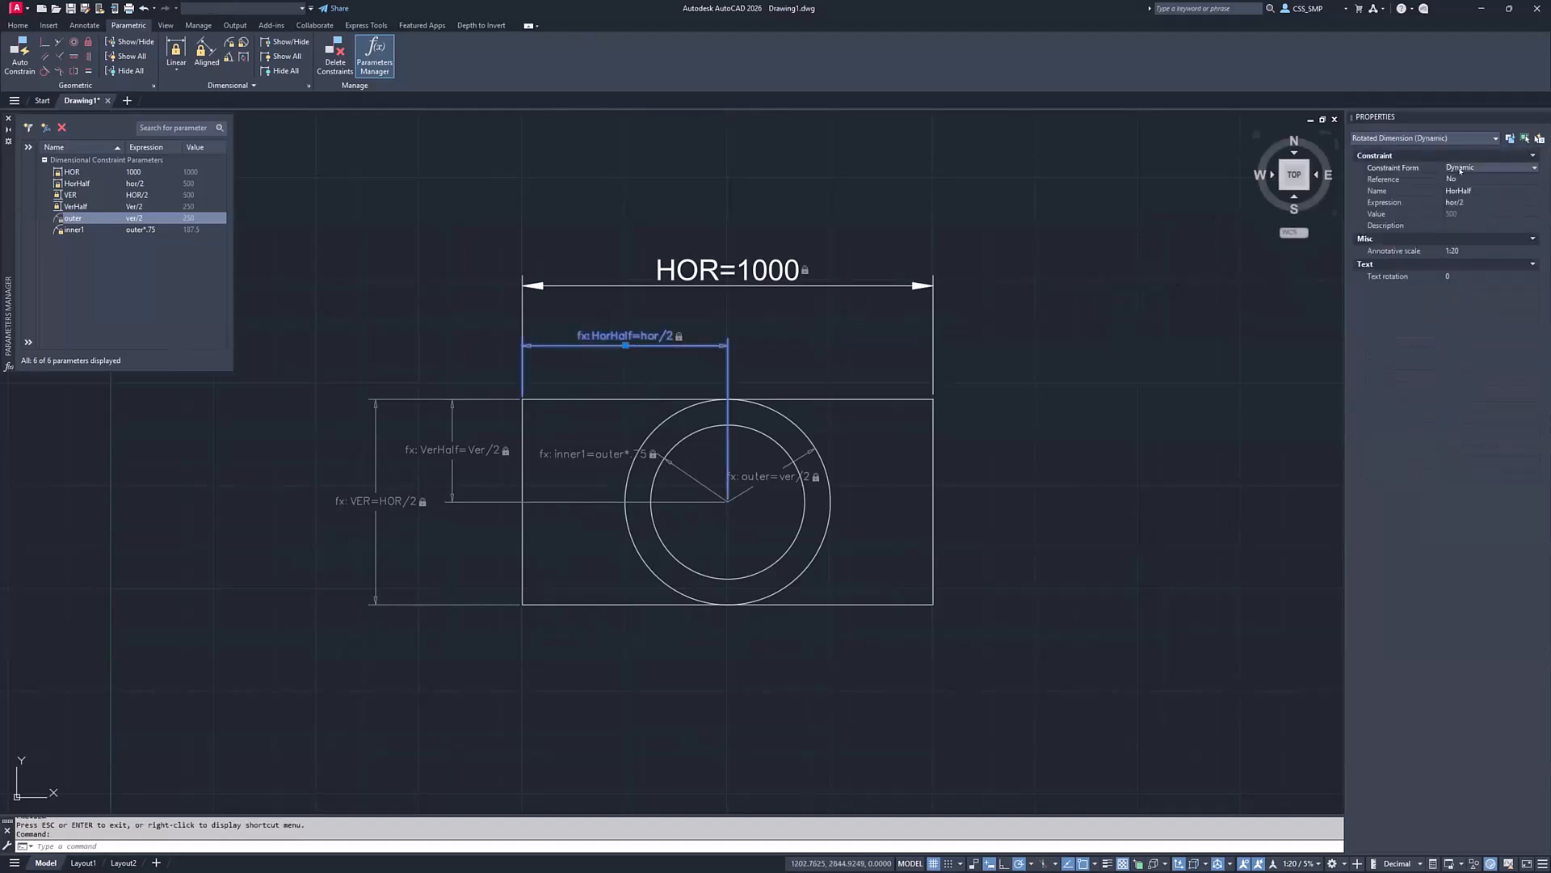
left_click(1460, 169)
left_click(1460, 191)
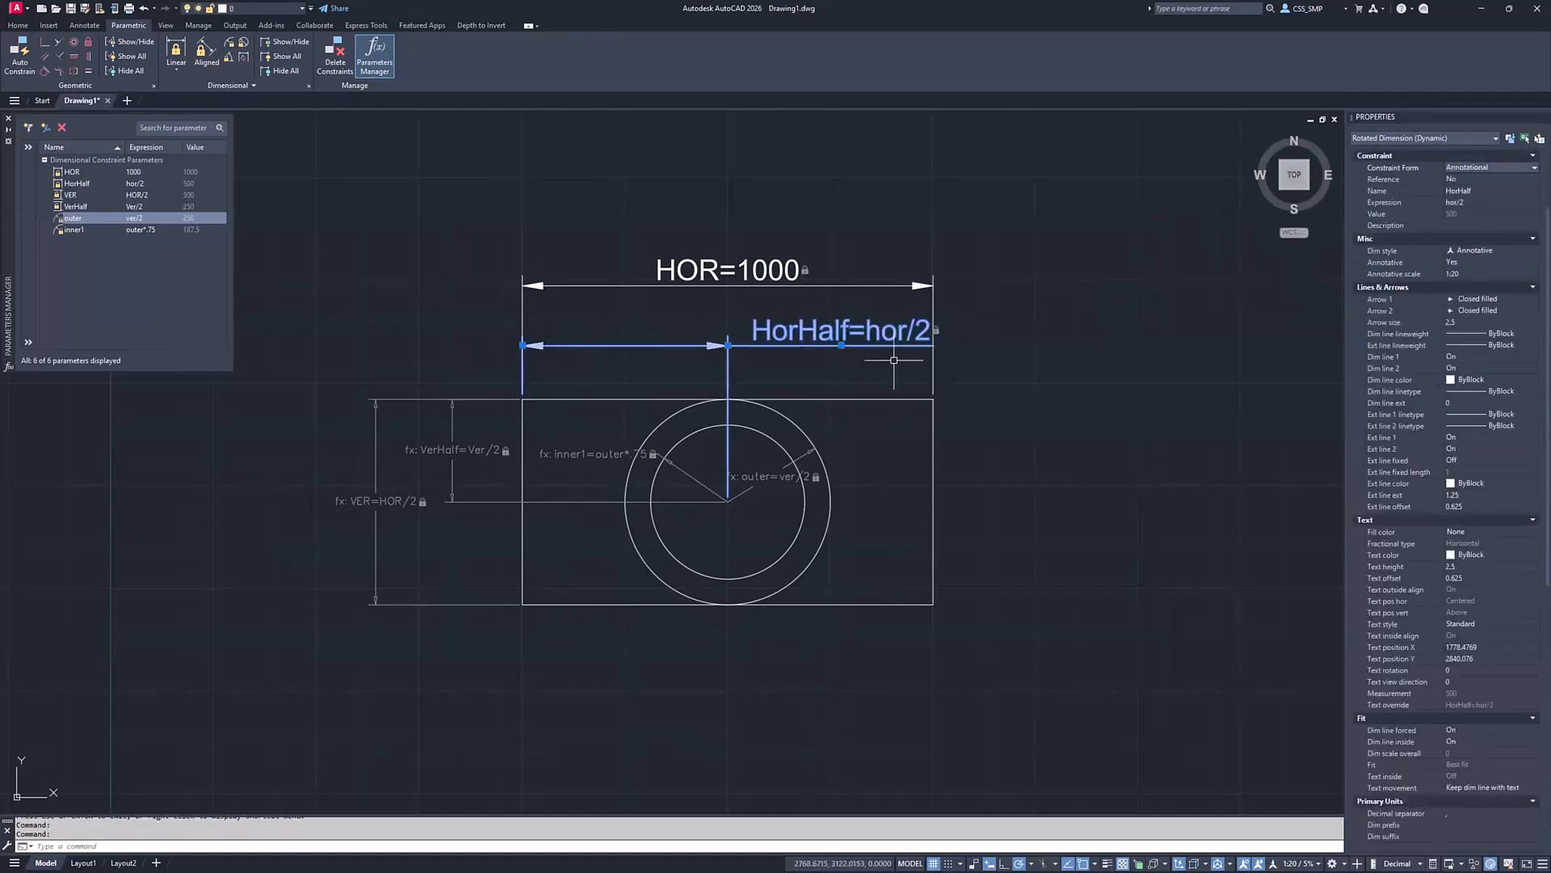
left_click(840, 345)
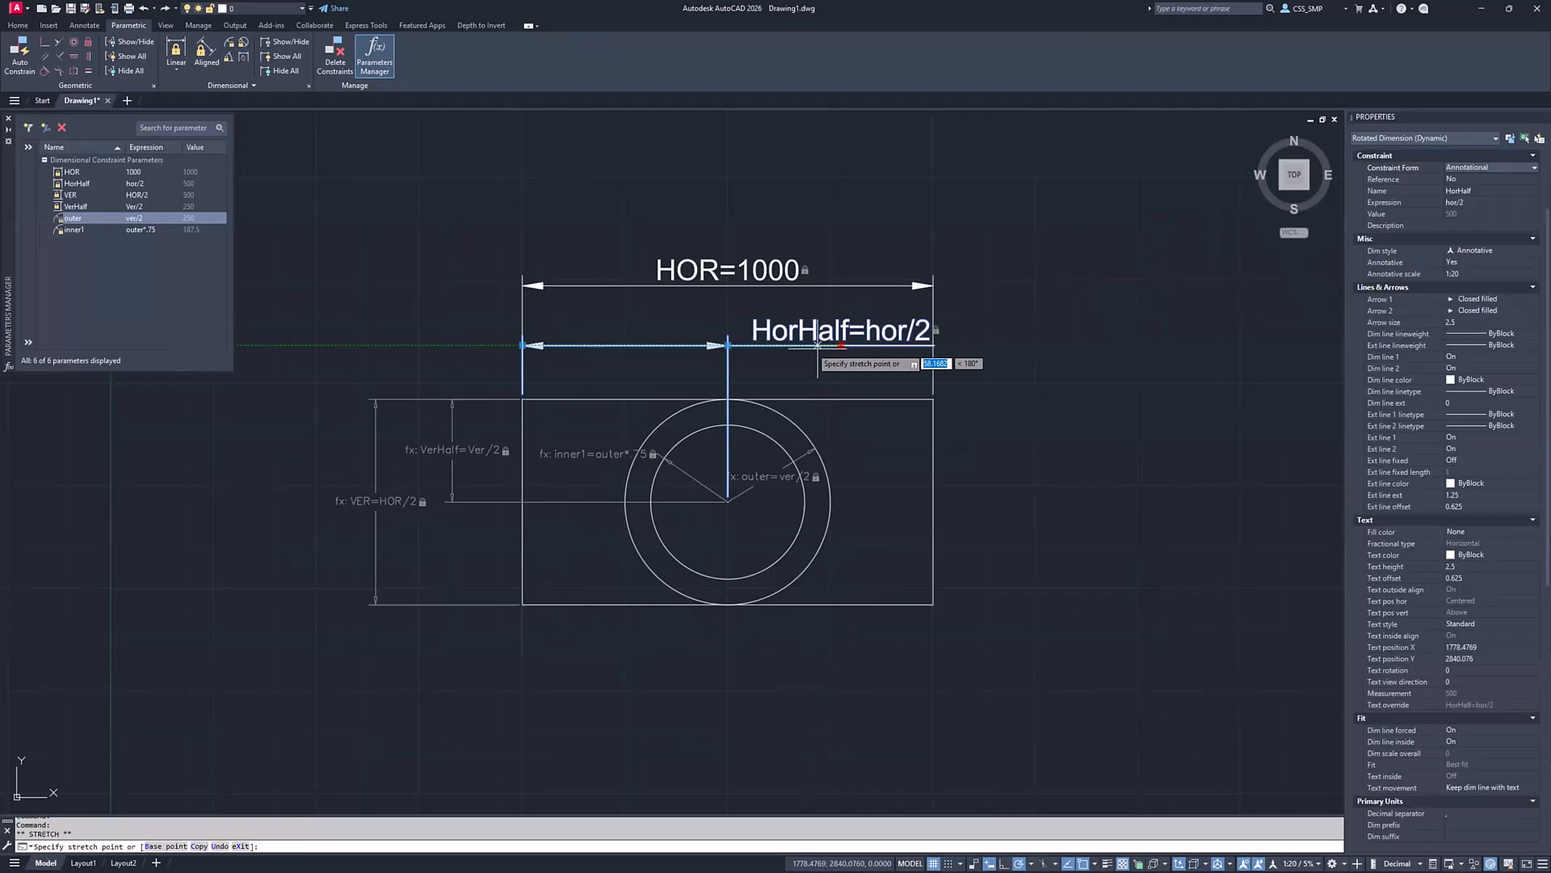
left_click(624, 346)
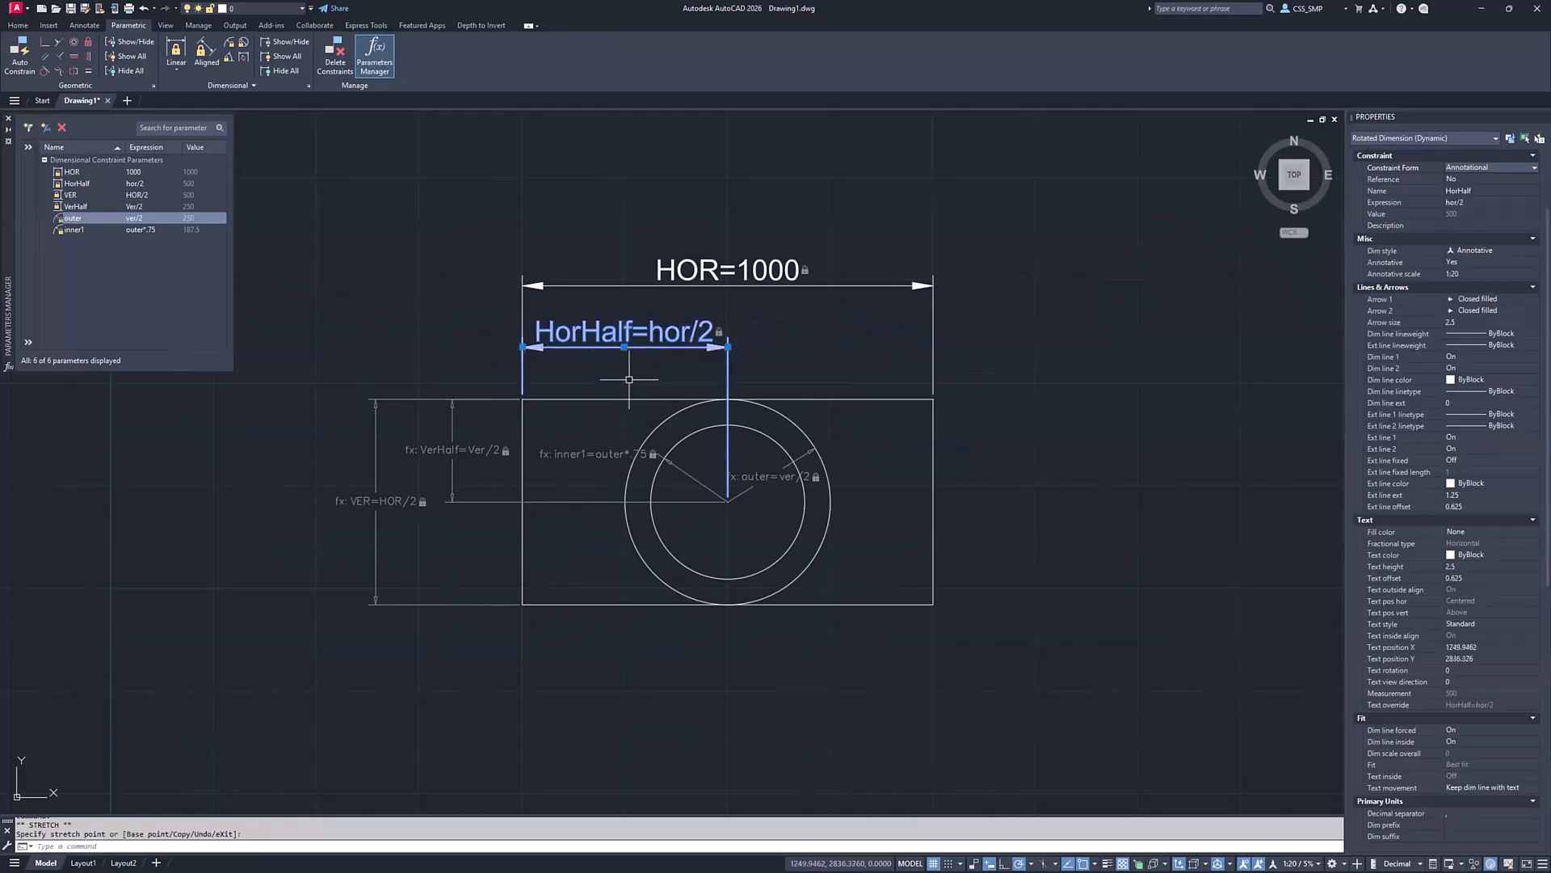
Preview the plot to check how the HOR and HorHalf dimensions print together
type("preview")
key("Return")
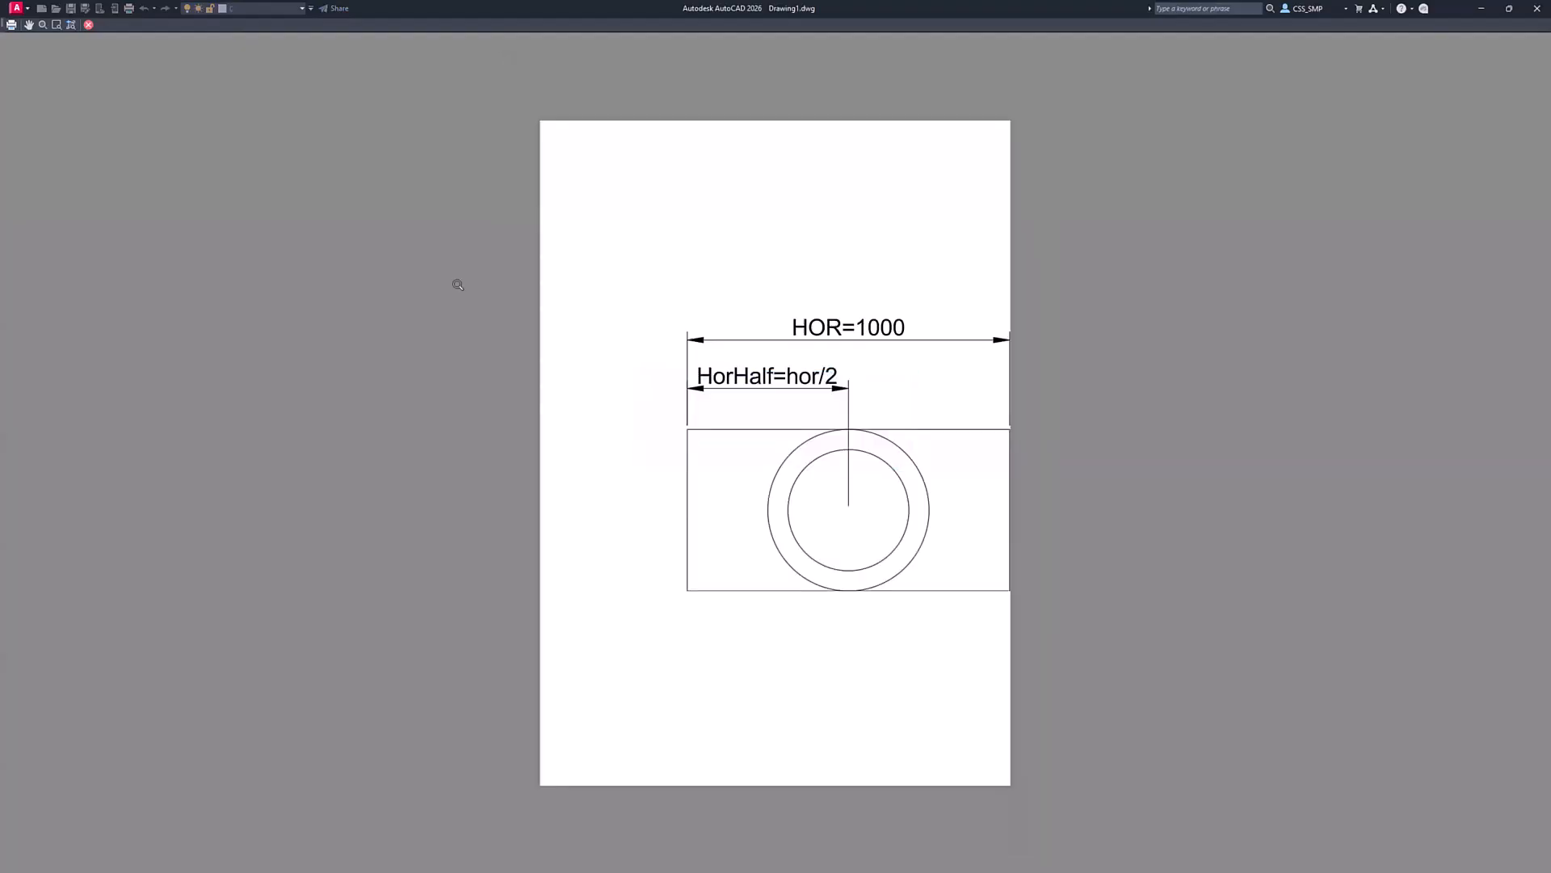
key("Escape")
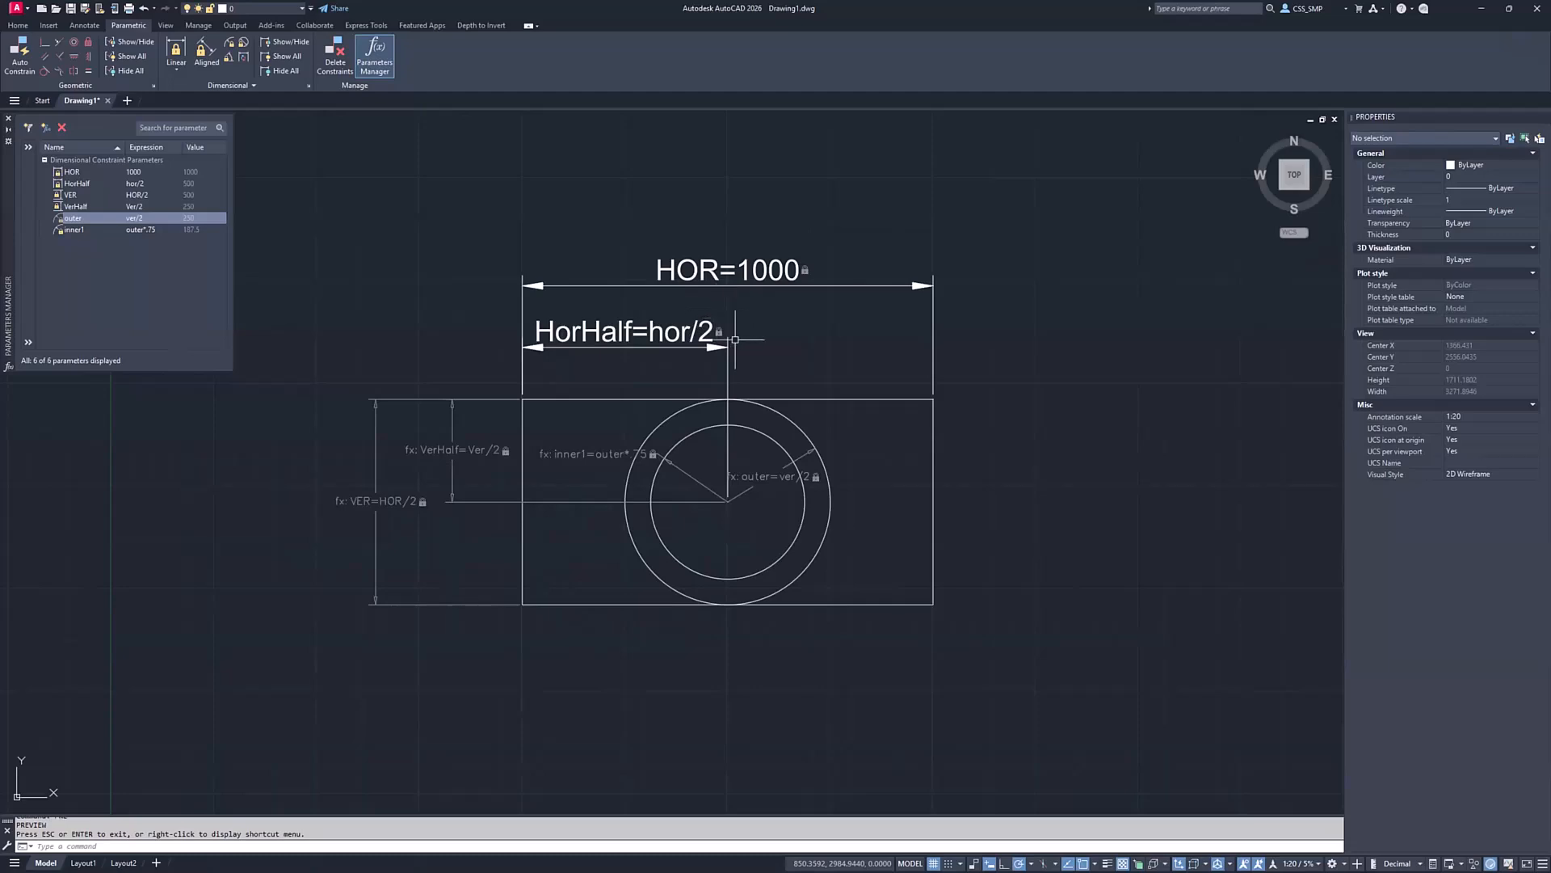
Set the dimension name format to Value in the dimensional constraint settings
left_click(309, 88)
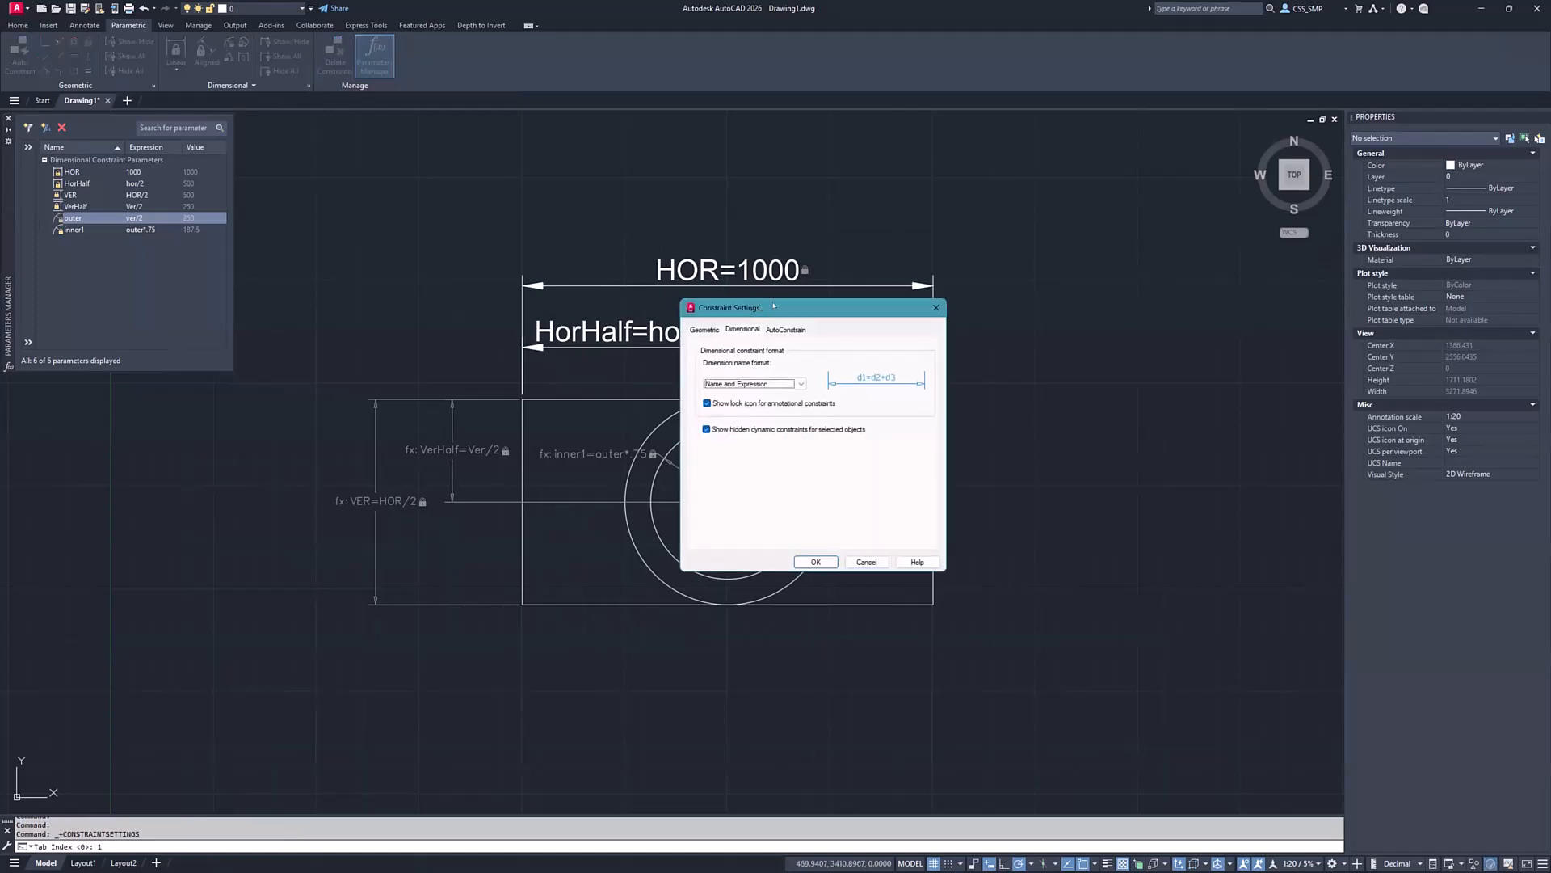
left_click_drag(774, 305, 1007, 291)
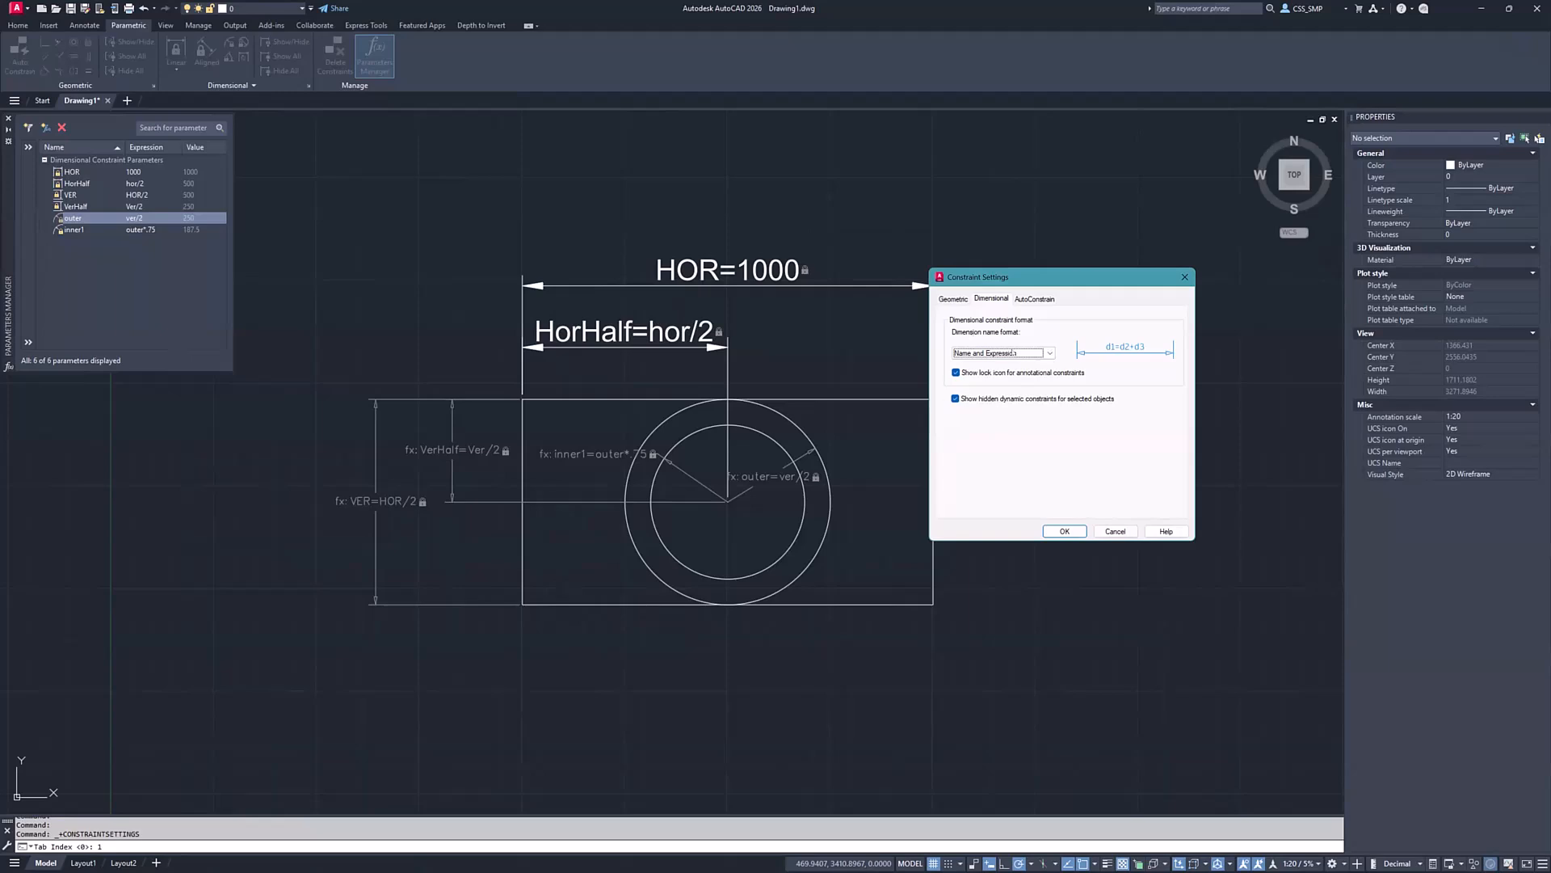
left_click(1048, 354)
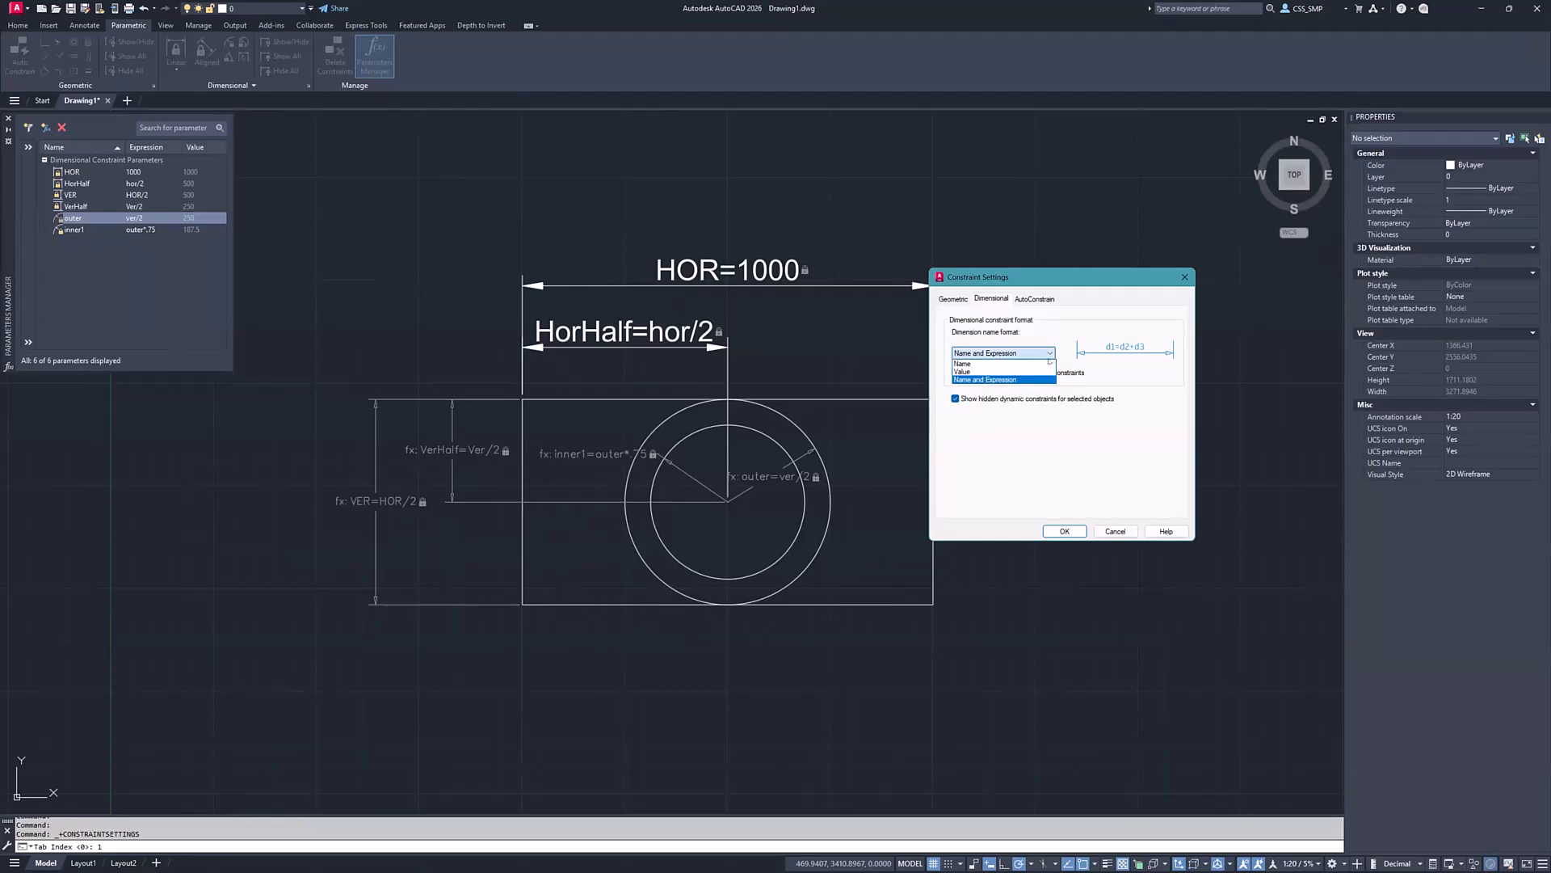
left_click(989, 372)
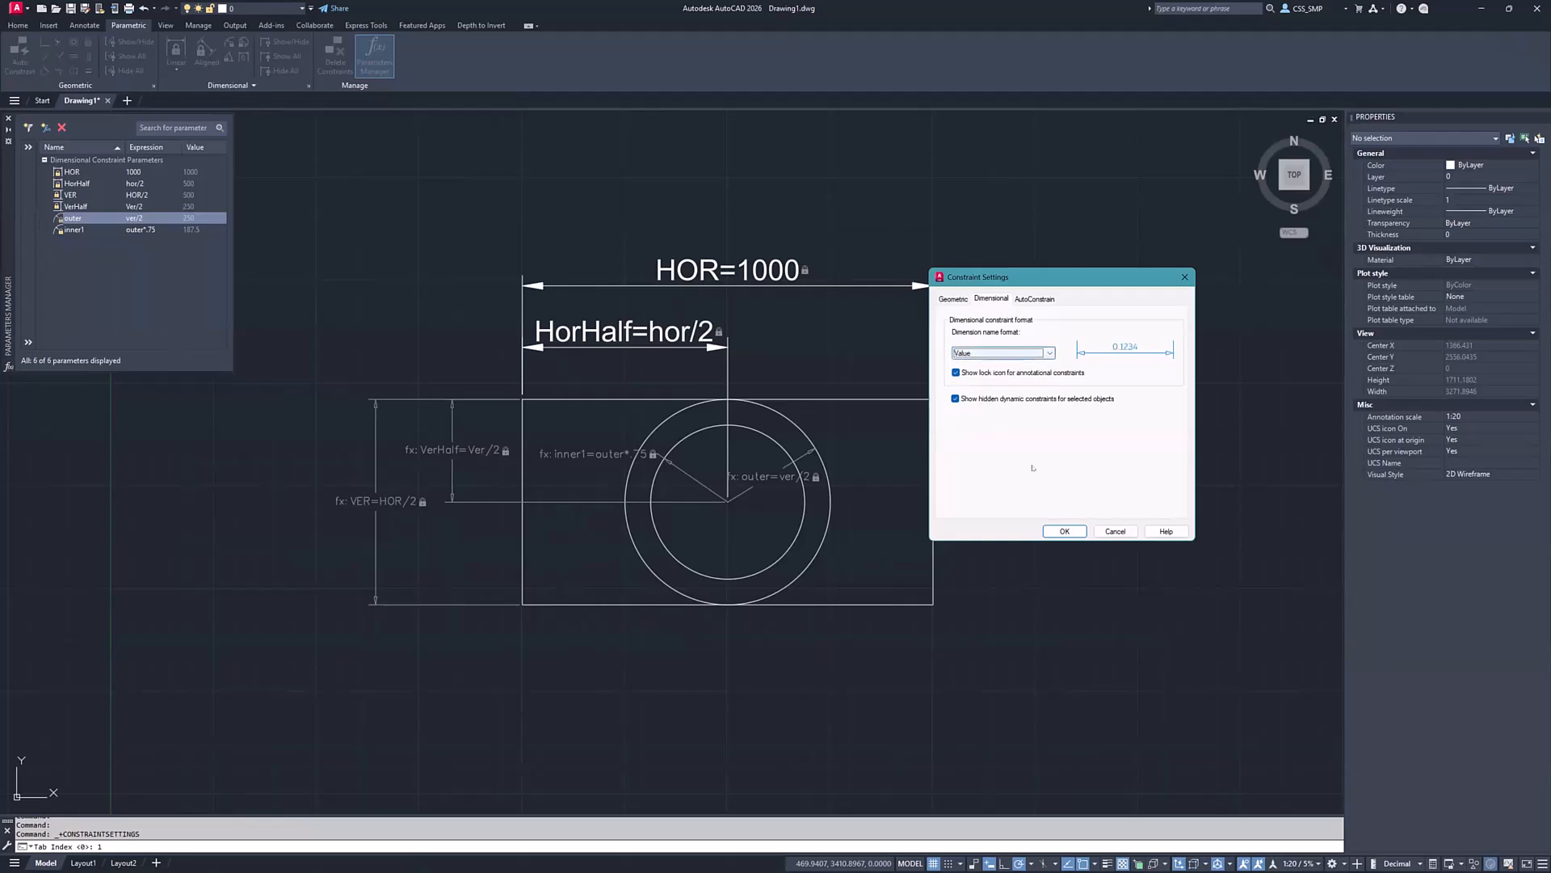
left_click(1064, 531)
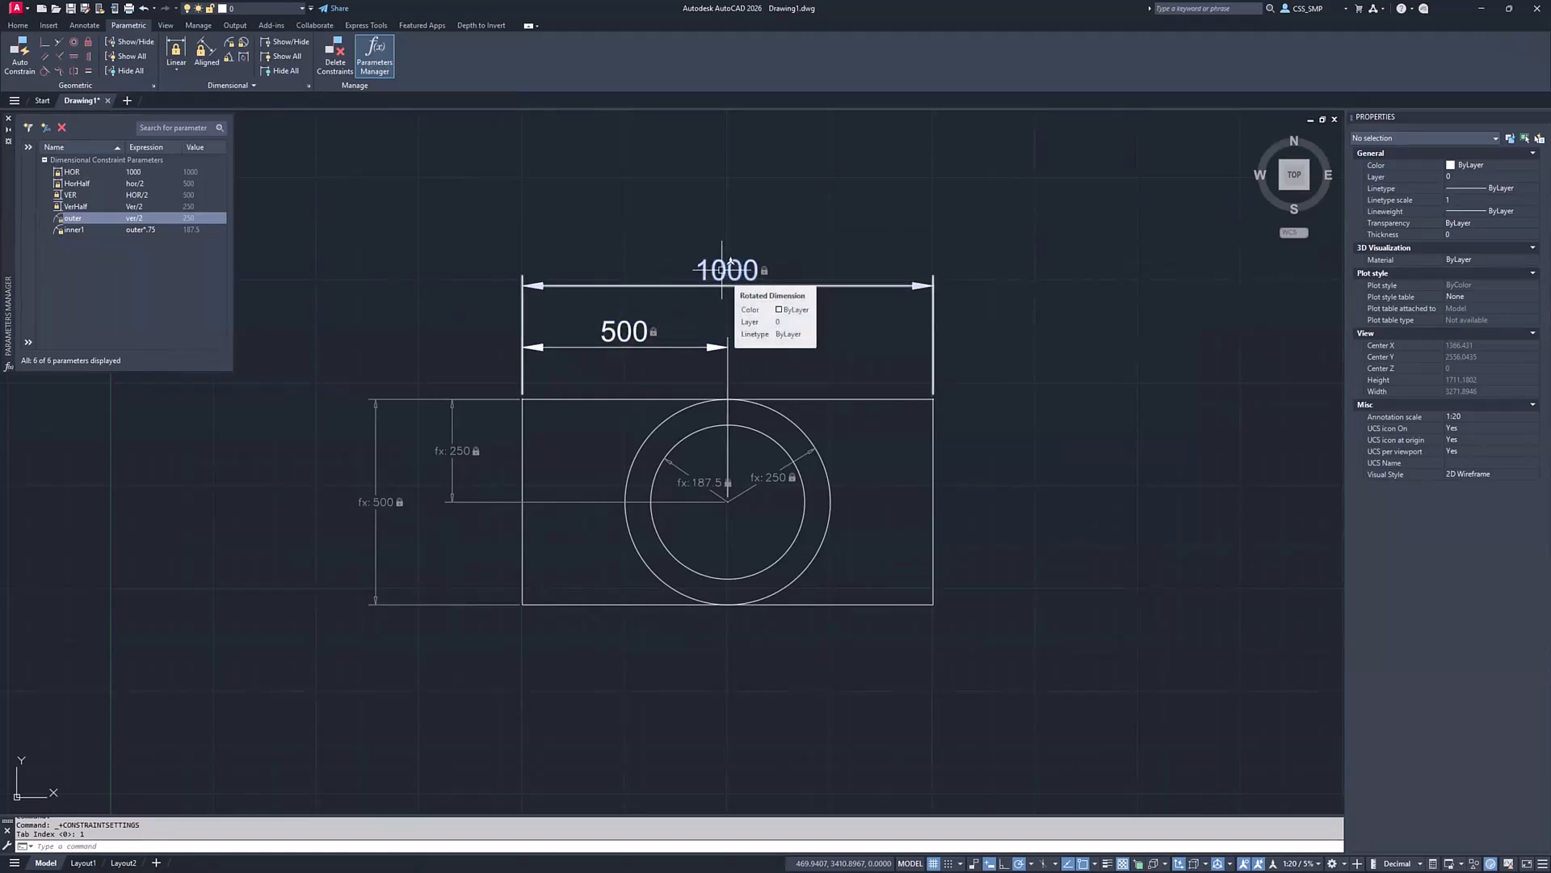
Preview the plot to check the printed dimensions in the Value name format
type("pre")
key("Return")
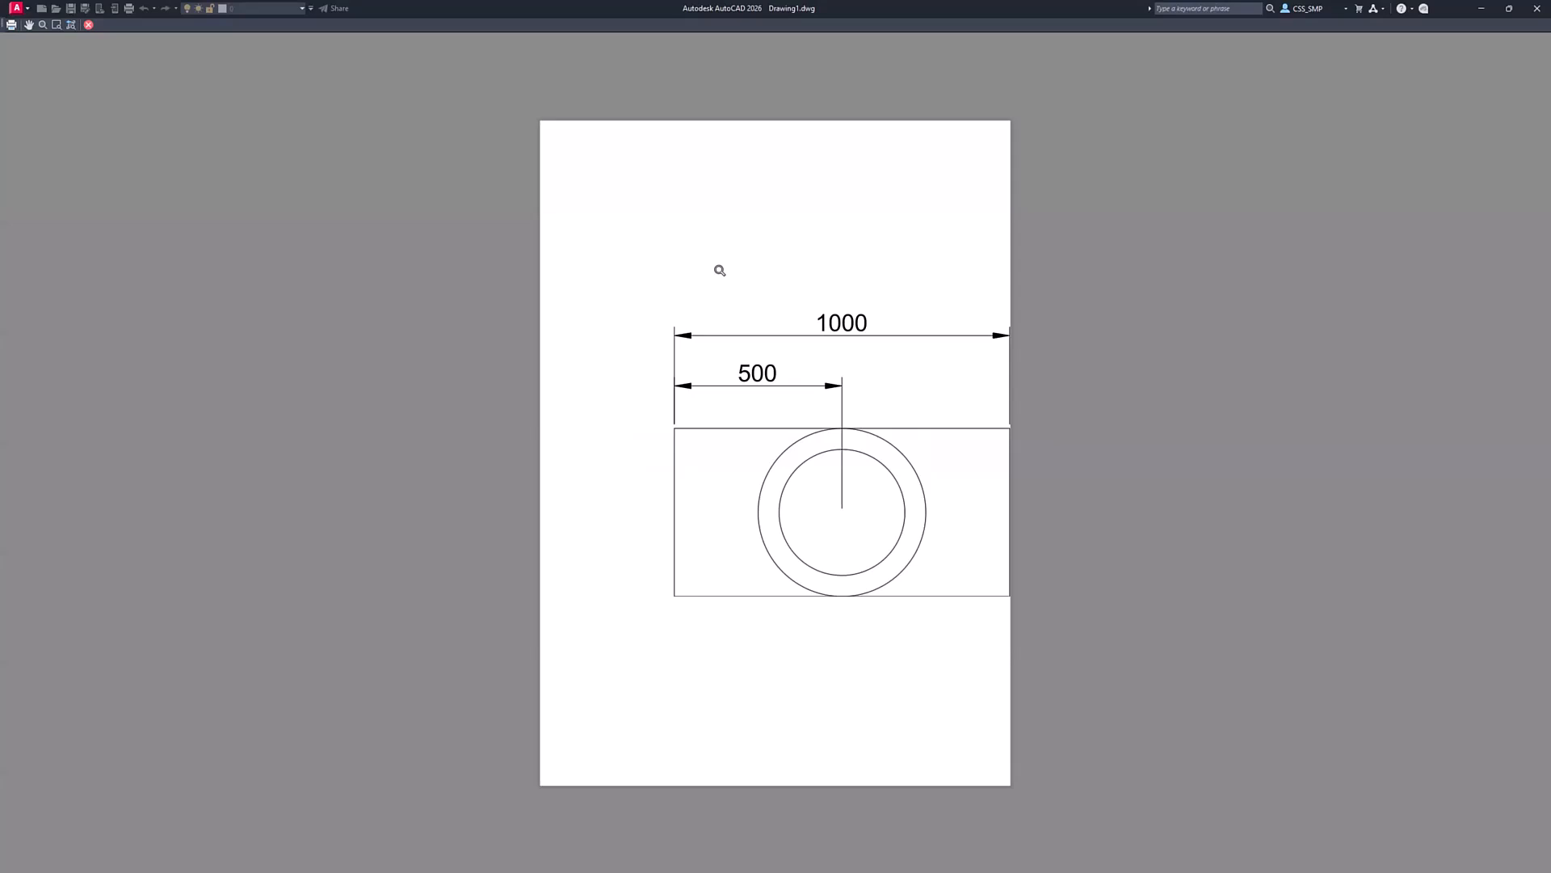
key("Escape")
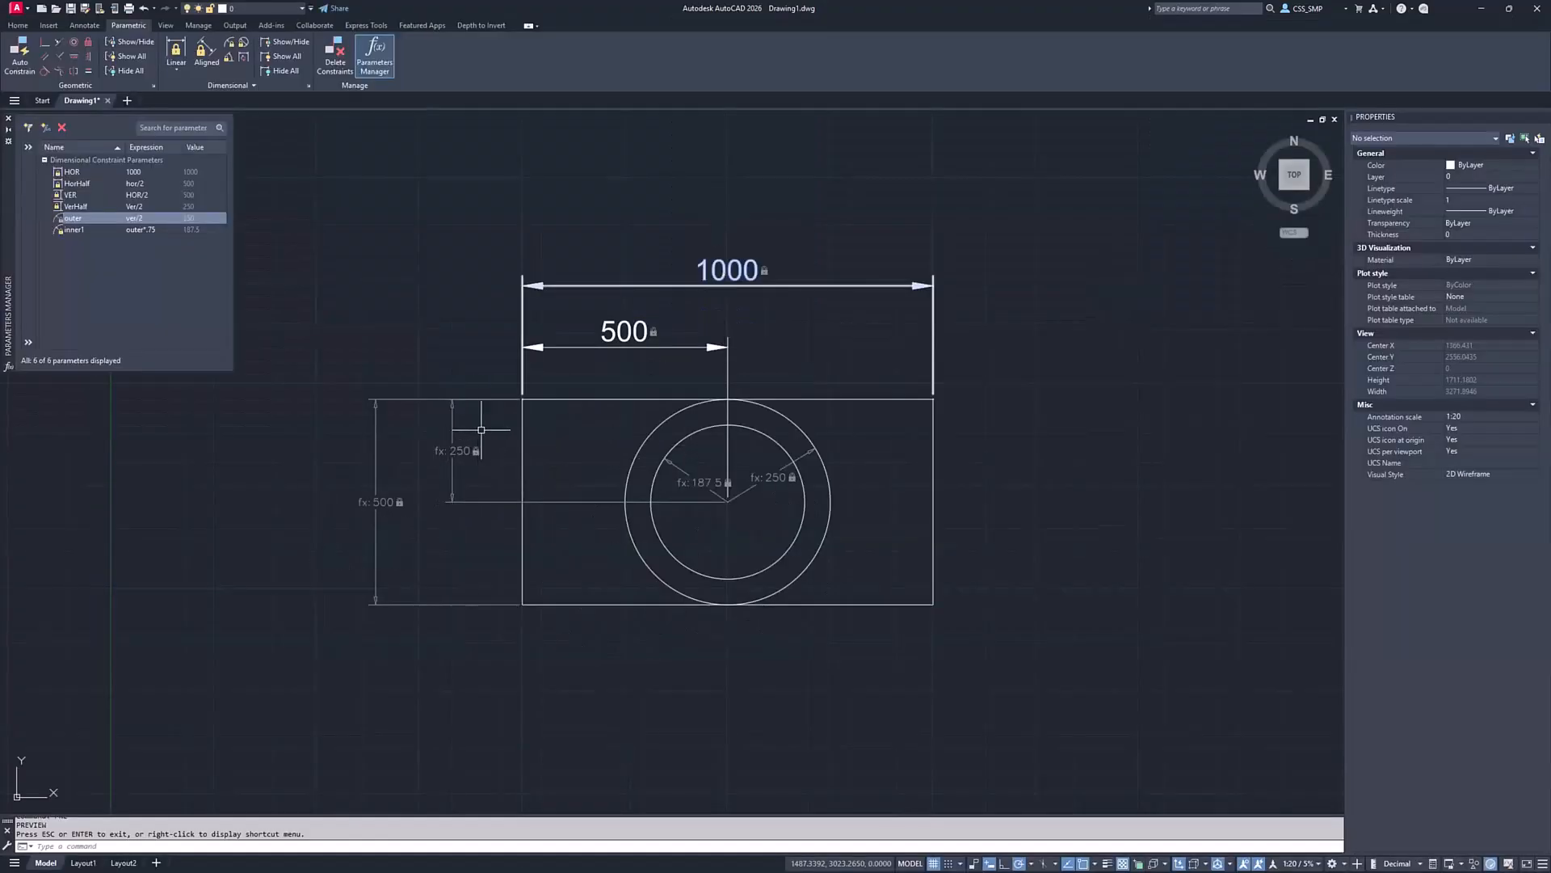
Change the constraint form of the VER and VerHalf dimensions to Annotational
left_click(627, 331)
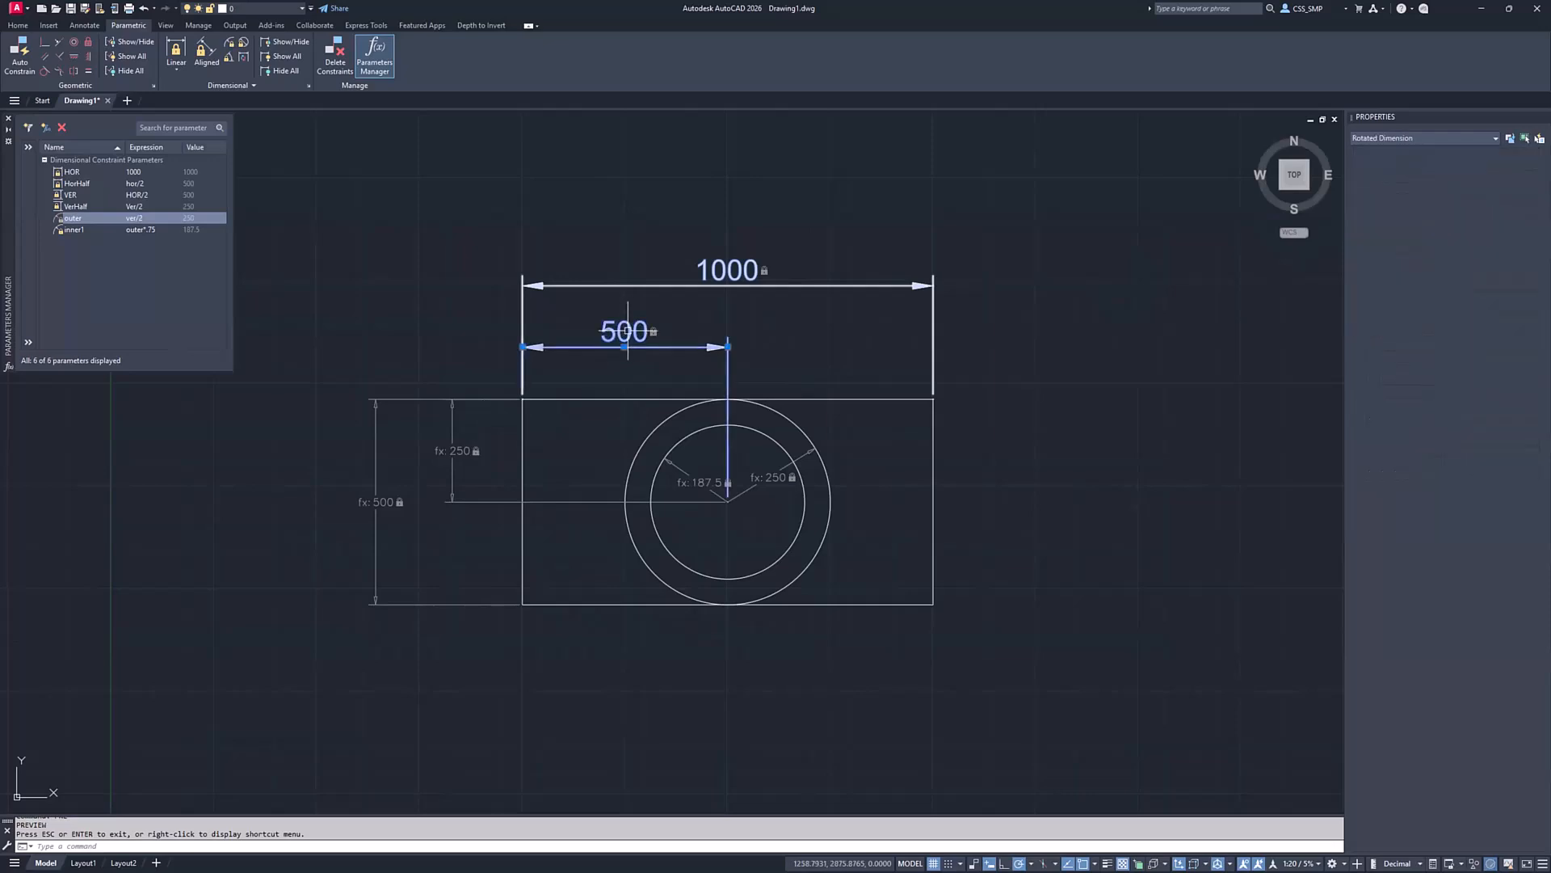
key("Escape")
left_click(487, 410)
left_click(348, 571)
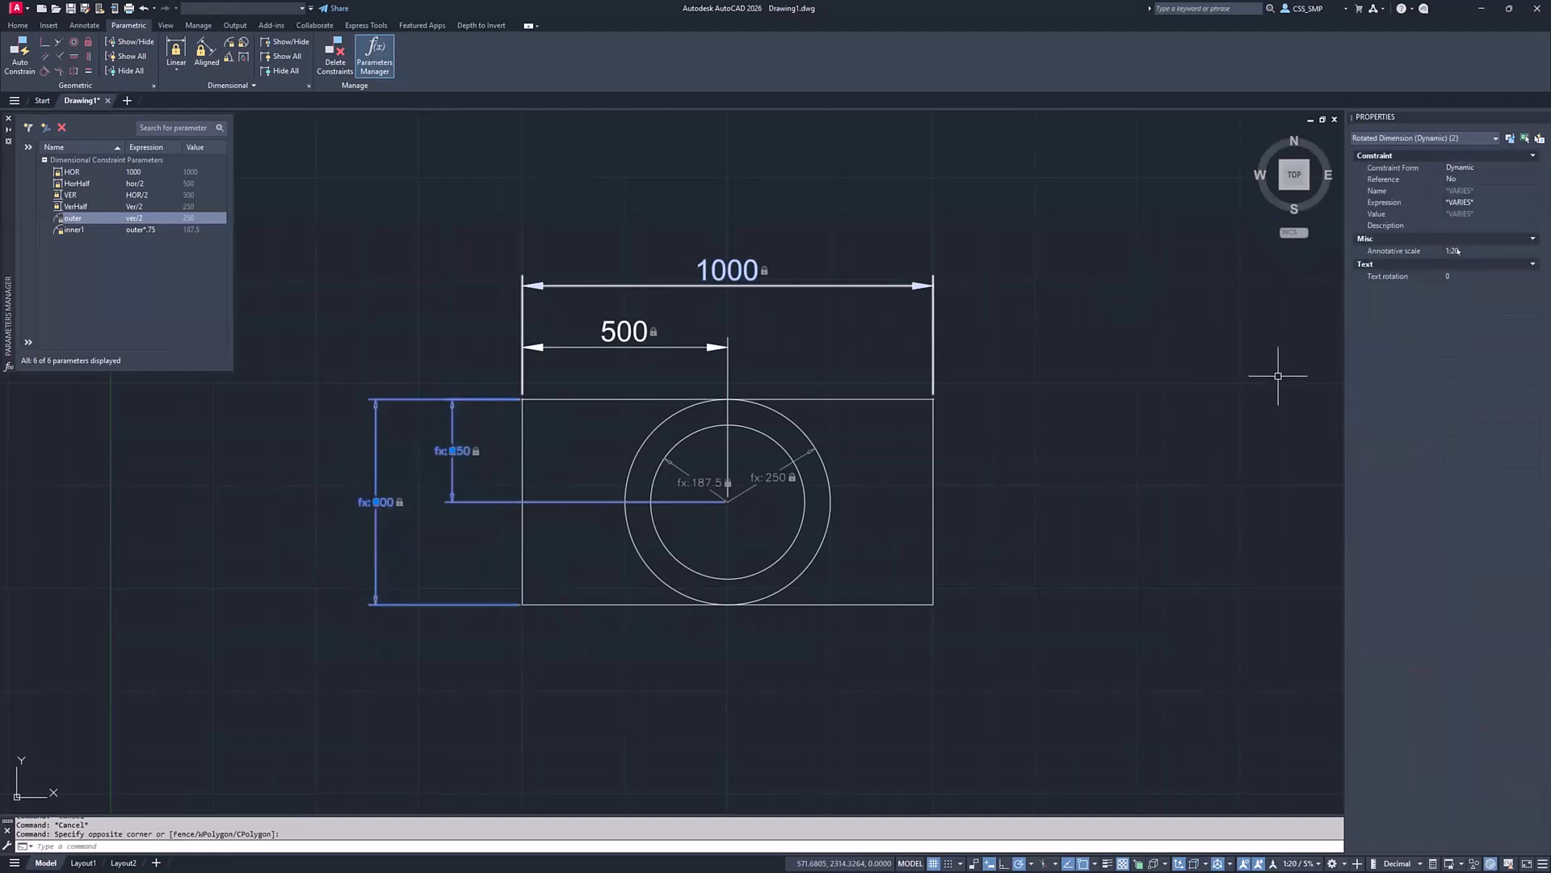
left_click(1460, 170)
left_click(1534, 167)
left_click(1479, 190)
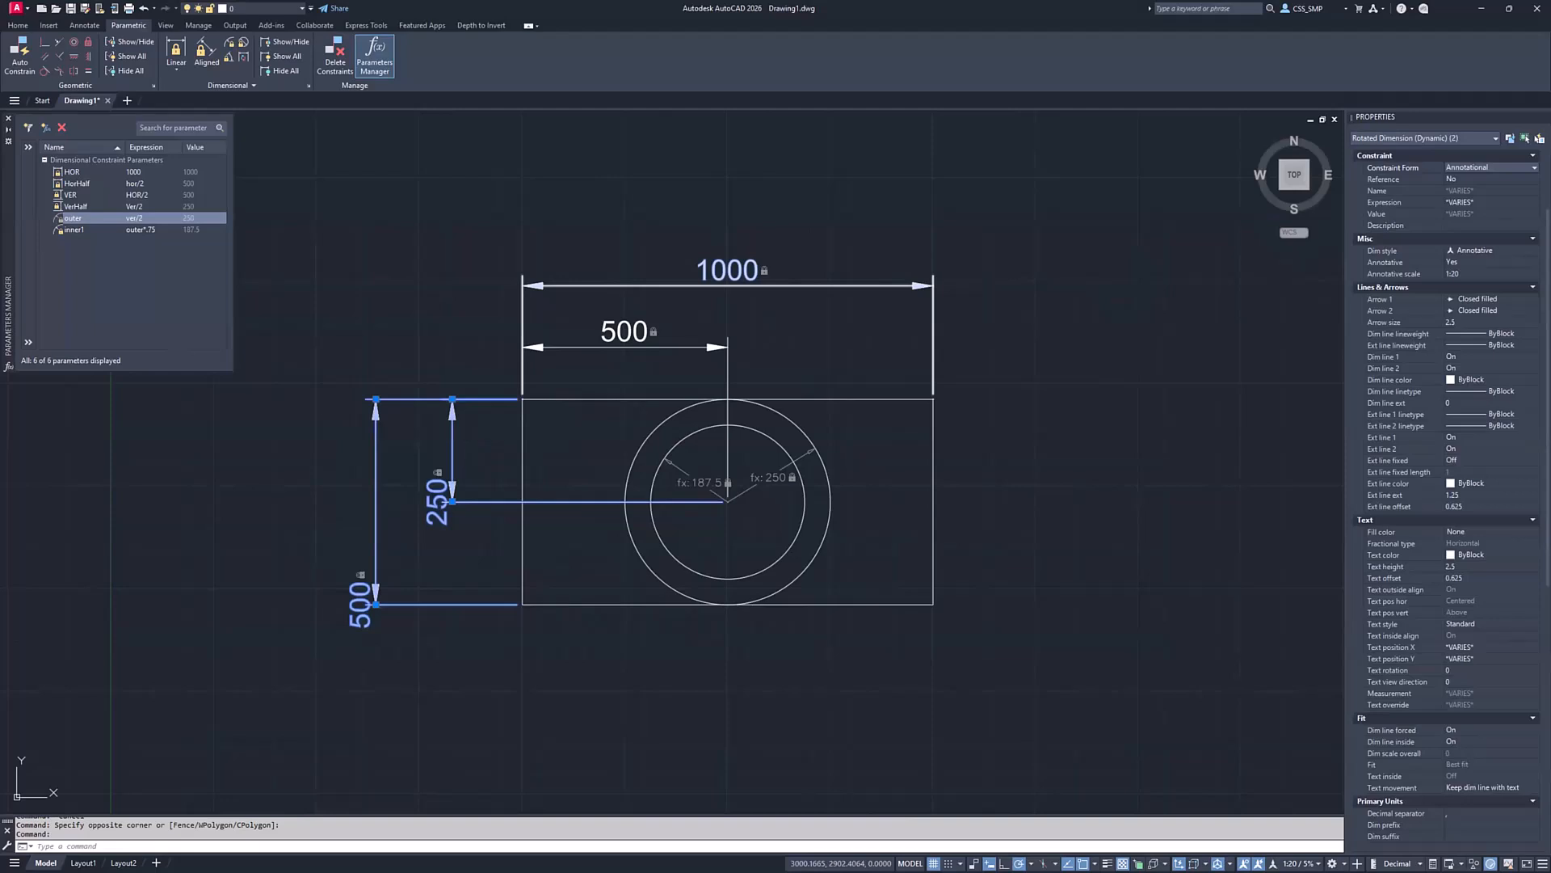
key("Escape")
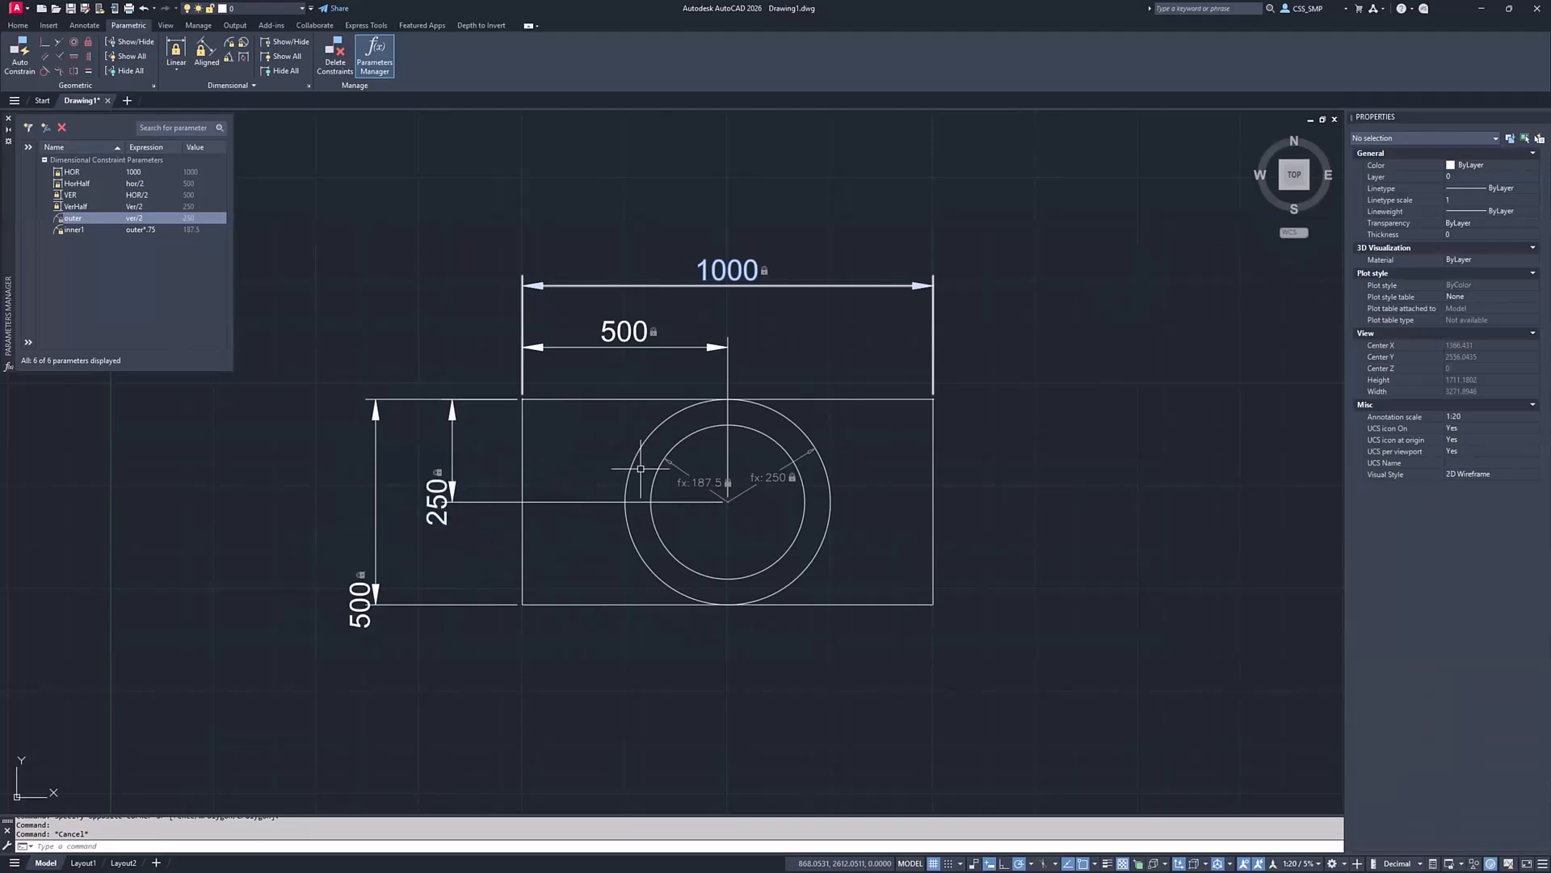
Change the outer circle's radius constraint form to Annotational and clear the selection
left_click(771, 485)
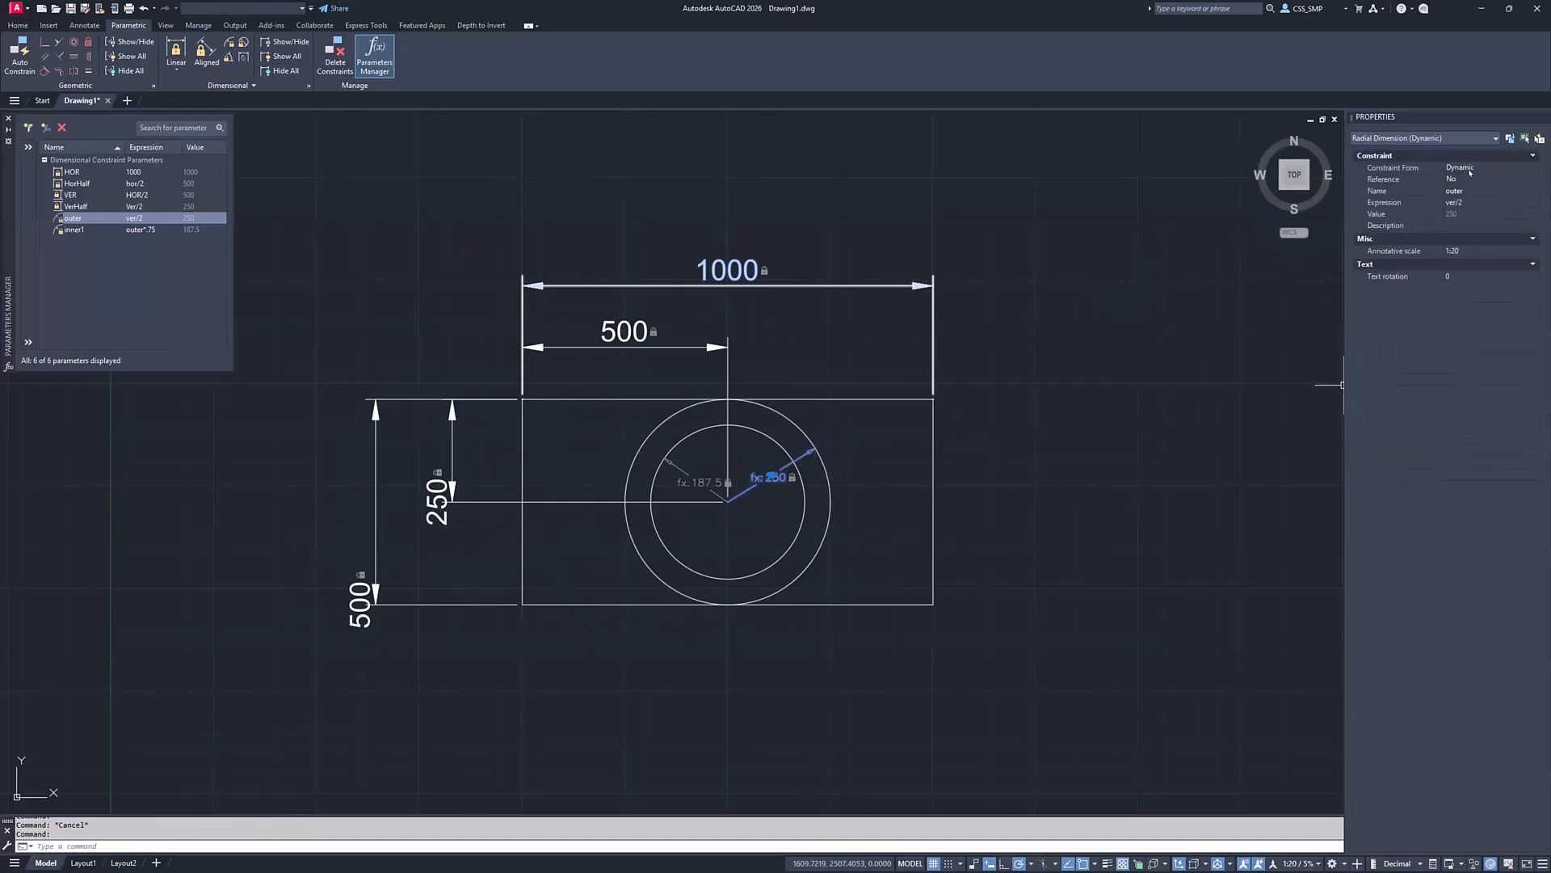
left_click(1470, 168)
left_click(1470, 168)
left_click(1467, 192)
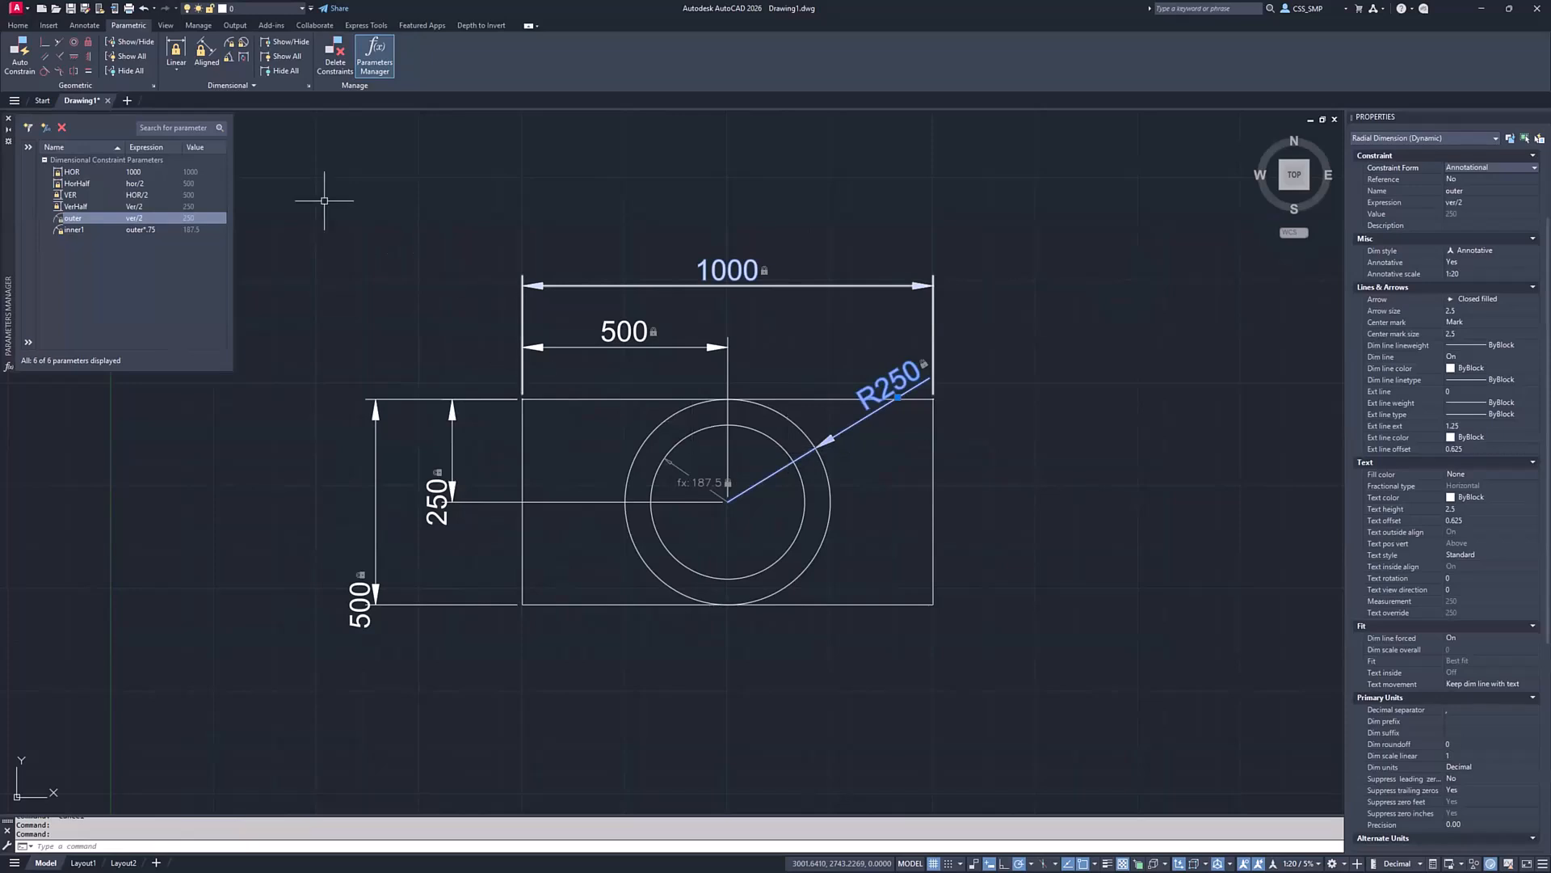
left_click(754, 270)
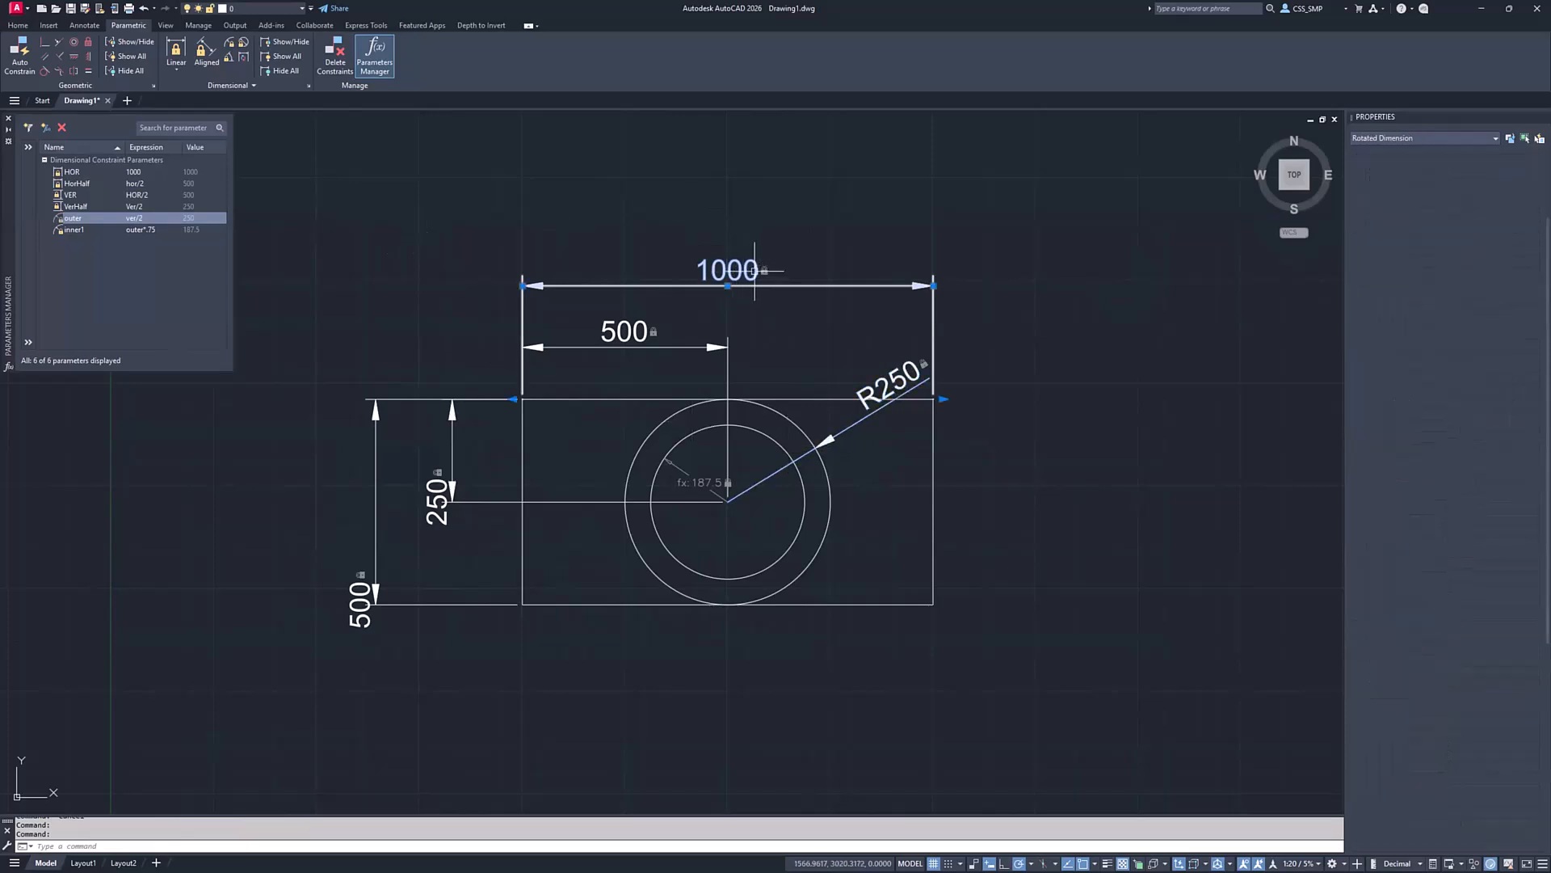
key("Escape")
key("Escape")
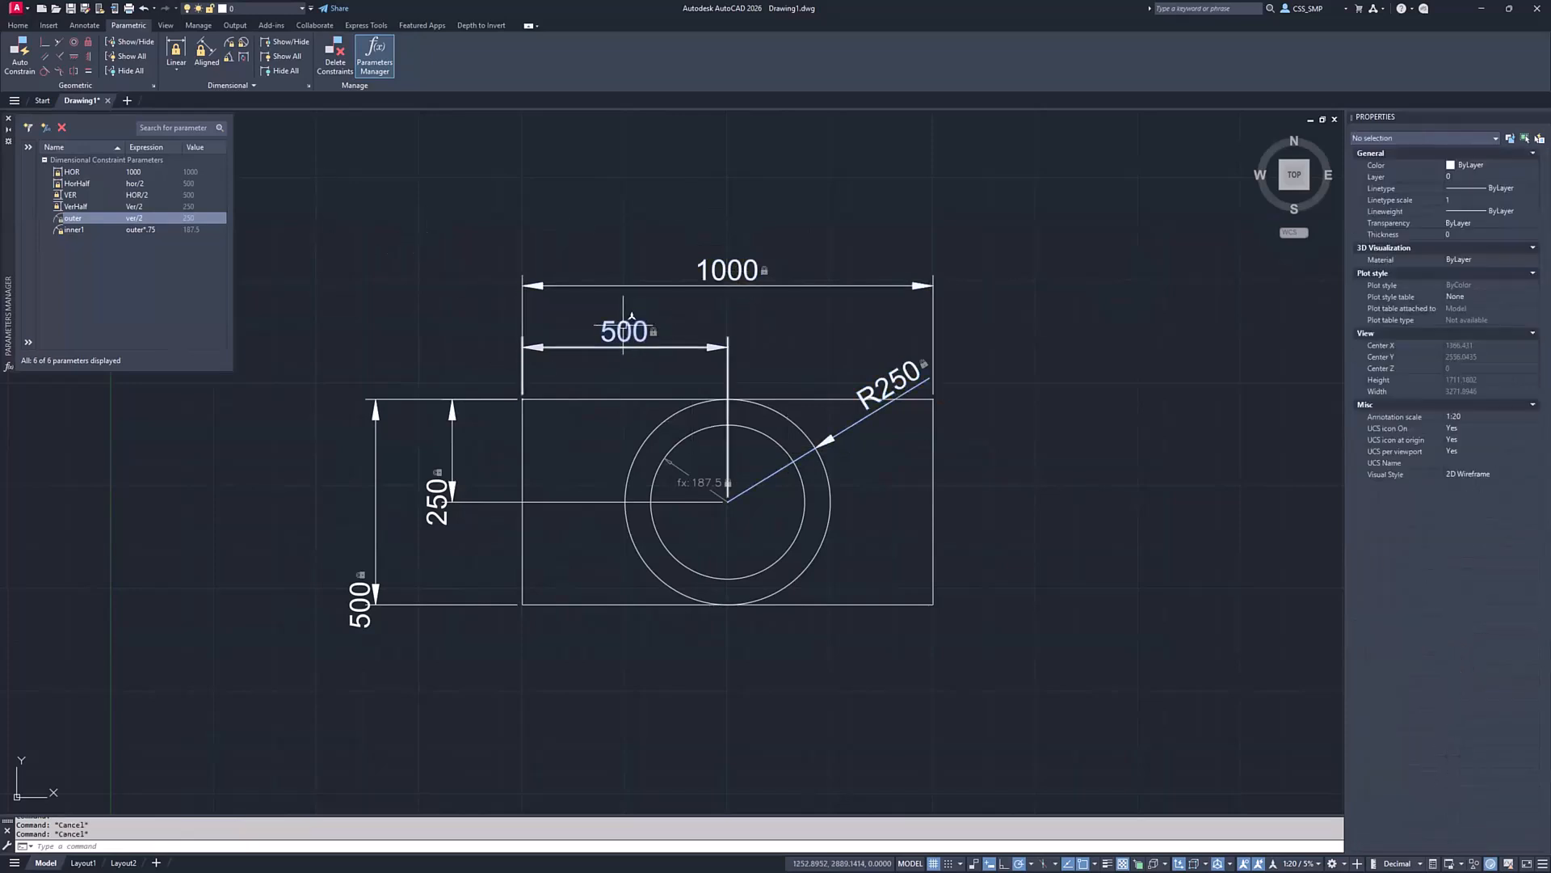
Stretch the HOR dimension from its end at the rectangle's upper-right corner to a width of about 1994.49
left_click(623, 325)
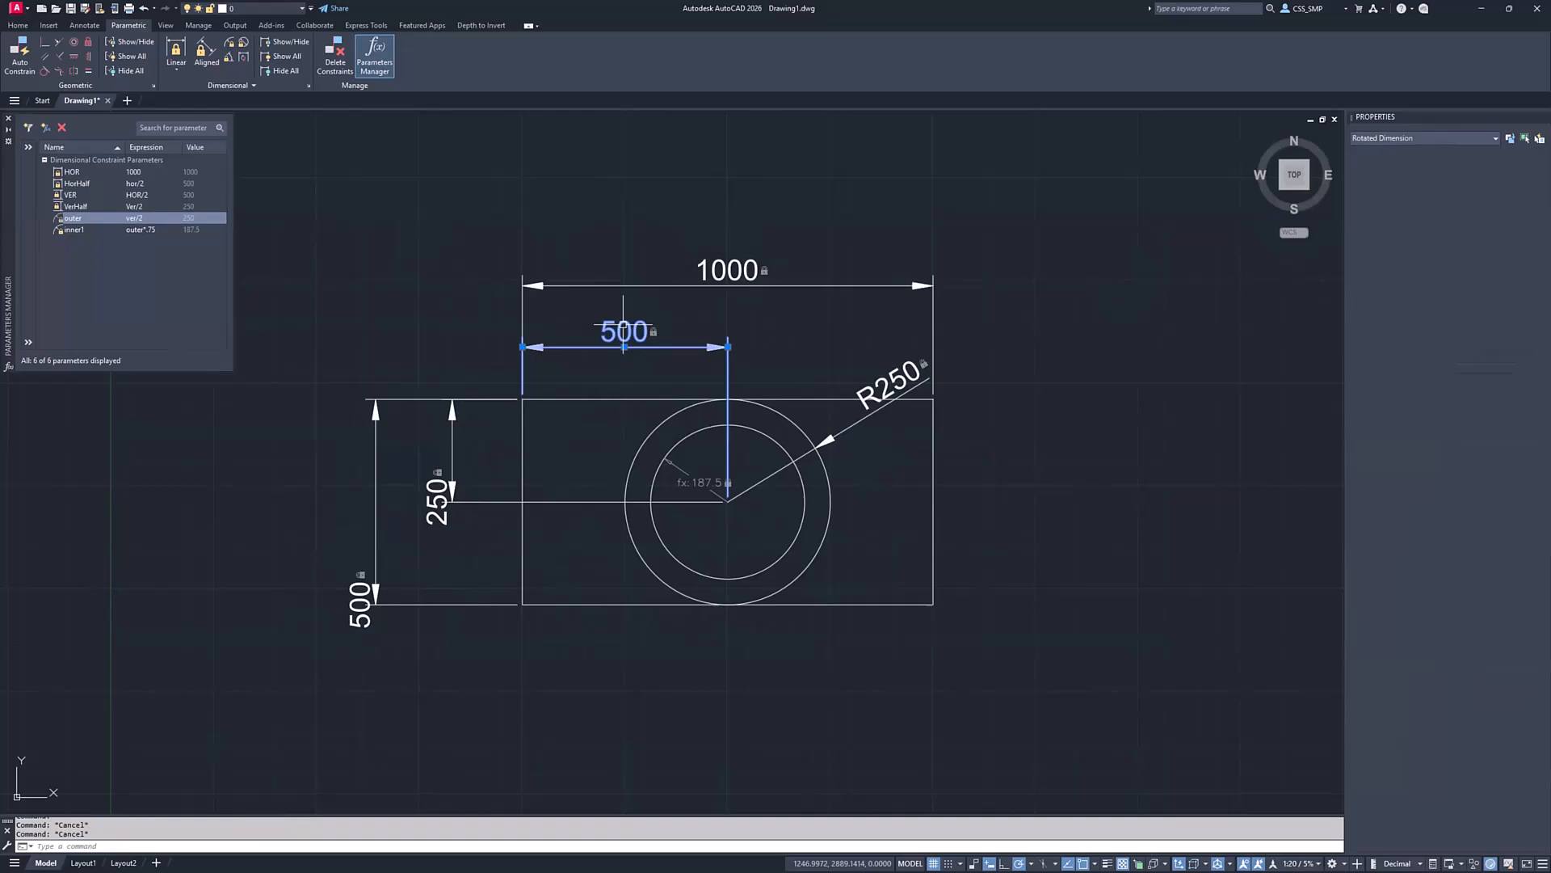
left_click(742, 266)
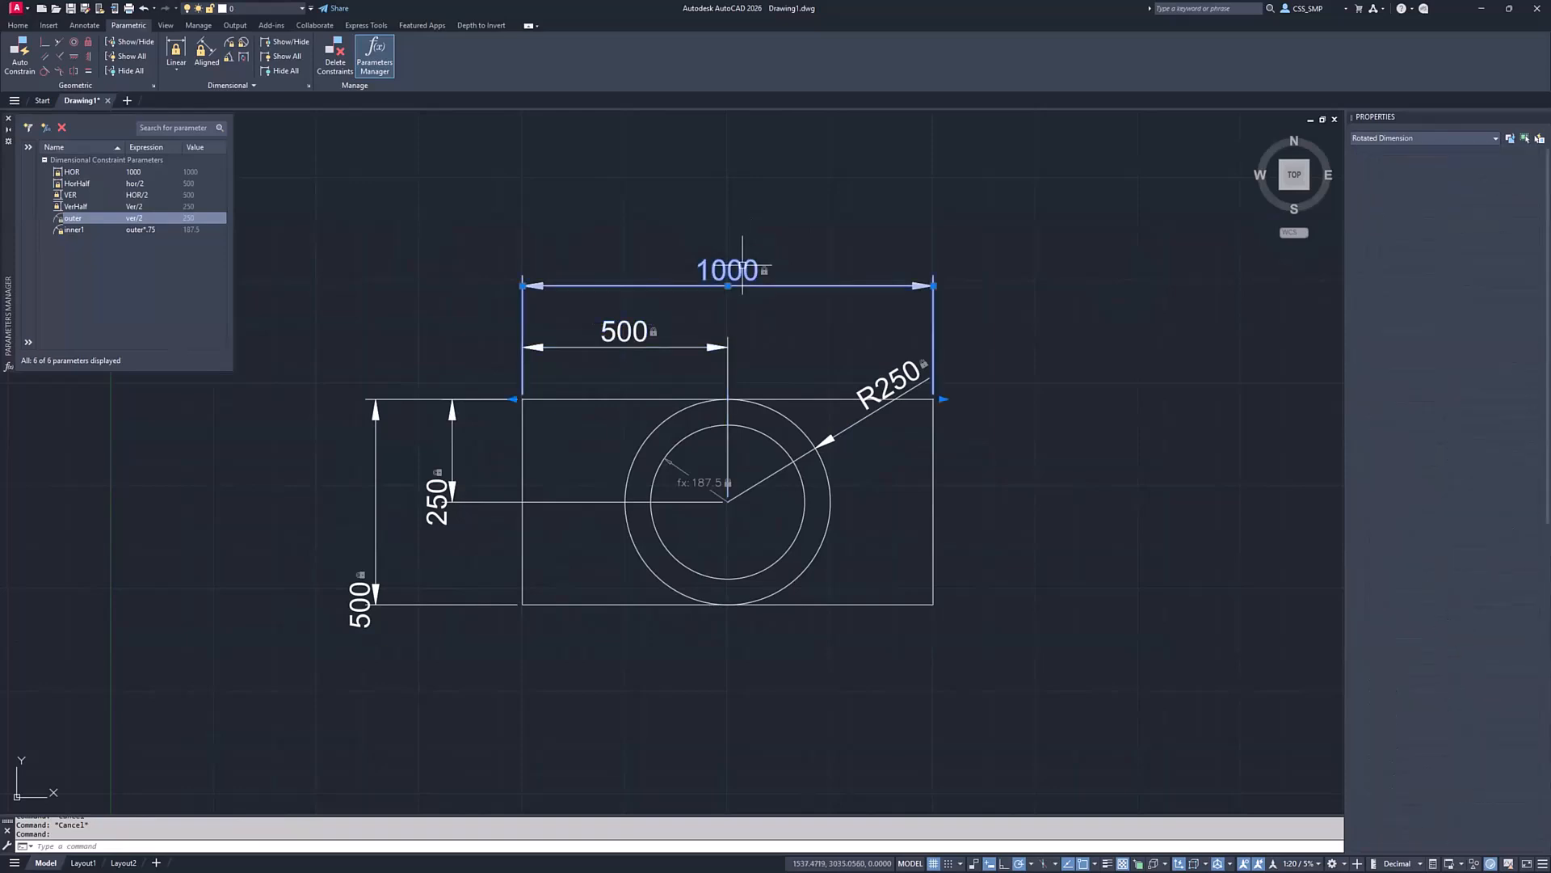
left_click(943, 400)
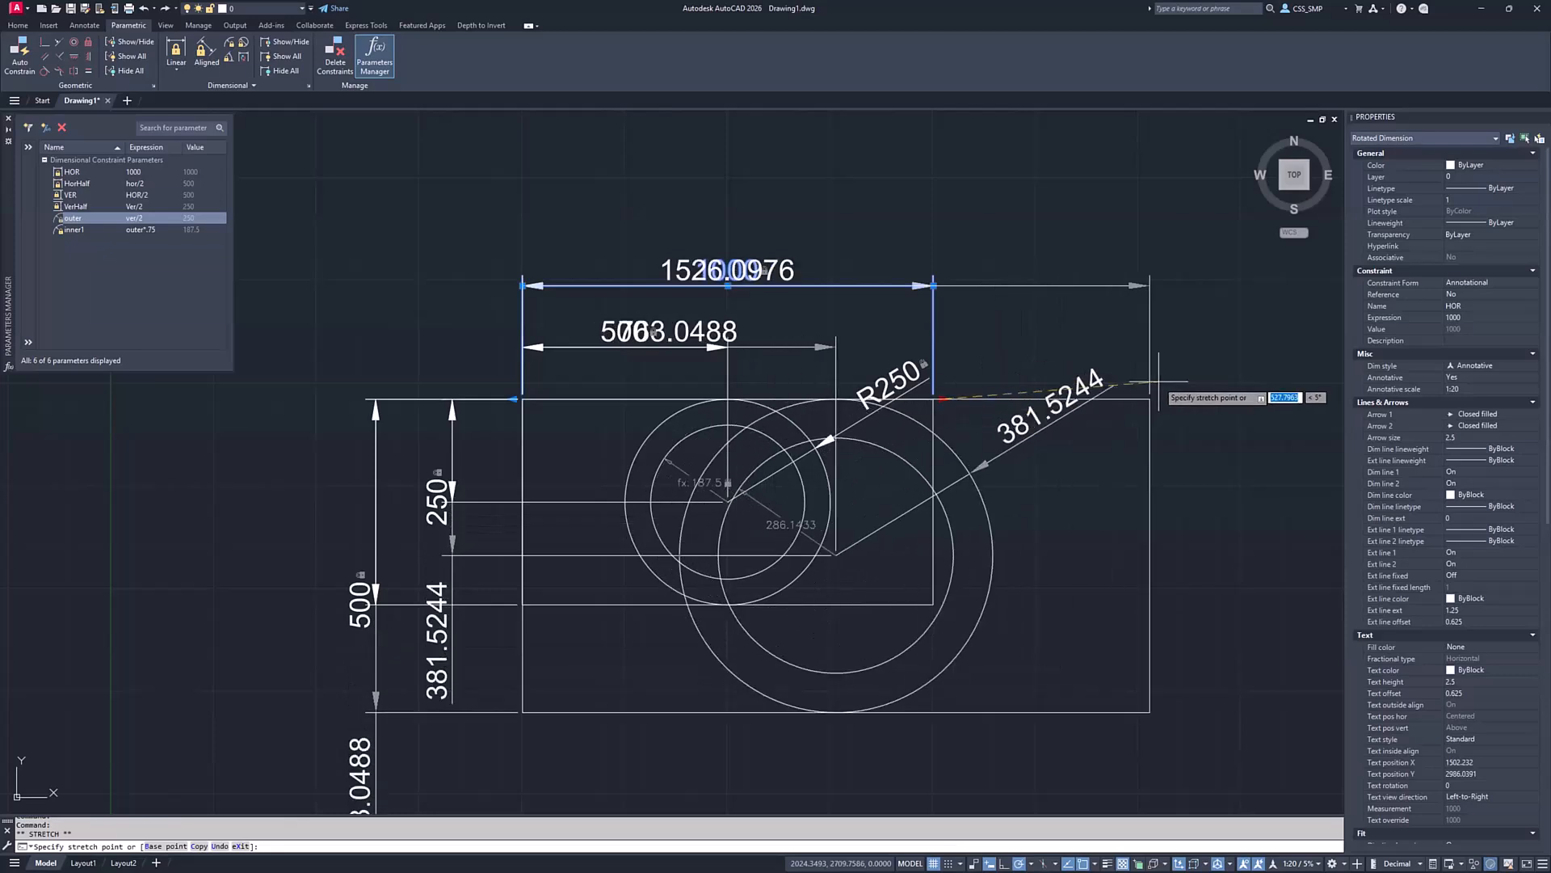
scroll(1159, 380, "down", 5)
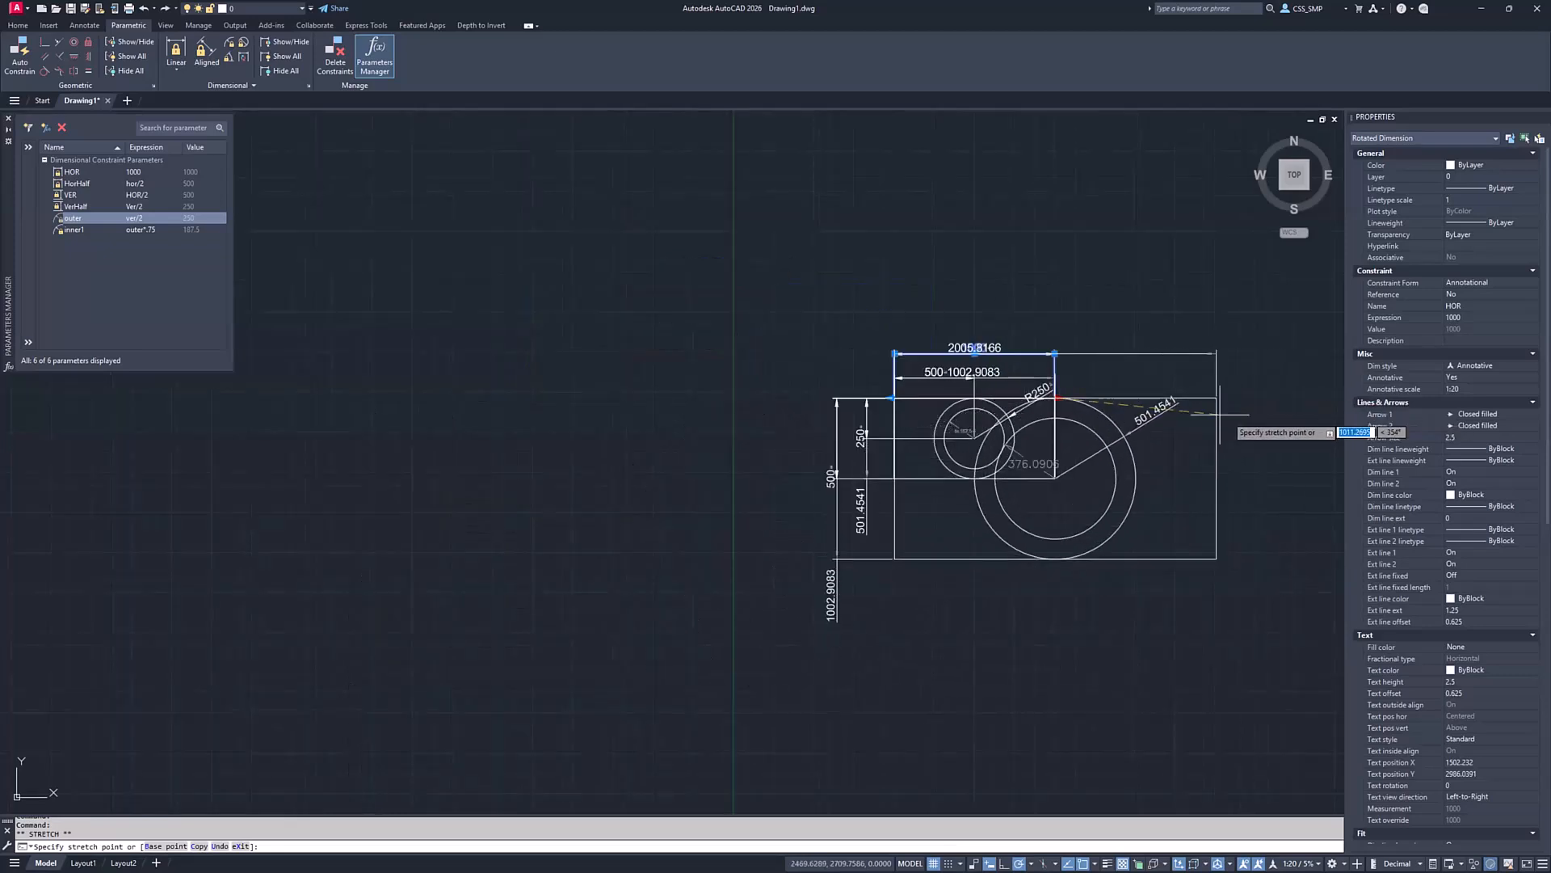
left_click(1220, 416)
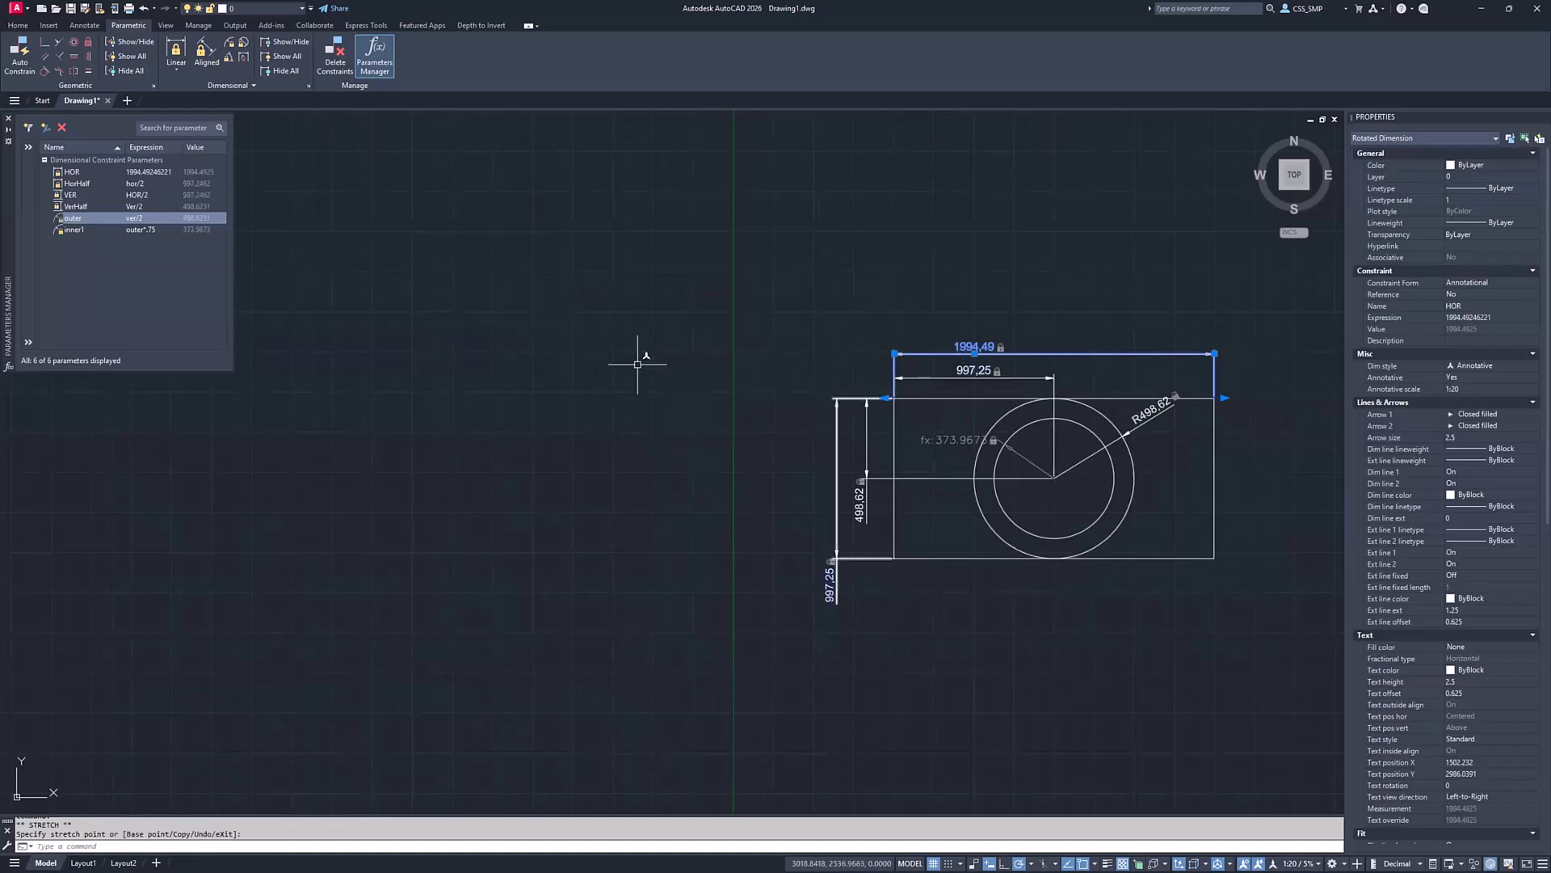
Compare how the annotational dimensions and the inner circle's dynamic radius constraint display at different zoom levels
scroll(925, 402, "up", 4)
middle_click_drag(905, 404, 497, 373)
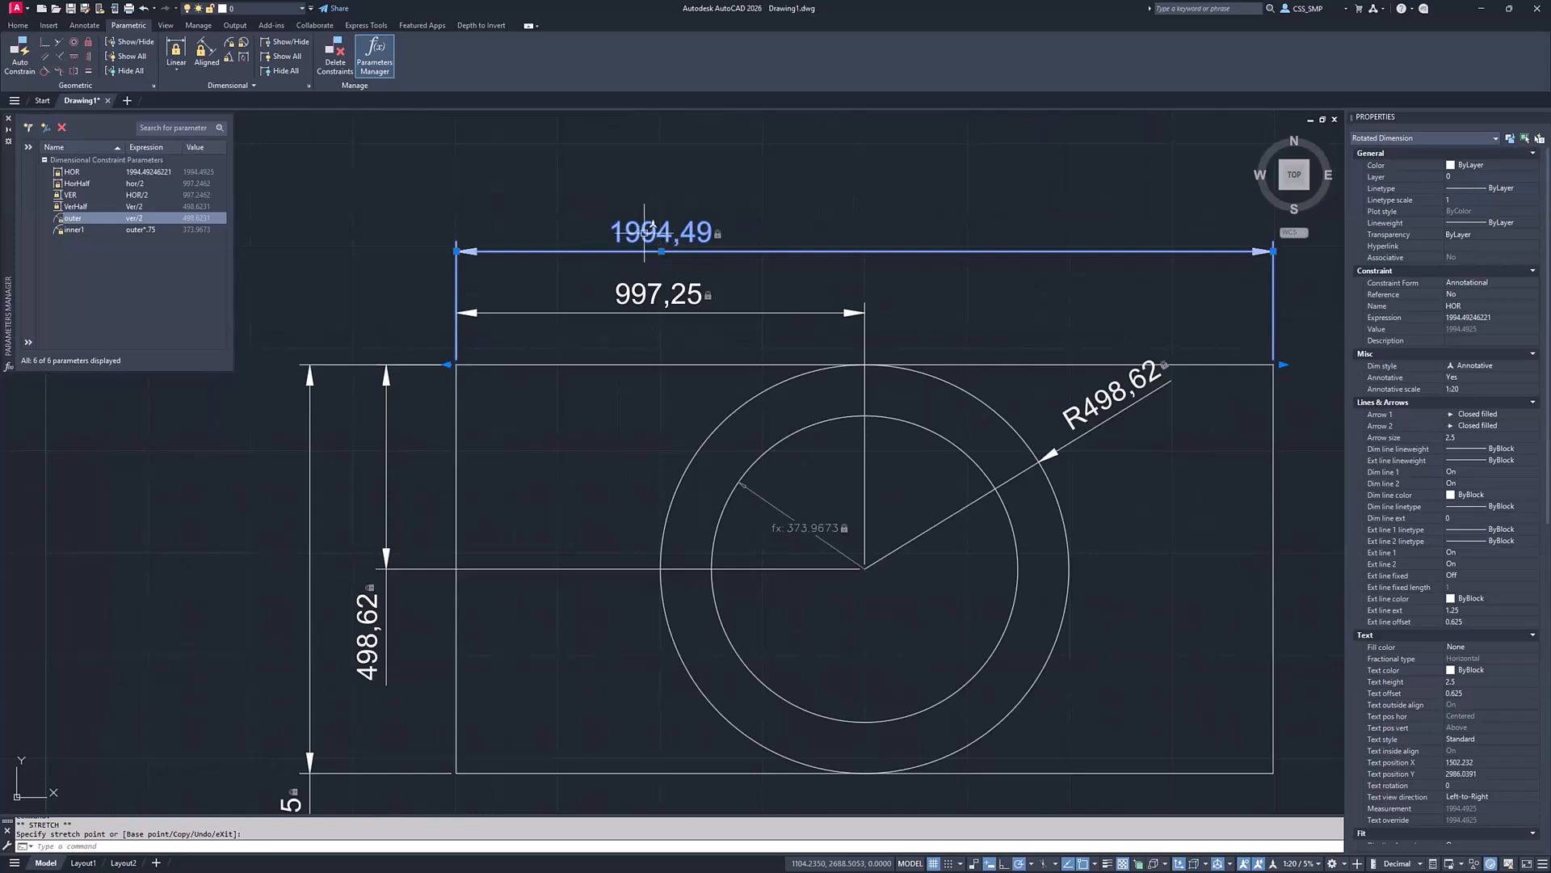
scroll(606, 236, "up", 4)
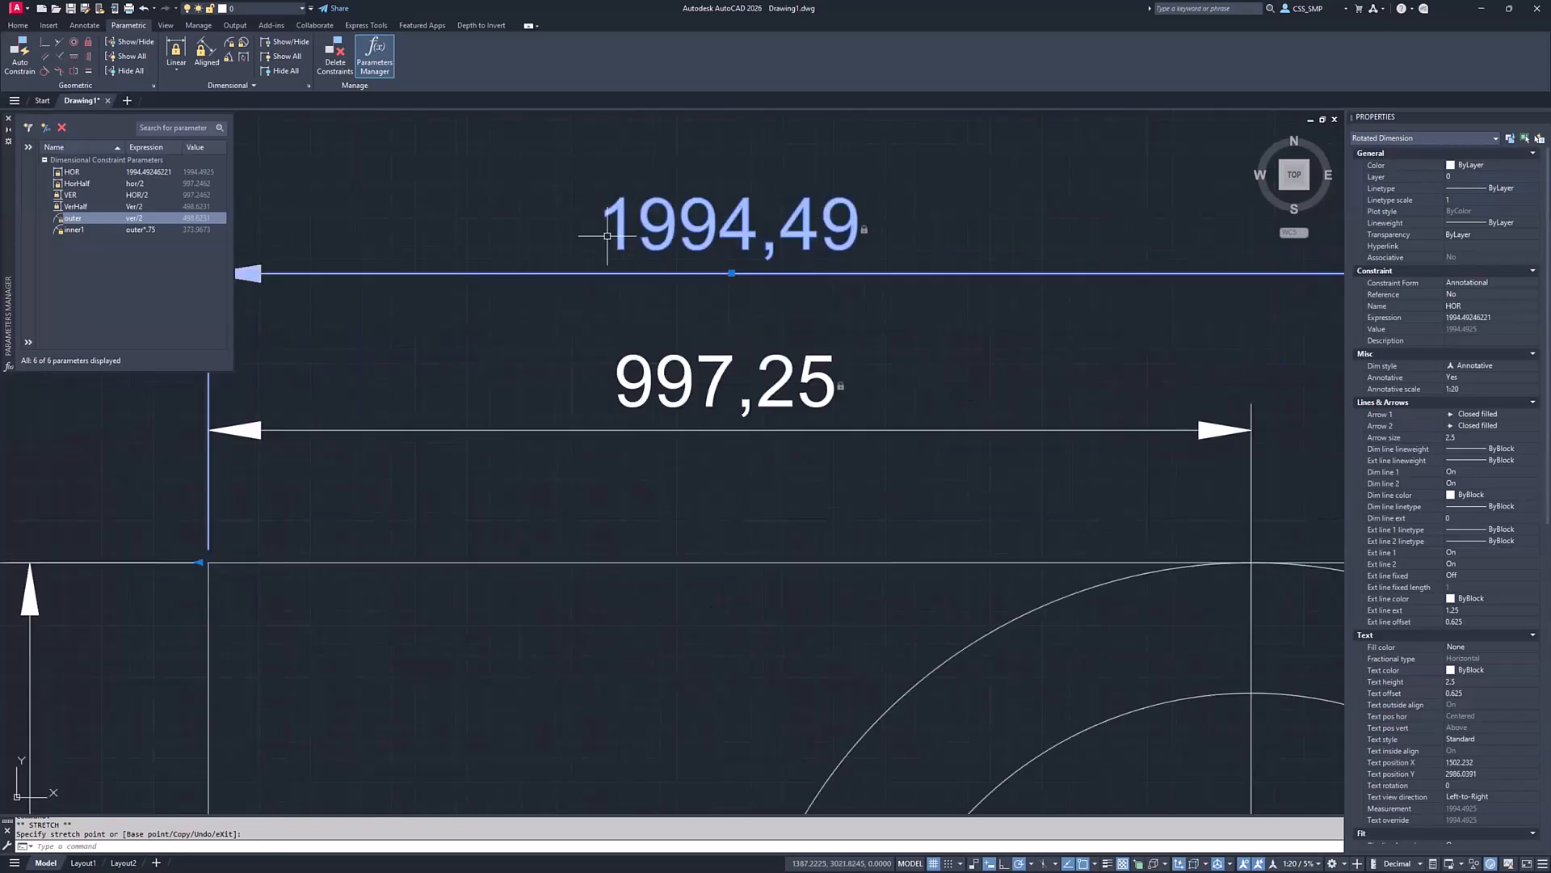
scroll(607, 236, "down", 2)
scroll(606, 235, "up", 1)
scroll(607, 236, "down", 1)
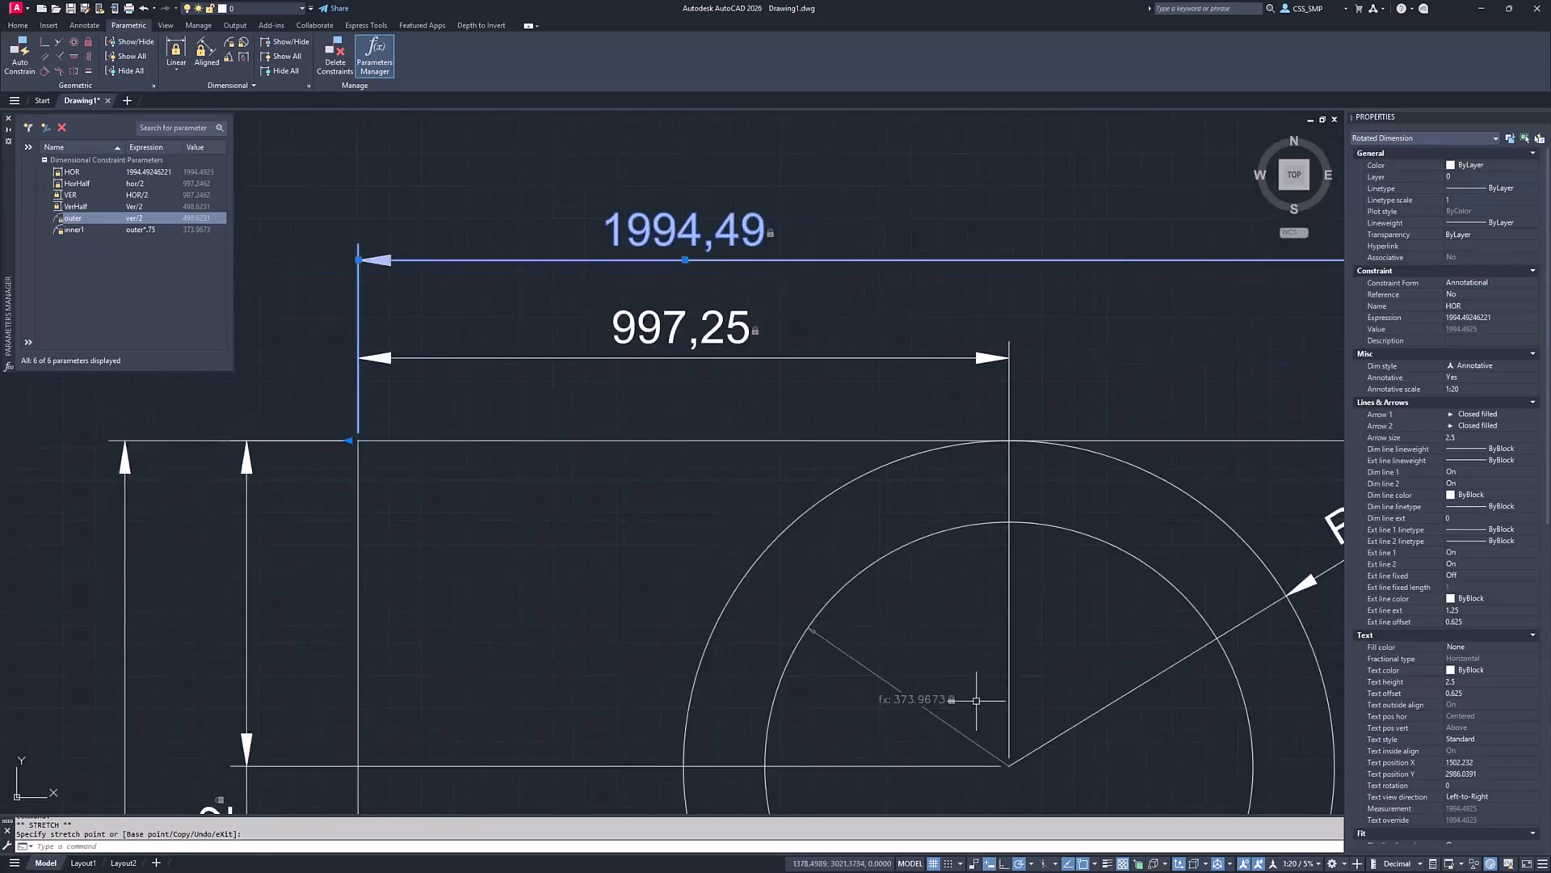
scroll(907, 714, "up", 2)
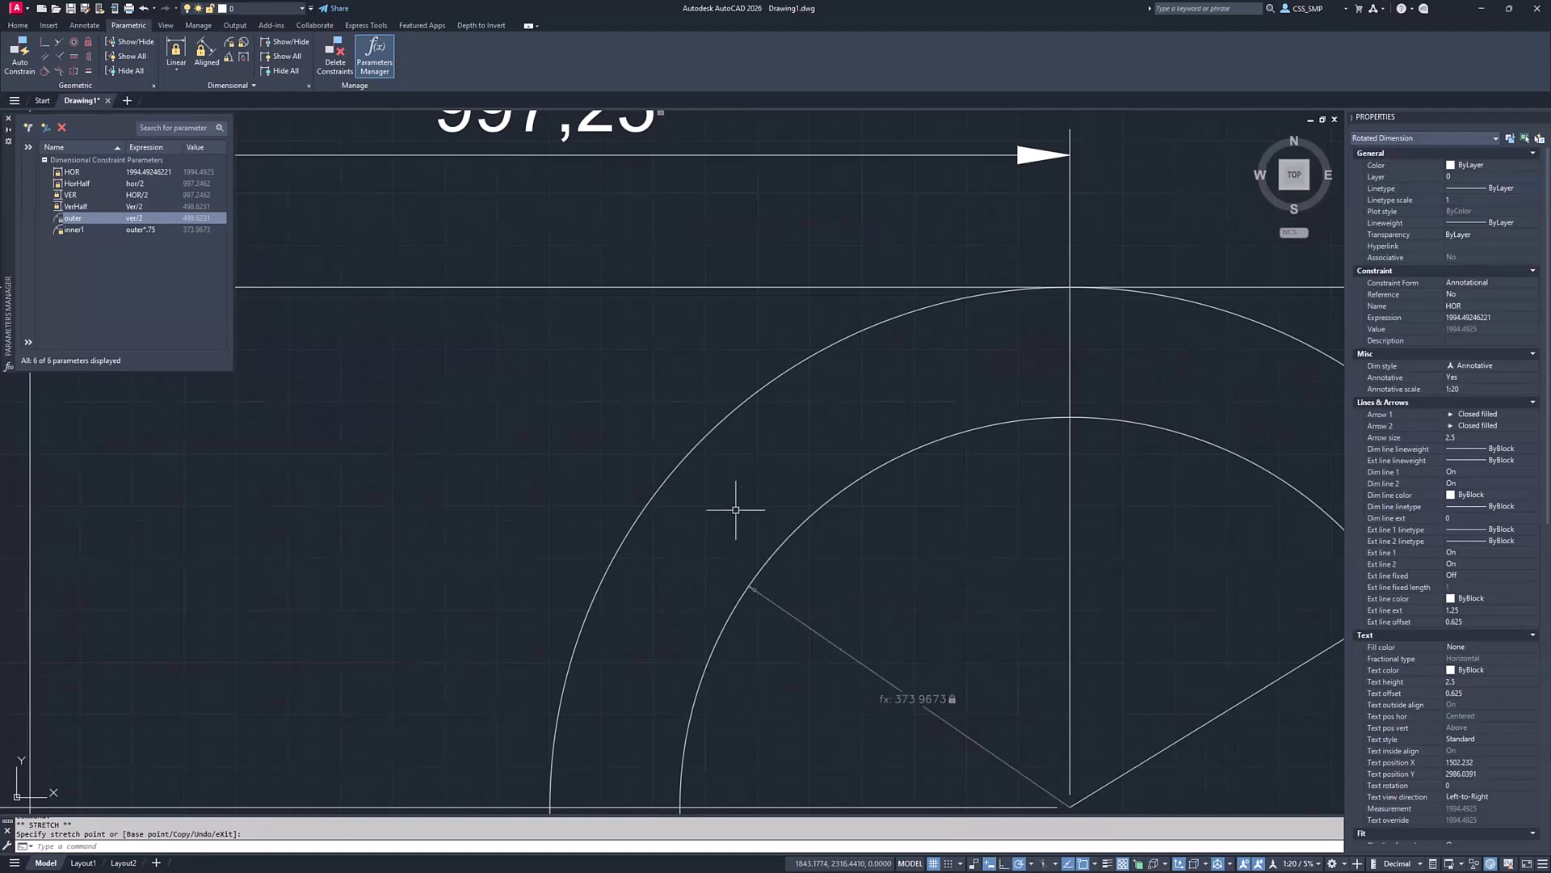
scroll(737, 514, "down", 3)
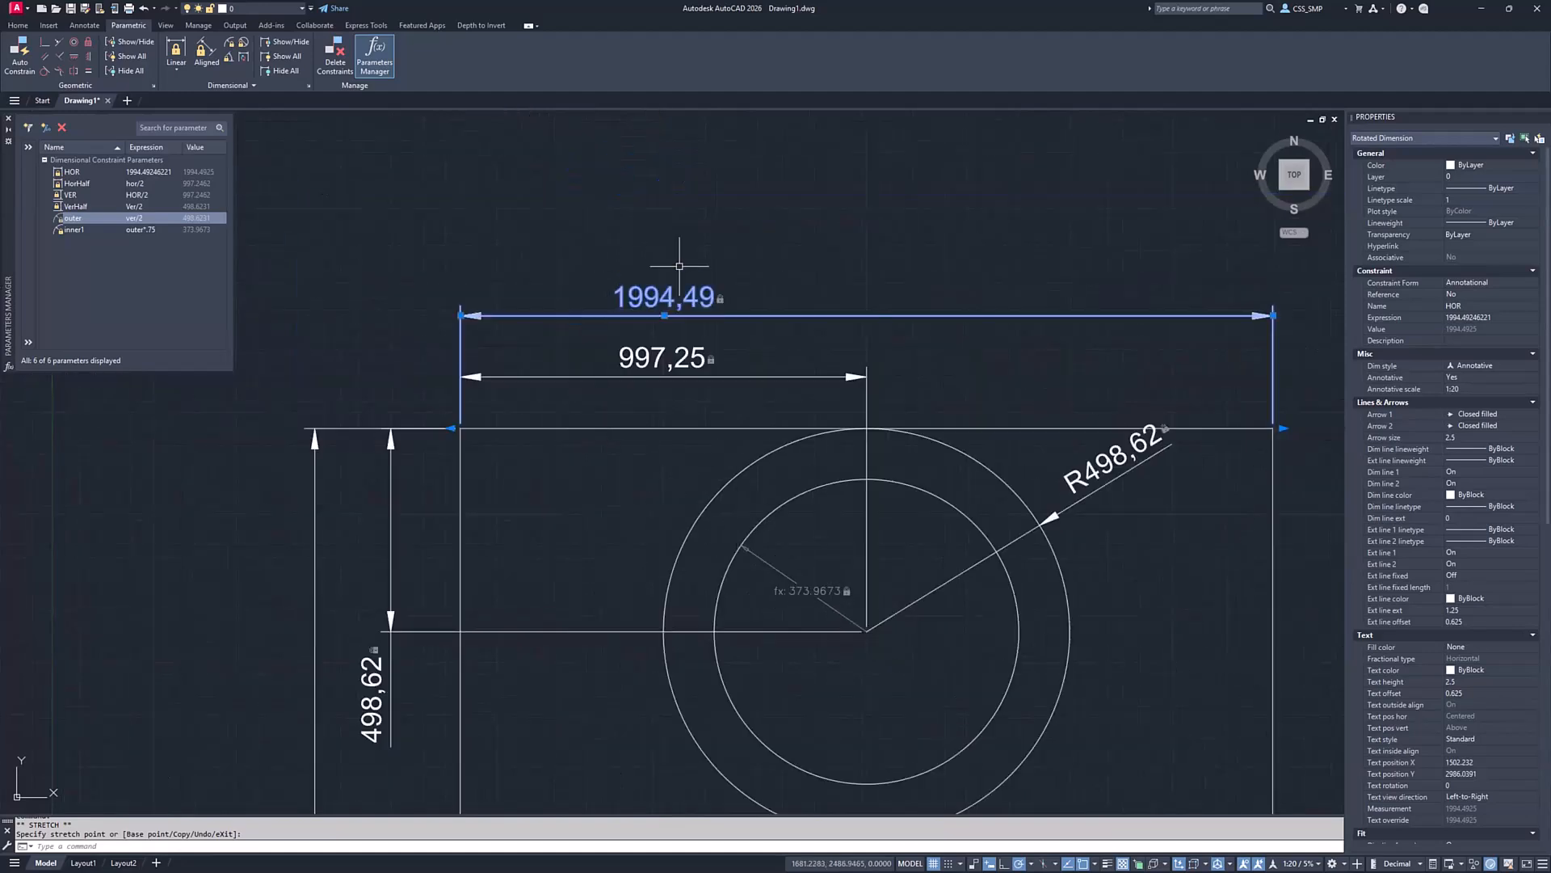
left_click(723, 271)
left_click(579, 387)
key("Escape")
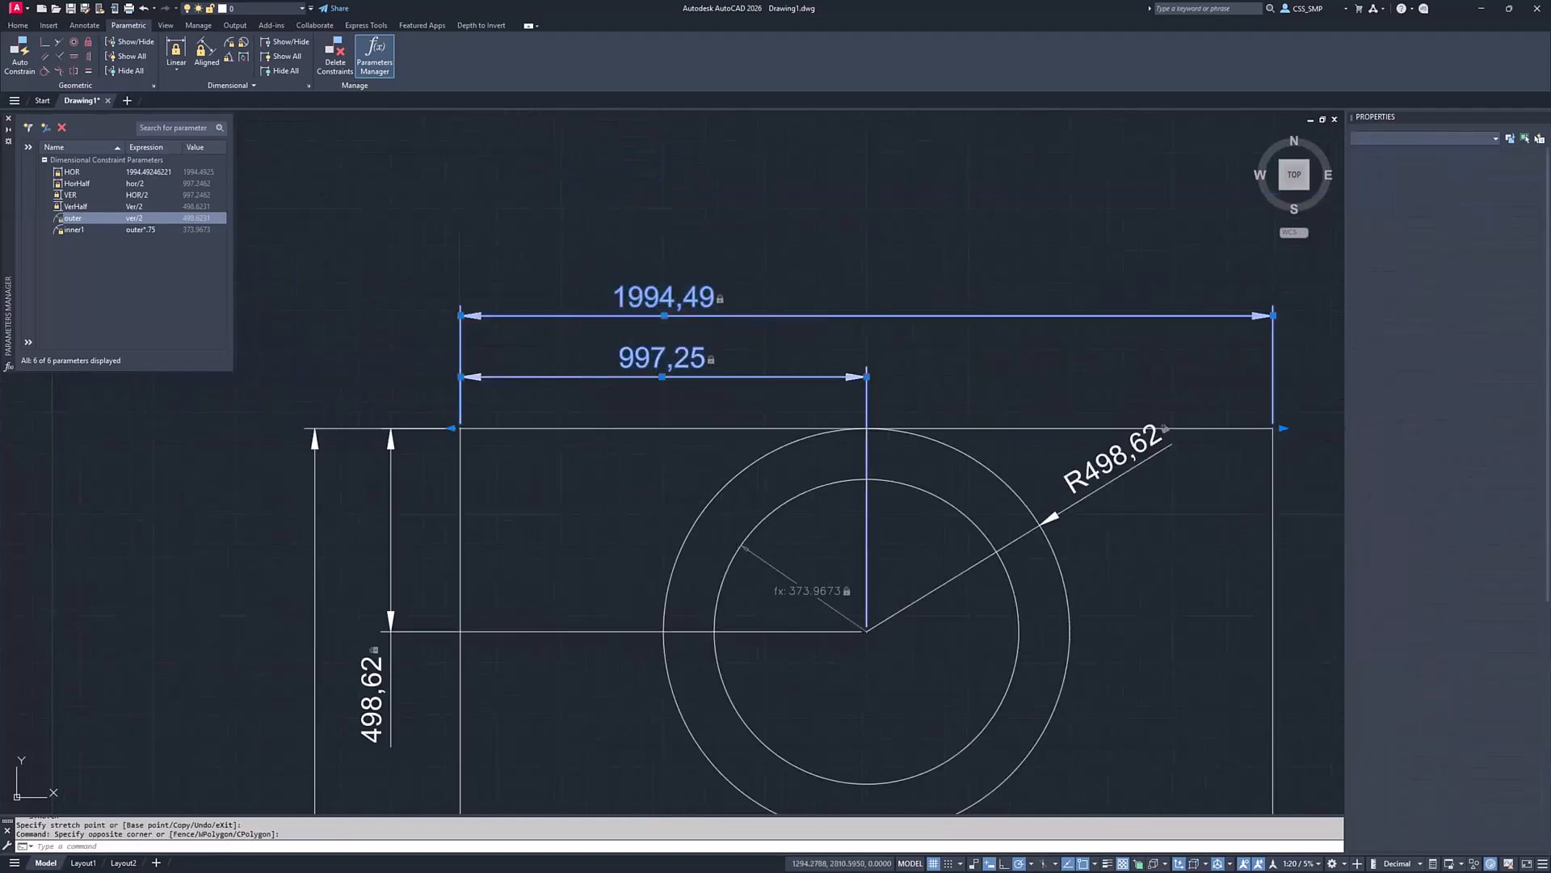
left_click(703, 314)
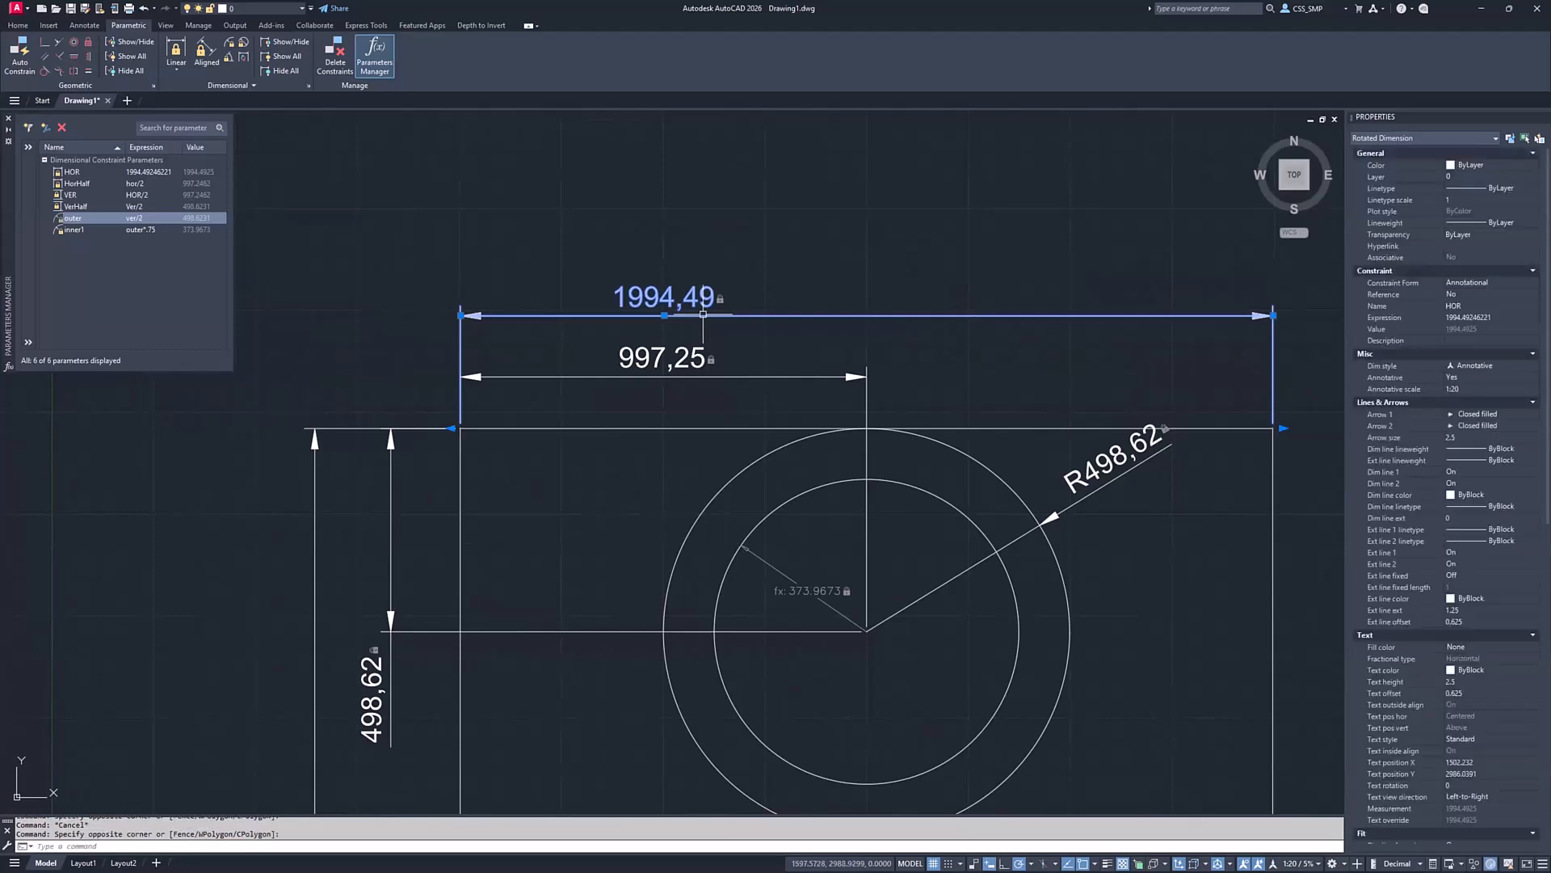
key("Escape")
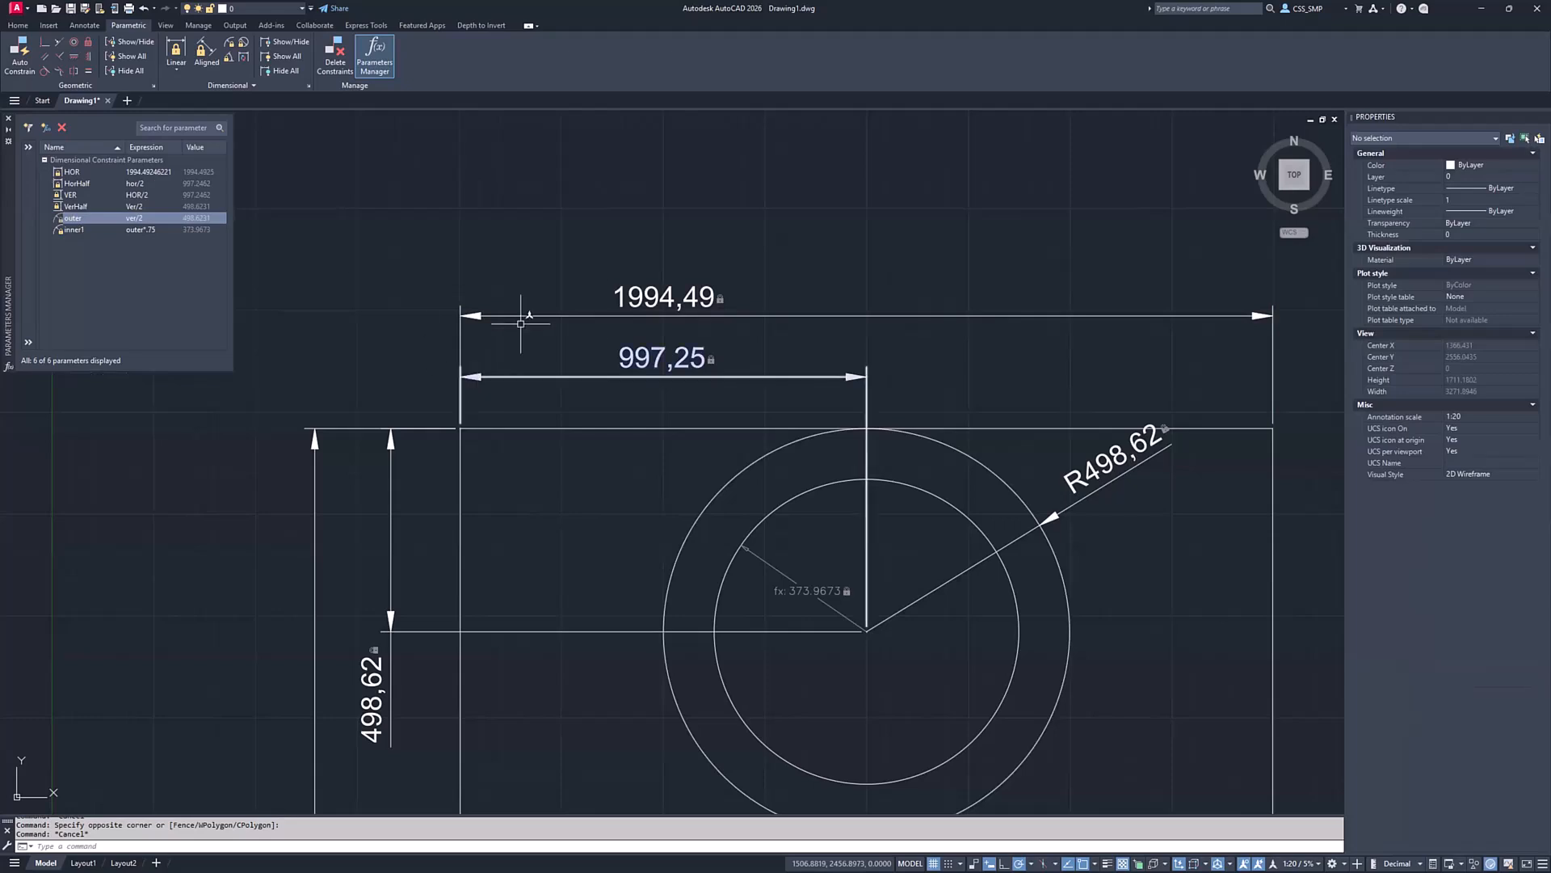
Set the dimension name format to Name in the dimensional constraint settings
scroll(656, 331, "down", 4)
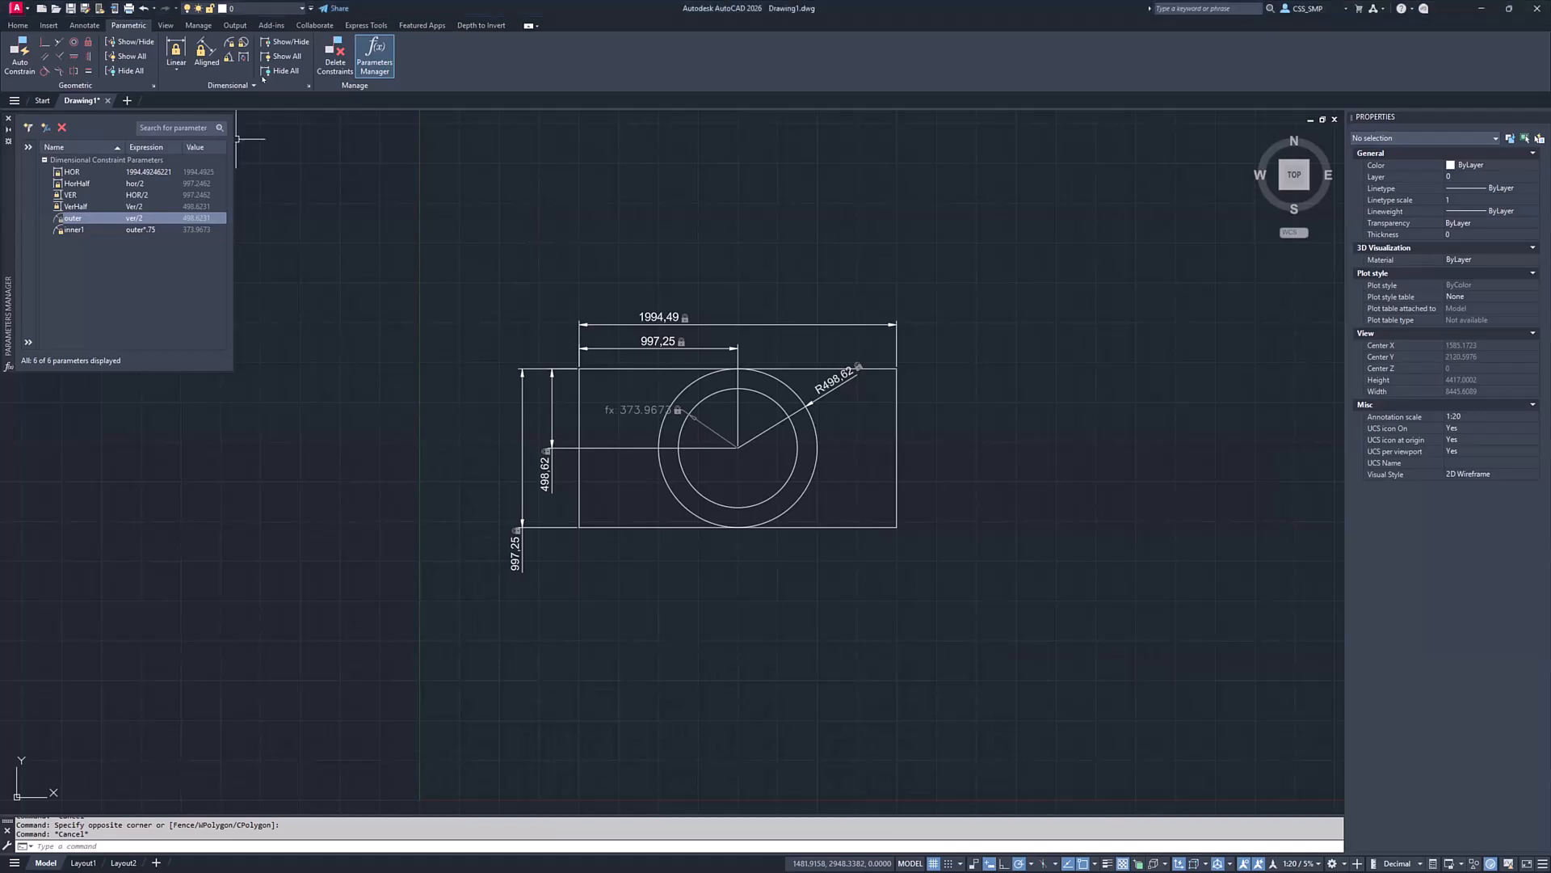
left_click(308, 87)
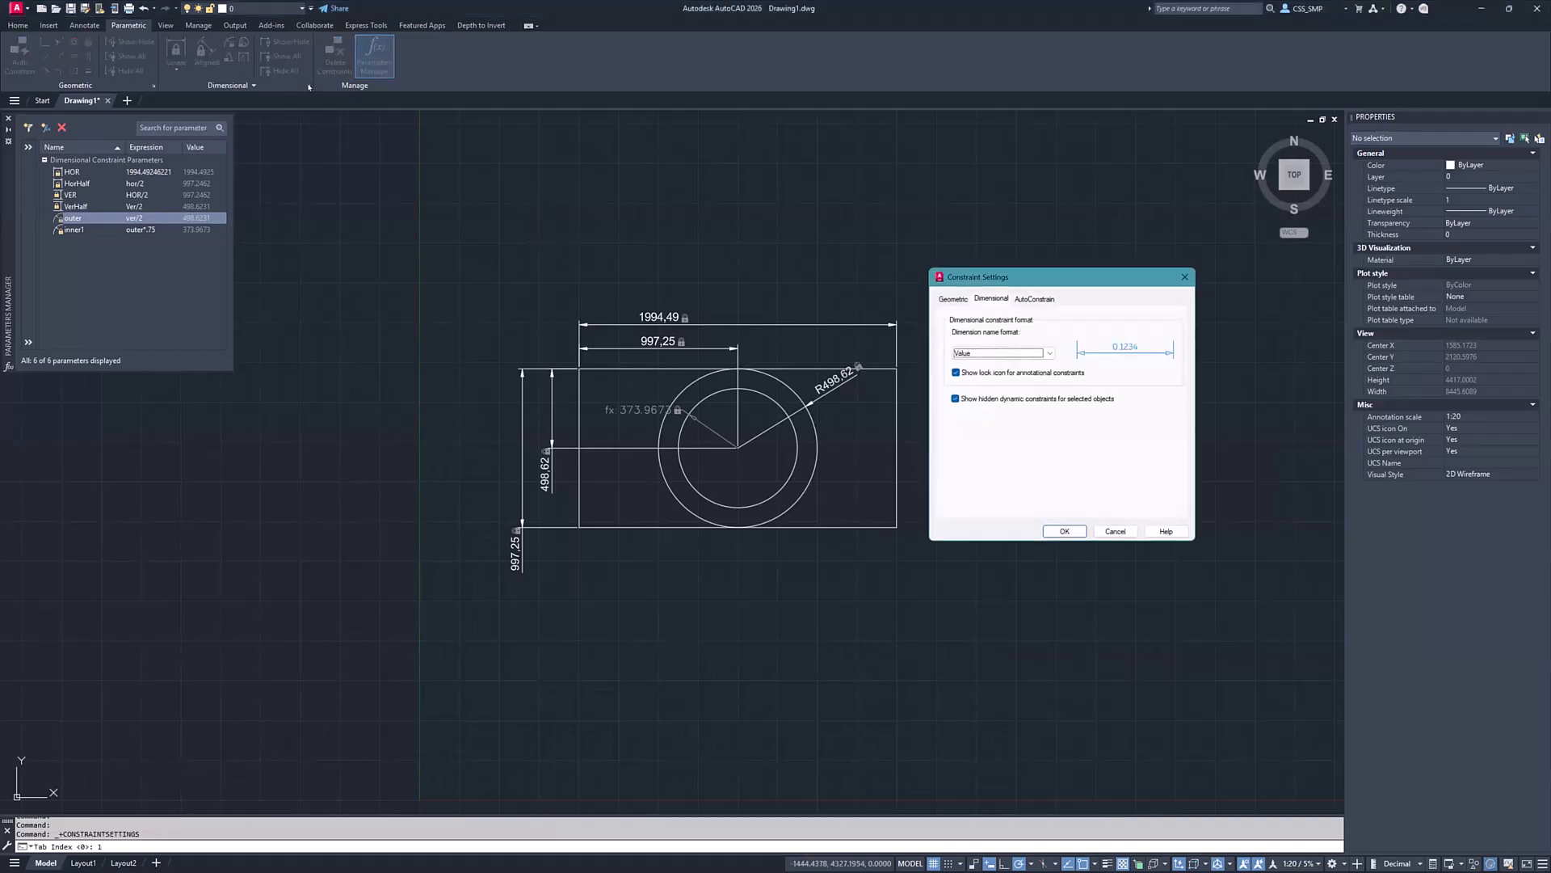
left_click(979, 355)
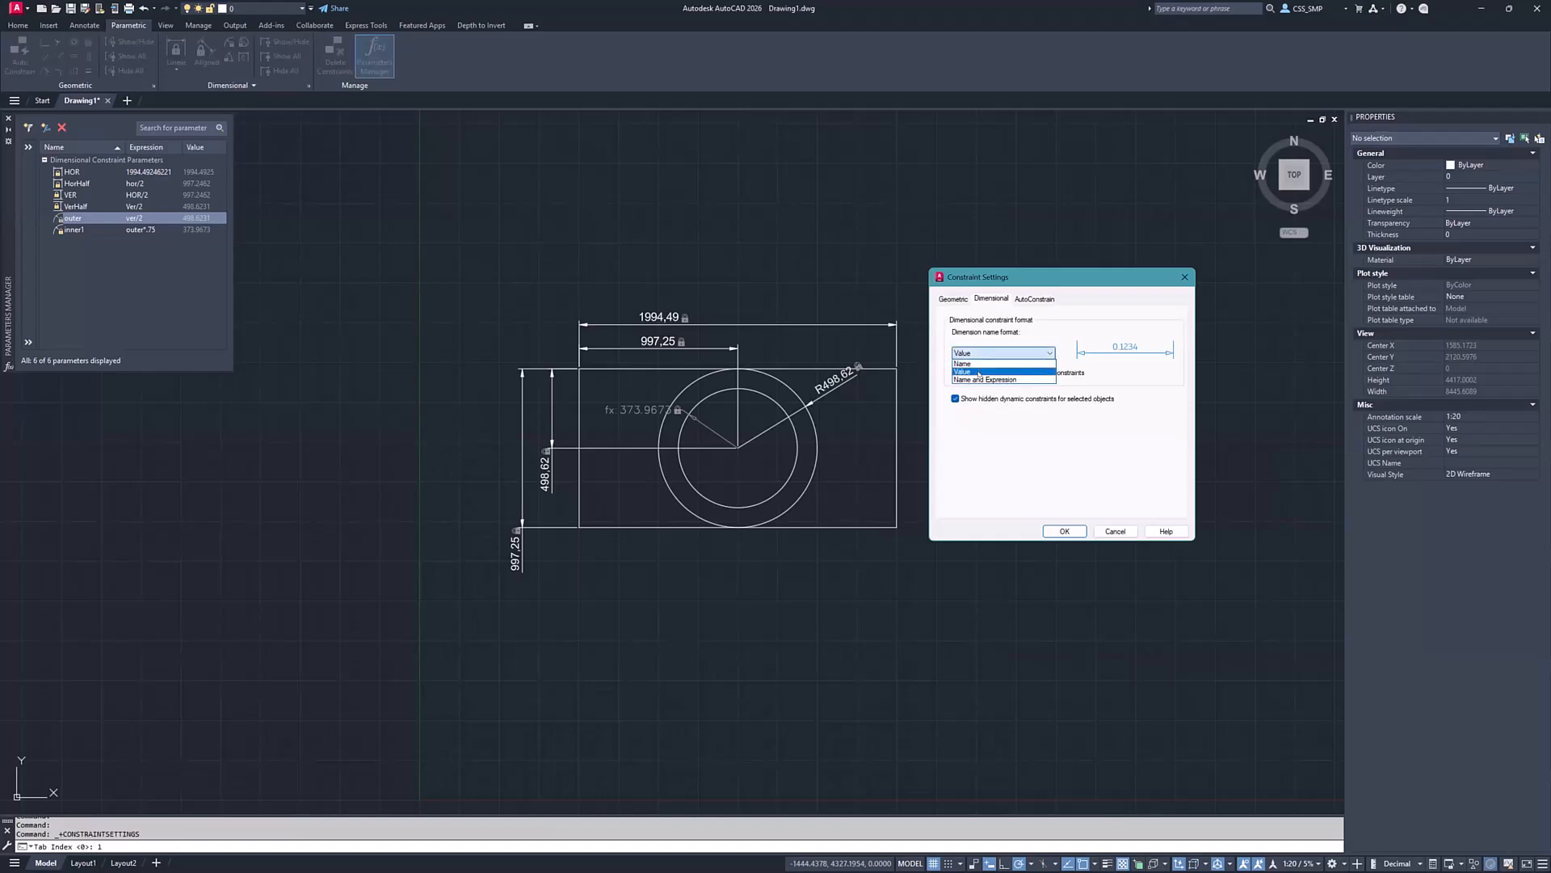
left_click(974, 364)
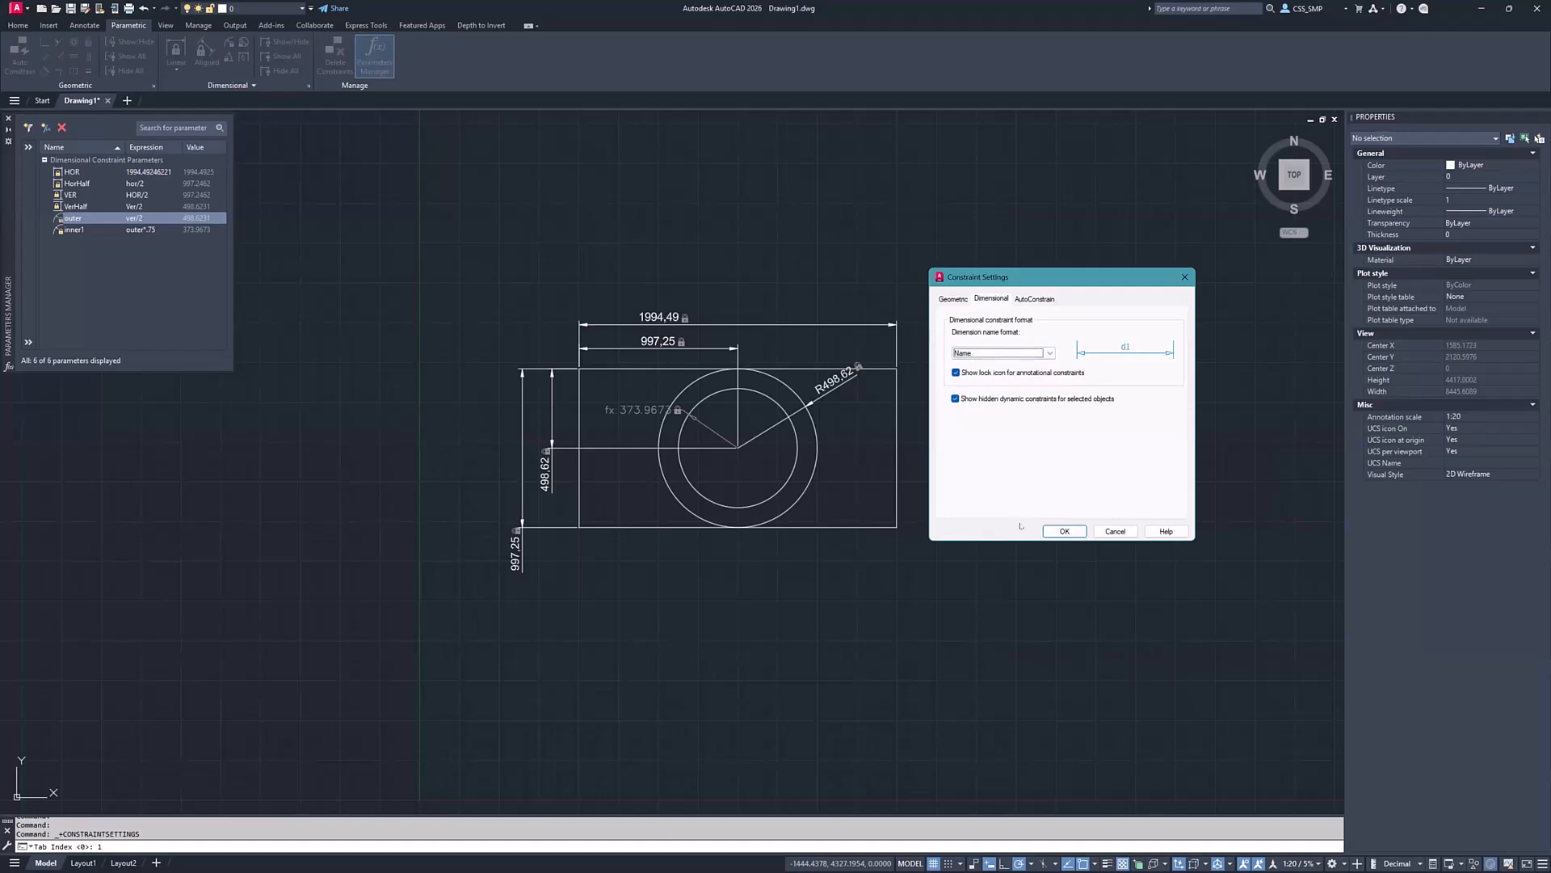
left_click(1063, 531)
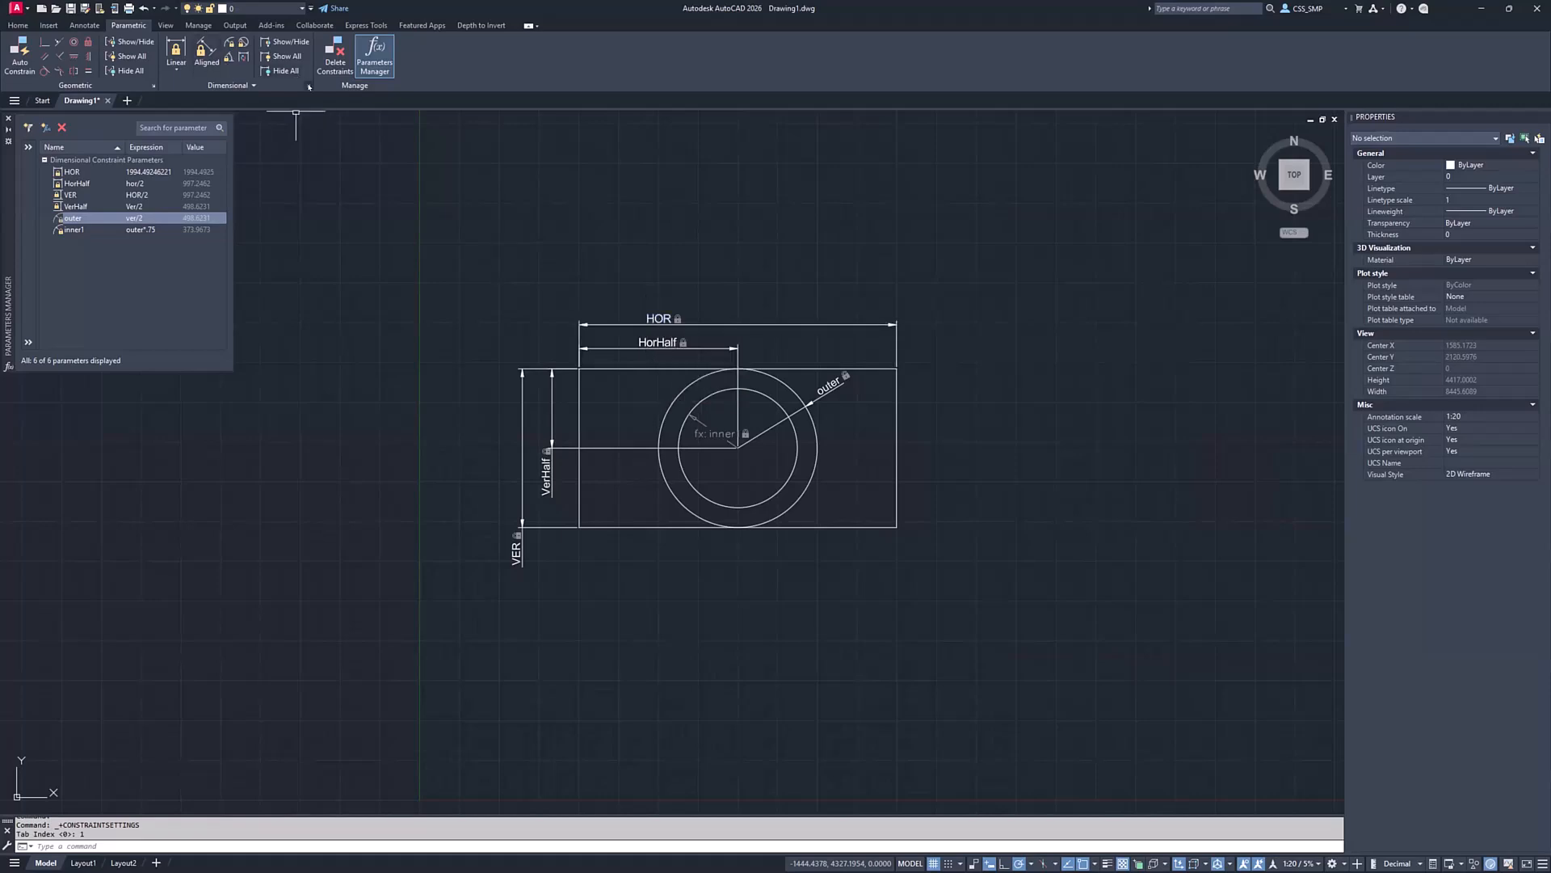
Switch the dimension name format back to Value in the dimensional constraint settings
left_click(1006, 353)
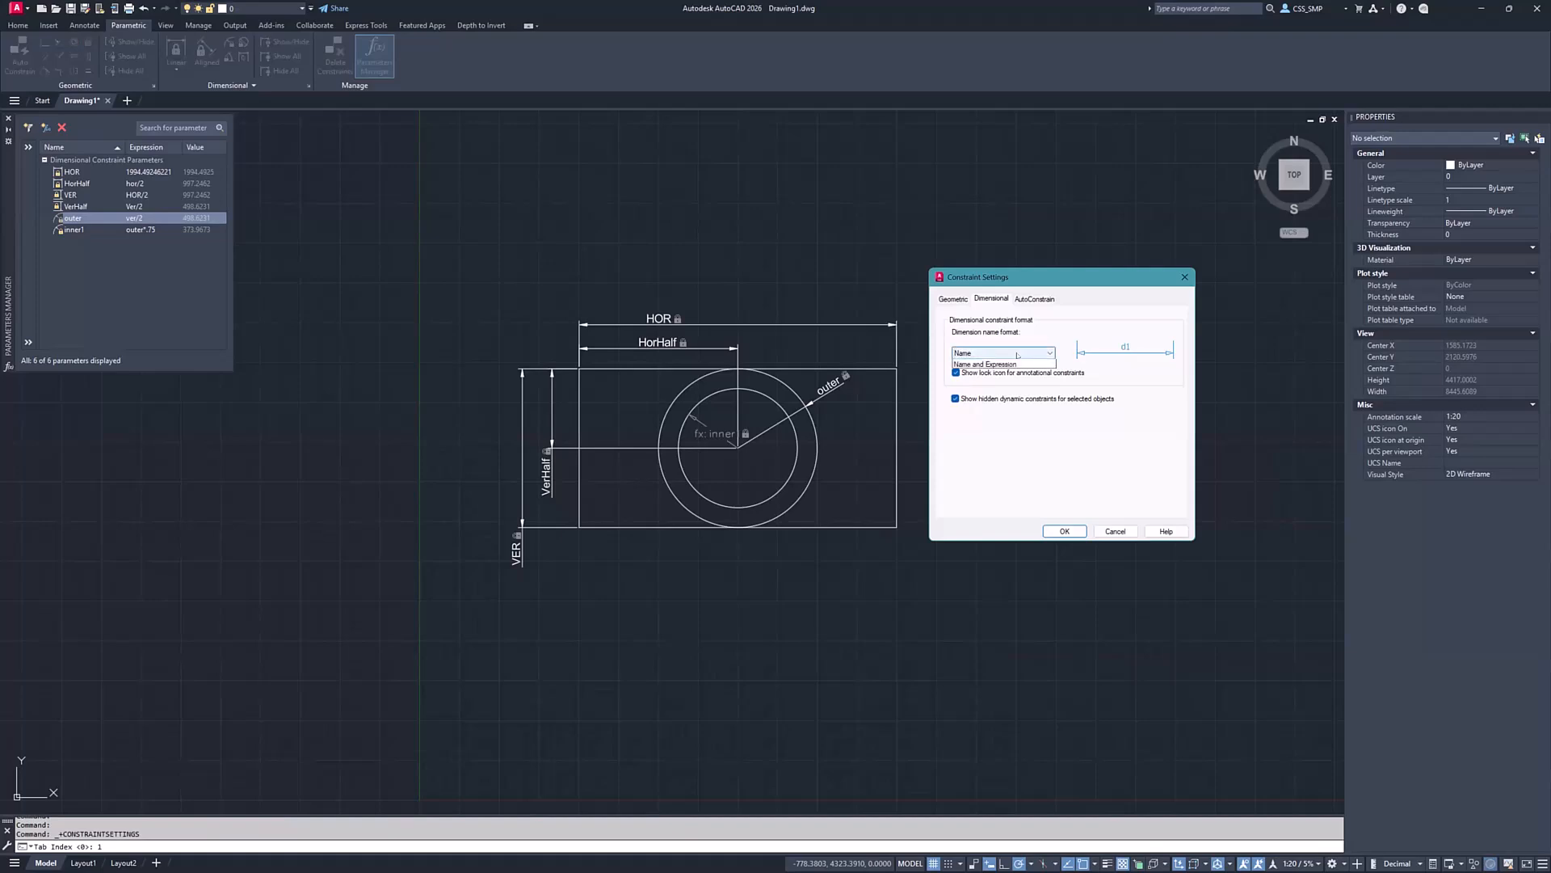
left_click(1010, 372)
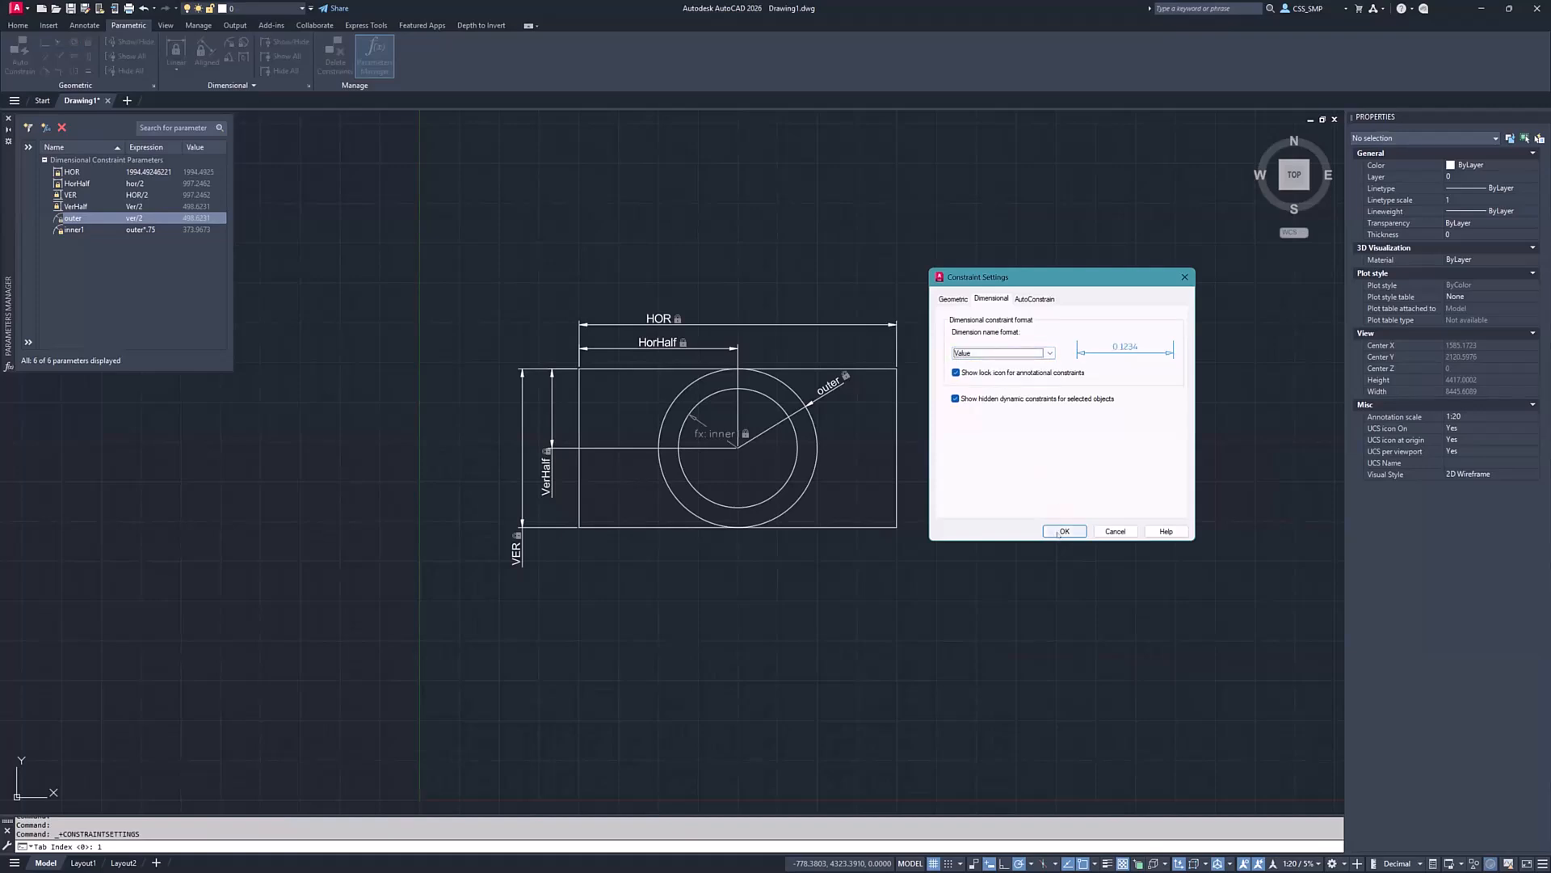
left_click(1063, 532)
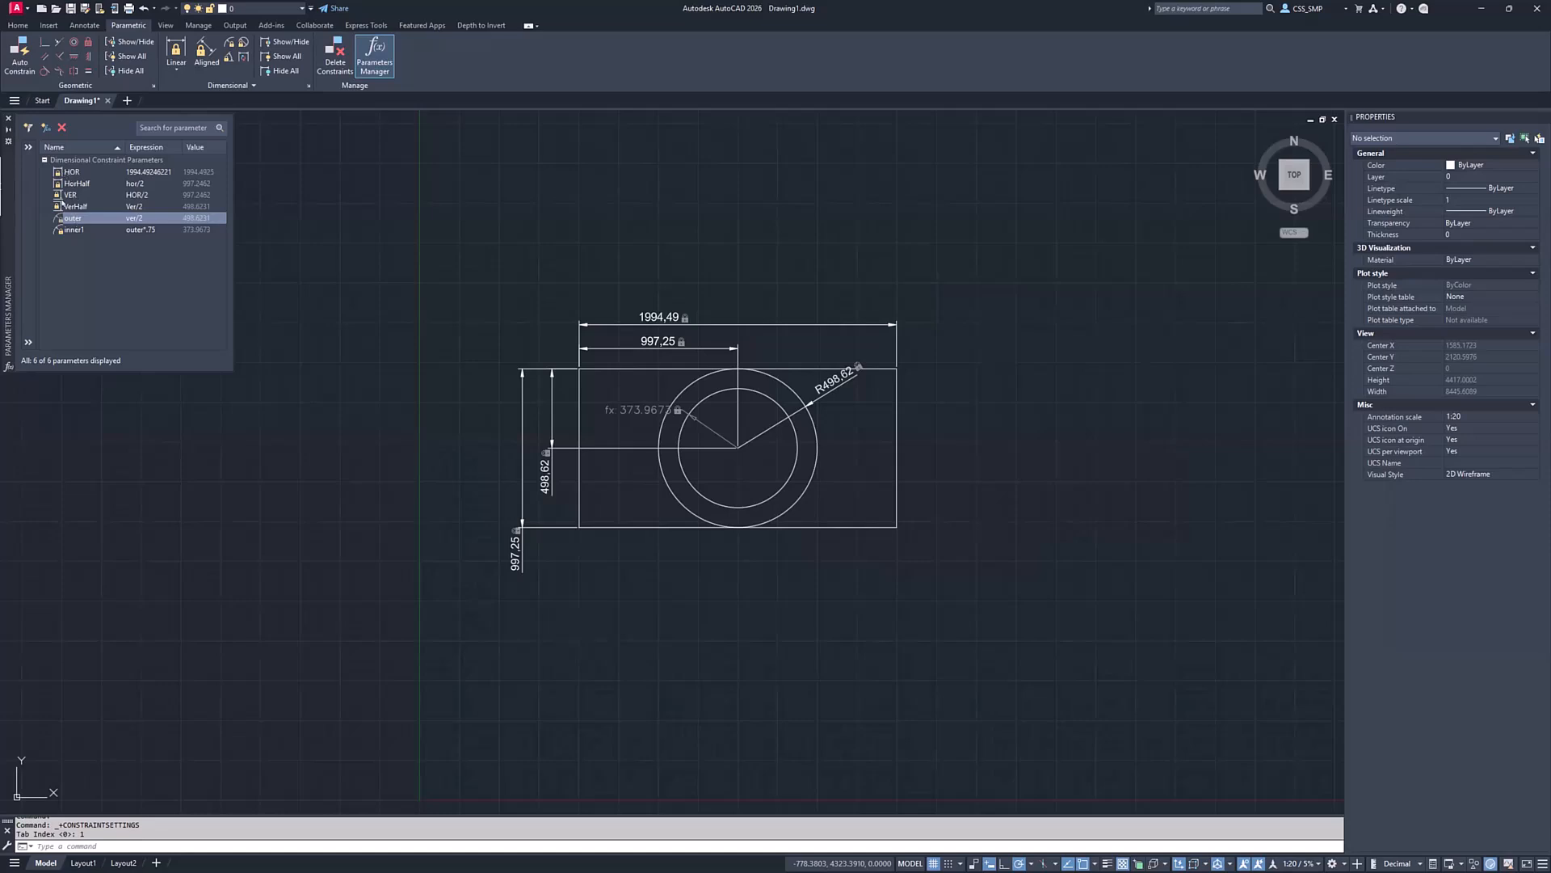
Review the expressions of the VerHalf, outer, VER and HorHalf parameters
left_click(130, 207)
left_click(130, 219)
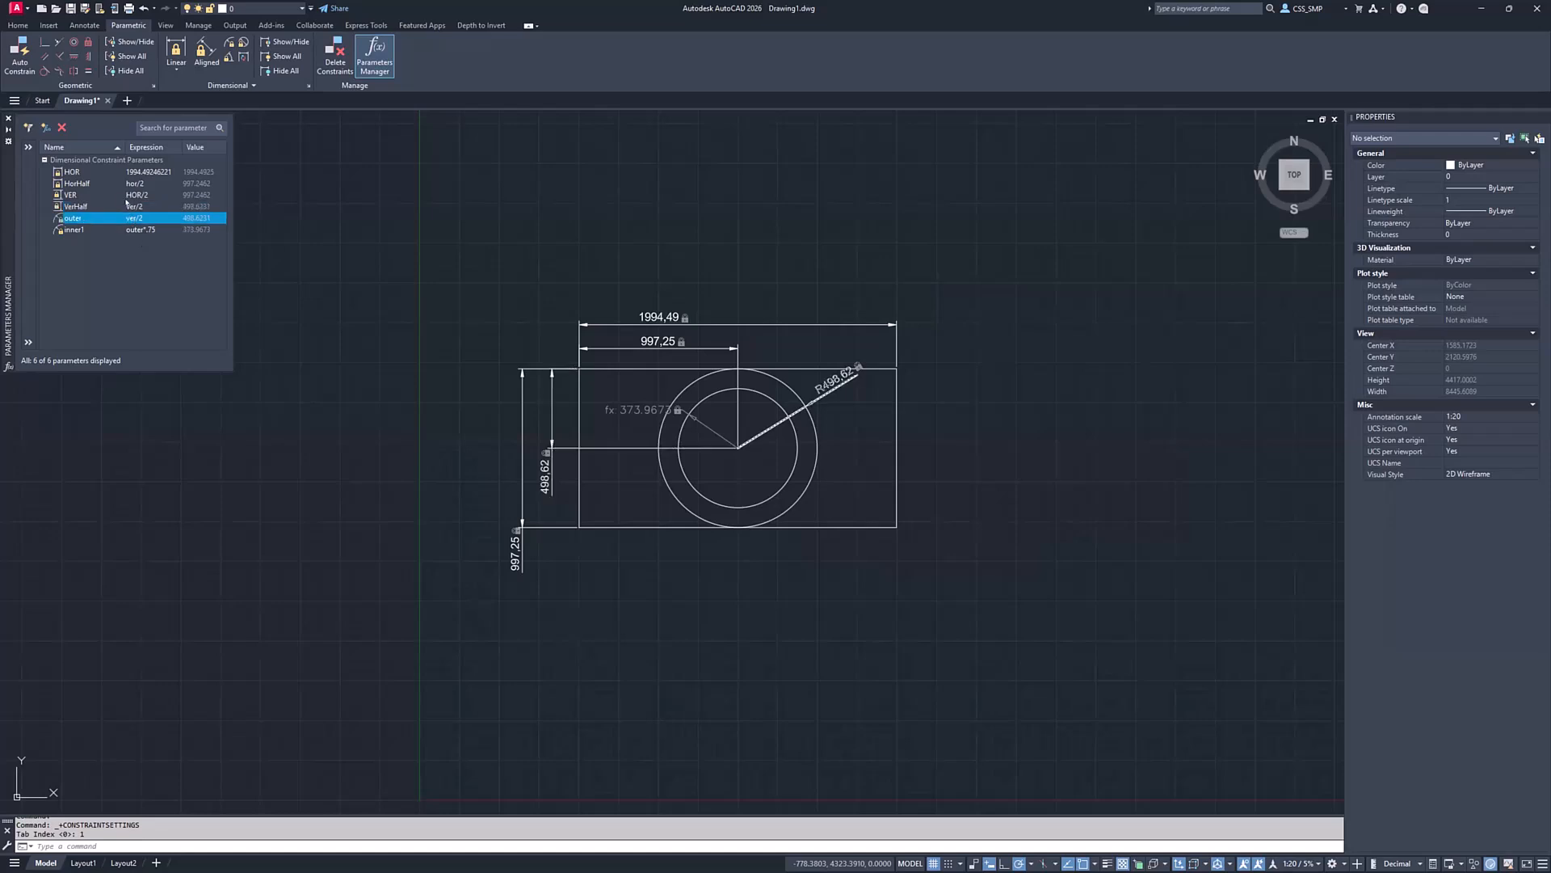
left_click(131, 195)
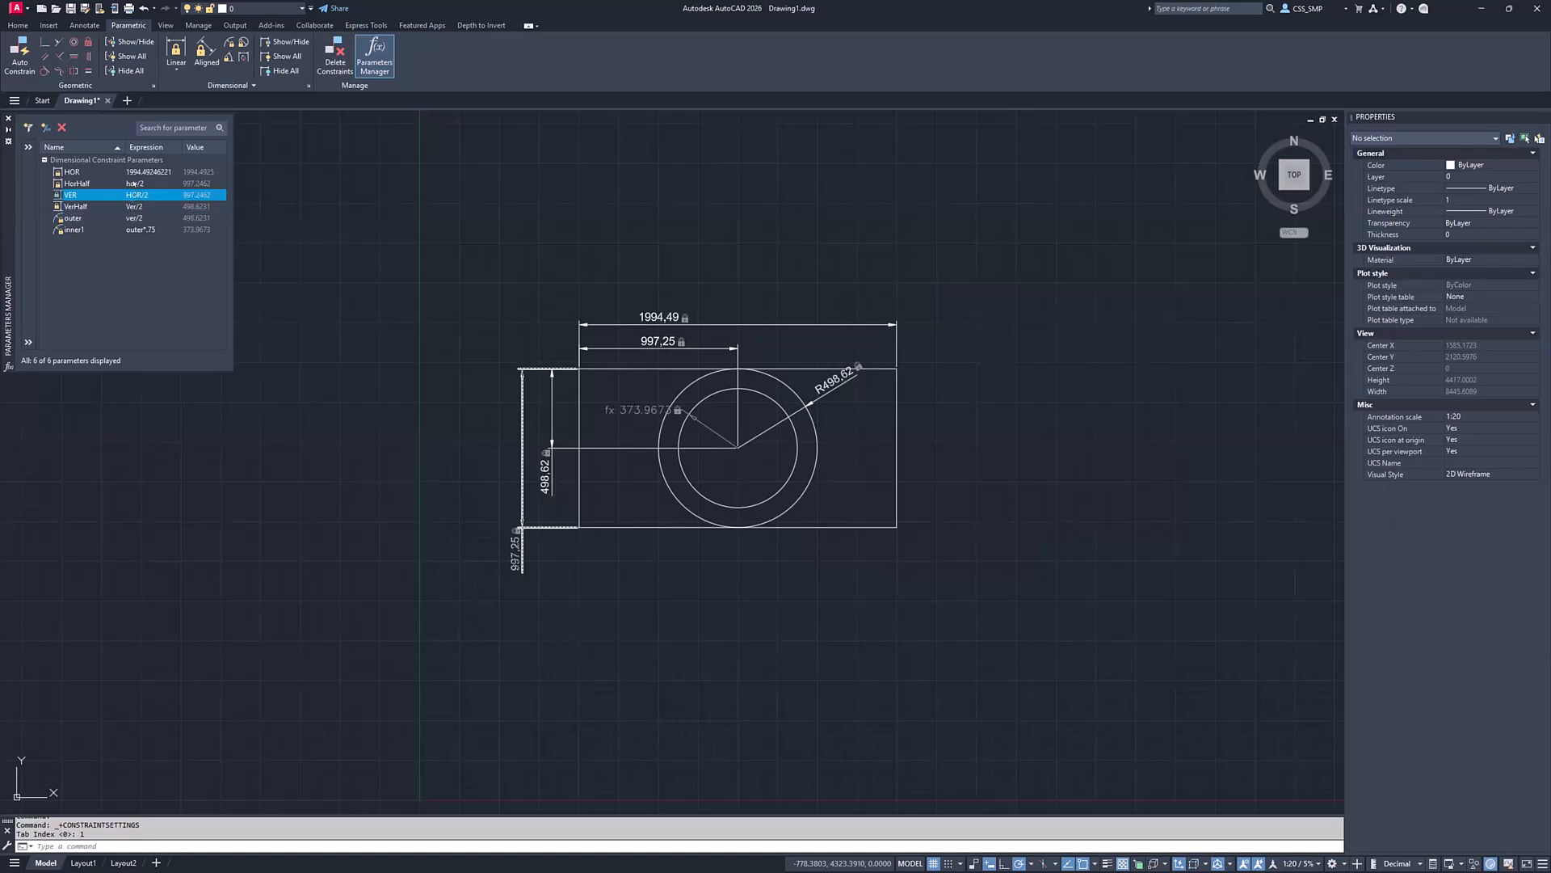
left_click(135, 184)
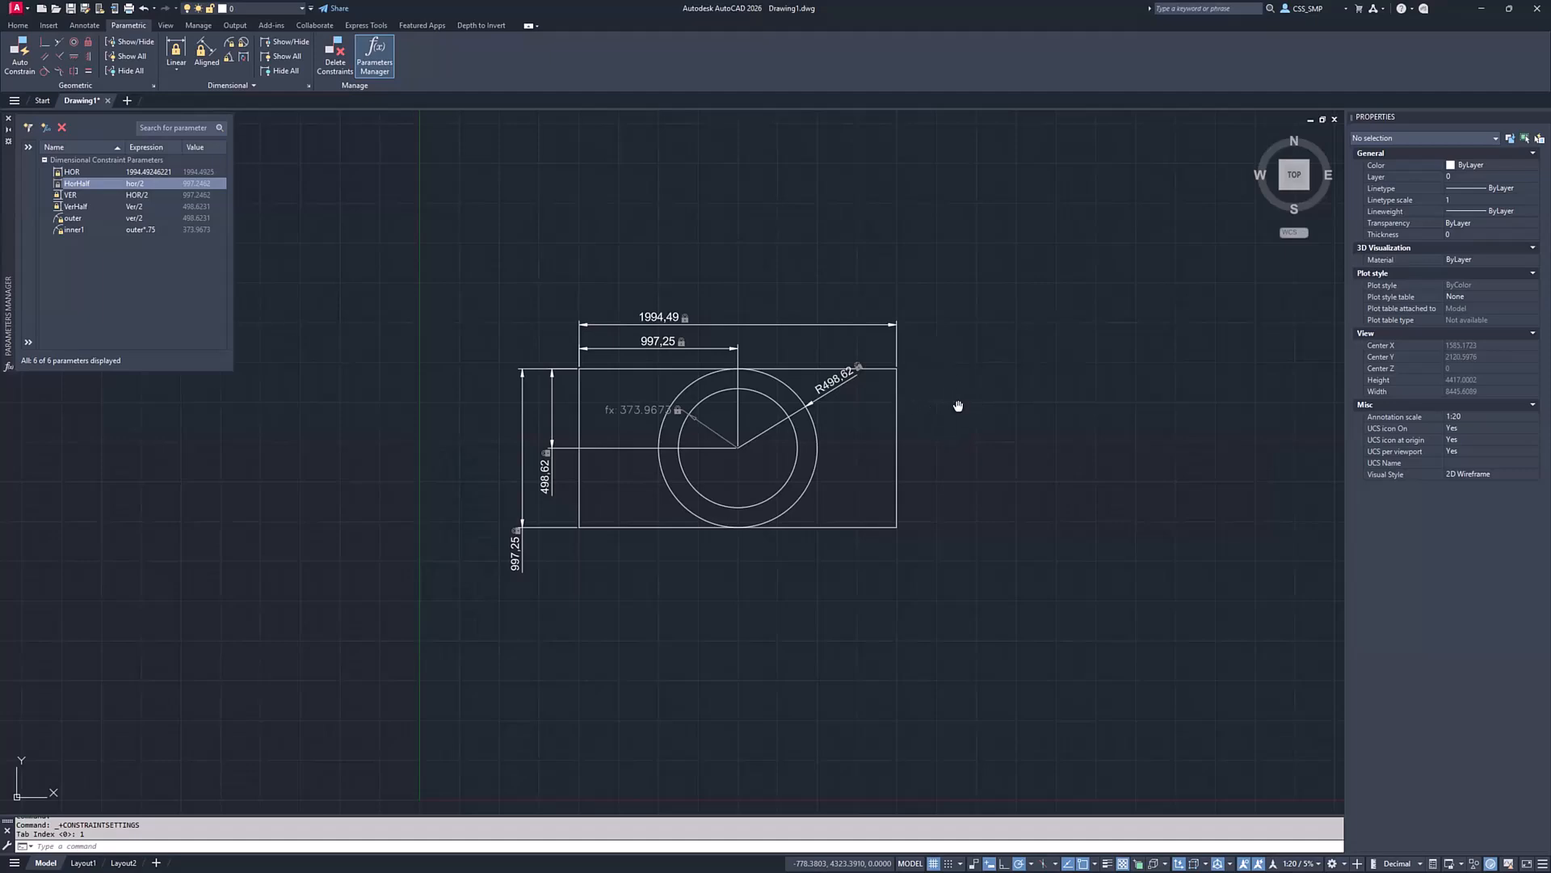
Draw two connected line segments forming an open angle in the empty space to the right of the rectangle
mouse_move(957, 405)
middle_mouse_down()
mouse_move(827, 414)
mouse_move(679, 461)
middle_mouse_up()
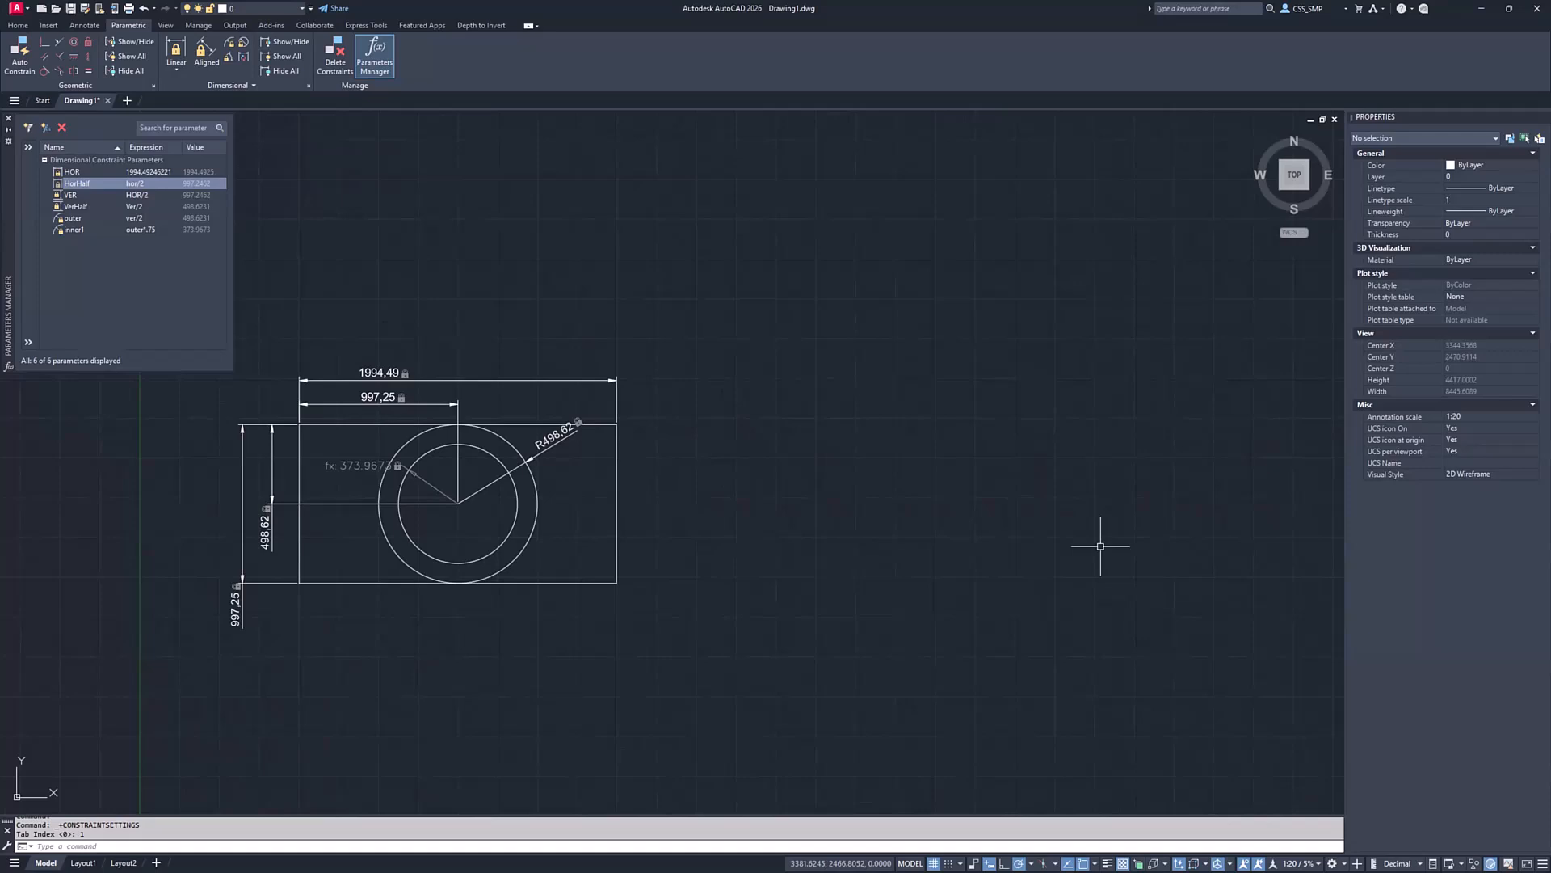
type("l")
key("Return")
left_click(806, 275)
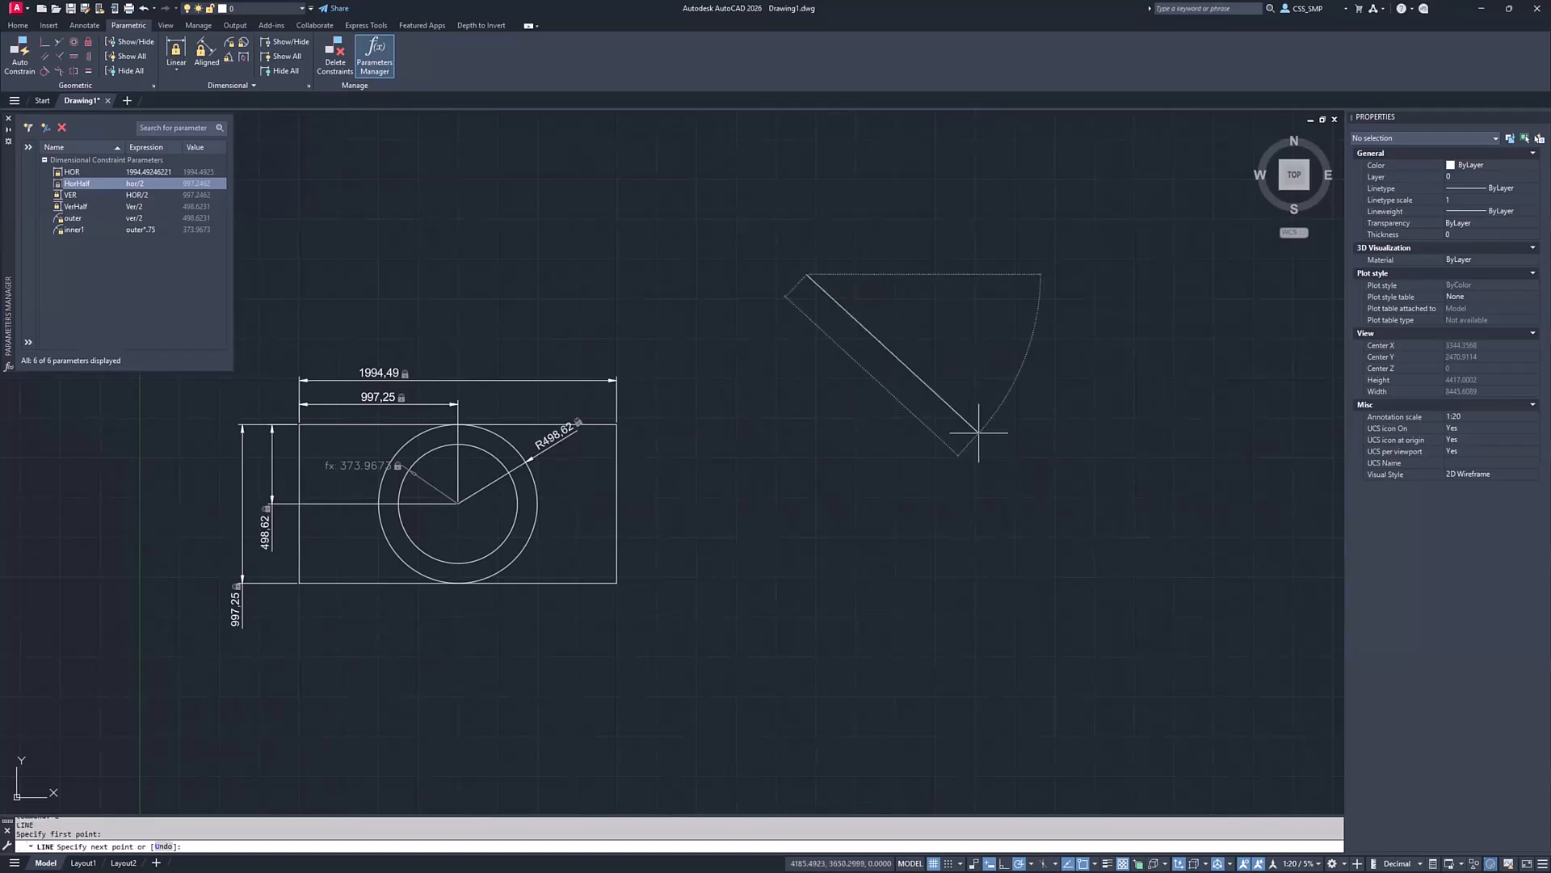
left_click(978, 432)
left_click(705, 476)
key("Return")
Create a block named temp from the two connected lines, with its base point at their shared endpoint
type("blo")
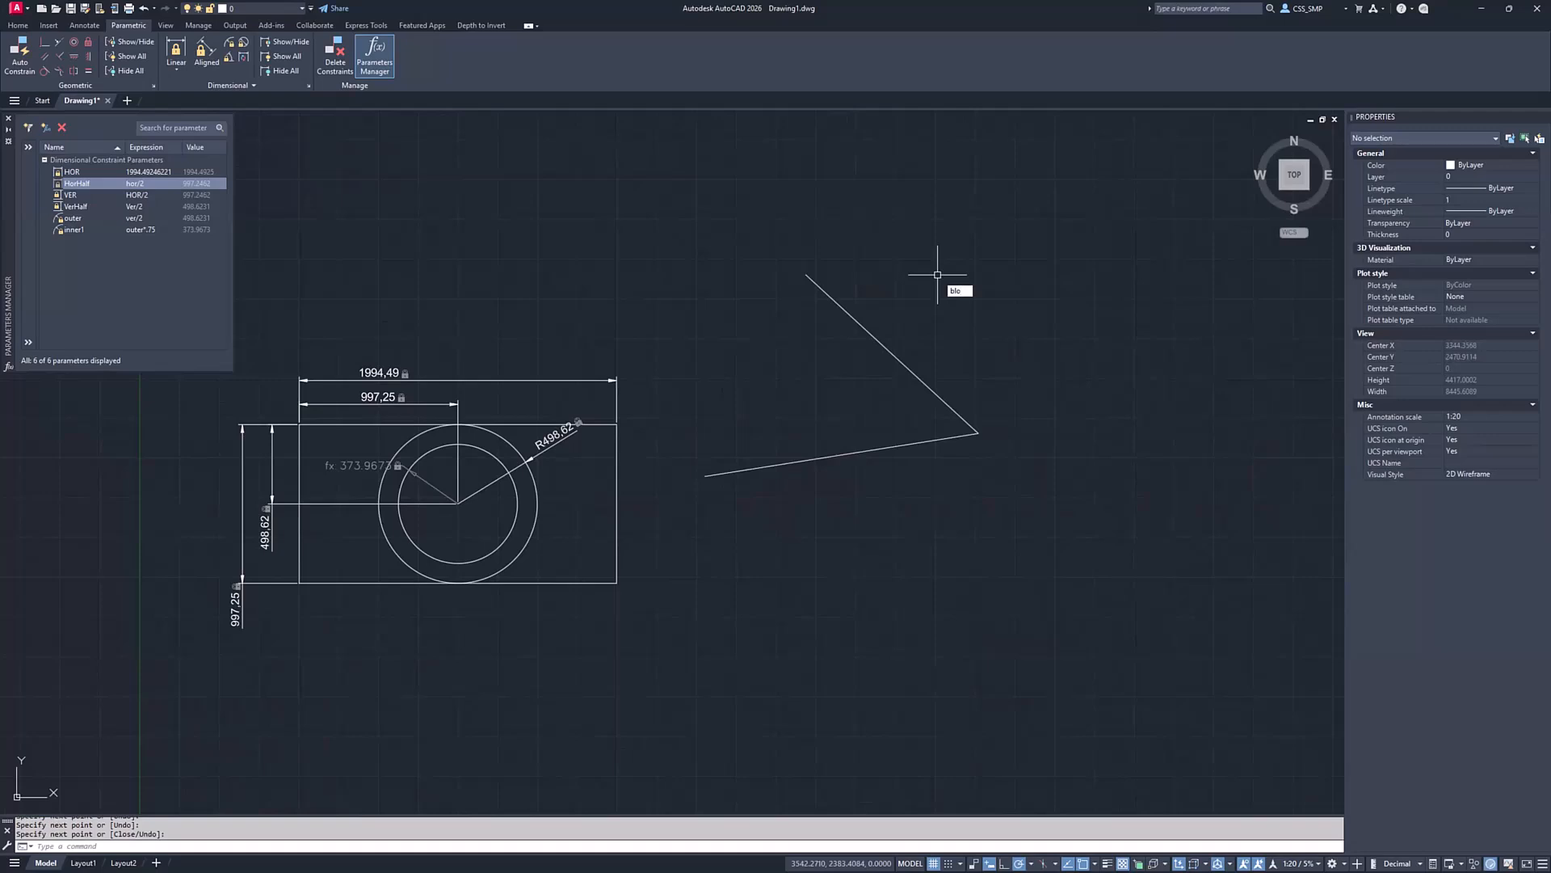
key("Return")
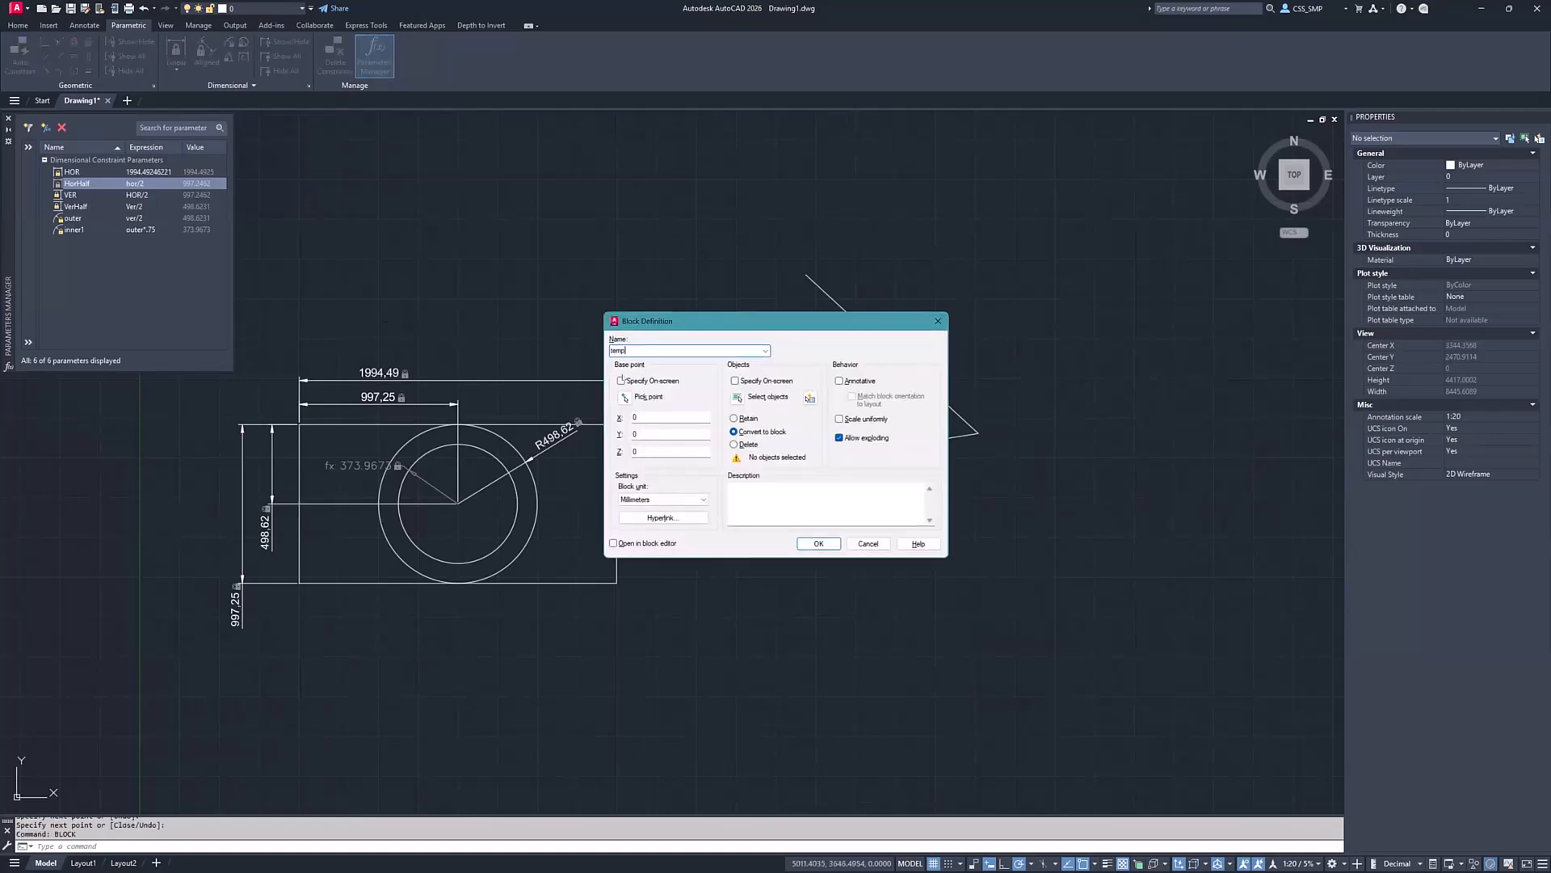
left_click(621, 380)
left_click(734, 381)
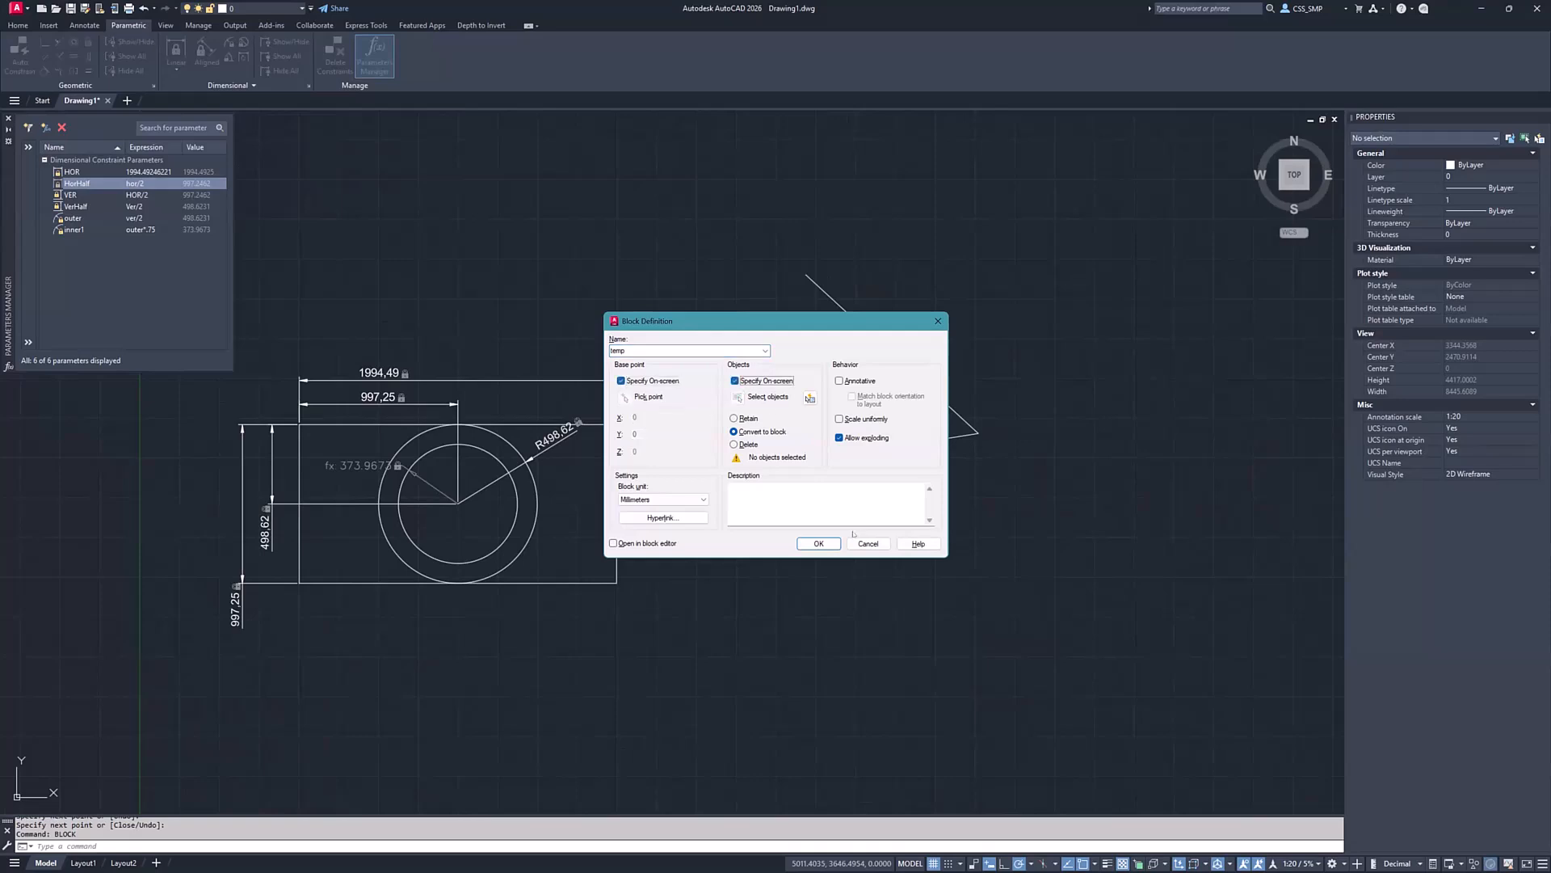
left_click(822, 543)
left_click(978, 433)
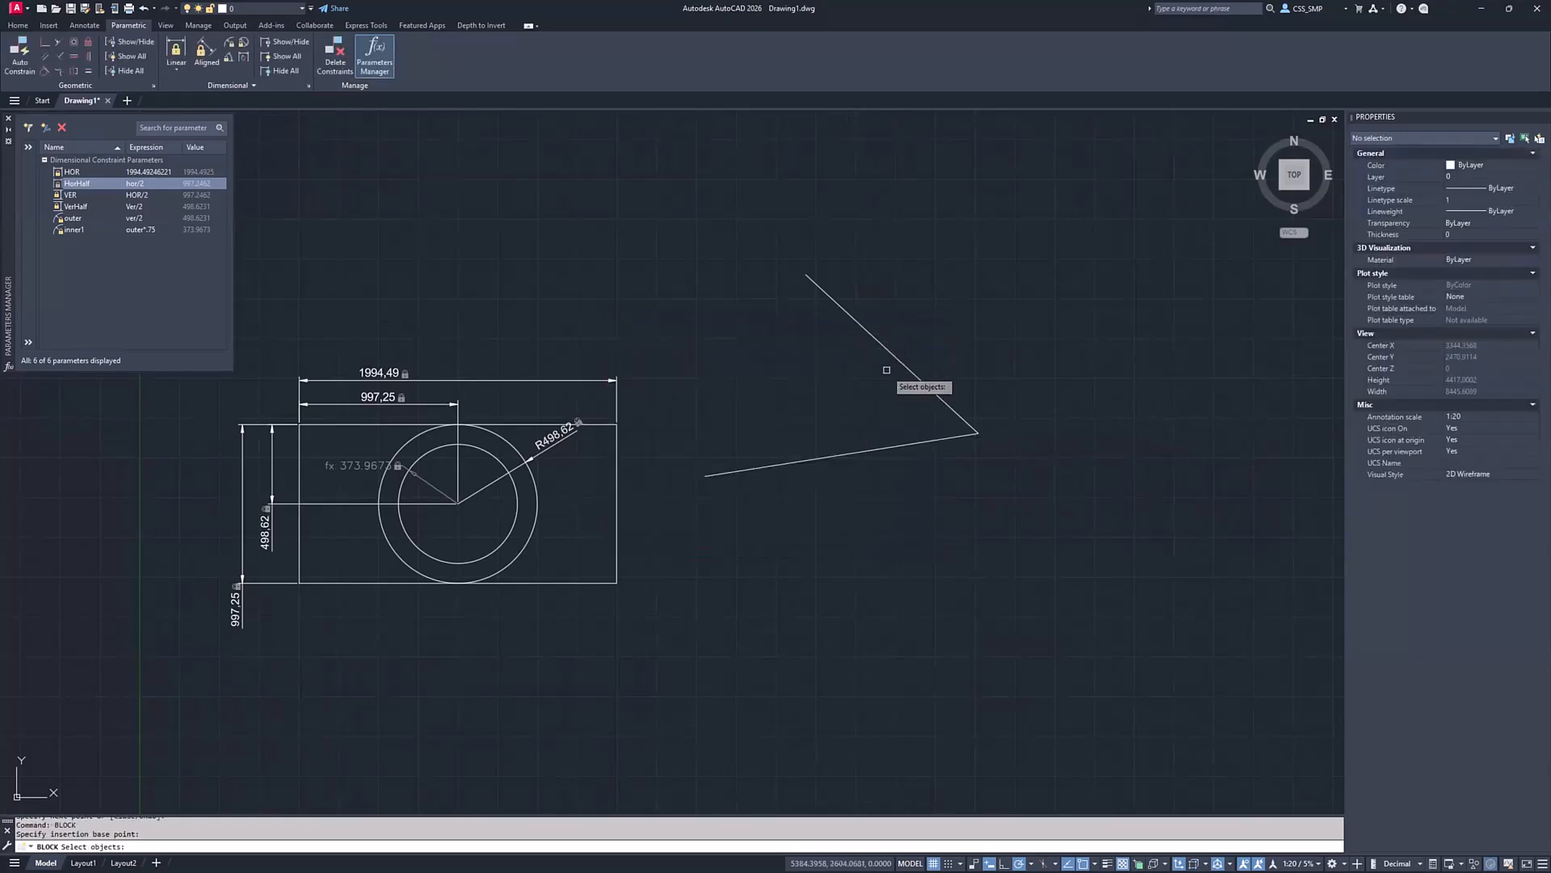
left_click(938, 461)
left_click(796, 356)
key("Return")
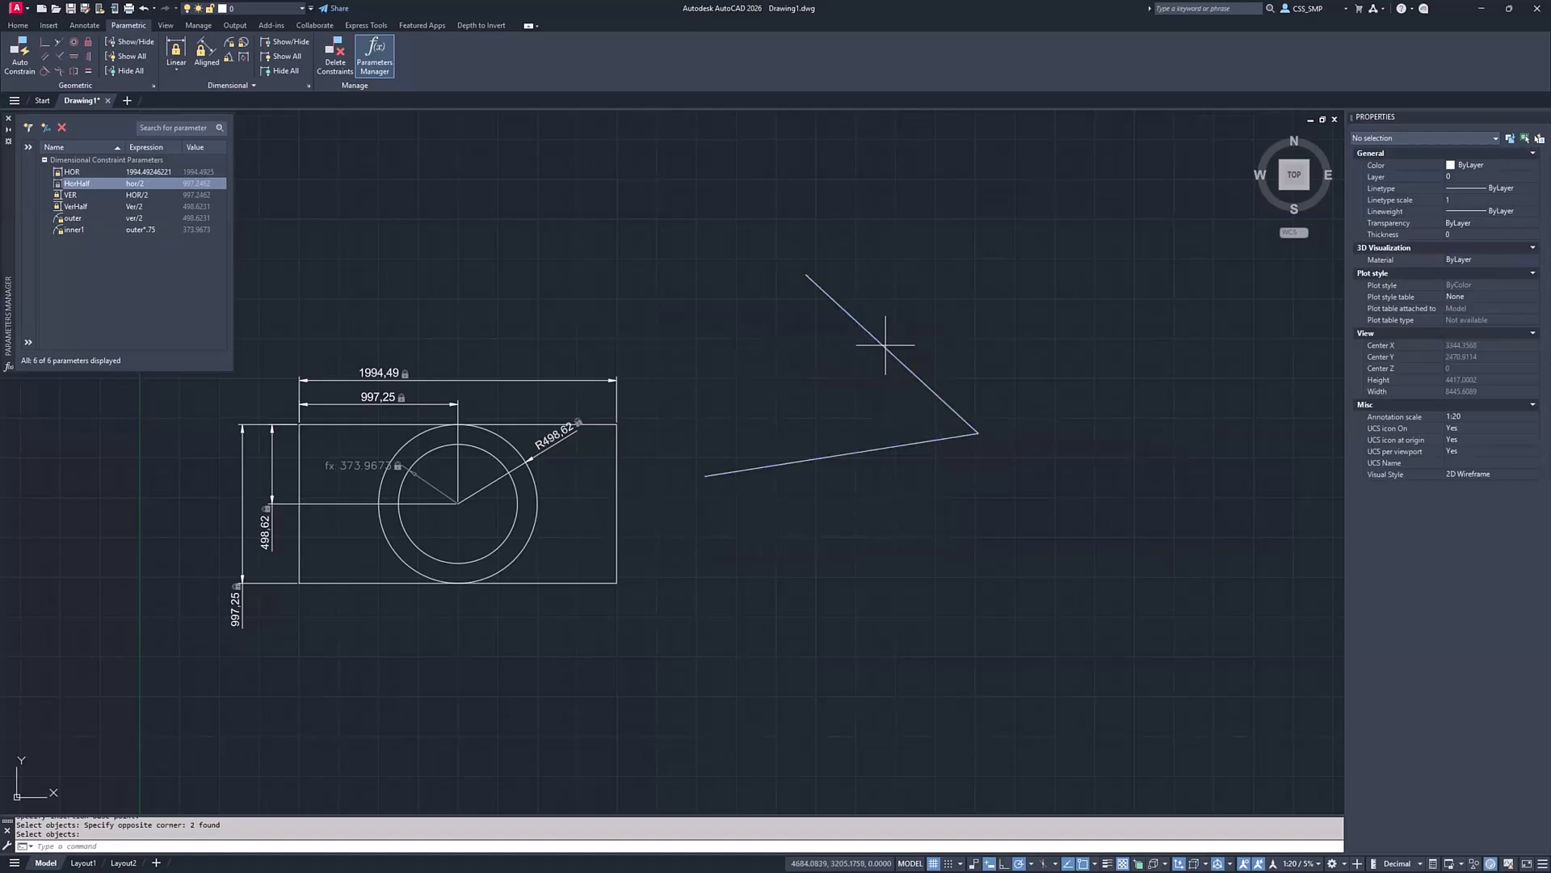
Open the temp block definition in the Block Editor
left_click(886, 349)
double_click(887, 349)
left_click(759, 526)
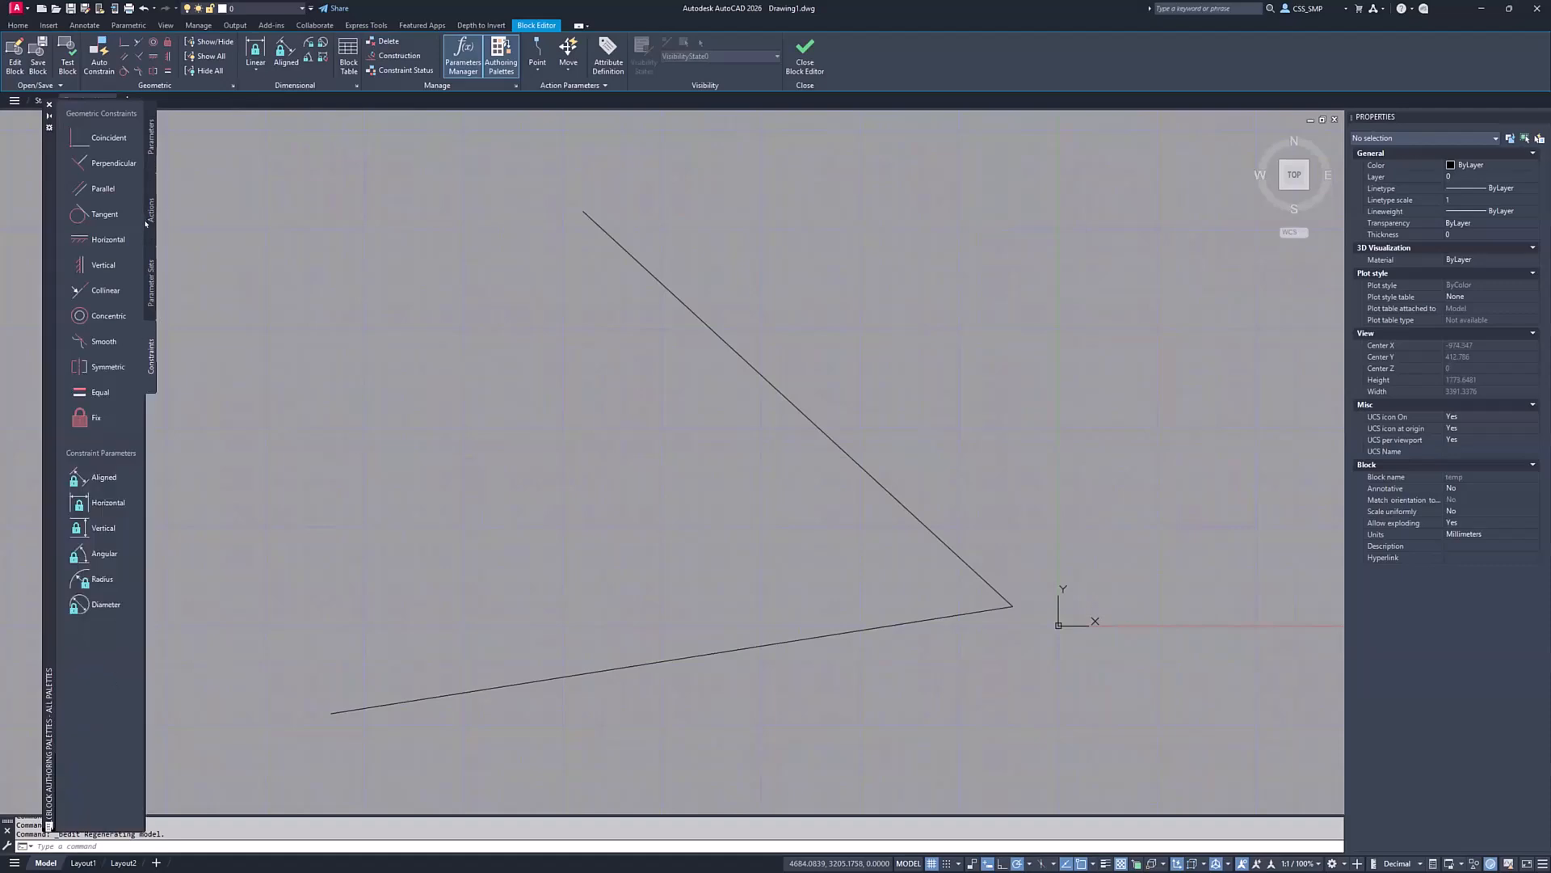
Add an alignment parameter from the upper line's free end toward the shared vertex, and close the Block Editor discarding the changes
left_click(152, 137)
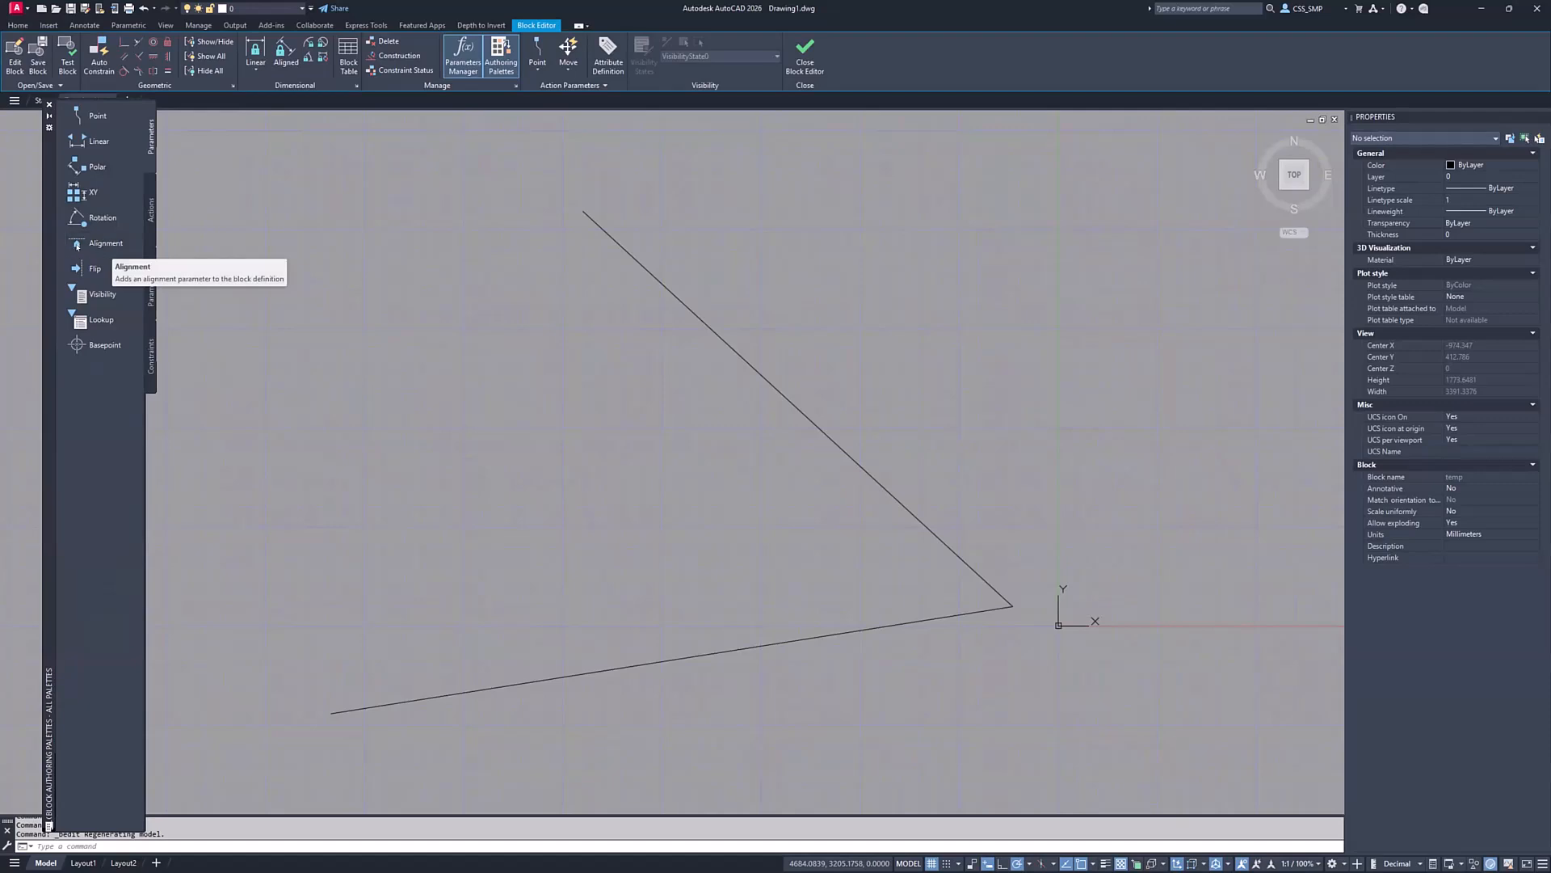
left_click(109, 245)
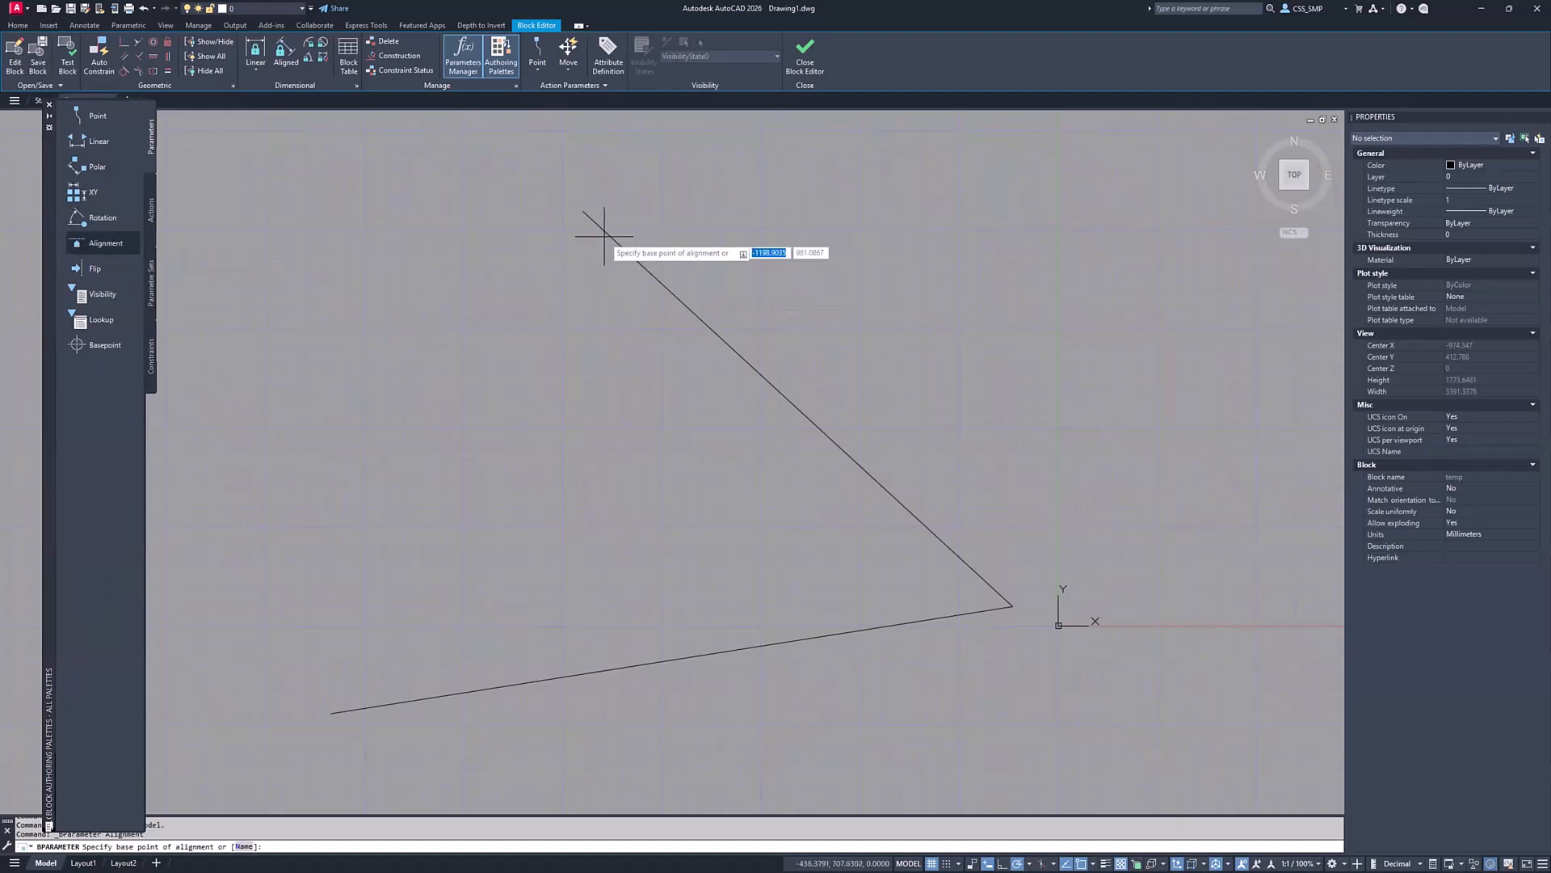
left_click(584, 212)
left_click(1012, 607)
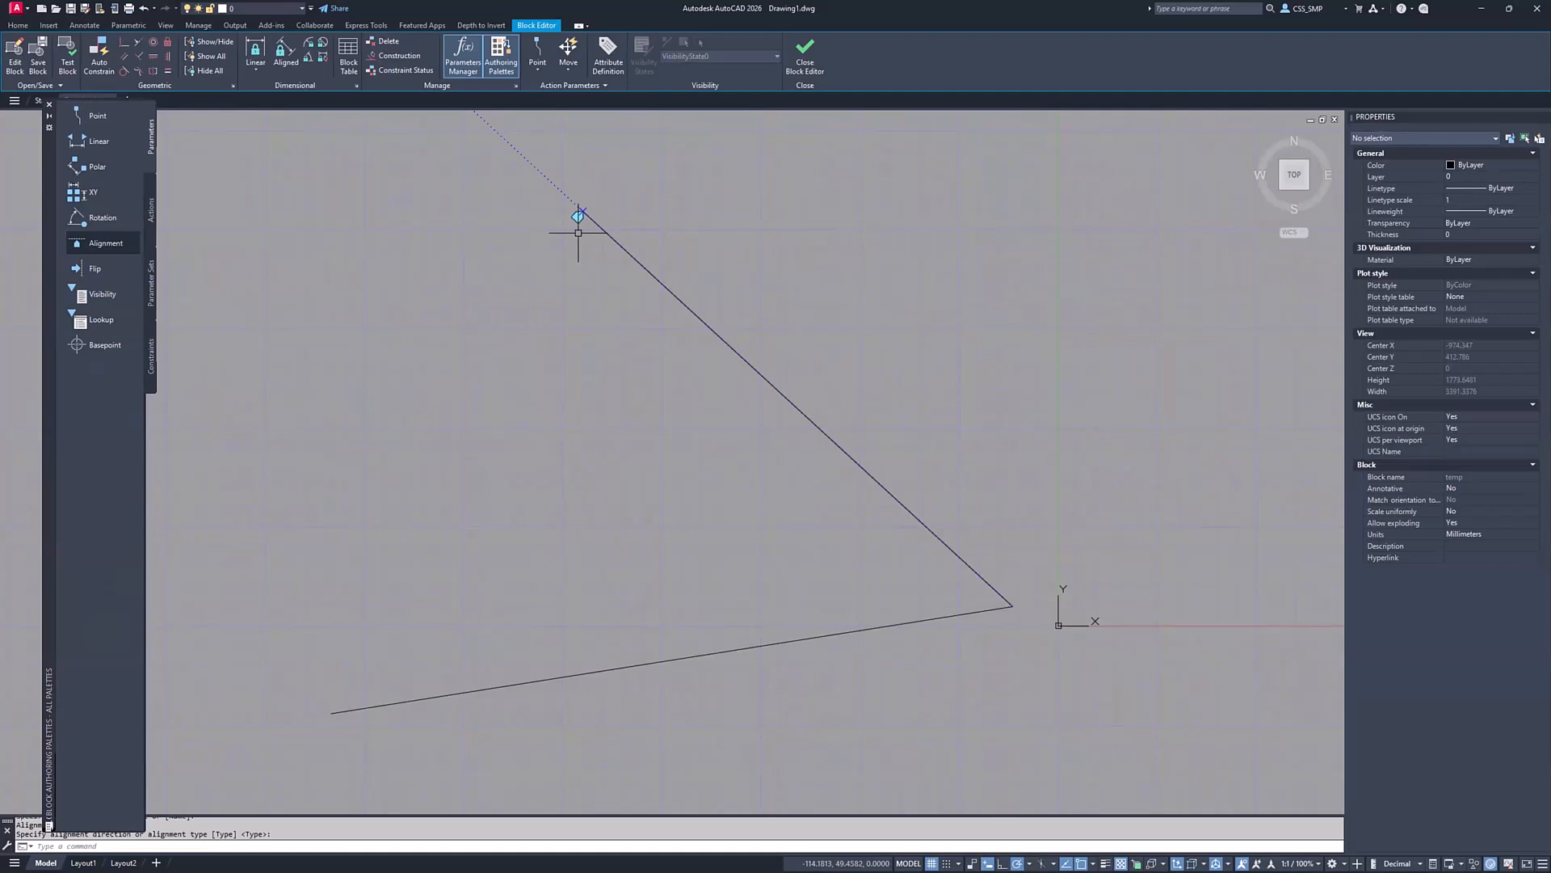
left_click(805, 57)
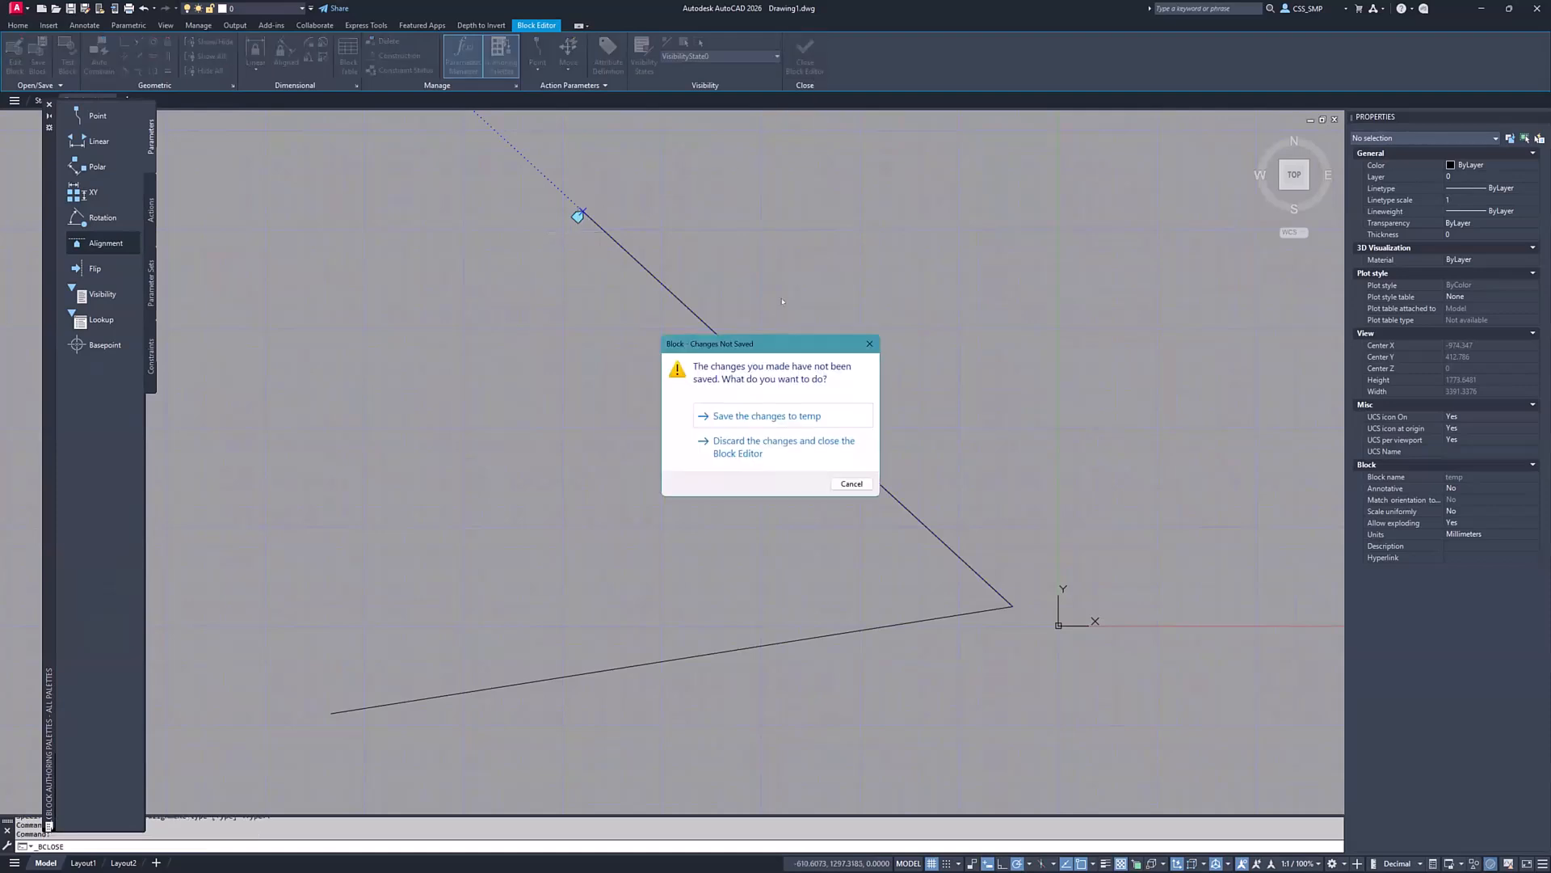
left_click(765, 441)
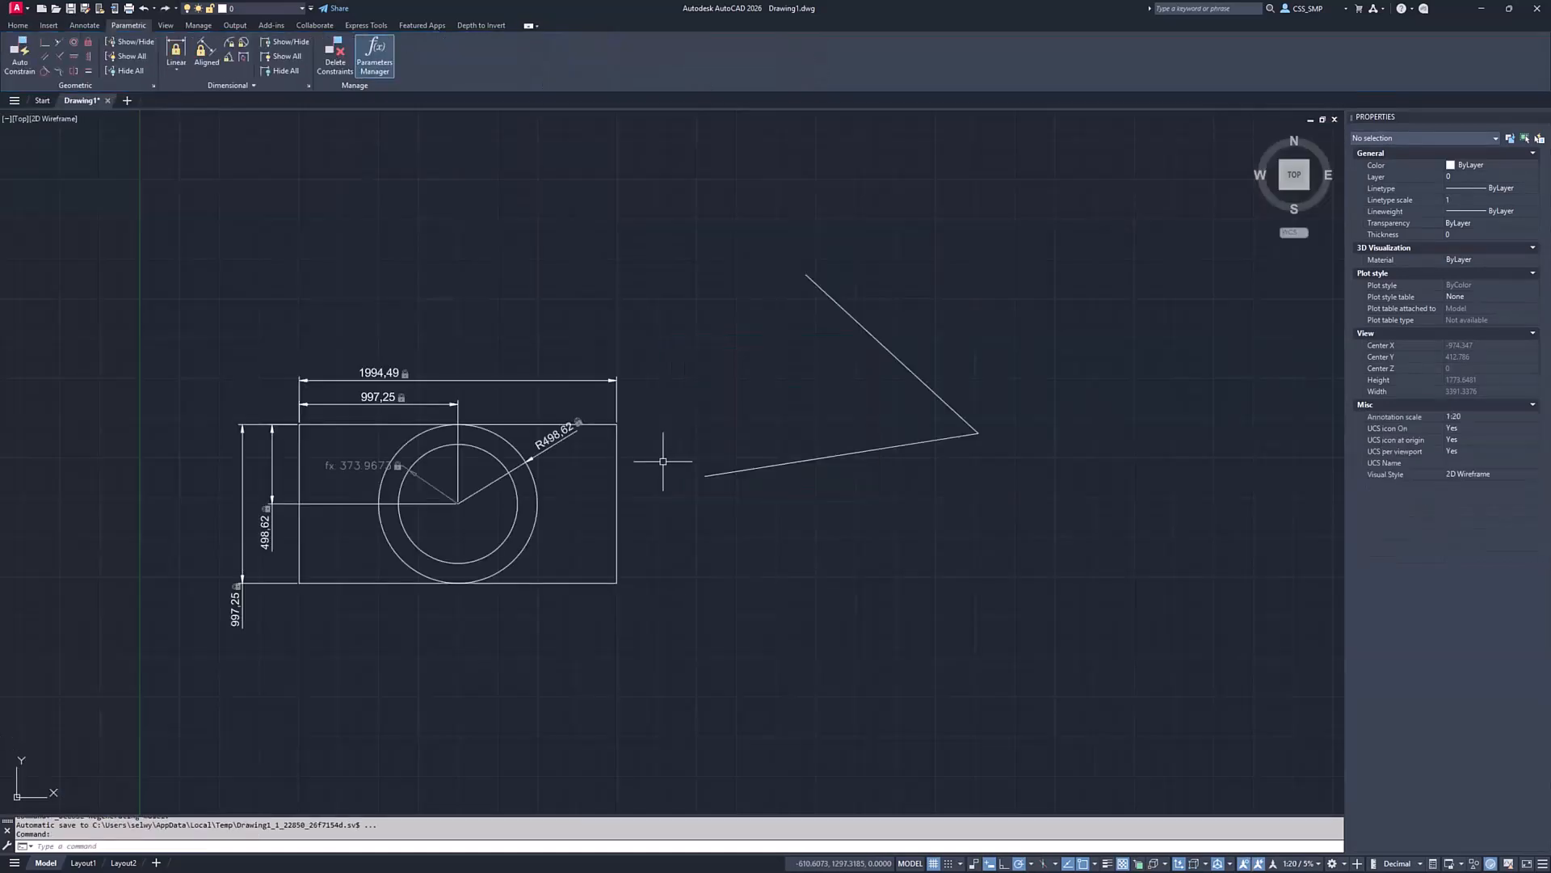
Erase the temp block from the drawing and restore it with the OOPS command
left_click(993, 460)
left_click(950, 370)
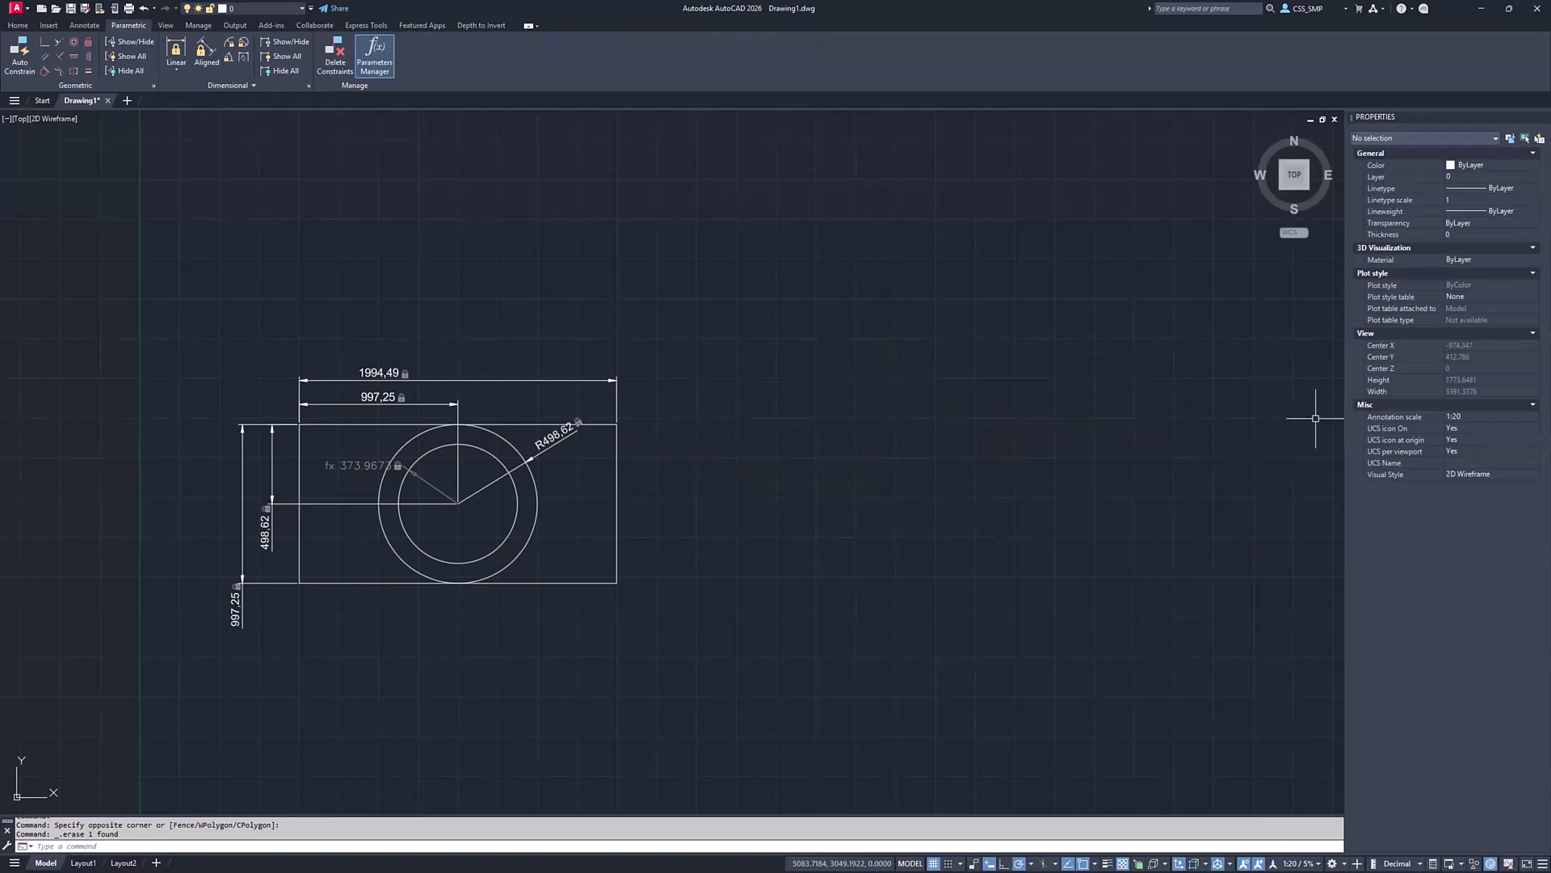
type("s")
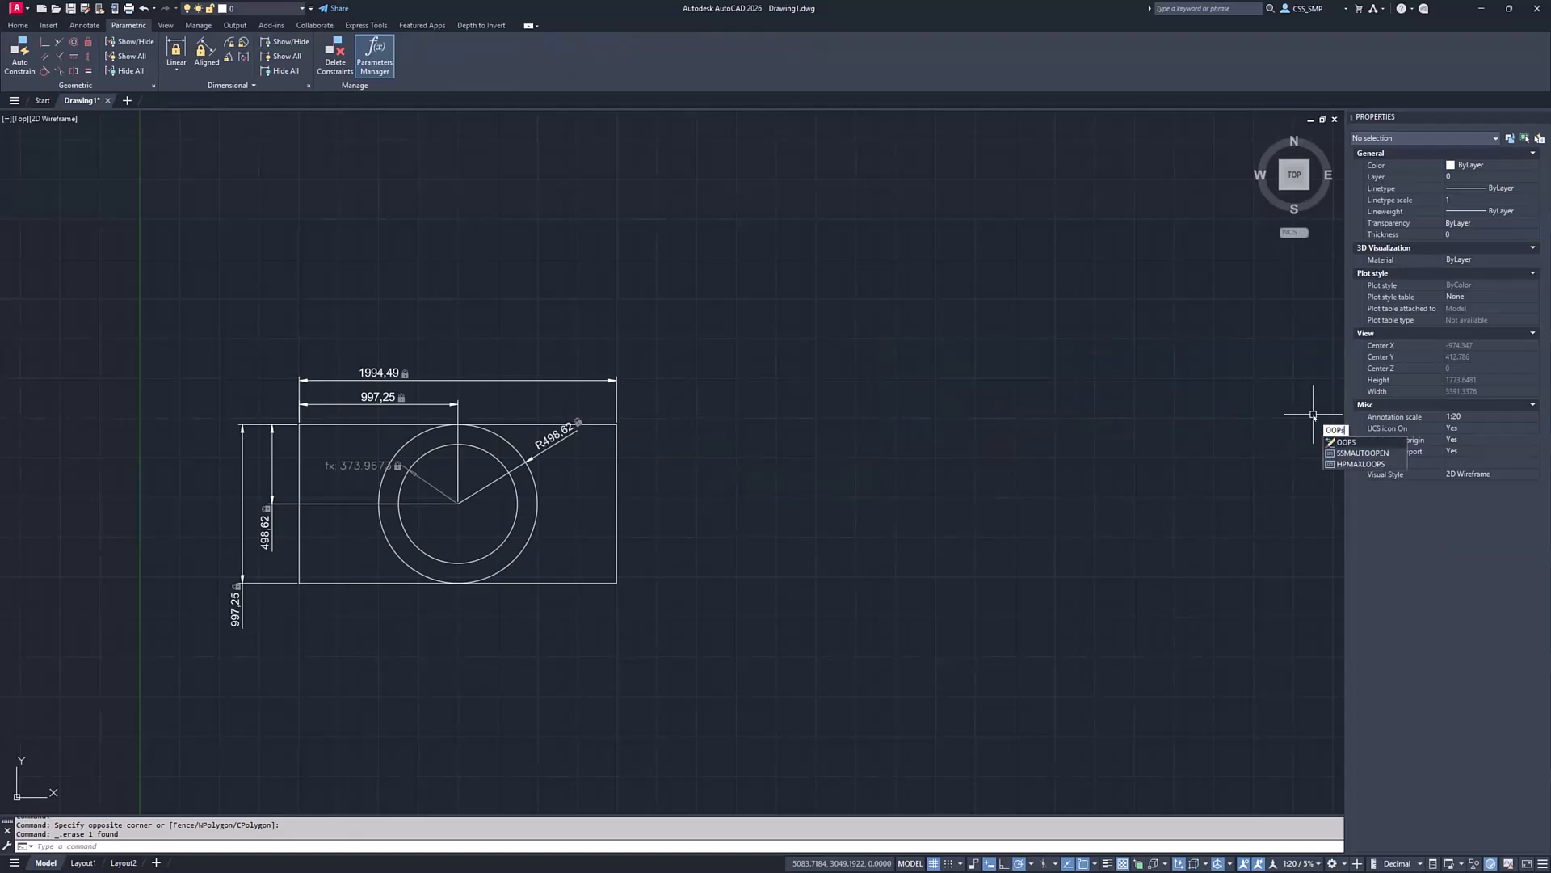
key("Return")
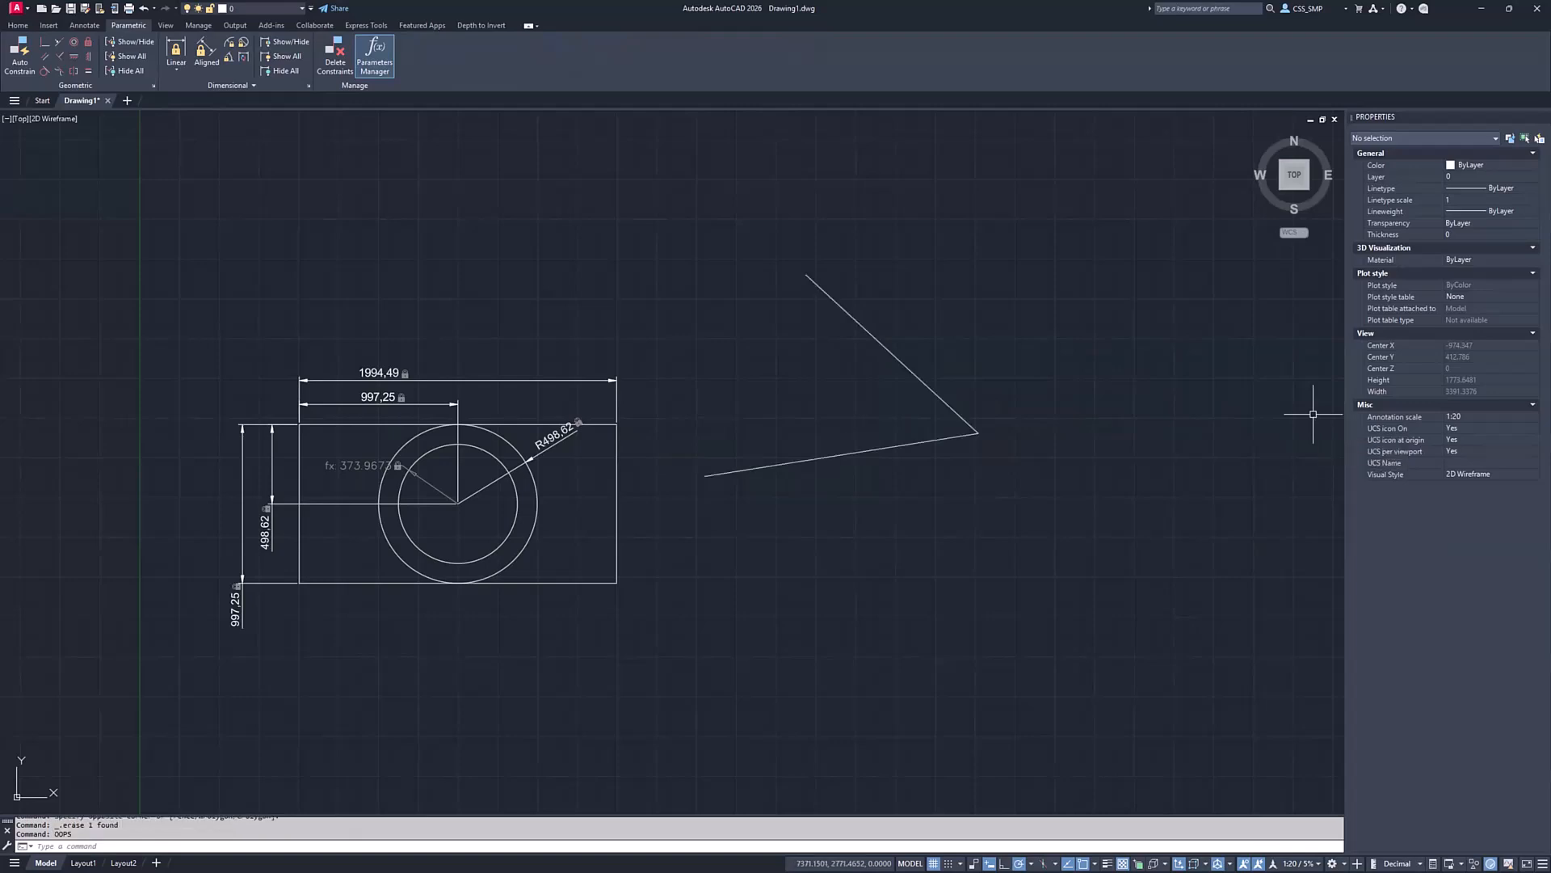
Apply a coincident constraint that attaches the temp block's vertex to the midpoint of the rectangle's right edge
left_click(823, 450)
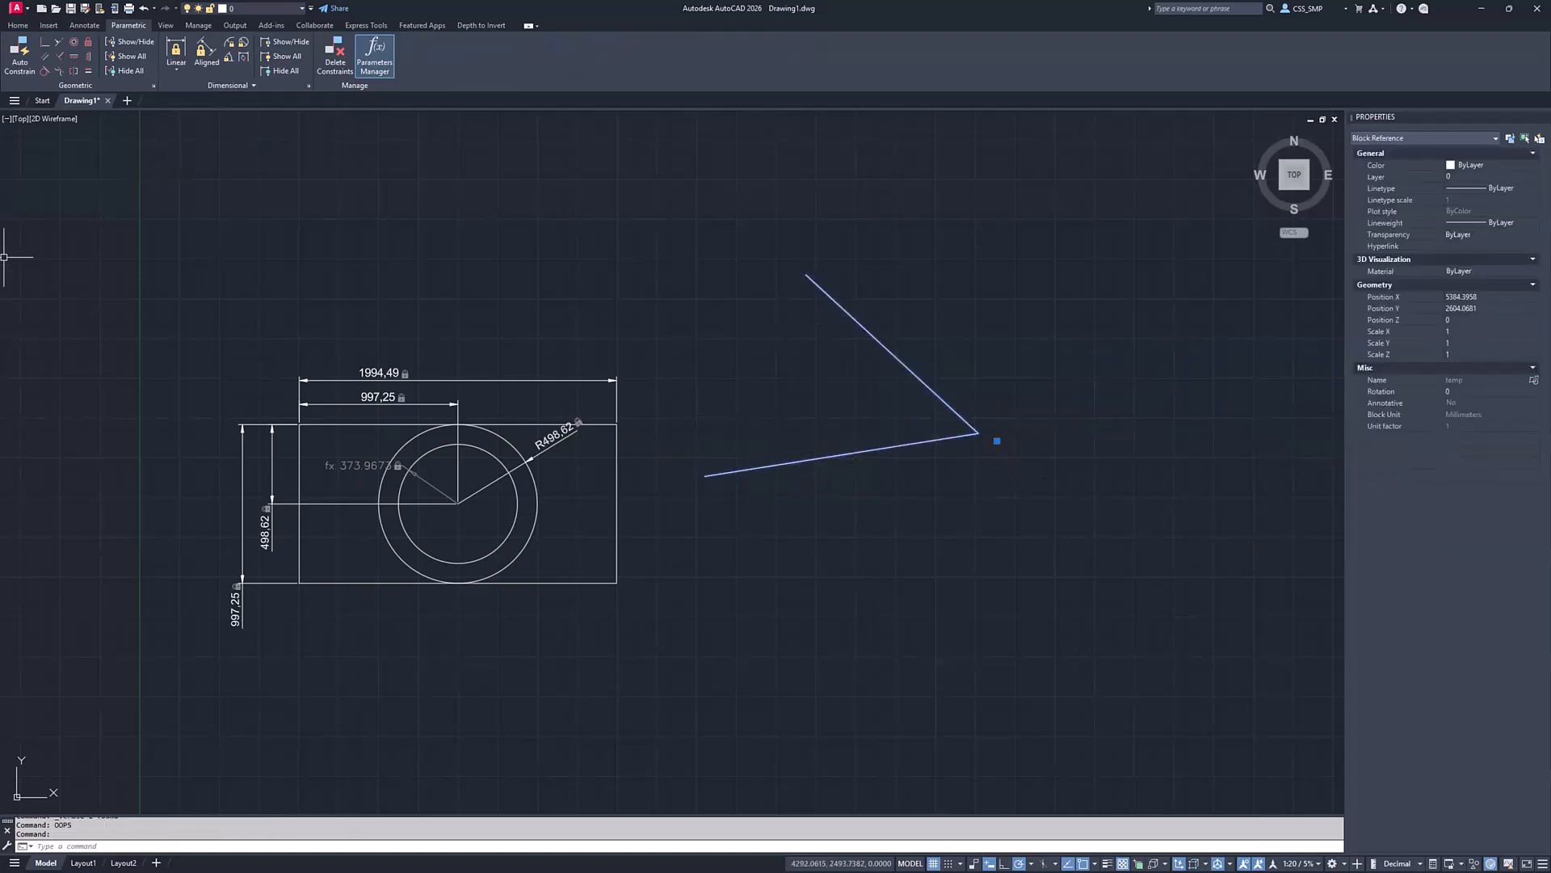
left_click(45, 42)
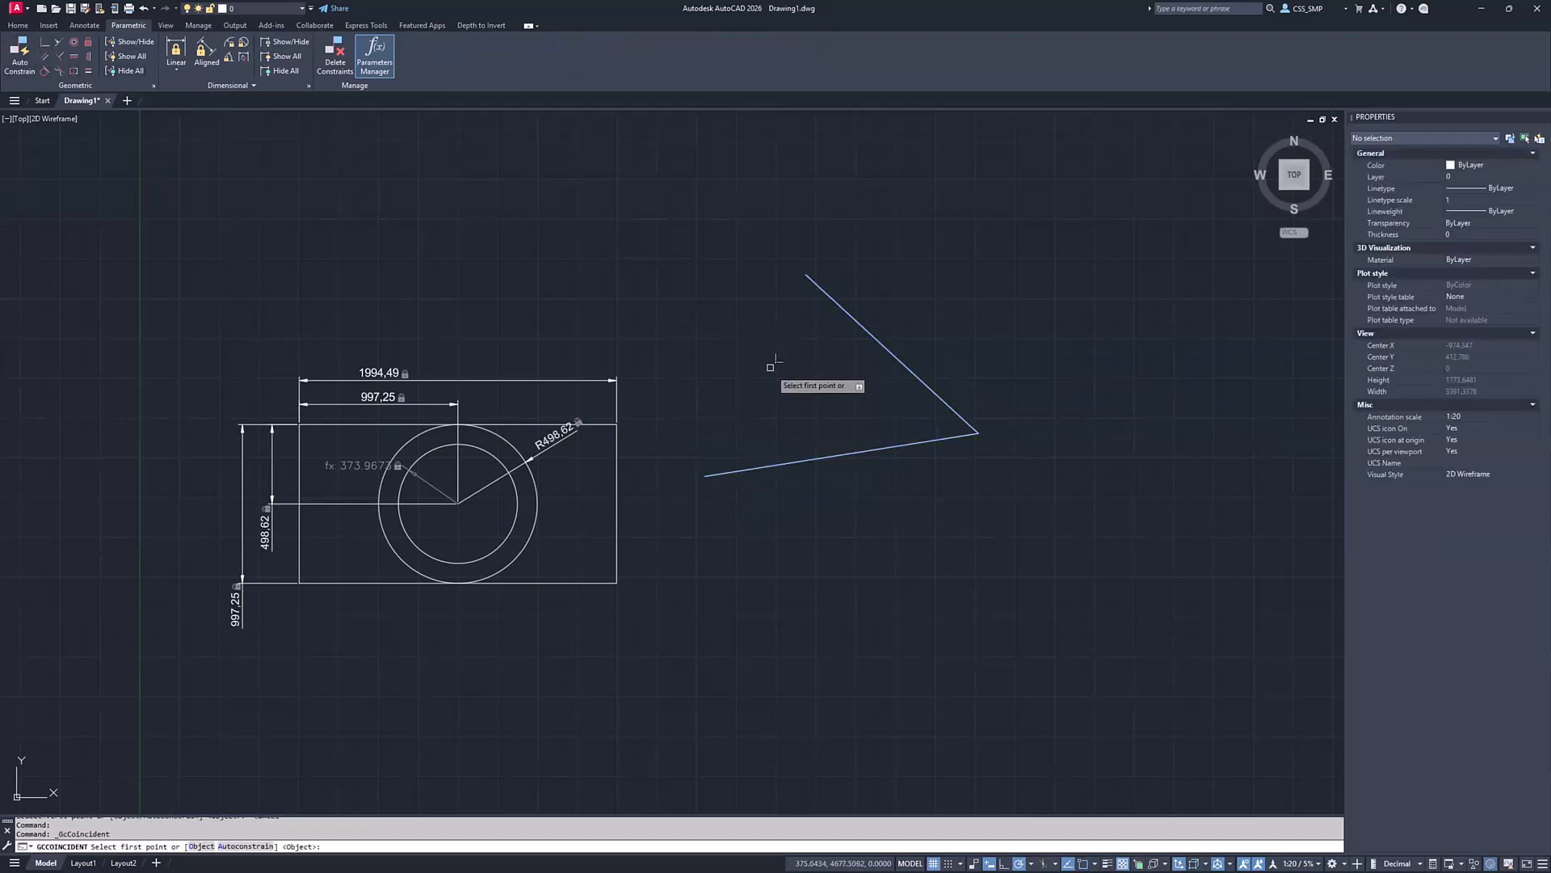
left_click(627, 497)
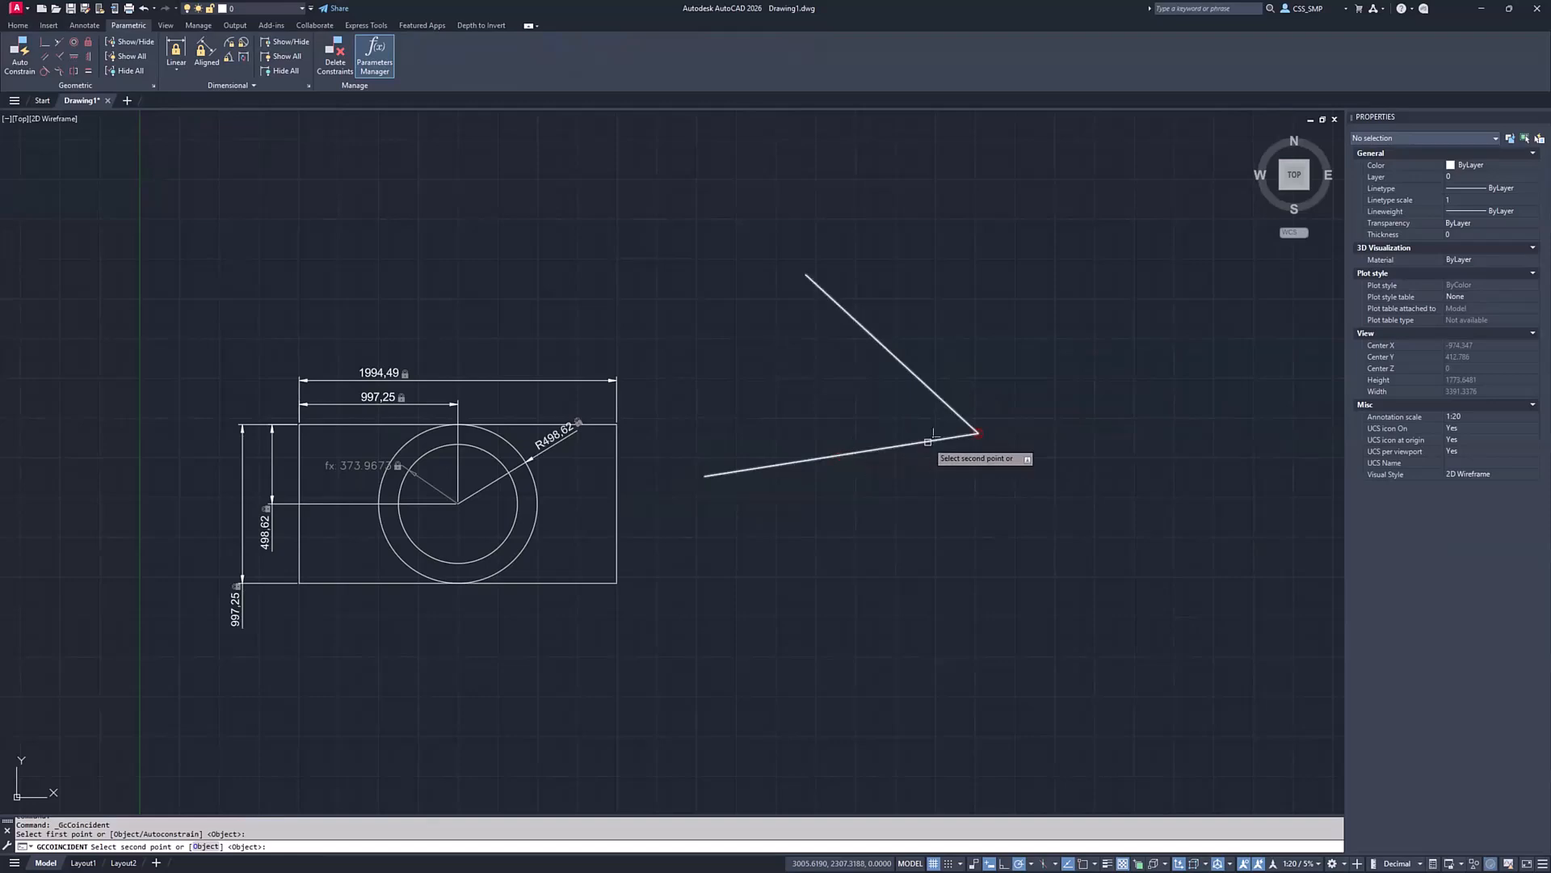
left_click(976, 434)
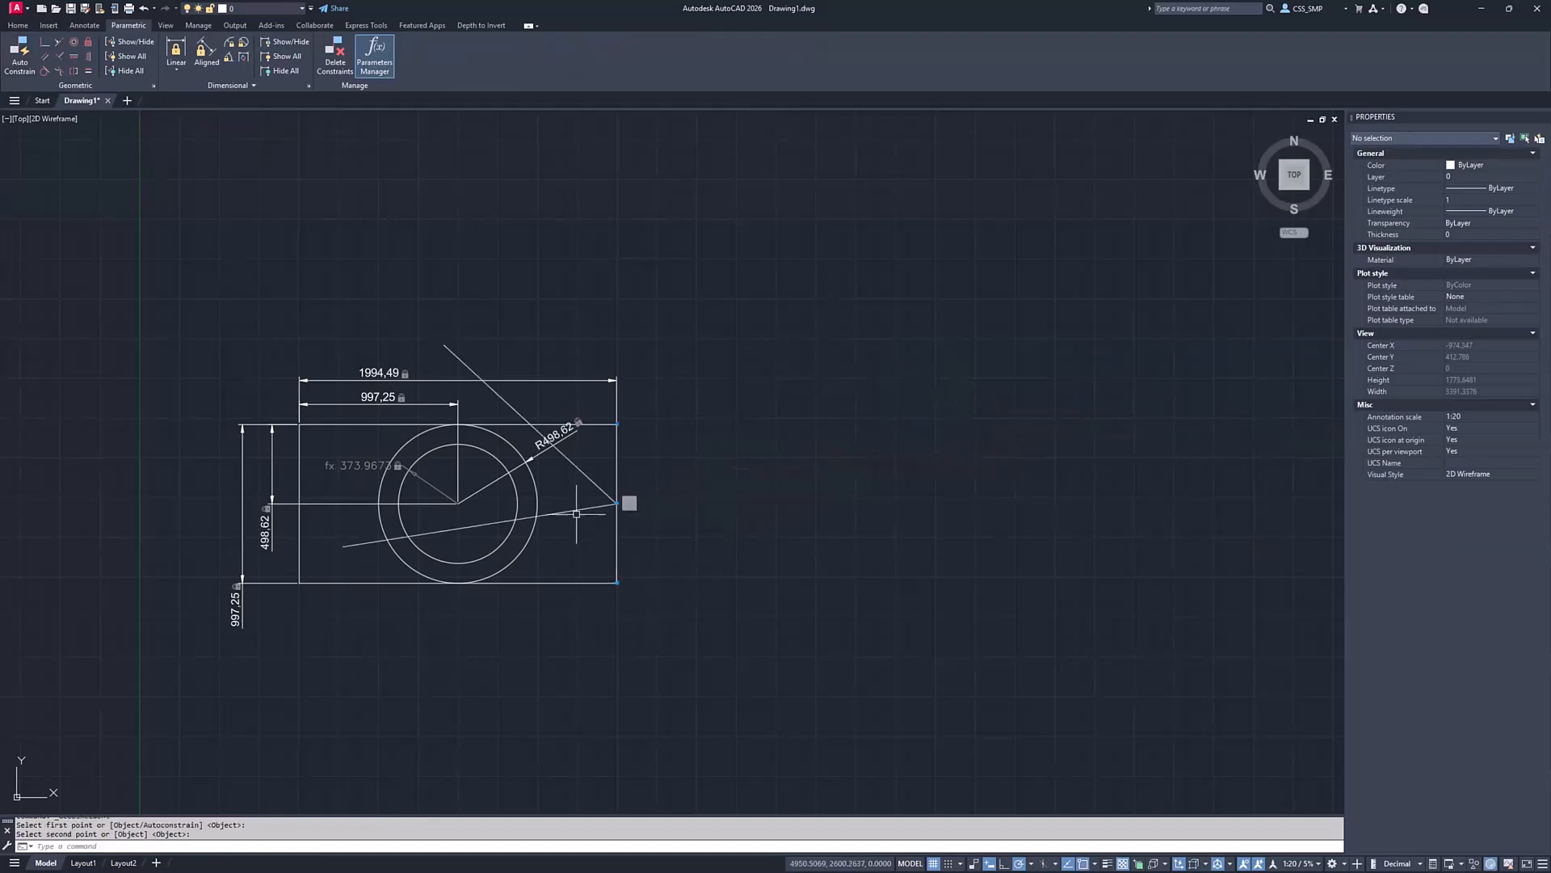
Stretch the rectangle's overall HOR dimension constraint rightward to a width of about 4405
left_click(617, 423)
left_click(602, 378)
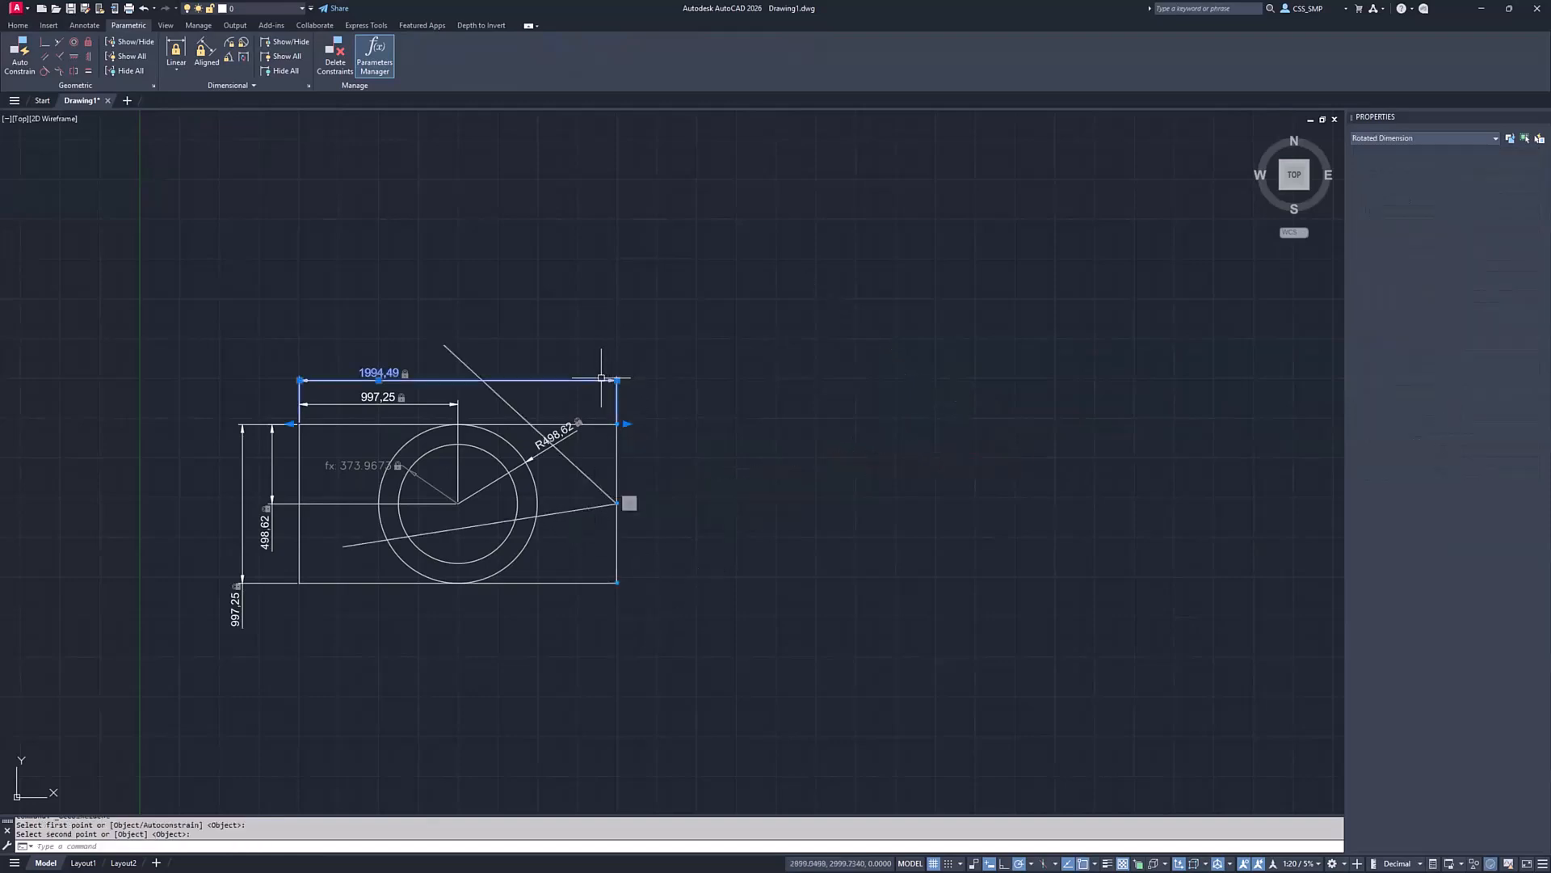
left_click(627, 423)
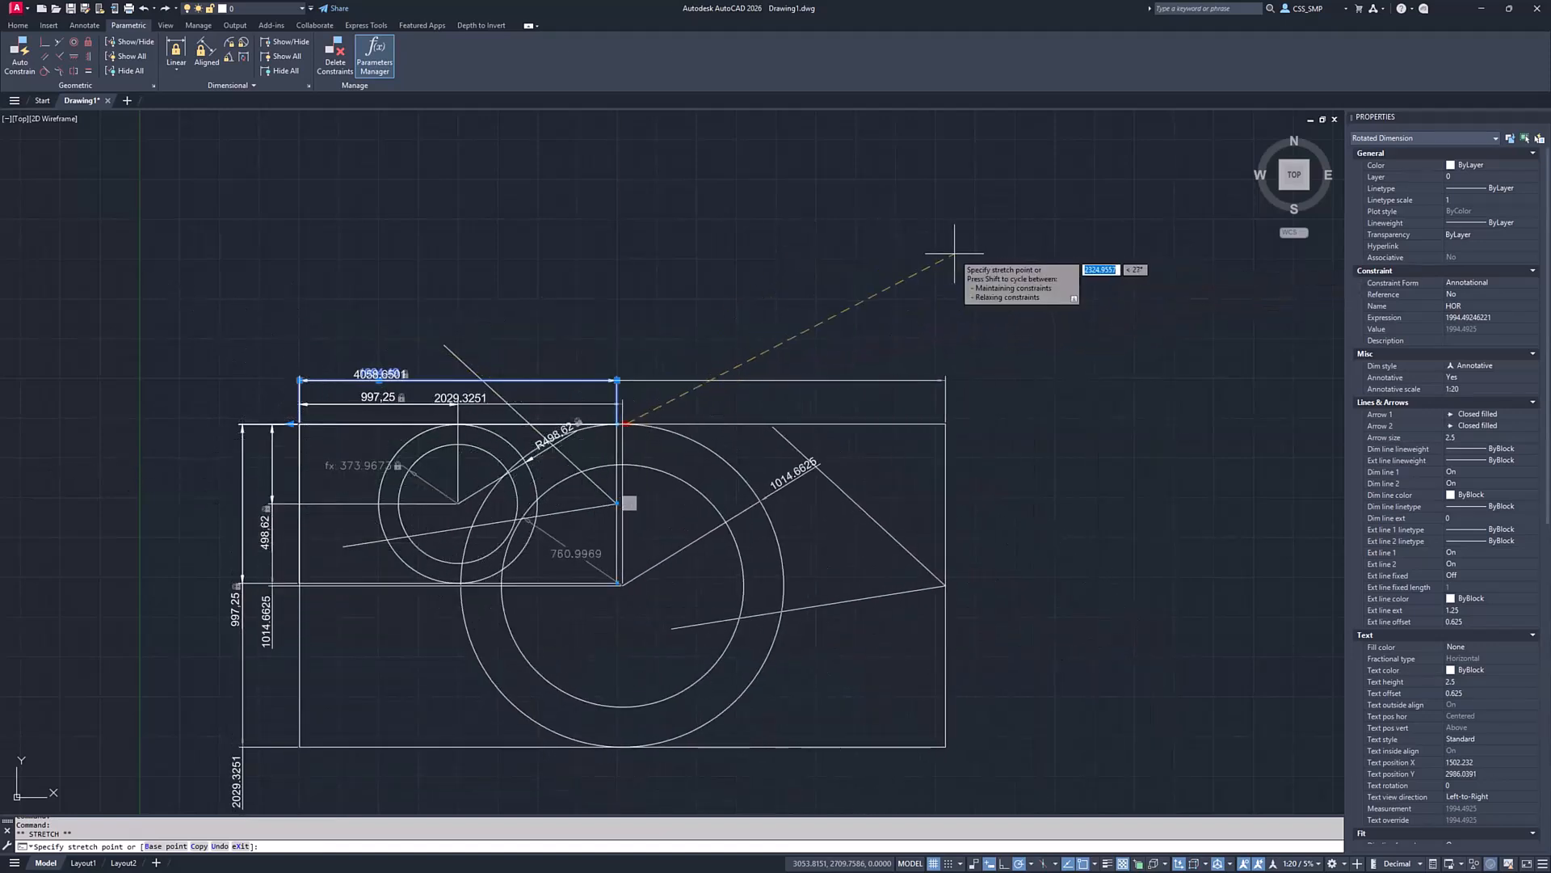
left_click(1006, 246)
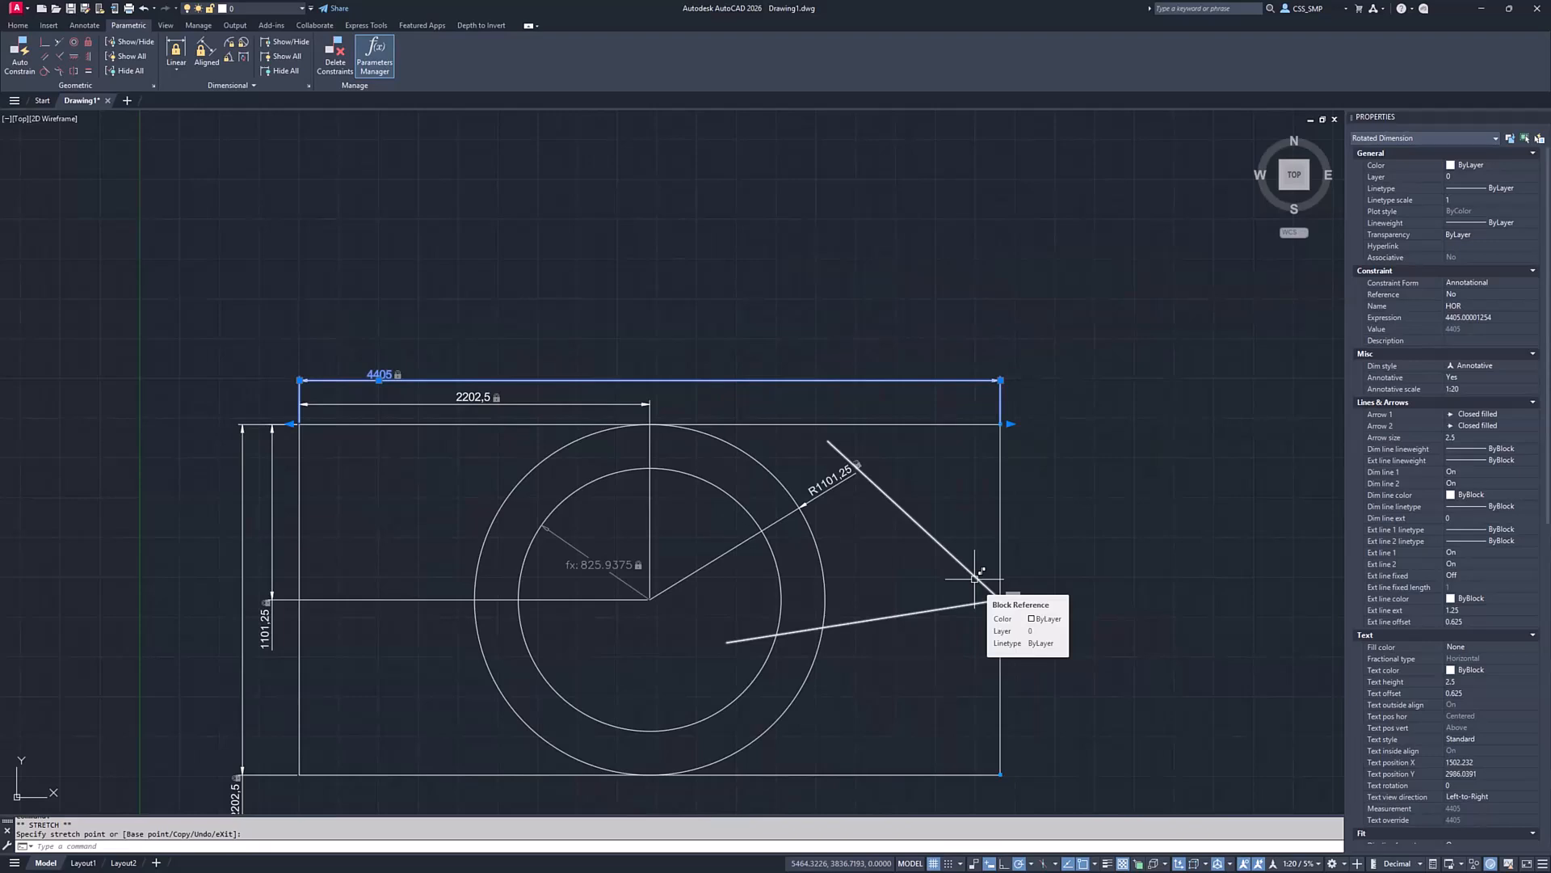
Delete the temp block attached to the rectangle's right edge
left_click(954, 557)
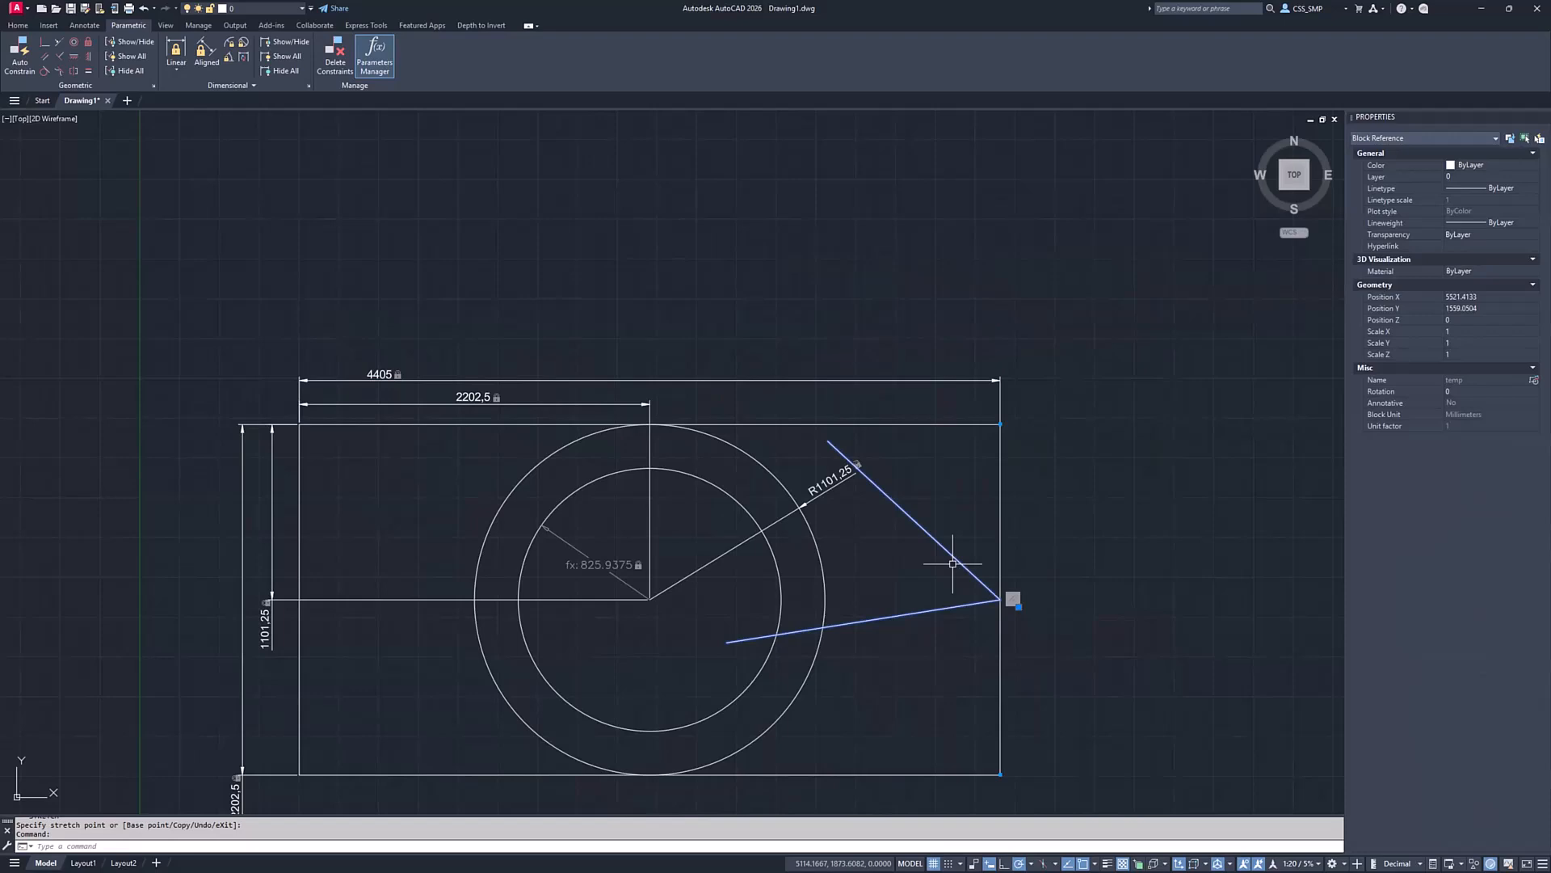
key("Delete")
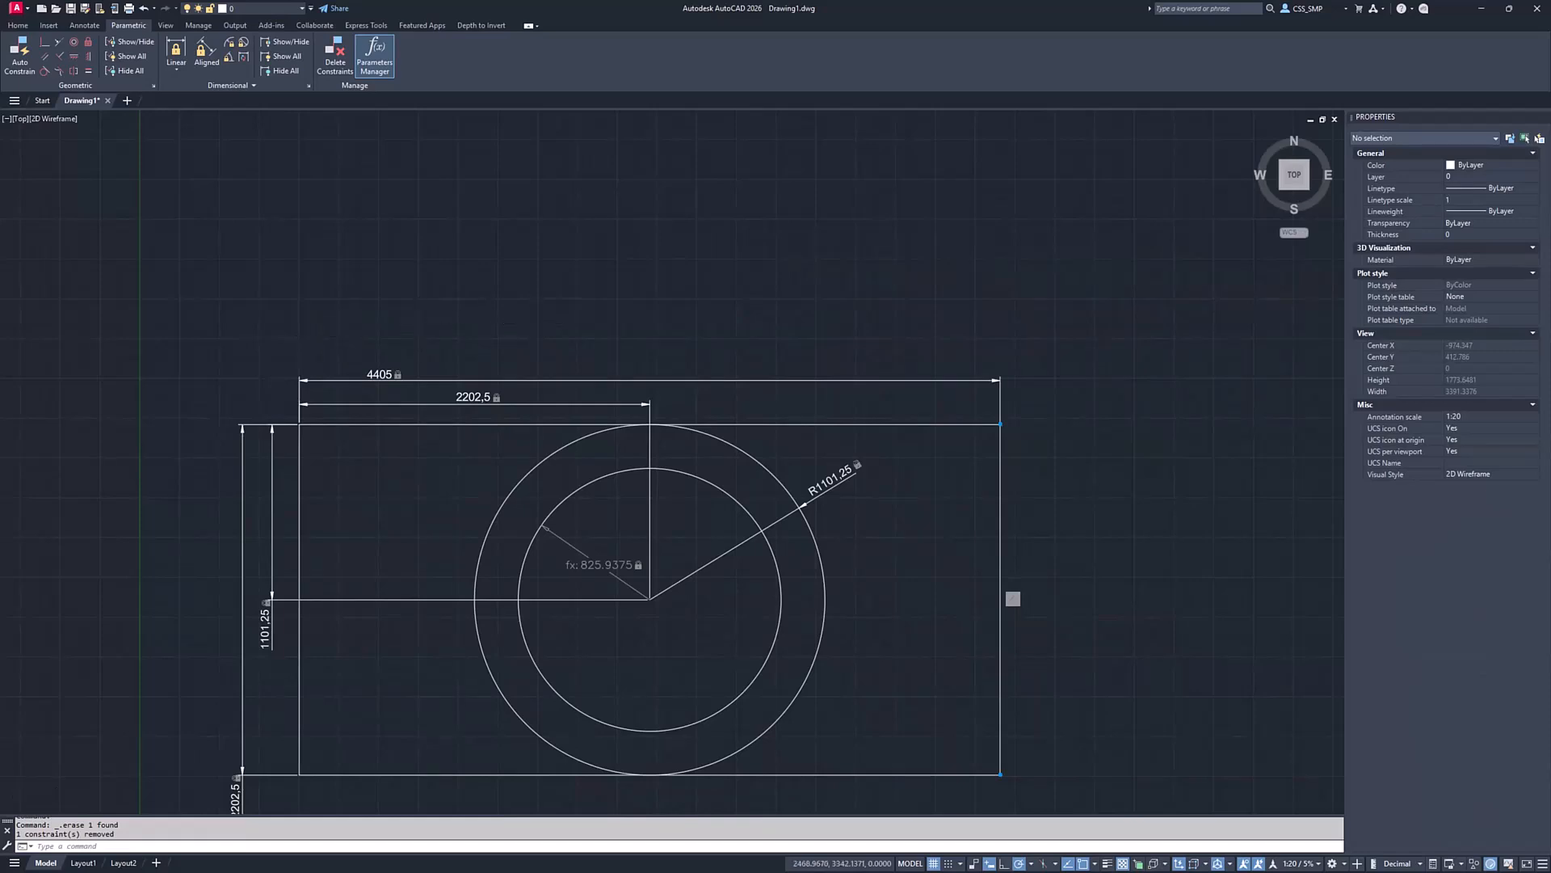
scroll(529, 321, "down", 2)
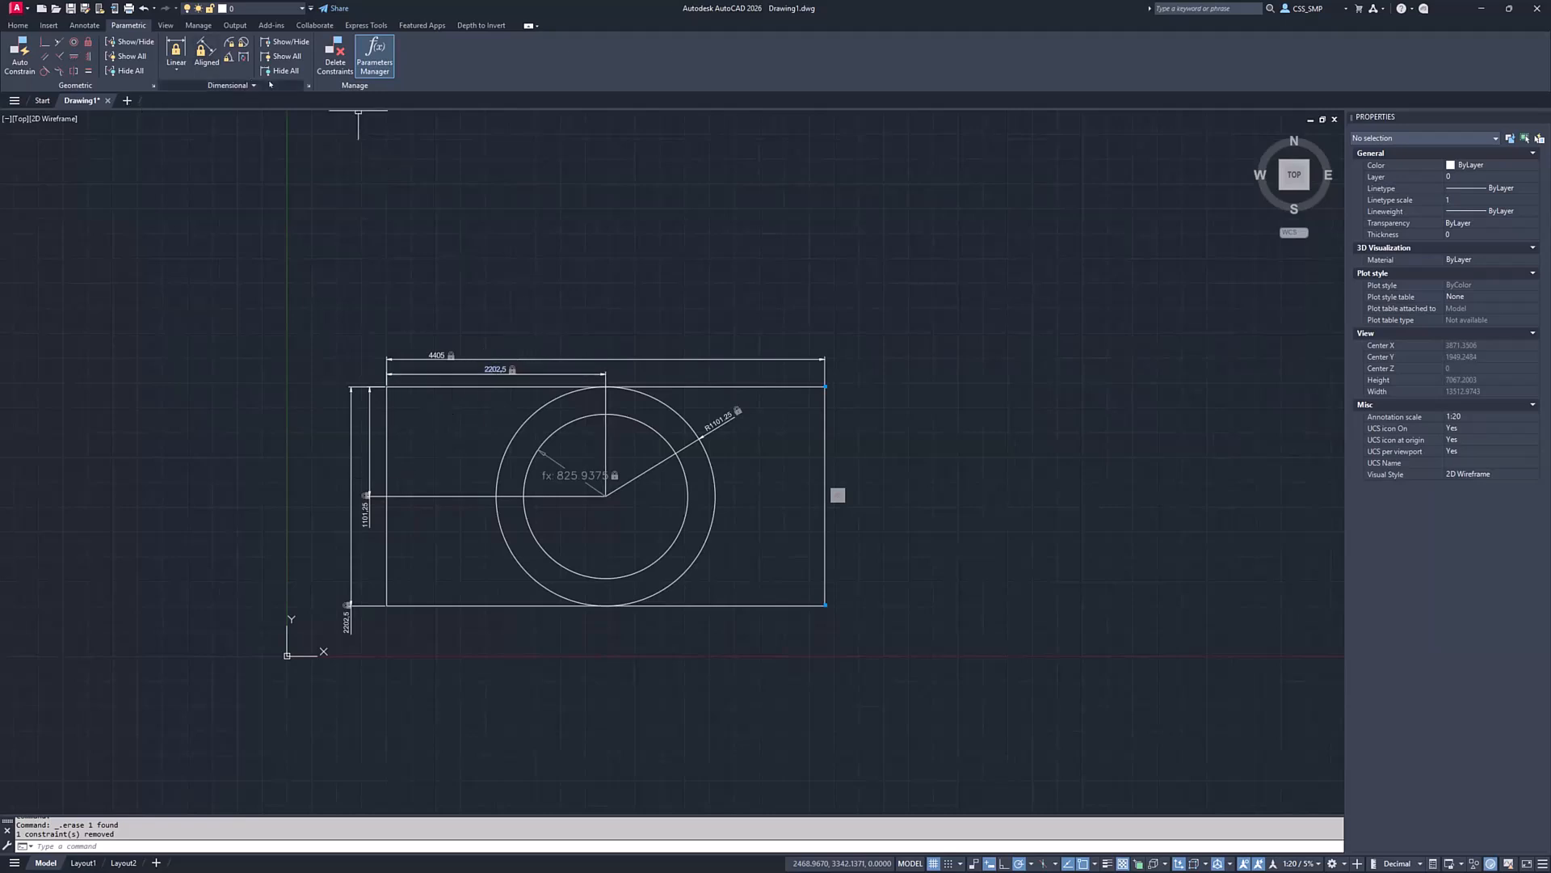
Set the dimension name format to Name and Expression in the dimensional constraint settings
left_click(308, 85)
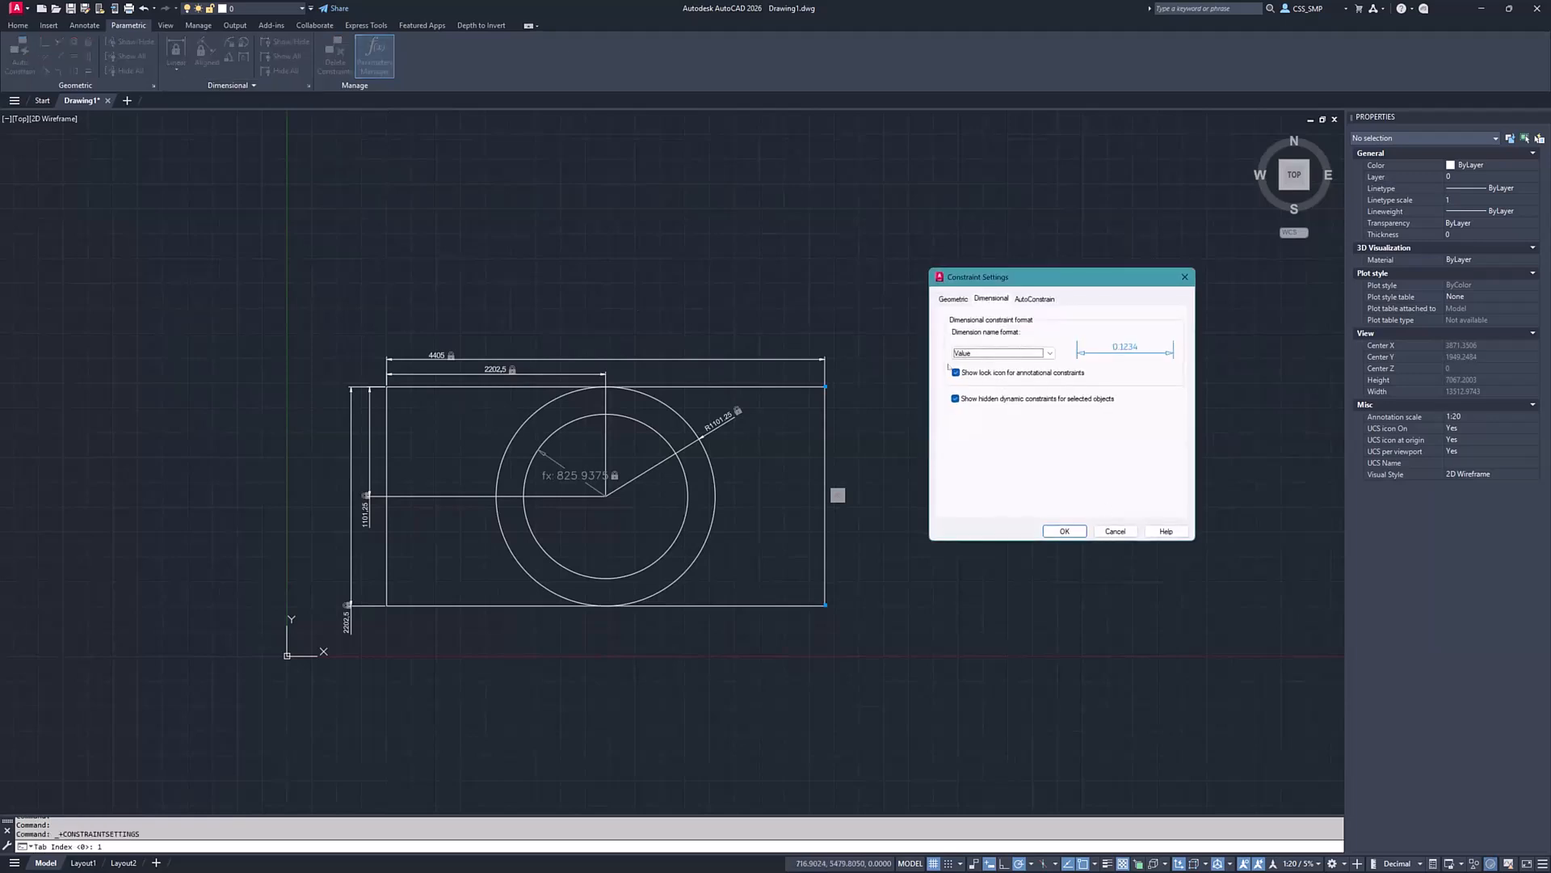
left_click(985, 353)
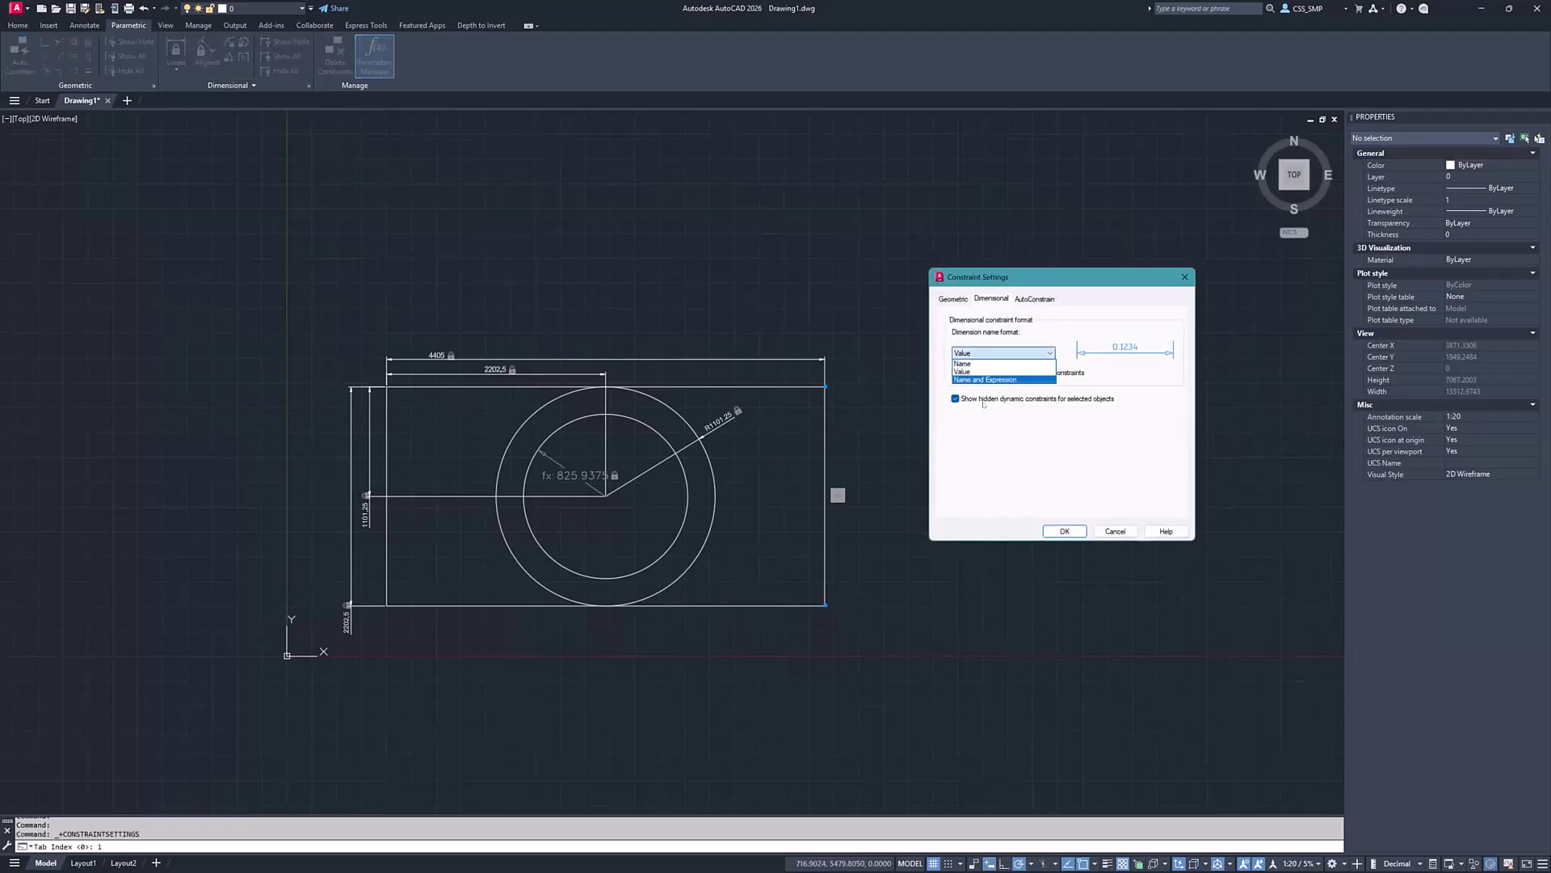
left_click(986, 379)
left_click(1064, 531)
Change the expression of the rectangle's vertical VER constraint to HOR, and end the text editing command
scroll(441, 552, "up", 2)
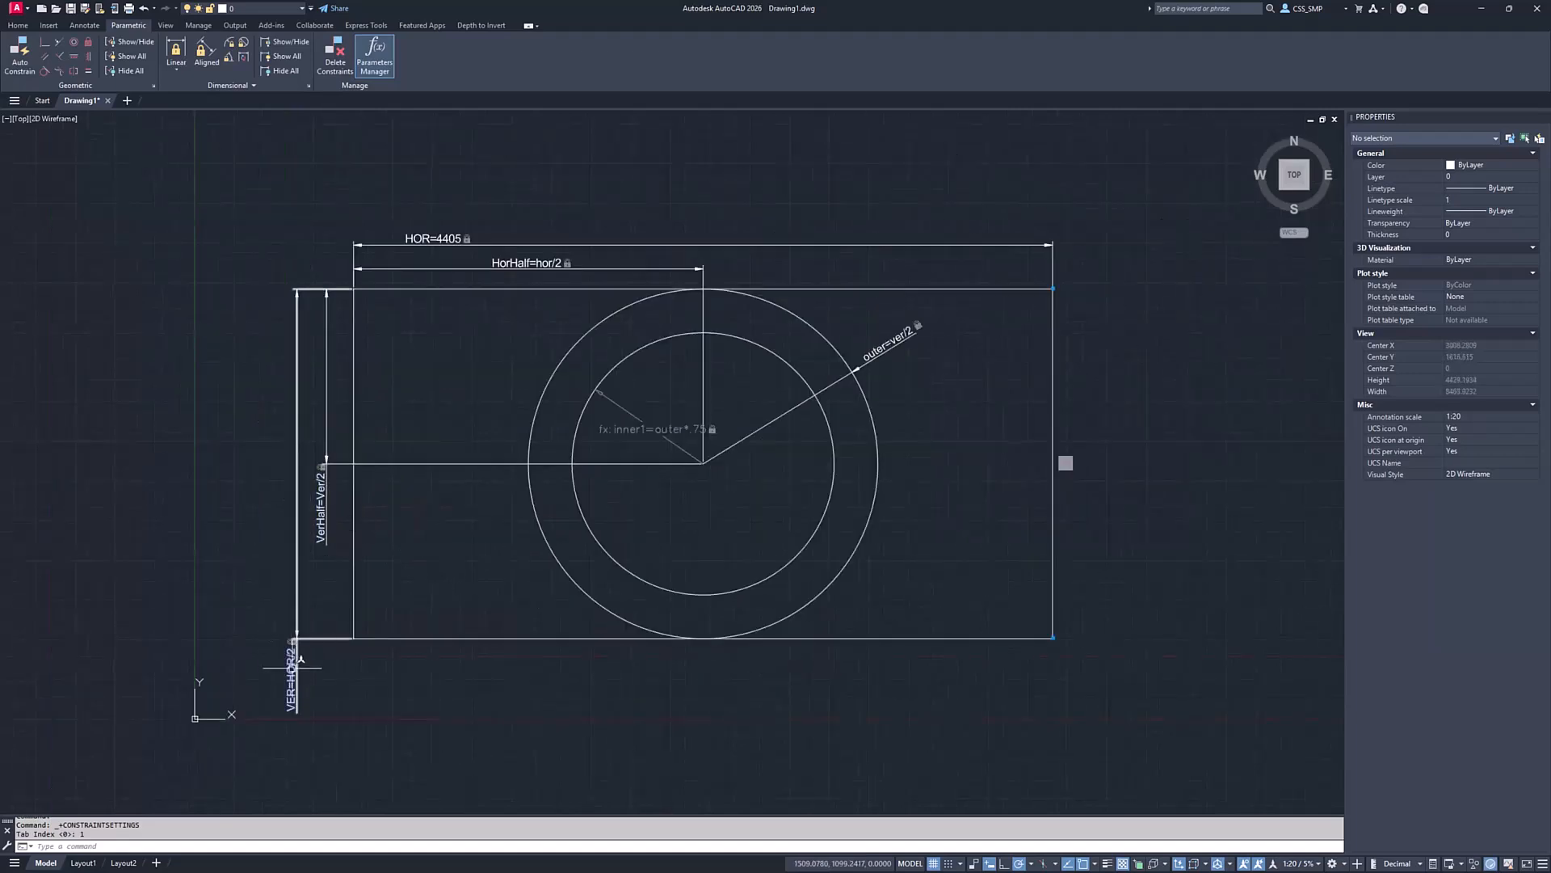
double_click(294, 677)
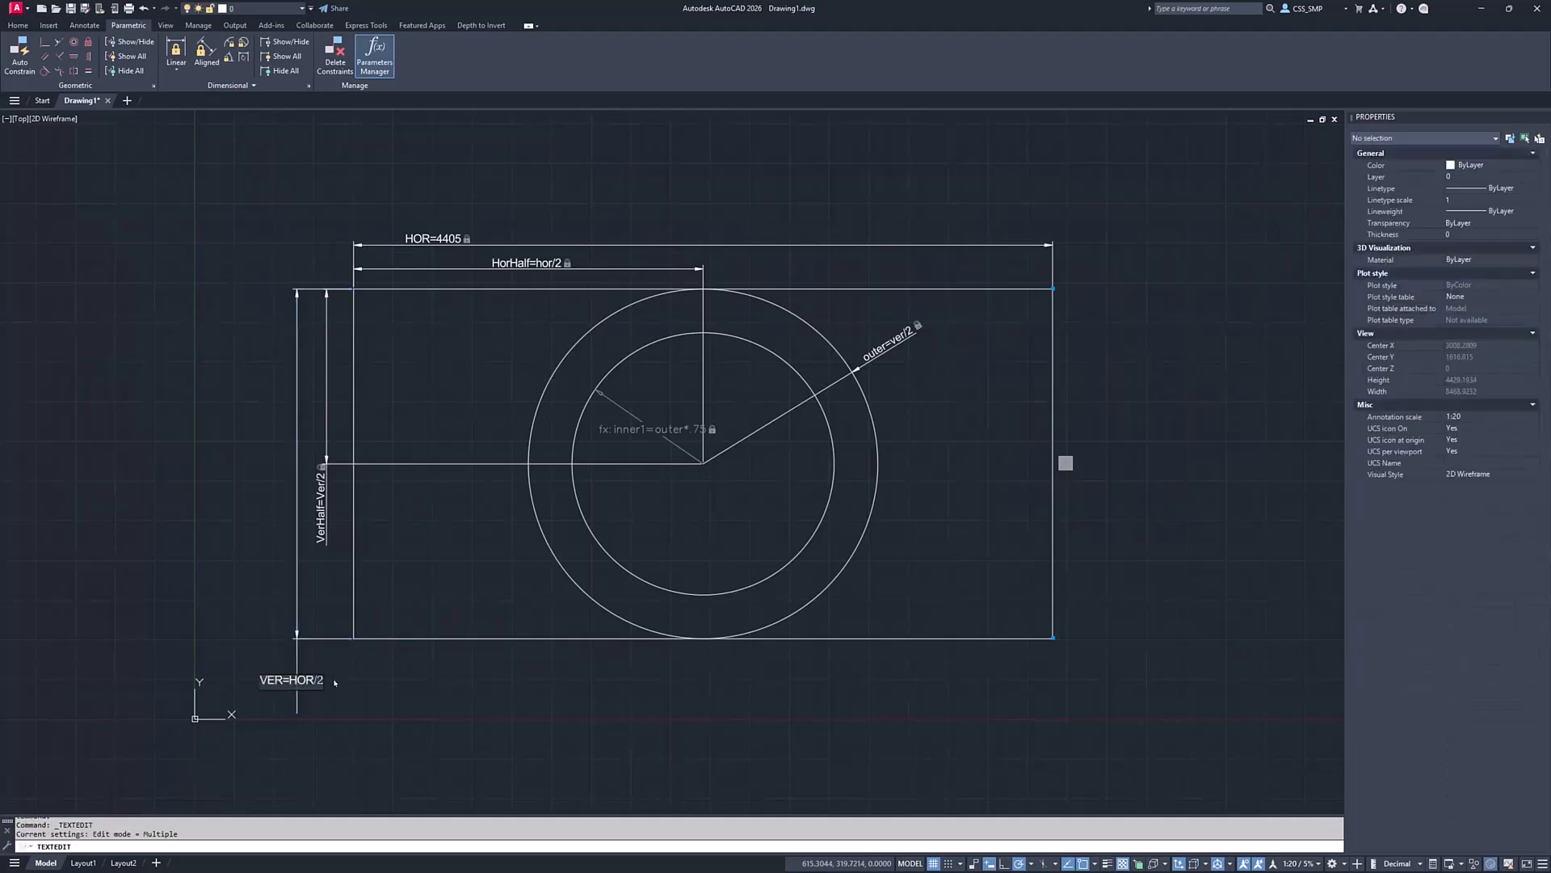
key("BackSpace")
key("BackSpace")
key("Return")
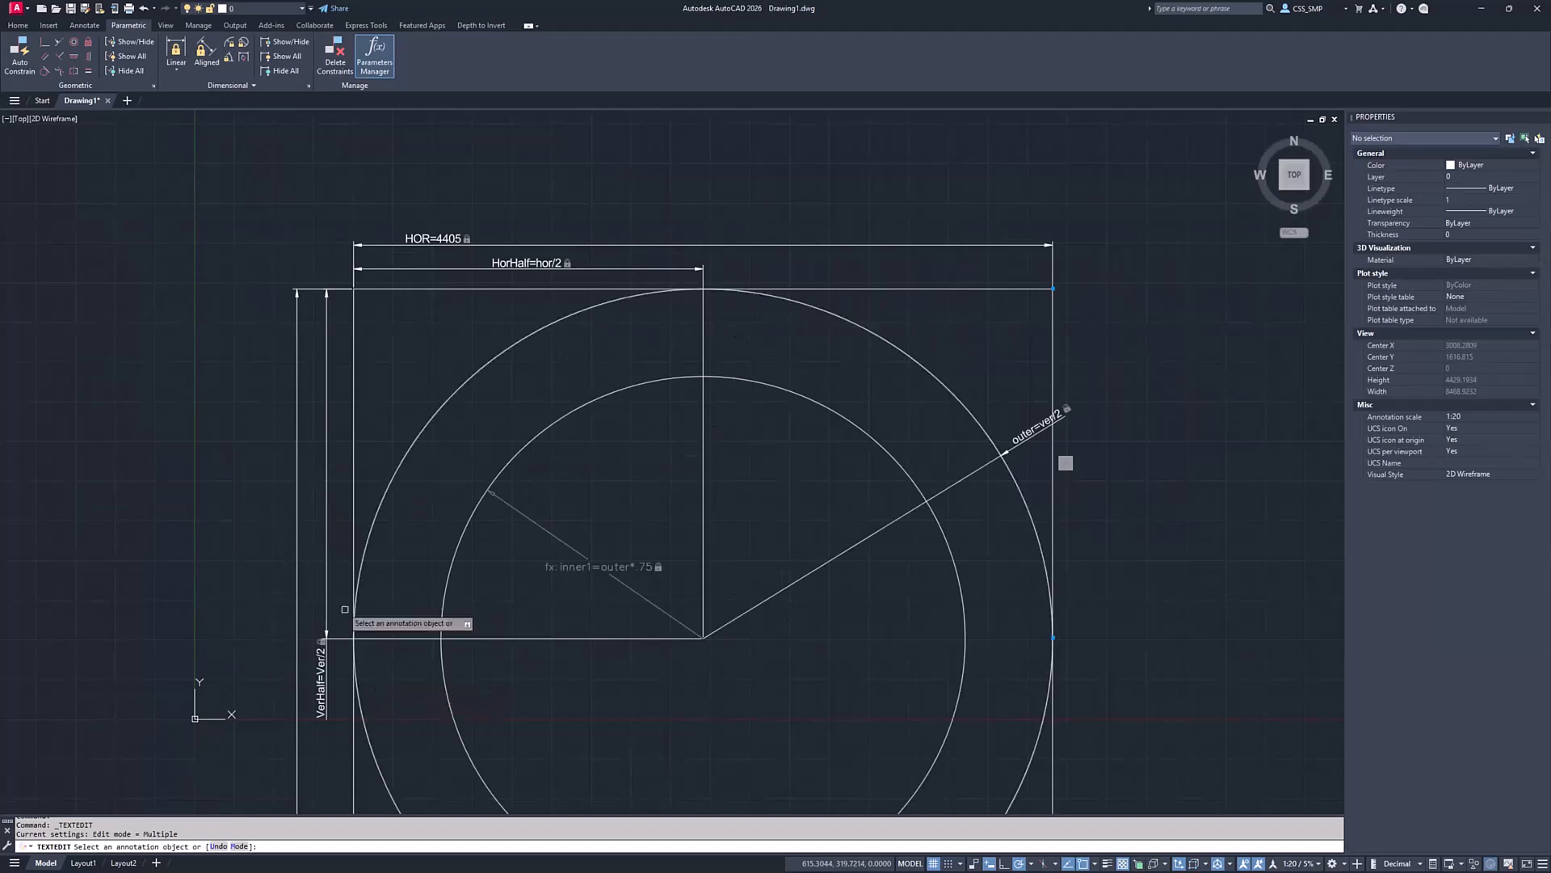
scroll(323, 521, "down", 5)
middle_click_drag(234, 412, 552, 291)
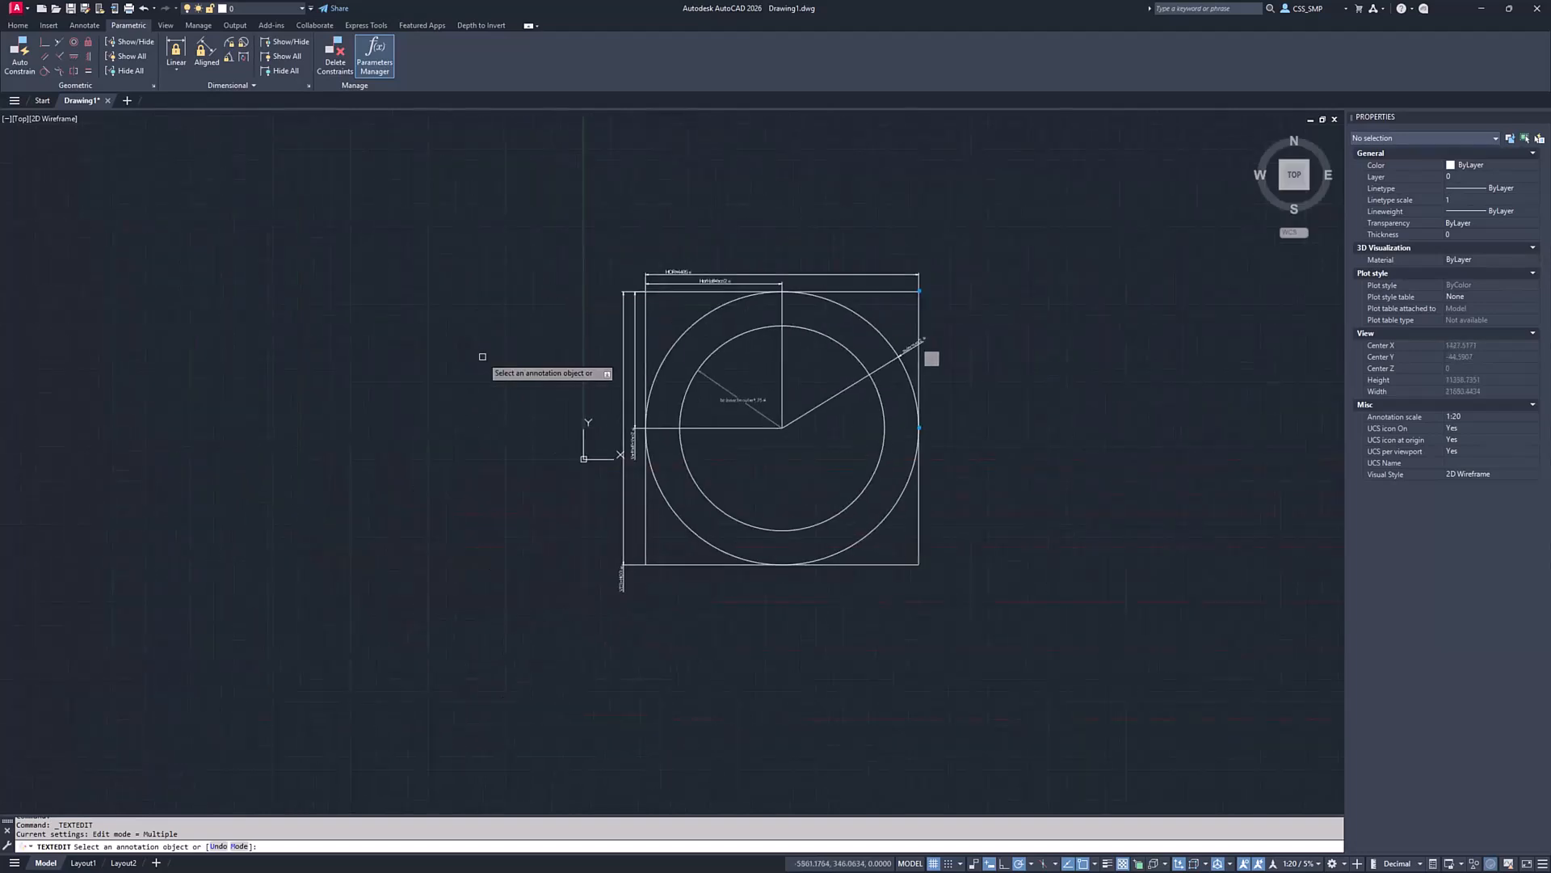
key("Escape")
Delete the two concentric circles inside the square
scroll(558, 436, "up", 2)
mouse_move(558, 437)
middle_mouse_down()
mouse_move(477, 471)
mouse_move(336, 459)
middle_mouse_up()
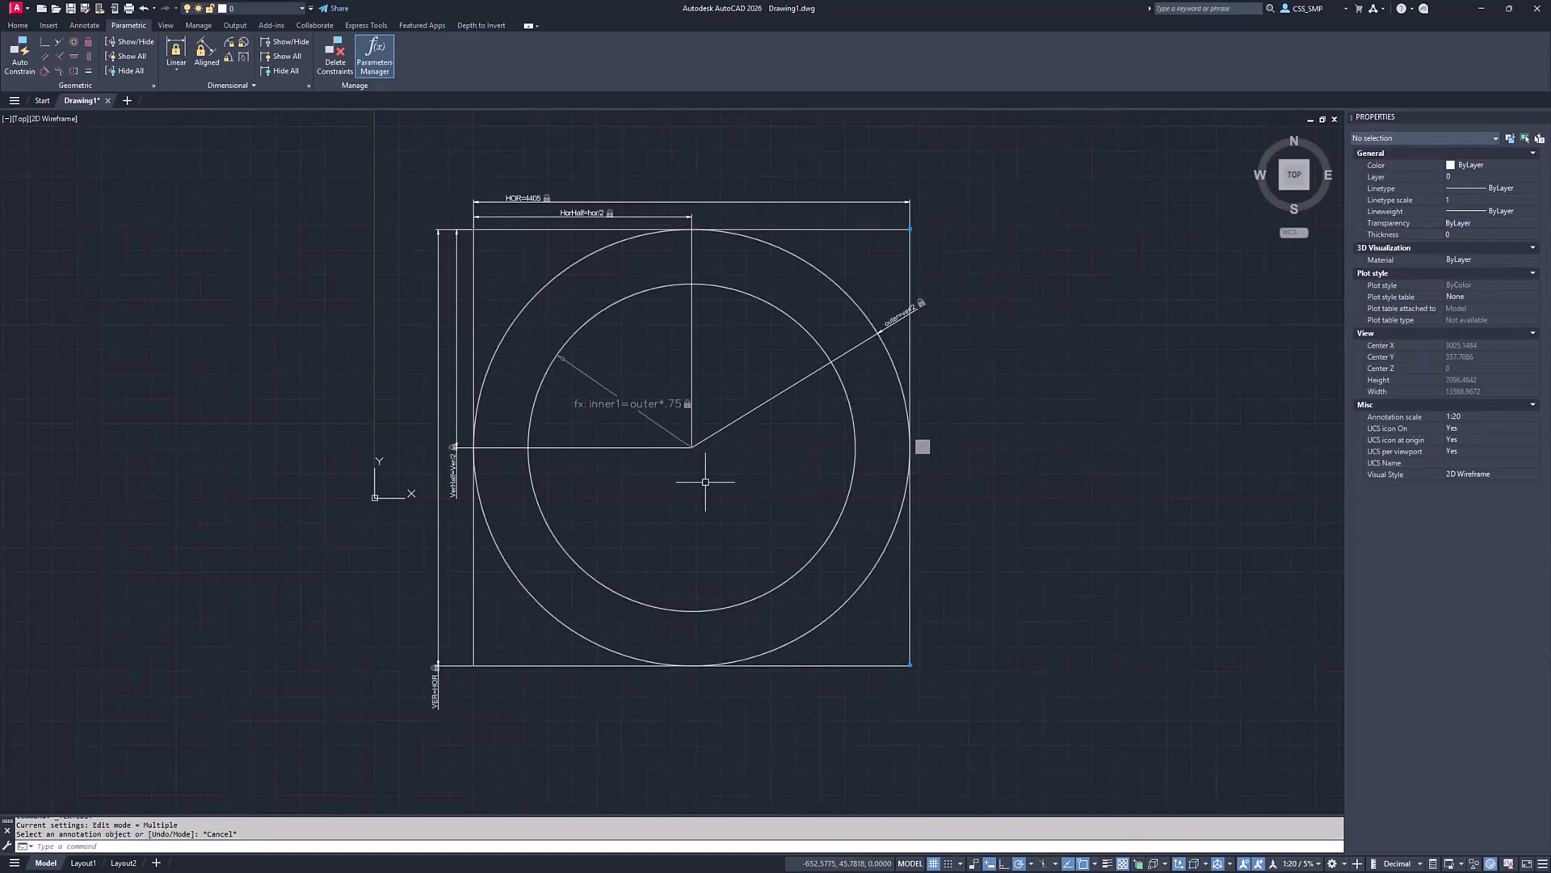
left_click(839, 242)
left_click(758, 348)
key("Delete")
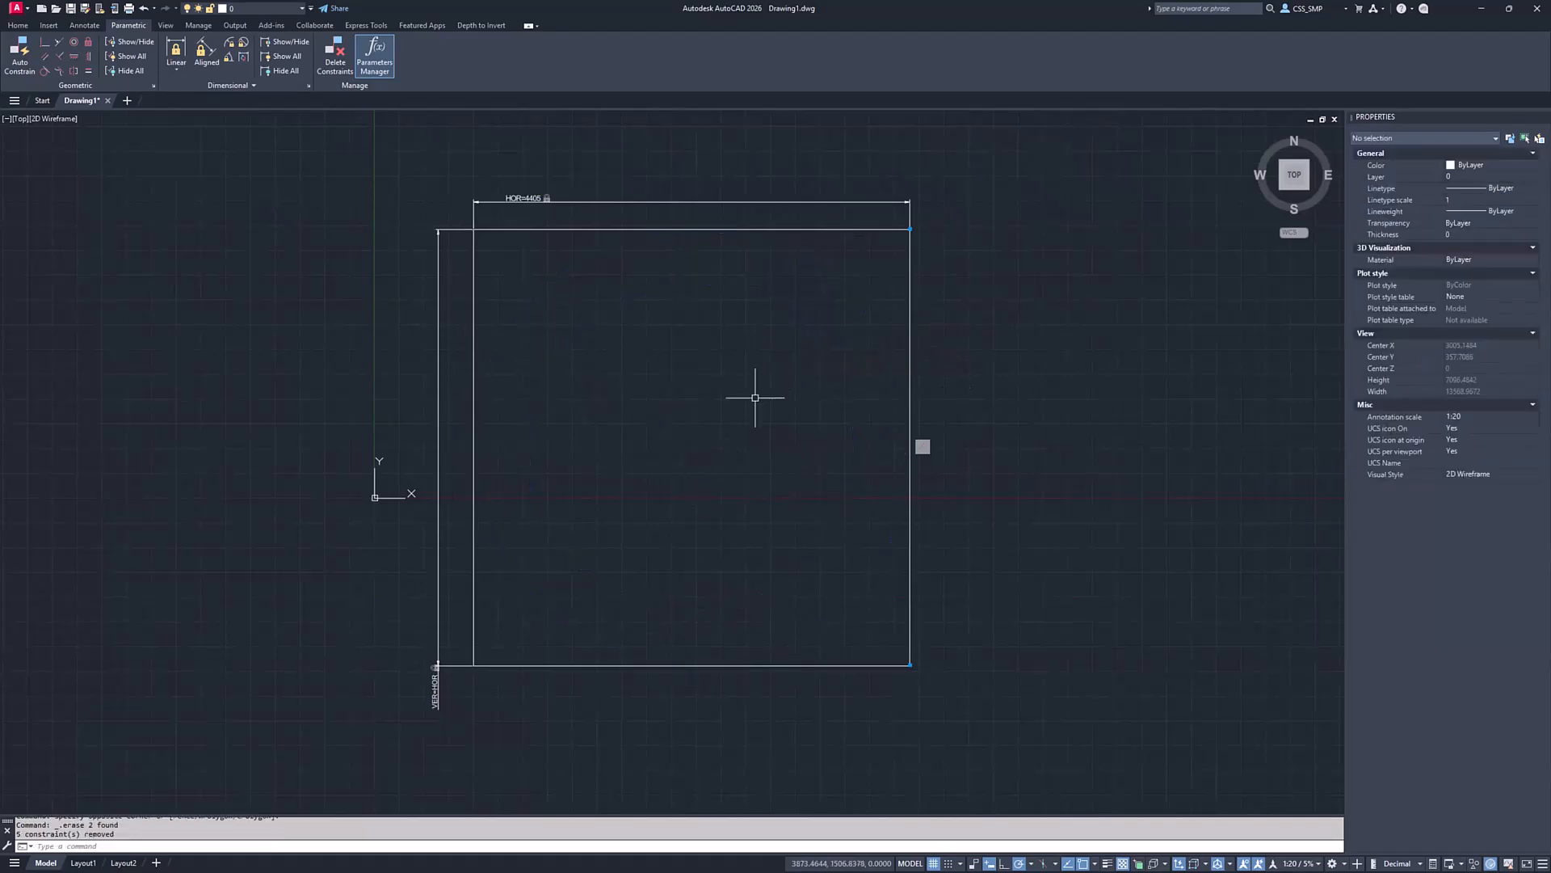
Draw a circle about 963 in diameter inside the square, slightly left of and below its center
type("c")
key("Return")
left_click(652, 467)
left_click(636, 421)
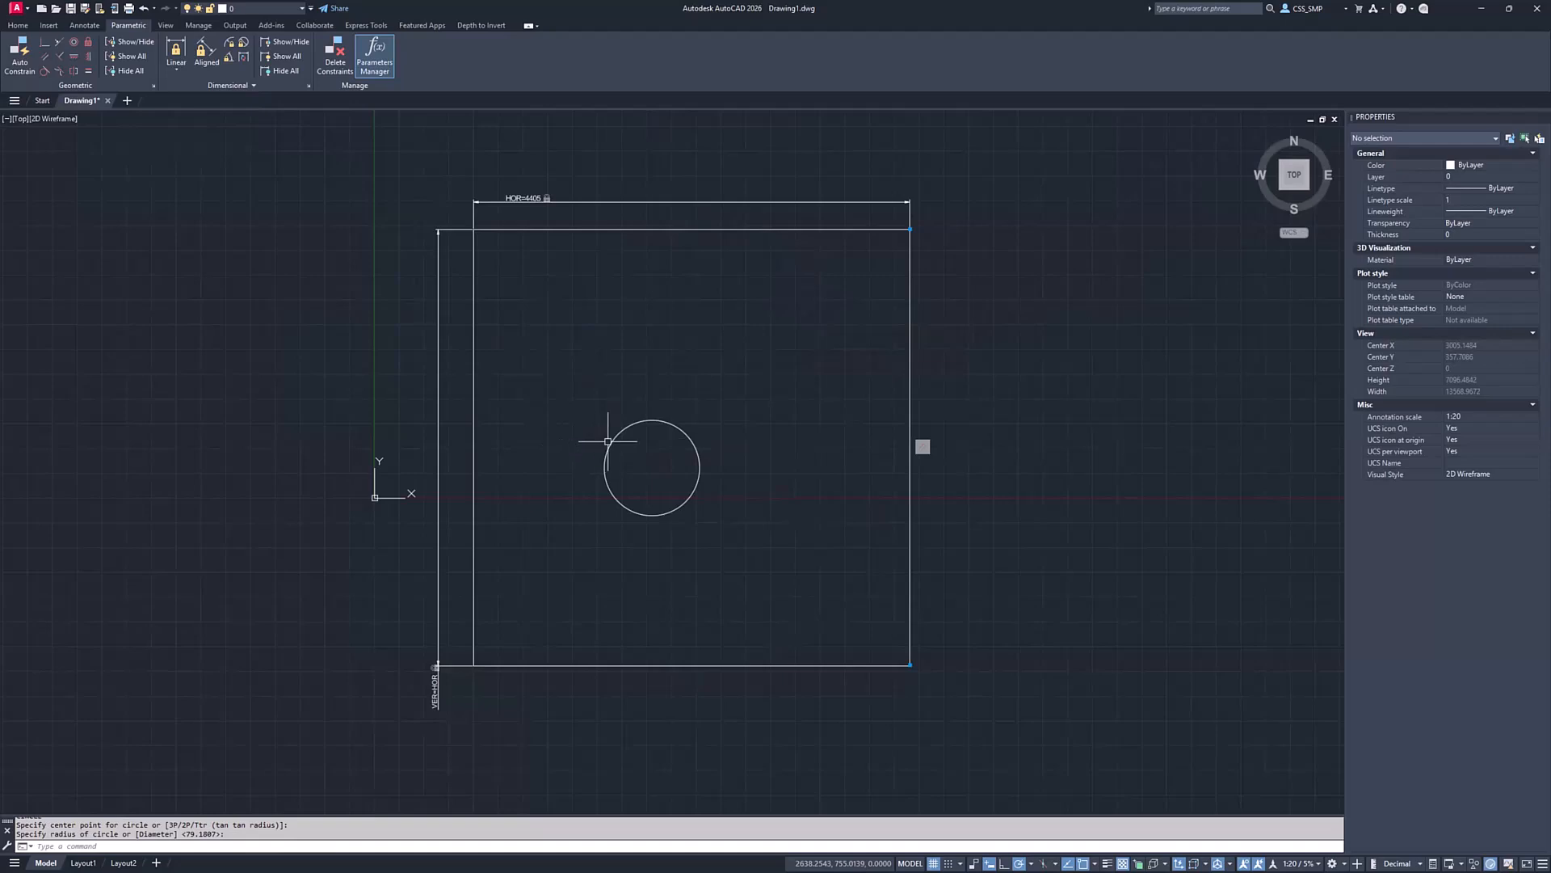
Add a diameter constraint to the circle and set its expression to HOR
left_click(243, 42)
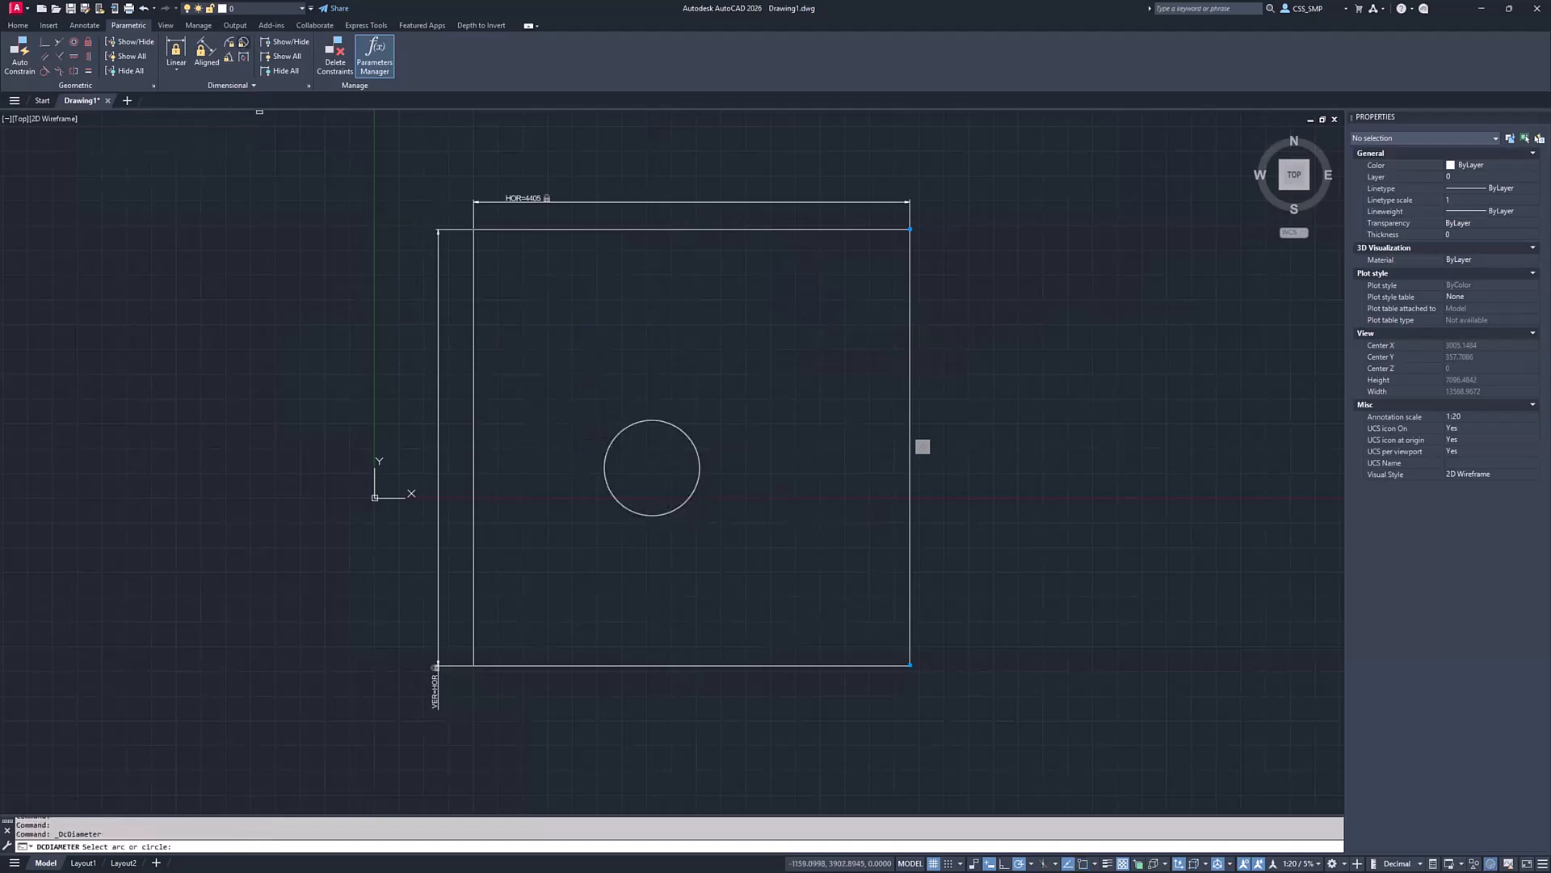
left_click(634, 423)
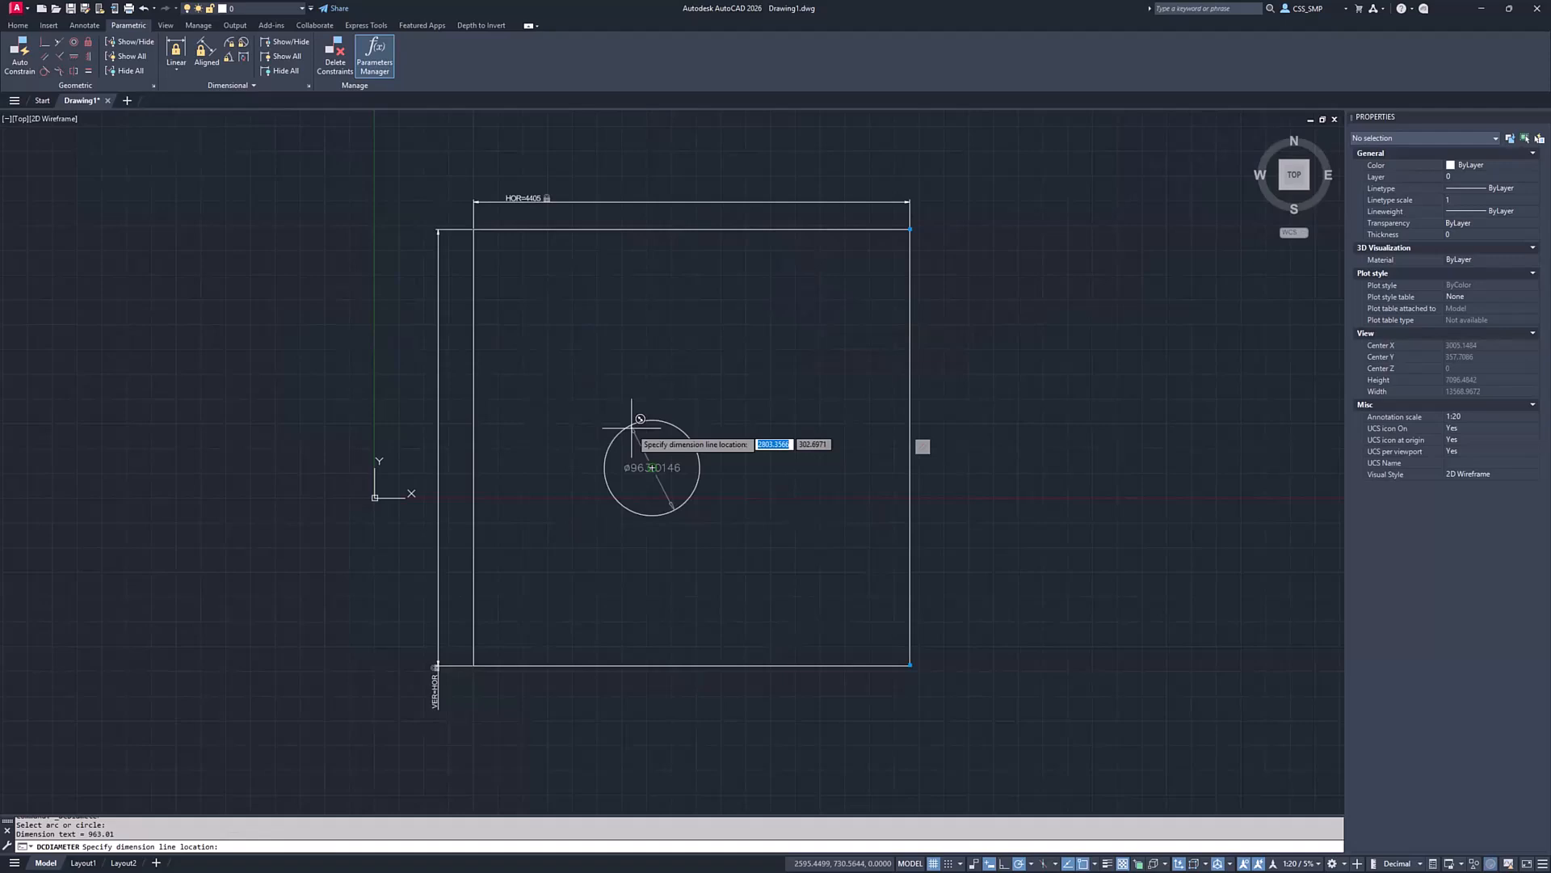
left_click(521, 411)
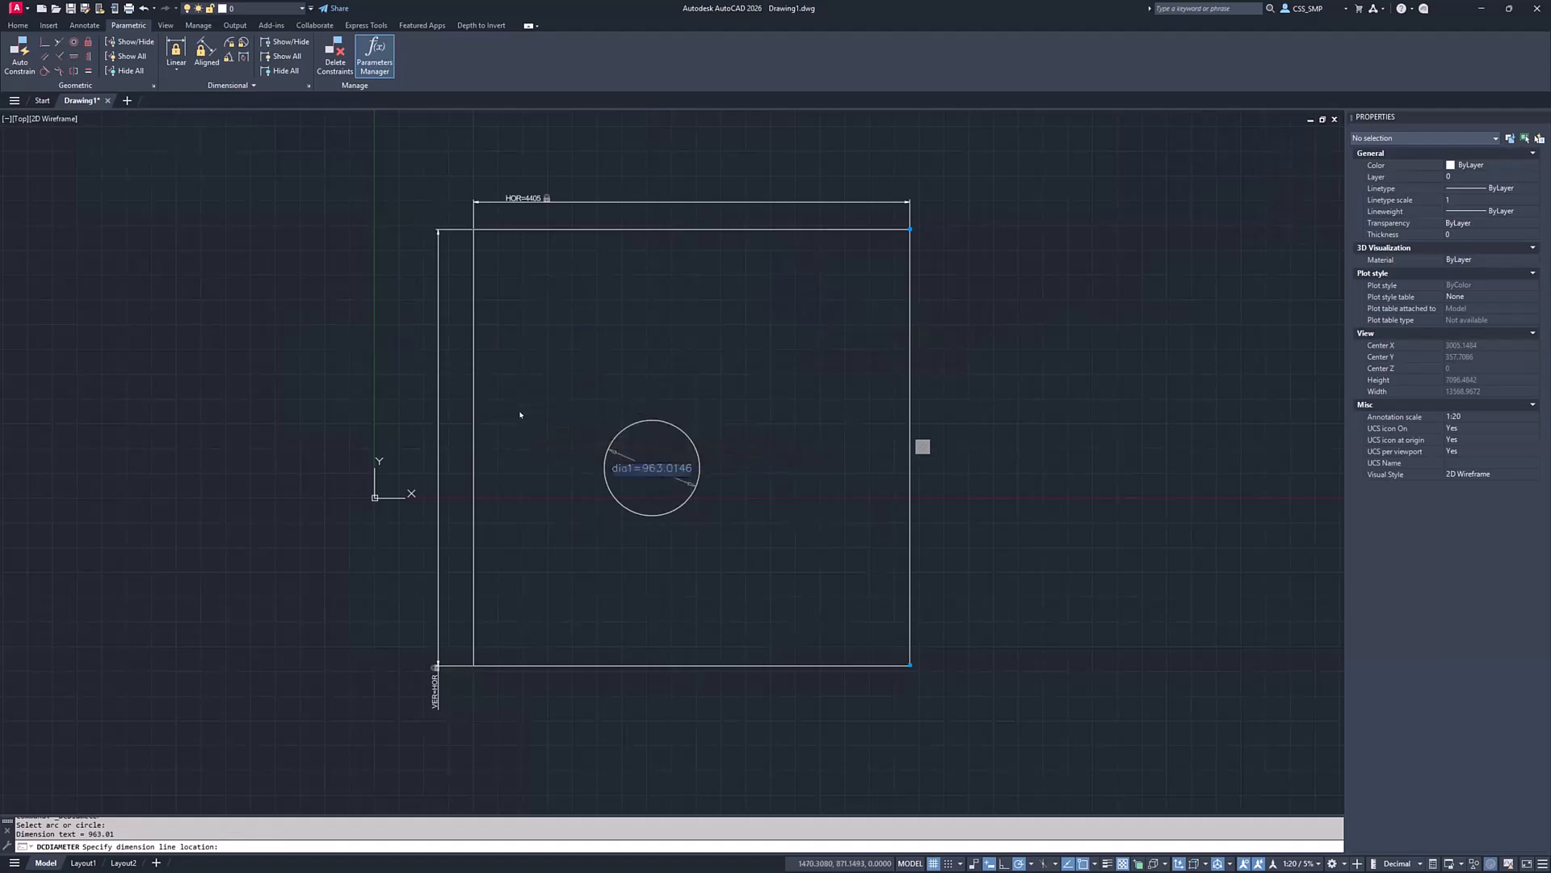
key("Return")
key("Return")
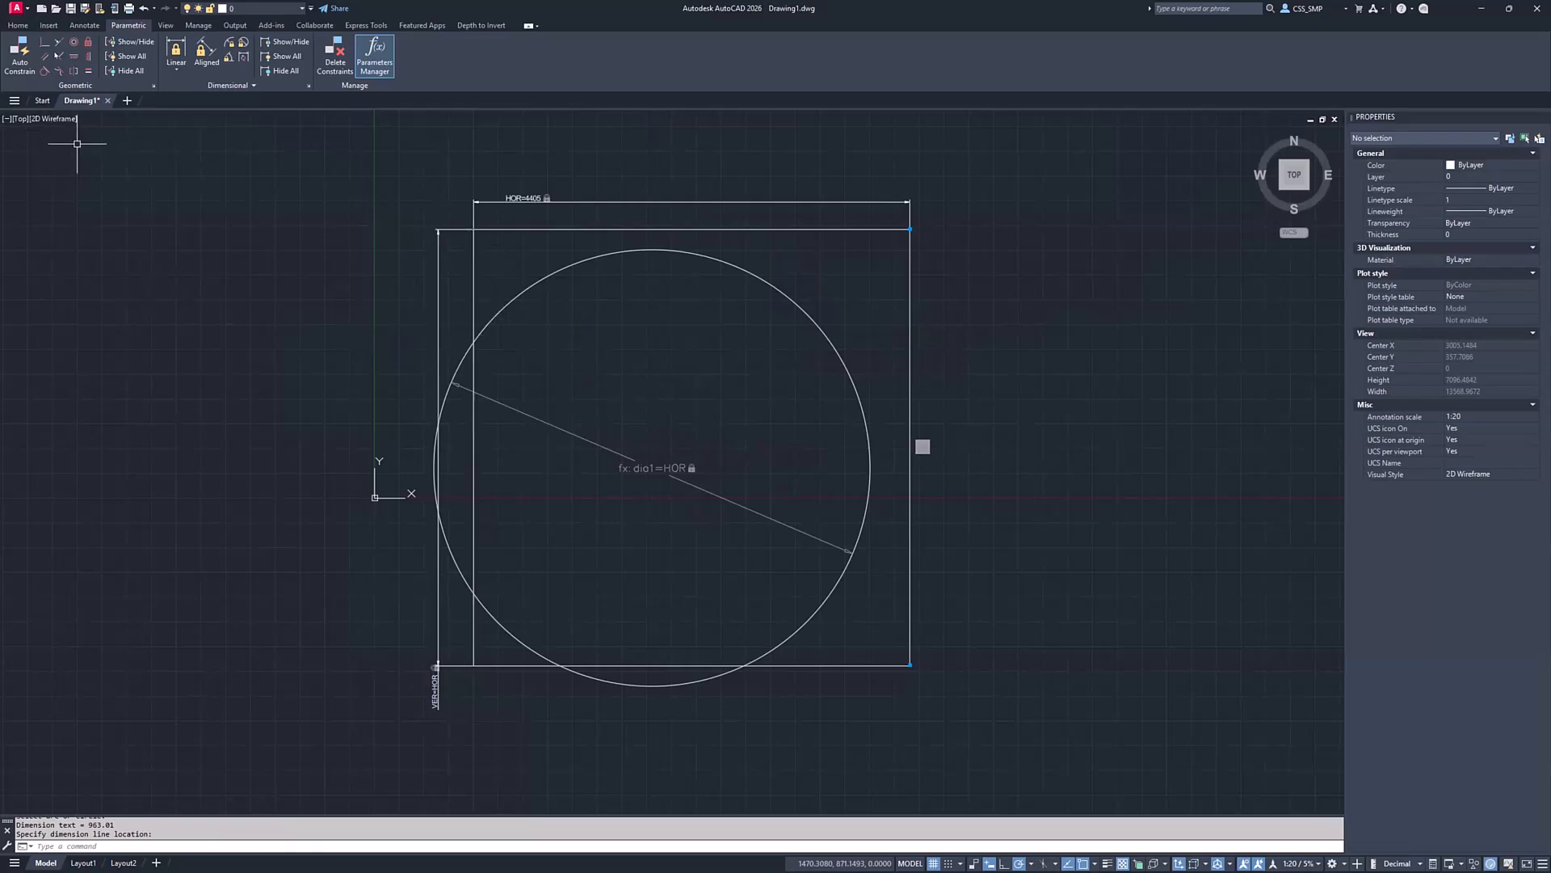
Shrink the square by stretching its horizontal HOR constraint inward to a width of about 3440
left_click(850, 201)
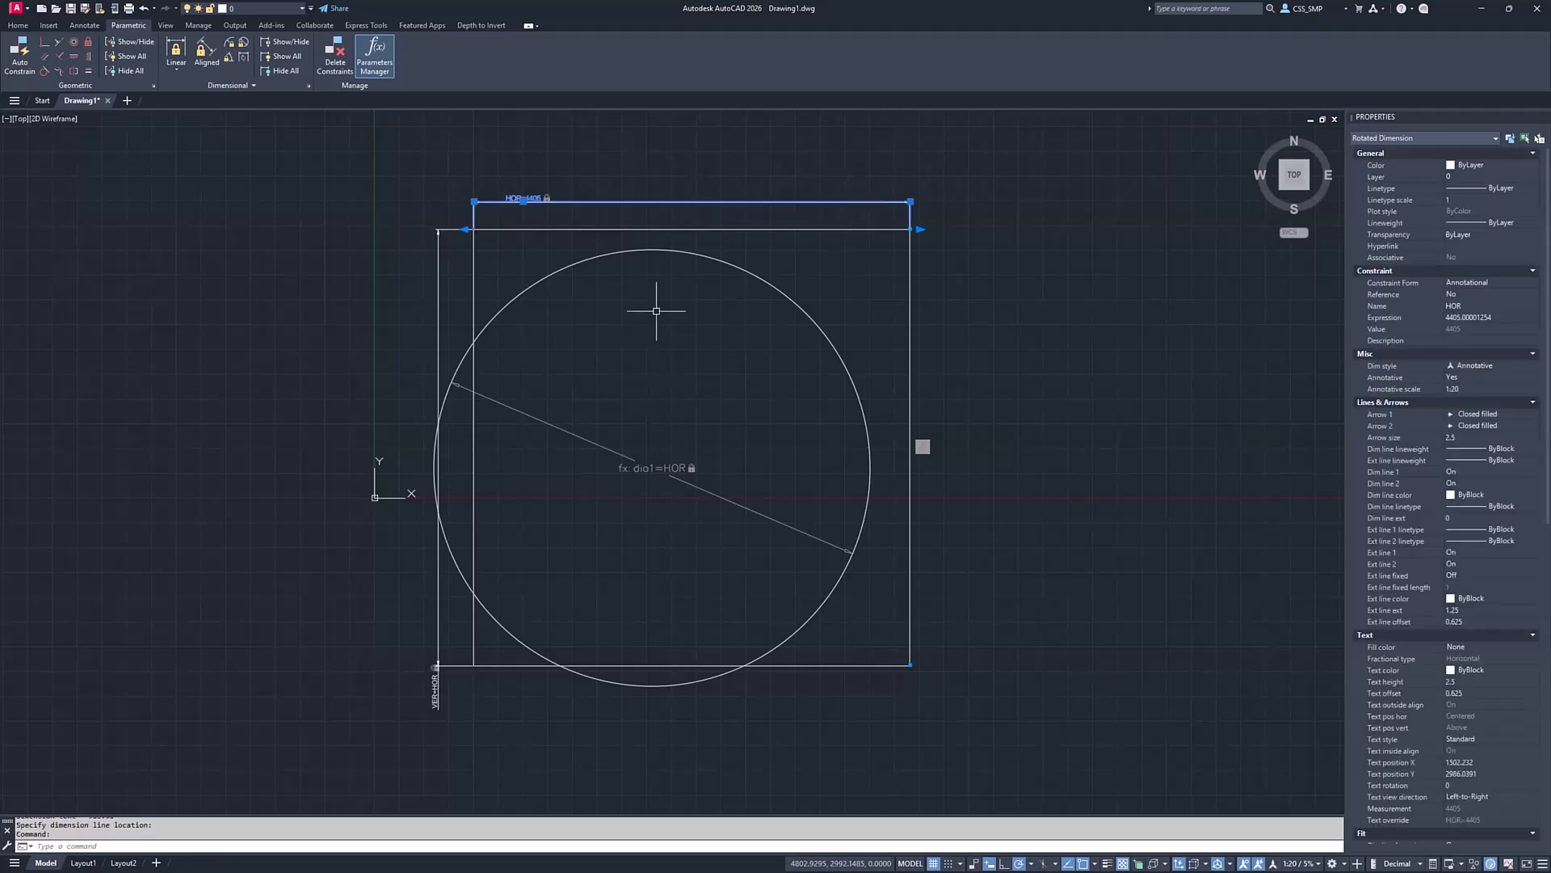
left_click(920, 229)
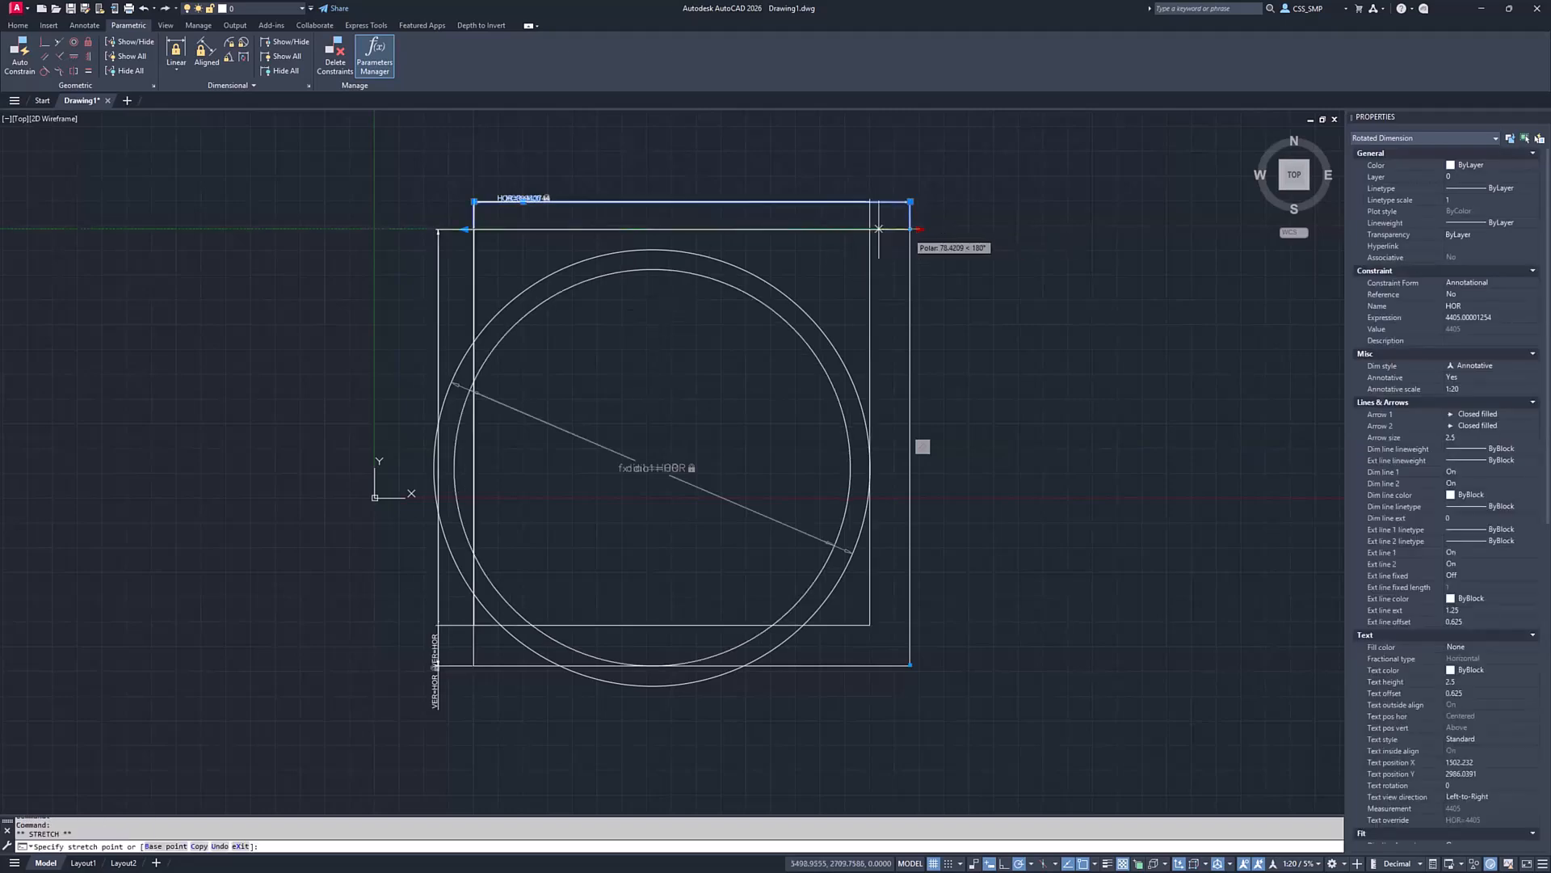
left_click(812, 248)
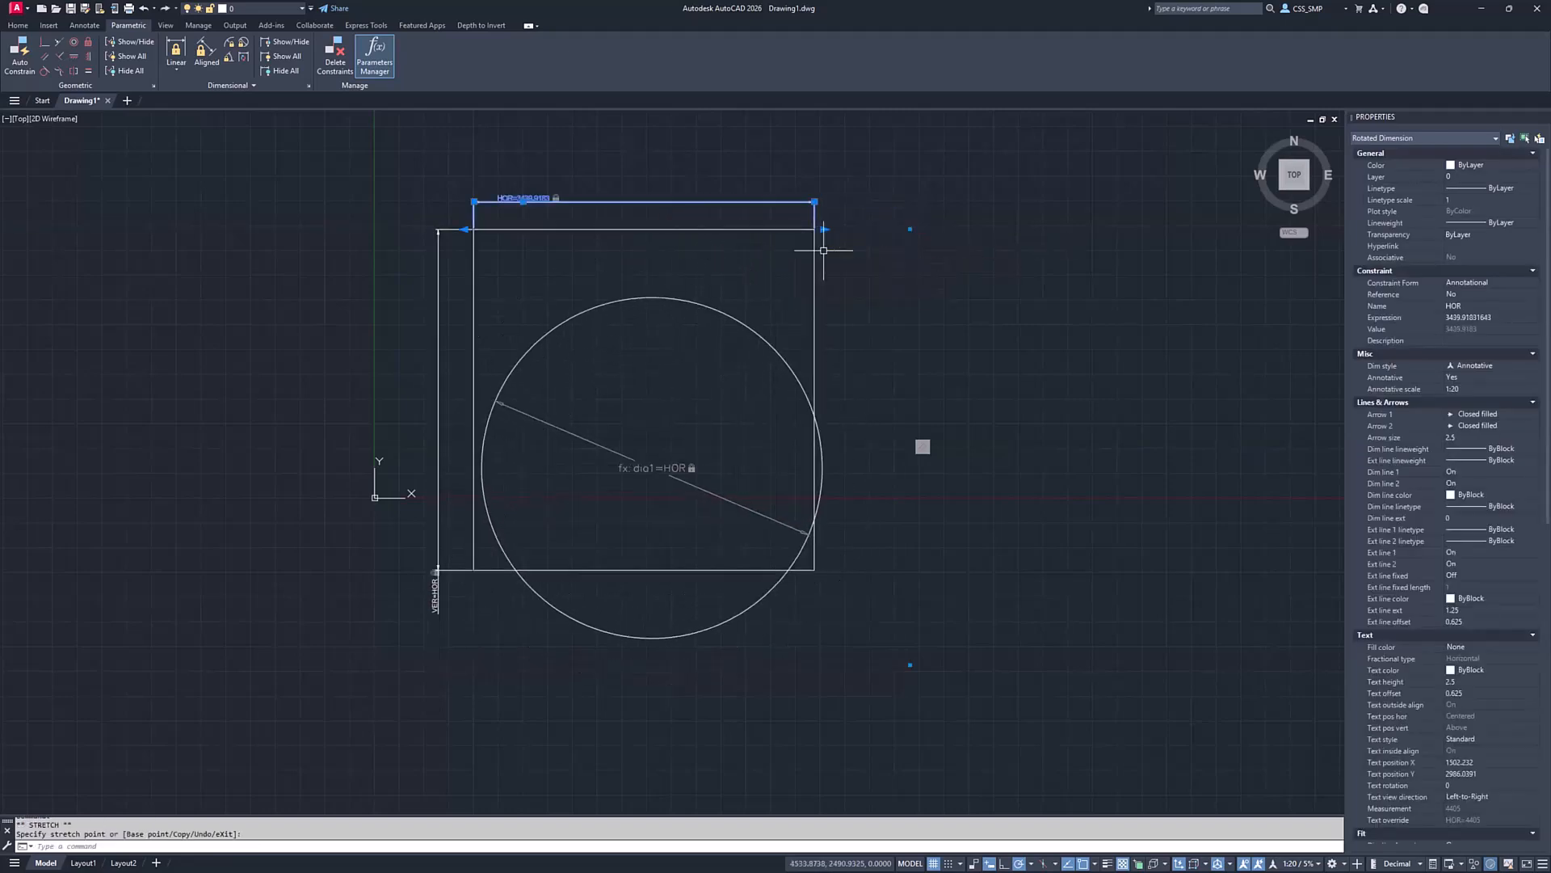
key("Escape")
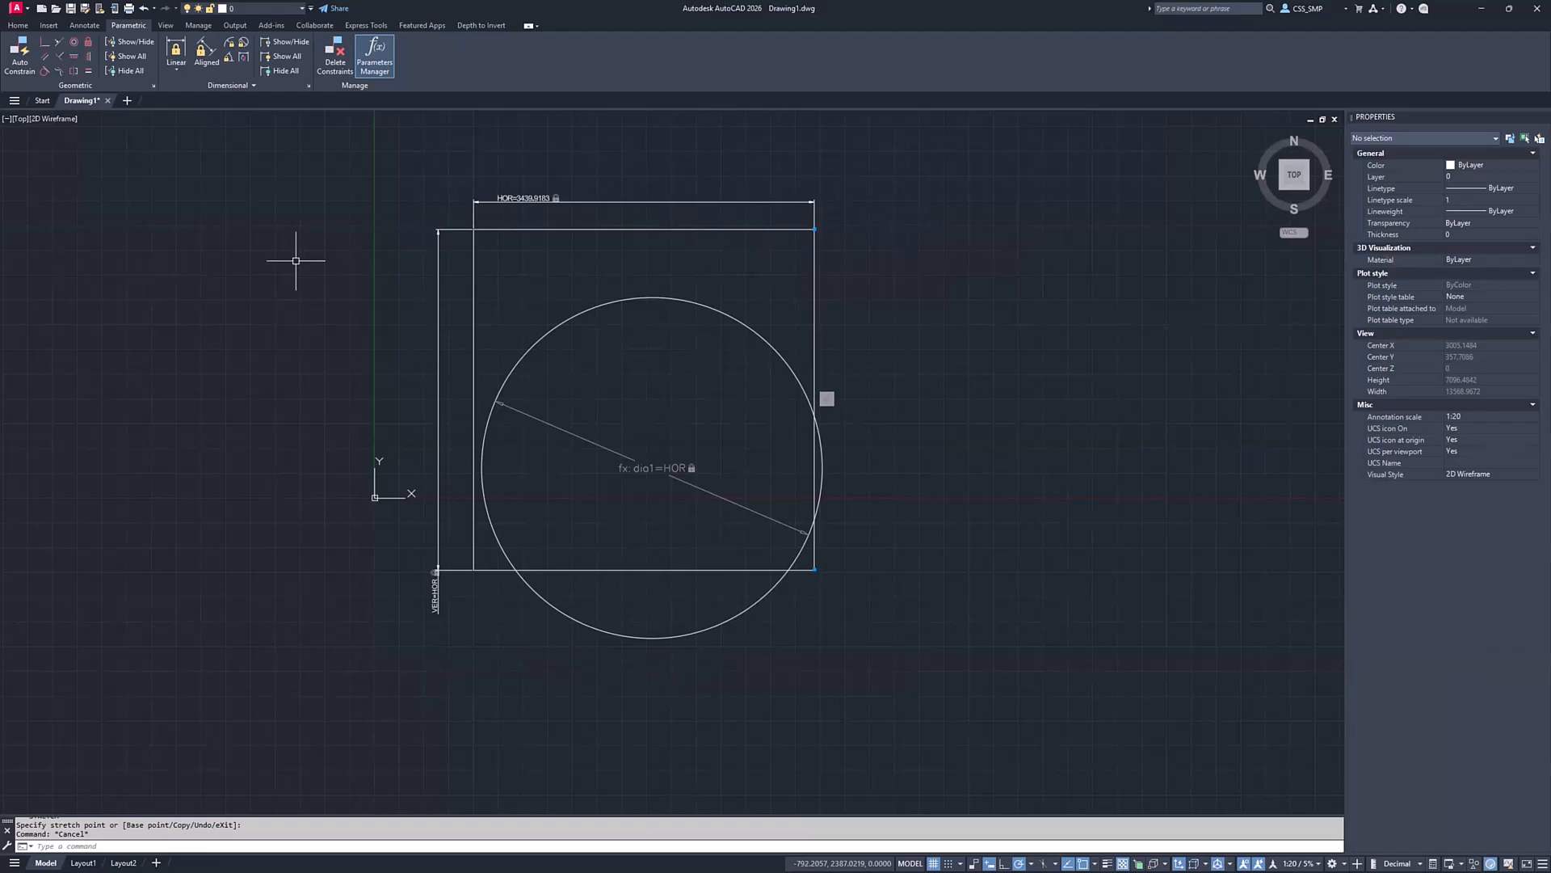
scroll(962, 501, "up", 8)
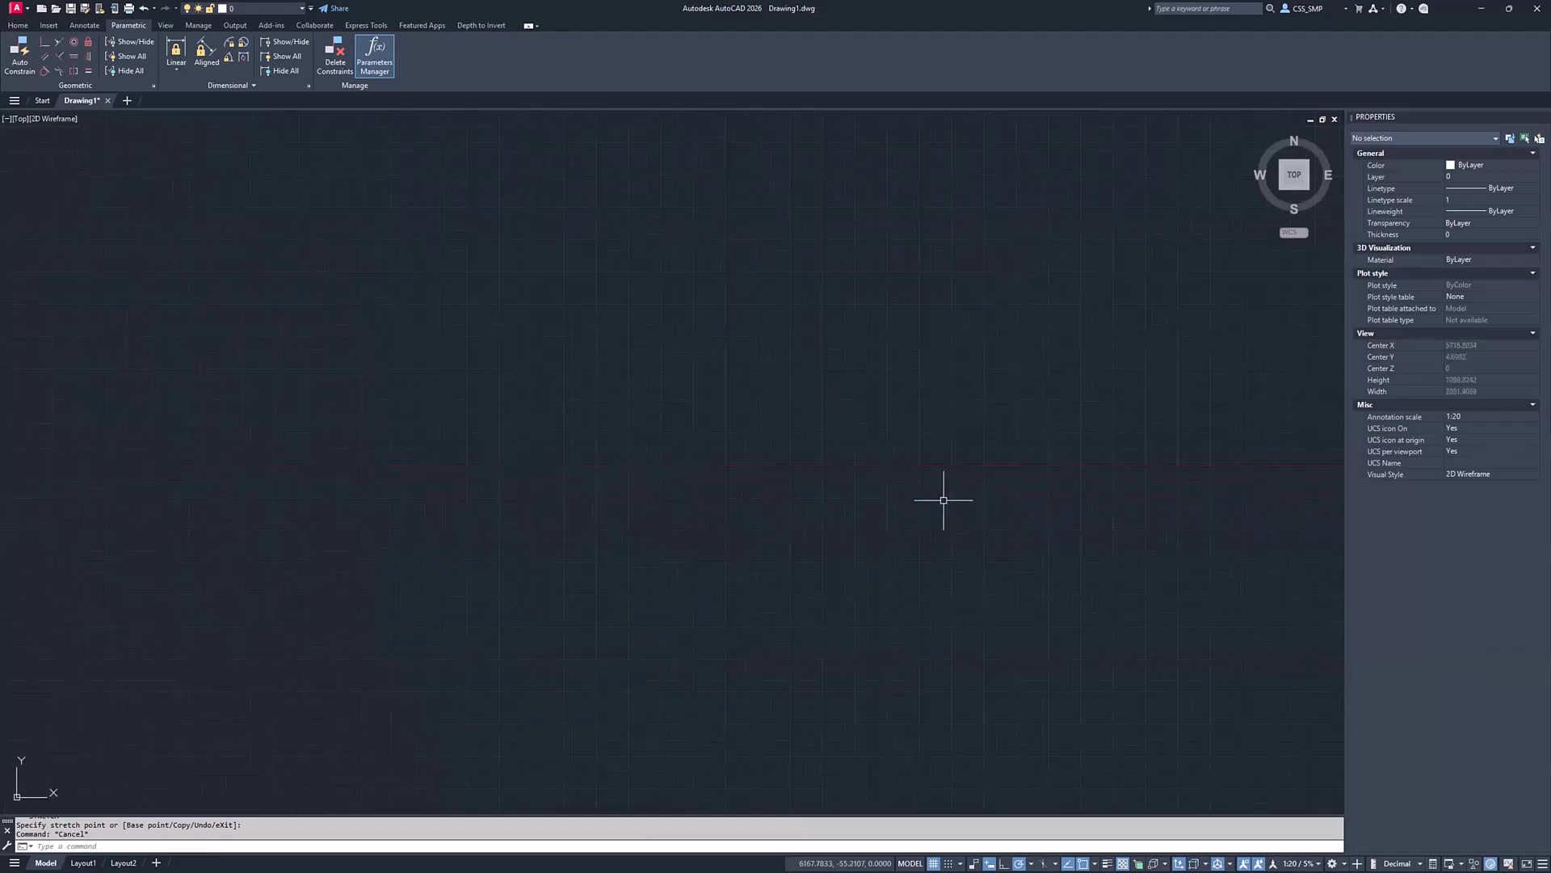
type("i")
key("Return")
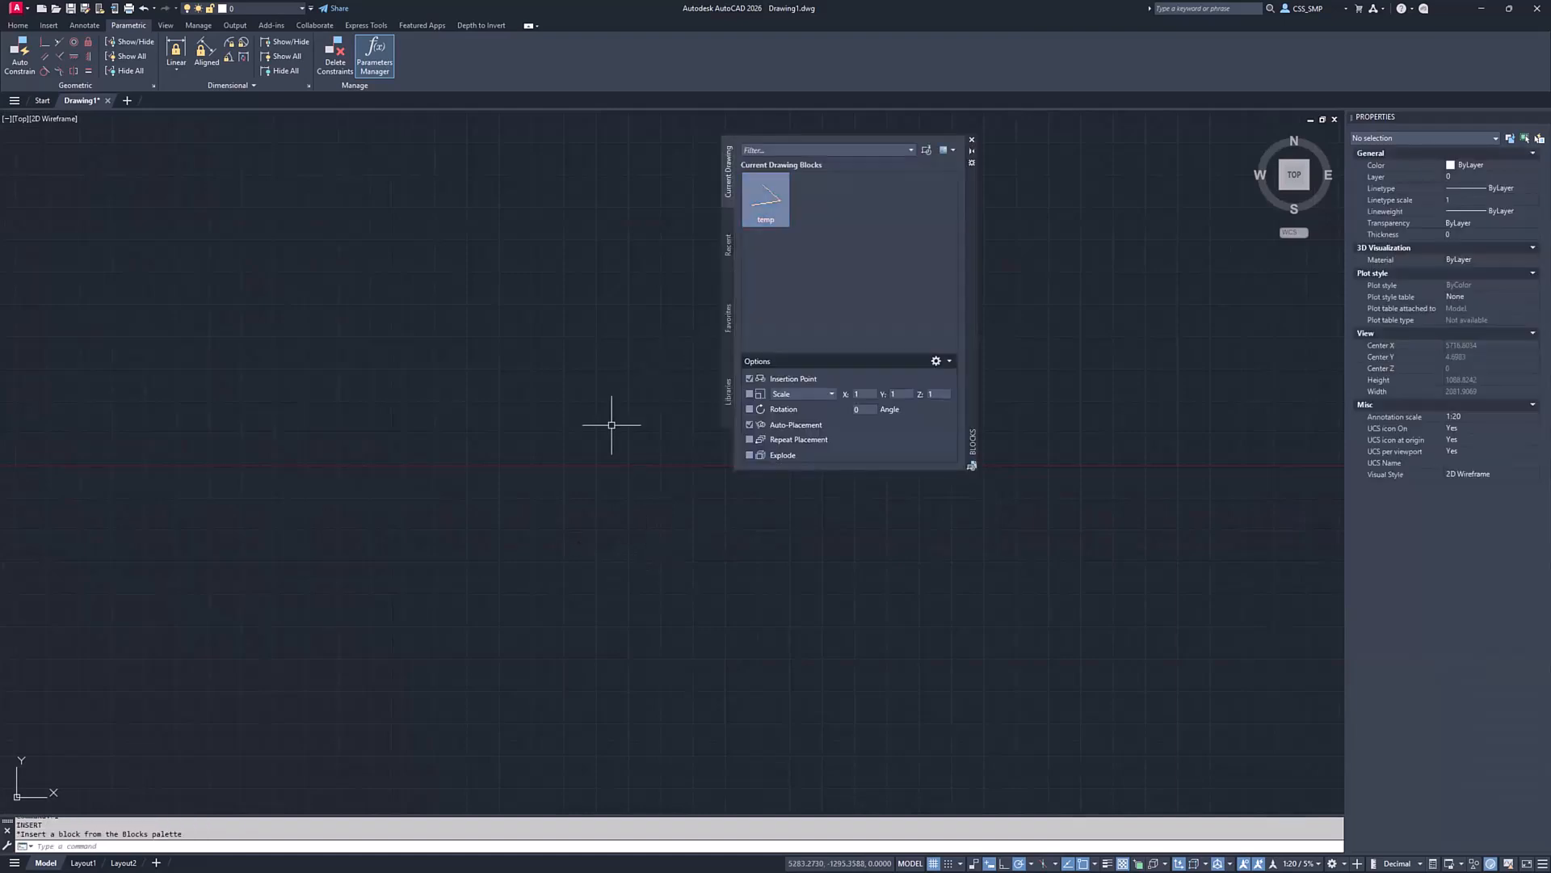
key("Escape")
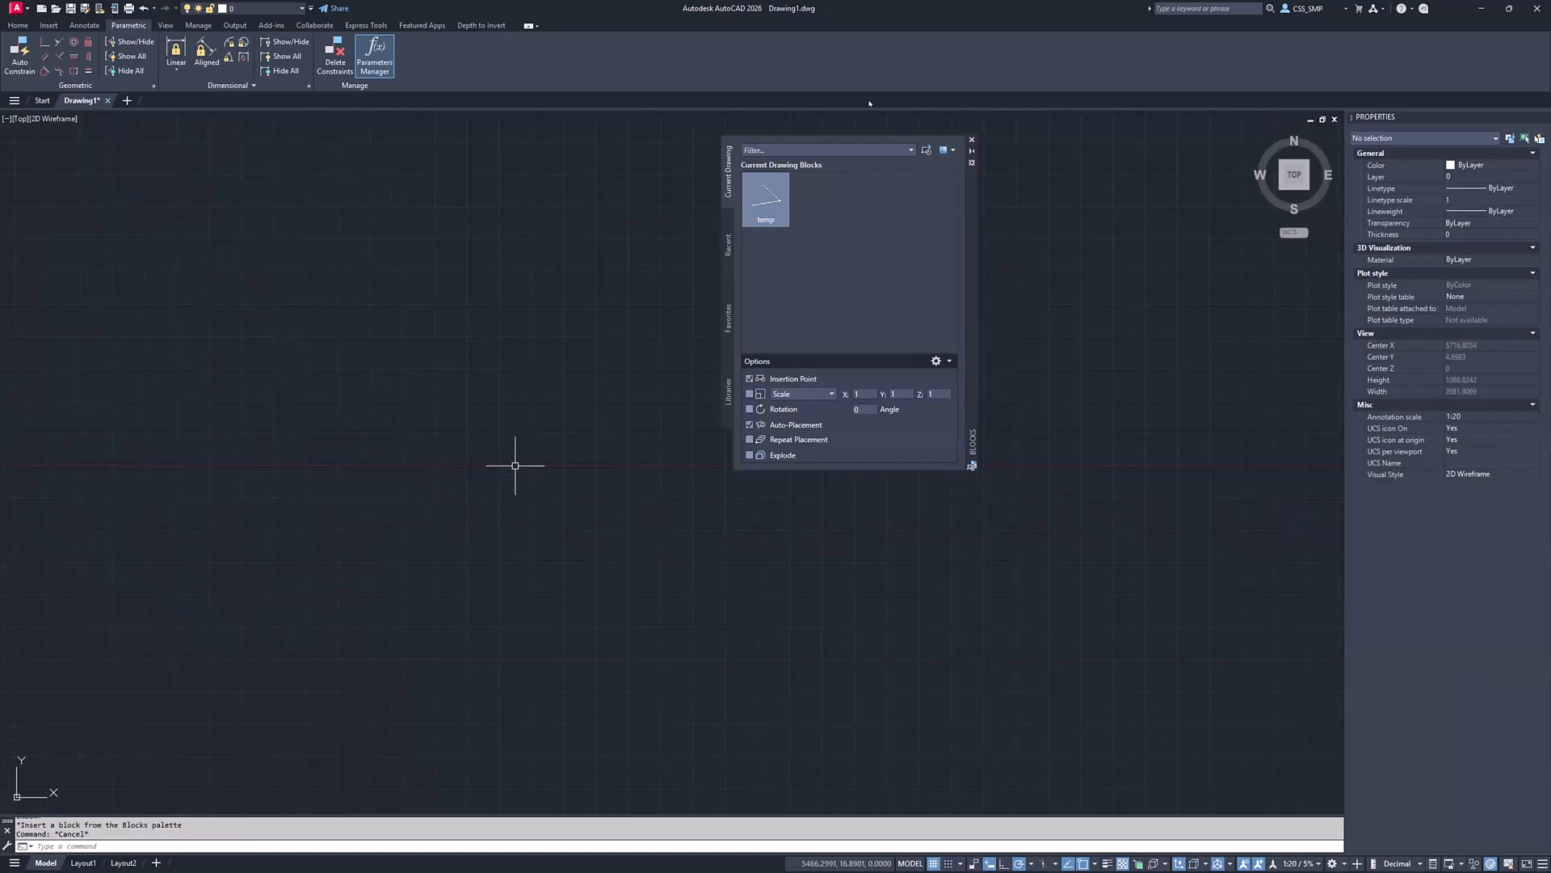
left_click(972, 140)
key("Escape")
Try to restore the erased circles with the OOPS command, and undo the restoration
scroll(335, 440, "down", 6)
middle_click_drag(339, 477, 541, 558)
scroll(537, 544, "up", 6)
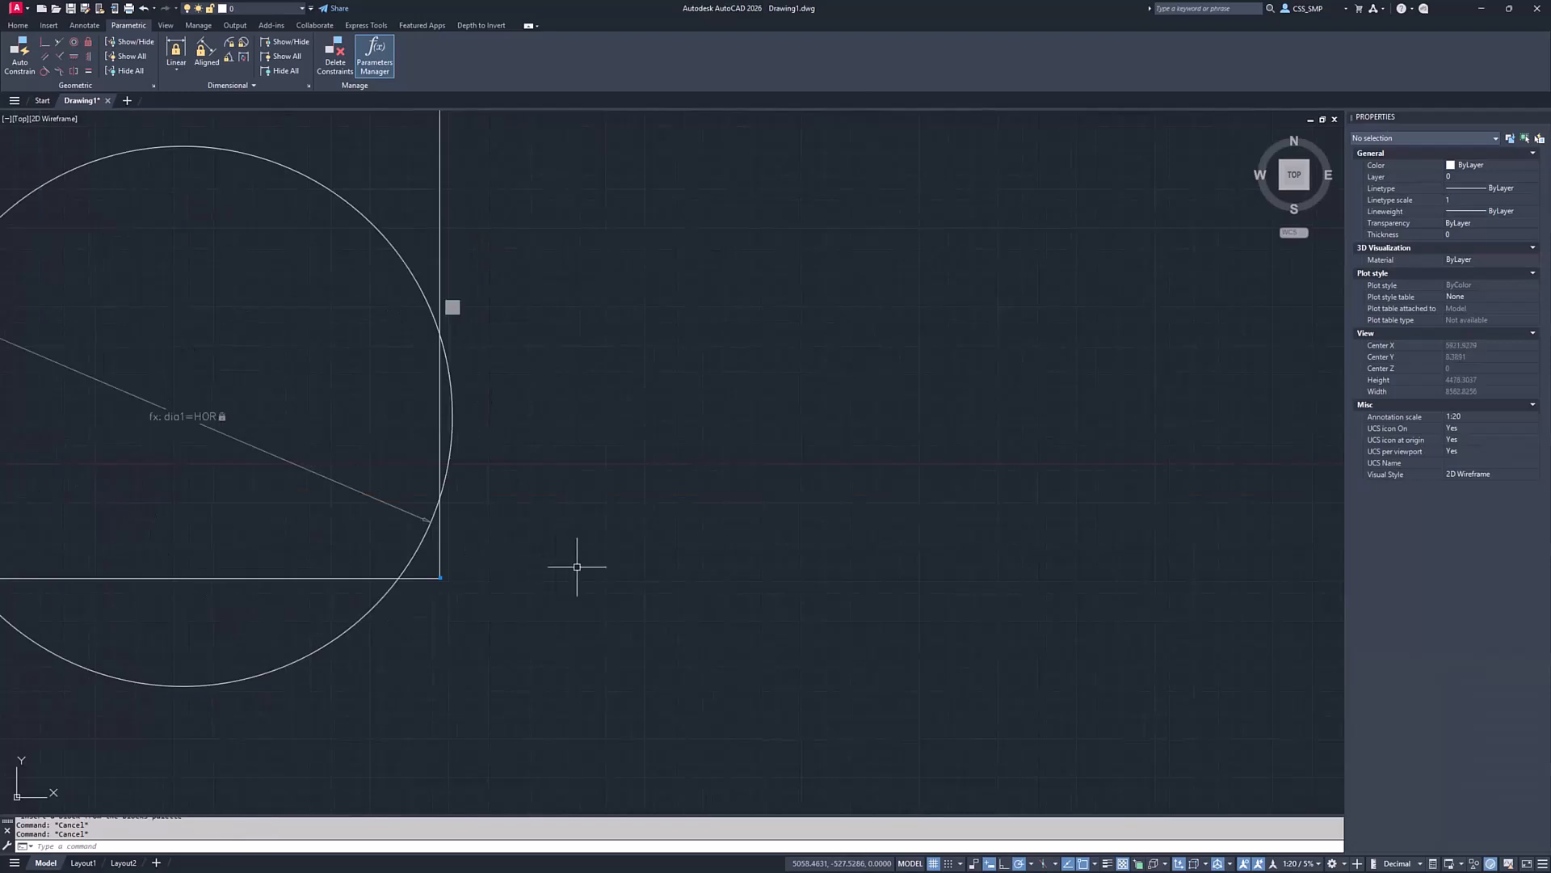
type("oops")
key("Return")
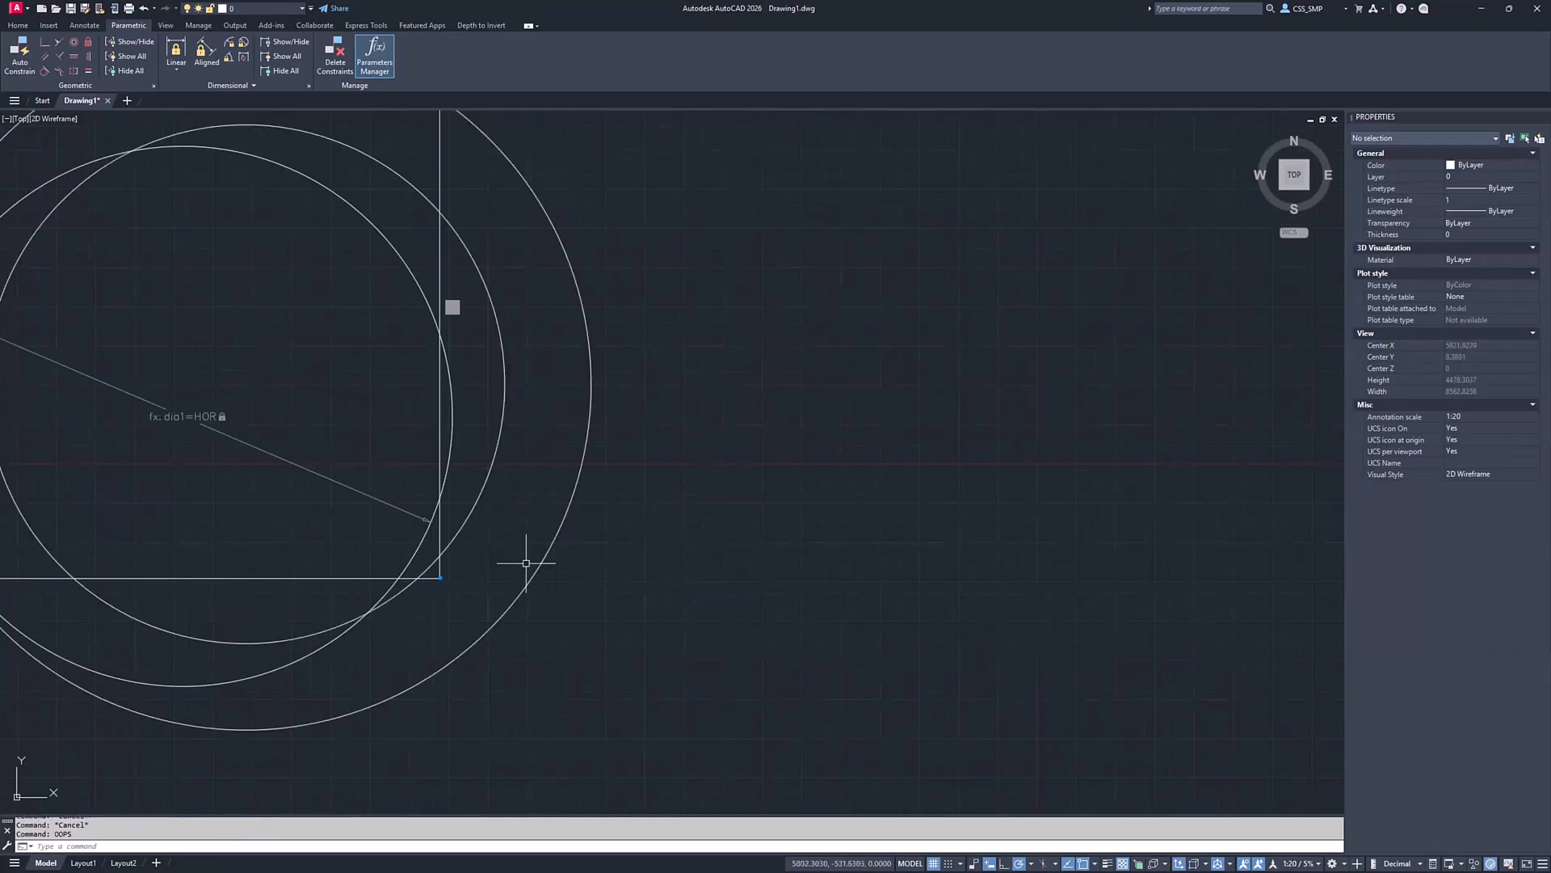
key("ctrl+z")
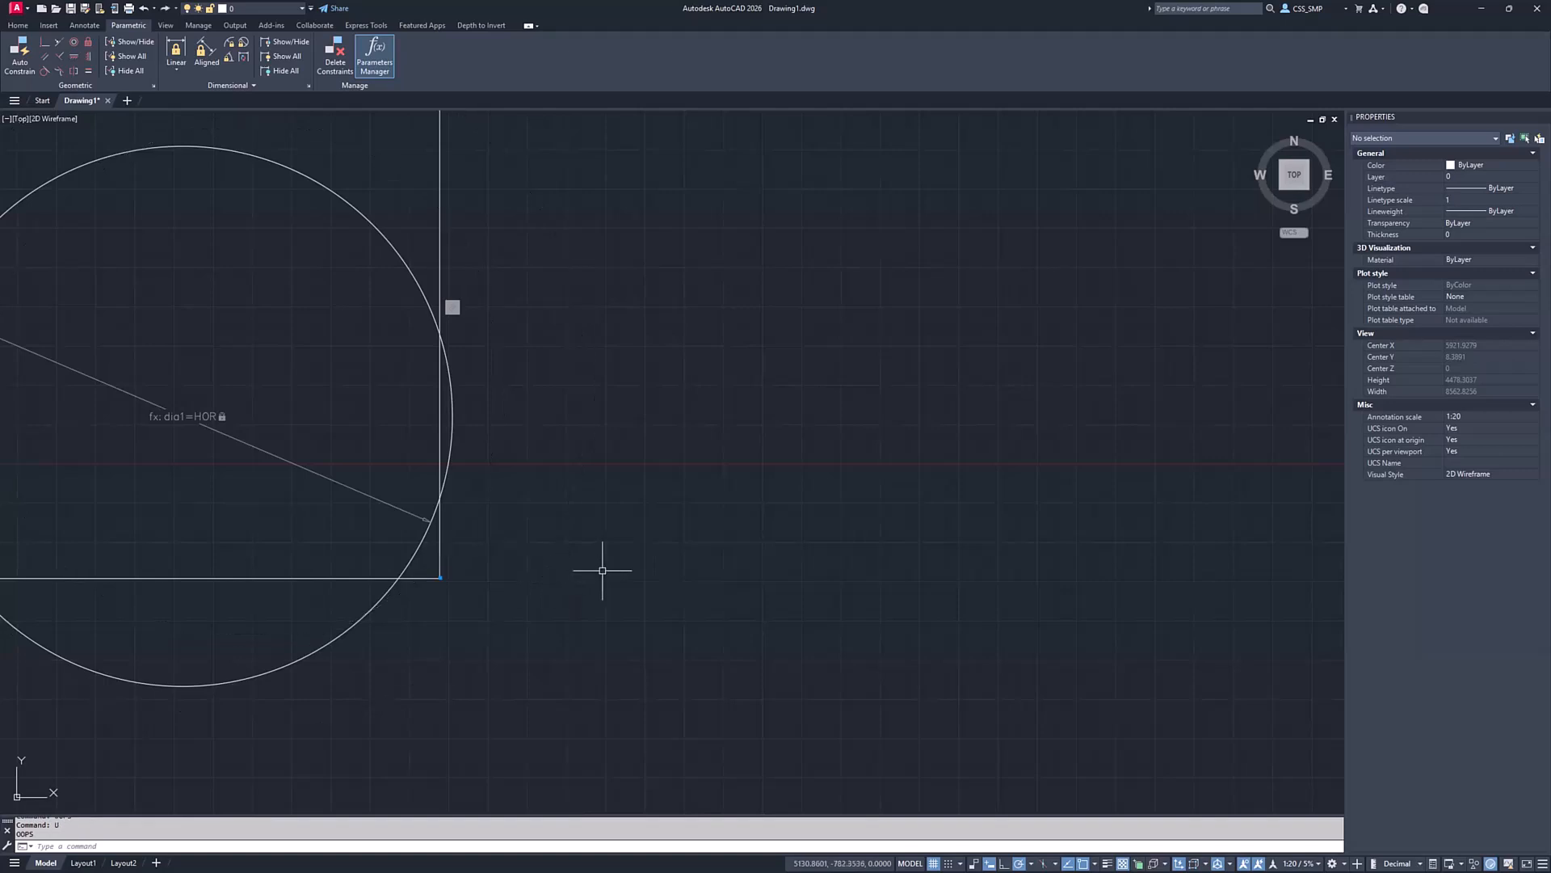
Insert the temp block beside the lower right corner of the square
type("i")
key("Return")
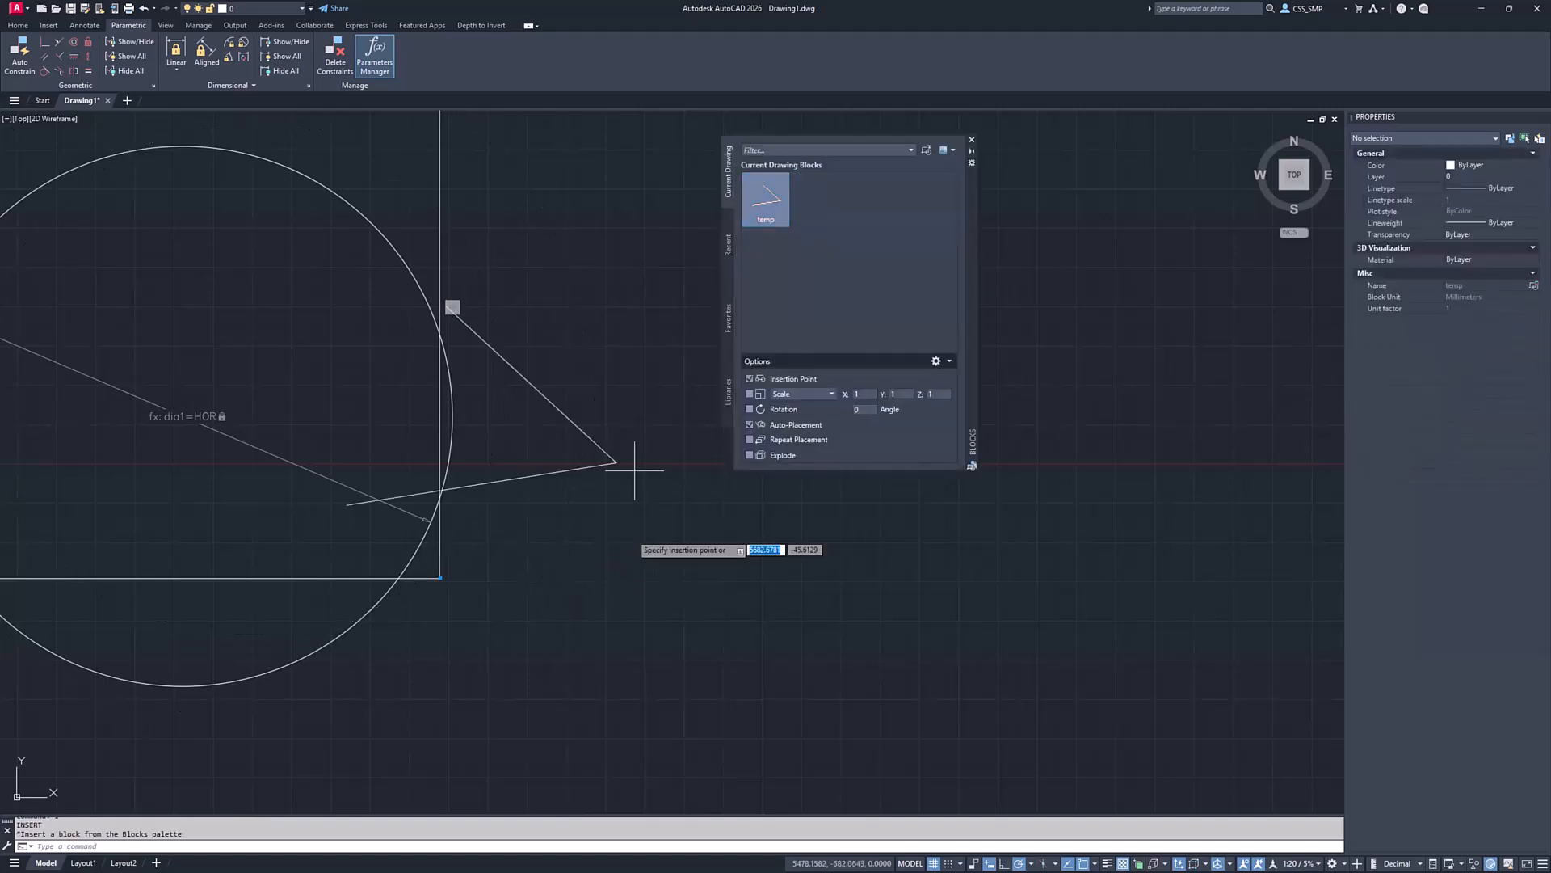
scroll(524, 602, "down", 2)
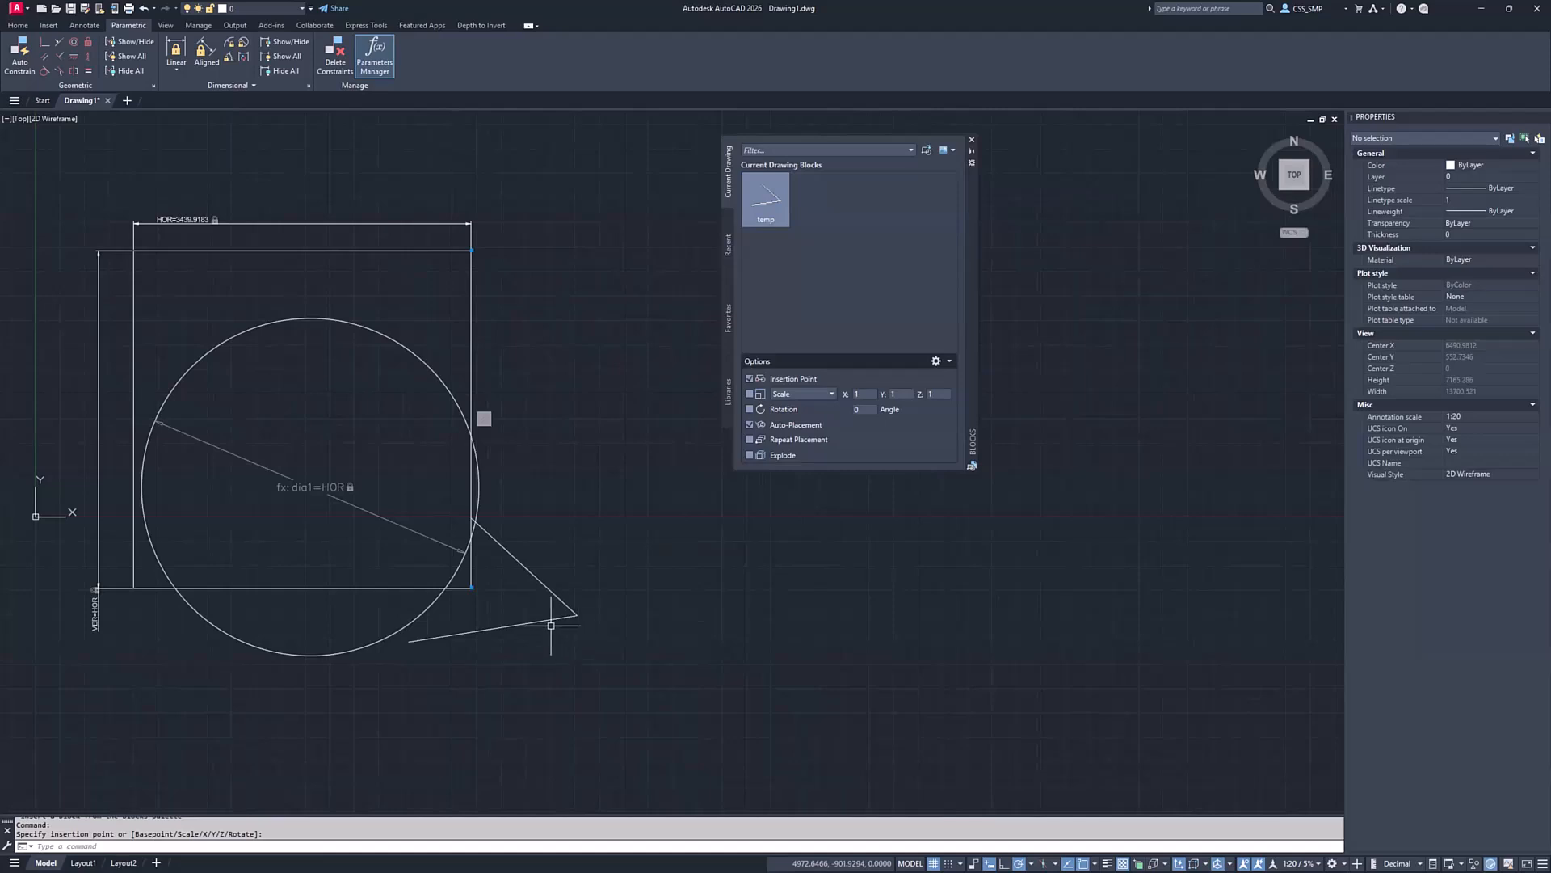
Draw a line about 2290 long, sloping down to the right, in the empty area right of the inserted block
type("l")
key("Return")
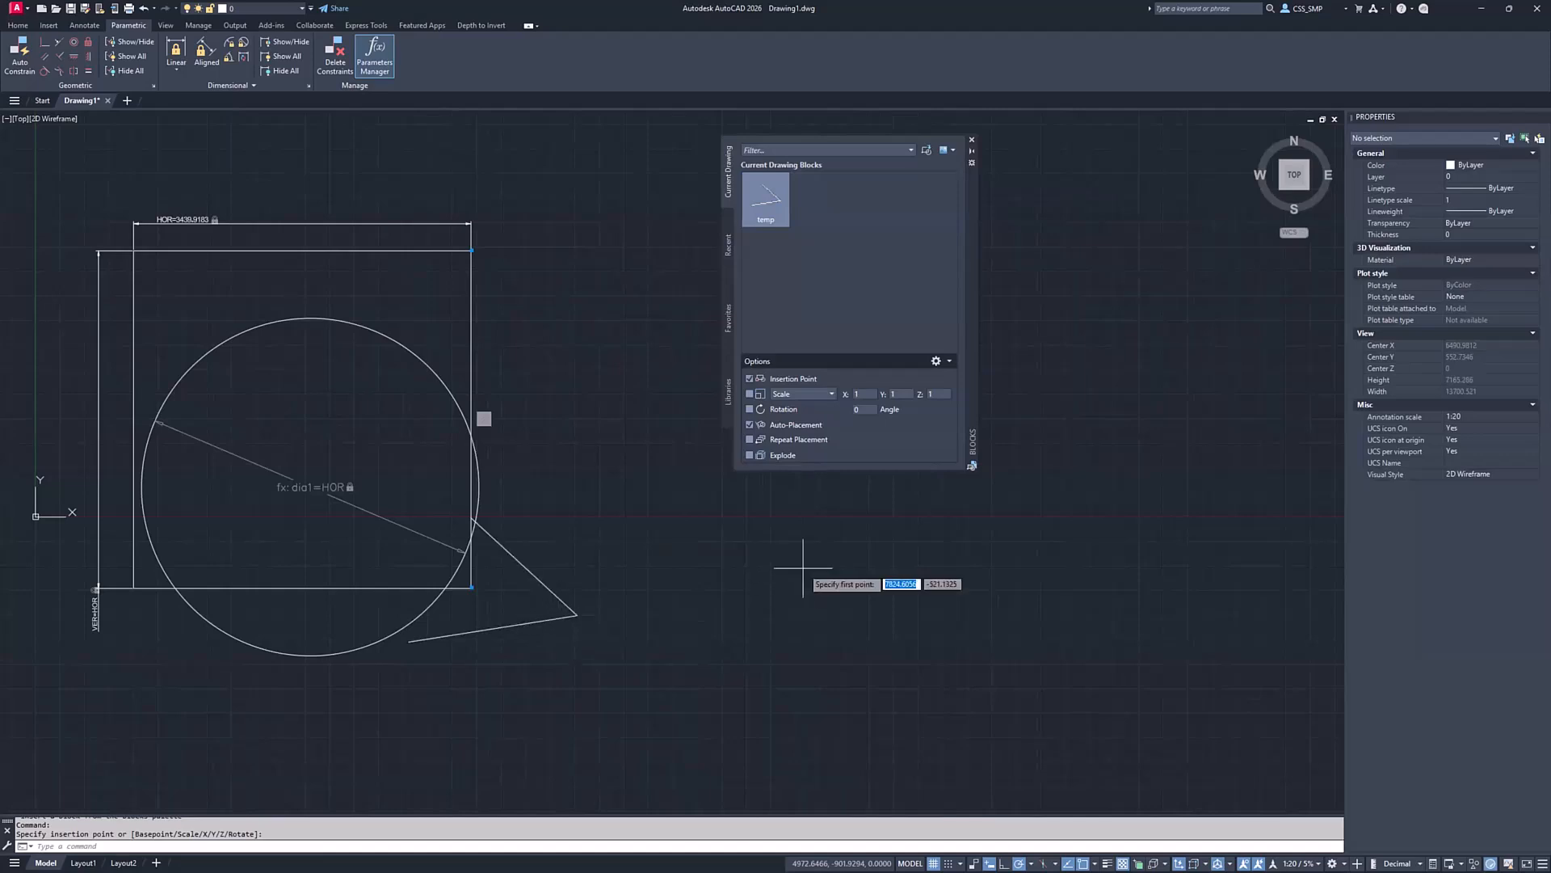
left_click(687, 532)
left_click(890, 626)
key("Return")
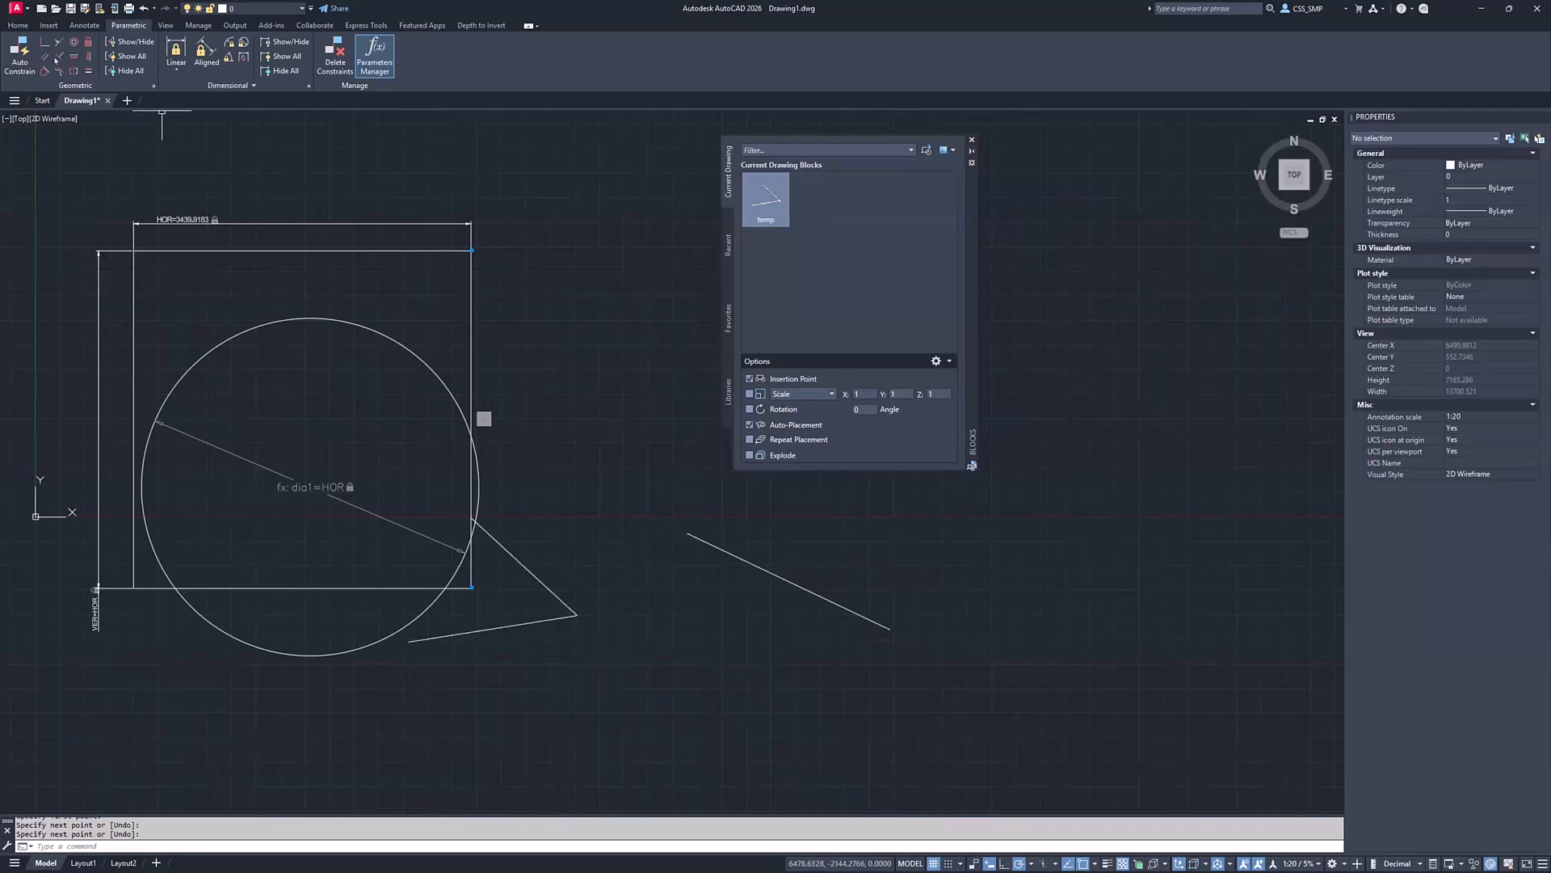
Add a coincident constraint attaching the temp block's tip to the upper left endpoint of the line
left_click(45, 42)
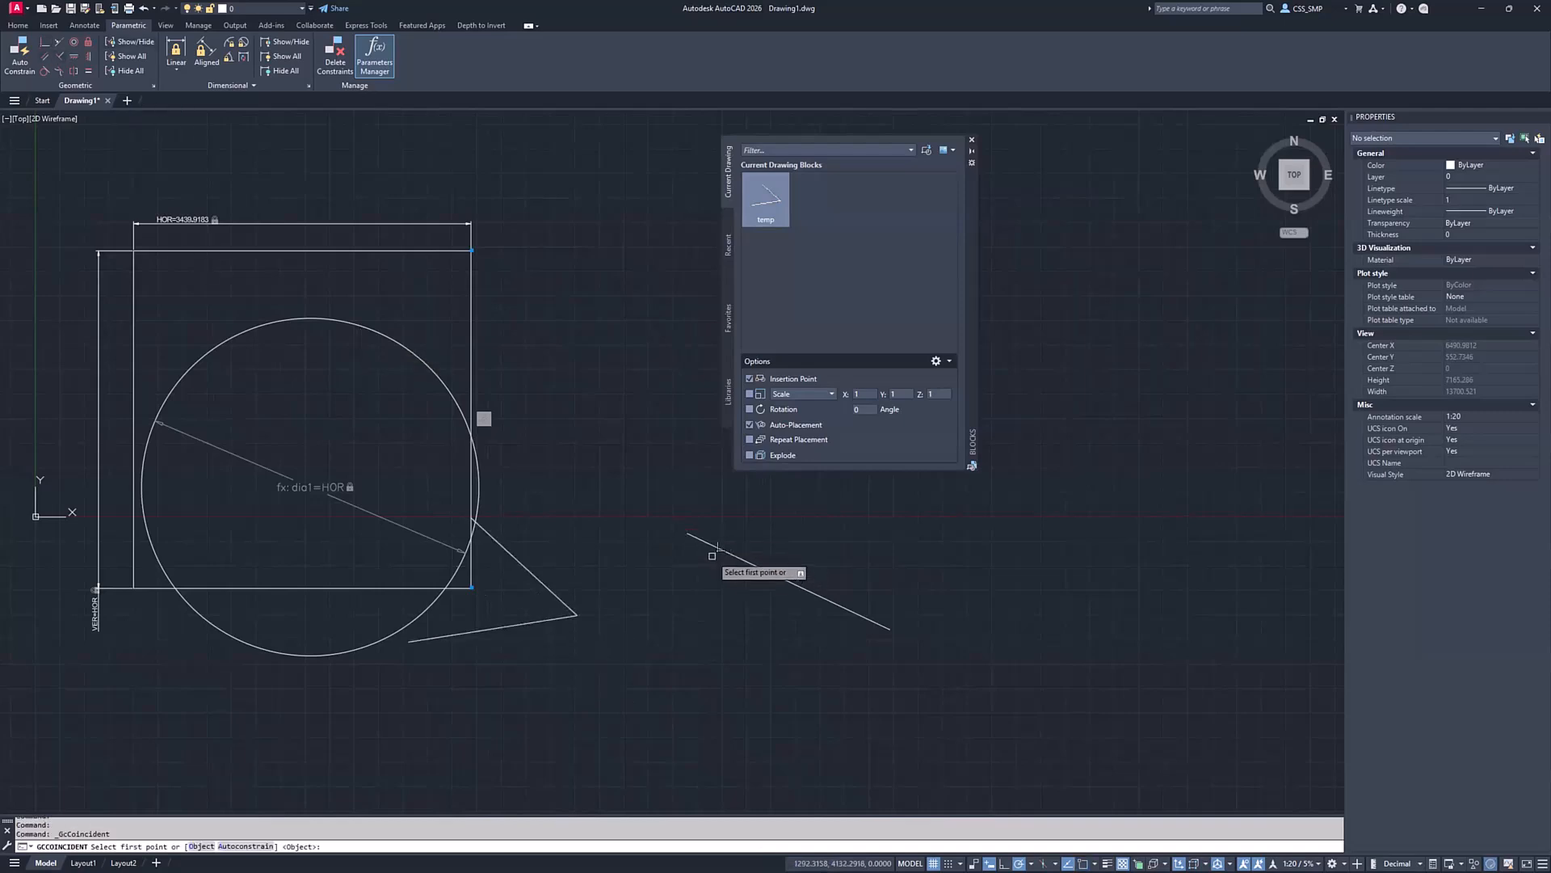
left_click(704, 540)
left_click(568, 608)
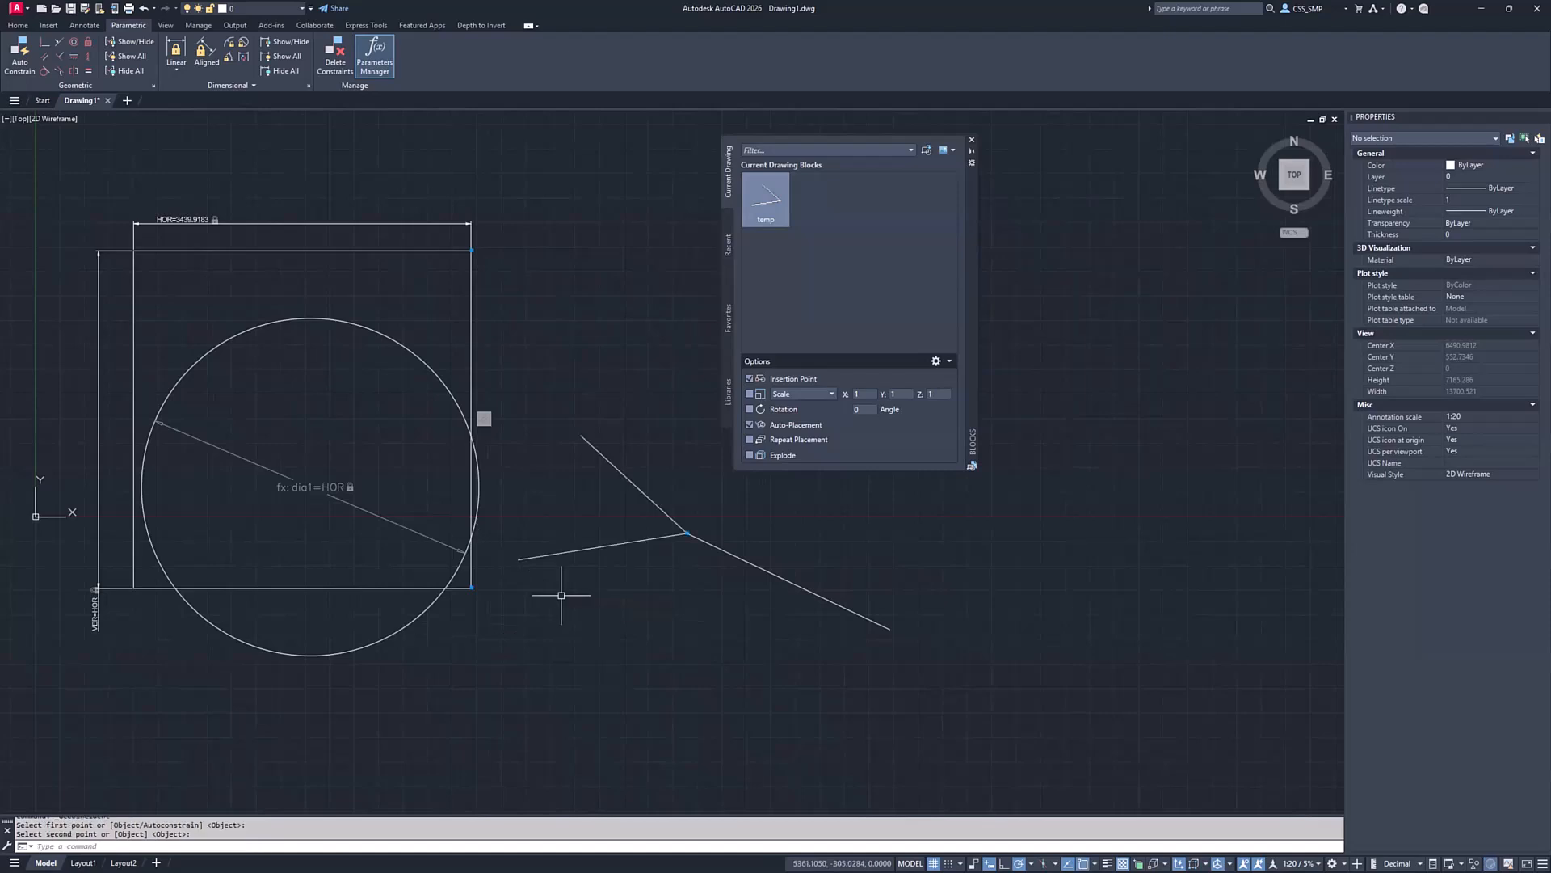
Copy the temp block to a spot just right of the line's lower end and leave the copy command
left_click(640, 540)
type("be")
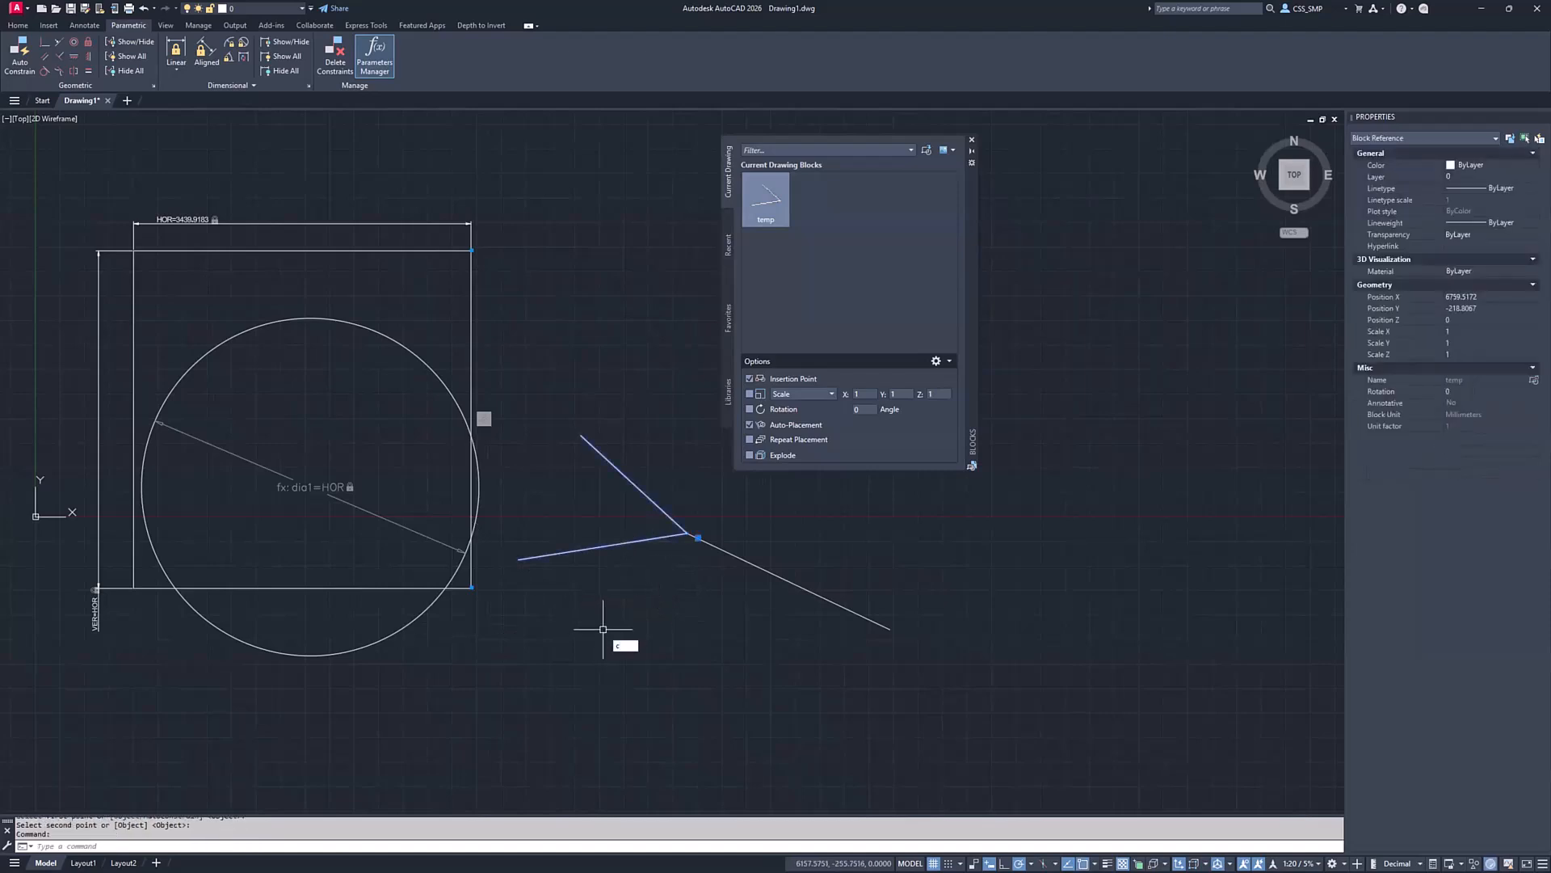
key("Return")
left_click(620, 644)
left_click(934, 733)
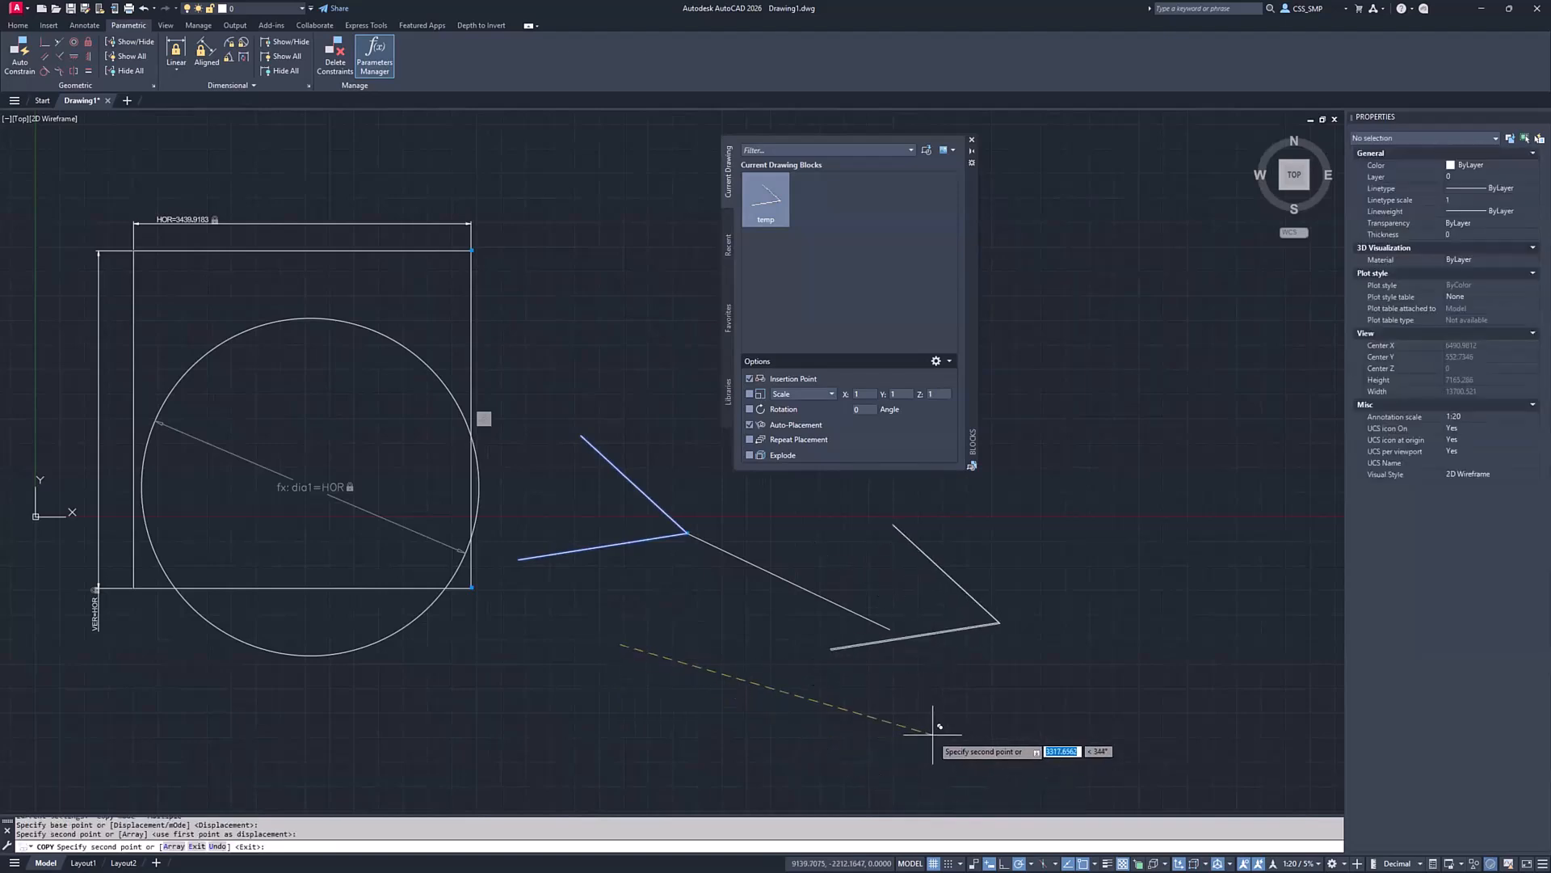
key("Return")
left_click(973, 628)
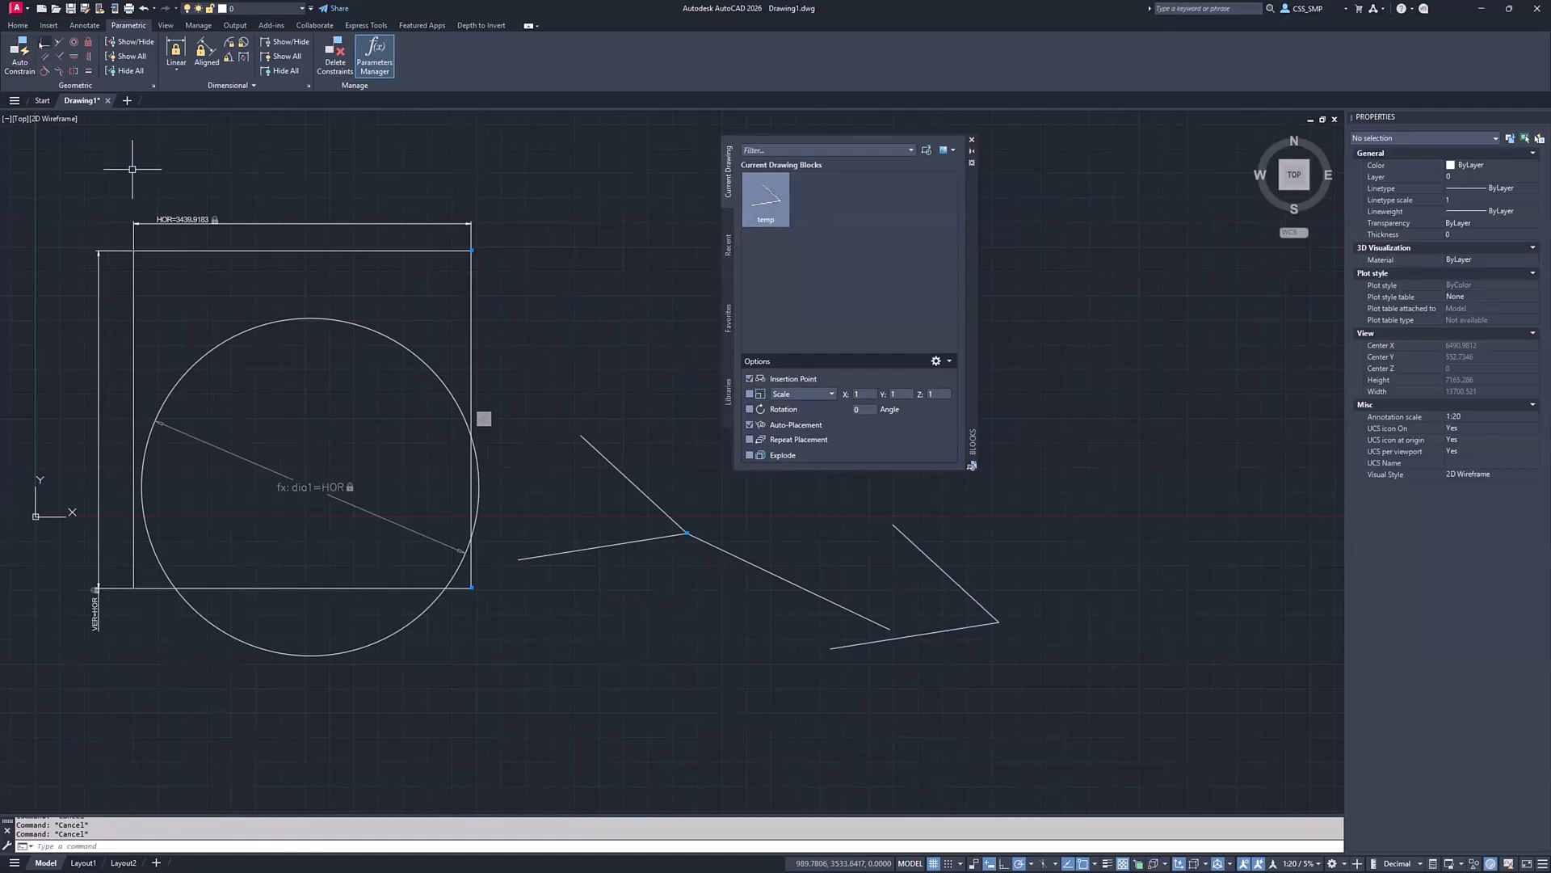
Add a coincident constraint joining the line's lower right endpoint to the tip of the copied block
left_click(45, 42)
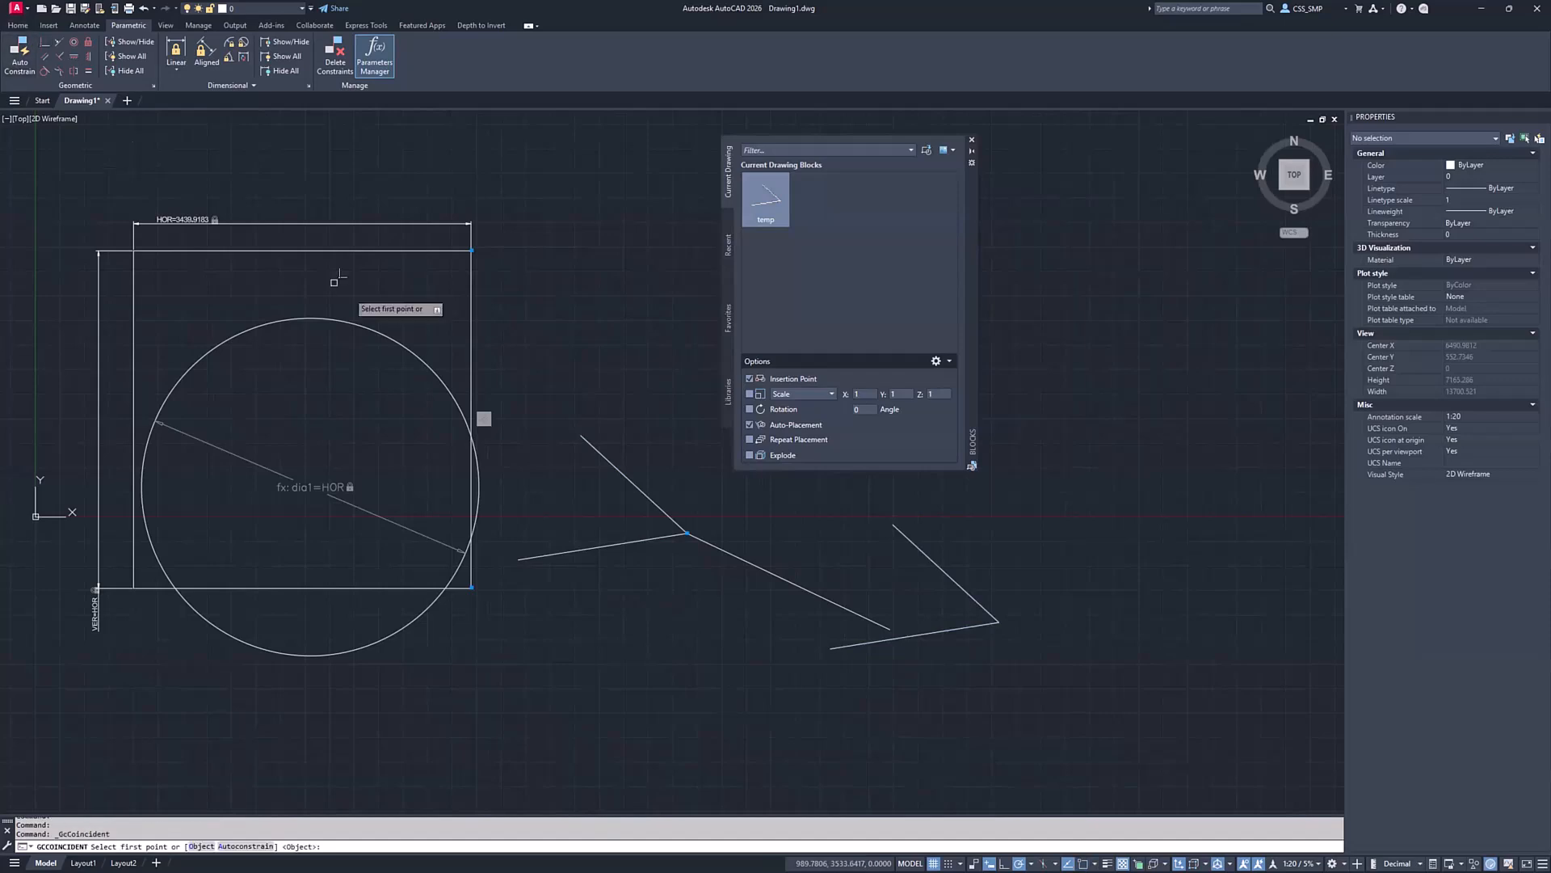
left_click(992, 619)
left_click(883, 623)
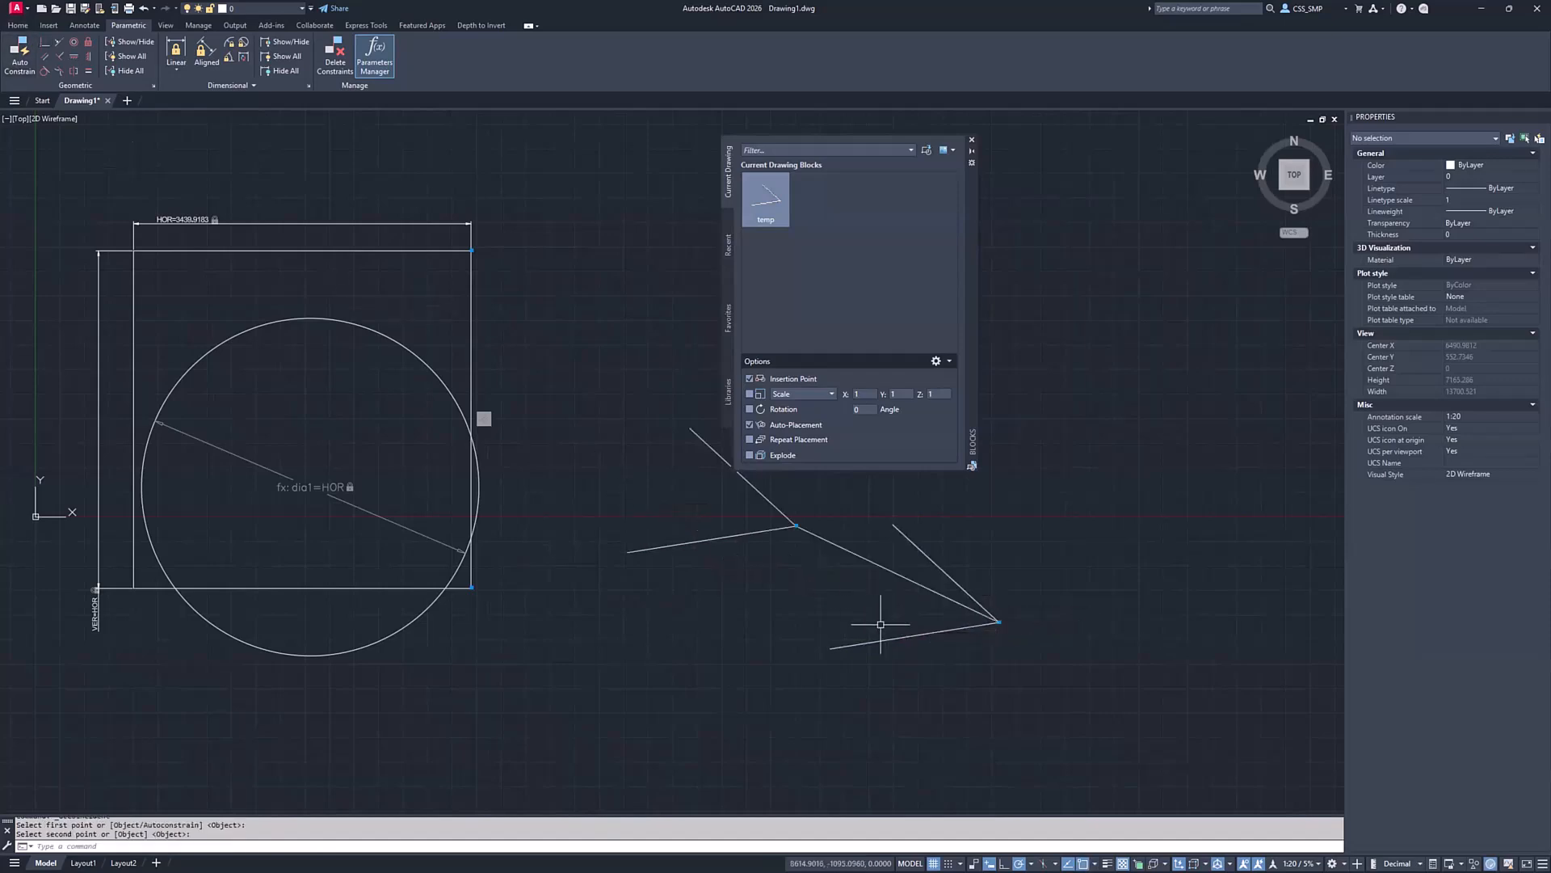
Stretch both ends of the line outward, up-left and right, to a length of about 5690, bringing the attached blocks along
left_click(826, 534)
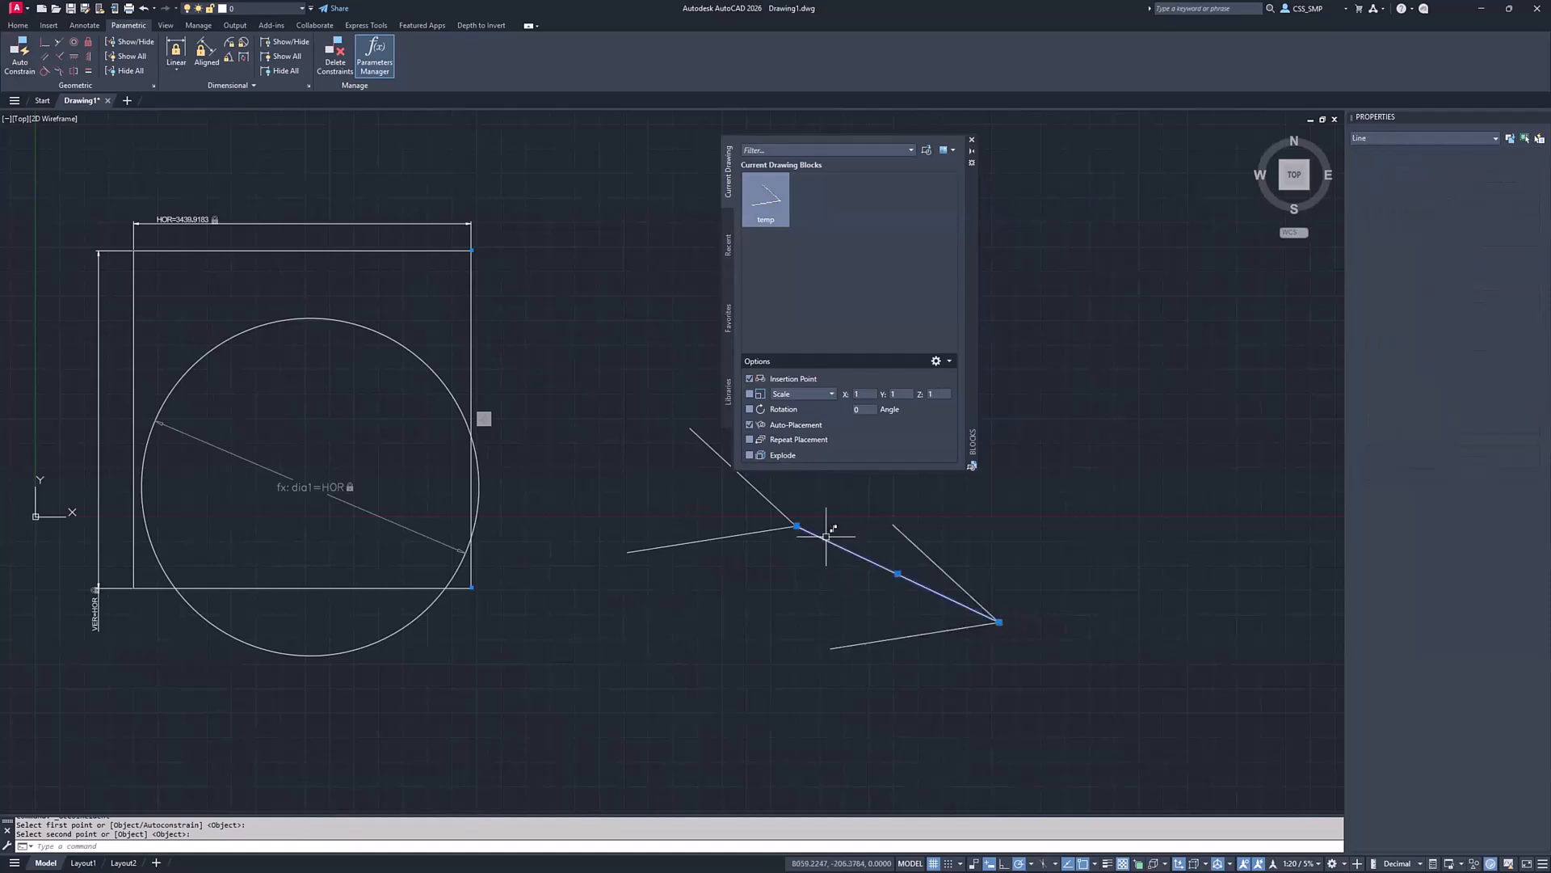
left_click(795, 526)
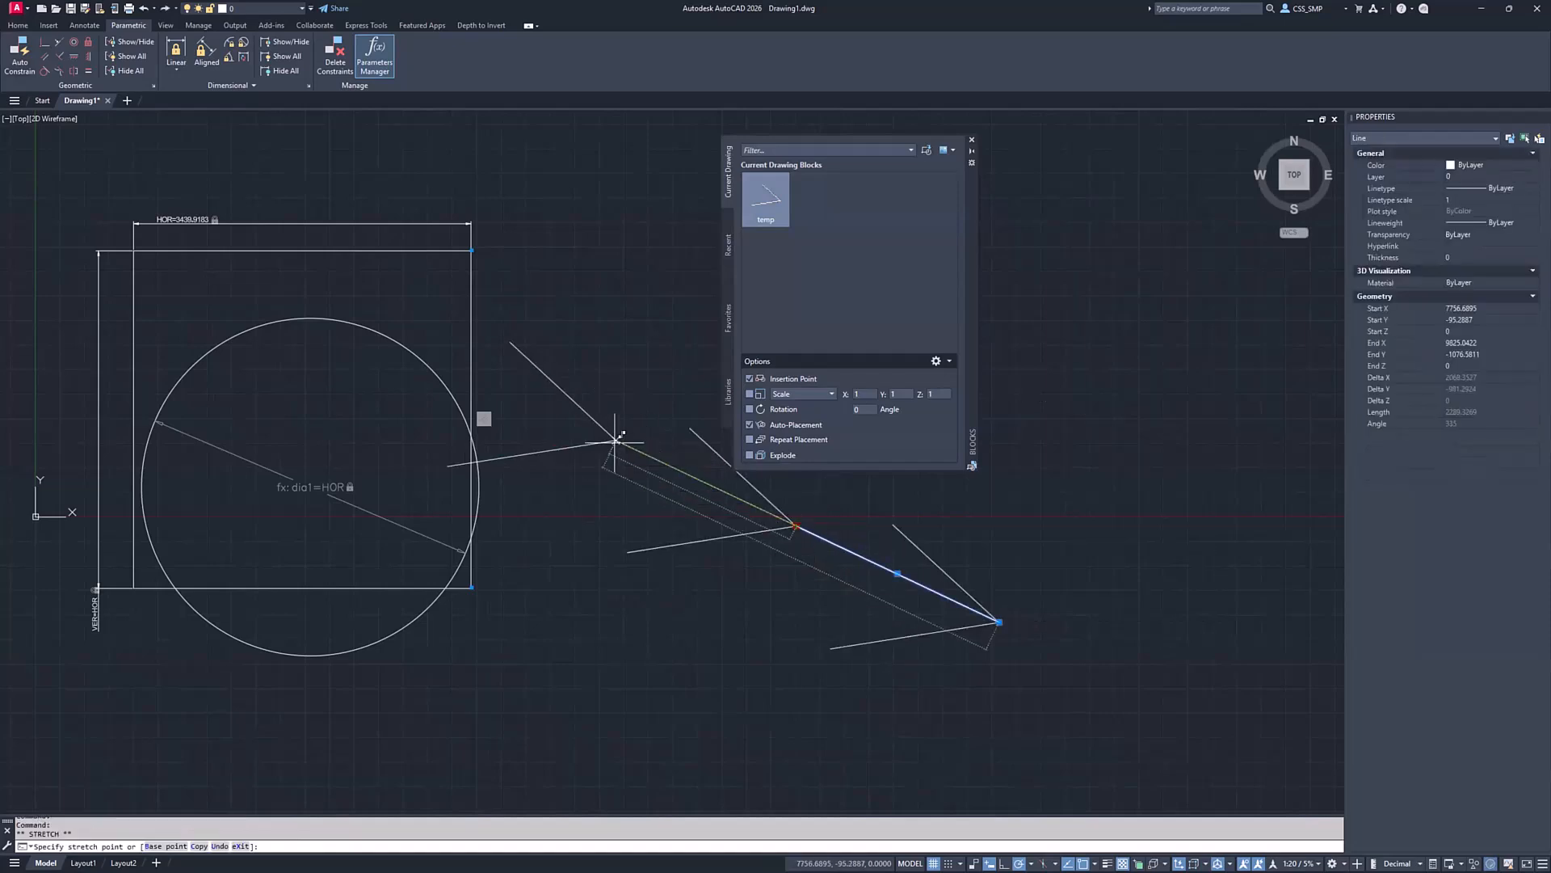
left_click(617, 441)
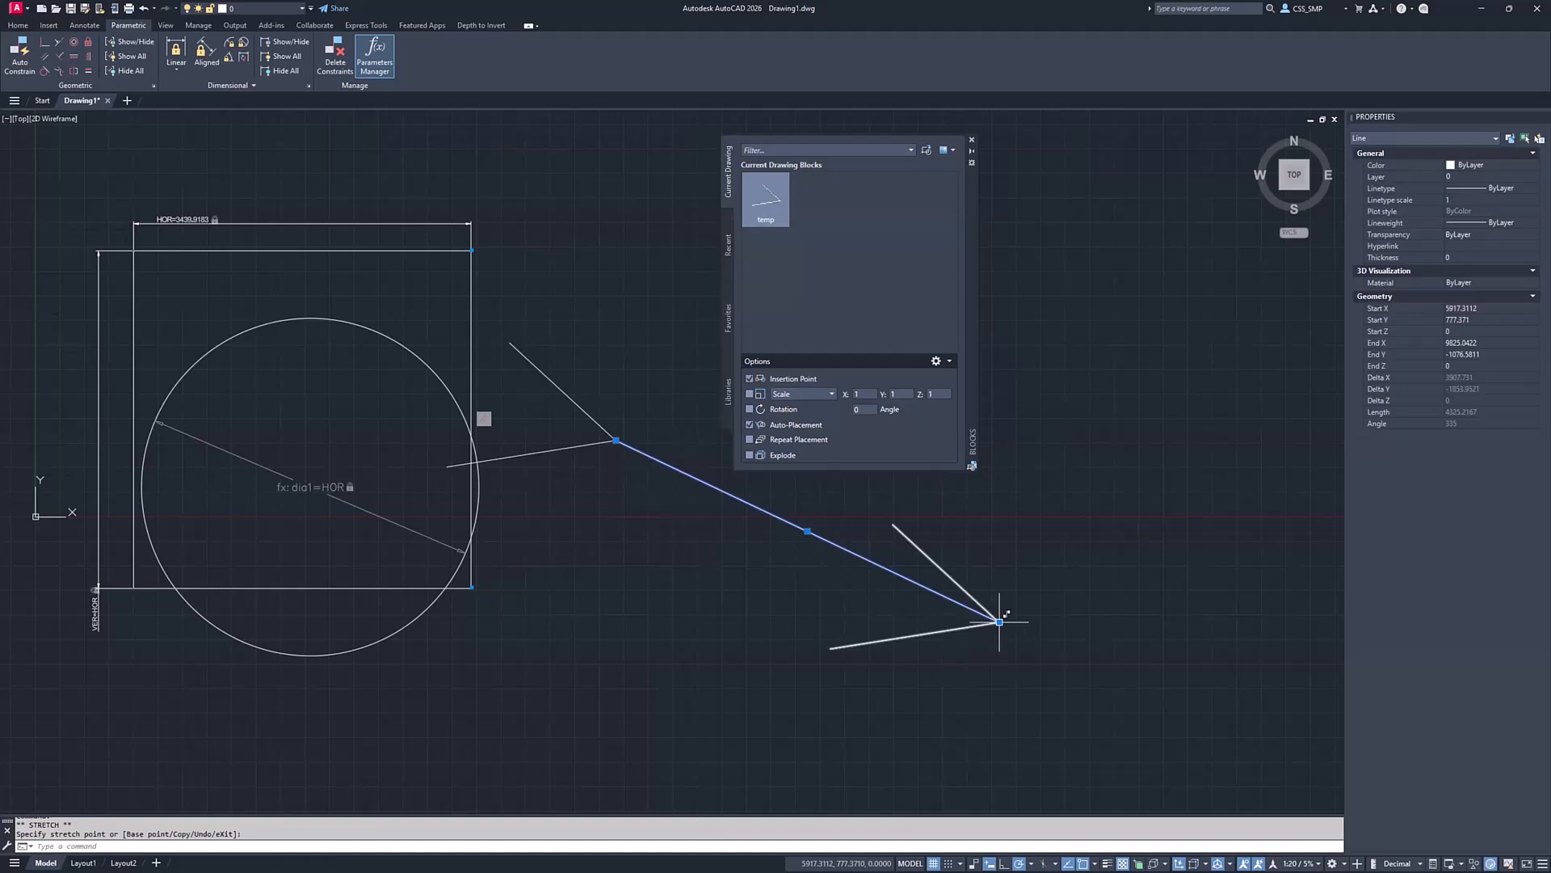
left_click(1157, 578)
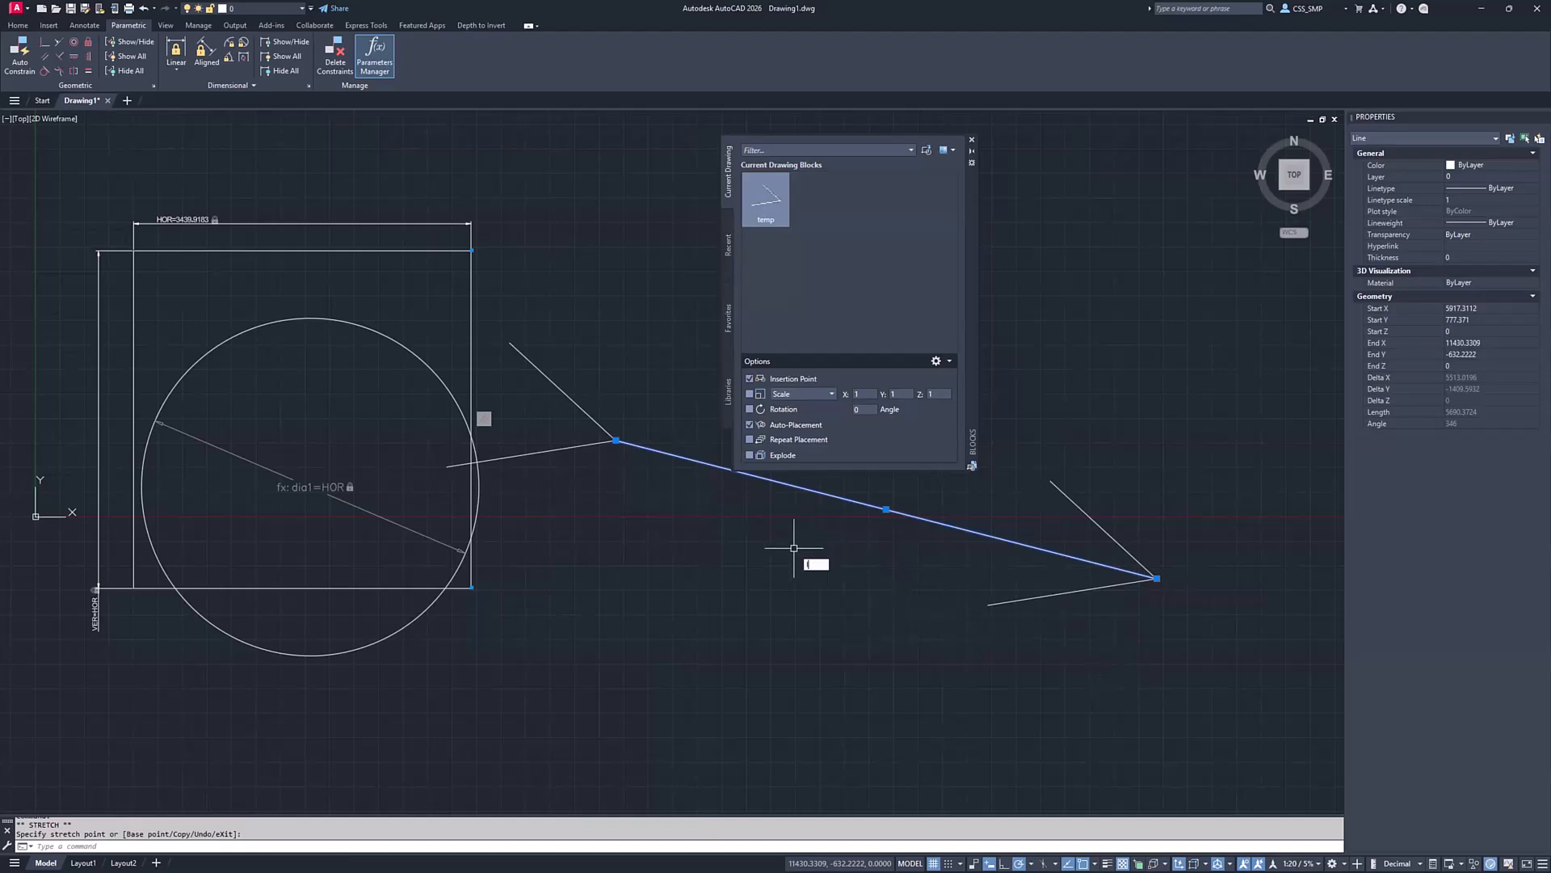
Draw a line from a point below the long line up to it, using a perpendicular snap
key("Return")
left_click(741, 677)
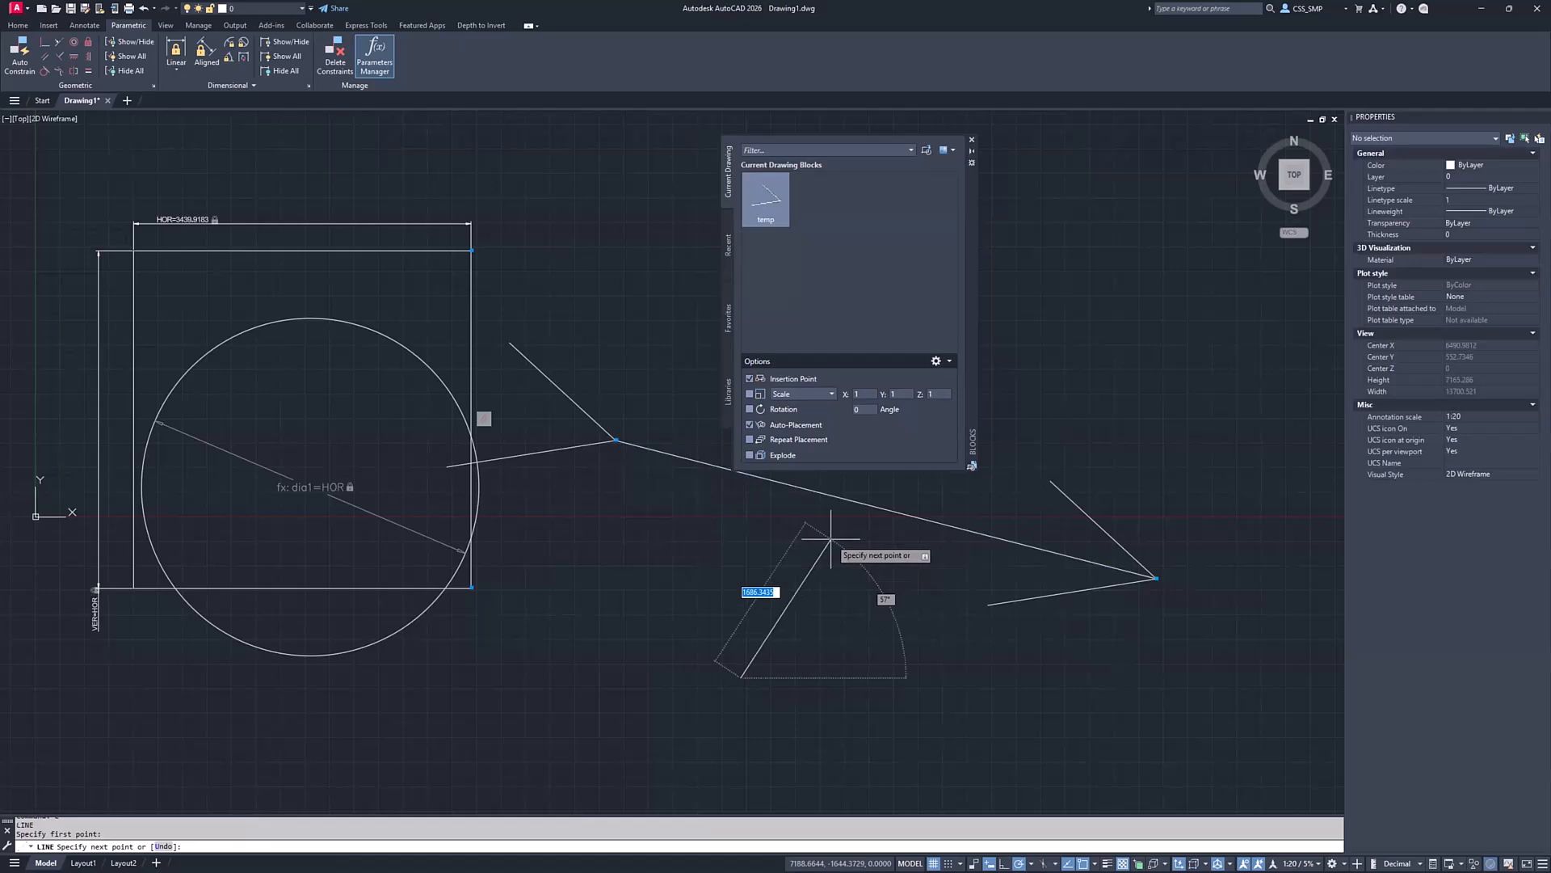
type("per")
key("Return")
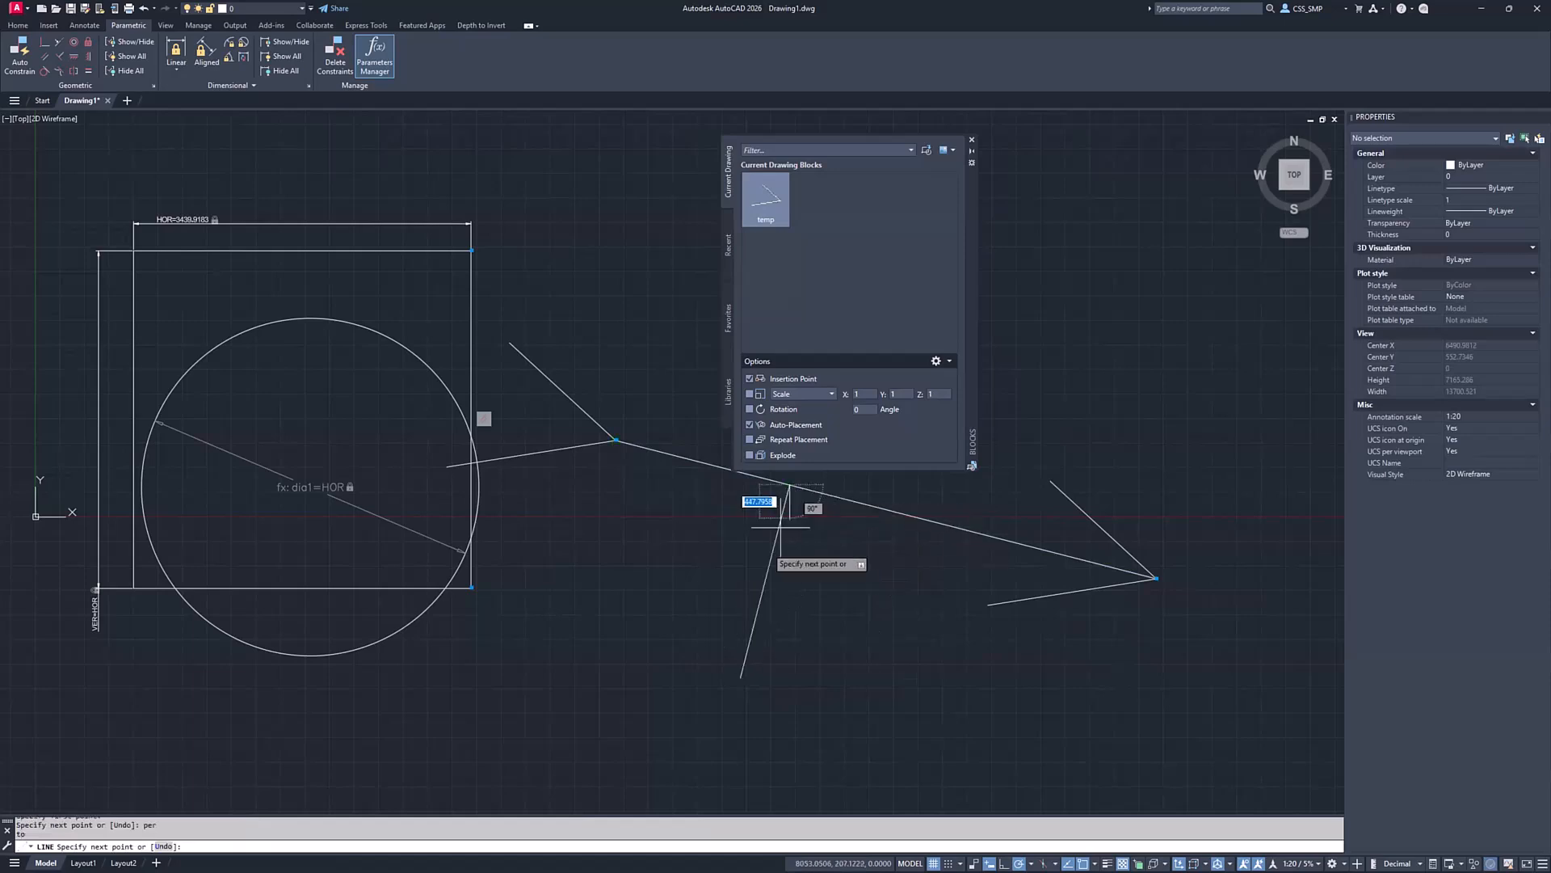
left_click(781, 527)
key("Return")
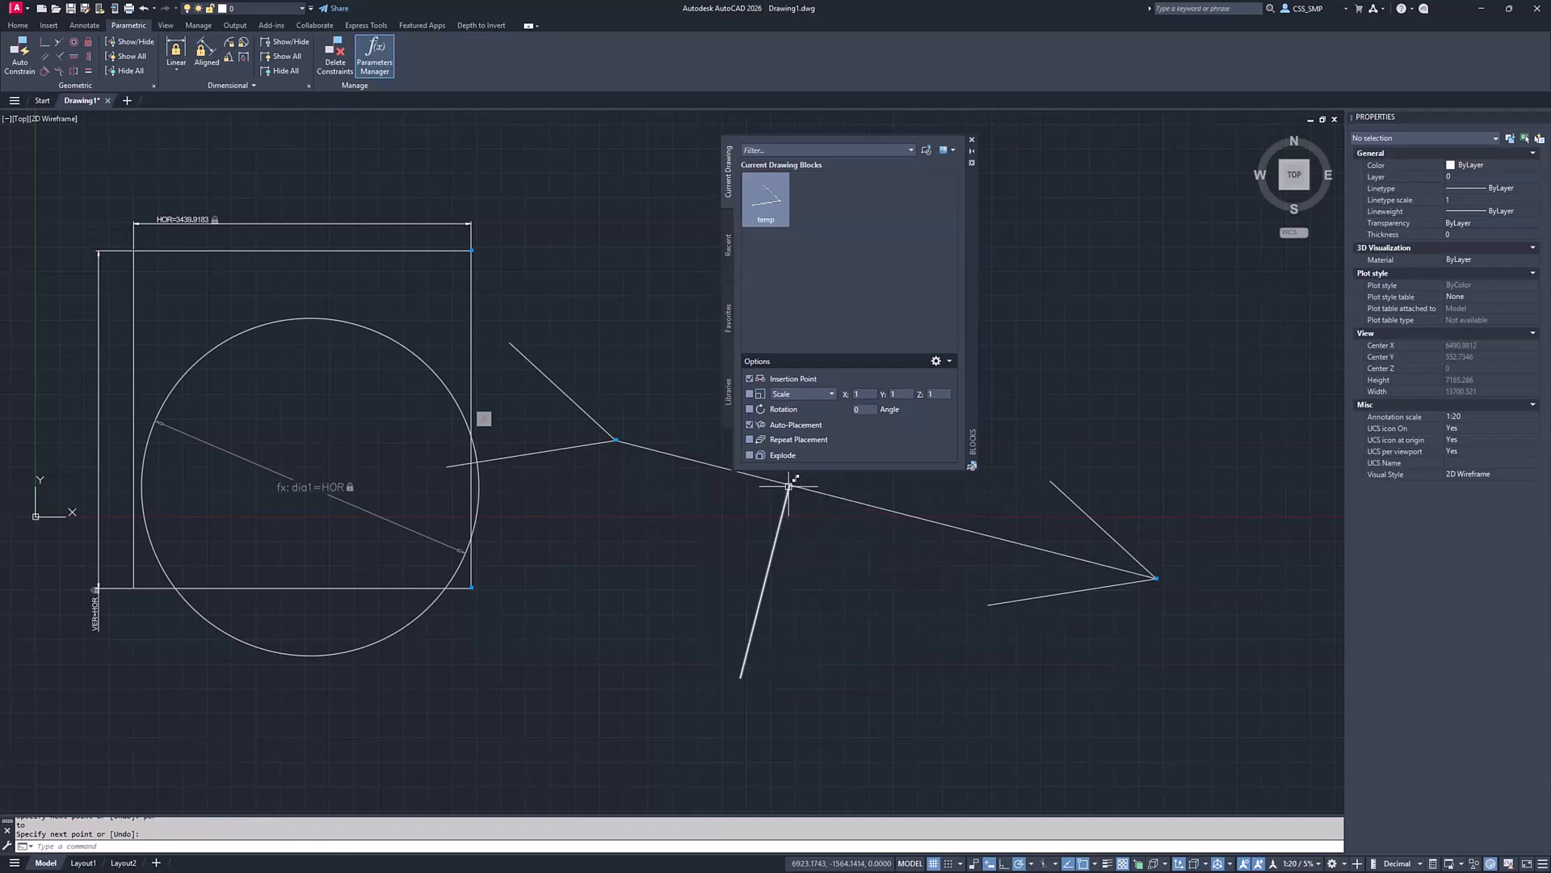
Apply a perpendicular geometric constraint between the long line and the short line below it
left_click(61, 57)
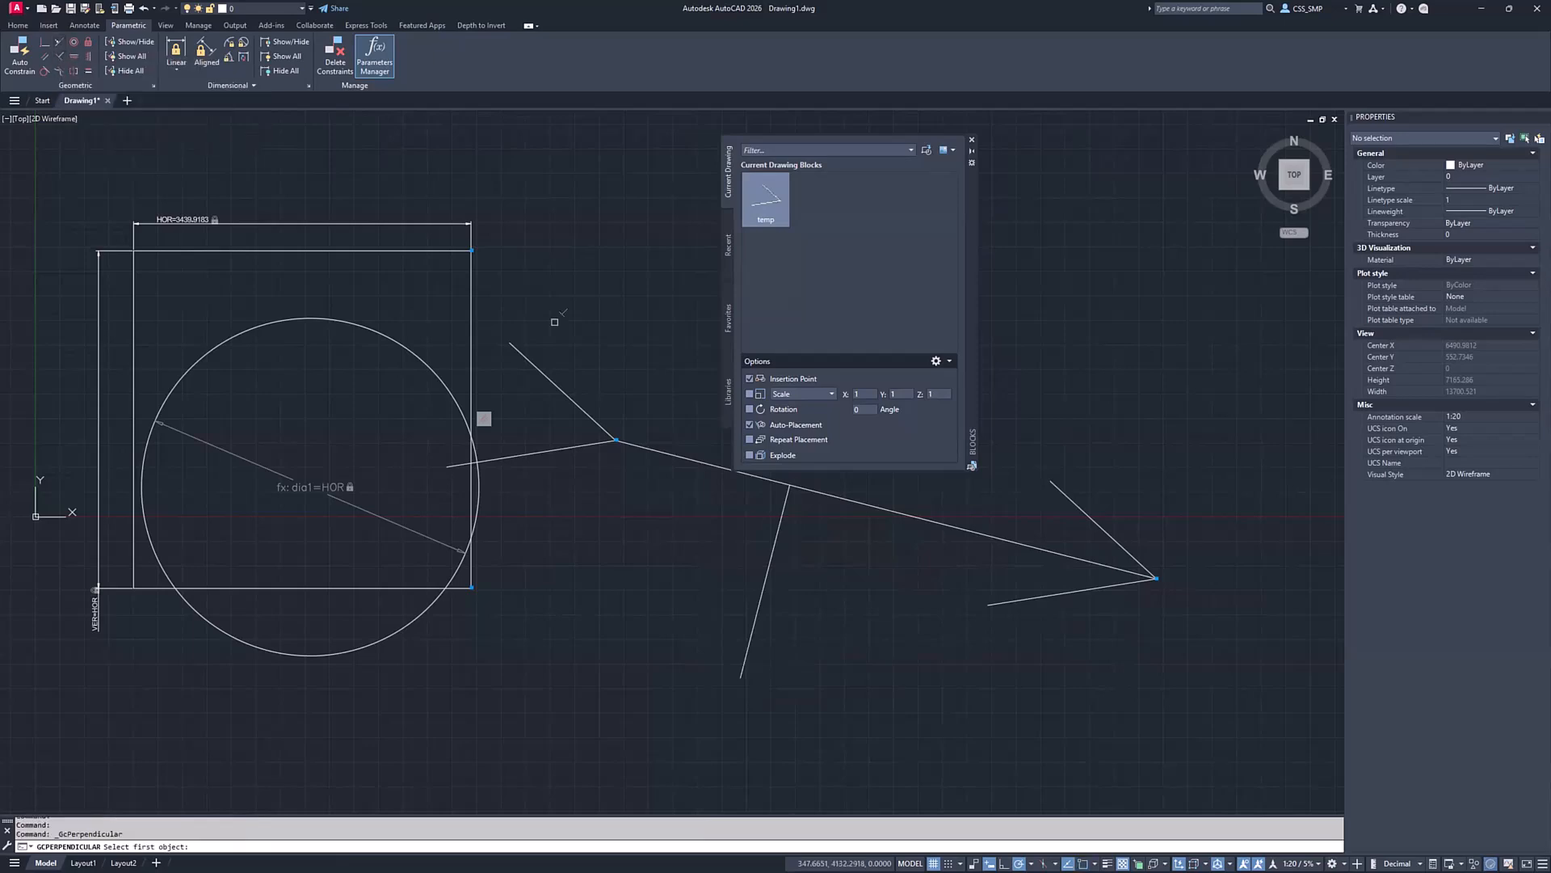
left_click(829, 497)
left_click(783, 513)
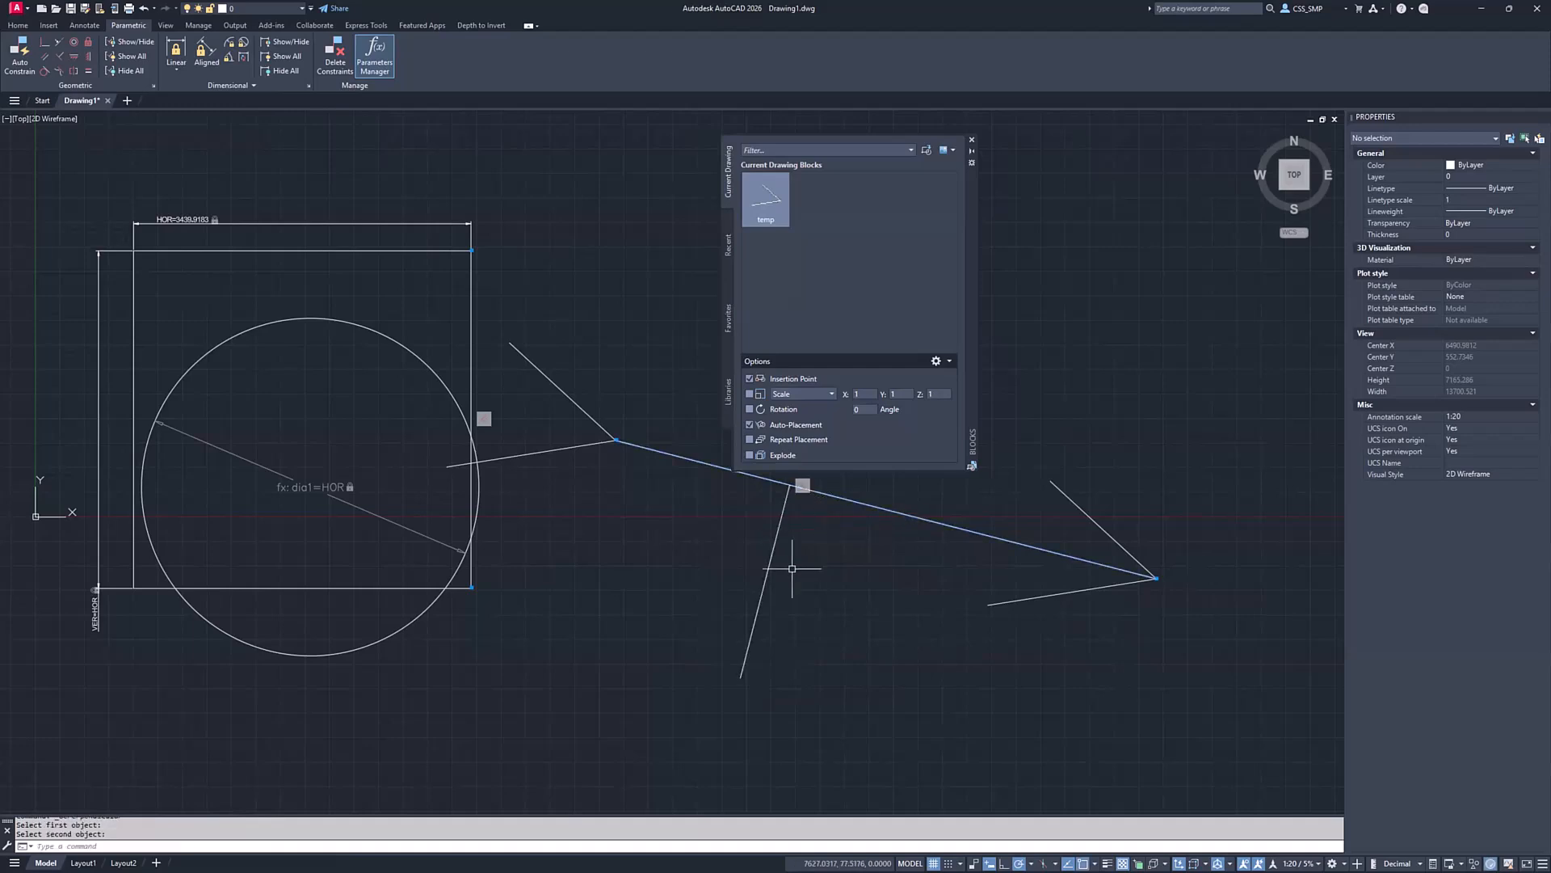
Move the short perpendicular line slightly down and left by its midpoint, away from the long line
left_click(768, 576)
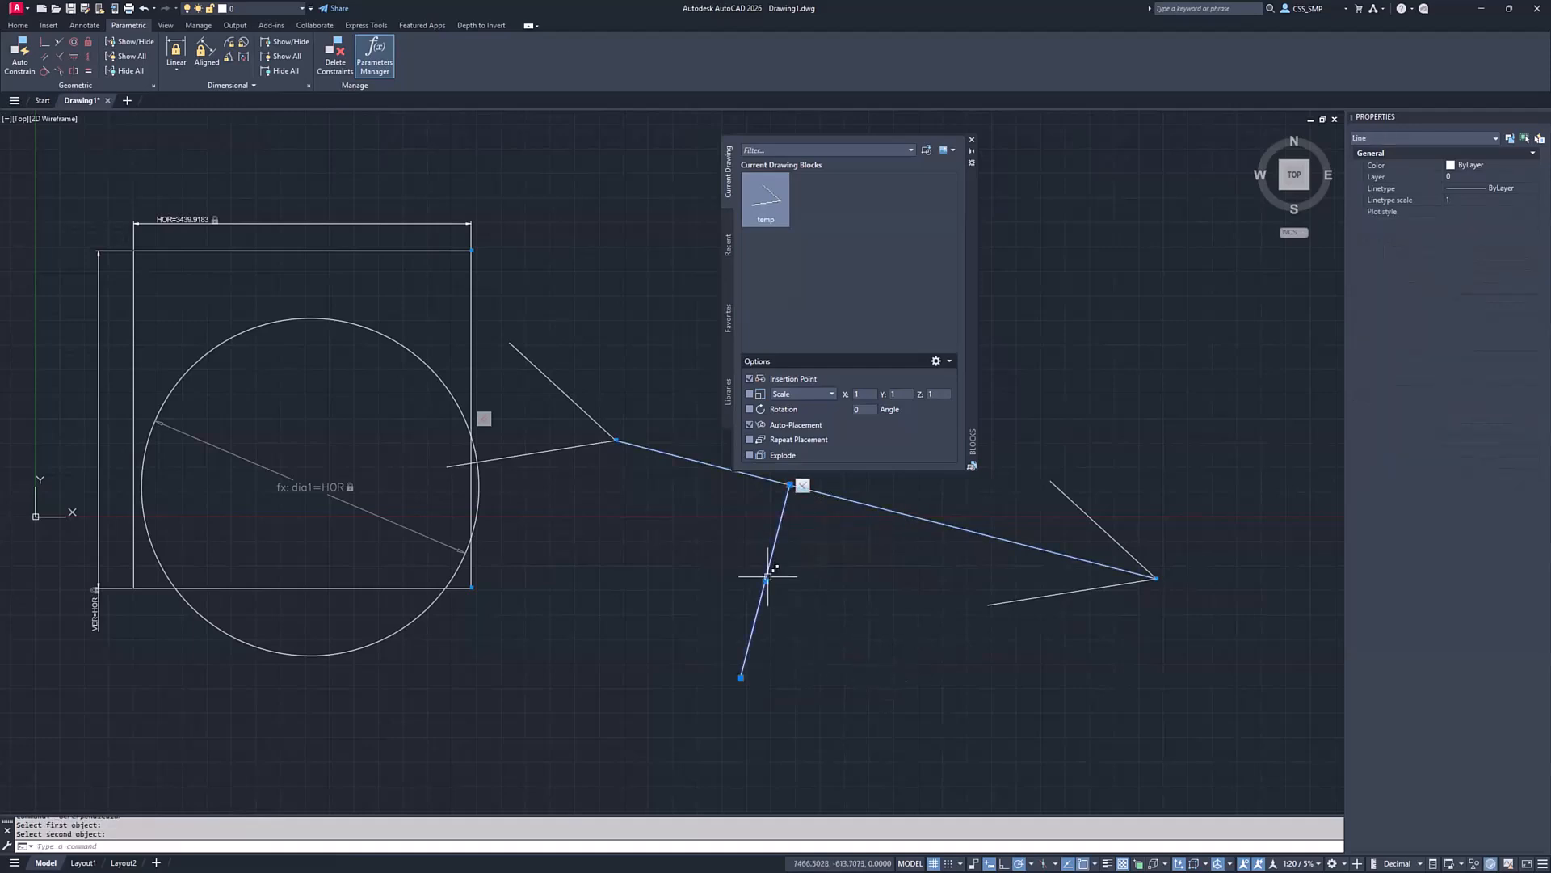
left_click(766, 580)
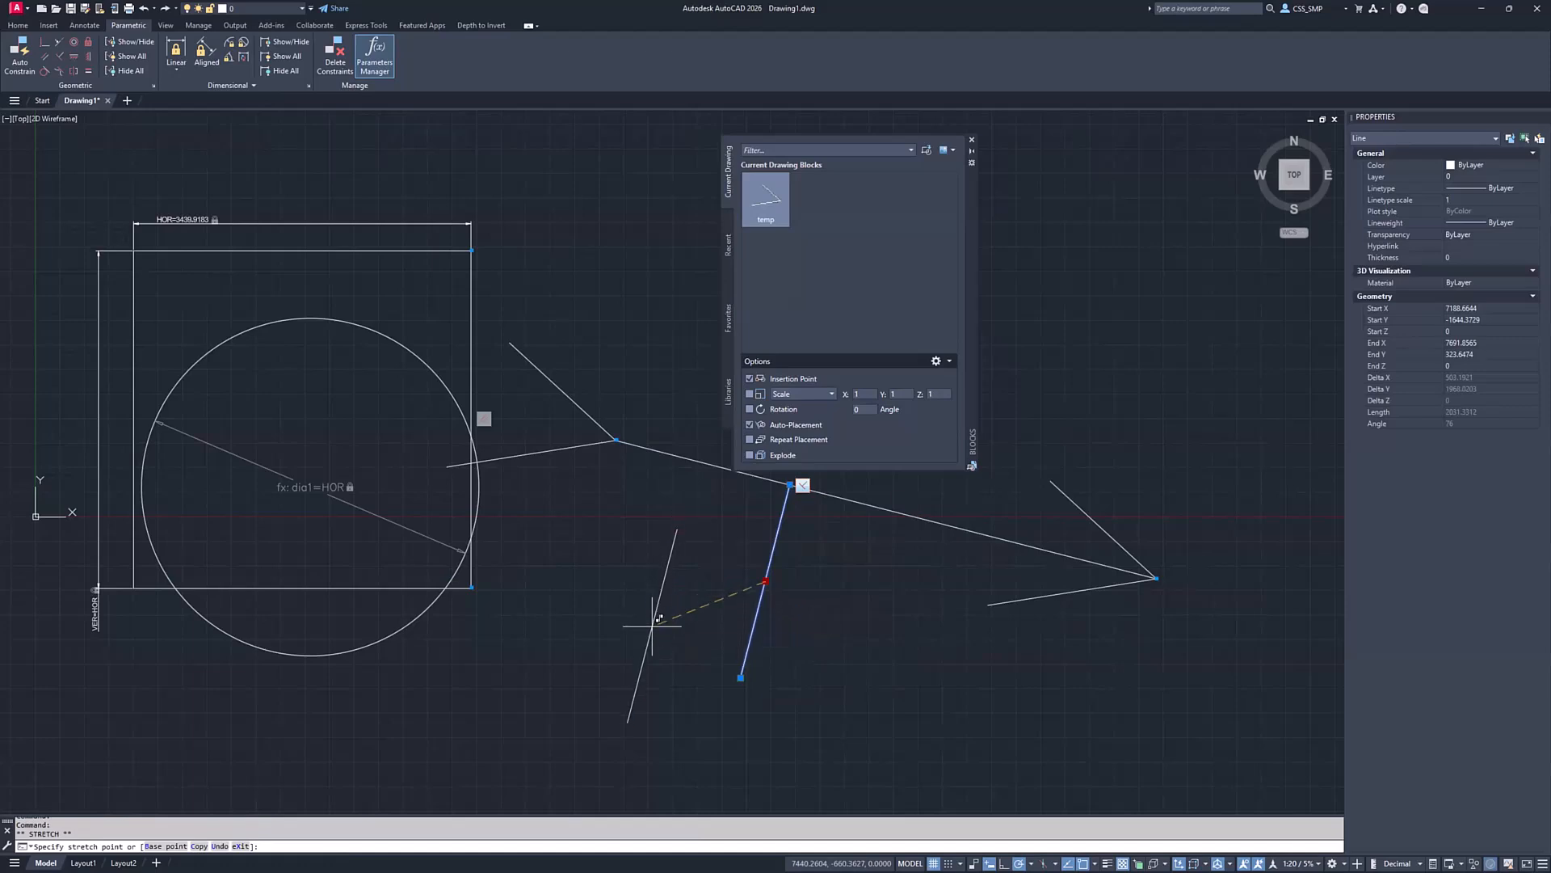
left_click(753, 587)
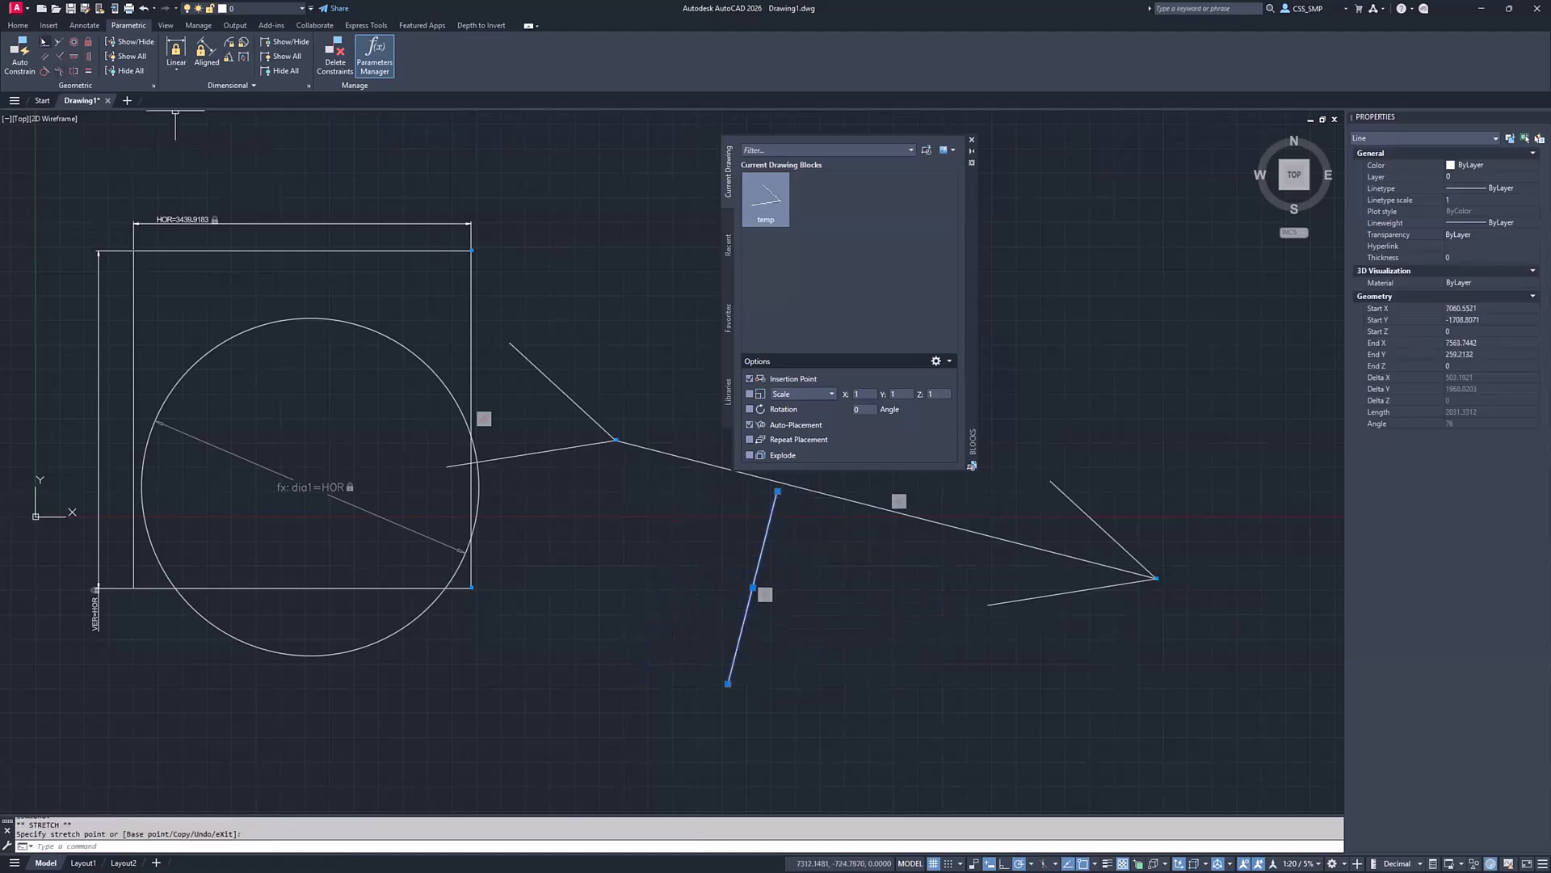
left_click(44, 41)
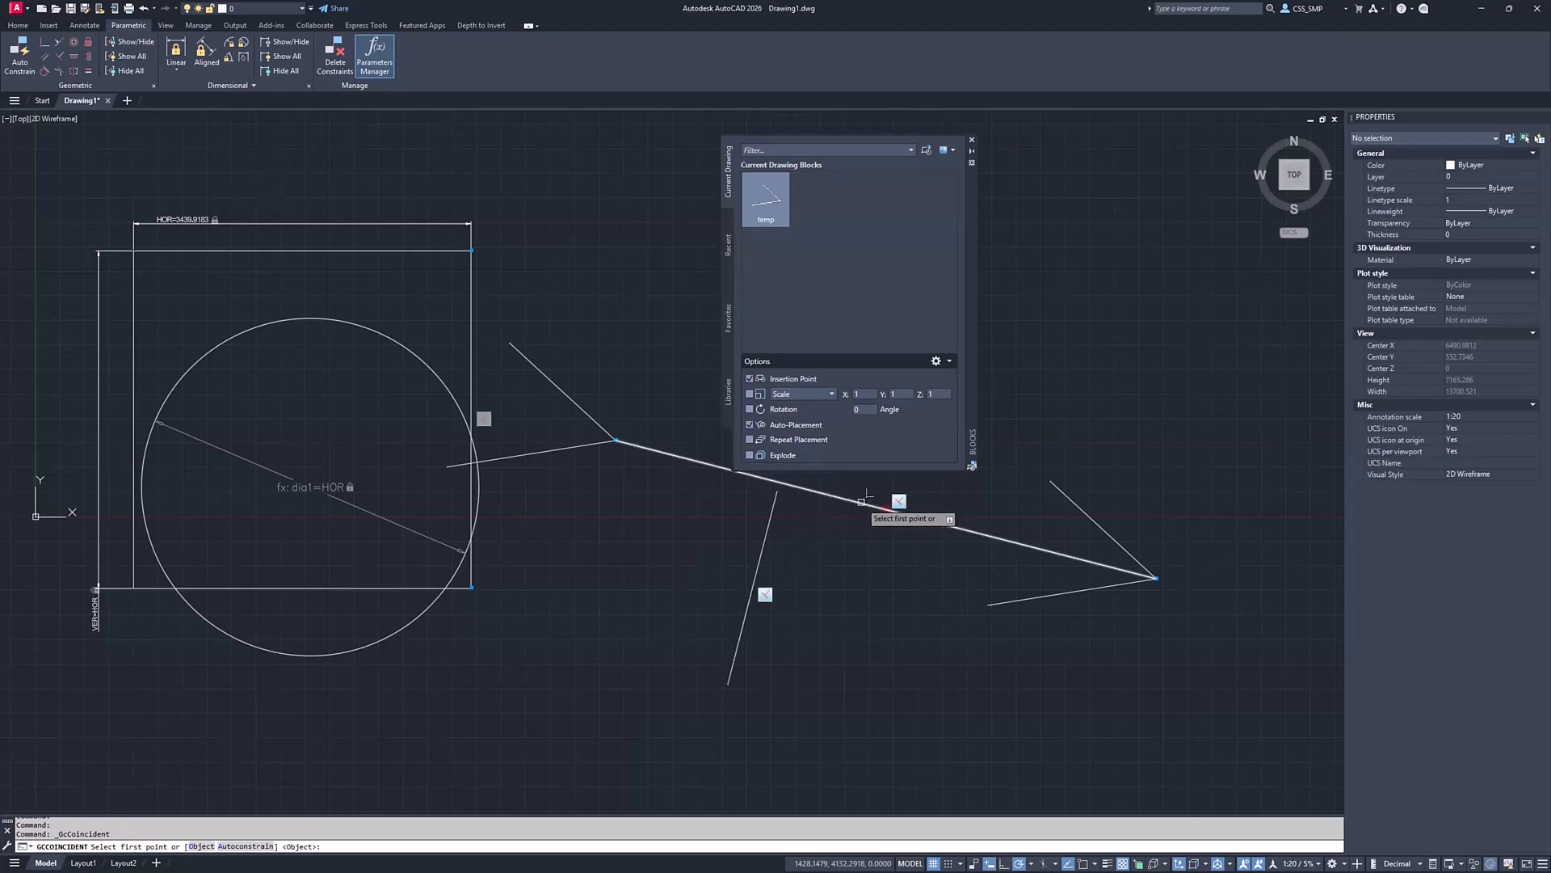
key("Escape")
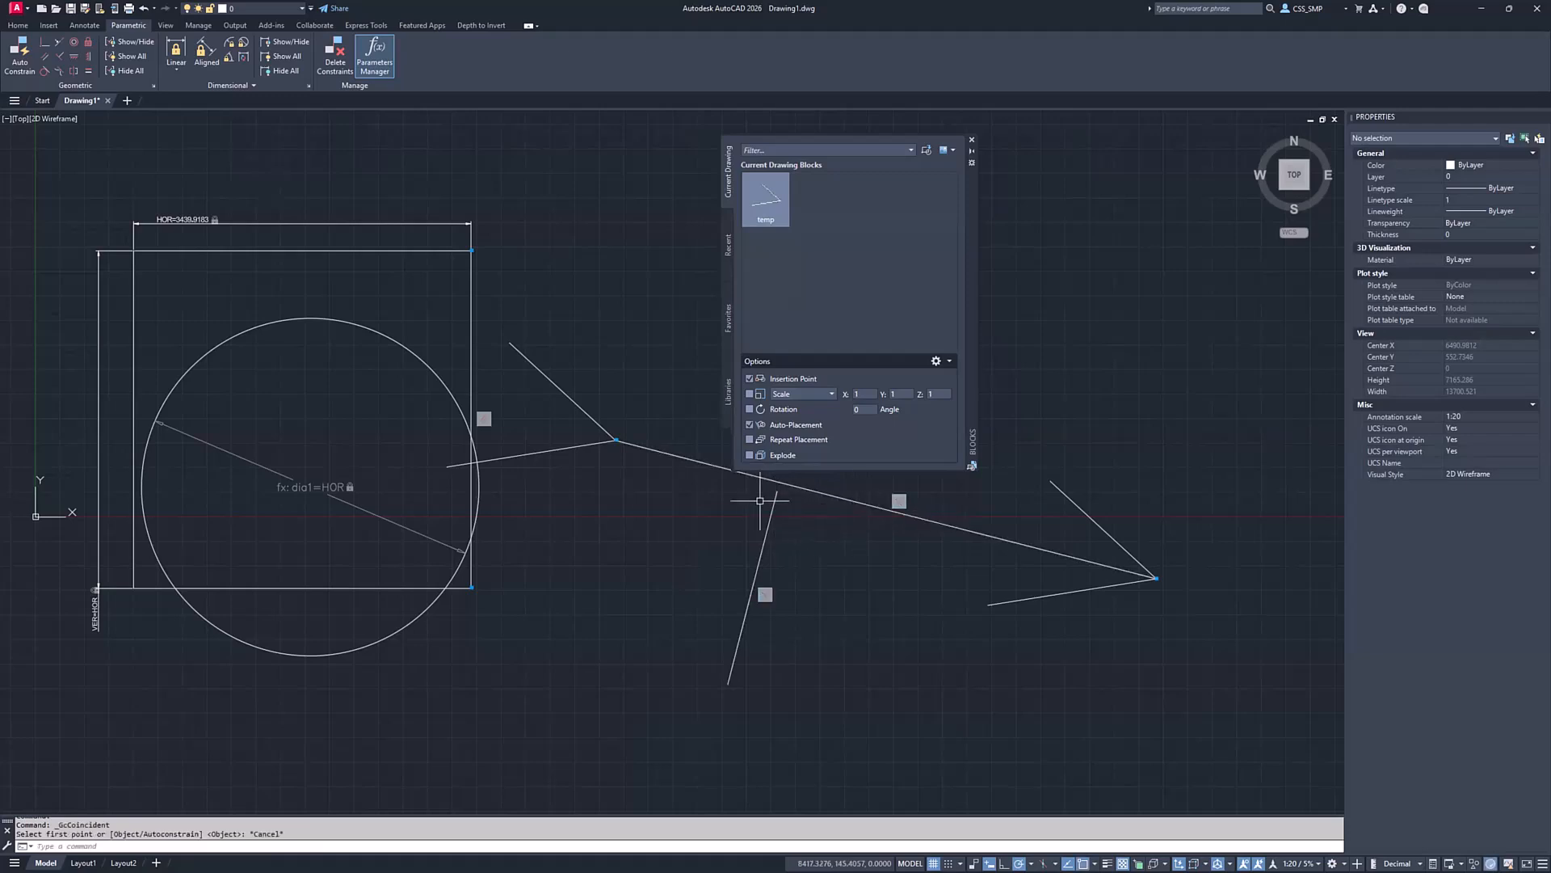
left_click(594, 441)
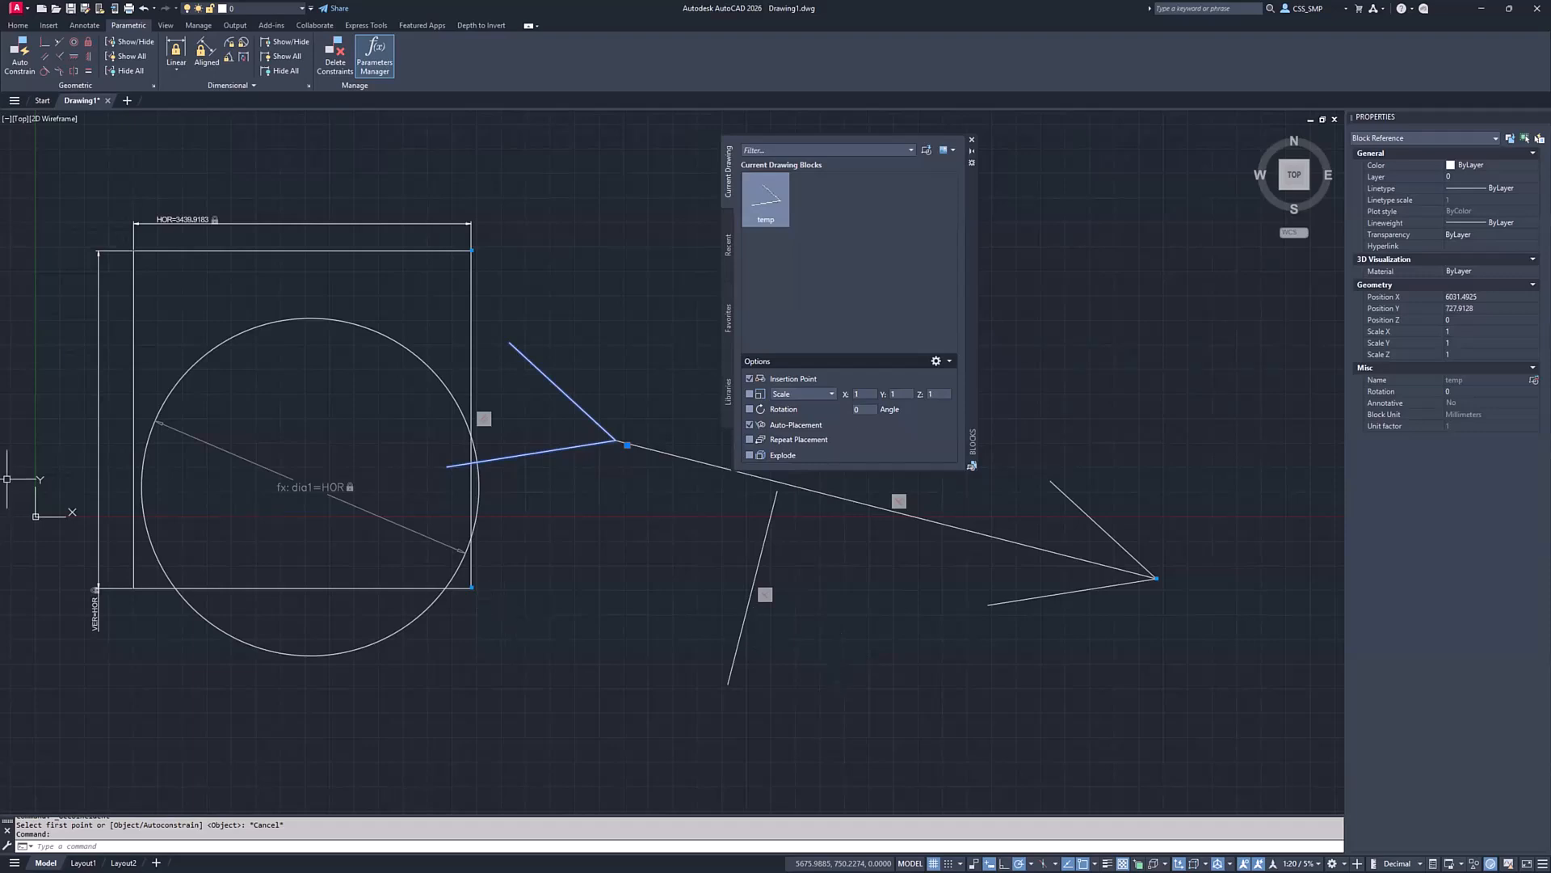
left_click(569, 311)
left_click(558, 280)
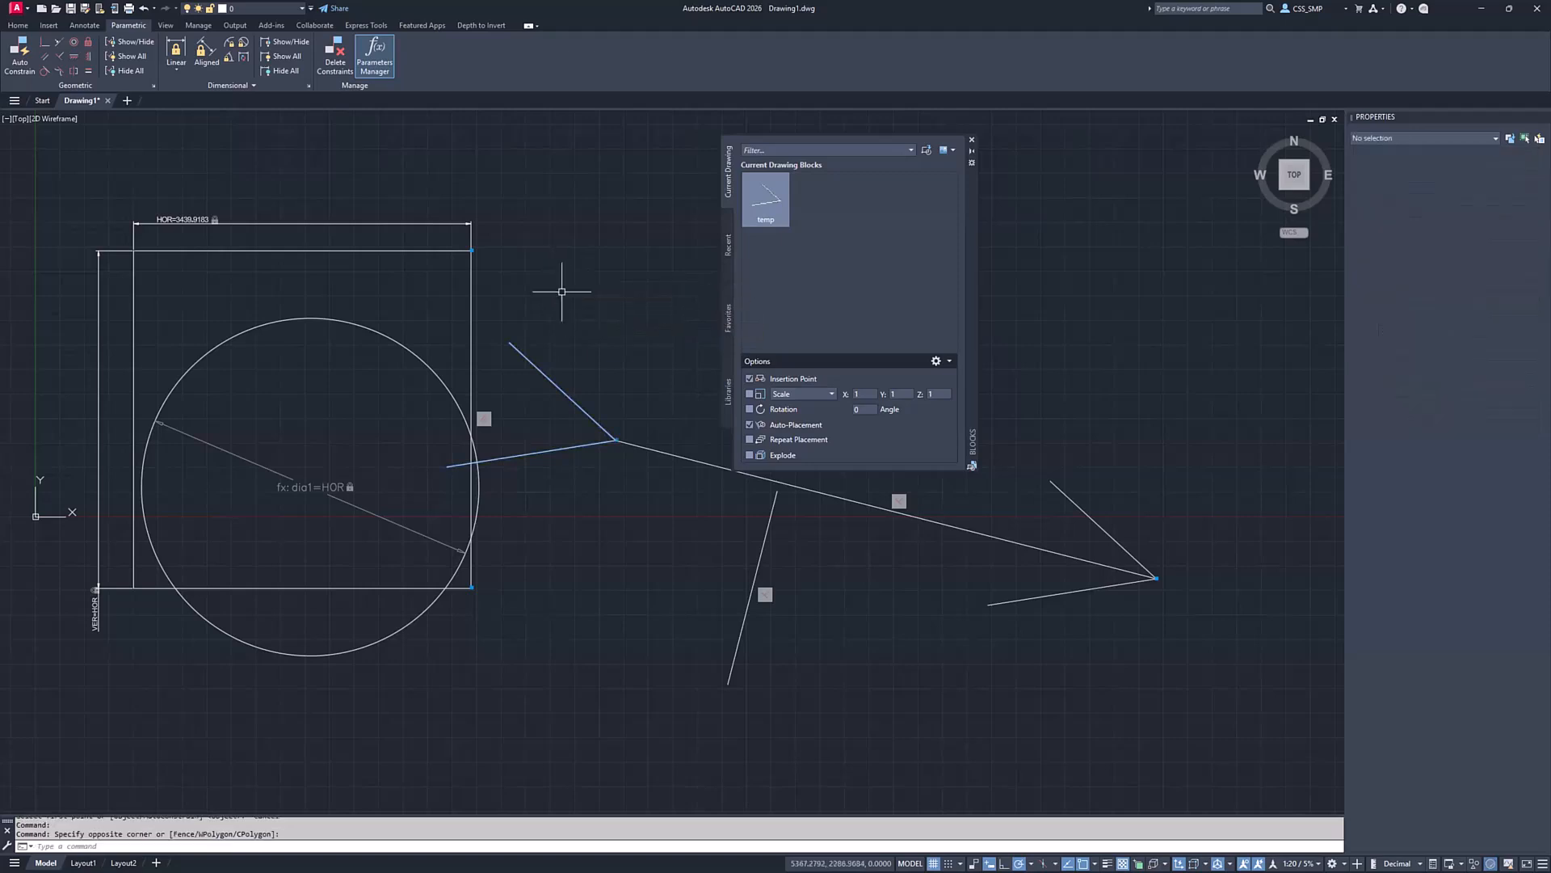
Try to change the square's HOR dimensional constraint to 1000 by editing its dimension text in place
left_click(184, 219)
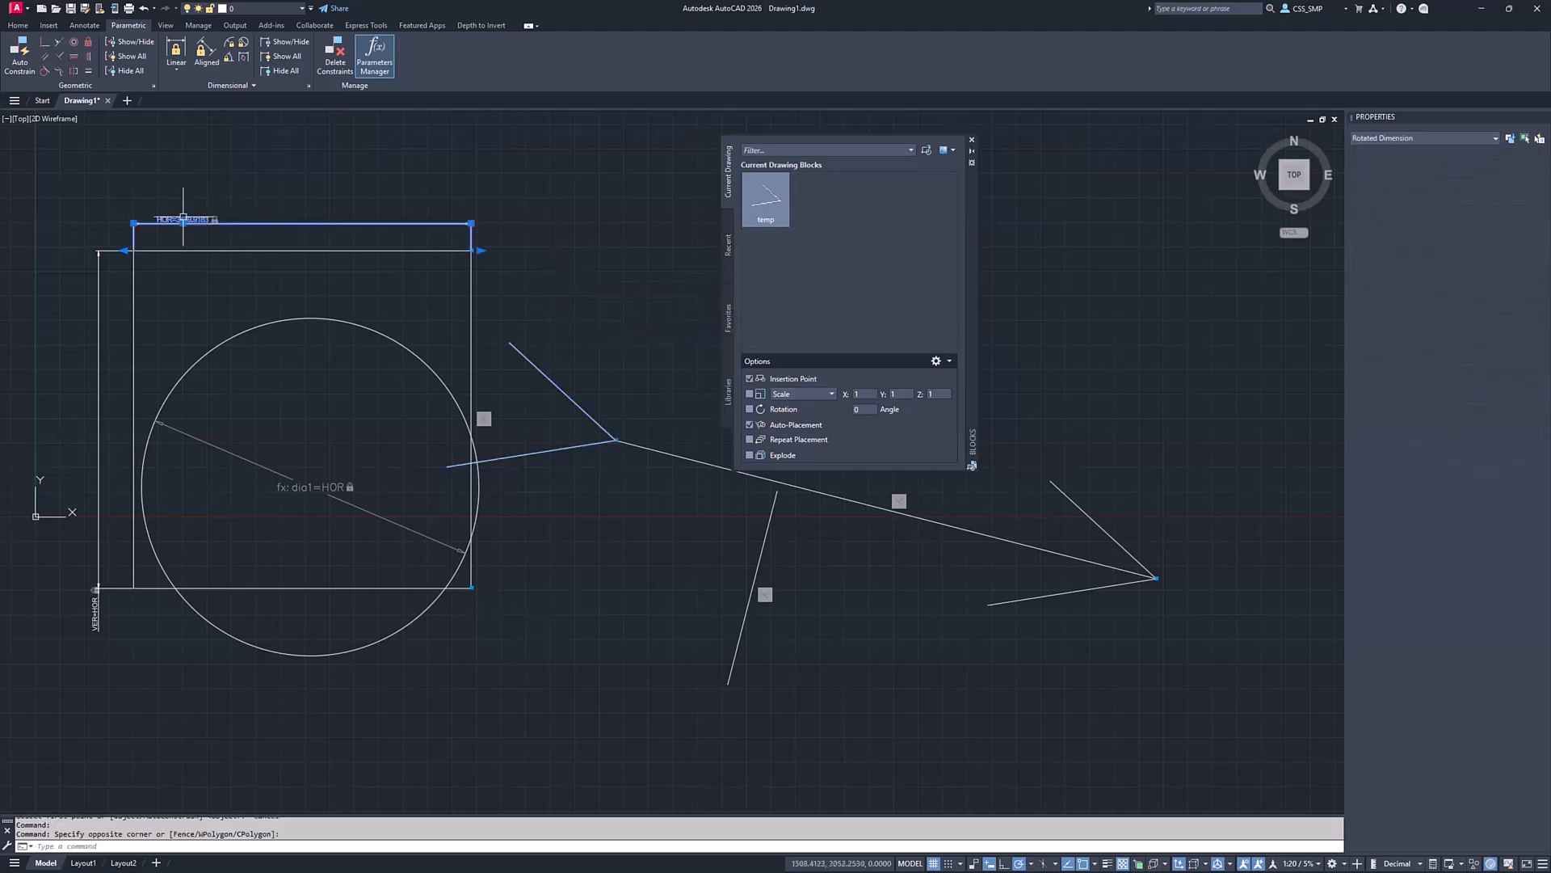
double_click(183, 219)
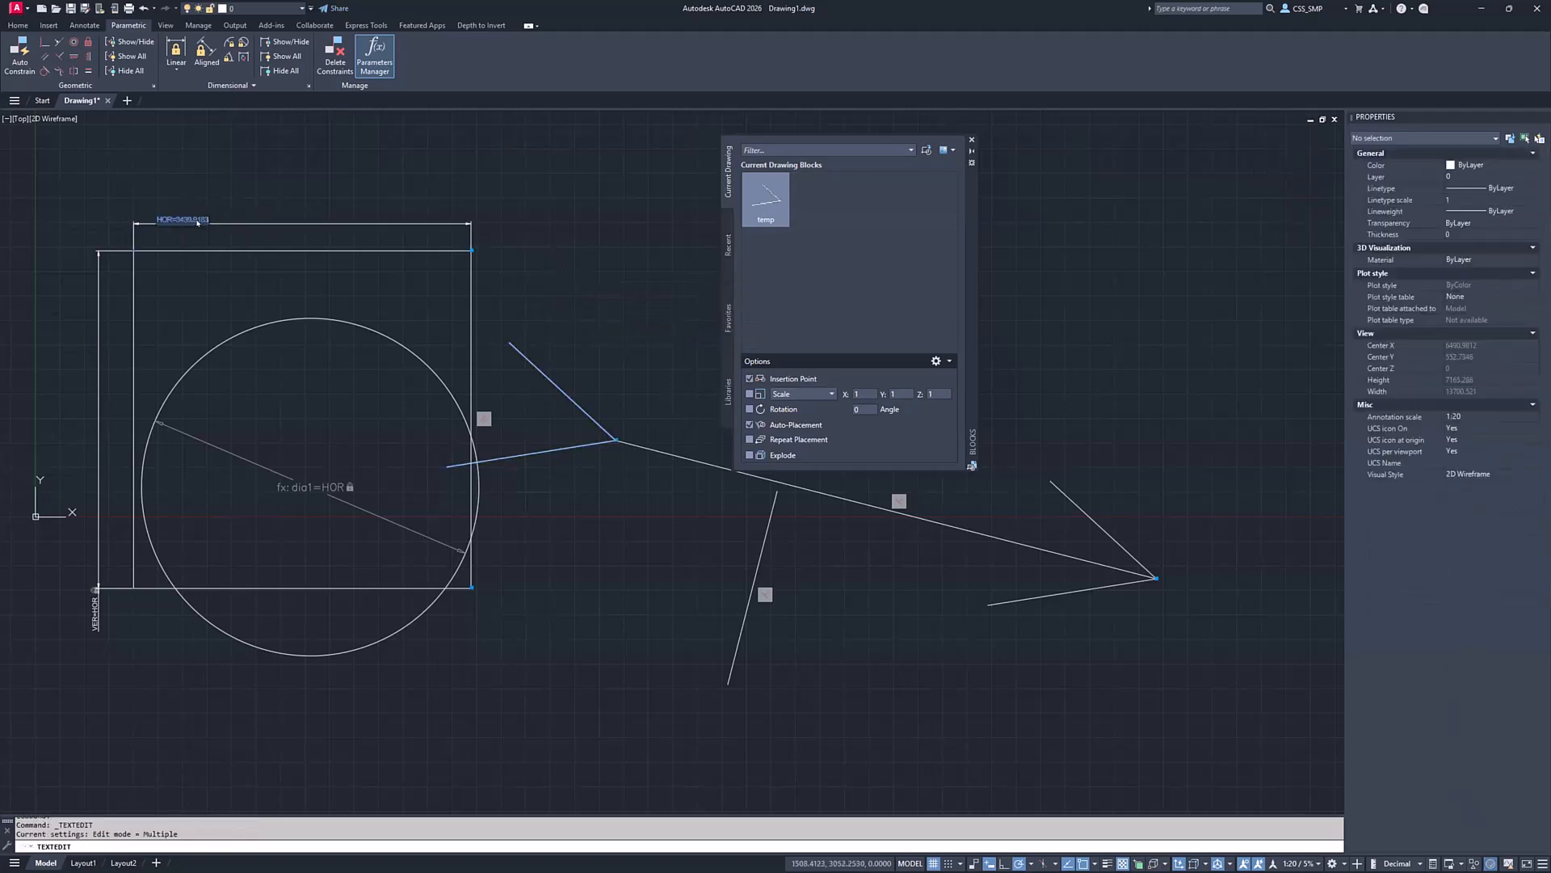
double_click(197, 222)
type("1000")
key("BackSpace")
key("BackSpace")
key("BackSpace")
key("BackSpace")
key("BackSpace")
key("BackSpace")
key("BackSpace")
key("BackSpace")
key("BackSpace")
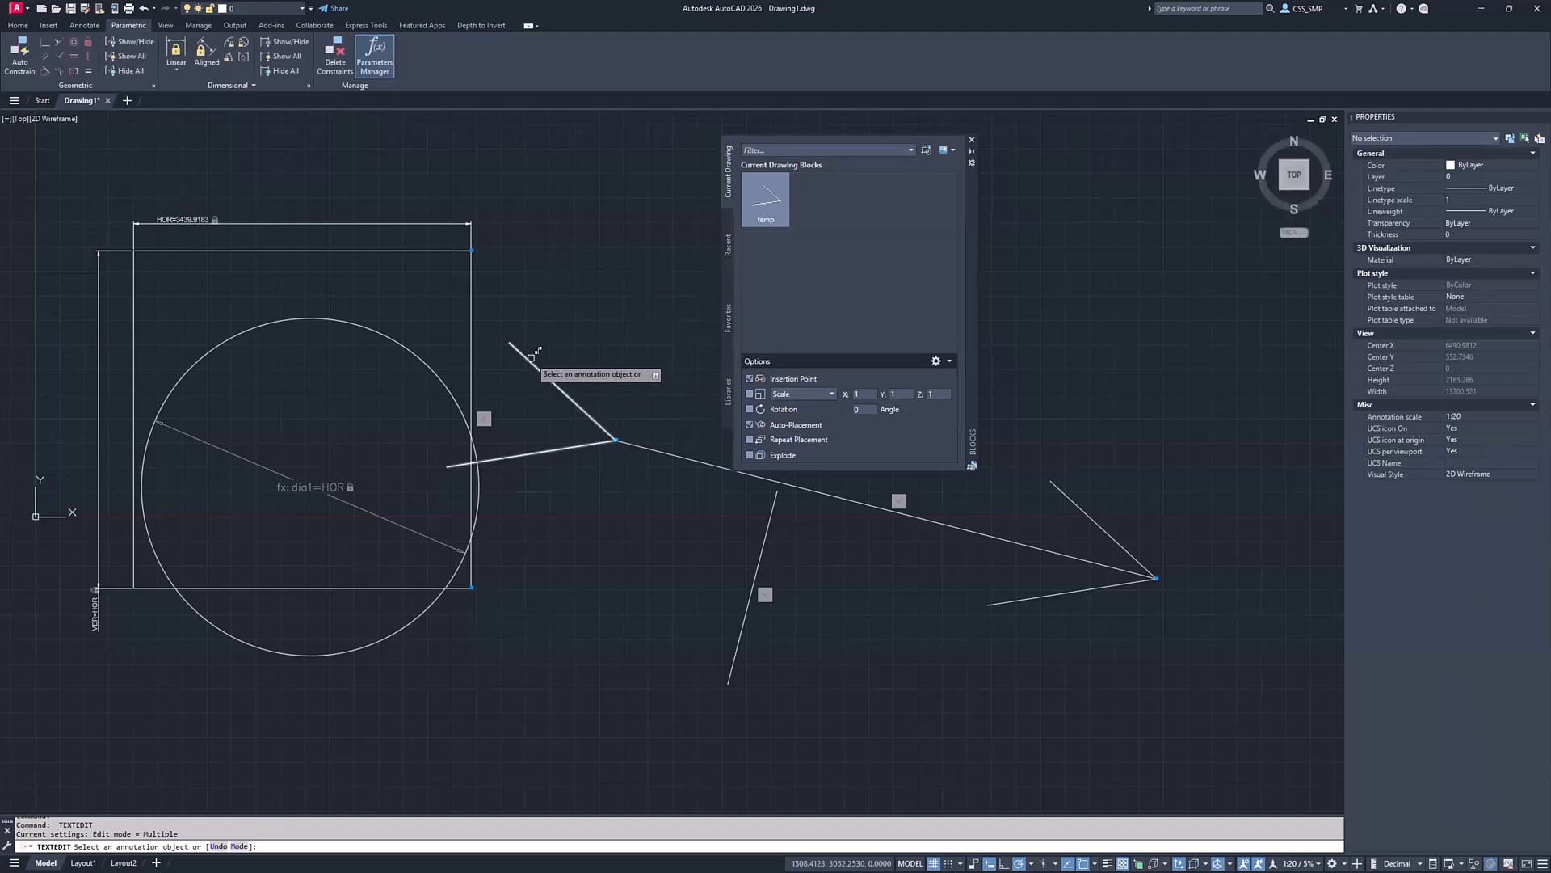
key("Escape")
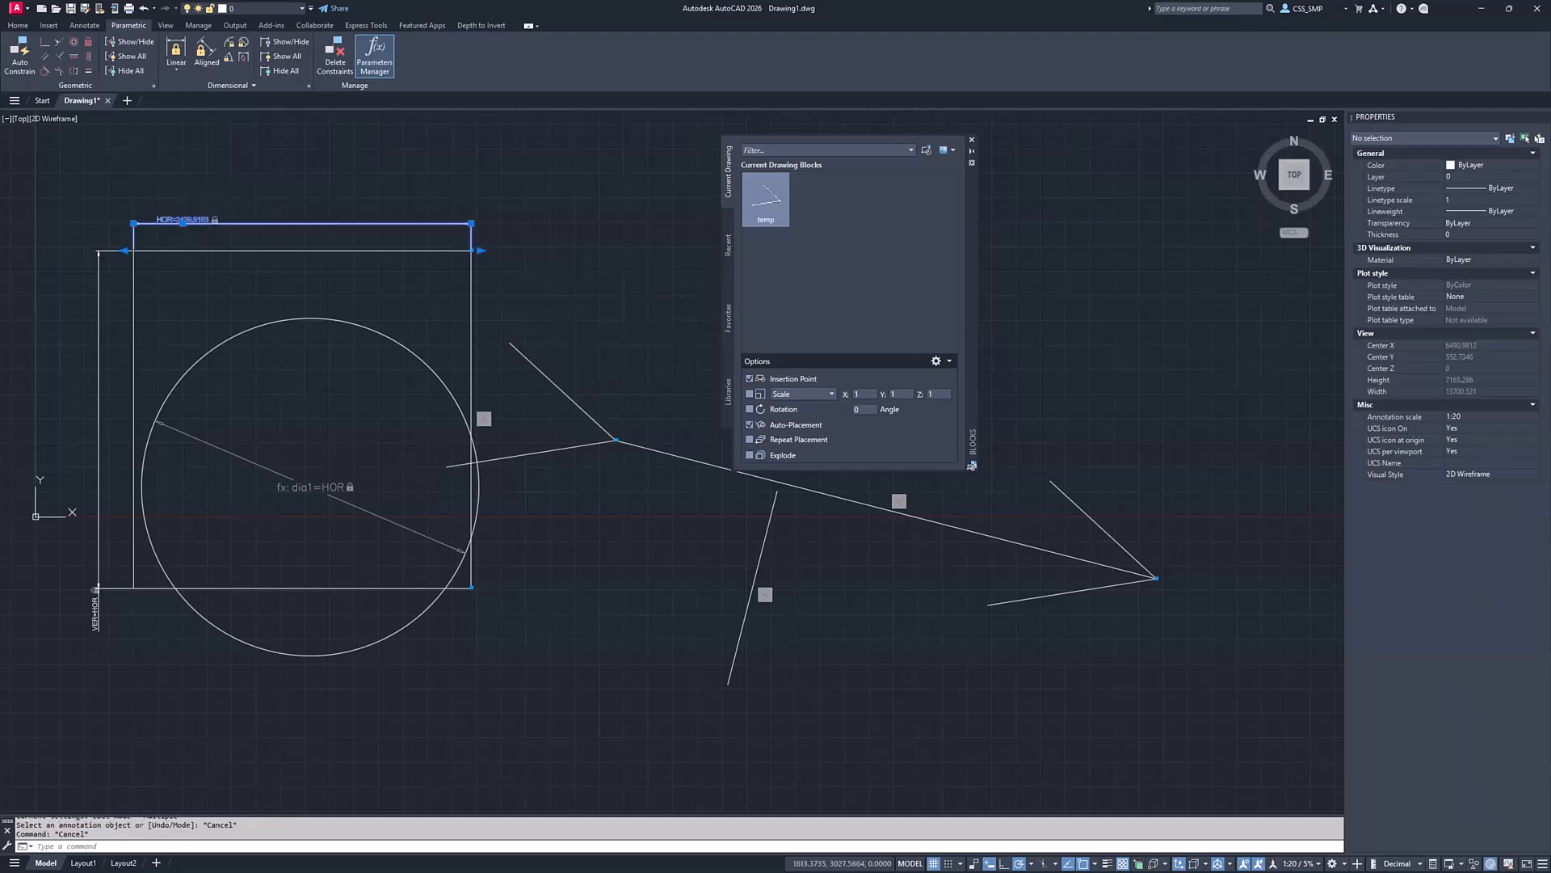
Set the expression of the square's HOR dimensional constraint to 1000 in its properties and clear the selection
left_click(194, 219)
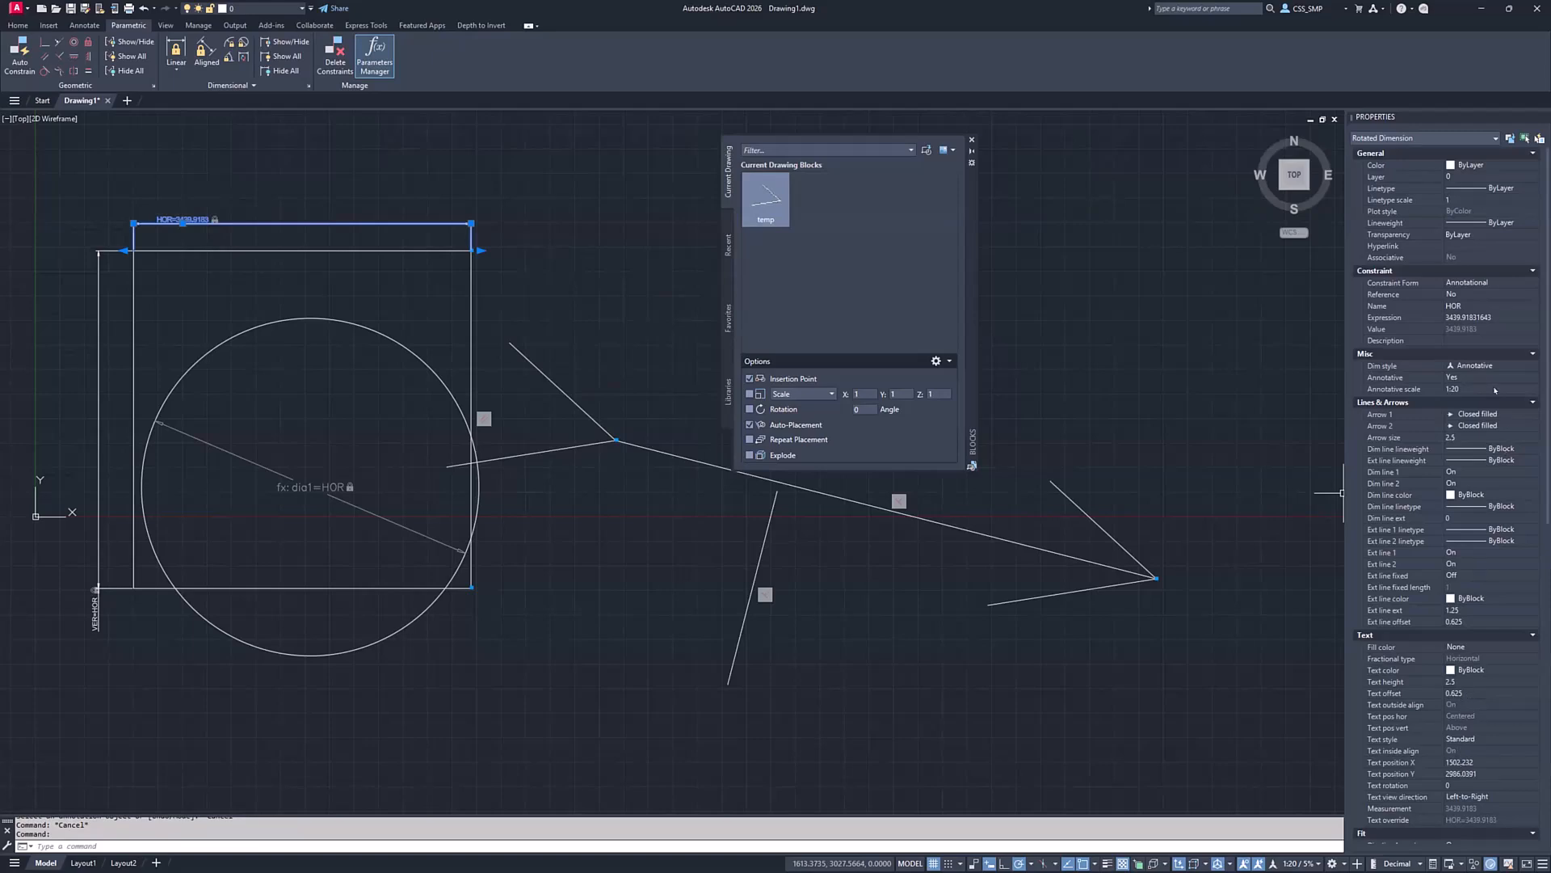
scroll(1493, 649, "down", 15)
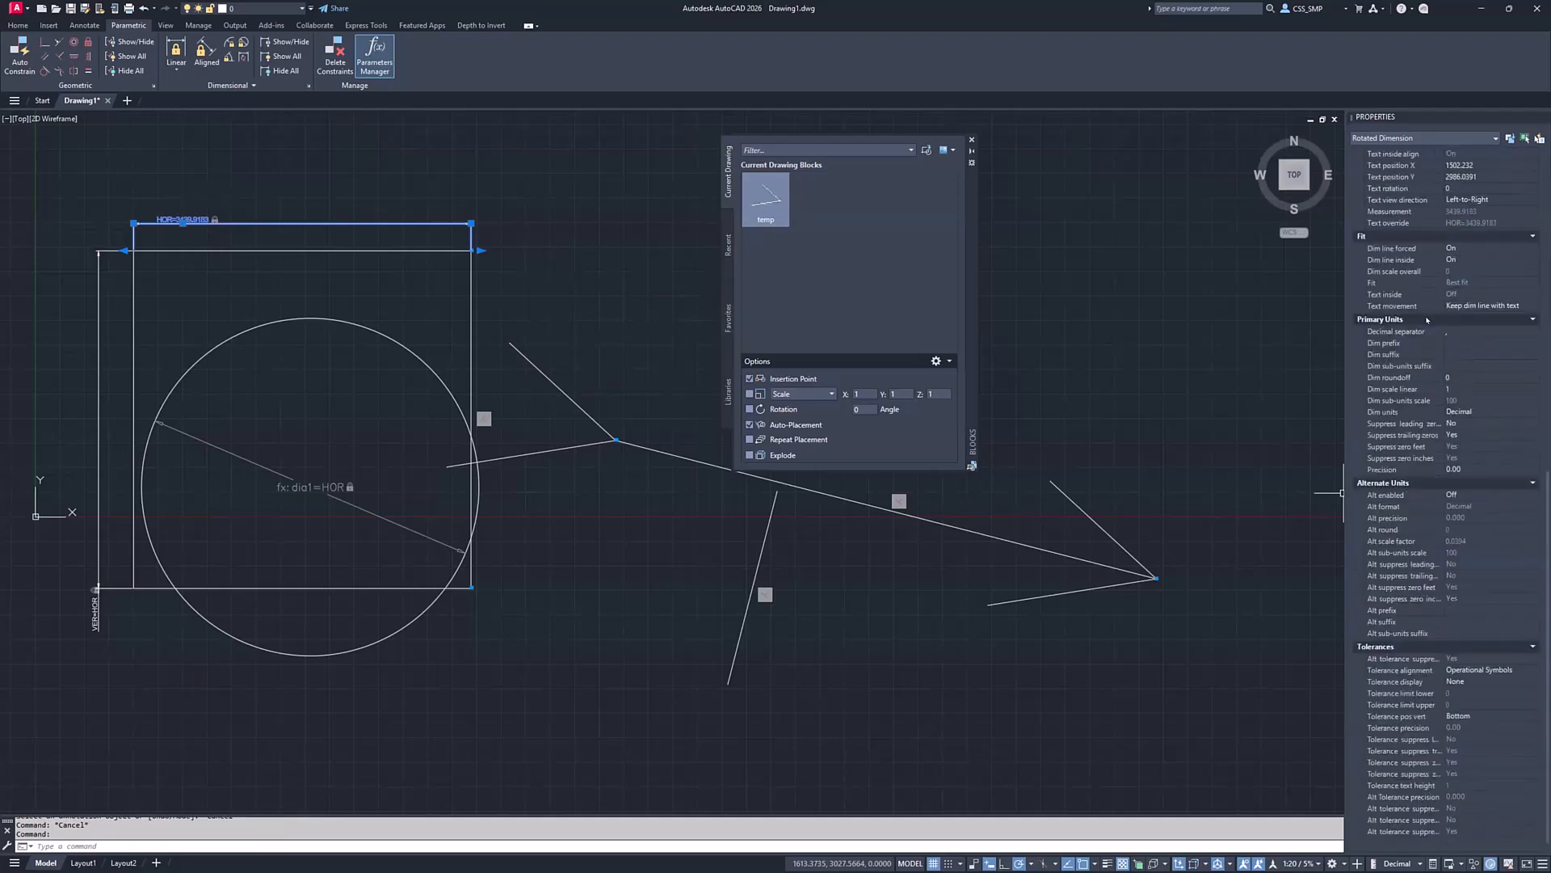
scroll(1427, 320, "up", 4)
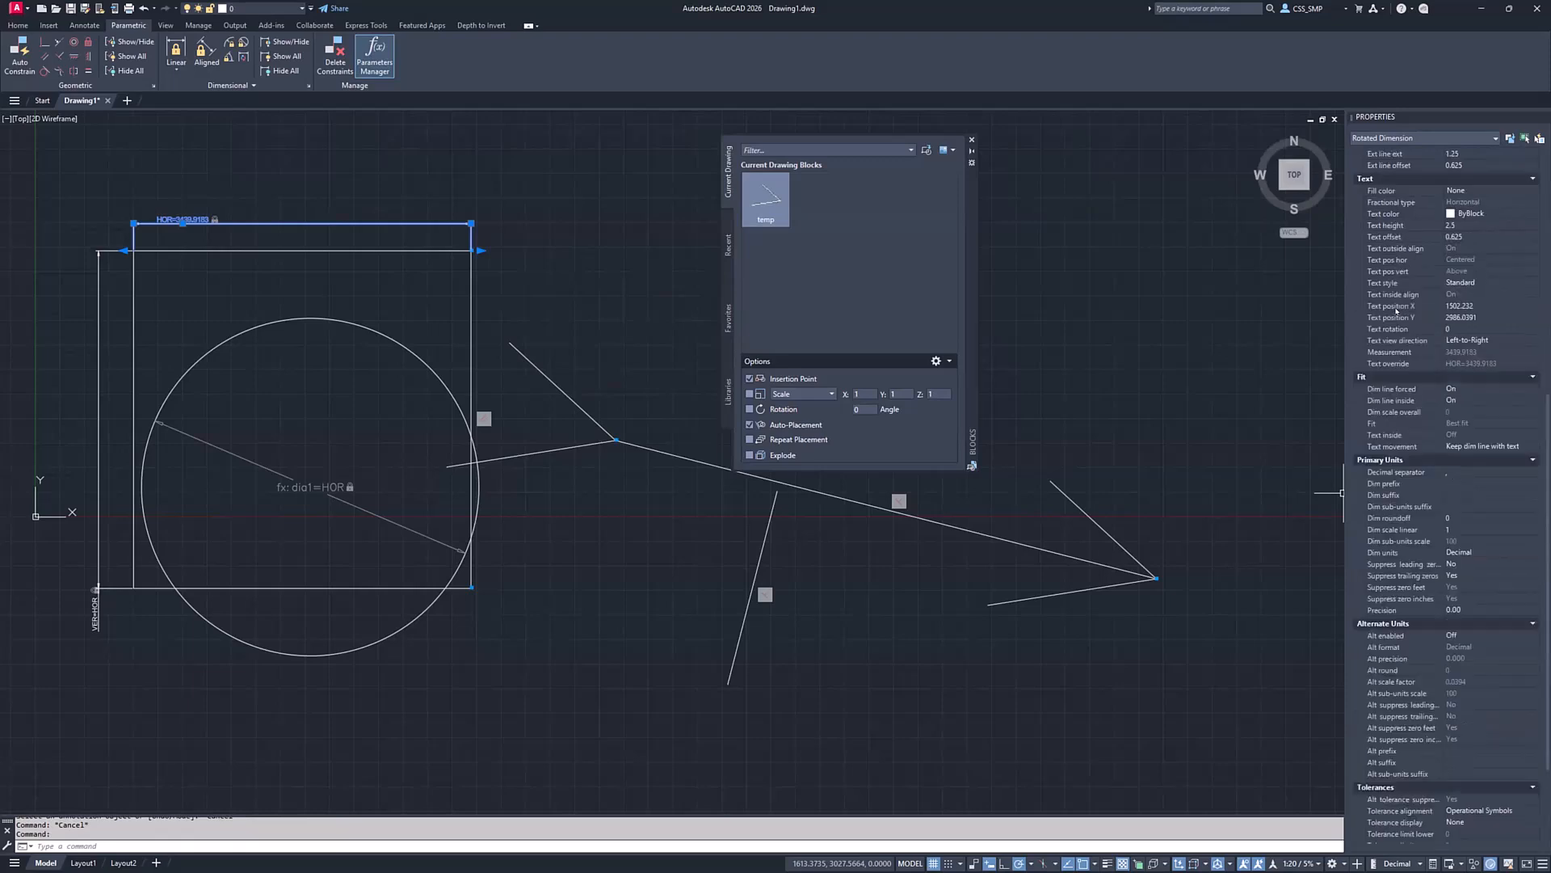
scroll(1396, 316, "up", 13)
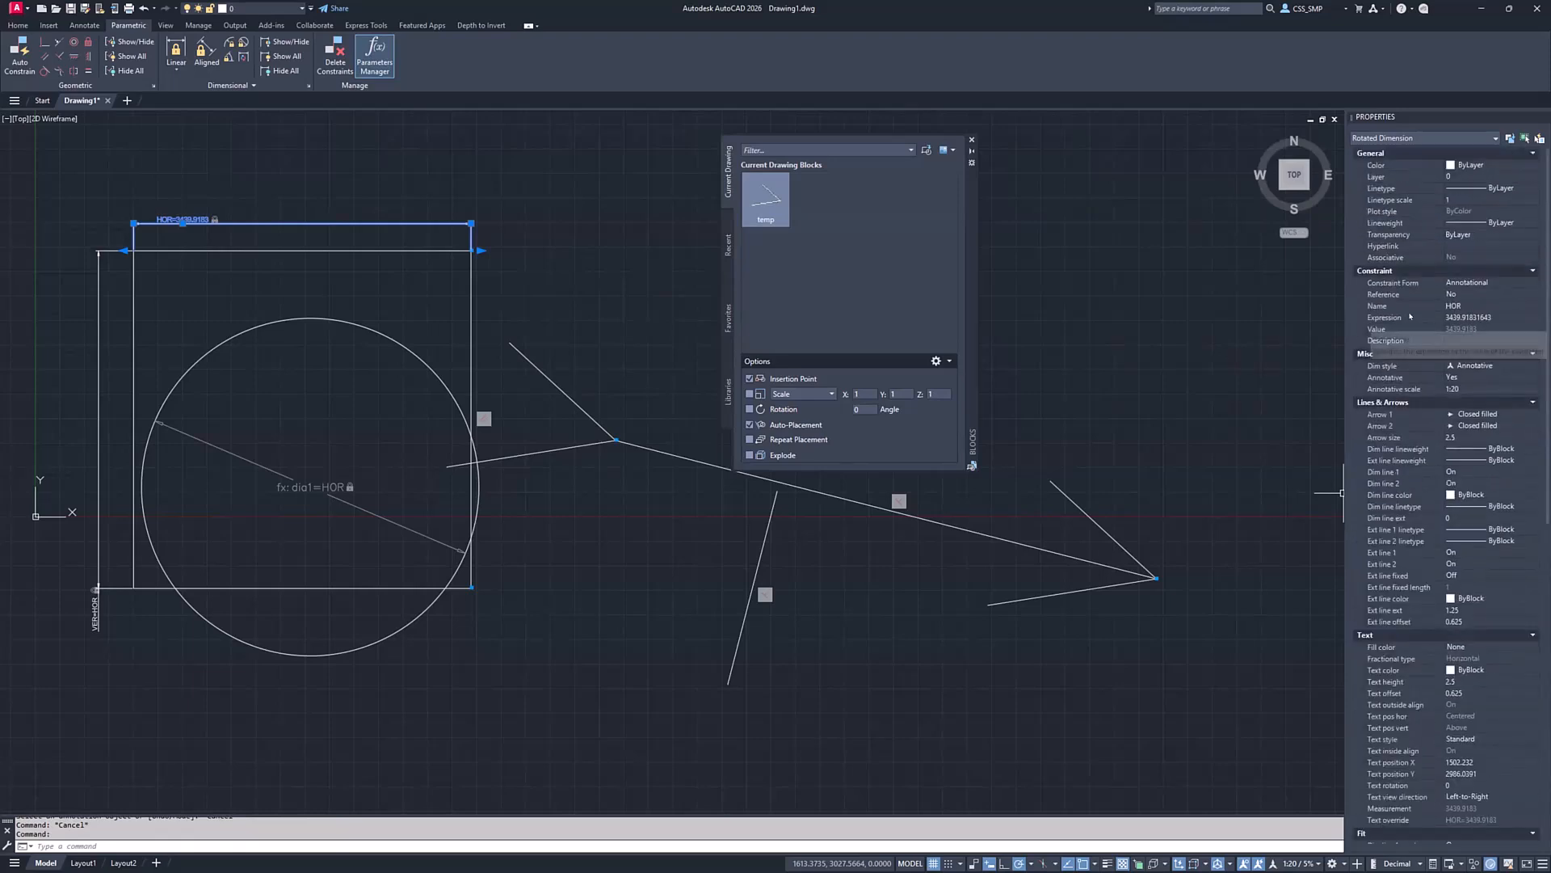
left_click(1472, 318)
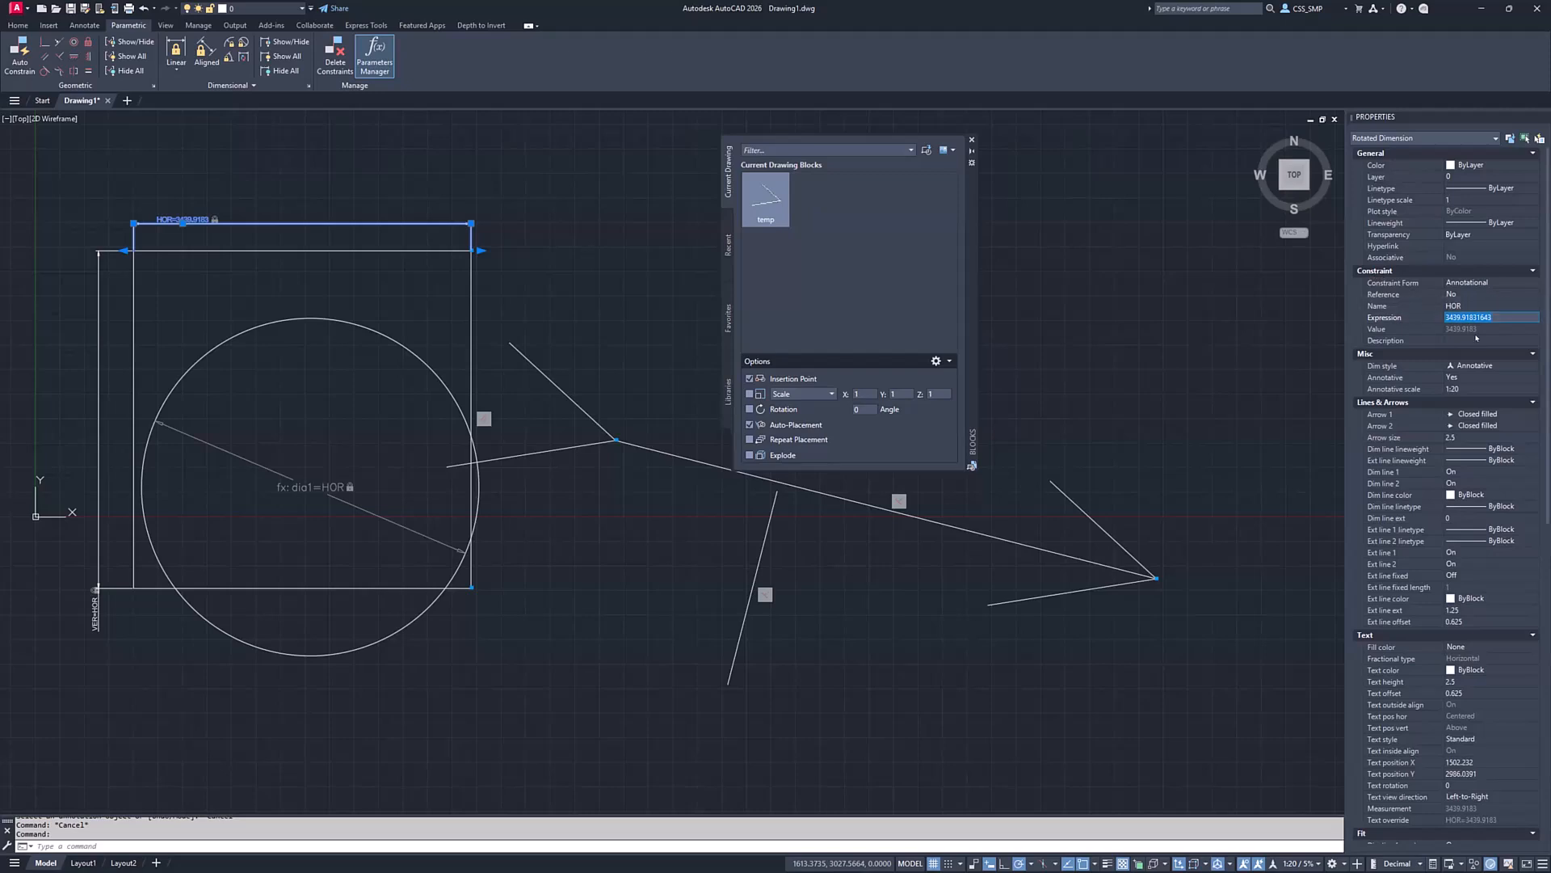
type("1000")
key("Return")
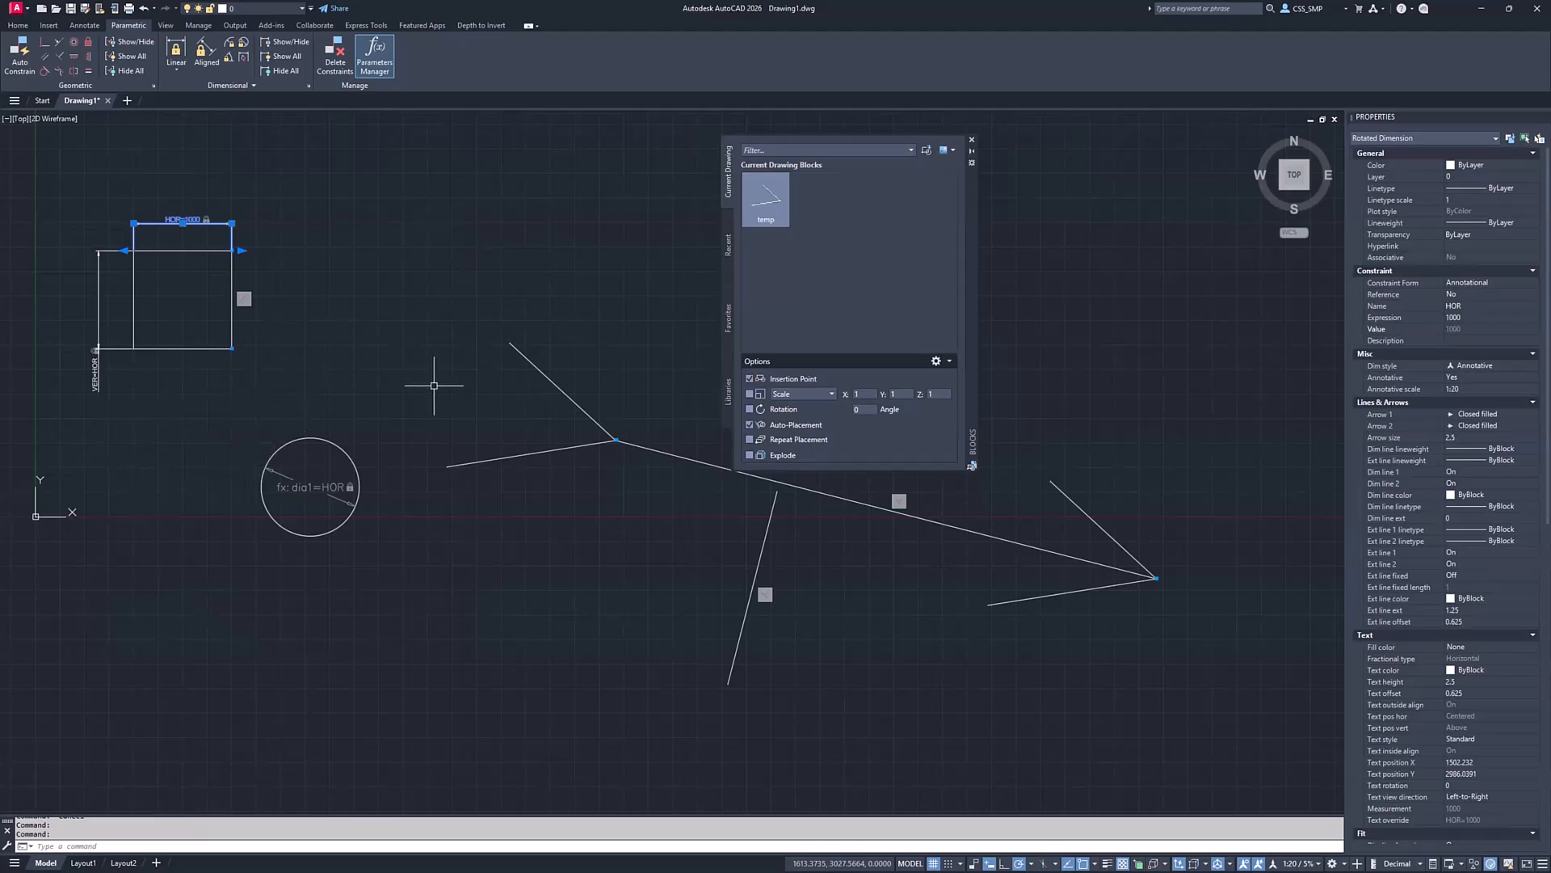
key("Escape")
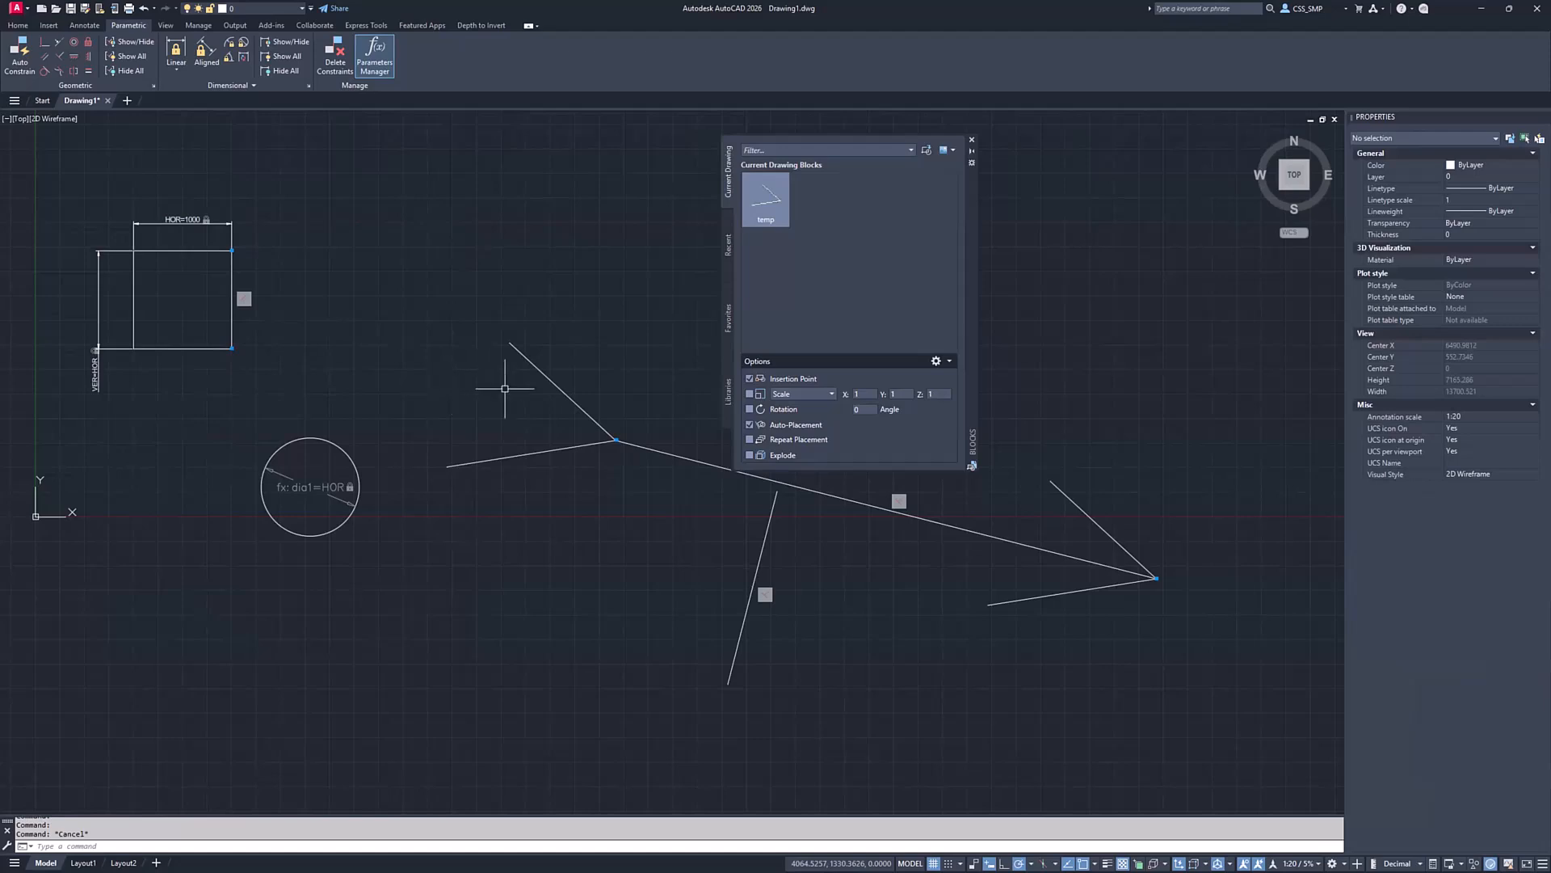
mouse_move(535, 366)
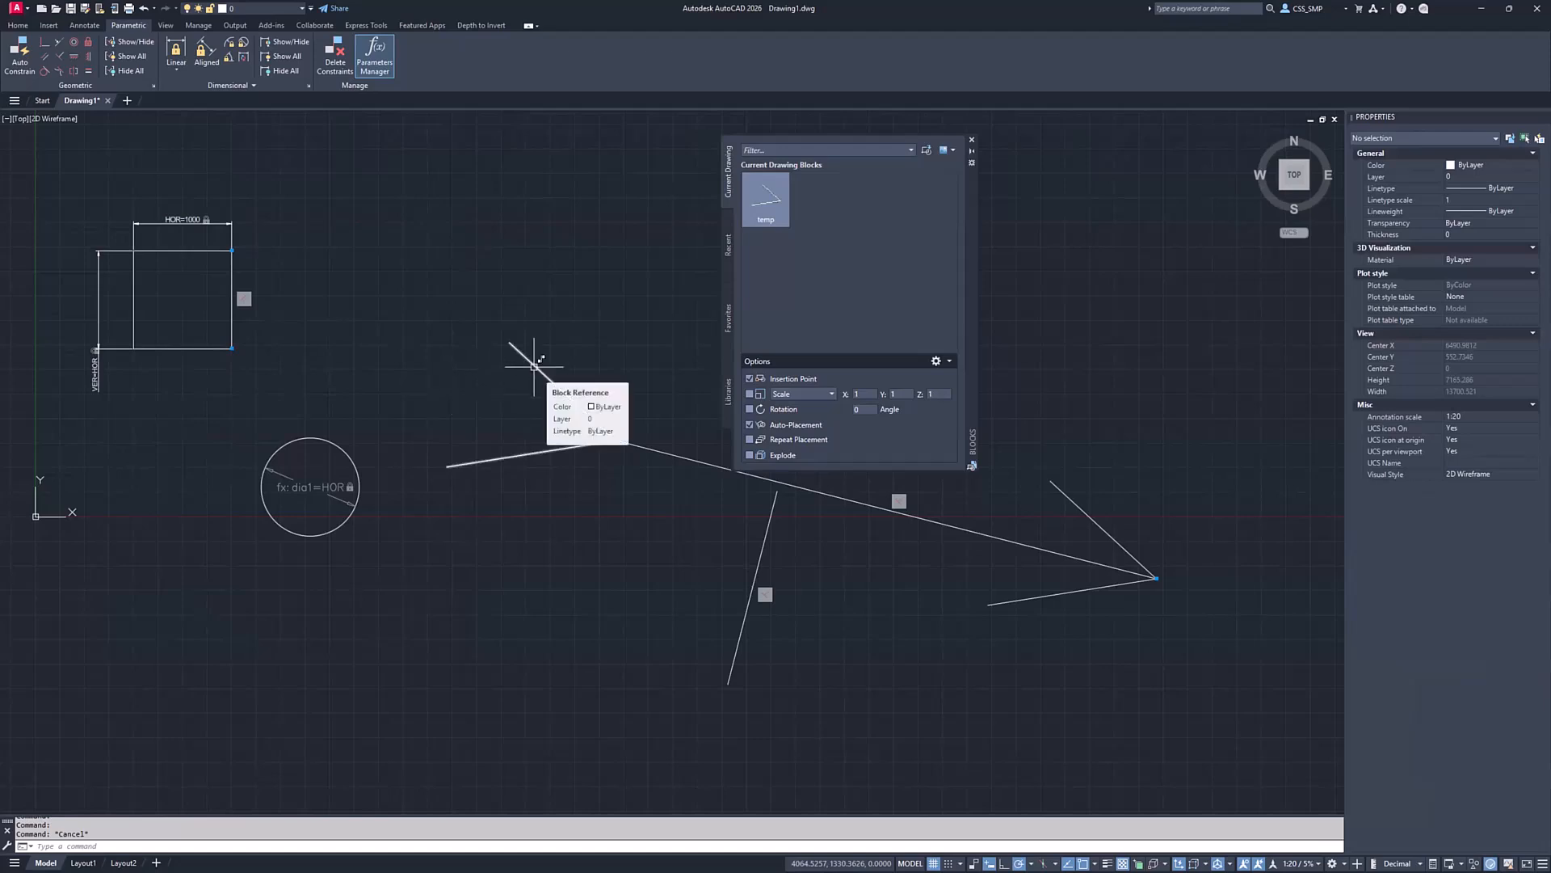